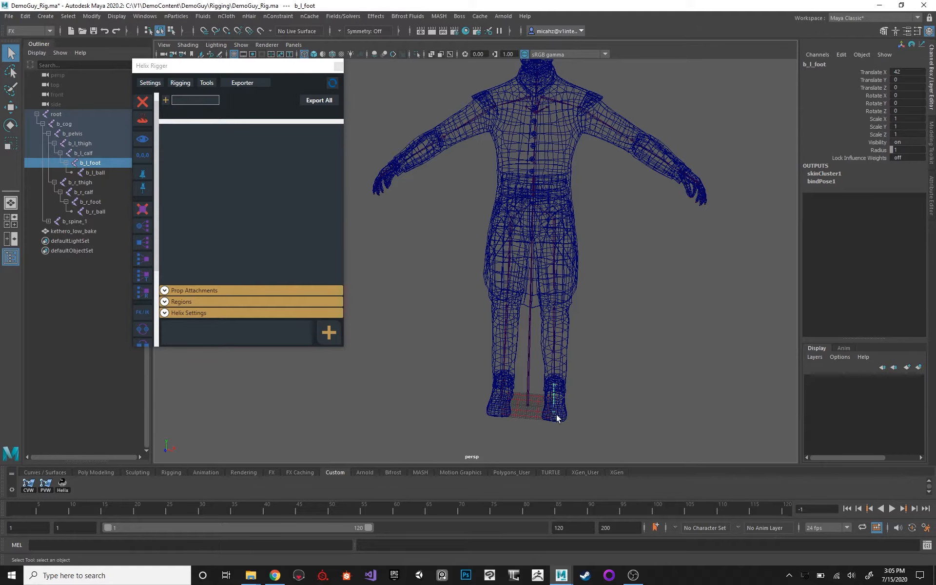
# Duplicate the left ball joint to make a toe-tip joint parented under it, at about X 7.8, Y 0.5, Z 0.
pyautogui.press('f')
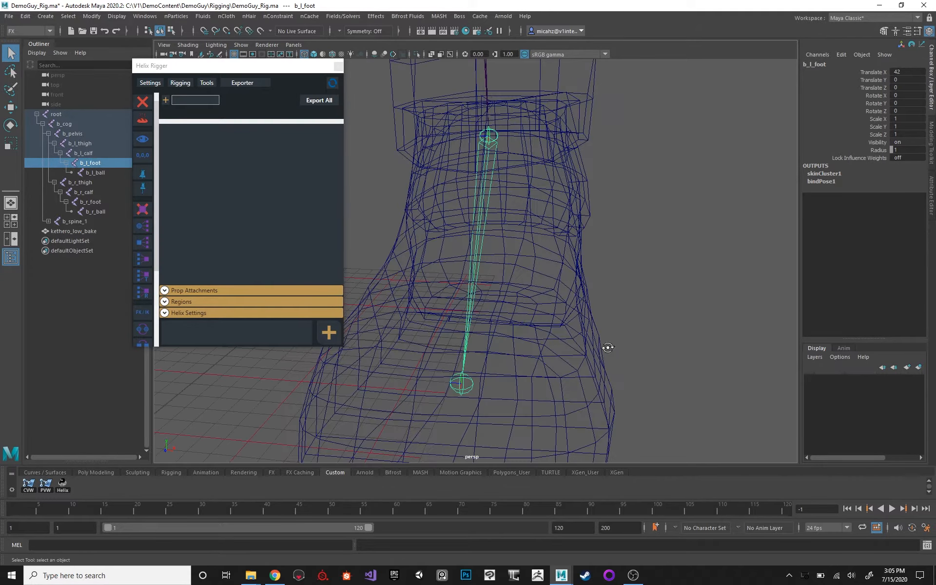
pyautogui.keyDown('alt'); pyautogui.moveTo(607, 347); pyautogui.dragTo(447, 345); pyautogui.keyUp('alt')
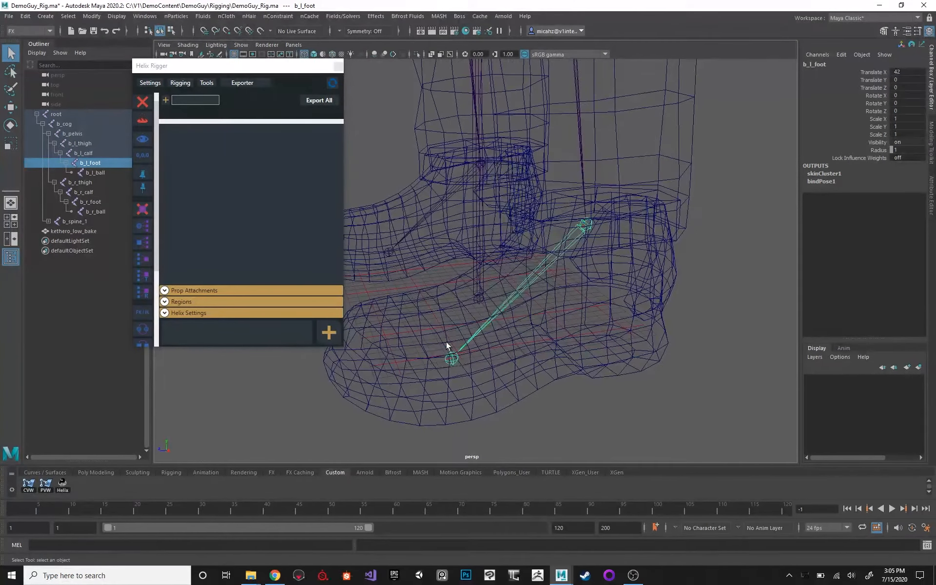
pyautogui.click(447, 347)
pyautogui.keyDown('alt'); pyautogui.moveTo(533, 355); pyautogui.dragTo(526, 327); pyautogui.keyUp('alt')
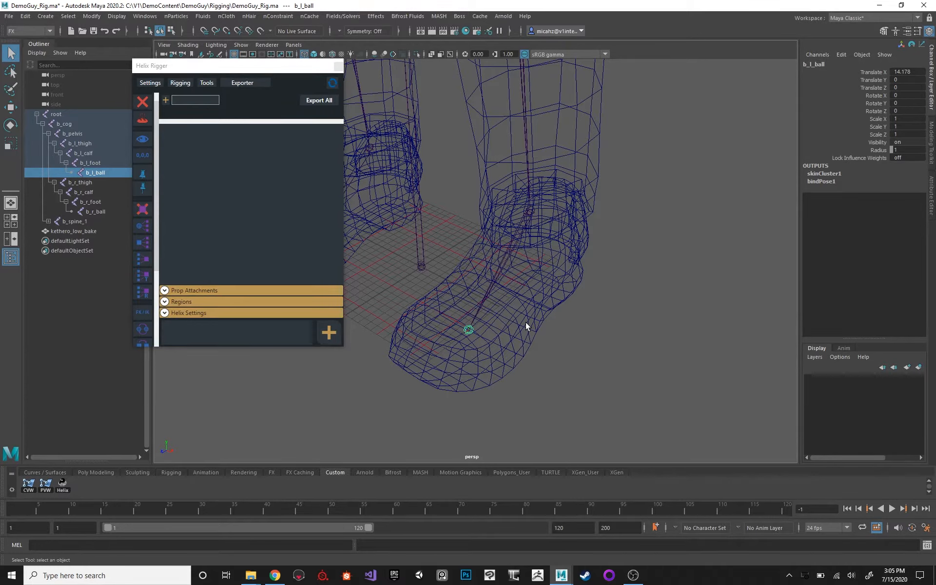
pyautogui.keyDown('alt'); pyautogui.moveTo(631, 242); pyautogui.dragTo(532, 178); pyautogui.keyUp('alt')
pyautogui.scroll(3, 584, 219)
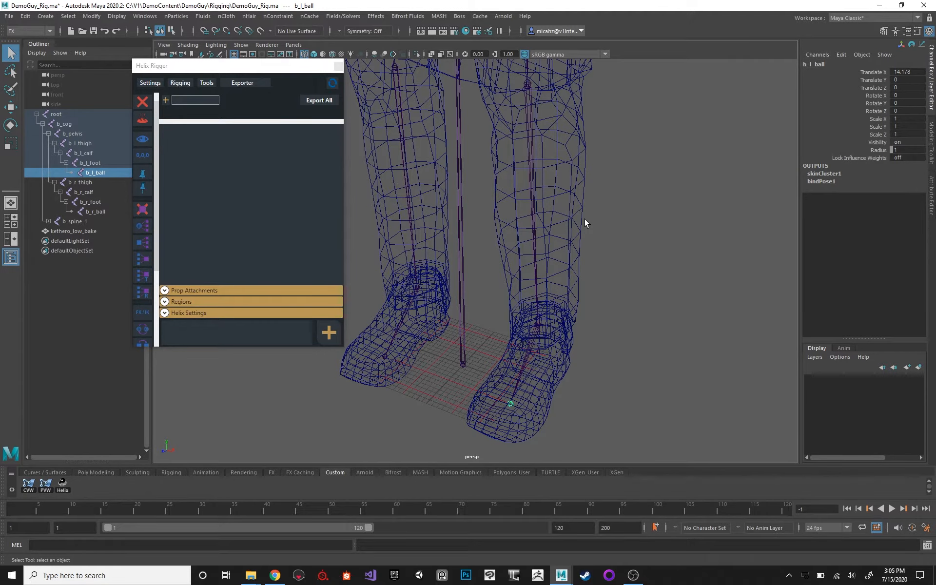
pyautogui.keyDown('alt'); pyautogui.moveTo(512, 404); pyautogui.dragTo(604, 279); pyautogui.keyUp('alt')
pyautogui.press('w')
pyautogui.hotkey('ctrl', 'd')
pyautogui.moveTo(489, 304); pyautogui.dragTo(409, 305)
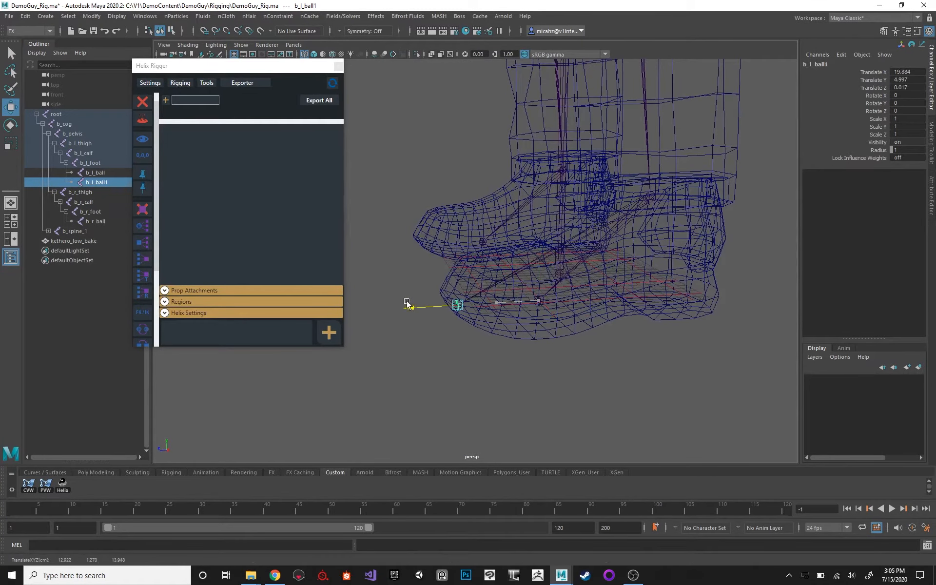
pyautogui.keyDown('shift'); pyautogui.click(536, 302); pyautogui.keyUp('shift')
pyautogui.press('p')
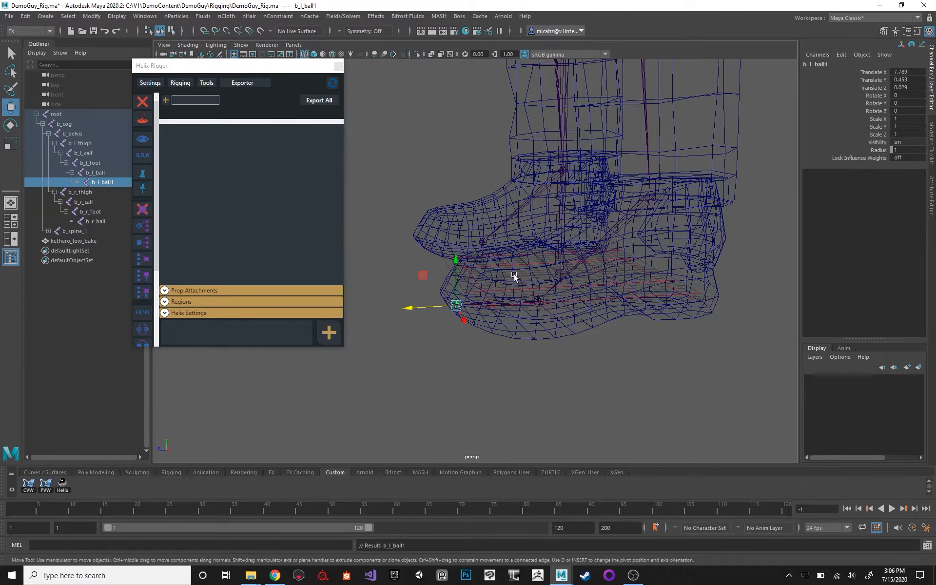
pyautogui.keyDown('alt'); pyautogui.moveTo(514, 273); pyautogui.dragTo(529, 250); pyautogui.keyUp('alt')
pyautogui.click(527, 276)
pyautogui.press('q')
pyautogui.keyDown('shift'); pyautogui.click(517, 256); pyautogui.keyUp('shift')
pyautogui.press('w')
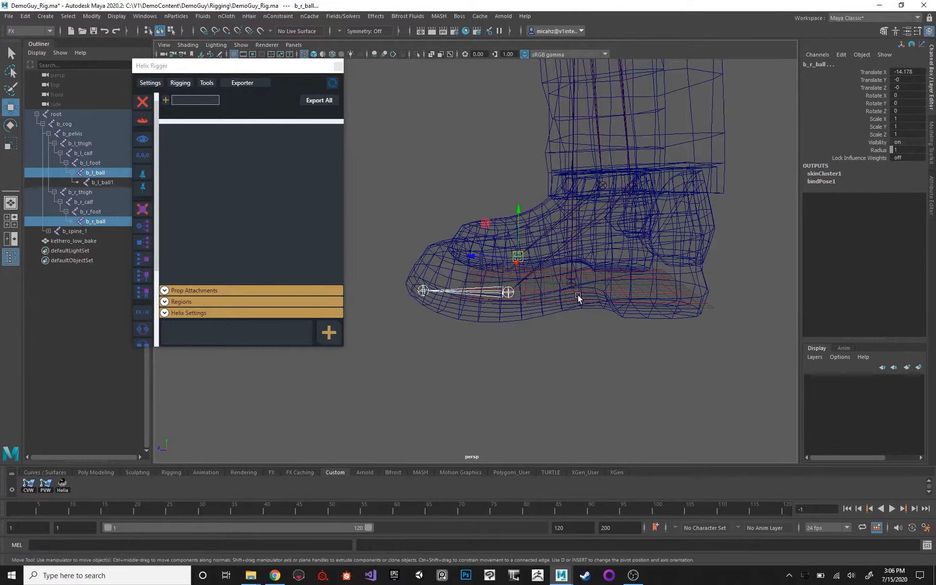
pyautogui.keyDown('alt'); pyautogui.moveTo(577, 294); pyautogui.dragTo(576, 278); pyautogui.keyUp('alt')
pyautogui.moveTo(520, 241); pyautogui.dragTo(520, 249)
pyautogui.hotkey('ctrl', 'z')
# Duplicate the left toe-tip joint to the foot's outer edge and parent it under the toe-tip joint, at about X -11.7, Y -0.9, Z -5.4.
pyautogui.keyDown('alt'); pyautogui.moveTo(569, 220); pyautogui.dragTo(528, 295); pyautogui.keyUp('alt')
pyautogui.click(527, 293)
pyautogui.keyDown('alt'); pyautogui.moveTo(604, 299); pyautogui.dragTo(538, 303); pyautogui.keyUp('alt')
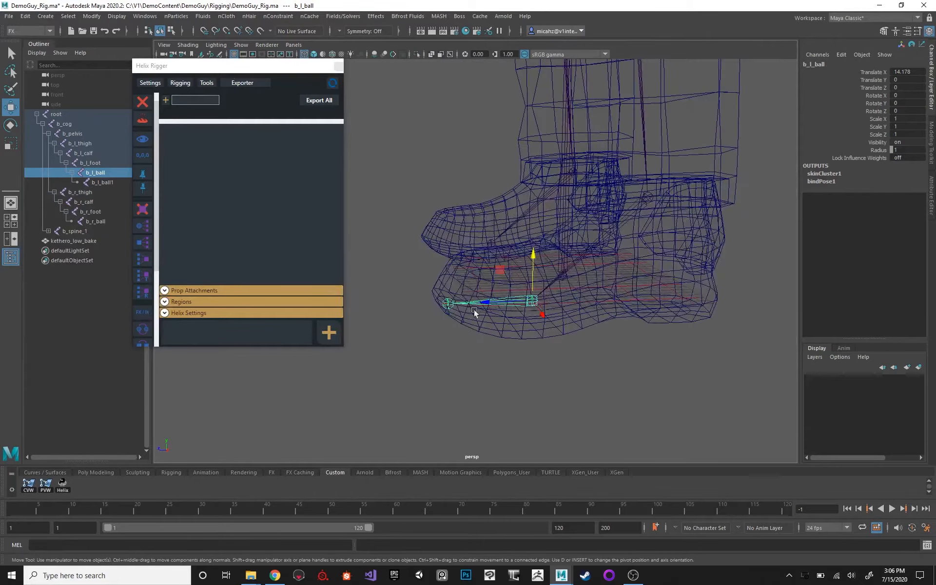
pyautogui.click(452, 302)
pyautogui.keyDown('alt'); pyautogui.moveTo(541, 188); pyautogui.dragTo(610, 313); pyautogui.keyUp('alt')
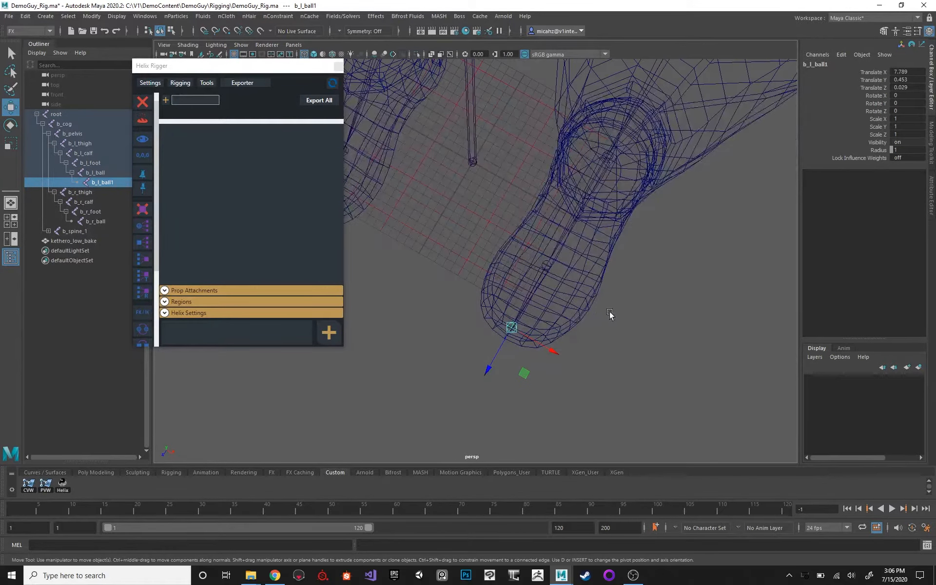
pyautogui.hotkey('ctrl', 'd')
pyautogui.moveTo(524, 373); pyautogui.dragTo(620, 302)
pyautogui.keyDown('shift'); pyautogui.click(511, 330); pyautogui.keyUp('shift')
pyautogui.press('p')
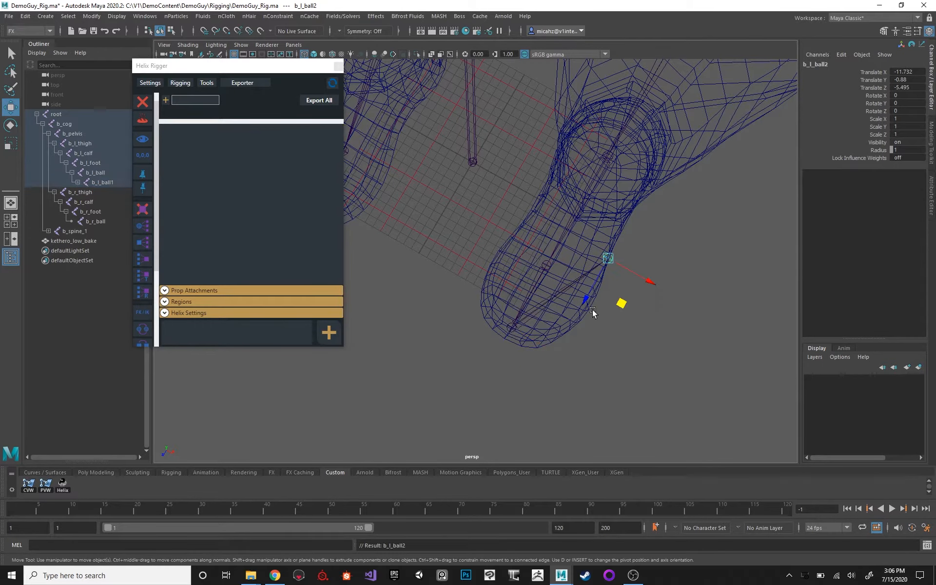
pyautogui.click(607, 257)
pyautogui.keyDown('alt'); pyautogui.moveTo(665, 213); pyautogui.dragTo(661, 218, button='middle'); pyautogui.keyUp('alt')
pyautogui.keyDown('alt'); pyautogui.moveTo(660, 219); pyautogui.dragTo(653, 192); pyautogui.keyUp('alt')
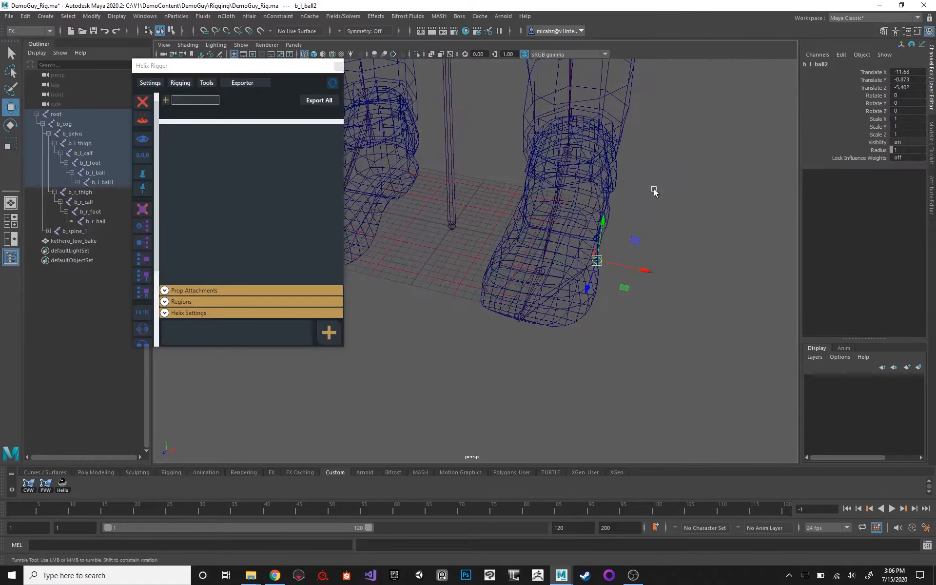
# Duplicate the outer-edge joint across to the left foot's inner edge and parent it under the outer-edge joint, about 9.4 along Z.
pyautogui.hotkey('ctrl', 'd')
pyautogui.moveTo(642, 271); pyautogui.dragTo(598, 239)
pyautogui.keyDown('shift'); pyautogui.click(593, 232); pyautogui.keyUp('shift')
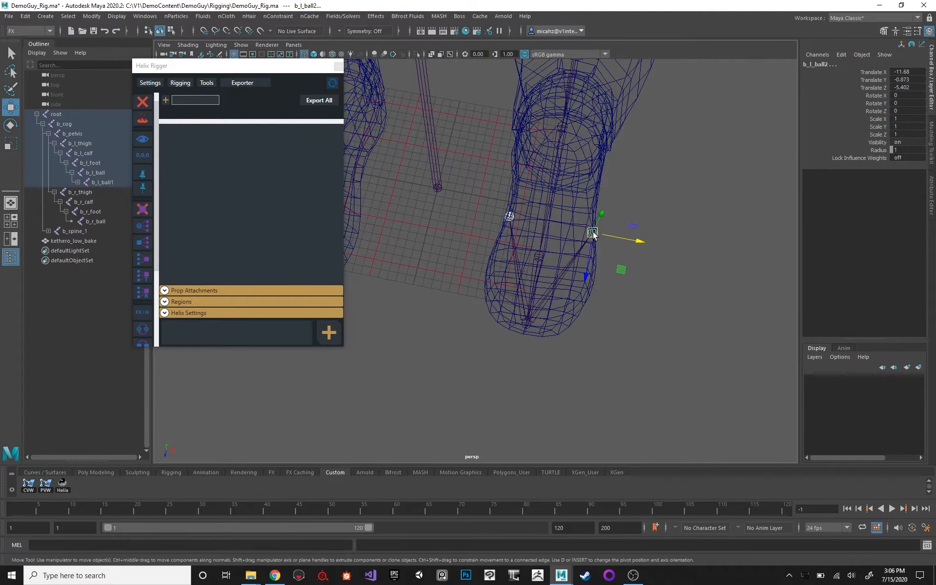
pyautogui.press('p')
# Duplicate the inner-edge joint to the back of the left heel and parent it under the inner-edge joint, at about X -13.2, Y -0.9, Z -3.9.
pyautogui.keyDown('alt'); pyautogui.moveTo(568, 183); pyautogui.dragTo(657, 204); pyautogui.keyUp('alt')
pyautogui.keyDown('alt'); pyautogui.moveTo(657, 203); pyautogui.dragTo(574, 119, button='middle'); pyautogui.keyUp('alt')
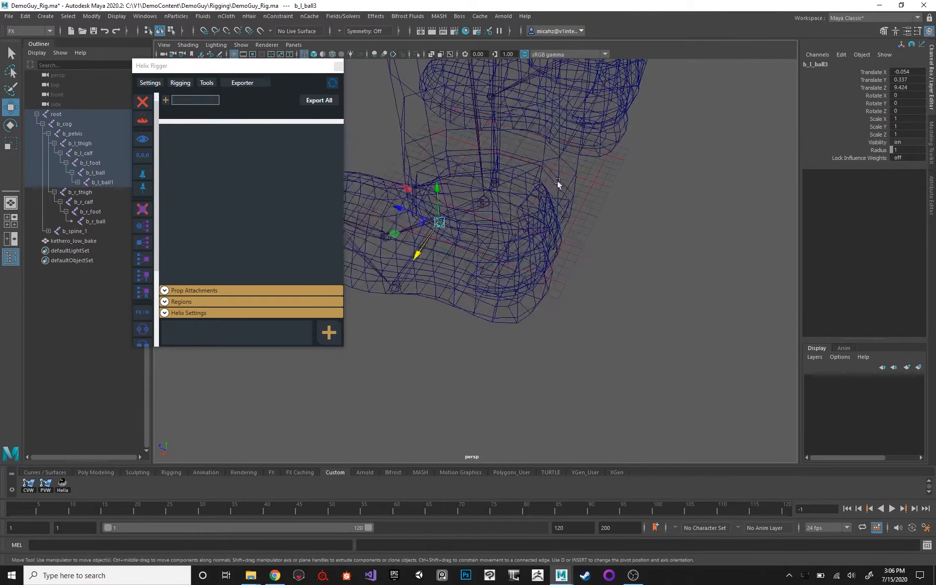
pyautogui.hotkey('ctrl', 'd')
pyautogui.moveTo(469, 269)
pyautogui.keyDown('alt'); pyautogui.mouseDown()
pyautogui.moveTo(425, 265)
pyautogui.moveTo(539, 291)
pyautogui.moveTo(459, 270)
pyautogui.mouseUp(); pyautogui.keyUp('alt')
pyautogui.keyDown('shift'); pyautogui.click(435, 247); pyautogui.keyUp('shift')
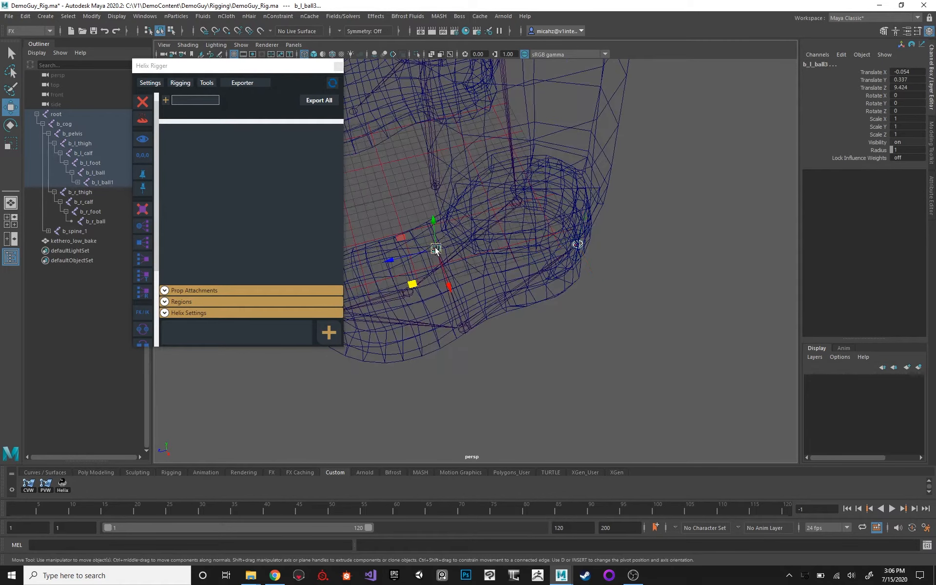
pyautogui.press('p')
pyautogui.keyDown('alt'); pyautogui.moveTo(595, 217); pyautogui.dragTo(611, 198); pyautogui.keyUp('alt')
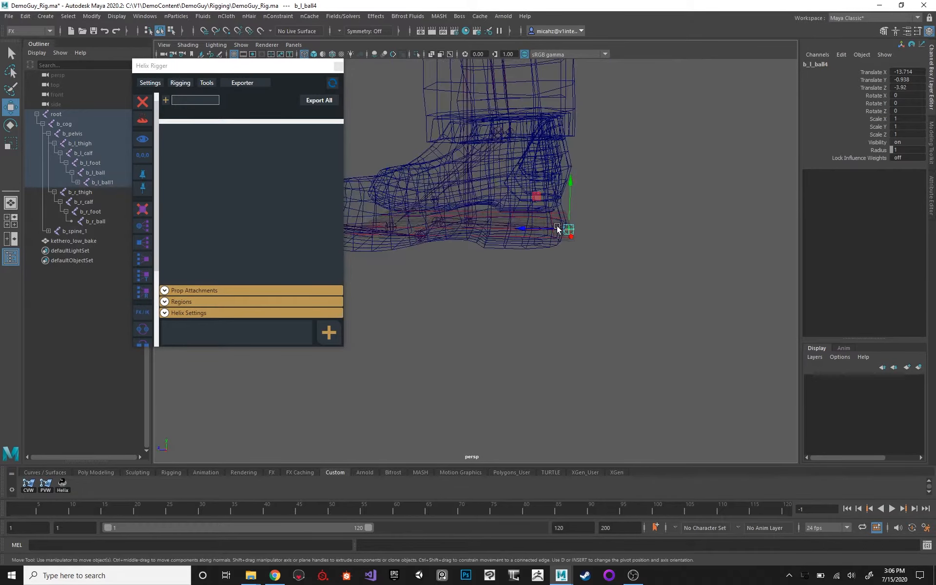
pyautogui.moveTo(529, 230); pyautogui.dragTo(524, 228)
pyautogui.keyDown('alt'); pyautogui.moveTo(583, 195); pyautogui.dragTo(577, 196, button='right'); pyautogui.keyUp('alt')
pyautogui.keyDown('alt'); pyautogui.moveTo(598, 196); pyautogui.dragTo(630, 200, button='middle'); pyautogui.keyUp('alt')
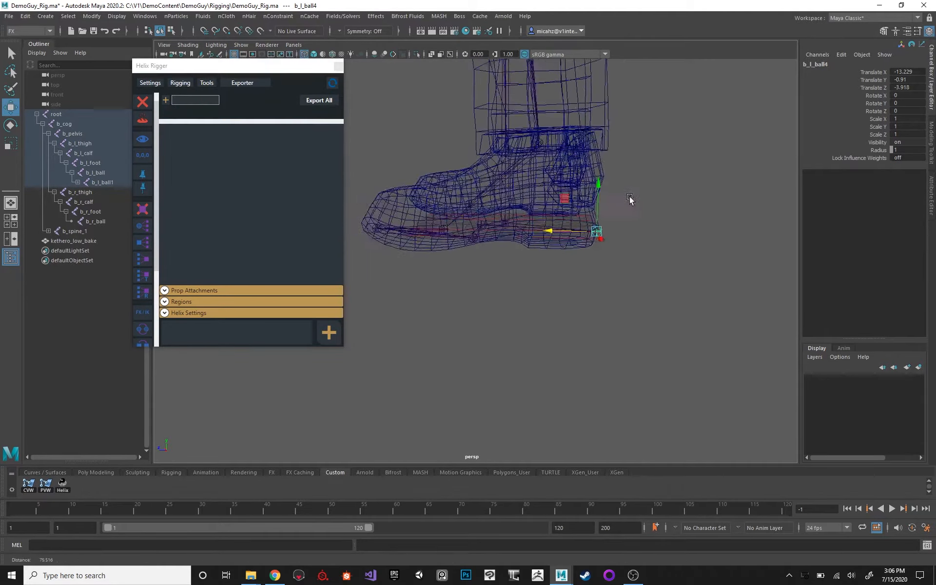
# Lower the left toe-tip joint with its child chain to the bottom of the sole, at about Translate Y -0.8.
pyautogui.keyDown('alt'); pyautogui.moveTo(630, 200); pyautogui.dragTo(542, 241); pyautogui.keyUp('alt')
pyautogui.keyDown('alt'); pyautogui.moveTo(542, 239); pyautogui.dragTo(573, 213, button='middle'); pyautogui.keyUp('alt')
pyautogui.keyDown('alt'); pyautogui.moveTo(572, 213); pyautogui.dragTo(551, 196); pyautogui.keyUp('alt')
pyautogui.click(408, 211)
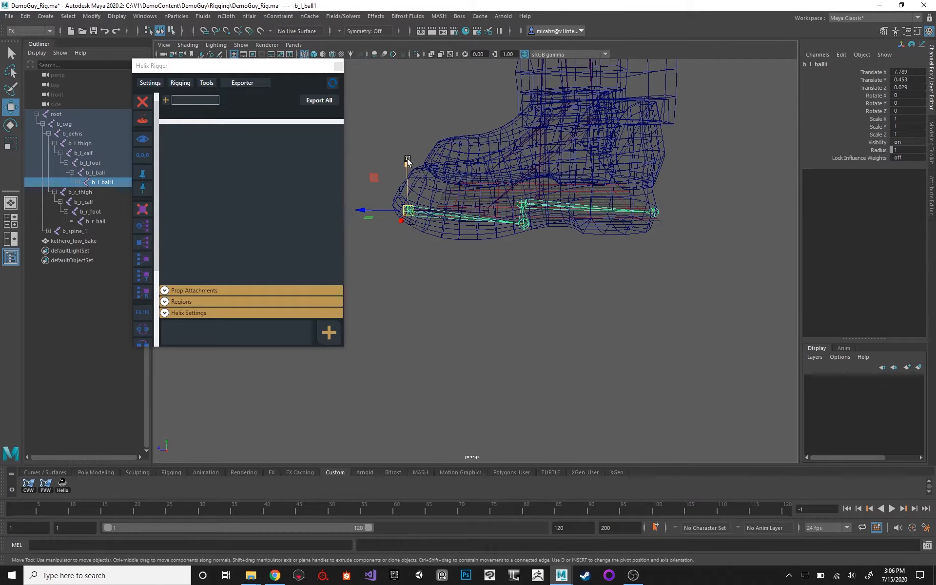
pyautogui.keyDown('alt'); pyautogui.moveTo(415, 165); pyautogui.dragTo(453, 159); pyautogui.keyUp('alt')
pyautogui.press('space')
pyautogui.keyDown('alt'); pyautogui.moveTo(453, 158); pyautogui.dragTo(679, 104, button='middle'); pyautogui.keyUp('alt')
pyautogui.moveTo(414, 150); pyautogui.dragTo(427, 176)
pyautogui.press('space')
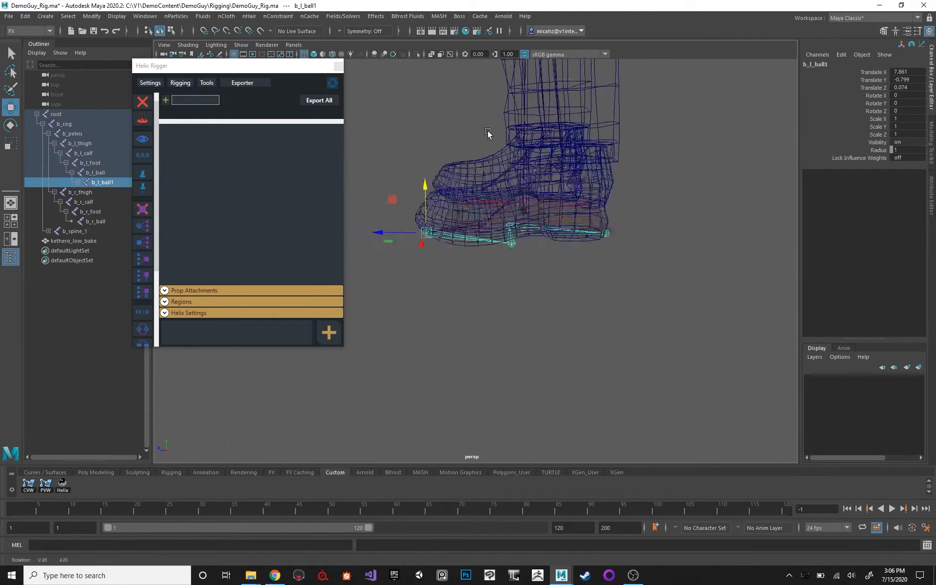
pyautogui.press('5')
pyautogui.keyDown('alt'); pyautogui.moveTo(624, 226); pyautogui.dragTo(550, 200); pyautogui.keyUp('alt')
pyautogui.press('4')
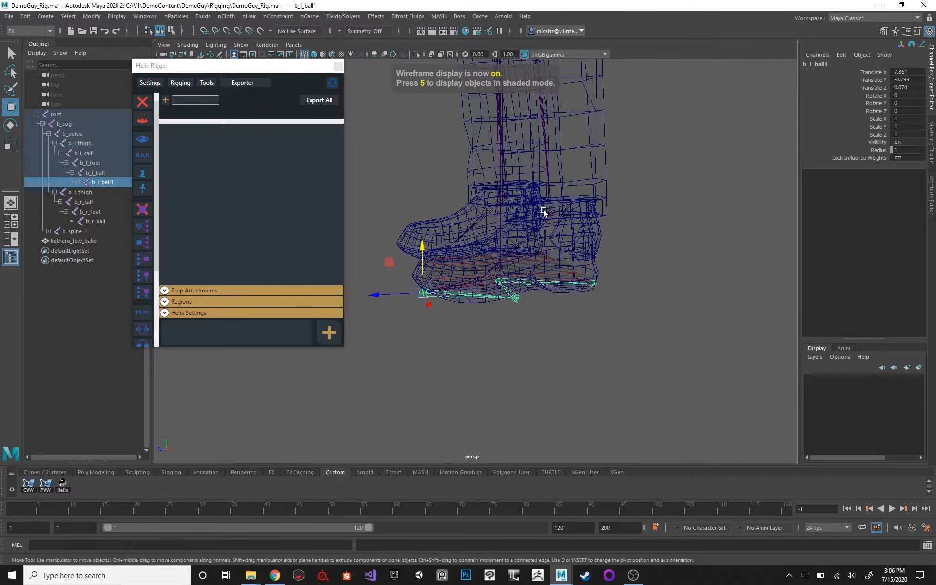
# Examine the left foot, ball and reverse-foot joints and their rotation pivots from several angles.
pyautogui.click(554, 211)
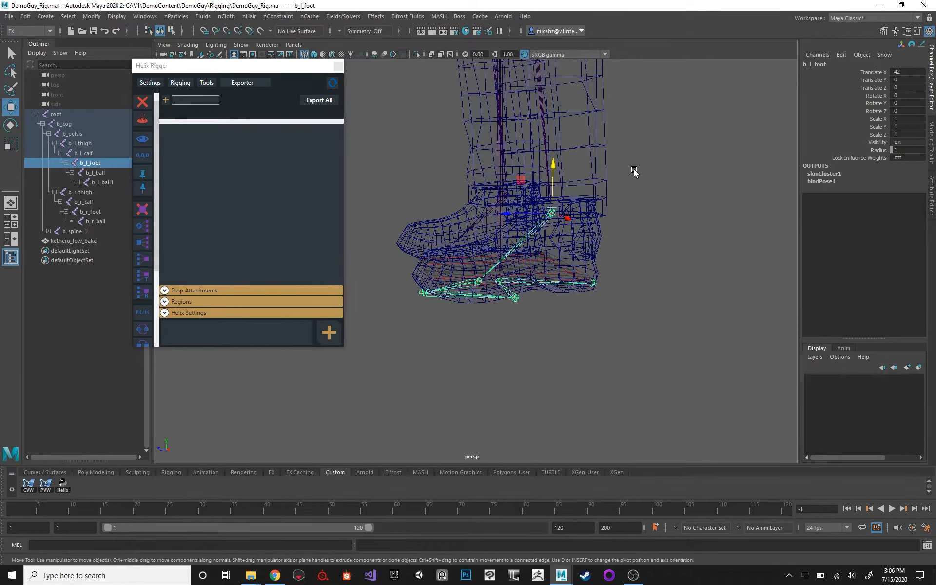
pyautogui.keyDown('alt'); pyautogui.moveTo(633, 171); pyautogui.dragTo(549, 242); pyautogui.keyUp('alt')
pyautogui.click(486, 286)
pyautogui.press('e')
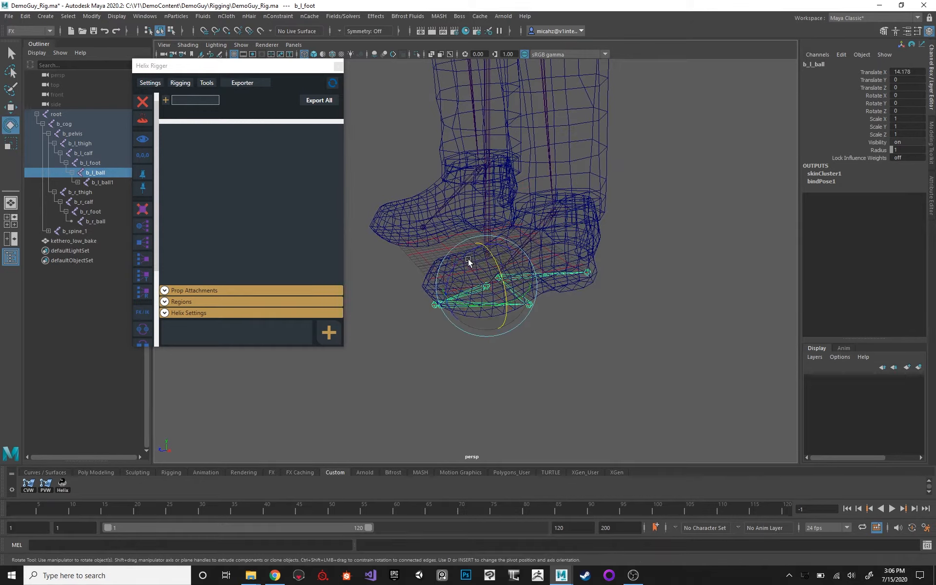
pyautogui.moveTo(467, 259); pyautogui.dragTo(577, 191)
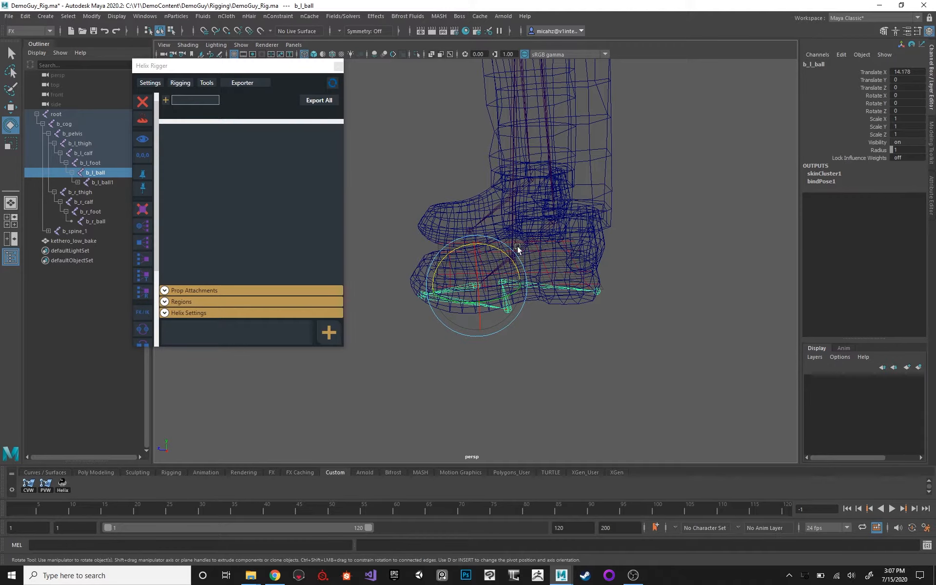
pyautogui.press('Up')
pyautogui.keyDown('alt'); pyautogui.moveTo(580, 170); pyautogui.dragTo(592, 265); pyautogui.keyUp('alt')
pyautogui.press('q')
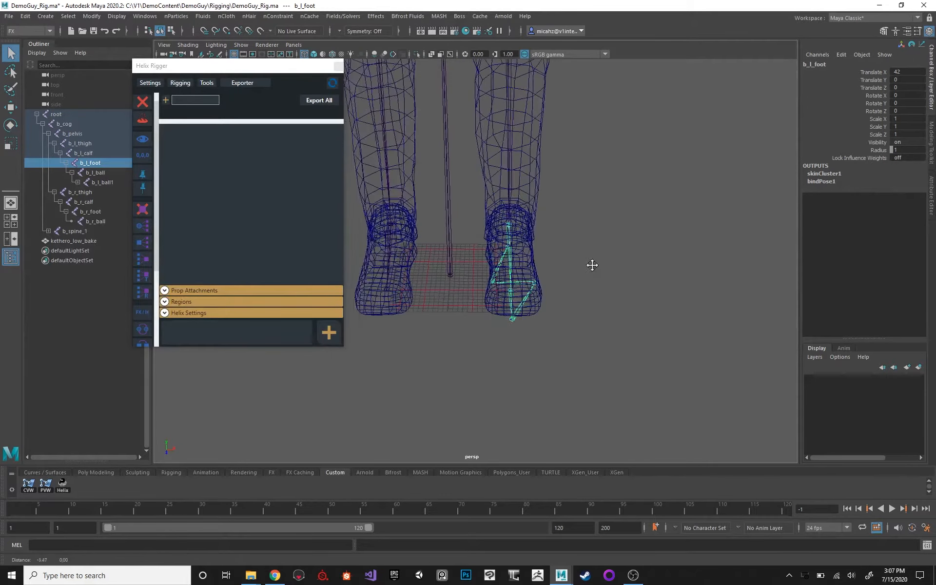
pyautogui.keyDown('alt'); pyautogui.moveTo(514, 256); pyautogui.dragTo(569, 251, button='middle'); pyautogui.keyUp('alt')
pyautogui.keyDown('alt'); pyautogui.moveTo(570, 251); pyautogui.dragTo(575, 264); pyautogui.keyUp('alt')
pyautogui.click(566, 264)
pyautogui.keyDown('alt'); pyautogui.moveTo(569, 213); pyautogui.dragTo(538, 176, button='middle'); pyautogui.keyUp('alt')
pyautogui.keyDown('alt'); pyautogui.moveTo(538, 175); pyautogui.dragTo(569, 197, button='right'); pyautogui.keyUp('alt')
pyautogui.click(565, 257)
pyautogui.keyDown('alt'); pyautogui.moveTo(493, 233); pyautogui.dragTo(513, 234, button='middle'); pyautogui.keyUp('alt')
pyautogui.keyDown('alt'); pyautogui.moveTo(513, 233); pyautogui.dragTo(506, 252); pyautogui.keyUp('alt')
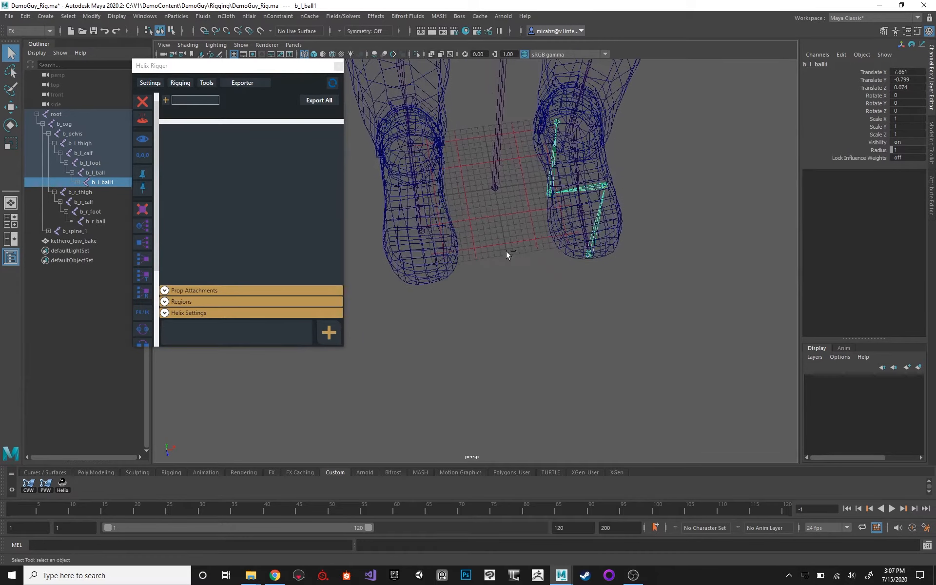
pyautogui.hotkey('ctrl', 'd')
pyautogui.press('w')
pyautogui.moveTo(632, 248); pyautogui.dragTo(423, 231)
pyautogui.keyDown('alt'); pyautogui.moveTo(461, 183); pyautogui.dragTo(516, 206, button='right'); pyautogui.keyUp('alt')
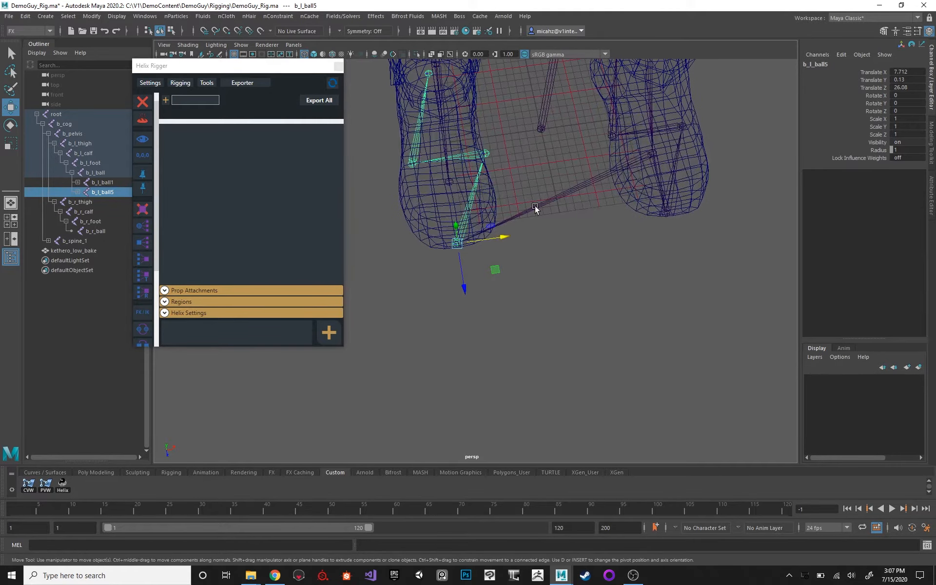
pyautogui.hotkey('ctrl', 'z')
pyautogui.press('Delete')
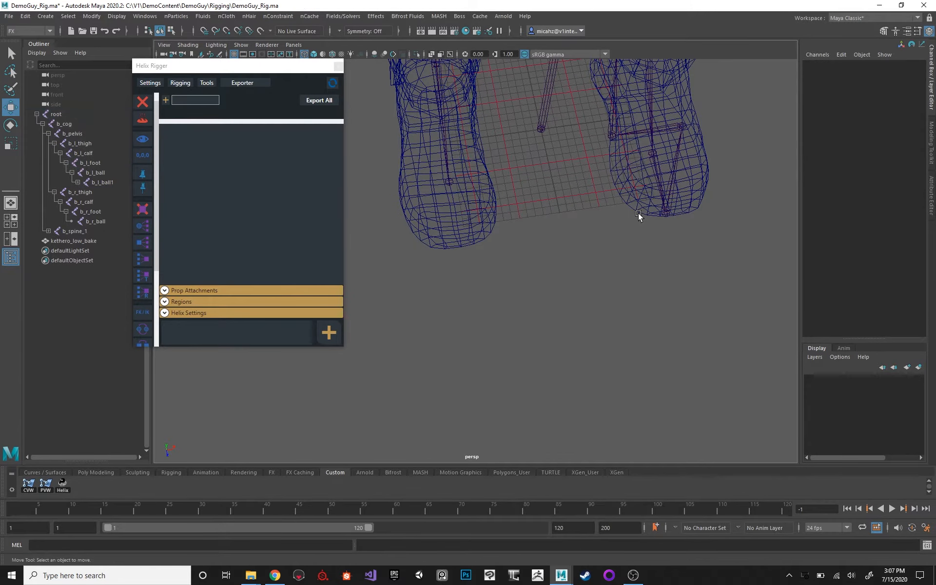
# Reparent the left toe-tip joint and its child chain from the ball joint directly to the root joint.
pyautogui.keyDown('alt'); pyautogui.moveTo(687, 209); pyautogui.dragTo(679, 225, button='middle'); pyautogui.keyUp('alt')
pyautogui.click(655, 218)
pyautogui.keyDown('alt'); pyautogui.moveTo(654, 218); pyautogui.dragTo(522, 200); pyautogui.keyUp('alt')
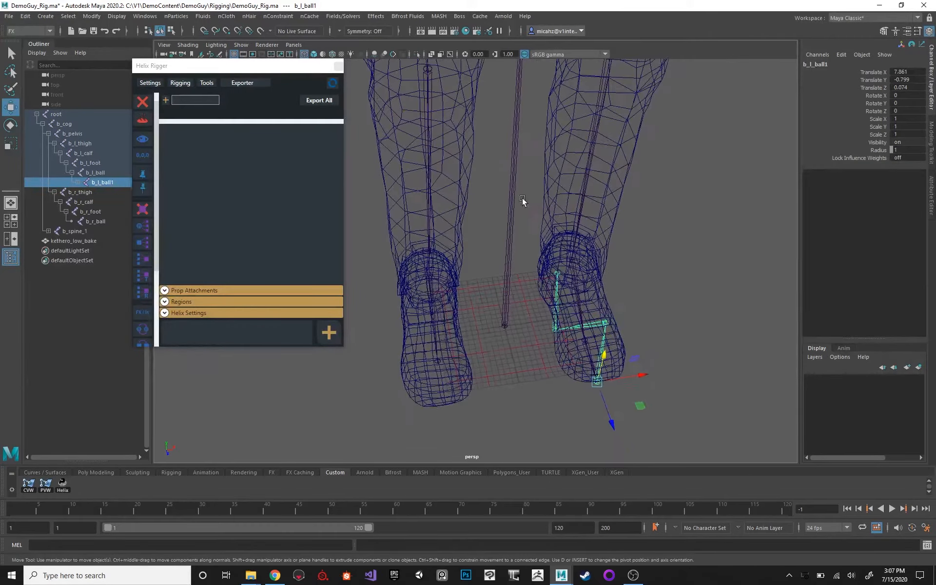
pyautogui.keyDown('shift'); pyautogui.click(503, 313); pyautogui.keyUp('shift')
pyautogui.press('p')
pyautogui.keyDown('alt'); pyautogui.moveTo(535, 216); pyautogui.dragTo(492, 112, button='middle'); pyautogui.keyUp('alt')
pyautogui.keyDown('alt'); pyautogui.moveTo(492, 112); pyautogui.dragTo(557, 300, button='right'); pyautogui.keyUp('alt')
pyautogui.keyDown('alt'); pyautogui.moveTo(557, 300); pyautogui.dragTo(504, 231); pyautogui.keyUp('alt')
pyautogui.keyDown('alt'); pyautogui.moveTo(557, 303); pyautogui.dragTo(562, 307); pyautogui.keyUp('alt')
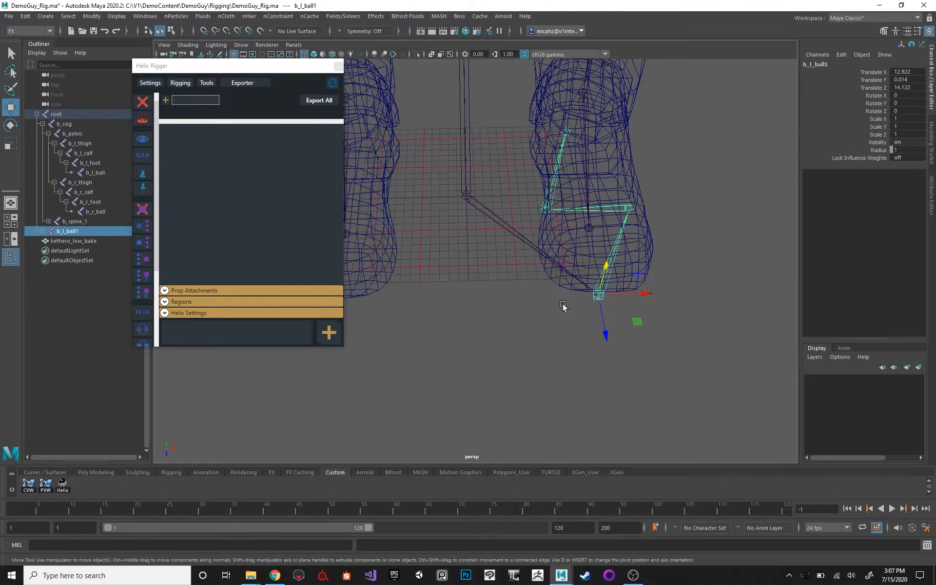
pyautogui.press('q')
pyautogui.press('space')
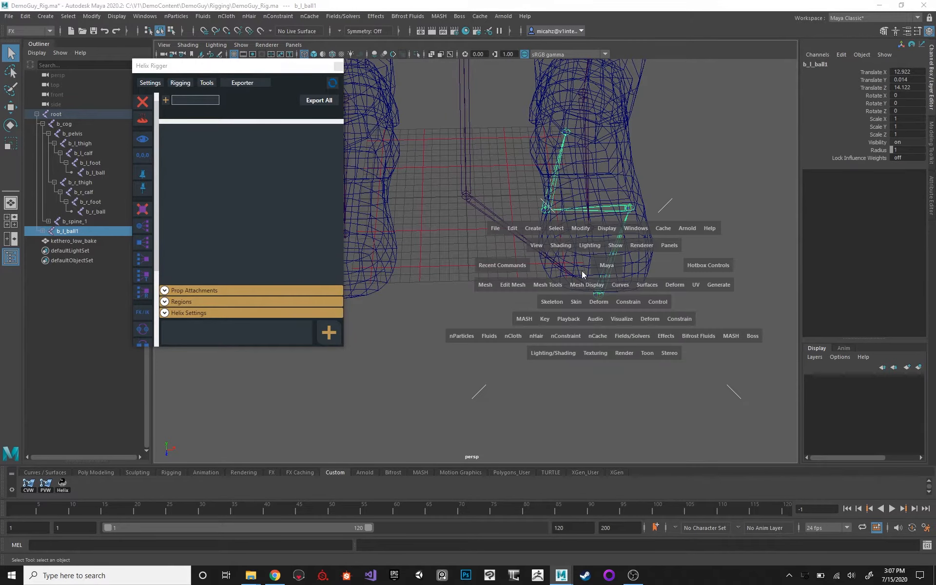
pyautogui.click(551, 302)
pyautogui.click(475, 294)
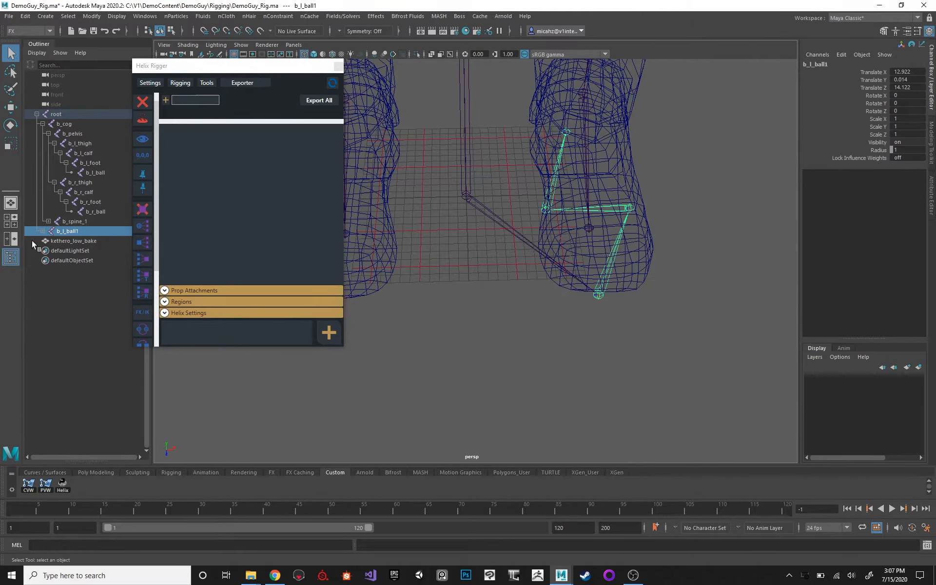
# Rename the reparented toe-tip joint to b_l_toe and its outer-edge child joint to b_l_outstep.
pyautogui.click(43, 230)
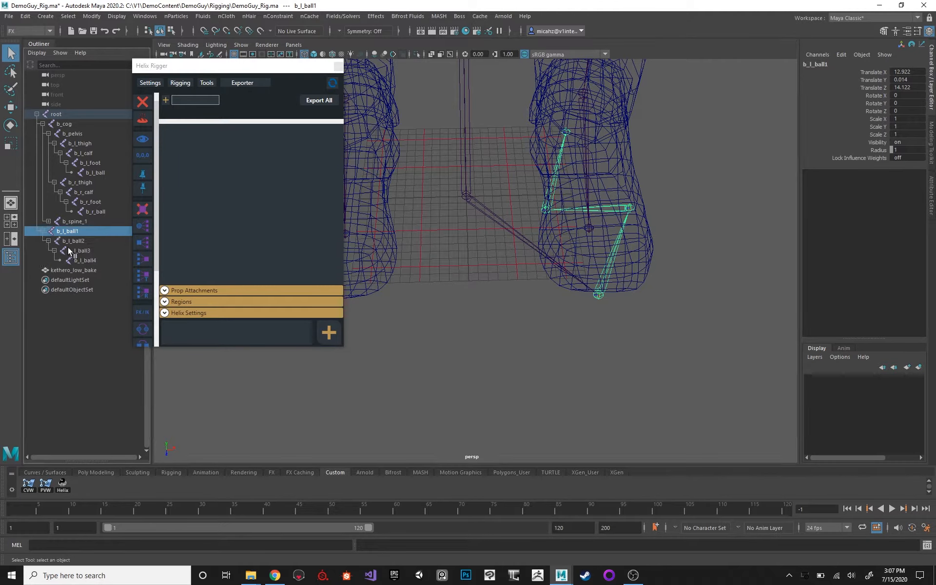
pyautogui.doubleClick(80, 231)
pyautogui.write('b')
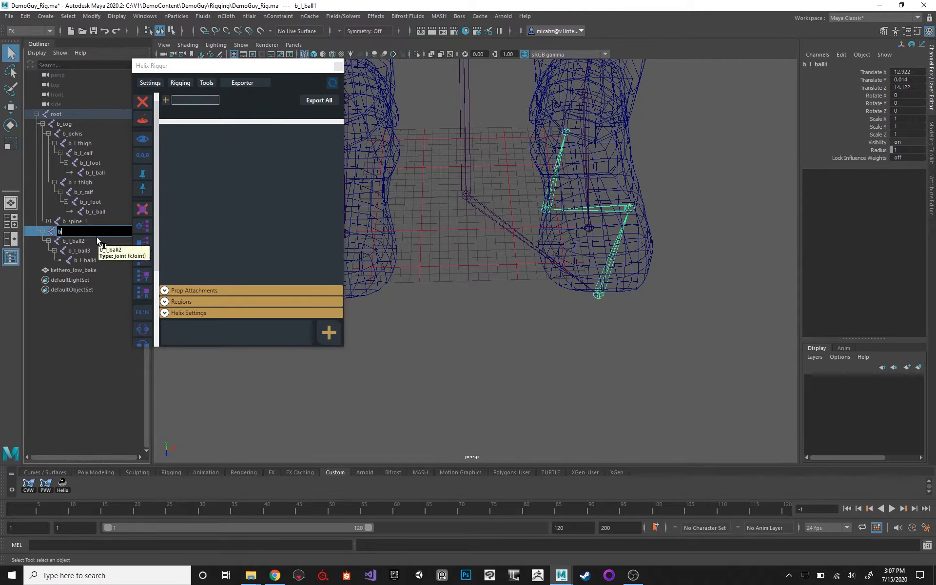
pyautogui.write('_l_toe')
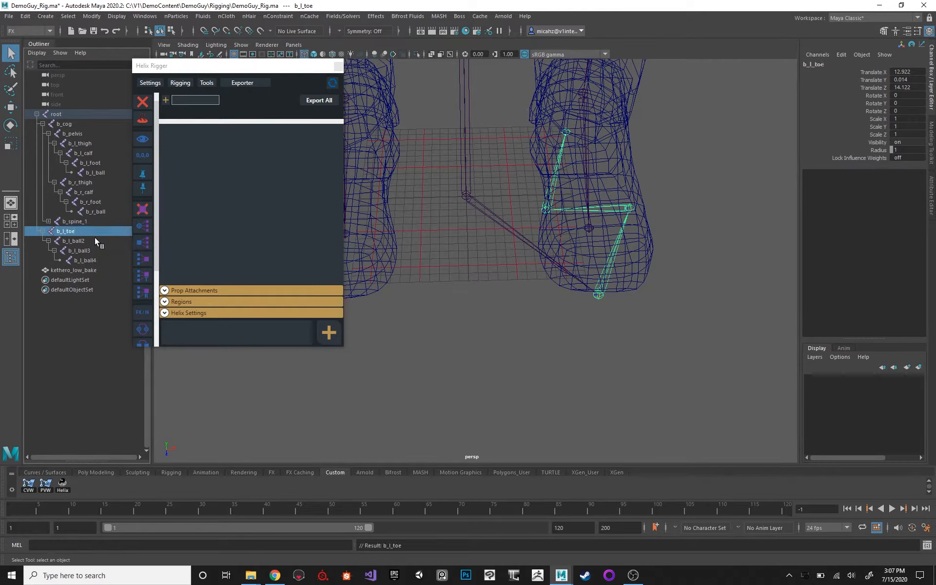
pyautogui.press('Tab')
pyautogui.write('b_')
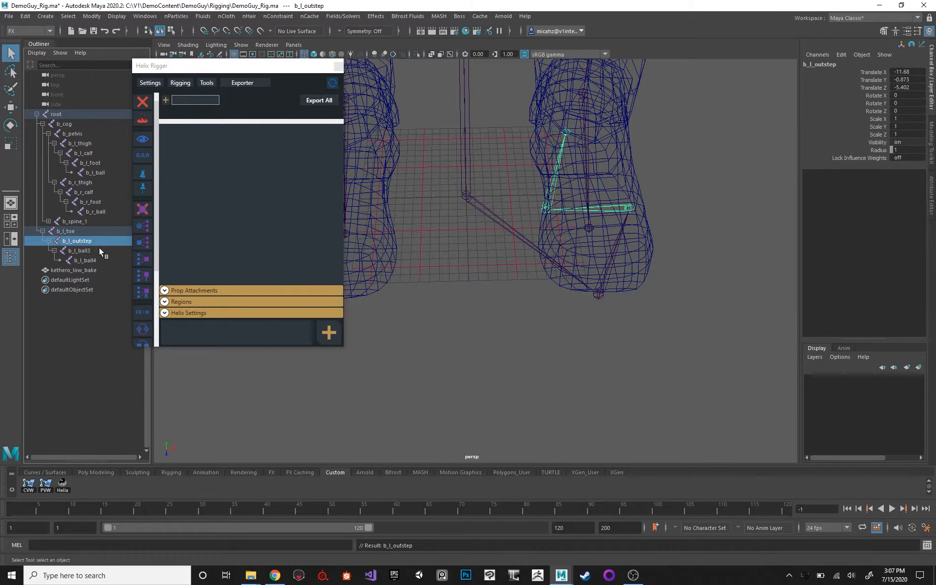
# Rename the remaining two joints of the left reverse-foot chain to b_l_instep and b_l_heel.
pyautogui.click(99, 249)
pyautogui.doubleClick(99, 250)
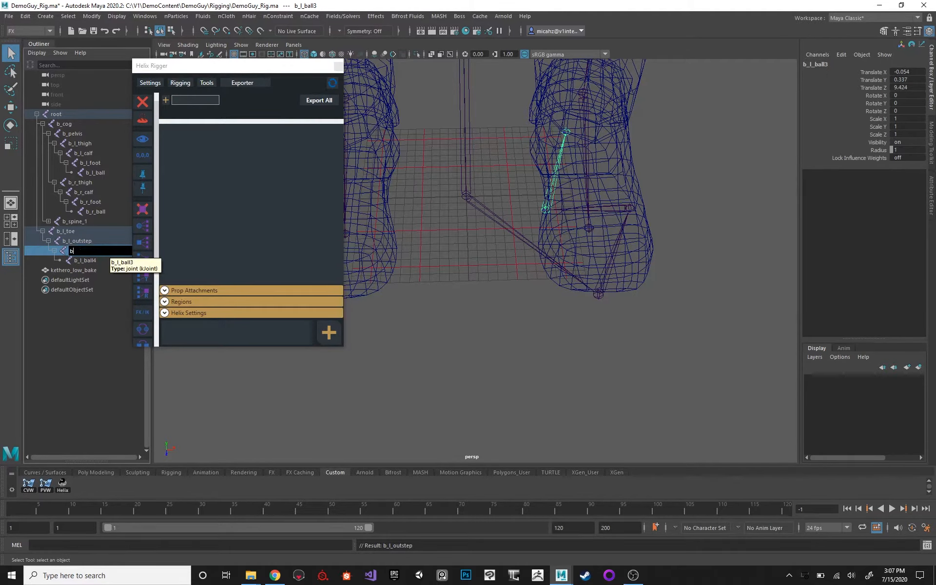
pyautogui.write('b_l_instep')
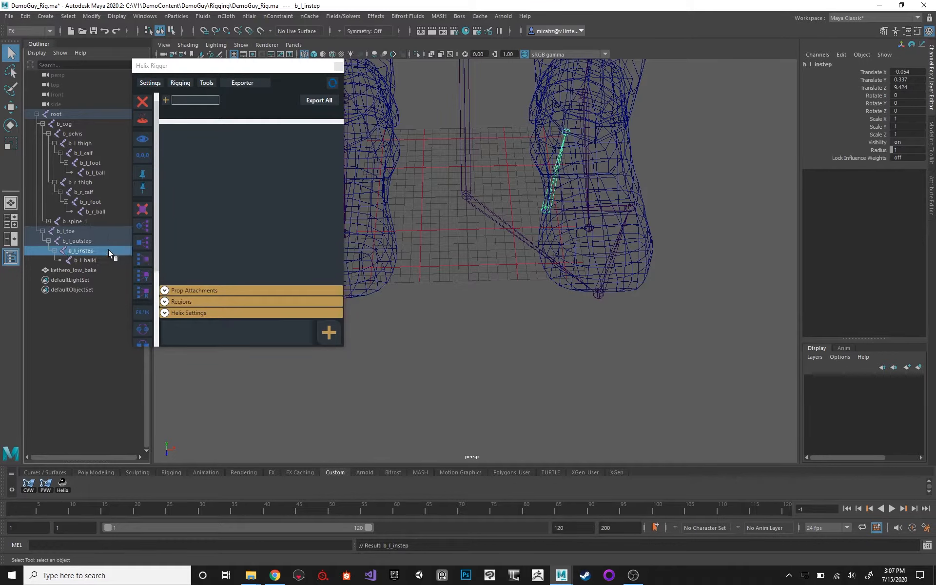
pyautogui.doubleClick(102, 259)
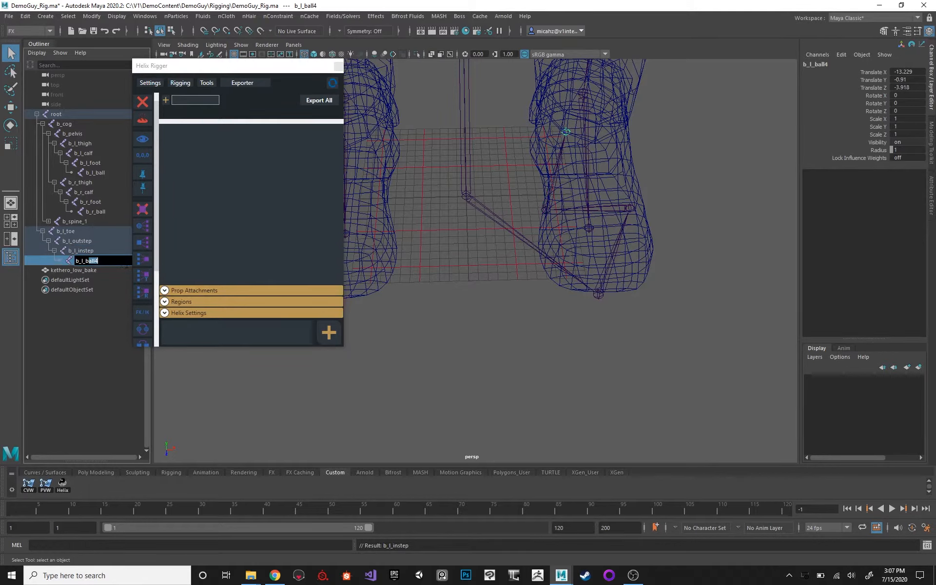
pyautogui.write('b_l_heel')
pyautogui.press('Return')
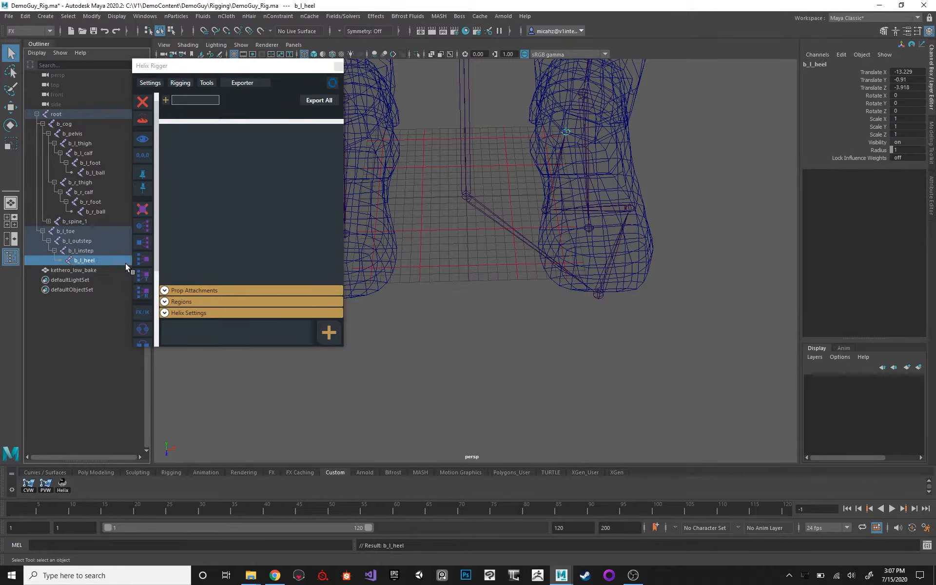
# Mirror the b_l_toe joint chain across YZ with the Behavior function, replacing _l_ with _r_ in the duplicated joint names.
pyautogui.click(78, 229)
pyautogui.keyDown('alt'); pyautogui.moveTo(508, 188); pyautogui.dragTo(514, 263); pyautogui.keyUp('alt')
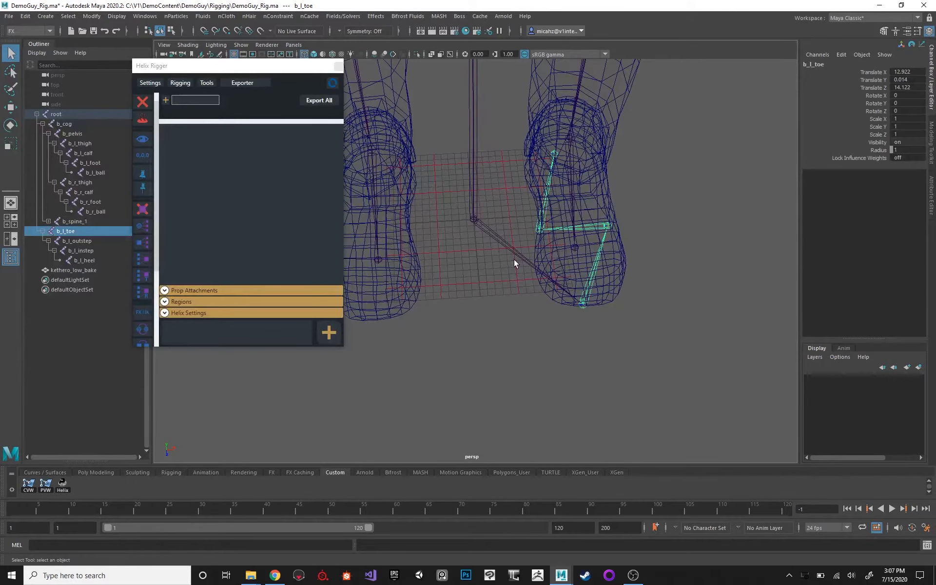
pyautogui.press('space')
pyautogui.click(460, 285)
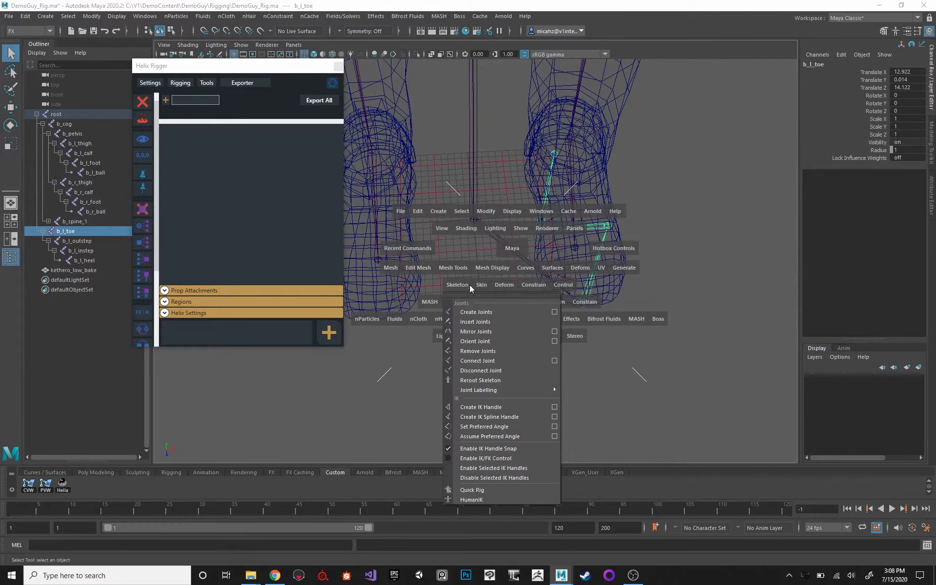
pyautogui.click(554, 331)
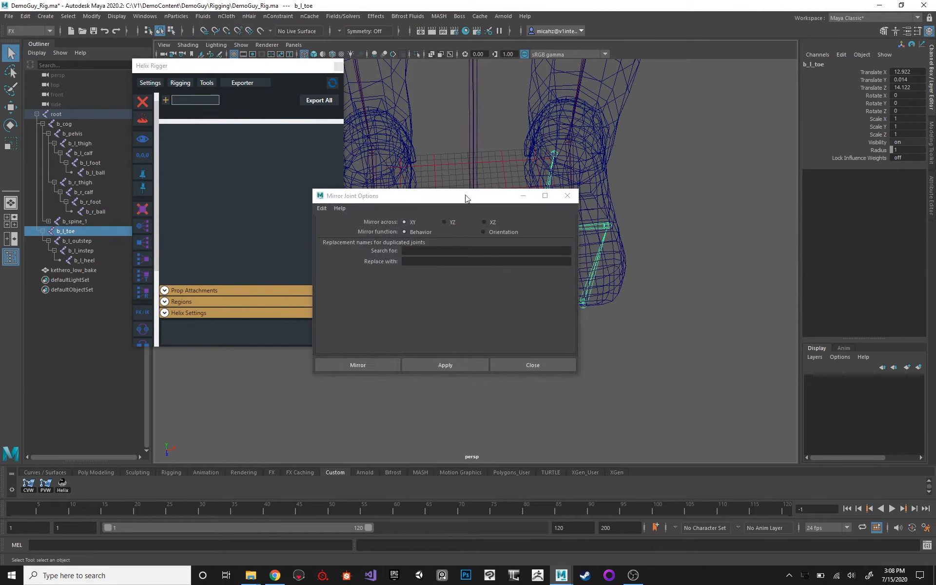
pyautogui.moveTo(513, 195); pyautogui.dragTo(614, 246)
pyautogui.keyDown('alt'); pyautogui.moveTo(663, 211); pyautogui.dragTo(548, 285); pyautogui.keyUp('alt')
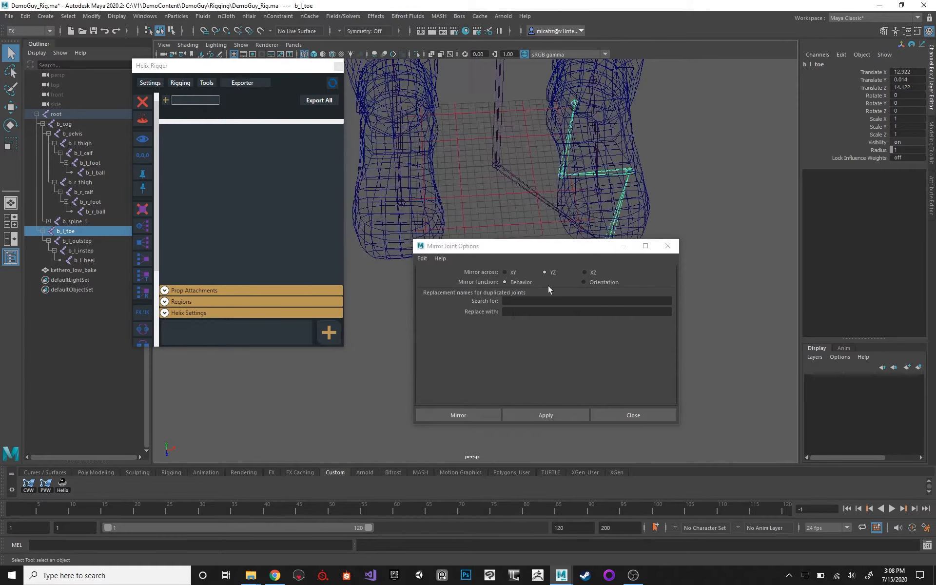
pyautogui.click(519, 301)
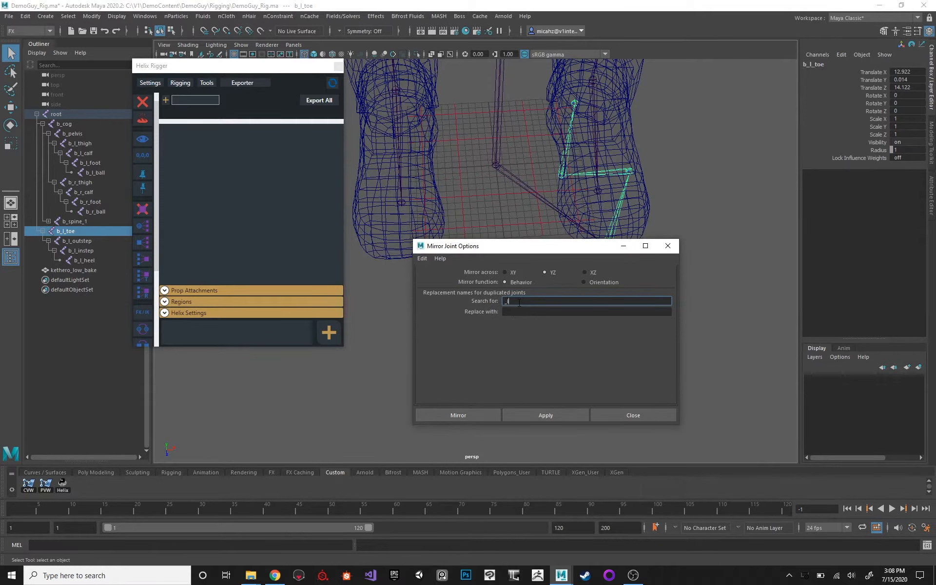
pyautogui.click(530, 311)
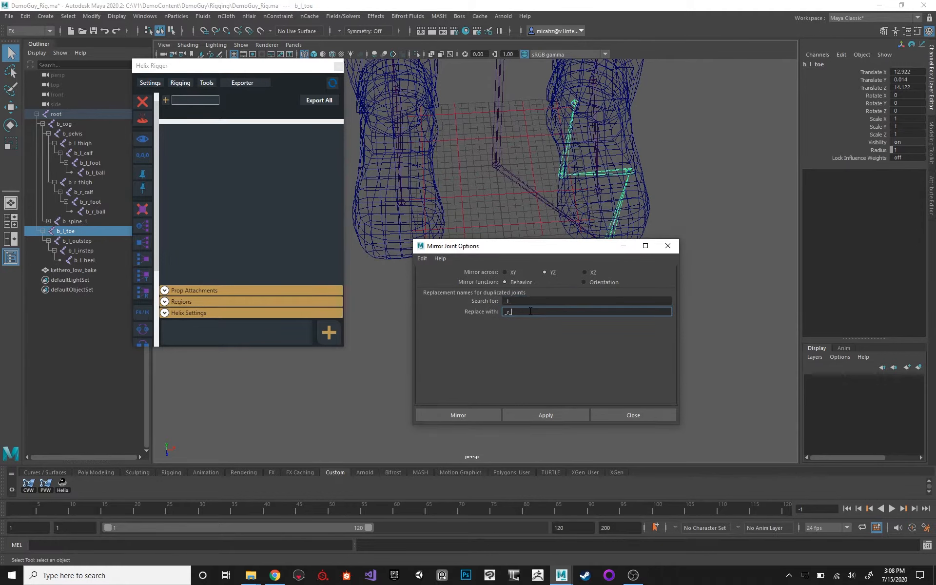
pyautogui.click(478, 414)
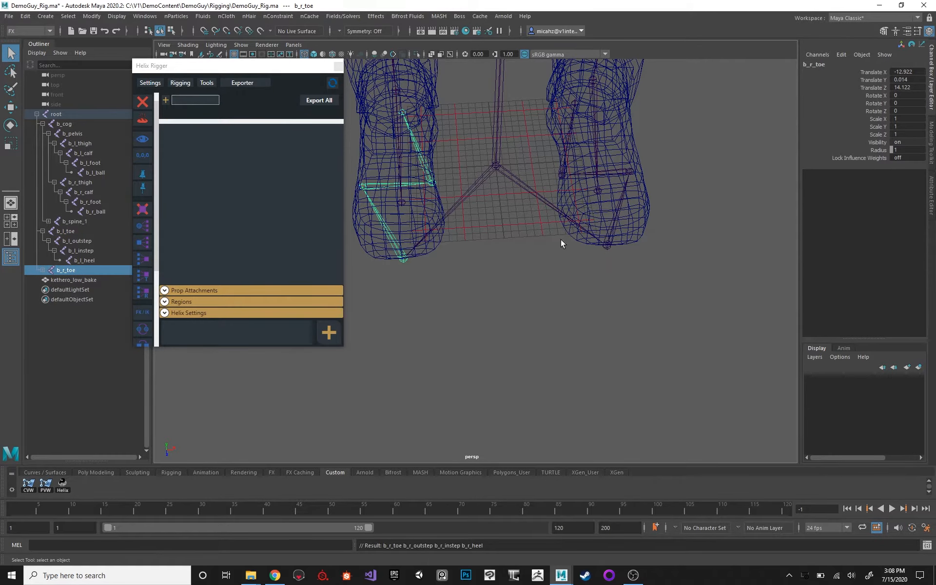
# Parent the mirrored b_r_toe joint chain under the b_r_ball joint.
pyautogui.keyDown('alt'); pyautogui.moveTo(561, 239); pyautogui.dragTo(476, 229); pyautogui.keyUp('alt')
pyautogui.keyDown('alt'); pyautogui.moveTo(517, 187); pyautogui.dragTo(539, 193, button='middle'); pyautogui.keyUp('alt')
pyautogui.keyDown('alt'); pyautogui.moveTo(538, 193); pyautogui.dragTo(561, 243, button='right'); pyautogui.keyUp('alt')
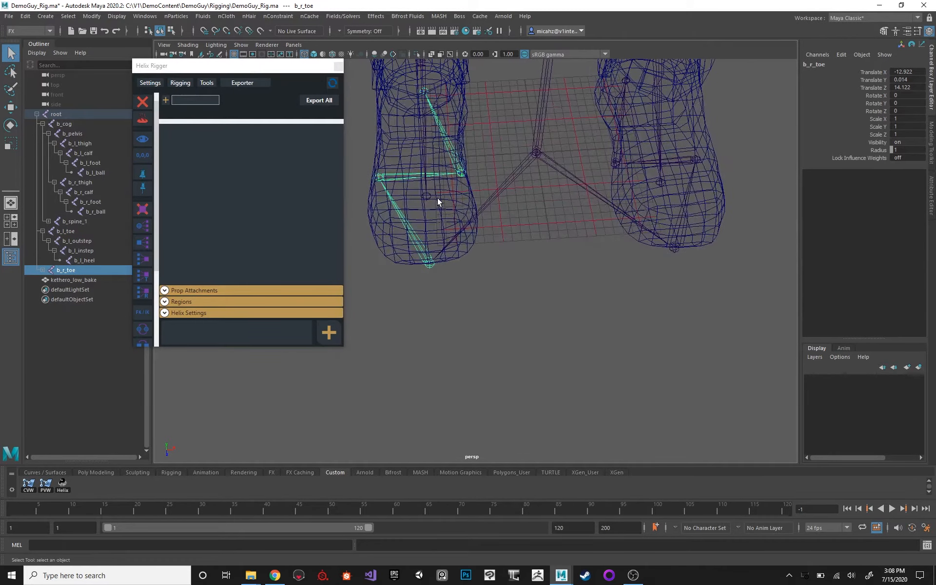
pyautogui.keyDown('alt'); pyautogui.moveTo(437, 198); pyautogui.dragTo(443, 201, button='middle'); pyautogui.keyUp('alt')
pyautogui.keyDown('alt'); pyautogui.moveTo(443, 201); pyautogui.dragTo(440, 247, button='right'); pyautogui.keyUp('alt')
pyautogui.keyDown('alt'); pyautogui.moveTo(441, 247); pyautogui.dragTo(424, 216); pyautogui.keyUp('alt')
pyautogui.keyDown('shift'); pyautogui.click(421, 199); pyautogui.keyUp('shift')
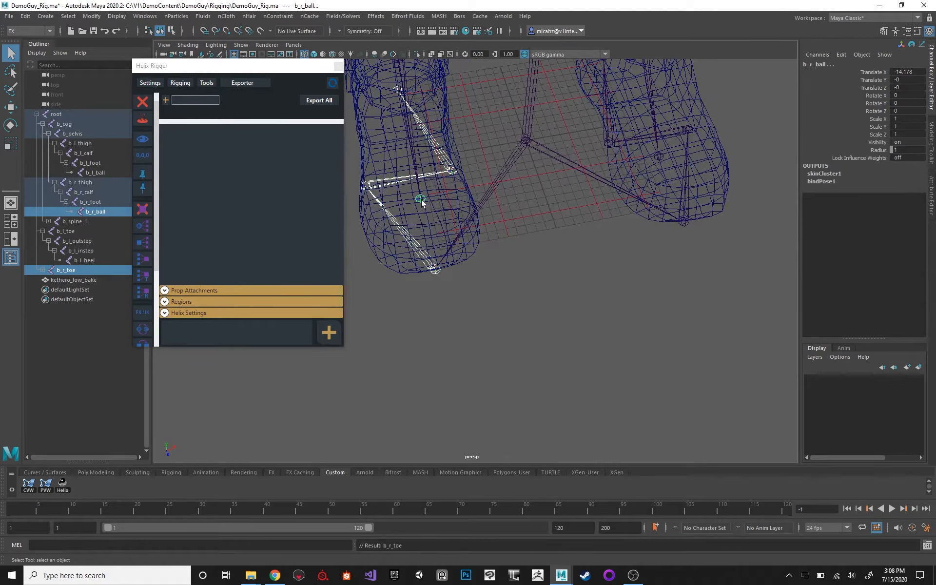
pyautogui.press('p')
# Parent the b_l_toe joint chain under the b_l_ball joint.
pyautogui.click(668, 210)
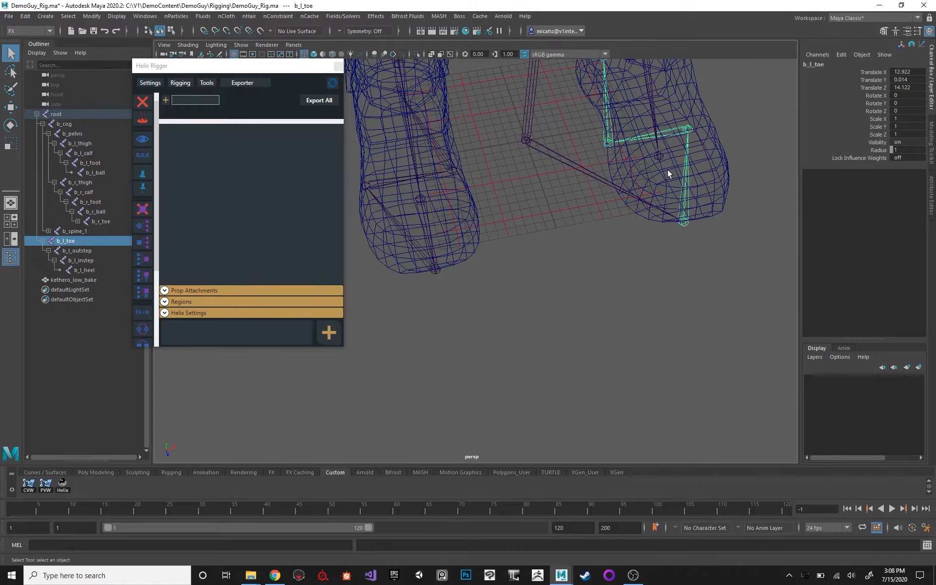
pyautogui.keyDown('shift'); pyautogui.click(659, 159); pyautogui.keyUp('shift')
pyautogui.press('p')
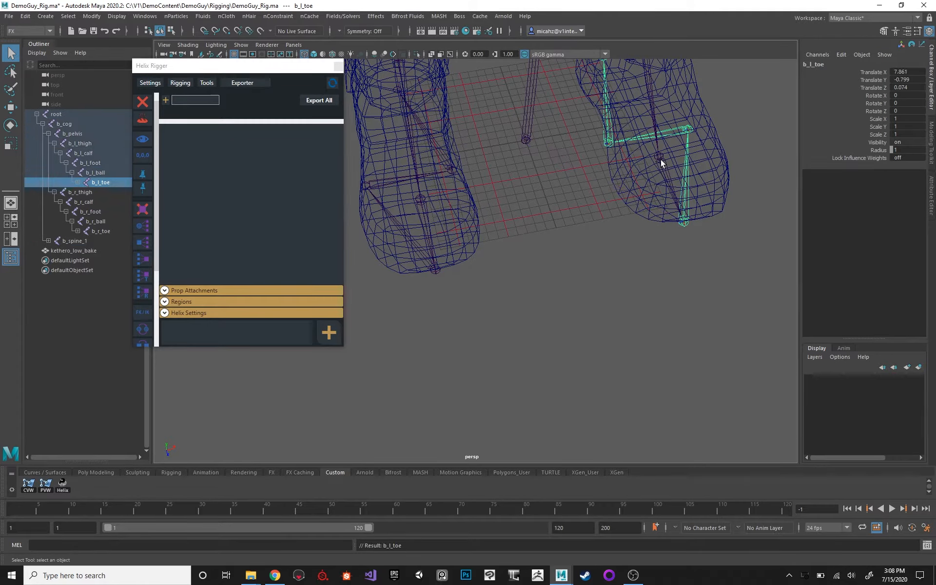
# Expand the hierarchy below b_r_toe and examine the right foot's mirrored reverse-foot joints.
pyautogui.moveTo(469, 149); pyautogui.dragTo(442, 178)
pyautogui.keyDown('alt'); pyautogui.moveTo(545, 147); pyautogui.dragTo(592, 210, button='middle'); pyautogui.keyUp('alt')
pyautogui.keyDown('alt'); pyautogui.moveTo(593, 210); pyautogui.dragTo(556, 170); pyautogui.keyUp('alt')
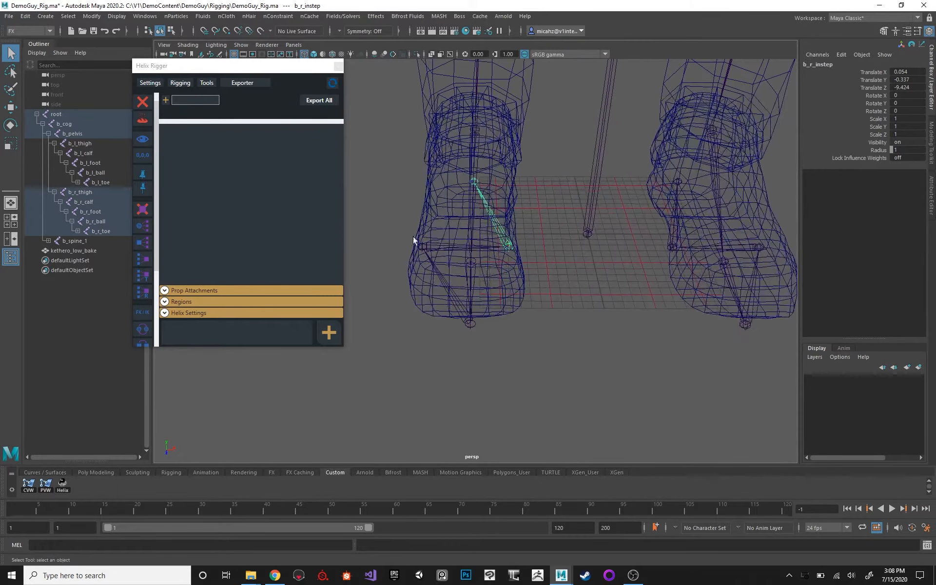
pyautogui.click(75, 230)
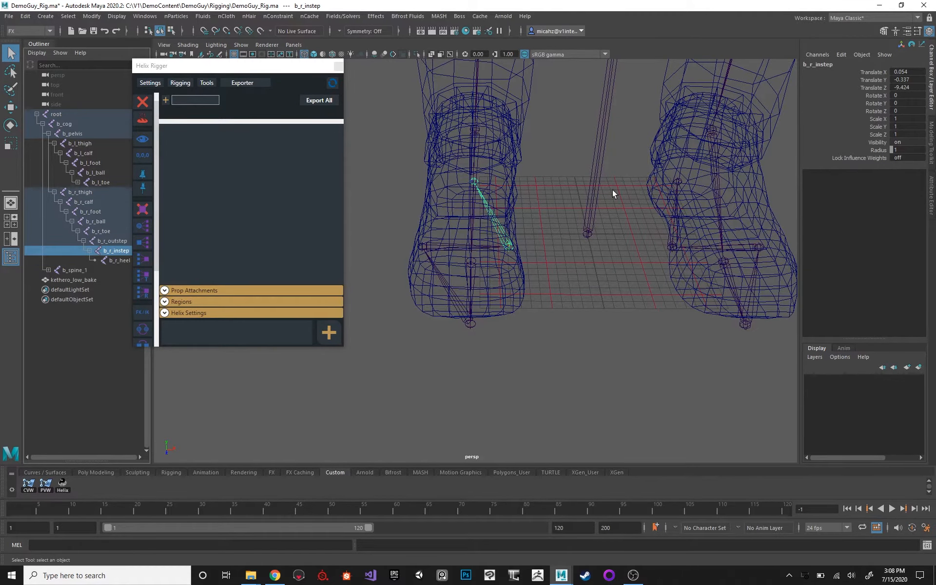
pyautogui.keyDown('alt'); pyautogui.moveTo(612, 189); pyautogui.dragTo(488, 102, button='right'); pyautogui.keyUp('alt')
pyautogui.keyDown('alt'); pyautogui.moveTo(489, 102); pyautogui.dragTo(494, 228, button='middle'); pyautogui.keyUp('alt')
pyautogui.keyDown('alt'); pyautogui.moveTo(495, 228); pyautogui.dragTo(377, 122, button='right'); pyautogui.keyUp('alt')
# Clear the selection and save the DemoGuy_Rig.ma scene with the whole character in view.
pyautogui.click(608, 232)
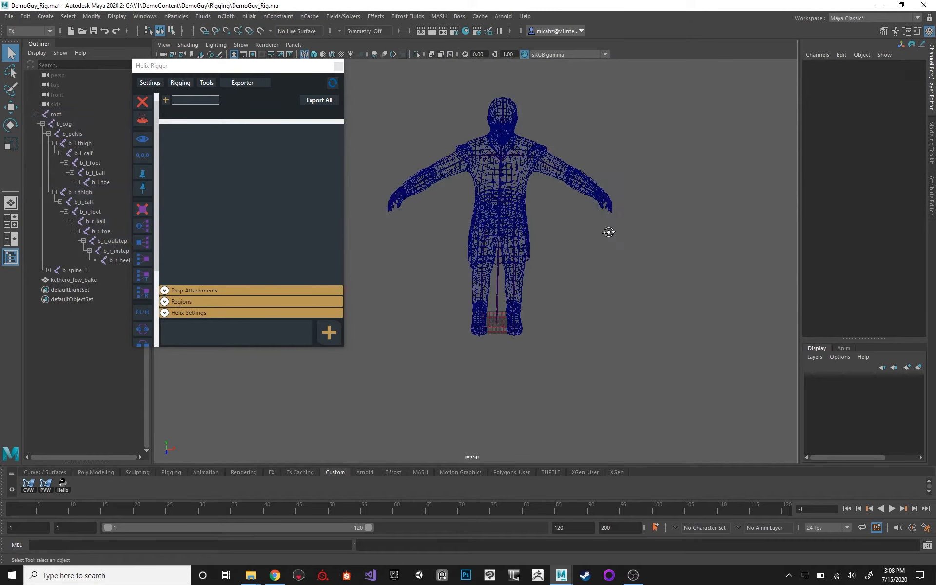
pyautogui.keyDown('alt'); pyautogui.moveTo(608, 230); pyautogui.dragTo(606, 210); pyautogui.keyUp('alt')
pyautogui.keyDown('alt'); pyautogui.moveTo(606, 210); pyautogui.dragTo(610, 244, button='right'); pyautogui.keyUp('alt')
pyautogui.keyDown('alt'); pyautogui.moveTo(605, 192); pyautogui.dragTo(606, 208, button='middle'); pyautogui.keyUp('alt')
pyautogui.hotkey('ctrl', 's')
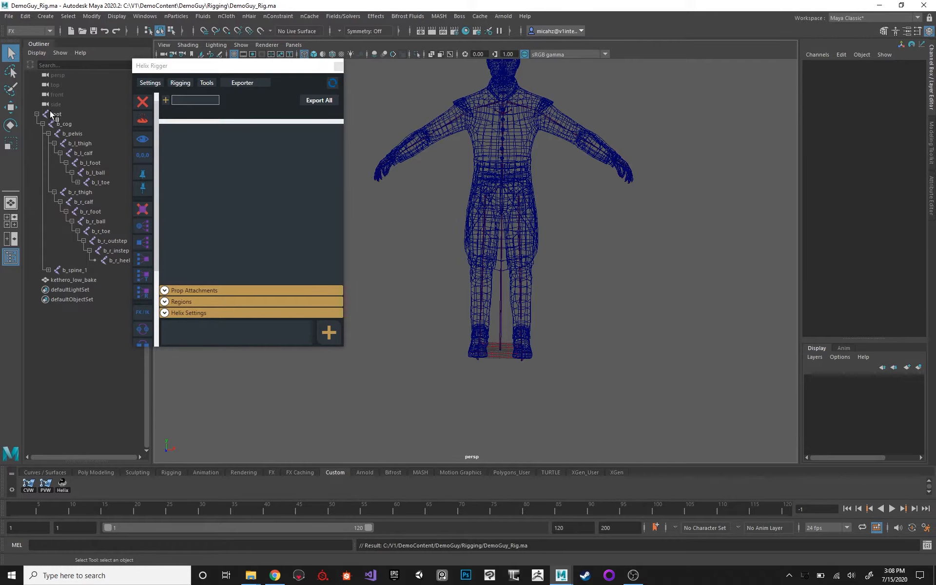
# Select the root joint and collapse its entire hierarchy in the scene outline.
pyautogui.click(77, 111)
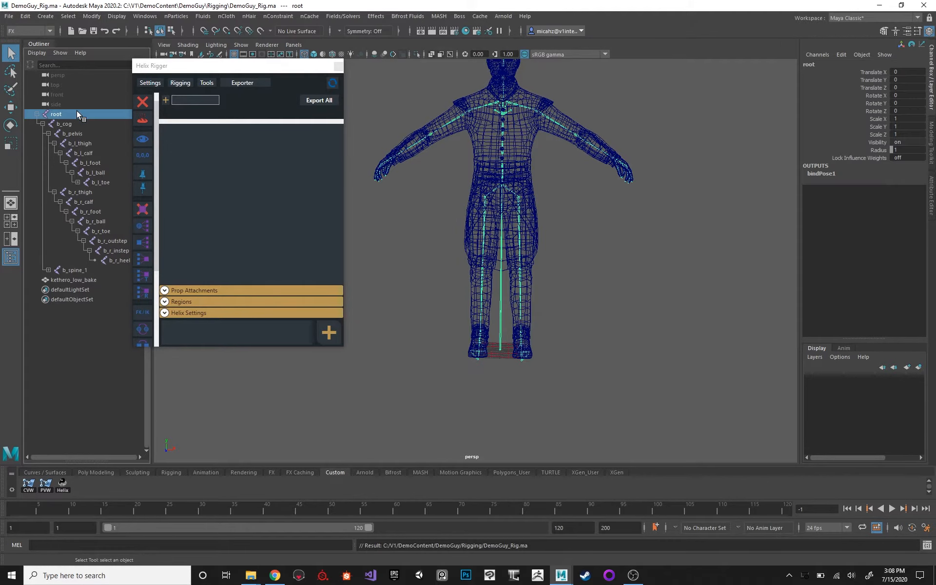
pyautogui.click(35, 114)
pyautogui.keyDown('alt'); pyautogui.moveTo(465, 169); pyautogui.dragTo(491, 240, button='right'); pyautogui.keyUp('alt')
pyautogui.keyDown('alt'); pyautogui.moveTo(613, 107); pyautogui.dragTo(600, 134); pyautogui.keyUp('alt')
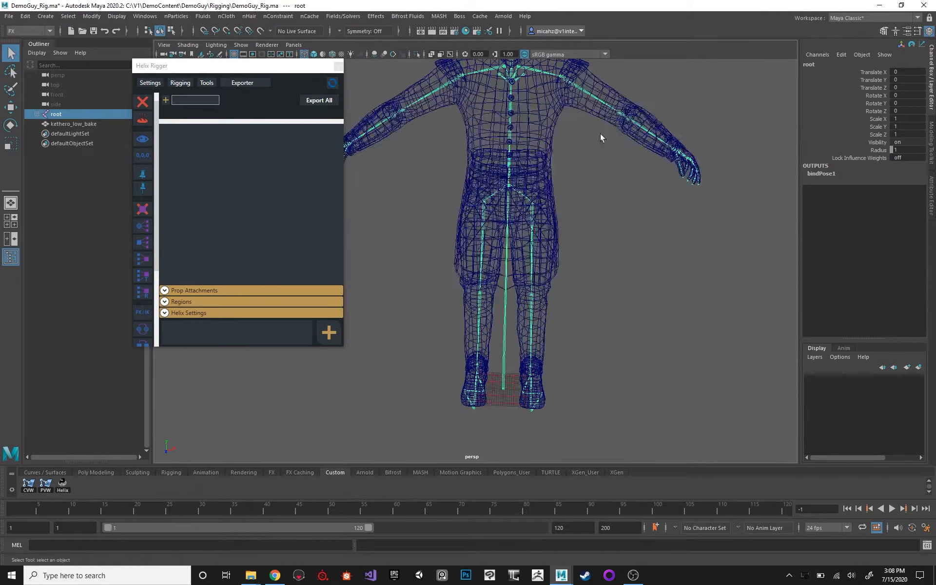
# Display the character mesh with smooth shading instead of wireframe and deselect the root joint.
pyautogui.keyDown('alt'); pyautogui.moveTo(551, 140); pyautogui.dragTo(536, 192, button='middle'); pyautogui.keyUp('alt')
pyautogui.keyDown('alt'); pyautogui.moveTo(578, 232); pyautogui.dragTo(574, 198, button='right'); pyautogui.keyUp('alt')
pyautogui.press('5')
pyautogui.moveTo(555, 226)
pyautogui.keyDown('alt'); pyautogui.mouseDown()
pyautogui.moveTo(551, 212)
pyautogui.moveTo(562, 213)
pyautogui.mouseUp(); pyautogui.keyUp('alt')
pyautogui.keyDown('alt'); pyautogui.moveTo(559, 244); pyautogui.dragTo(554, 228, button='right'); pyautogui.keyUp('alt')
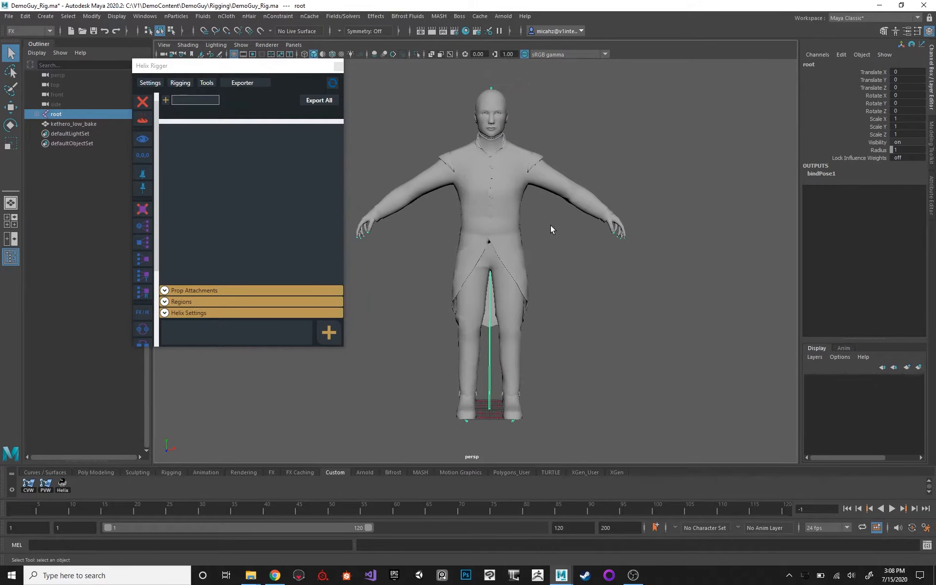
pyautogui.keyDown('alt'); pyautogui.moveTo(548, 223); pyautogui.dragTo(538, 253); pyautogui.keyUp('alt')
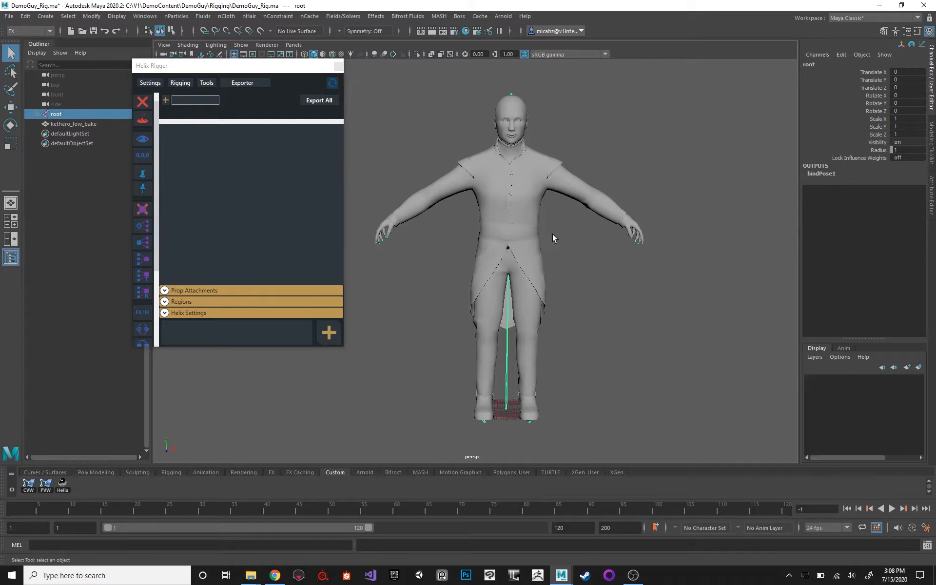
pyautogui.keyDown('alt'); pyautogui.moveTo(572, 219); pyautogui.dragTo(581, 218, button='middle'); pyautogui.keyUp('alt')
pyautogui.click(607, 182)
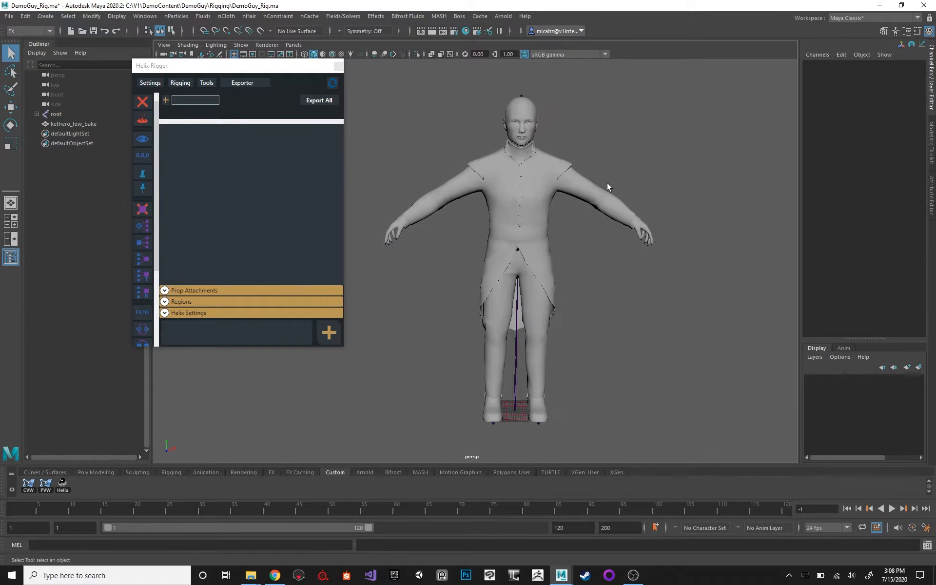
# Select the root joint in the viewport and bring up its skeleton characterization options.
pyautogui.click(515, 360)
pyautogui.keyDown('alt'); pyautogui.moveTo(639, 134); pyautogui.dragTo(624, 130, button='middle'); pyautogui.keyUp('alt')
pyautogui.rightClick(635, 121)
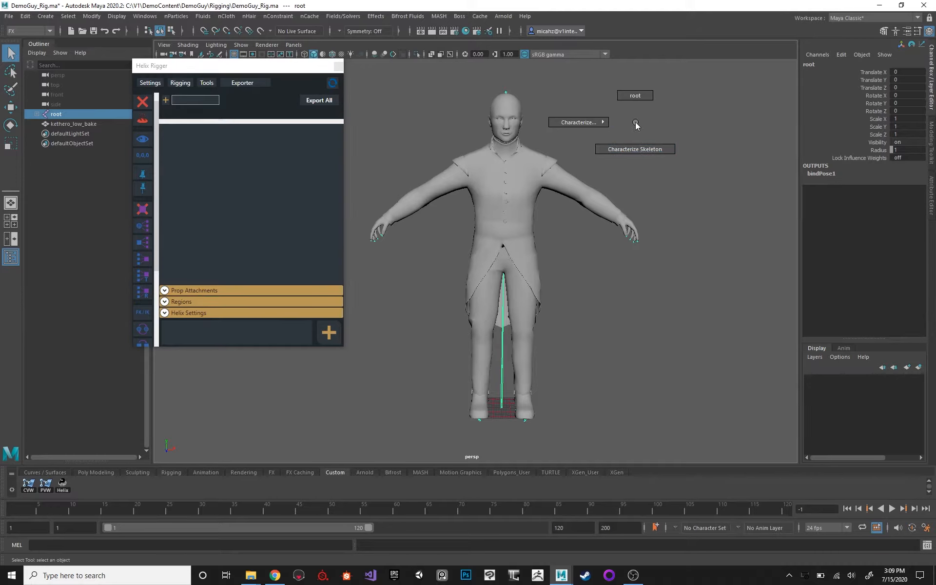
pyautogui.click(635, 122)
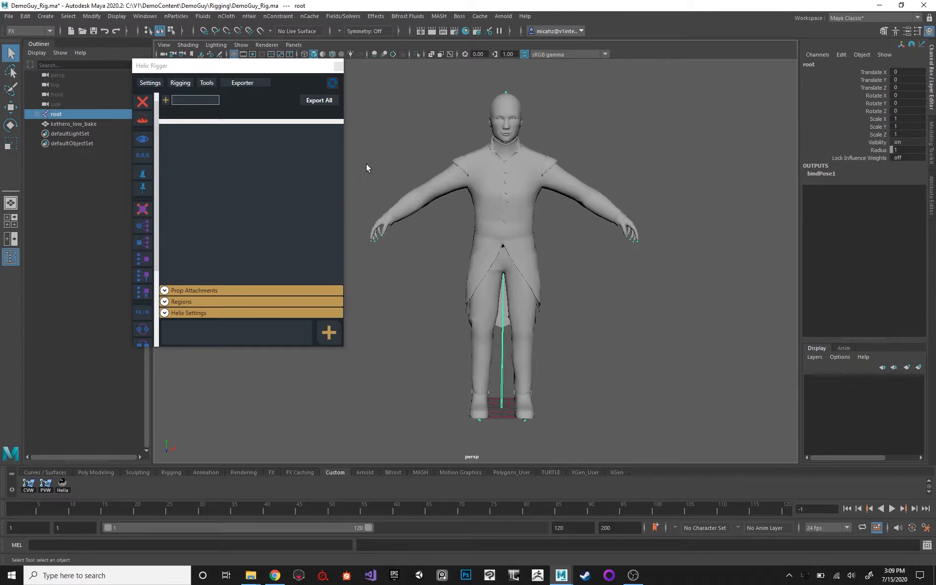
pyautogui.rightClick(635, 127)
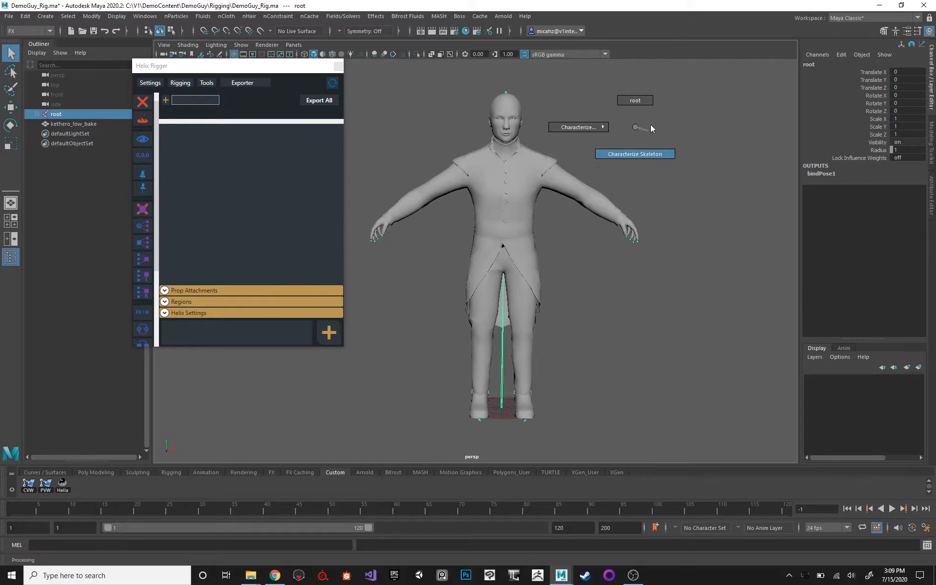
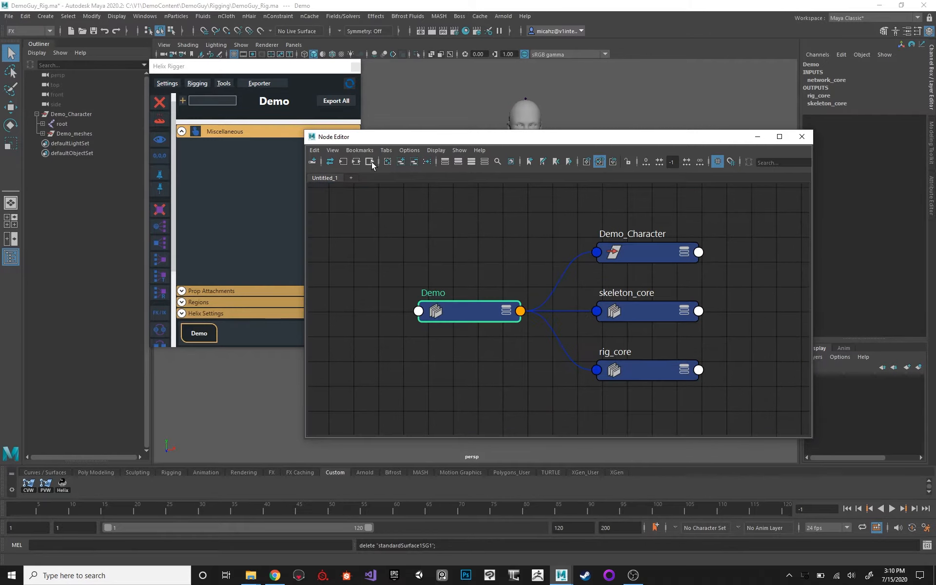
# Graph the output connections of the Demo, skeleton_core and rig_core nodes, then those of joints_core.
pyautogui.moveTo(453, 400); pyautogui.dragTo(662, 298)
pyautogui.click(370, 161)
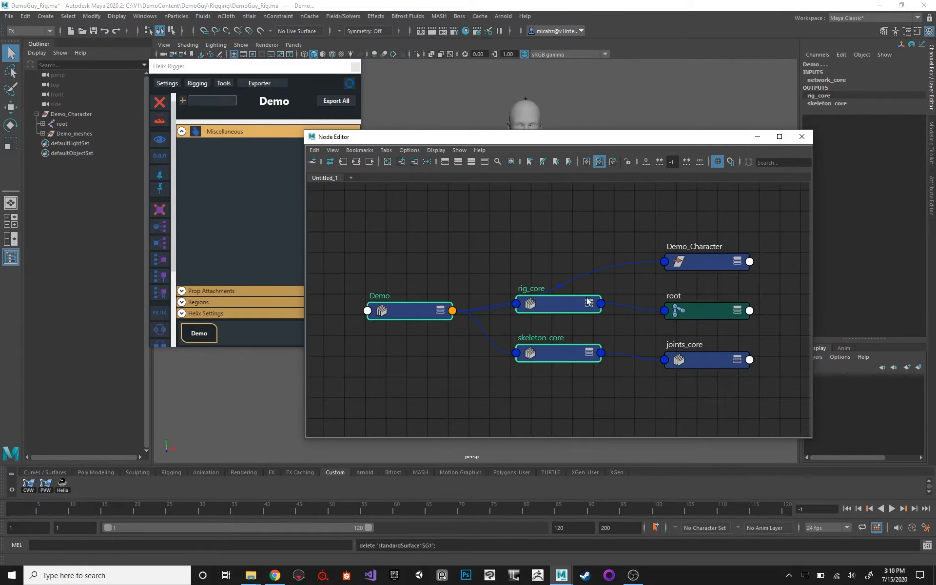
pyautogui.click(686, 359)
pyautogui.click(367, 161)
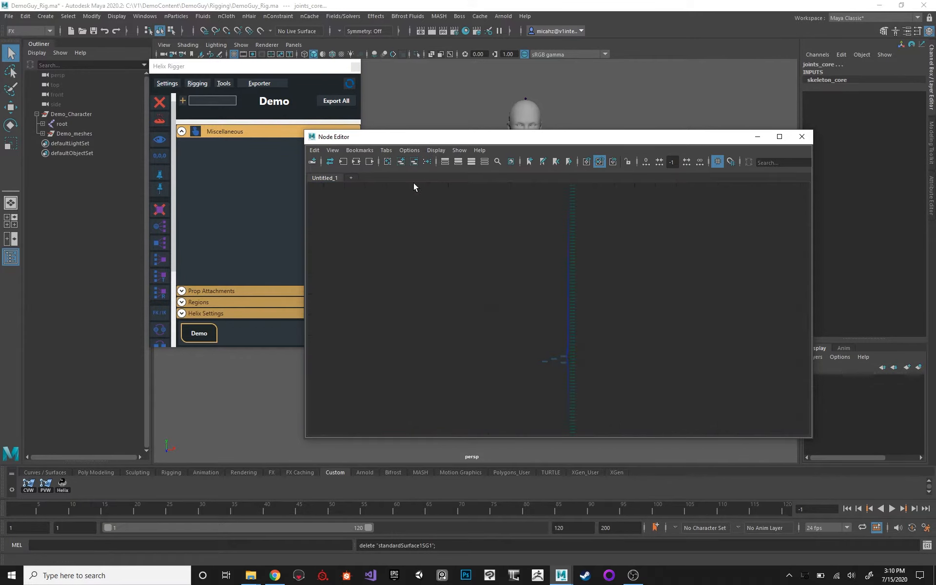
# Select the core nodes in the expanded joint graph and regraph to only the Demo network and its direct outputs.
pyautogui.keyDown('alt'); pyautogui.moveTo(536, 303); pyautogui.dragTo(546, 220, button='middle'); pyautogui.keyUp('alt')
pyautogui.keyDown('alt'); pyautogui.moveTo(534, 245); pyautogui.dragTo(662, 459, button='right'); pyautogui.keyUp('alt')
pyautogui.keyDown('alt'); pyautogui.moveTo(472, 234); pyautogui.dragTo(440, 210, button='middle'); pyautogui.keyUp('alt')
pyautogui.keyDown('alt'); pyautogui.moveTo(440, 209); pyautogui.dragTo(578, 404, button='right'); pyautogui.keyUp('alt')
pyautogui.keyDown('alt'); pyautogui.moveTo(598, 256); pyautogui.dragTo(403, 211, button='middle'); pyautogui.keyUp('alt')
pyautogui.keyDown('alt'); pyautogui.moveTo(402, 209); pyautogui.dragTo(558, 373, button='right'); pyautogui.keyUp('alt')
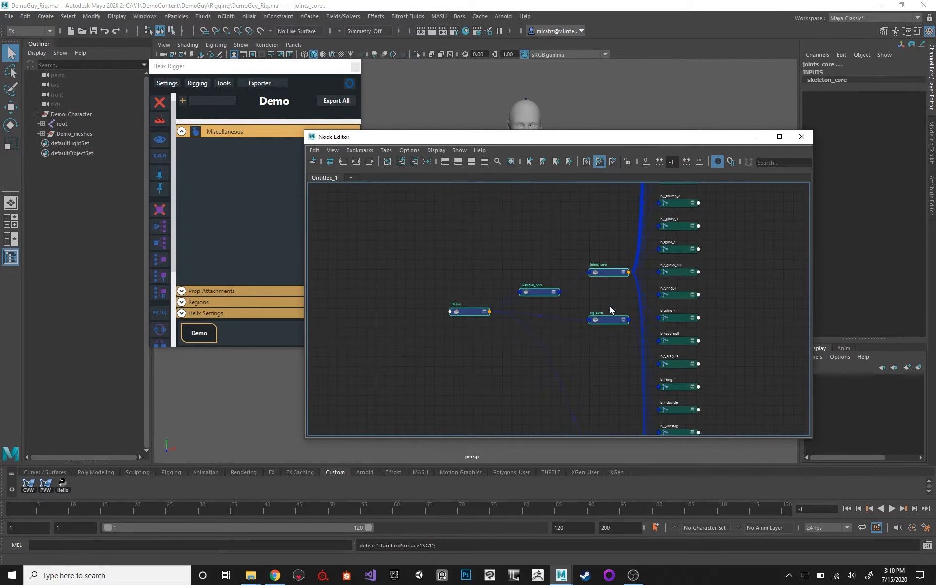
pyautogui.click(370, 161)
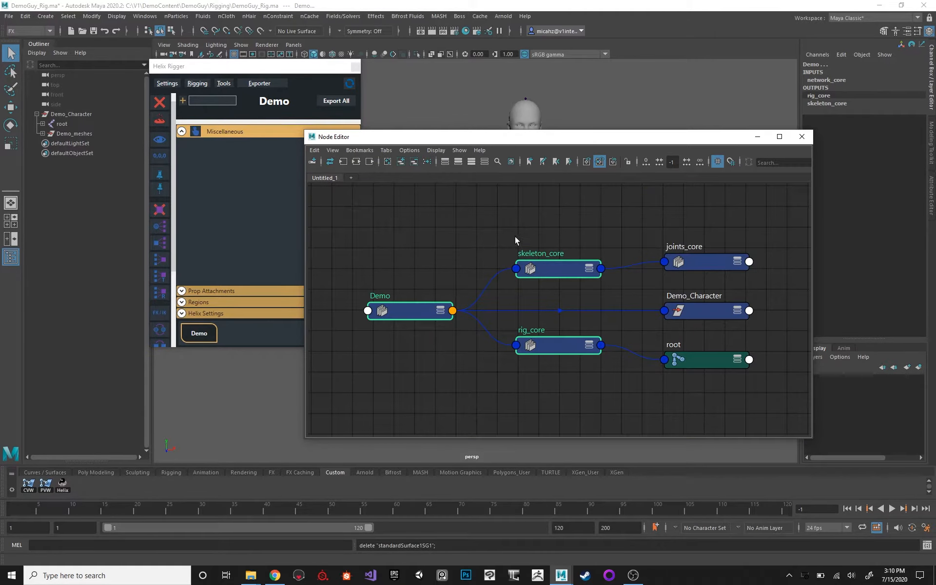
# Examine how the Demo node connects through skeleton_core and rig_core to joints_core, Demo_Character and root.
pyautogui.click(537, 353)
pyautogui.moveTo(537, 353)
pyautogui.mouseDown()
pyautogui.moveTo(555, 345)
pyautogui.moveTo(545, 359)
pyautogui.mouseUp()
pyautogui.click(434, 306)
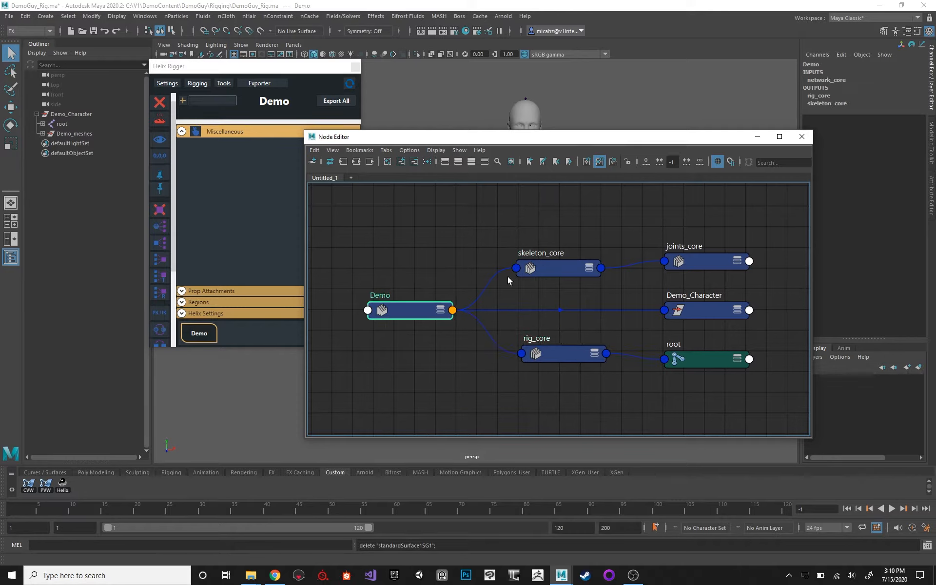
pyautogui.moveTo(532, 241); pyautogui.dragTo(569, 388)
pyautogui.click(429, 312)
pyautogui.click(719, 264)
pyautogui.click(538, 268)
pyautogui.click(560, 354)
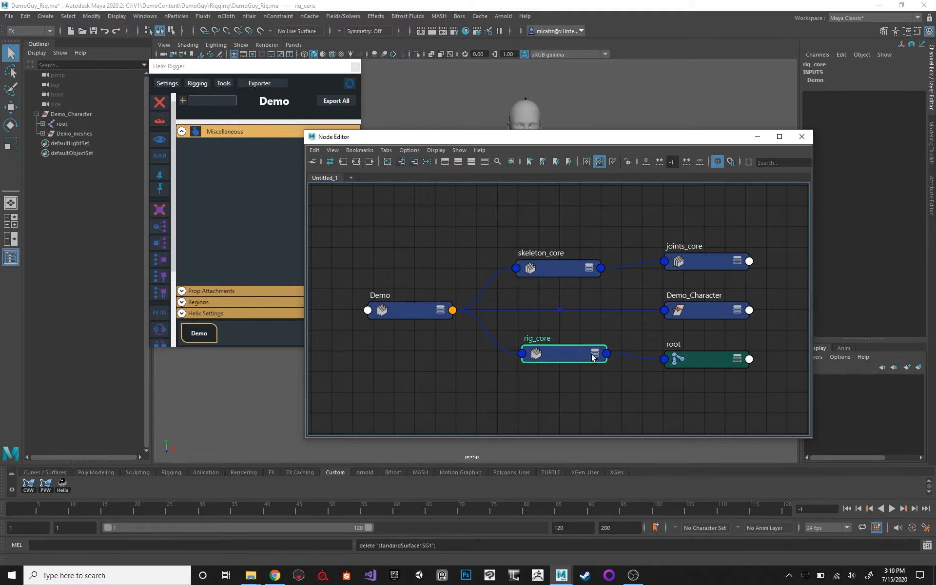
pyautogui.click(704, 358)
pyautogui.click(408, 312)
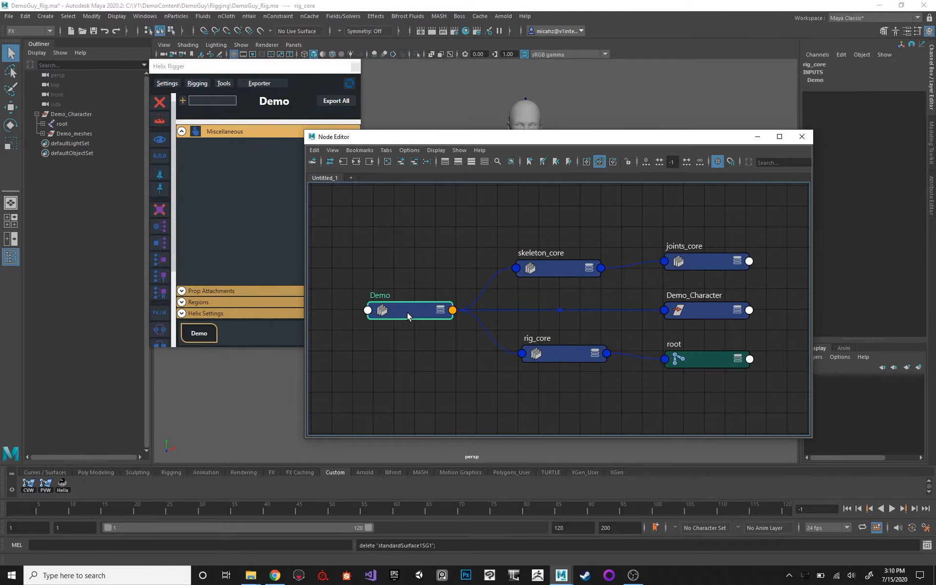
pyautogui.click(556, 269)
pyautogui.rightClick(681, 262)
pyautogui.click(647, 240)
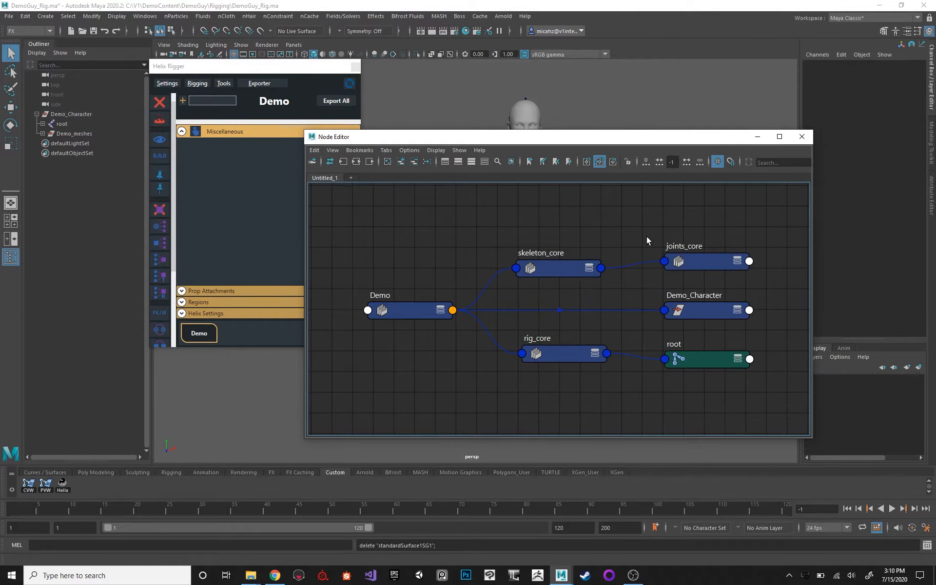
pyautogui.click(446, 312)
pyautogui.moveTo(405, 302); pyautogui.dragTo(412, 301)
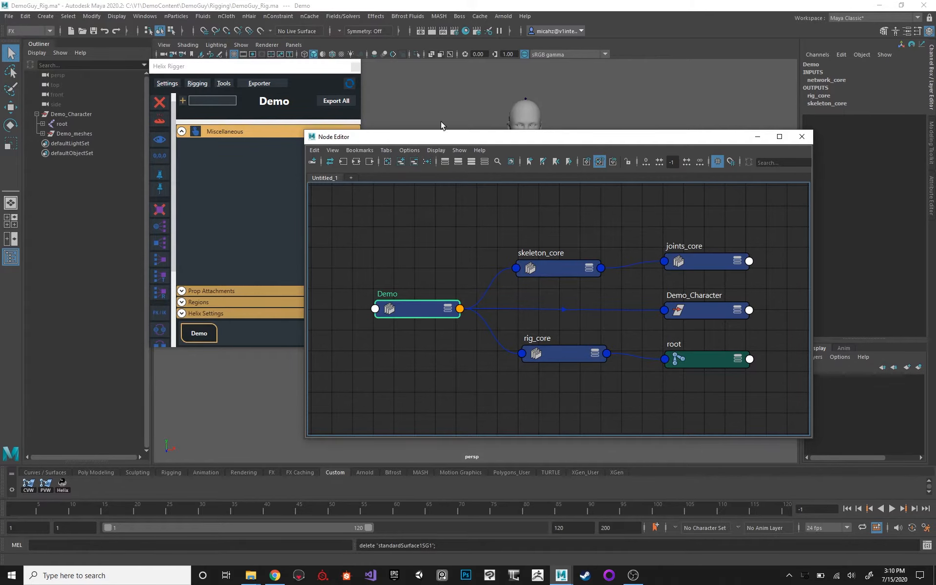
# Shift the skeleton_core and rig_core nodes slightly together and close the Node Editor.
pyautogui.moveTo(432, 137); pyautogui.dragTo(410, 182)
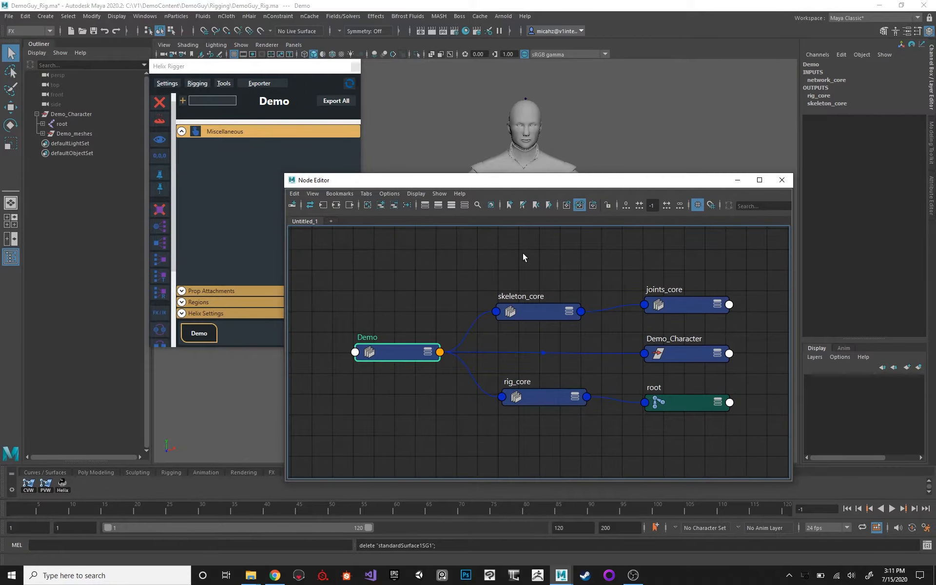
pyautogui.moveTo(539, 409); pyautogui.dragTo(426, 311)
pyautogui.moveTo(544, 393); pyautogui.dragTo(540, 399)
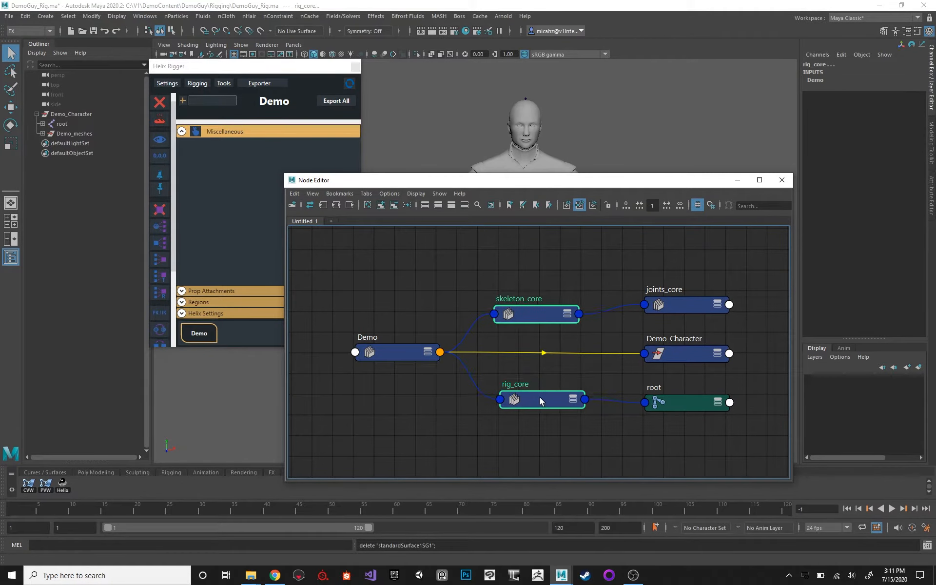
pyautogui.moveTo(548, 185); pyautogui.dragTo(559, 186)
pyautogui.click(782, 180)
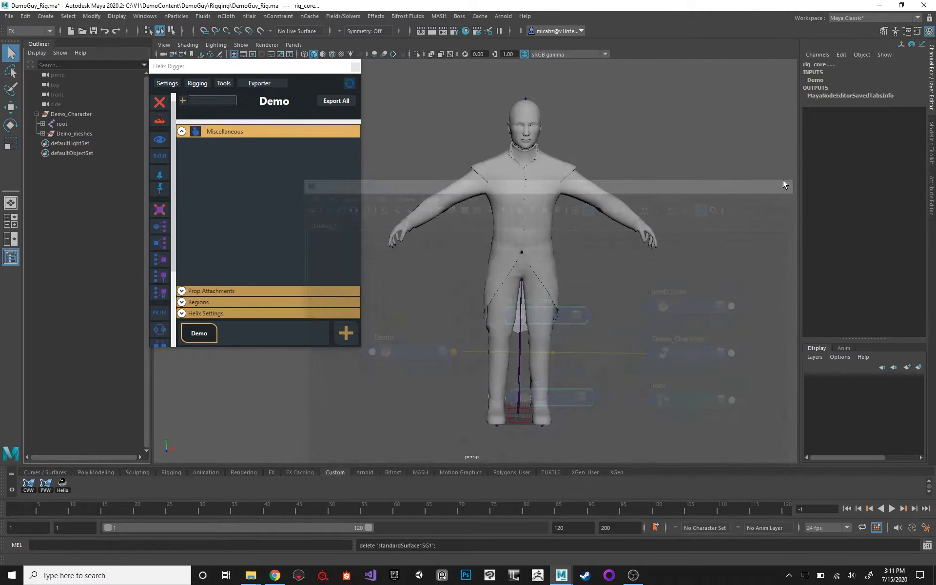
# Select the root joint and show the extra attributes of its export_property node in the Attribute Editor.
pyautogui.click(521, 356)
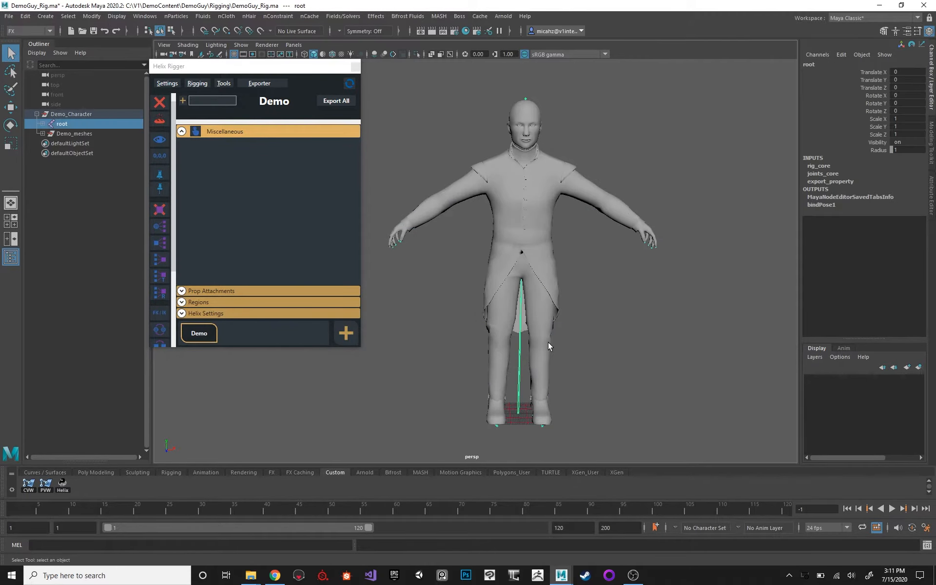
pyautogui.click(931, 136)
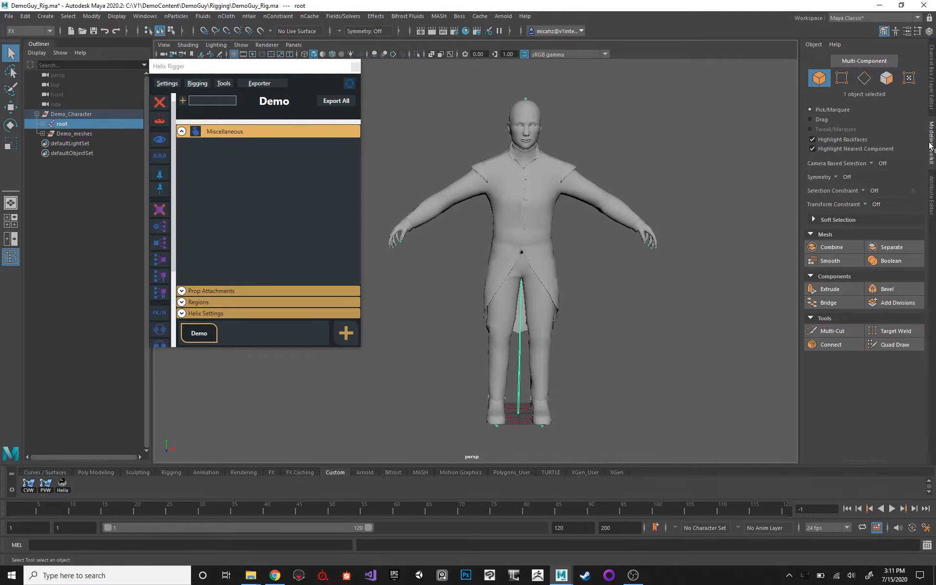
pyautogui.click(932, 188)
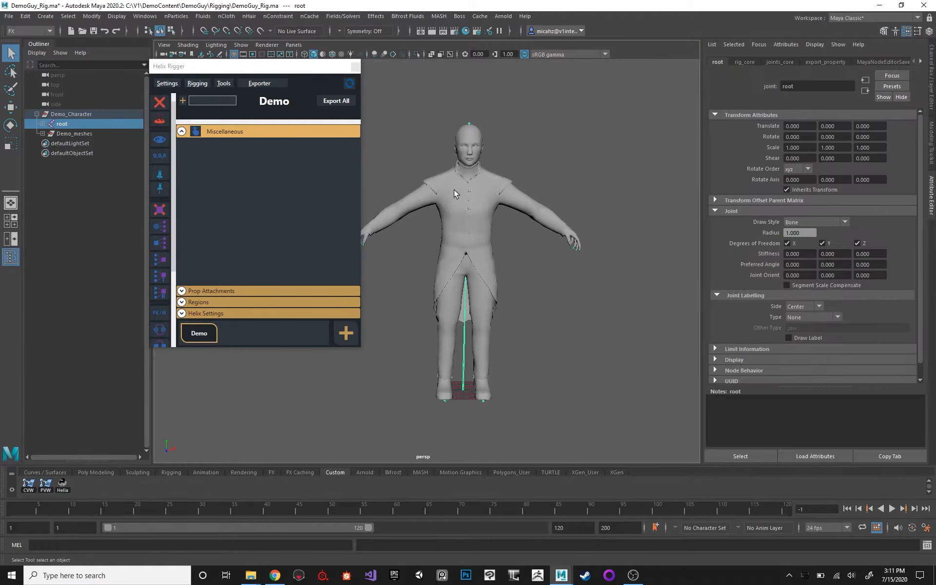
pyautogui.keyDown('alt'); pyautogui.moveTo(453, 190); pyautogui.dragTo(528, 261, button='right'); pyautogui.keyUp('alt')
pyautogui.keyDown('alt'); pyautogui.moveTo(582, 149); pyautogui.dragTo(564, 149); pyautogui.keyUp('alt')
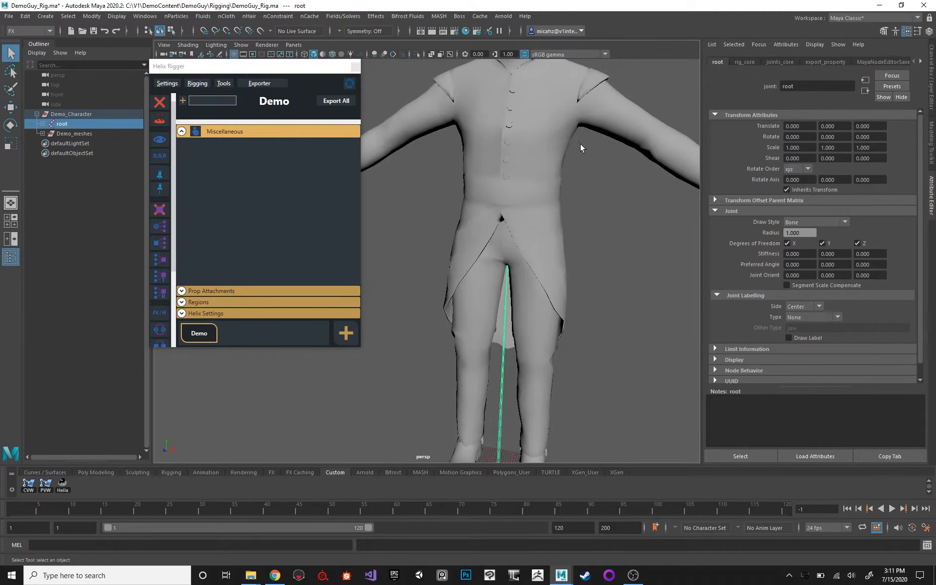
pyautogui.keyDown('alt'); pyautogui.moveTo(580, 148); pyautogui.dragTo(583, 222, button='middle'); pyautogui.keyUp('alt')
pyautogui.keyDown('alt'); pyautogui.moveTo(583, 222); pyautogui.dragTo(497, 158, button='right'); pyautogui.keyUp('alt')
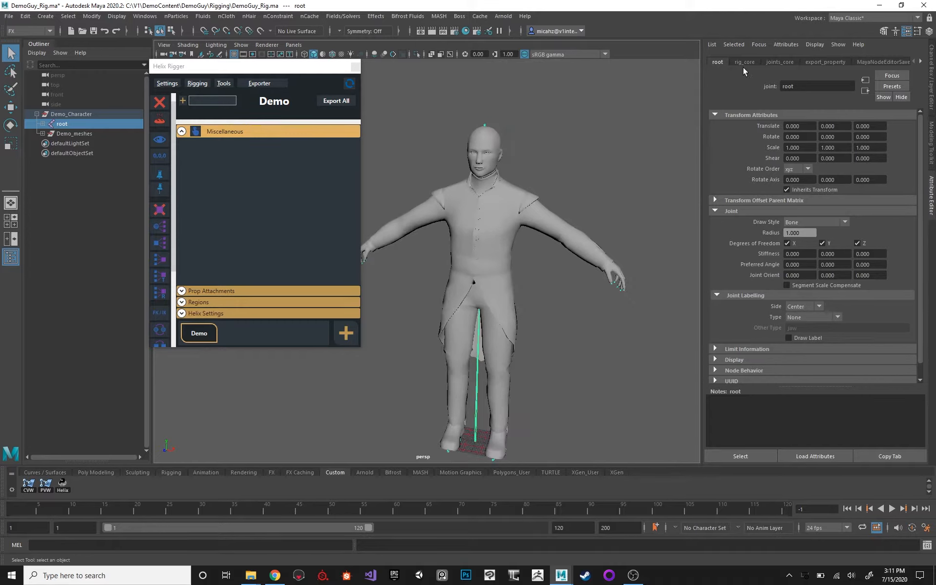
pyautogui.click(825, 62)
pyautogui.click(724, 136)
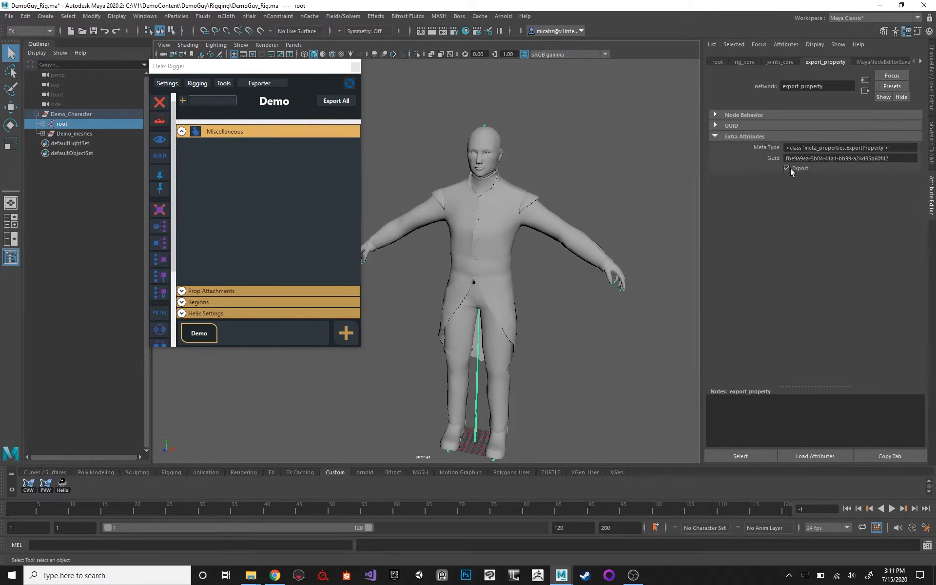
# Switch the viewport to wireframe and turn off Export for the left foot's b_l_toe and b_l_outstep joints.
pyautogui.scroll(10, 562, 181)
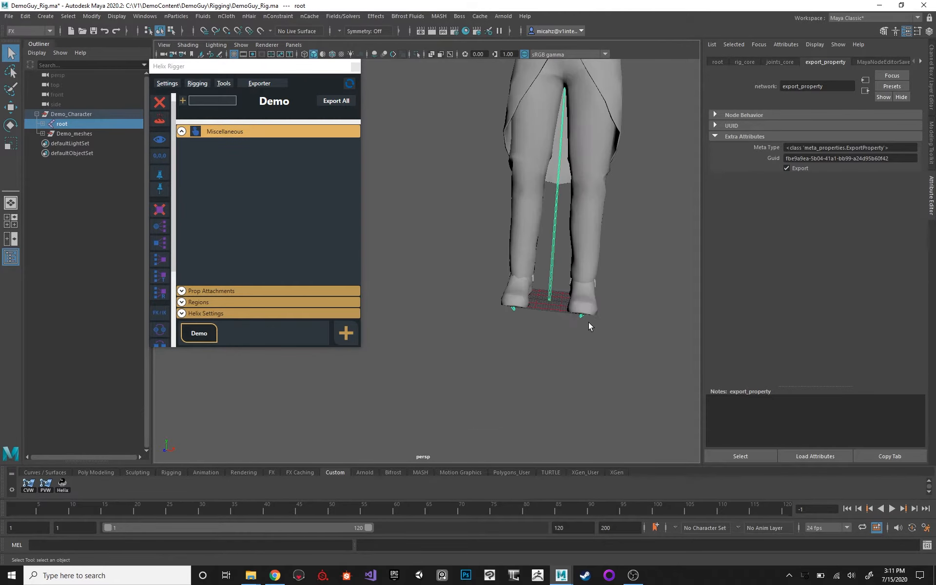
pyautogui.press('4')
pyautogui.click(580, 315)
pyautogui.press('f')
pyautogui.keyDown('alt'); pyautogui.moveTo(595, 202); pyautogui.dragTo(539, 186, button='middle'); pyautogui.keyUp('alt')
pyautogui.moveTo(539, 185)
pyautogui.keyDown('alt'); pyautogui.mouseDown()
pyautogui.moveTo(537, 173)
pyautogui.moveTo(525, 191)
pyautogui.mouseUp(); pyautogui.keyUp('alt')
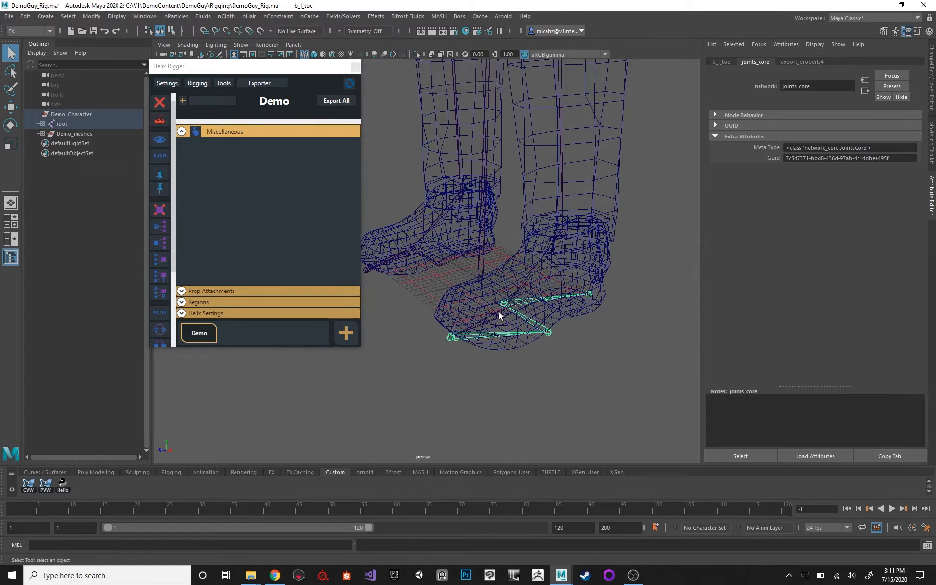
pyautogui.click(794, 63)
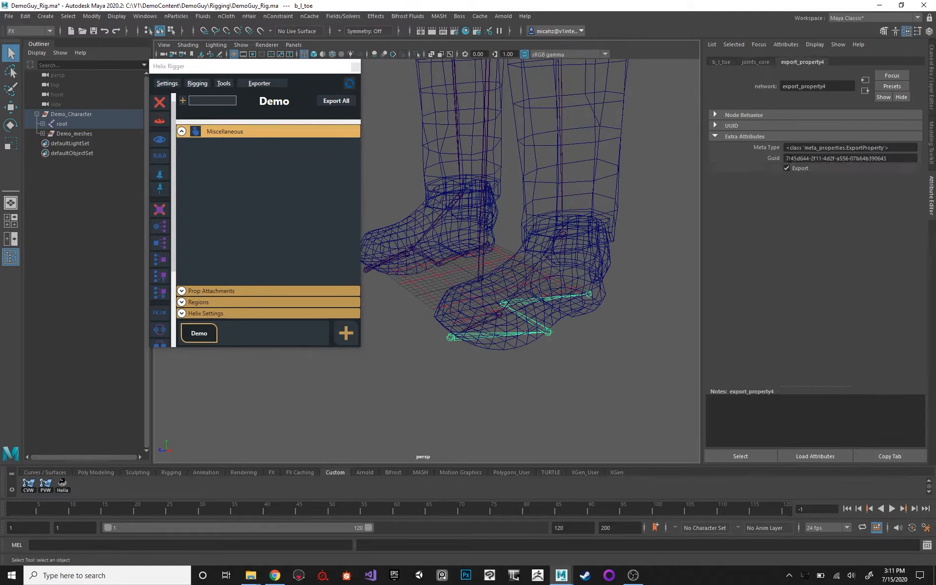
pyautogui.click(550, 333)
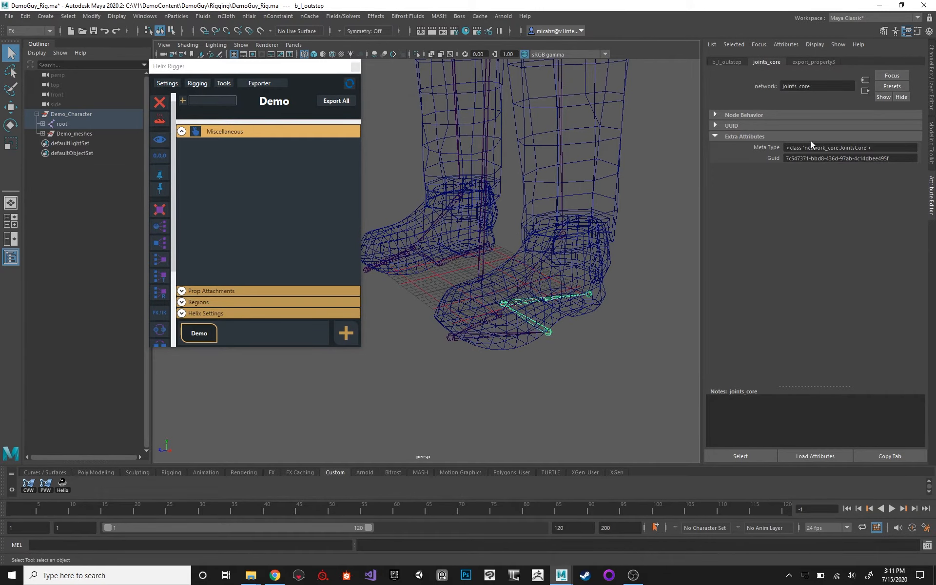
pyautogui.click(811, 63)
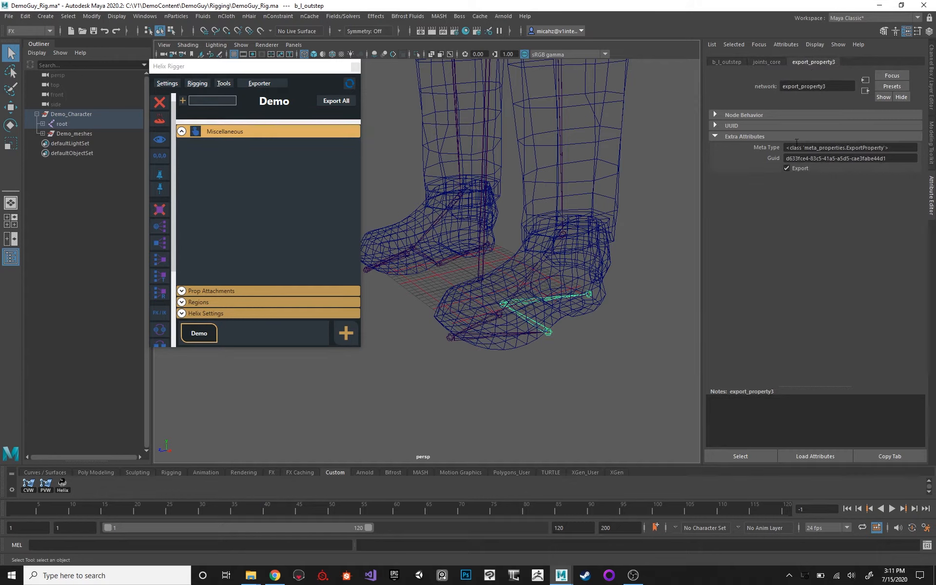
# Turn off Export for the left foot's b_l_instep and b_l_heel joints.
pyautogui.click(506, 306)
pyautogui.click(800, 63)
pyautogui.click(799, 168)
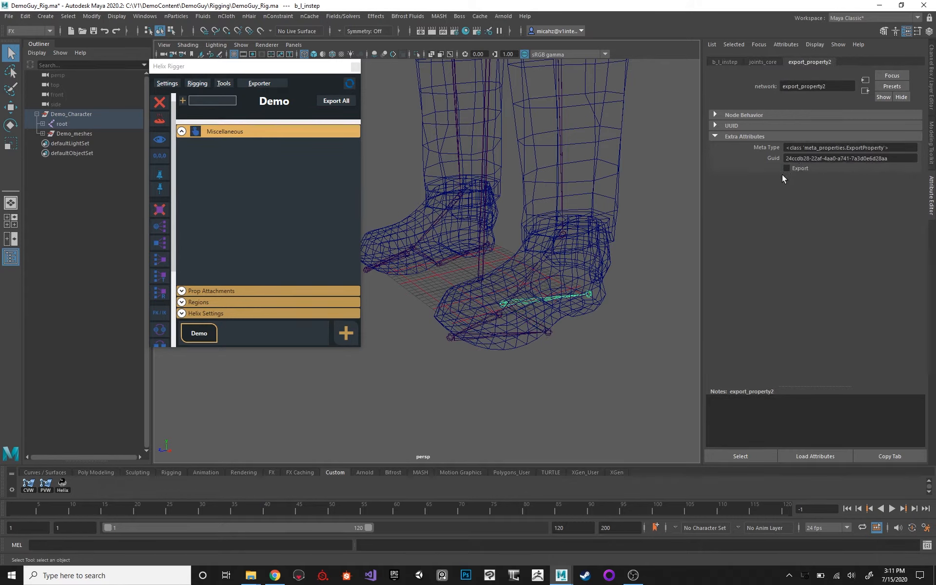
pyautogui.click(589, 294)
pyautogui.click(819, 63)
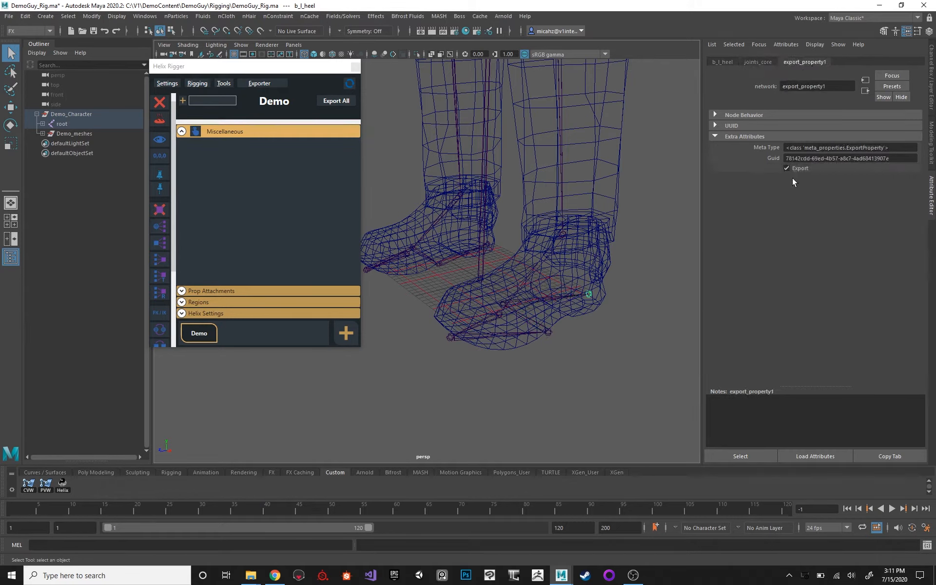
# Turn off Export for the right foot's b_r_toe and b_r_outstep joints.
pyautogui.keyDown('alt'); pyautogui.moveTo(677, 183); pyautogui.dragTo(518, 244); pyautogui.keyUp('alt')
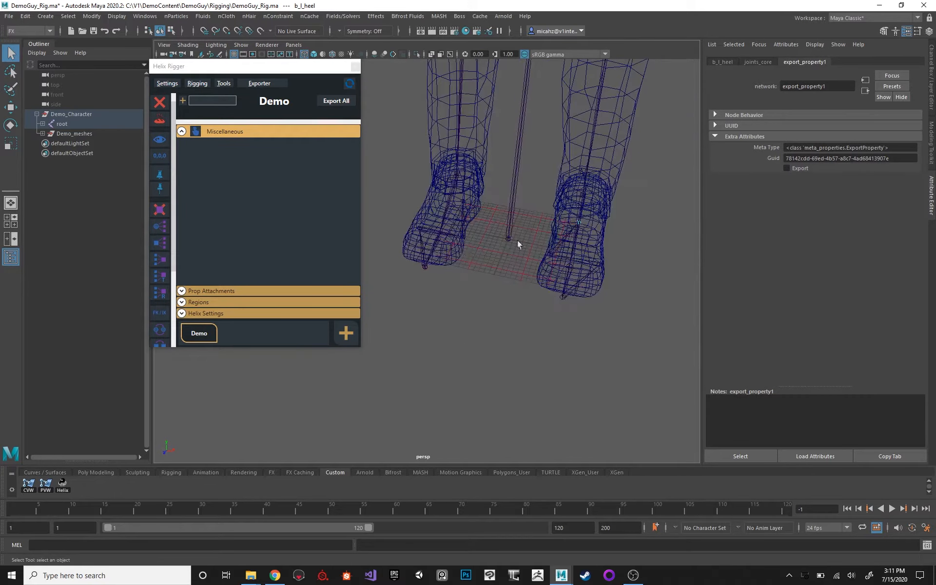
pyautogui.click(424, 254)
pyautogui.click(799, 61)
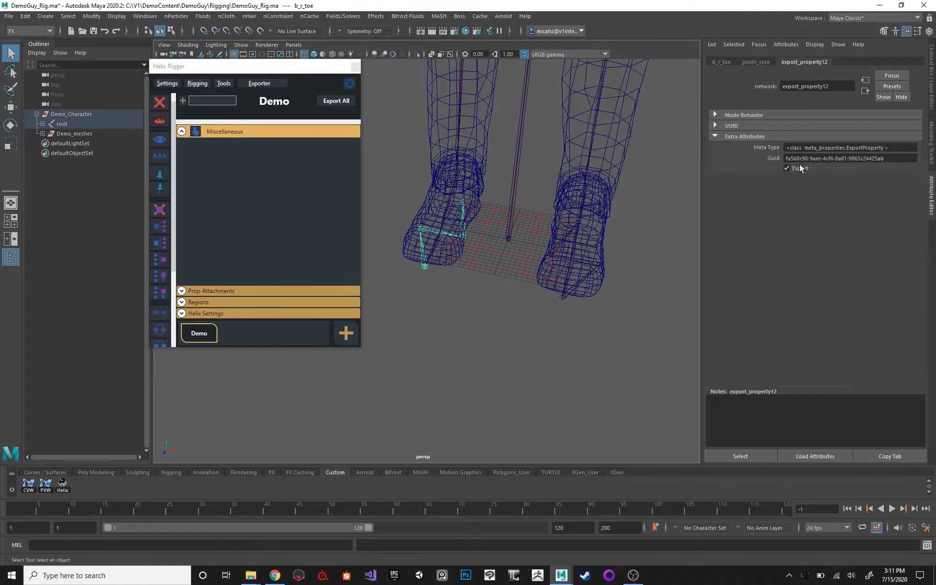
pyautogui.click(424, 233)
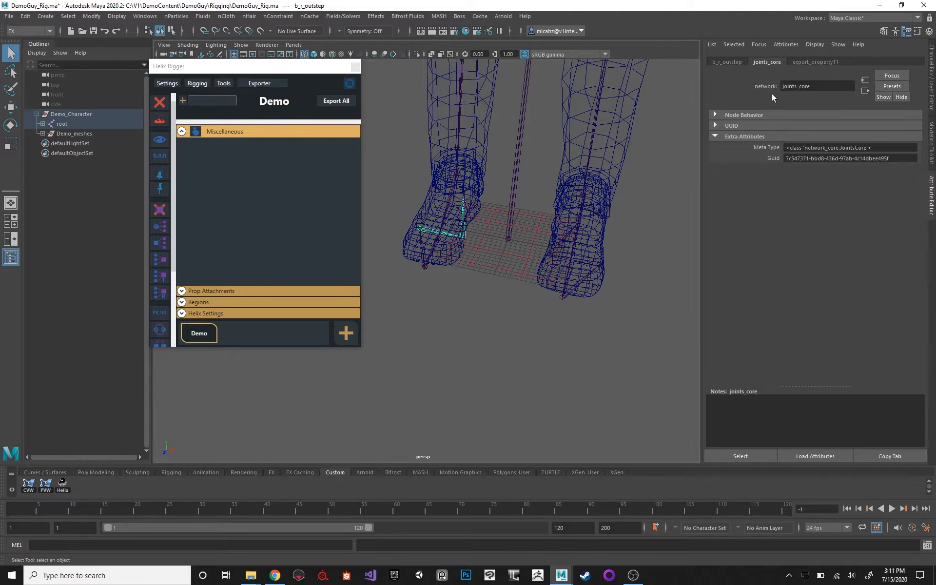
pyautogui.click(804, 62)
pyautogui.click(786, 167)
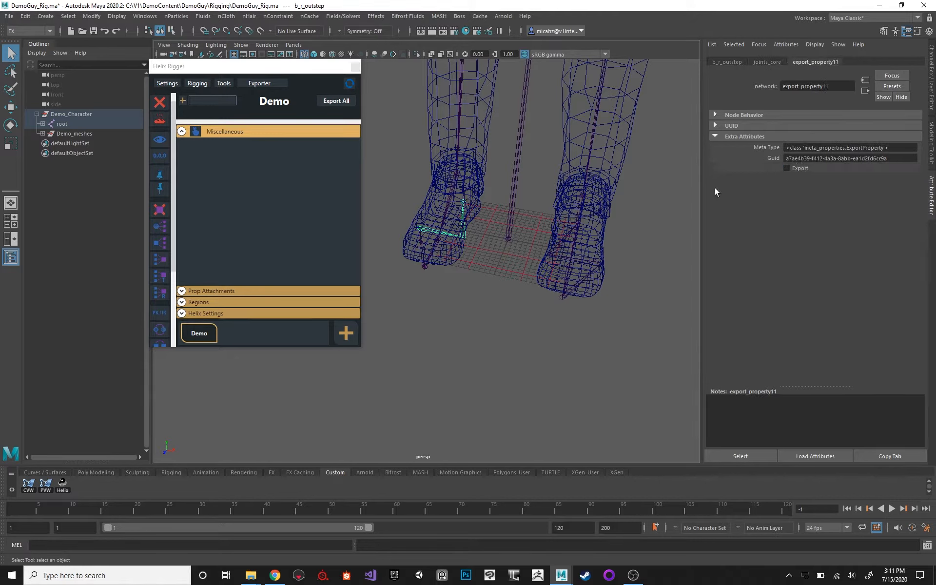
# Turn off Export for the right foot's b_r_instep and b_r_heel joints.
pyautogui.click(463, 234)
pyautogui.click(805, 63)
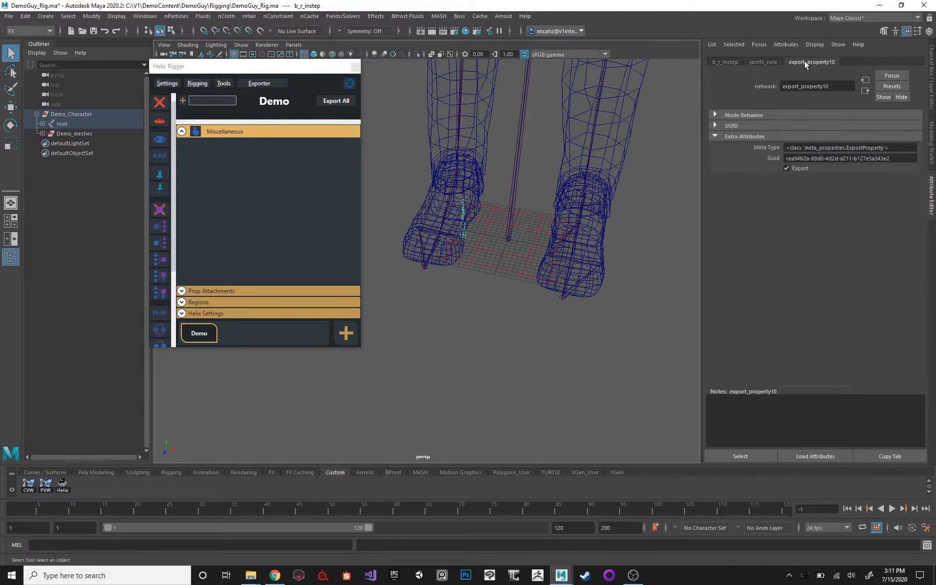
pyautogui.click(798, 169)
pyautogui.click(463, 202)
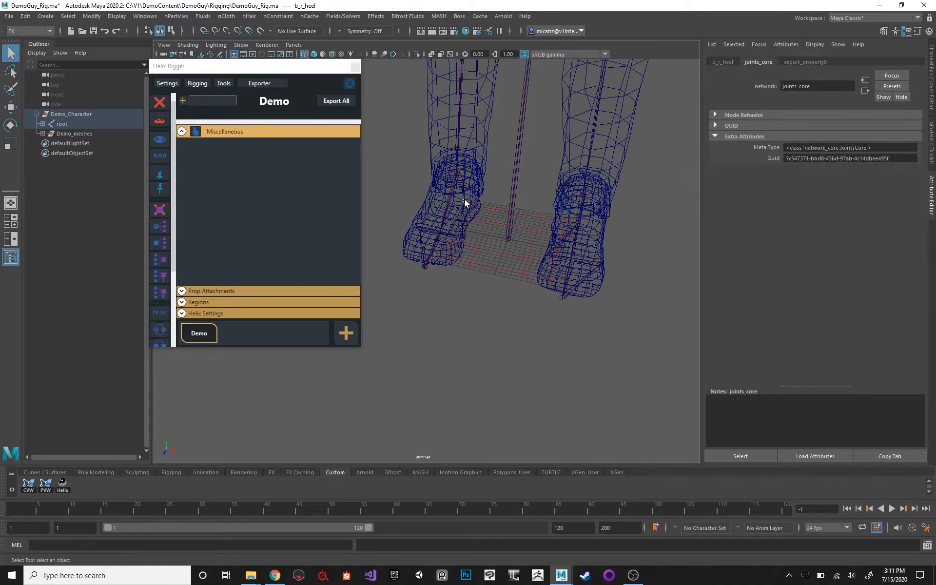
pyautogui.click(795, 63)
pyautogui.click(794, 168)
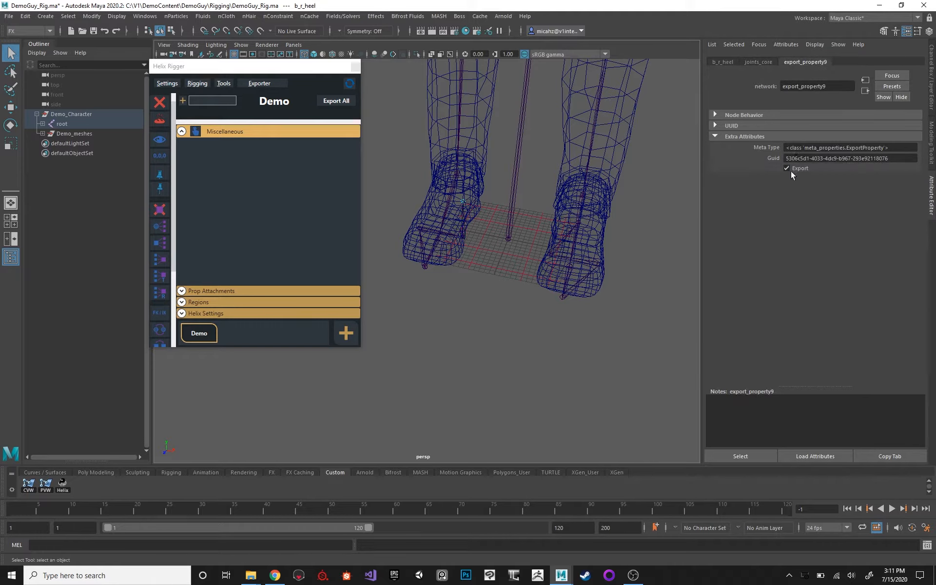
# Select the b_spine_1 joint and return the whole character to shaded display.
pyautogui.keyDown('alt'); pyautogui.moveTo(607, 132); pyautogui.dragTo(454, 281, button='right'); pyautogui.keyUp('alt')
pyautogui.click(458, 210)
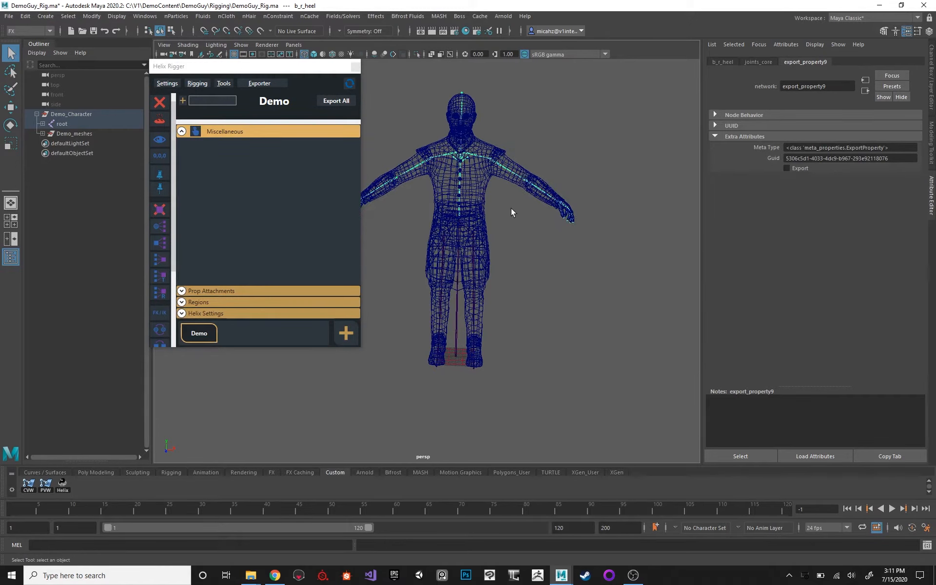
pyautogui.keyDown('alt'); pyautogui.moveTo(519, 208); pyautogui.dragTo(550, 215, button='middle'); pyautogui.keyUp('alt')
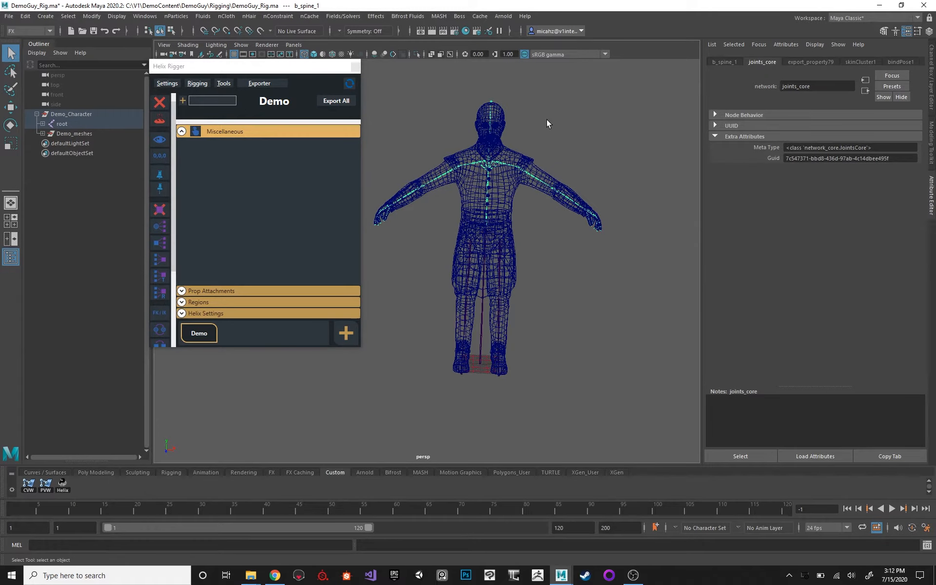
pyautogui.press('6')
pyautogui.press('5')
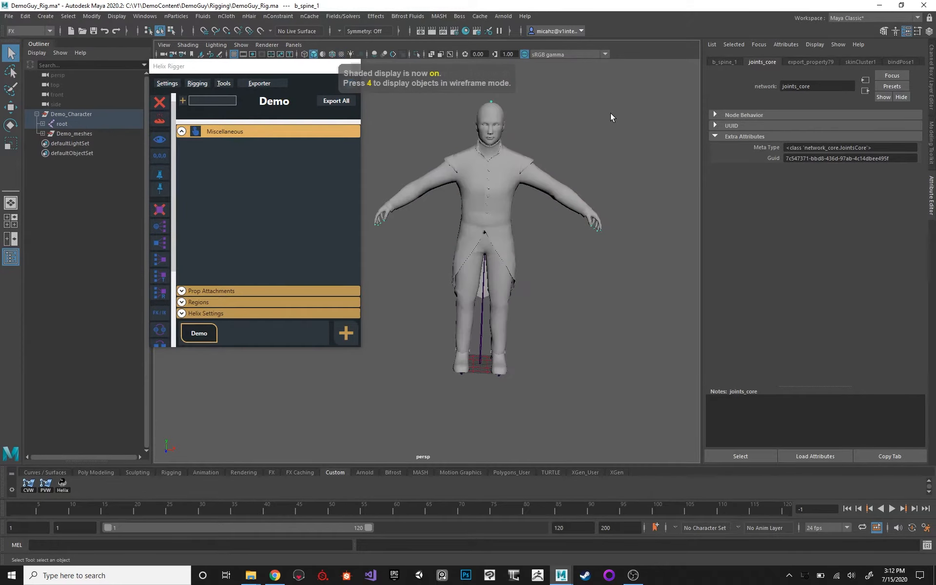
# Show the Channel Box in place of the Attribute Editor and expand Helix Rigger's Regions section.
pyautogui.keyDown('alt'); pyautogui.moveTo(551, 121); pyautogui.dragTo(603, 146, button='right'); pyautogui.keyUp('alt')
pyautogui.click(931, 64)
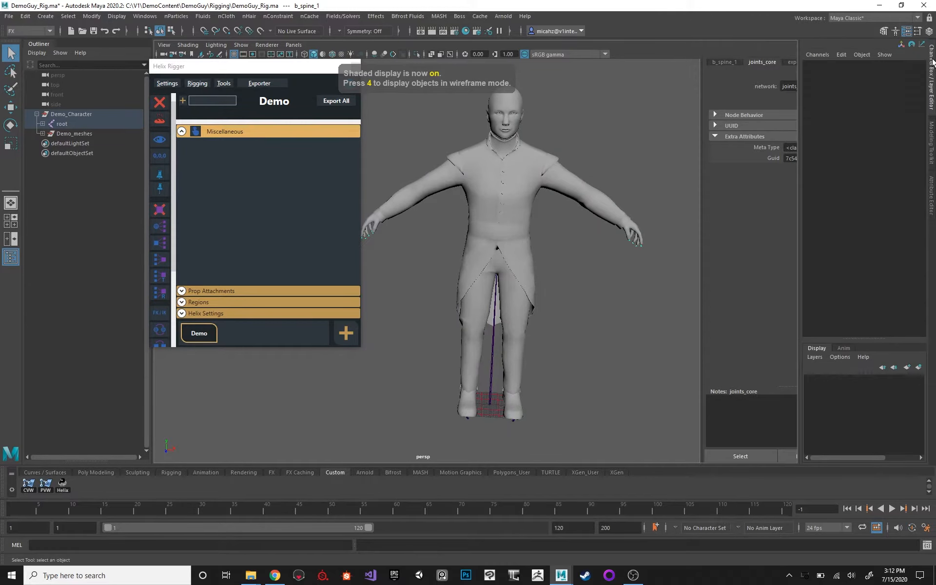
pyautogui.keyDown('alt'); pyautogui.moveTo(585, 108); pyautogui.dragTo(555, 99, button='middle'); pyautogui.keyUp('alt')
pyautogui.keyDown('alt'); pyautogui.moveTo(554, 100); pyautogui.dragTo(605, 180, button='right'); pyautogui.keyUp('alt')
pyautogui.keyDown('alt'); pyautogui.moveTo(605, 180); pyautogui.dragTo(537, 159, button='middle'); pyautogui.keyUp('alt')
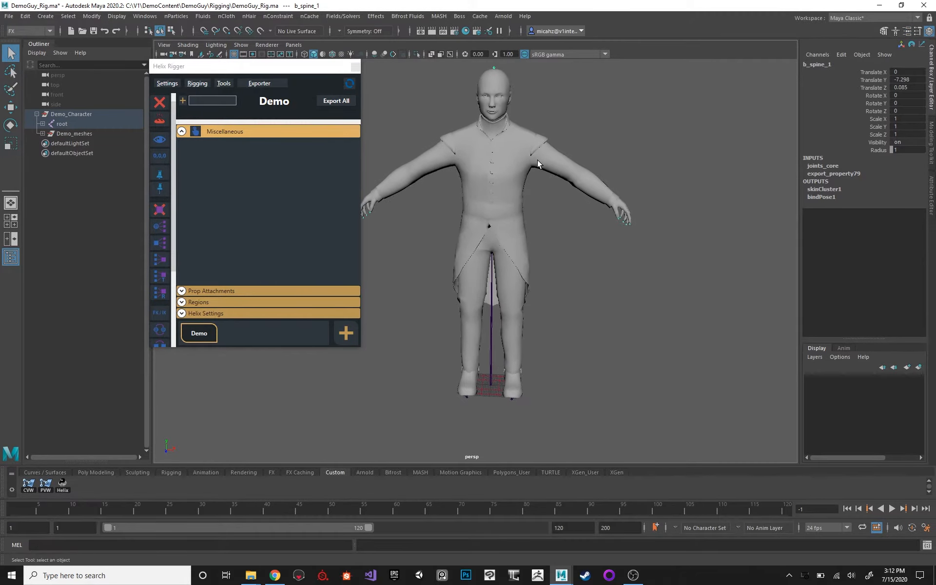
pyautogui.keyDown('alt'); pyautogui.moveTo(537, 159); pyautogui.dragTo(598, 202, button='right'); pyautogui.keyUp('alt')
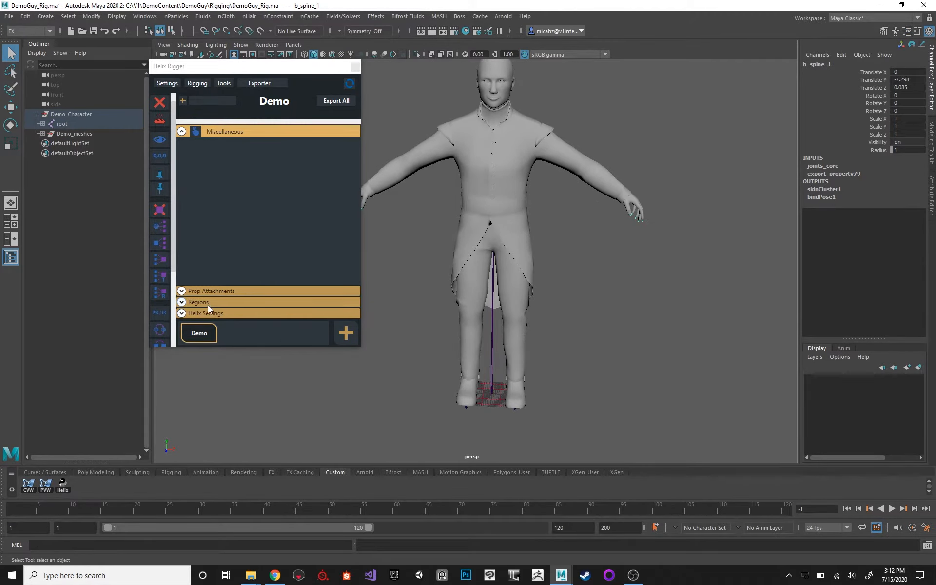
pyautogui.keyDown('alt'); pyautogui.moveTo(540, 182); pyautogui.dragTo(604, 205, button='middle'); pyautogui.keyUp('alt')
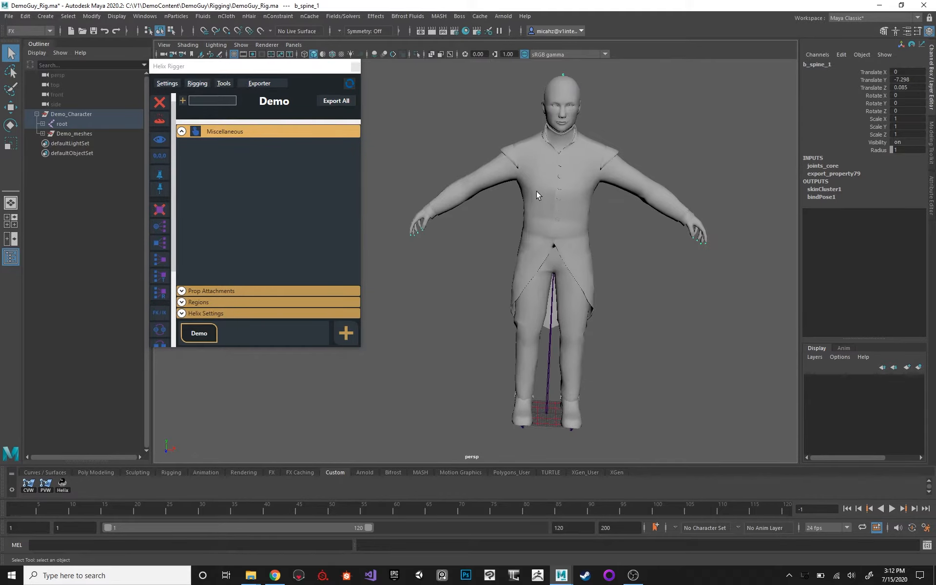
pyautogui.click(221, 302)
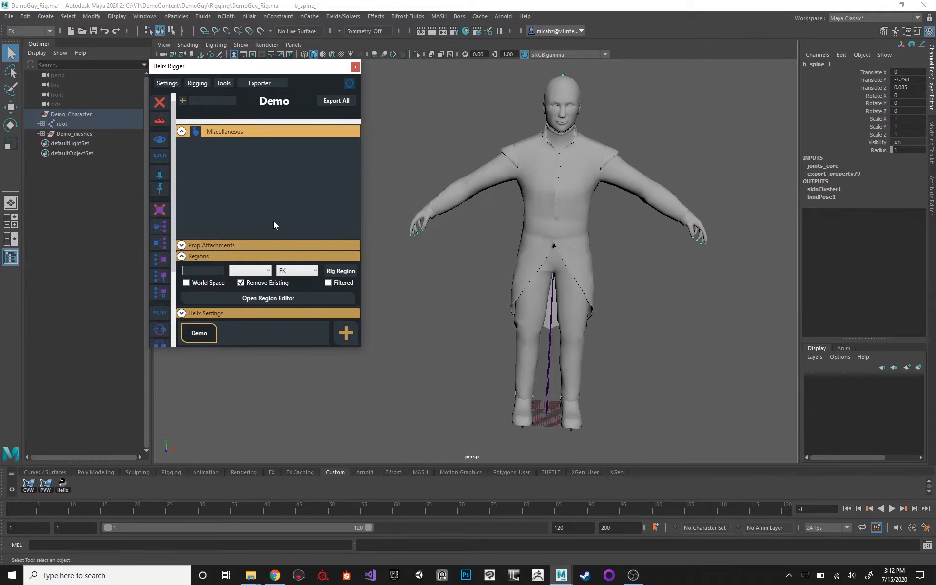
# Display the character in wireframe and open the Region Editor for the Demo rig.
pyautogui.keyDown('alt'); pyautogui.moveTo(470, 165); pyautogui.dragTo(486, 166); pyautogui.keyUp('alt')
pyautogui.press('4')
pyautogui.keyDown('alt'); pyautogui.moveTo(486, 166); pyautogui.dragTo(513, 155, button='right'); pyautogui.keyUp('alt')
pyautogui.click(505, 132)
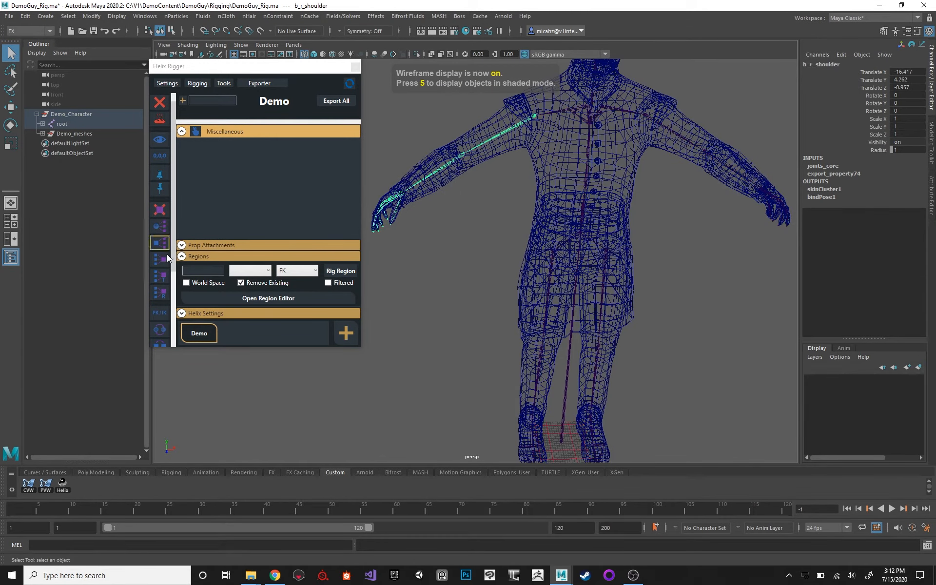
pyautogui.click(209, 254)
pyautogui.click(195, 298)
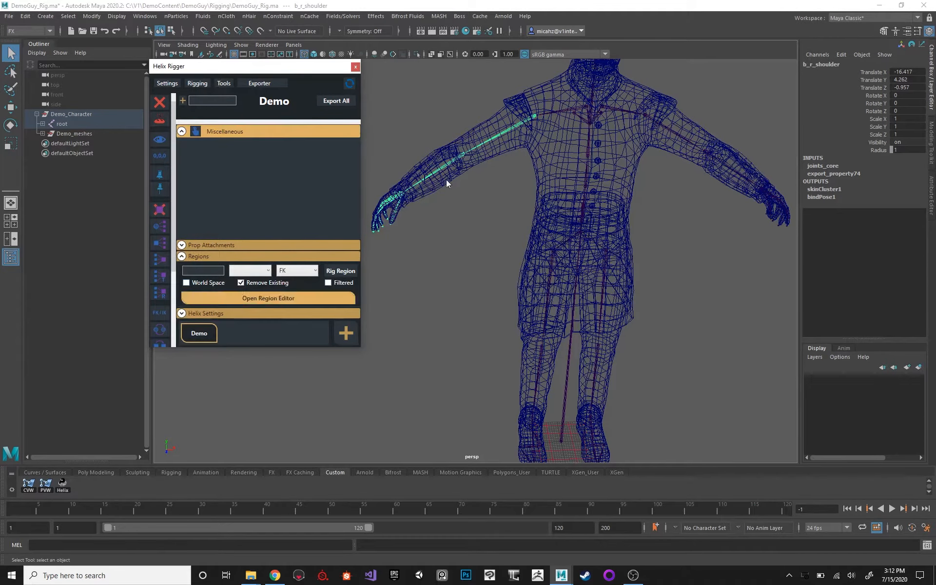
pyautogui.moveTo(438, 180); pyautogui.dragTo(402, 233)
pyautogui.keyDown('alt'); pyautogui.moveTo(518, 156); pyautogui.dragTo(536, 171); pyautogui.keyUp('alt')
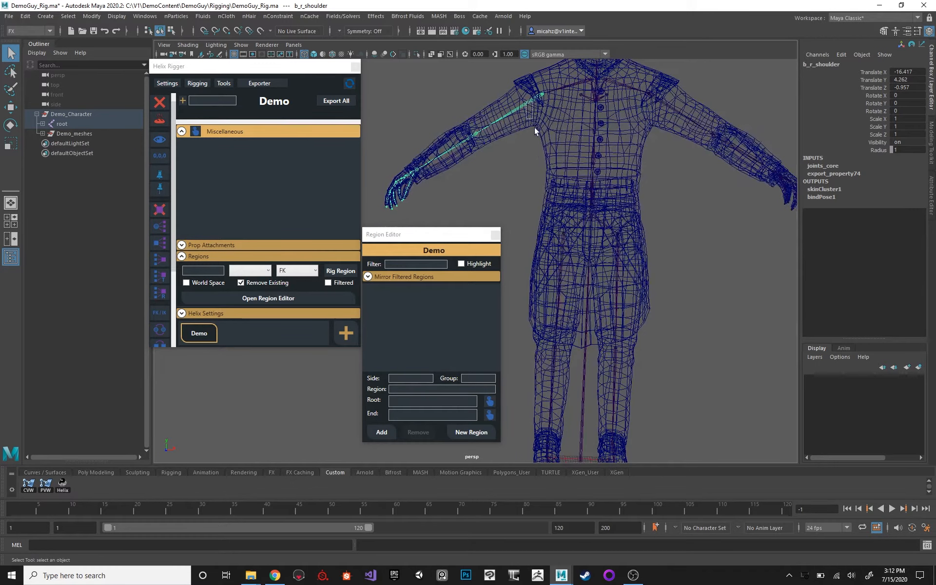
# Set the new region's side to center and its group to Torso.
pyautogui.click(594, 204)
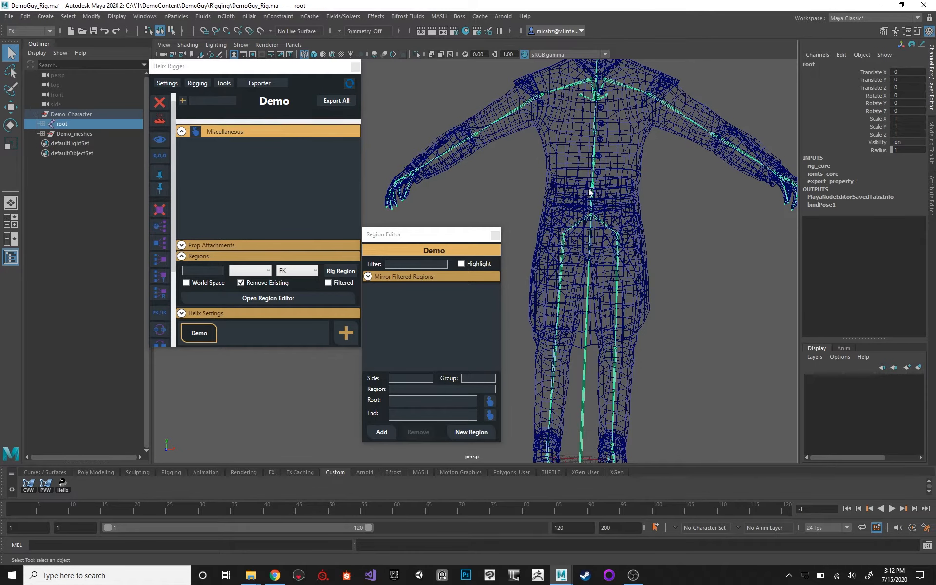
pyautogui.keyDown('alt'); pyautogui.moveTo(624, 192); pyautogui.dragTo(587, 195, button='middle'); pyautogui.keyUp('alt')
pyautogui.click(408, 378)
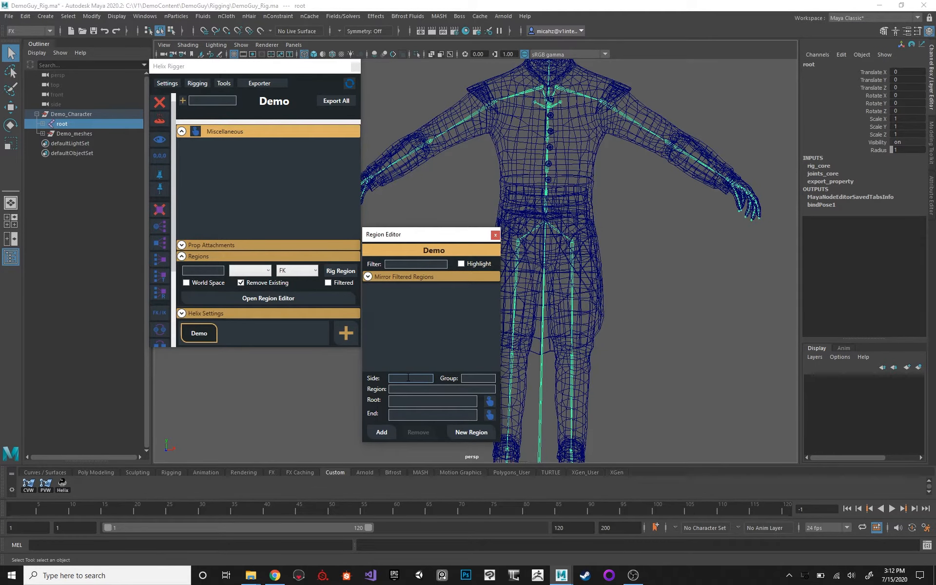
pyautogui.write('center')
pyautogui.click(478, 376)
pyautogui.scroll(4, 558, 210)
pyautogui.click(478, 379)
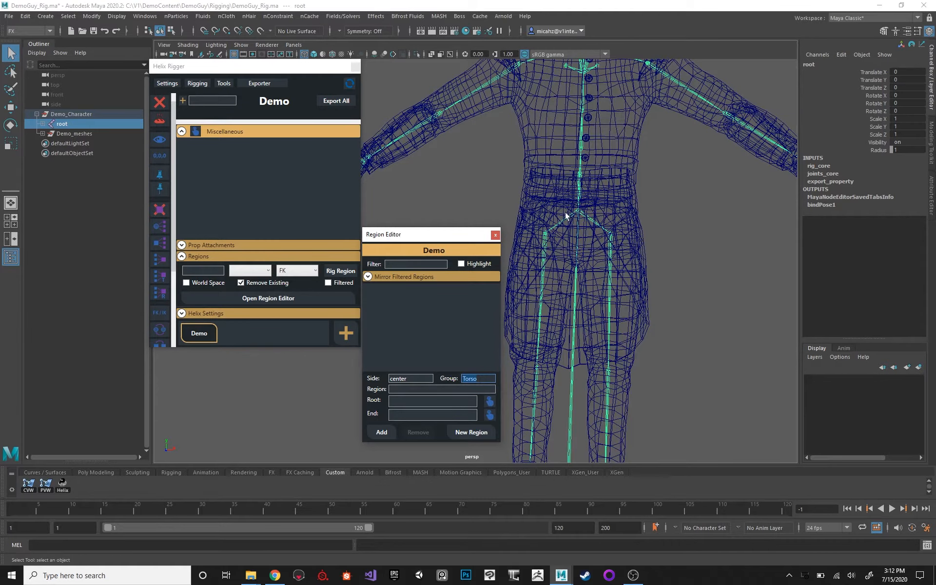
pyautogui.click(190, 136)
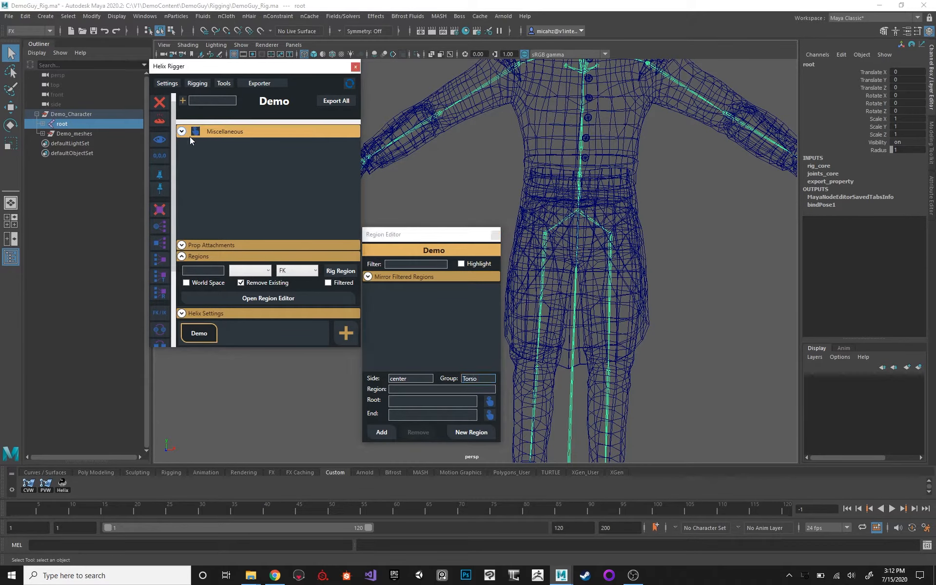
# Name the region spine and assign the b_spine_1 joint as its root.
pyautogui.keyDown('alt'); pyautogui.moveTo(572, 175); pyautogui.dragTo(565, 174, button='middle'); pyautogui.keyUp('alt')
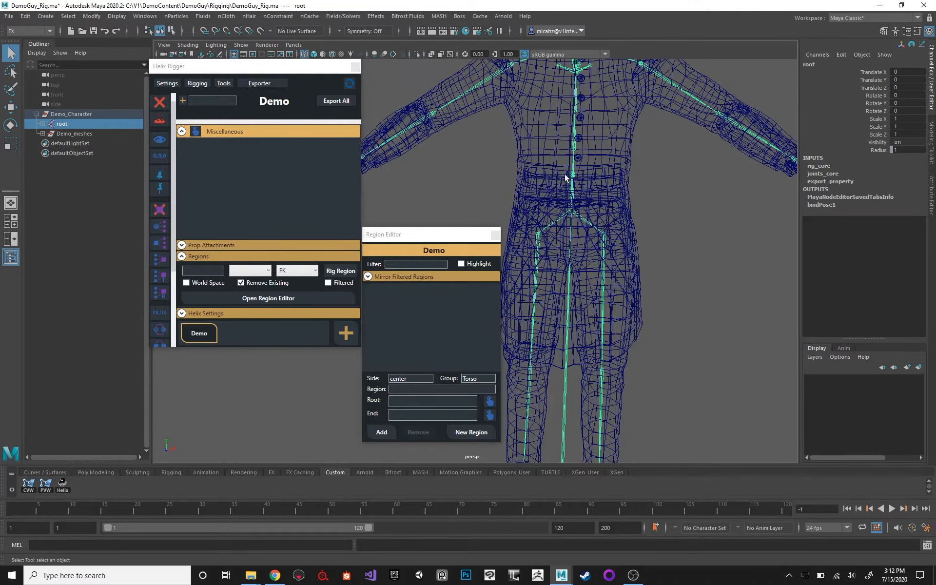
pyautogui.click(575, 170)
pyautogui.keyDown('alt'); pyautogui.moveTo(575, 170); pyautogui.dragTo(591, 172); pyautogui.keyUp('alt')
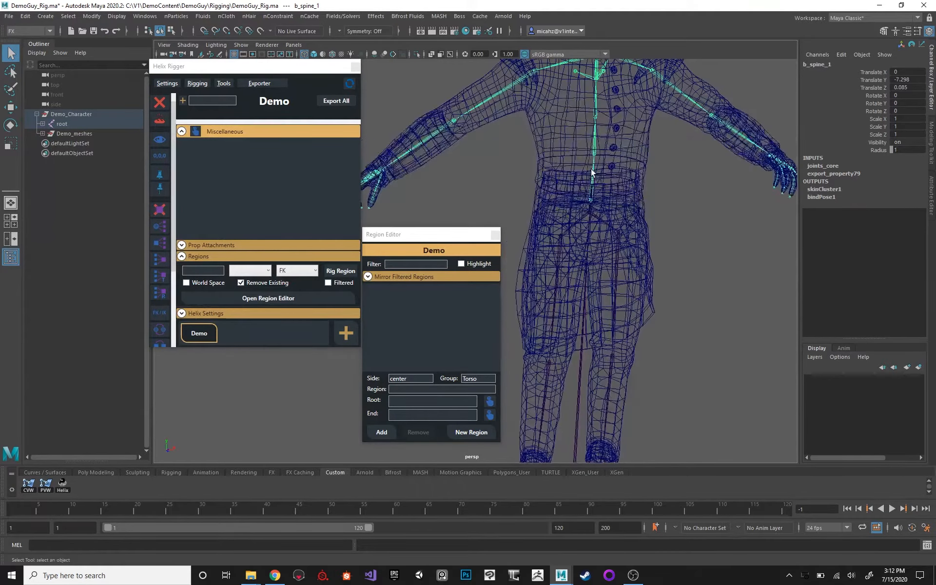
pyautogui.click(414, 388)
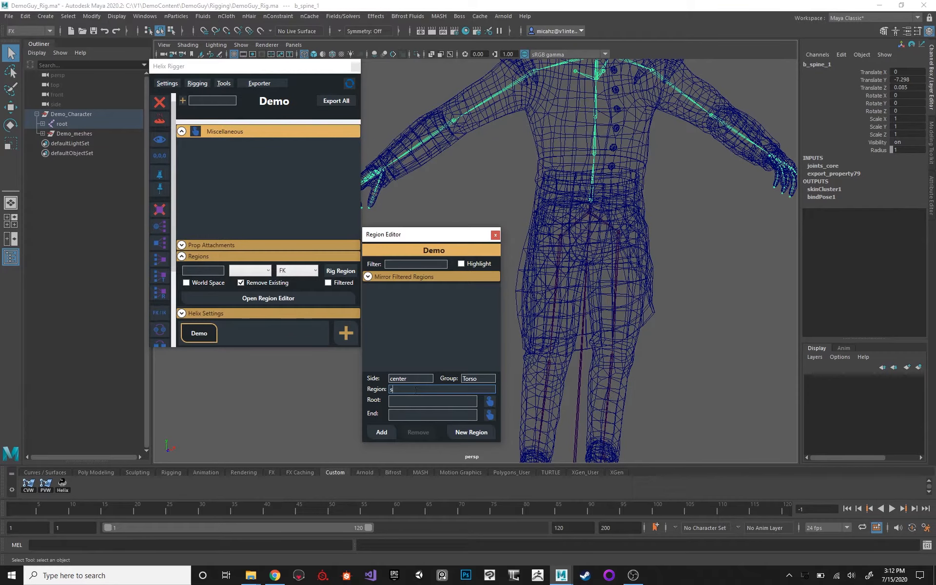
pyautogui.click(489, 401)
# Assign the b_spine_4 joint as the spine region's end and add the region to the list.
pyautogui.keyDown('alt'); pyautogui.moveTo(568, 197); pyautogui.dragTo(577, 200); pyautogui.keyUp('alt')
pyautogui.keyDown('alt'); pyautogui.moveTo(582, 153); pyautogui.dragTo(424, 315); pyautogui.keyUp('alt')
pyautogui.click(595, 113)
pyautogui.click(594, 136)
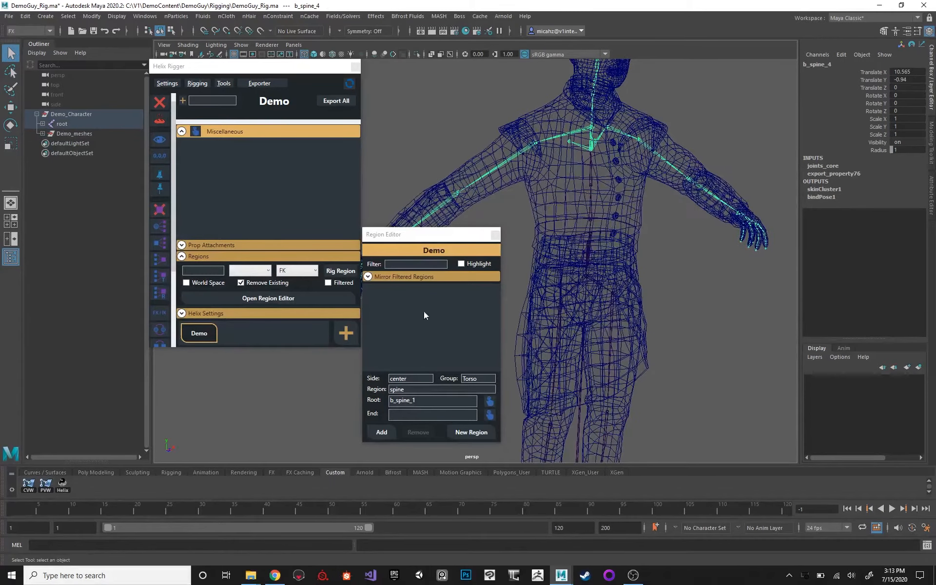
pyautogui.click(490, 415)
pyautogui.click(382, 431)
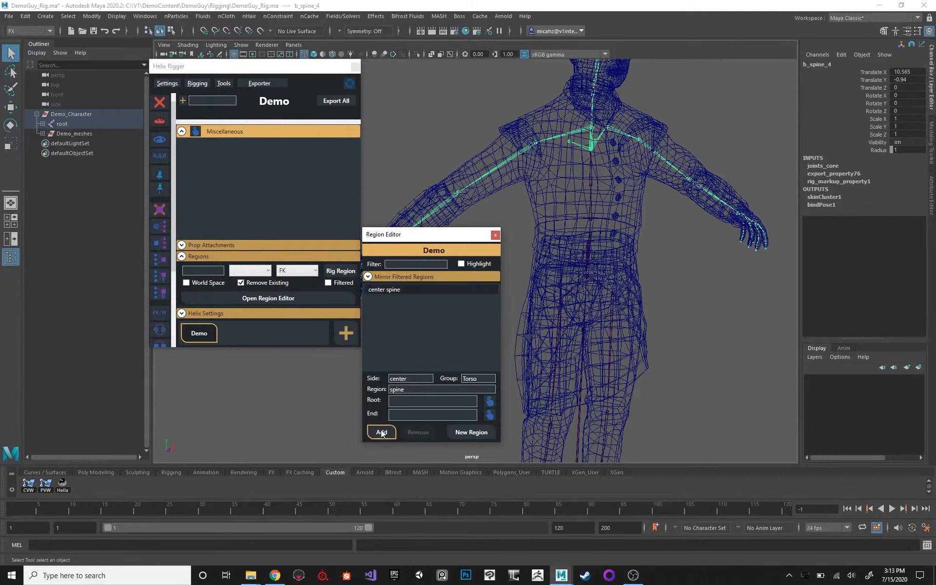
# Examine the Region, Tag, Group and Side attributes of the rig markup property on b_spine_4.
pyautogui.keyDown('alt'); pyautogui.moveTo(571, 147); pyautogui.dragTo(578, 161, button='middle'); pyautogui.keyUp('alt')
pyautogui.keyDown('alt'); pyautogui.moveTo(577, 161); pyautogui.dragTo(627, 182, button='right'); pyautogui.keyUp('alt')
pyautogui.keyDown('alt'); pyautogui.moveTo(626, 182); pyautogui.dragTo(640, 154, button='middle'); pyautogui.keyUp('alt')
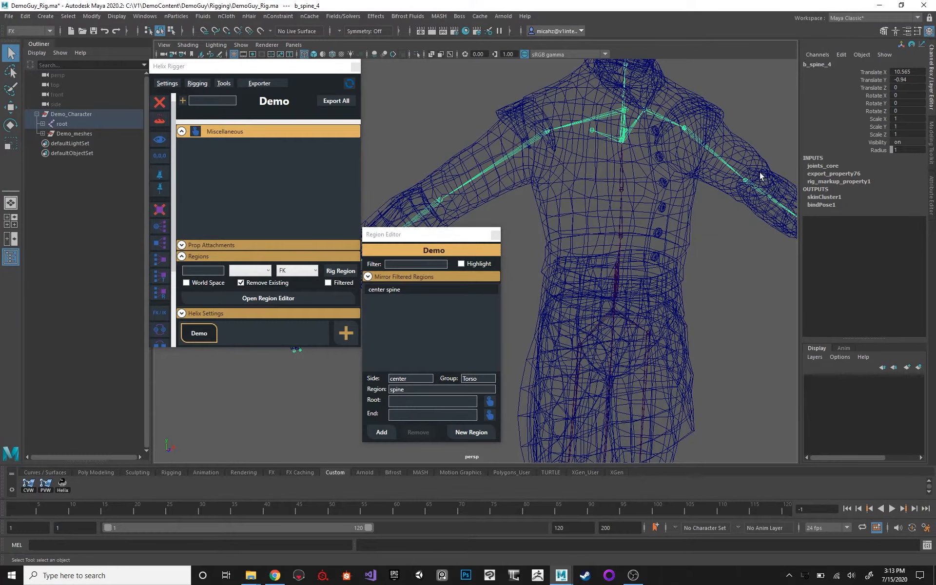
pyautogui.click(931, 194)
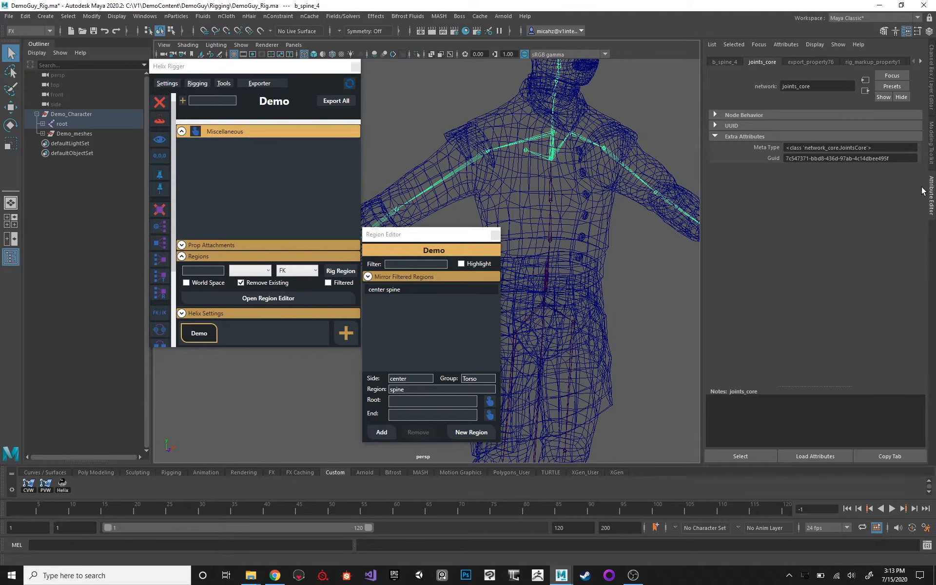
pyautogui.click(858, 63)
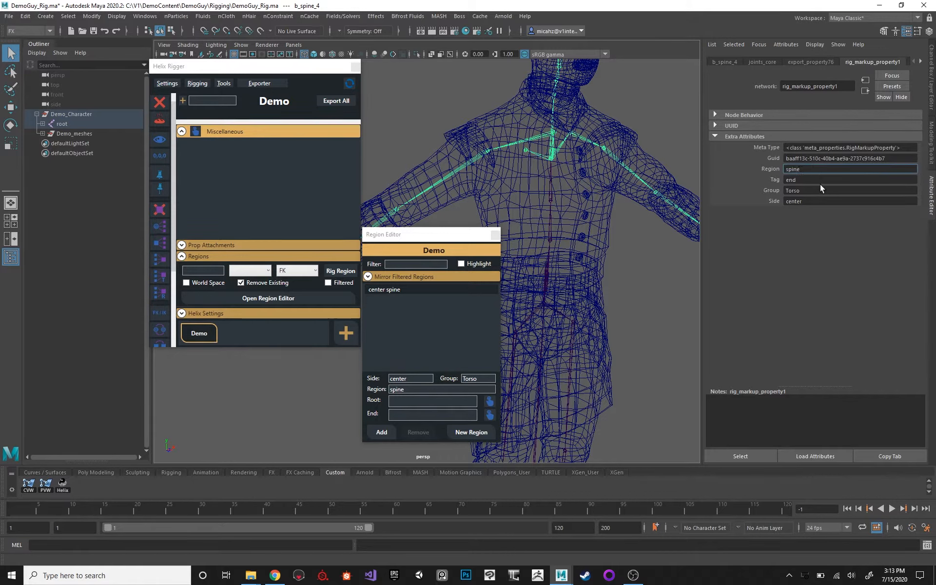
pyautogui.doubleClick(815, 180)
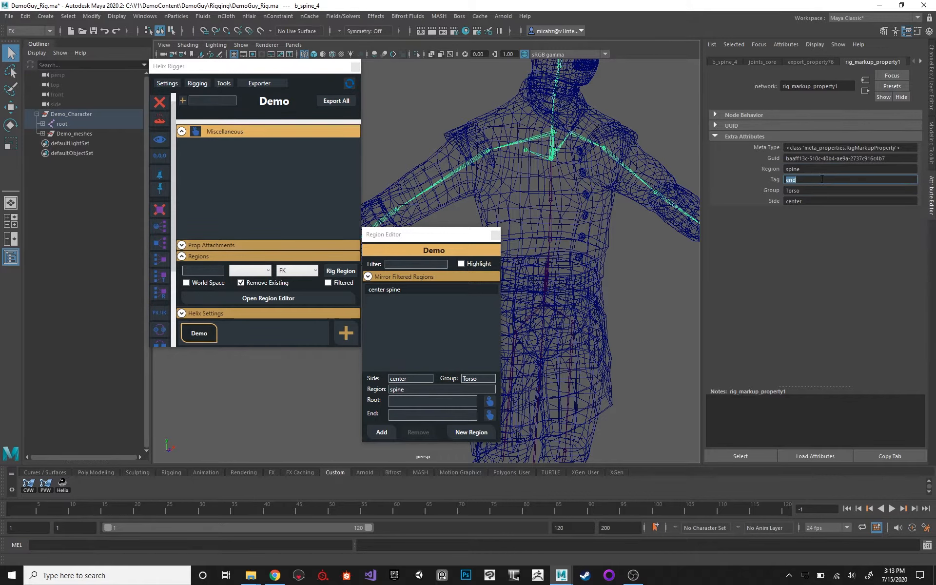
pyautogui.click(795, 200)
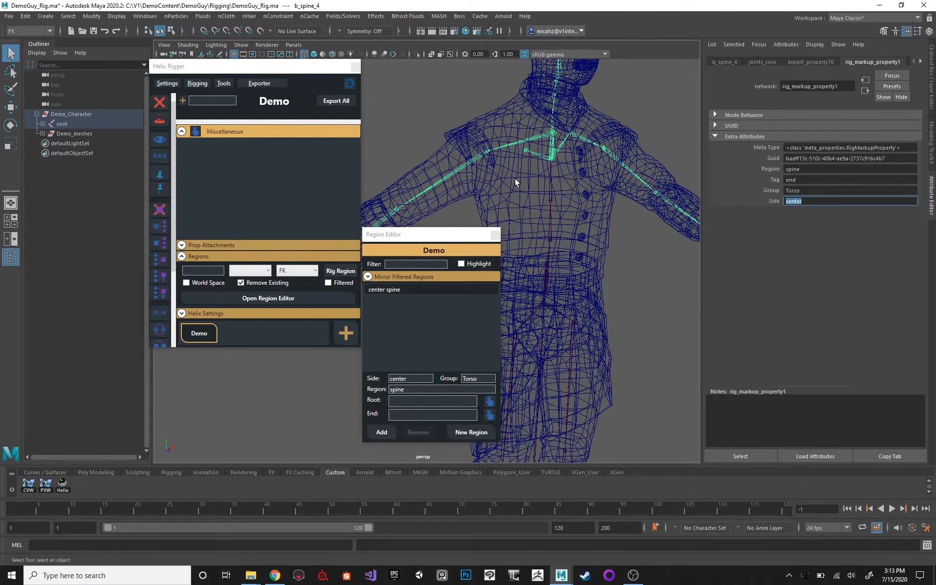
# Move the Region Editor window aside so it overlaps the Helix Rigger window and uncovers more of the torso.
pyautogui.scroll(3, 606, 186)
pyautogui.keyDown('alt'); pyautogui.moveTo(605, 182); pyautogui.dragTo(570, 184); pyautogui.keyUp('alt')
pyautogui.keyDown('alt'); pyautogui.moveTo(540, 194); pyautogui.dragTo(581, 185, button='middle'); pyautogui.keyUp('alt')
pyautogui.moveTo(425, 236); pyautogui.dragTo(435, 236)
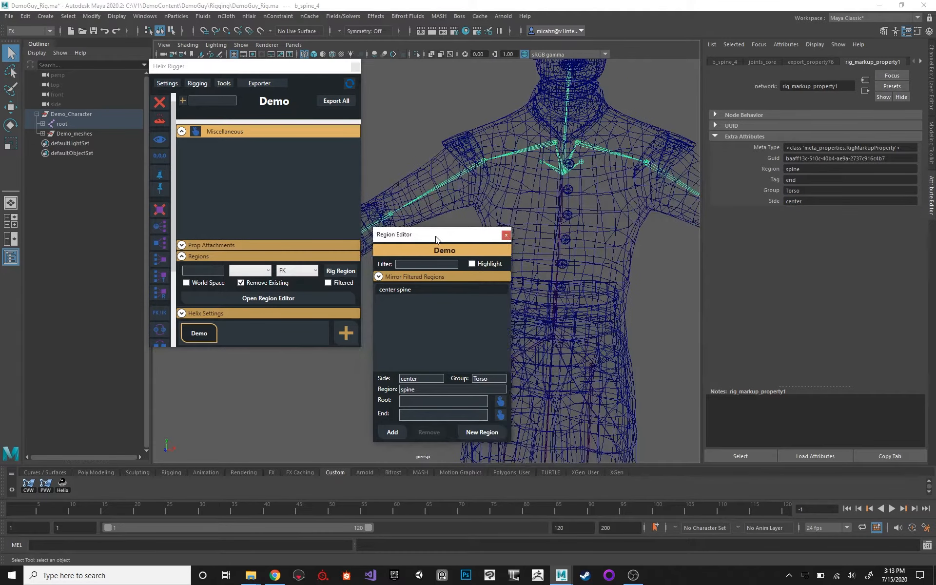
pyautogui.doubleClick(418, 379)
pyautogui.keyDown('alt'); pyautogui.moveTo(641, 190); pyautogui.dragTo(587, 156, button='middle'); pyautogui.keyUp('alt')
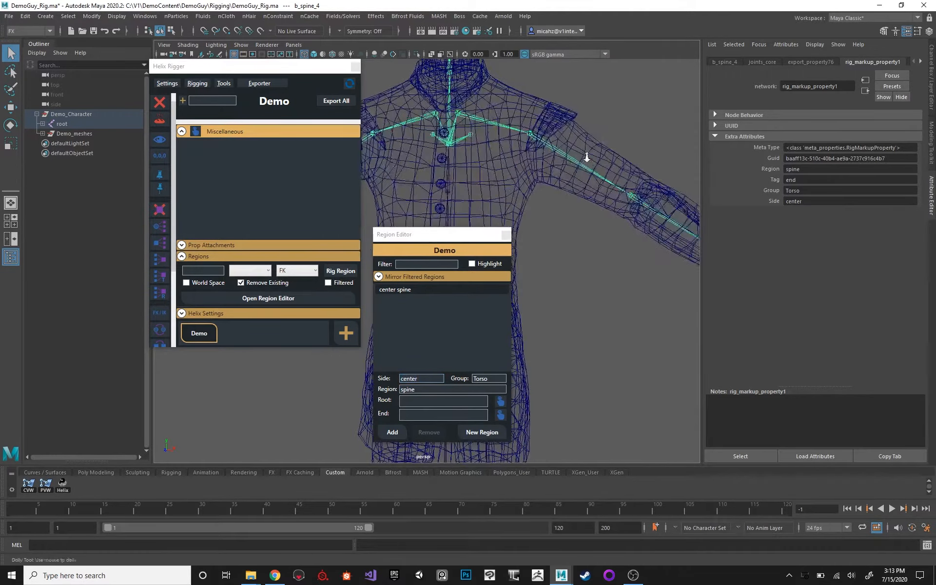
pyautogui.keyDown('alt'); pyautogui.moveTo(587, 157); pyautogui.dragTo(598, 142, button='right'); pyautogui.keyUp('alt')
pyautogui.keyDown('alt'); pyautogui.moveTo(598, 142); pyautogui.dragTo(557, 144, button='middle'); pyautogui.keyUp('alt')
pyautogui.keyDown('alt'); pyautogui.moveTo(558, 144); pyautogui.dragTo(565, 153, button='right'); pyautogui.keyUp('alt')
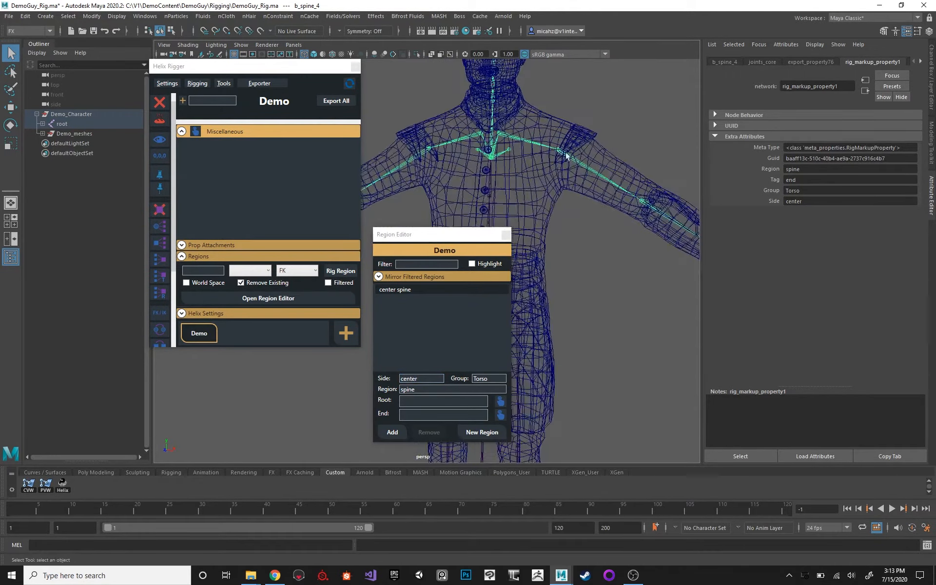
pyautogui.keyDown('alt'); pyautogui.moveTo(558, 148); pyautogui.dragTo(532, 152); pyautogui.keyUp('alt')
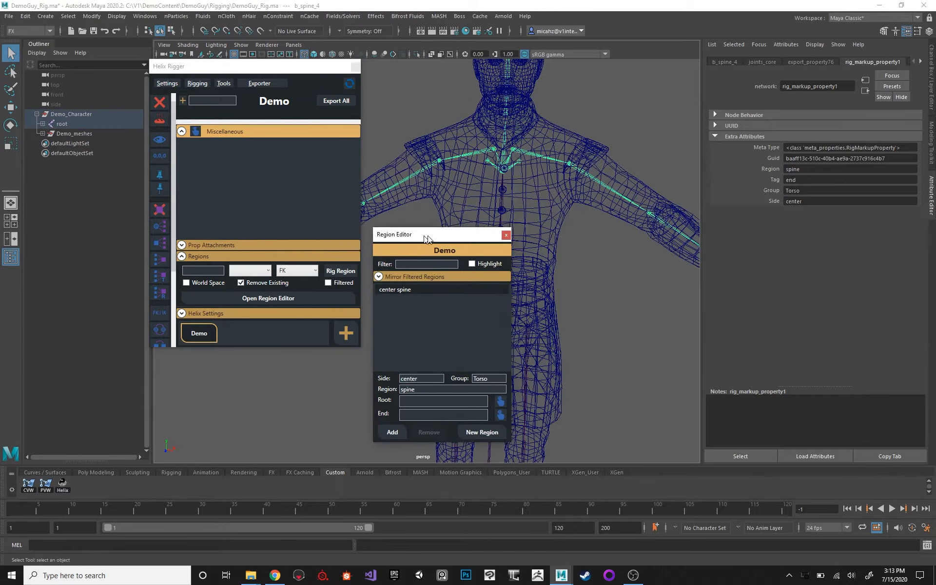
pyautogui.moveTo(418, 239); pyautogui.dragTo(354, 233)
pyautogui.keyDown('alt'); pyautogui.moveTo(519, 205); pyautogui.dragTo(523, 206); pyautogui.keyUp('alt')
pyautogui.press('5')
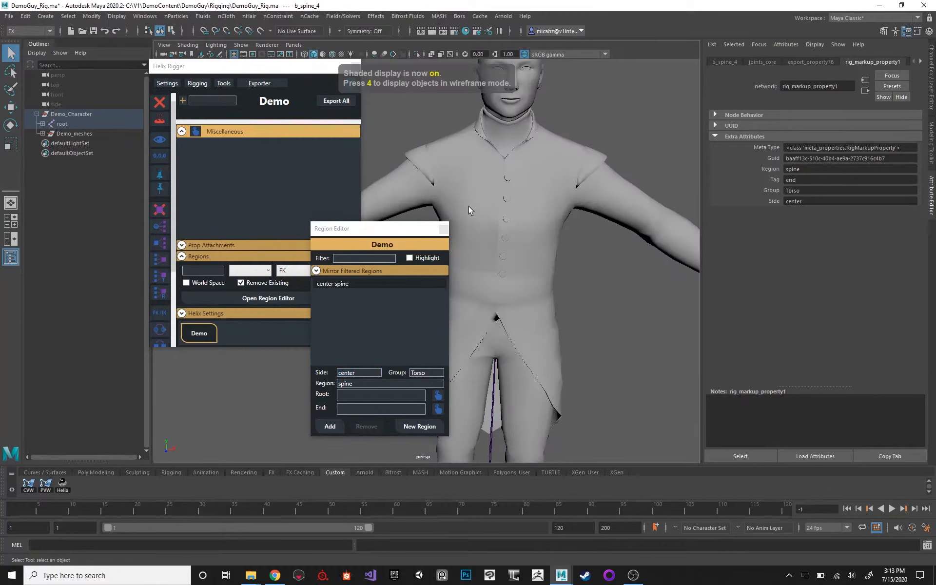
pyautogui.scroll(-4, 537, 174)
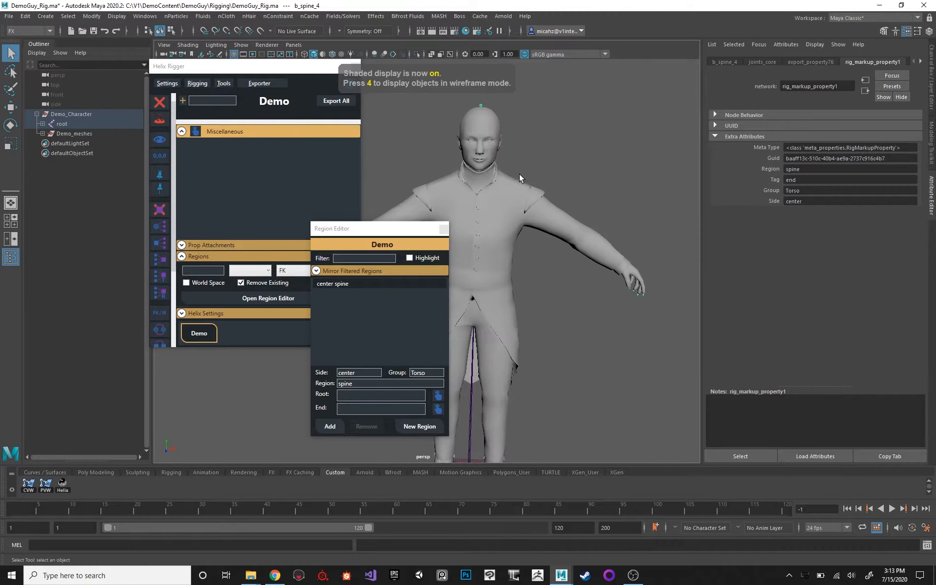
pyautogui.keyDown('alt'); pyautogui.moveTo(515, 162); pyautogui.dragTo(519, 152, button='middle'); pyautogui.keyUp('alt')
pyautogui.keyDown('alt'); pyautogui.moveTo(536, 144); pyautogui.dragTo(530, 132); pyautogui.keyUp('alt')
pyautogui.scroll(2, 552, 170)
pyautogui.keyDown('alt'); pyautogui.moveTo(552, 164); pyautogui.dragTo(542, 189, button='middle'); pyautogui.keyUp('alt')
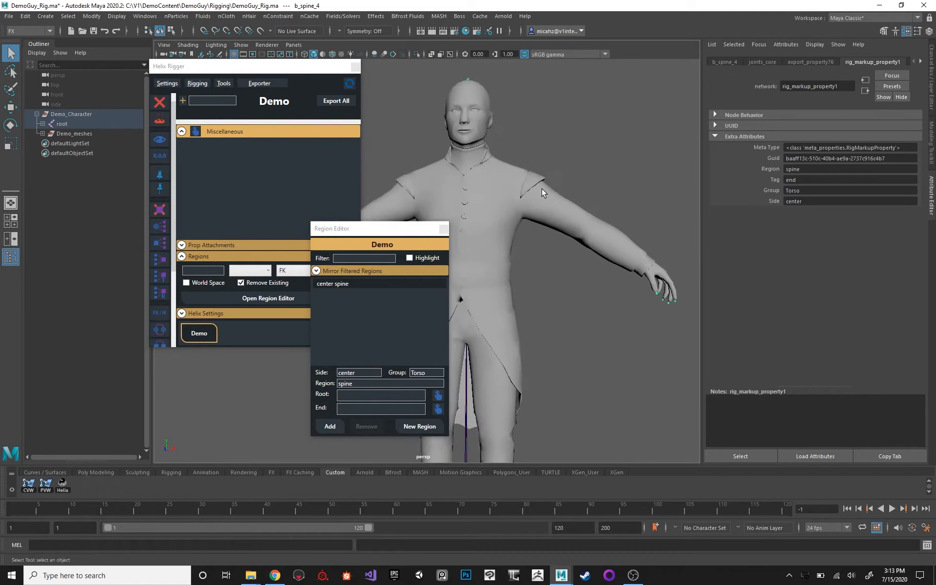
pyautogui.scroll(1, 543, 193)
pyautogui.press('4')
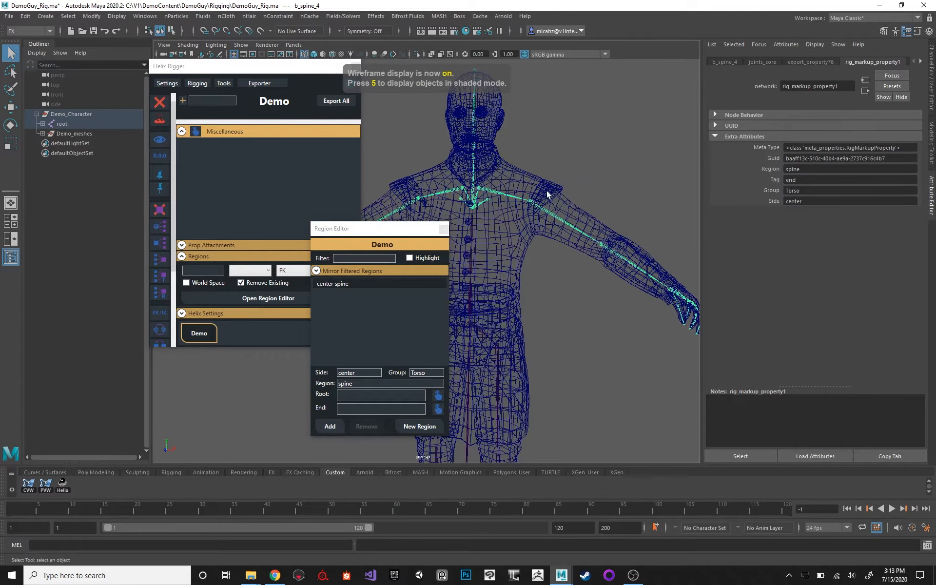
# Enter head as the new center Torso region's name and assign the b_neck_1 joint as its root.
pyautogui.keyDown('alt'); pyautogui.moveTo(496, 233); pyautogui.dragTo(547, 227); pyautogui.keyUp('alt')
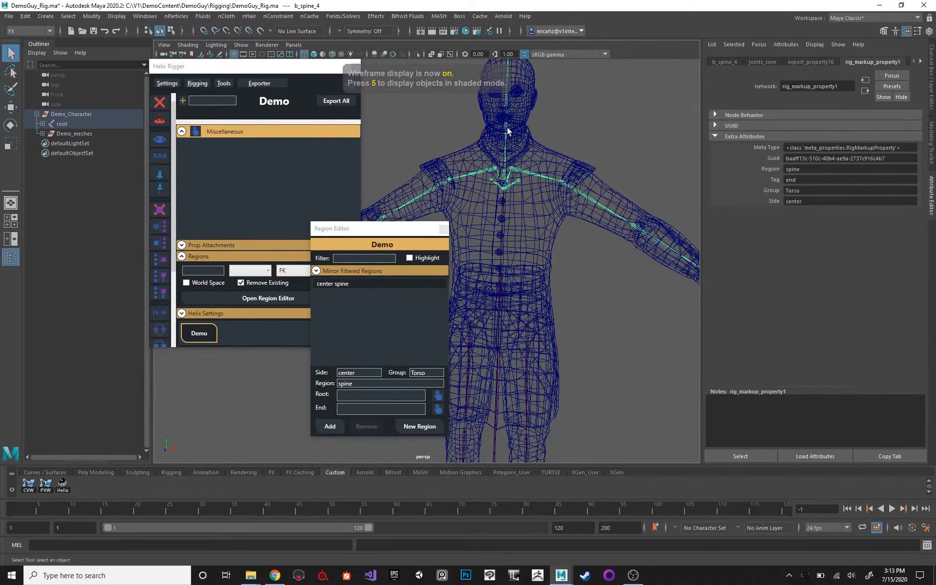
pyautogui.click(505, 156)
pyautogui.press('f')
pyautogui.keyDown('alt'); pyautogui.moveTo(553, 156); pyautogui.dragTo(545, 339); pyautogui.keyUp('alt')
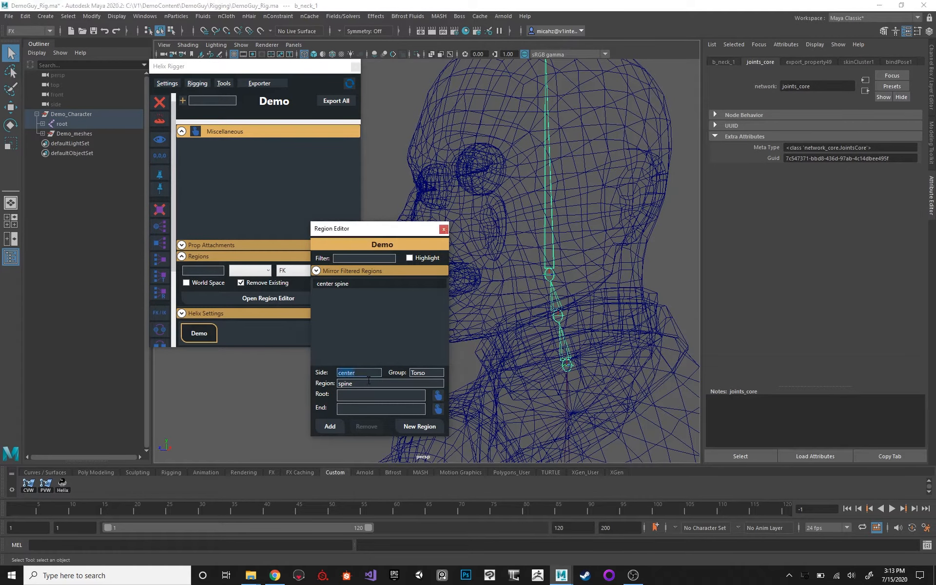
pyautogui.doubleClick(367, 384)
pyautogui.write('head')
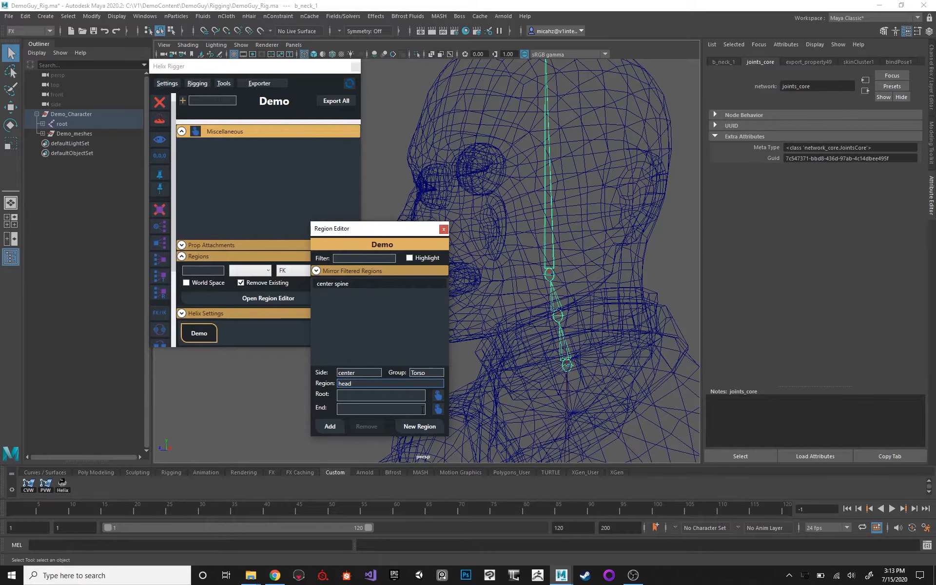
pyautogui.click(437, 395)
# Change the region's name to neck and assign the b_neck_2 joint as its end.
pyautogui.doubleClick(353, 383)
pyautogui.write('neck')
pyautogui.click(553, 305)
pyautogui.click(559, 292)
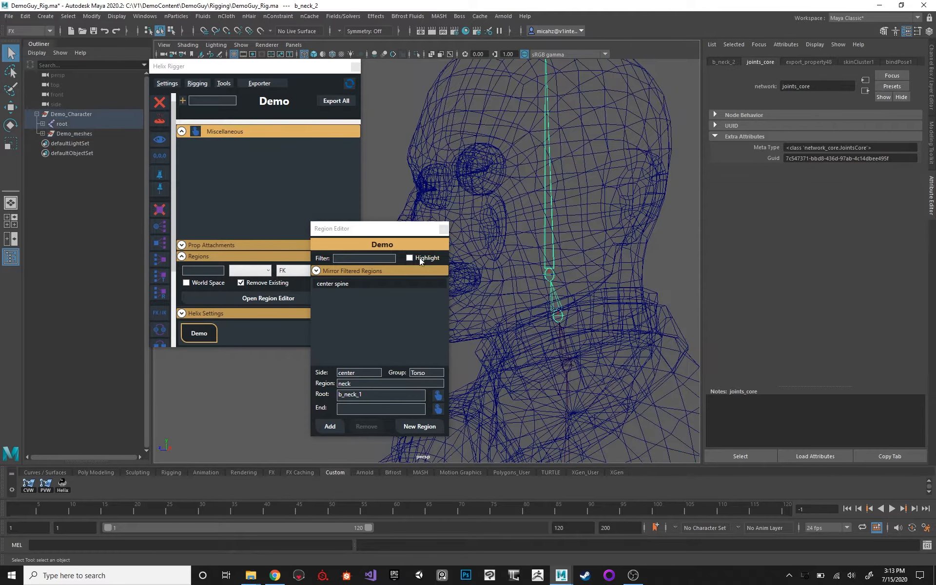
pyautogui.click(439, 408)
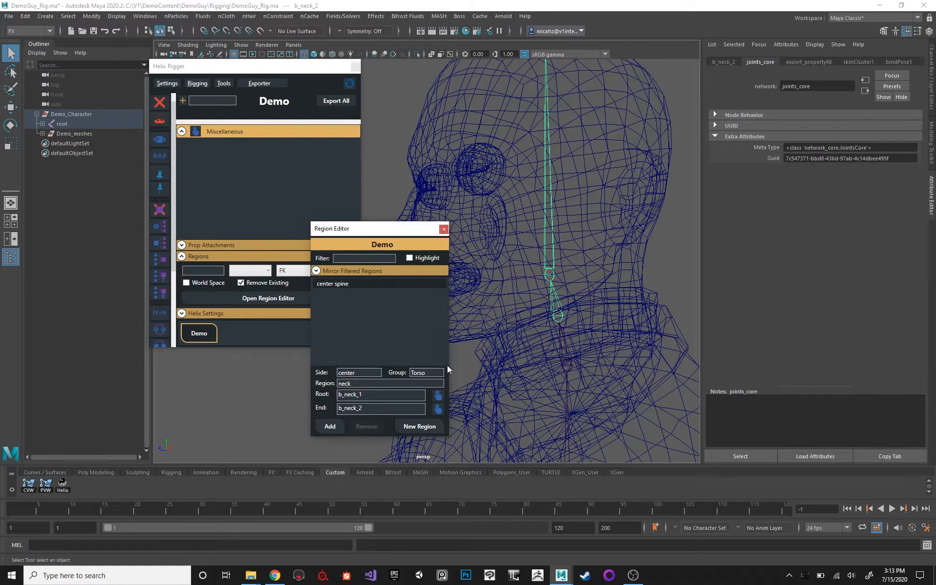
# Add the neck region to the list and name the next center Torso region head.
pyautogui.click(330, 426)
pyautogui.doubleClick(364, 383)
pyautogui.write('hea')
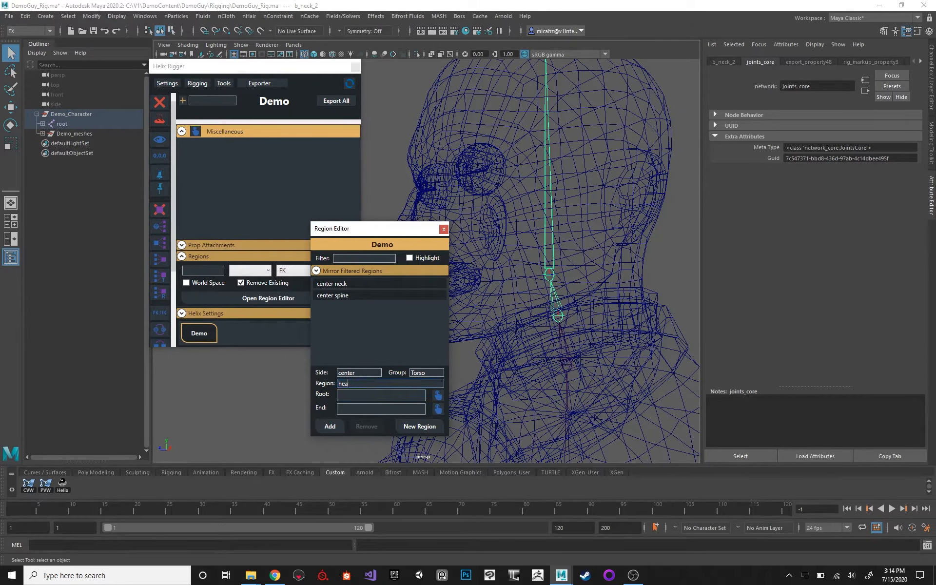
pyautogui.write('d')
# Assign the b_head joint as both root and end of the head region and add it to the list.
pyautogui.click(548, 229)
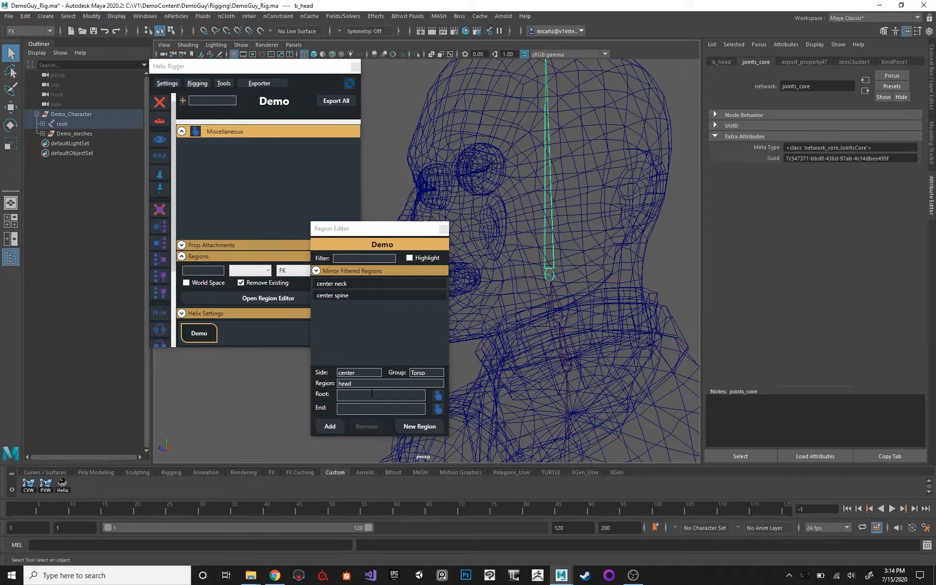
pyautogui.click(437, 395)
pyautogui.click(438, 409)
pyautogui.keyDown('alt'); pyautogui.moveTo(510, 293); pyautogui.dragTo(585, 210, button='middle'); pyautogui.keyUp('alt')
pyautogui.click(330, 426)
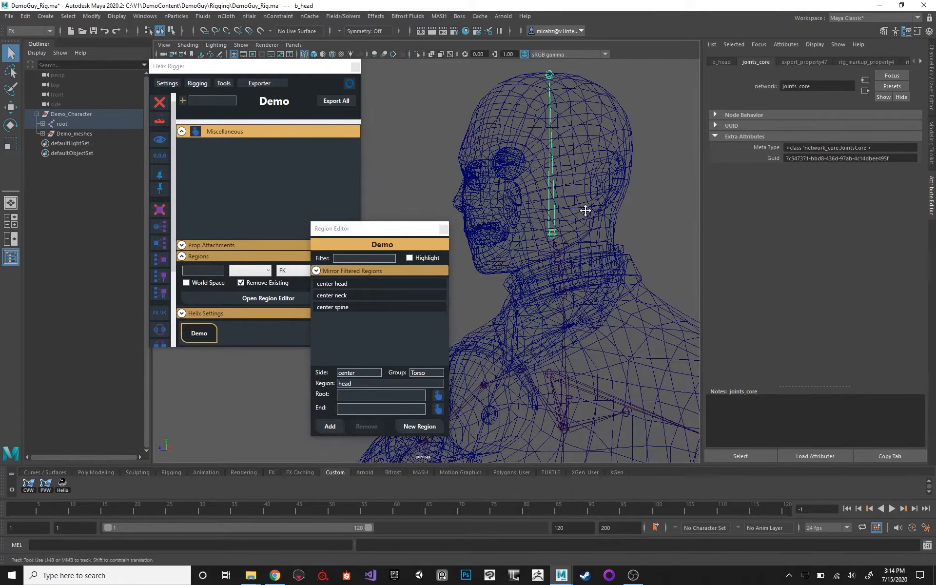
# Select the b_cog joint just above the pelvis joint and show the Channel Box.
pyautogui.keyDown('alt'); pyautogui.moveTo(524, 195); pyautogui.dragTo(549, 189); pyautogui.keyUp('alt')
pyautogui.keyDown('alt'); pyautogui.moveTo(556, 220); pyautogui.dragTo(573, 125, button='middle'); pyautogui.keyUp('alt')
pyautogui.keyDown('alt'); pyautogui.moveTo(514, 148); pyautogui.dragTo(556, 181); pyautogui.keyUp('alt')
pyautogui.keyDown('alt'); pyautogui.moveTo(555, 185); pyautogui.dragTo(495, 205, button='right'); pyautogui.keyUp('alt')
pyautogui.keyDown('alt'); pyautogui.moveTo(550, 231); pyautogui.dragTo(554, 112, button='middle'); pyautogui.keyUp('alt')
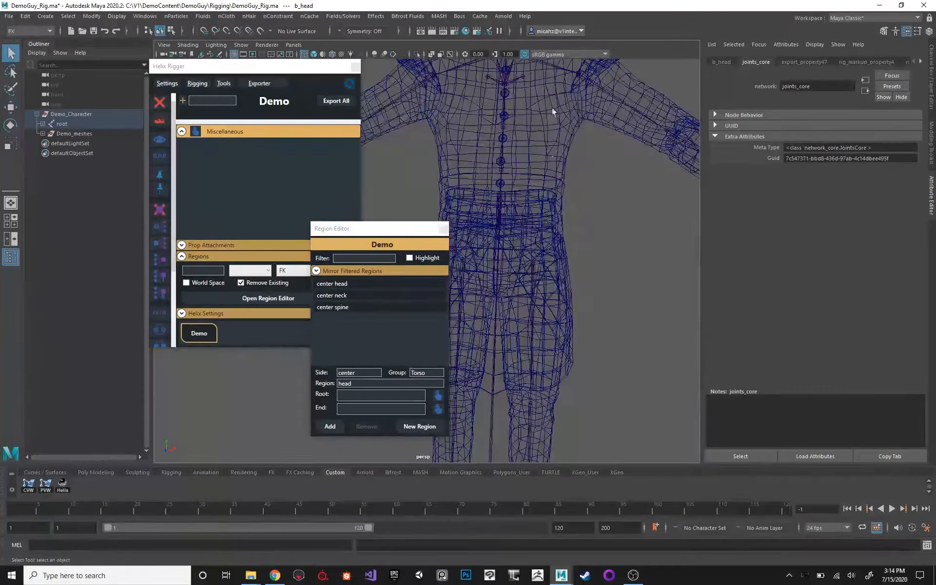
pyautogui.click(518, 254)
pyautogui.keyDown('alt'); pyautogui.moveTo(514, 231); pyautogui.dragTo(545, 249, button='right'); pyautogui.keyUp('alt')
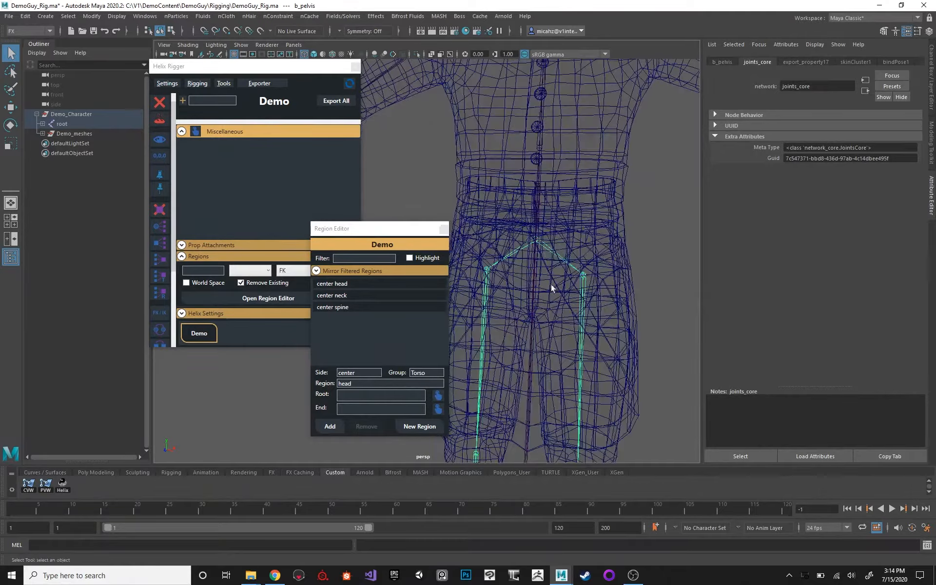
pyautogui.click(535, 192)
pyautogui.keyDown('alt'); pyautogui.moveTo(536, 192); pyautogui.dragTo(629, 180); pyautogui.keyUp('alt')
pyautogui.click(929, 58)
pyautogui.keyDown('alt'); pyautogui.moveTo(615, 183); pyautogui.dragTo(588, 161, button='middle'); pyautogui.keyUp('alt')
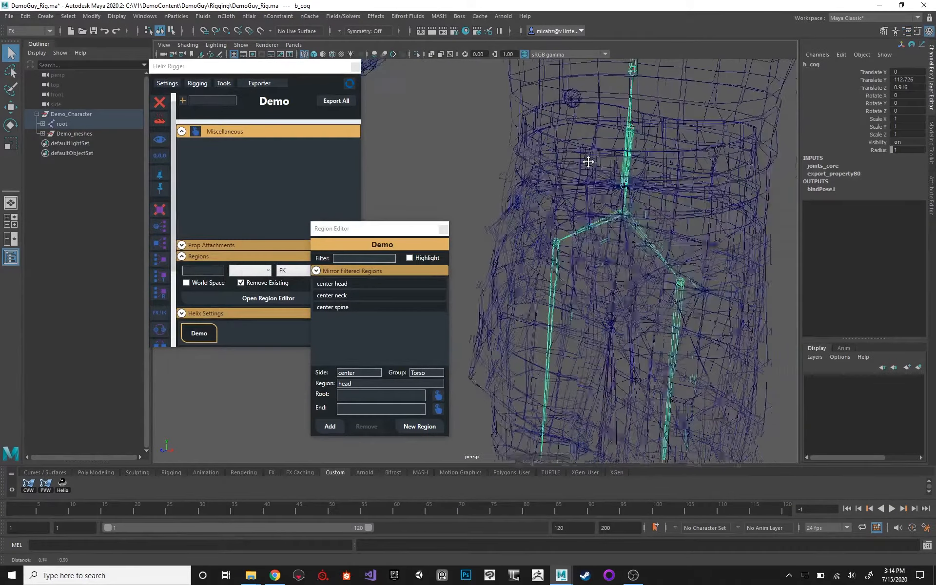
# Add a center Torso region named cog with the b_cog joint as both root and end.
pyautogui.doubleClick(362, 384)
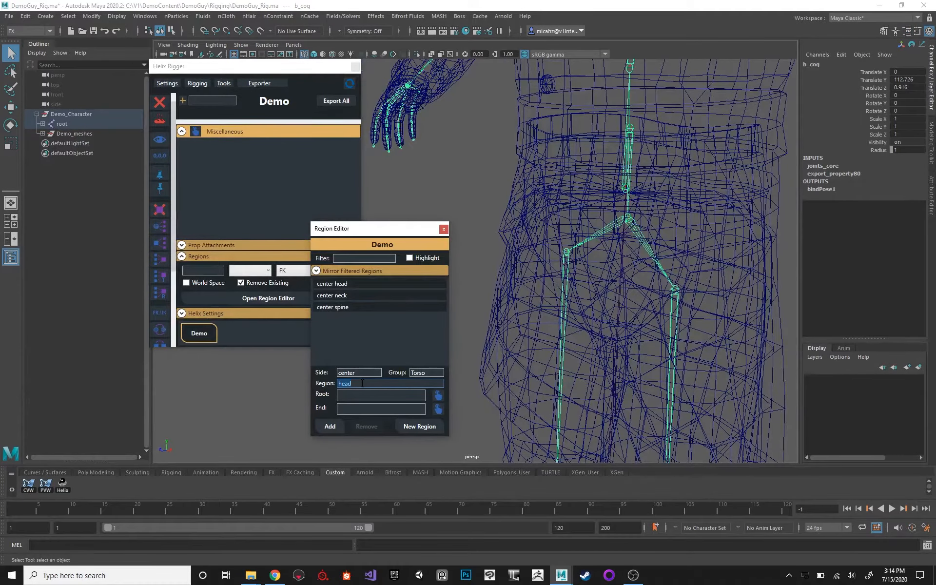
pyautogui.write('cog')
pyautogui.click(438, 395)
pyautogui.click(438, 409)
pyautogui.click(331, 429)
# Fill in a center Torso region named pelvis with the b_pelvis joint as both root and end.
pyautogui.click(639, 237)
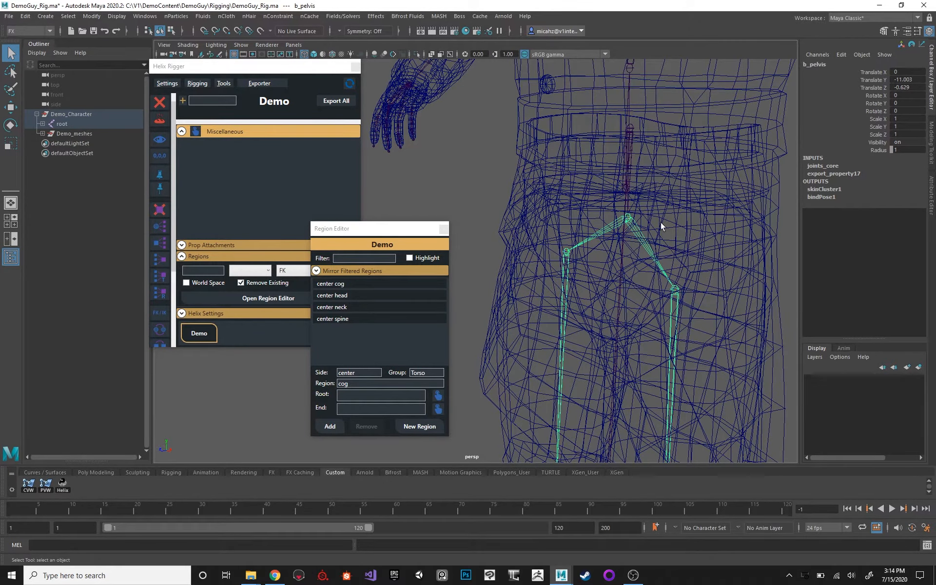
pyautogui.keyDown('alt'); pyautogui.moveTo(661, 222); pyautogui.dragTo(590, 201); pyautogui.keyUp('alt')
pyautogui.doubleClick(363, 372)
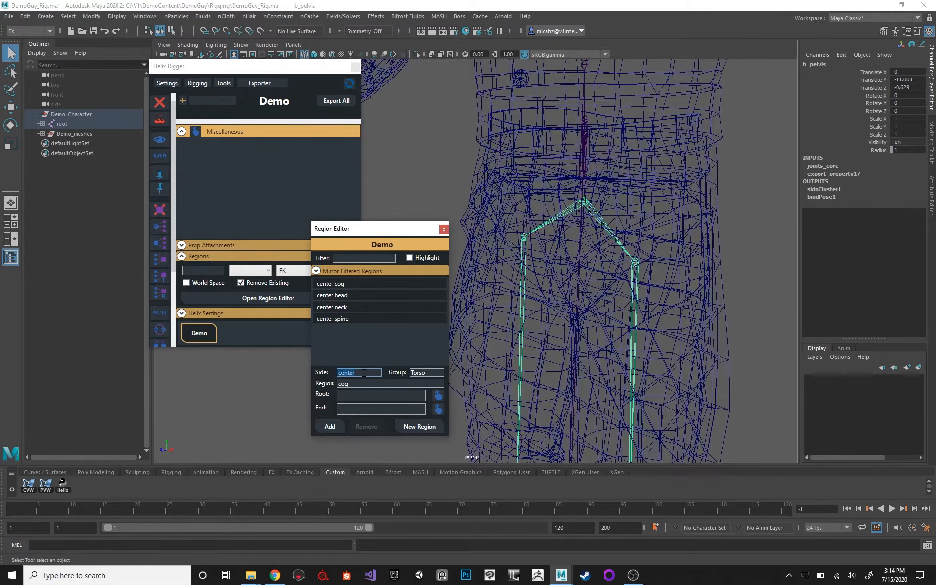
pyautogui.click(358, 383)
pyautogui.press('BackSpace')
pyautogui.press('BackSpace')
pyautogui.press('BackSpace')
pyautogui.write('p')
pyautogui.click(438, 395)
pyautogui.click(439, 409)
pyautogui.keyDown('alt'); pyautogui.moveTo(610, 196); pyautogui.dragTo(597, 193, button='middle'); pyautogui.keyUp('alt')
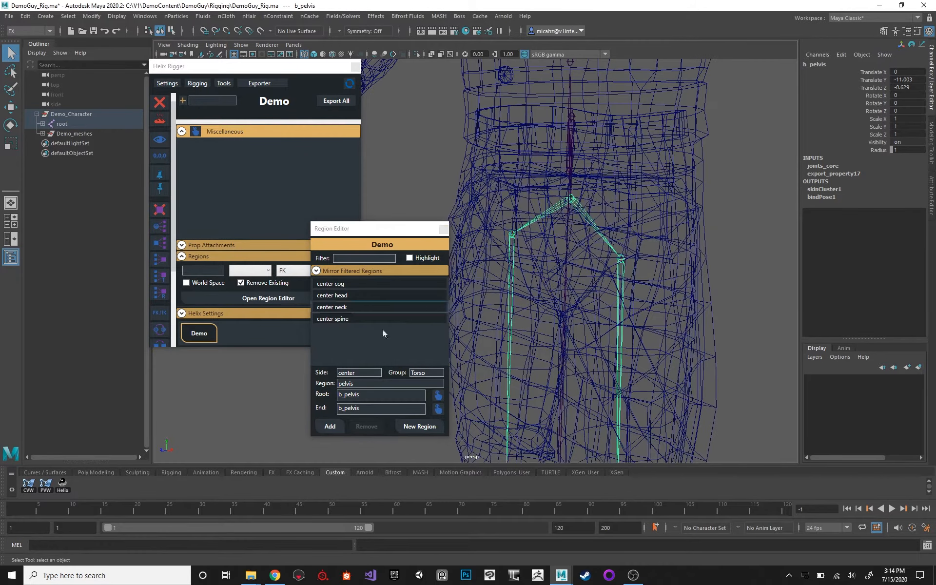
# Select the center cog region and change its Side to cog.
pyautogui.click(359, 283)
pyautogui.keyDown('alt'); pyautogui.moveTo(575, 231); pyautogui.dragTo(577, 210); pyautogui.keyUp('alt')
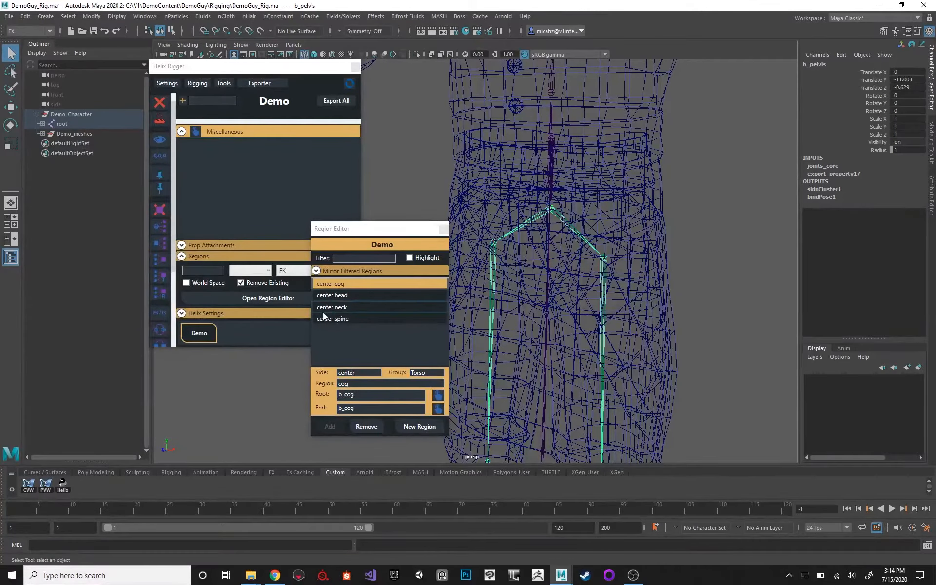
pyautogui.keyDown('alt'); pyautogui.moveTo(604, 201); pyautogui.dragTo(604, 211, button='middle'); pyautogui.keyUp('alt')
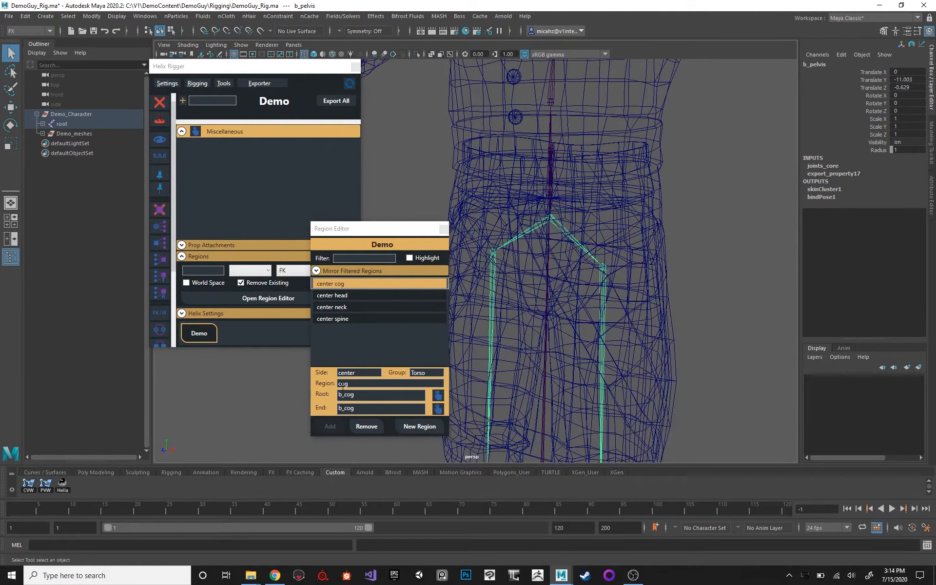
pyautogui.doubleClick(361, 372)
pyautogui.write('cog')
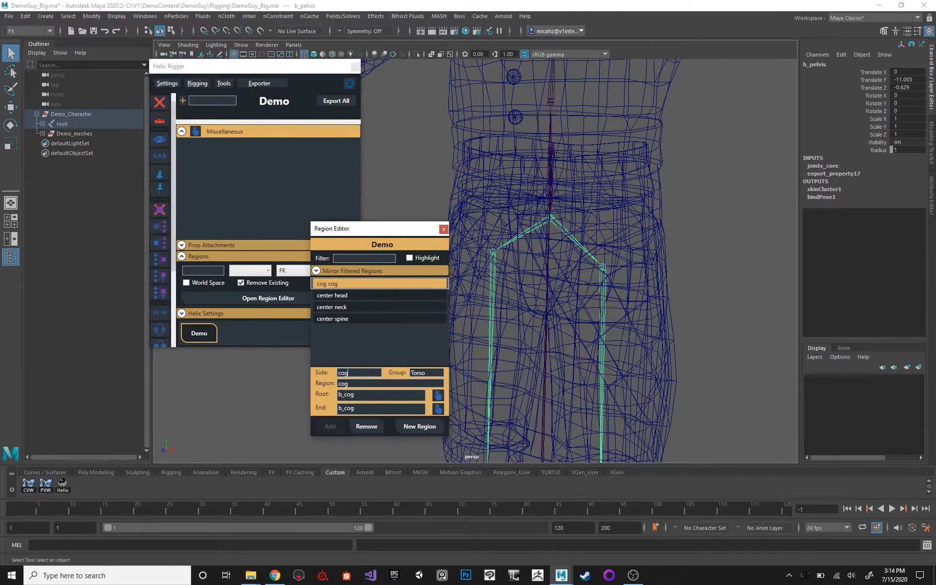
# Select the b_l_thigh joint at the top of the character's left leg.
pyautogui.keyDown('alt'); pyautogui.moveTo(534, 204); pyautogui.dragTo(542, 211, button='middle'); pyautogui.keyUp('alt')
pyautogui.click(633, 199)
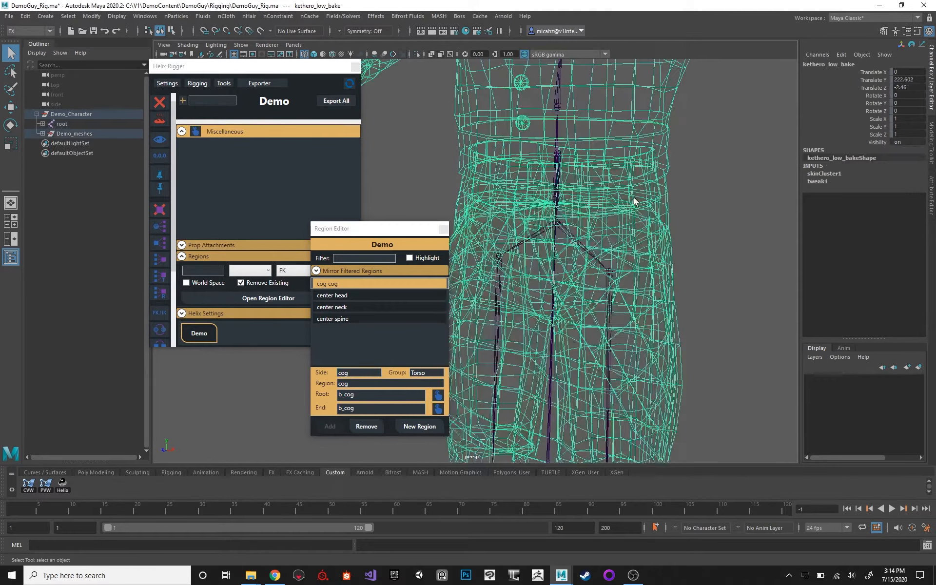
pyautogui.click(723, 213)
pyautogui.keyDown('alt'); pyautogui.moveTo(605, 174); pyautogui.dragTo(621, 180, button='middle'); pyautogui.keyUp('alt')
pyautogui.keyDown('alt'); pyautogui.moveTo(621, 179); pyautogui.dragTo(581, 177, button='right'); pyautogui.keyUp('alt')
pyautogui.keyDown('alt'); pyautogui.moveTo(580, 178); pyautogui.dragTo(595, 181); pyautogui.keyUp('alt')
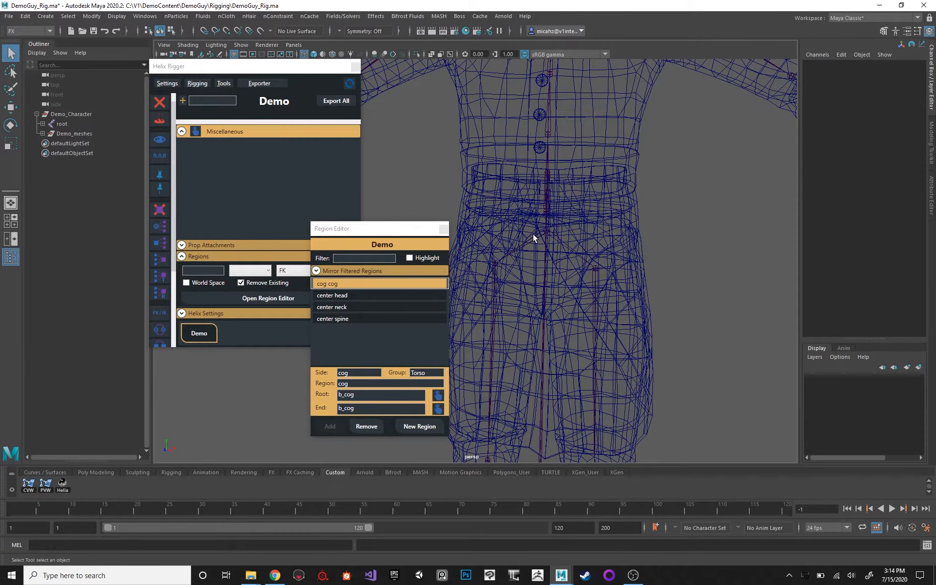
pyautogui.keyDown('alt'); pyautogui.moveTo(558, 192); pyautogui.dragTo(590, 259, button='middle'); pyautogui.keyUp('alt')
pyautogui.keyDown('alt'); pyautogui.moveTo(590, 258); pyautogui.dragTo(559, 206, button='right'); pyautogui.keyUp('alt')
pyautogui.keyDown('alt'); pyautogui.moveTo(559, 207); pyautogui.dragTo(620, 188); pyautogui.keyUp('alt')
pyautogui.keyDown('alt'); pyautogui.moveTo(632, 299); pyautogui.dragTo(616, 231, button='middle'); pyautogui.keyUp('alt')
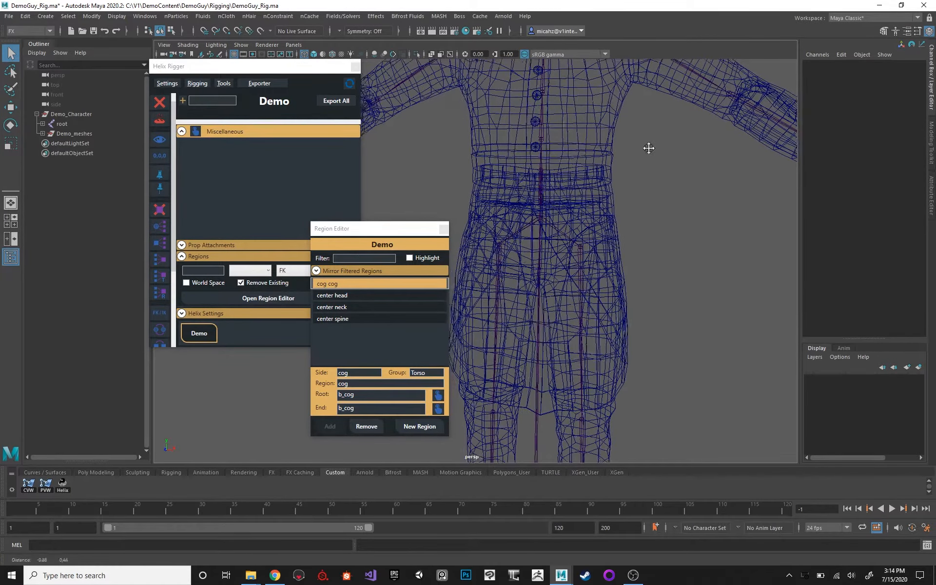
pyautogui.click(577, 285)
pyautogui.keyDown('alt'); pyautogui.moveTo(620, 222); pyautogui.dragTo(608, 223); pyautogui.keyUp('alt')
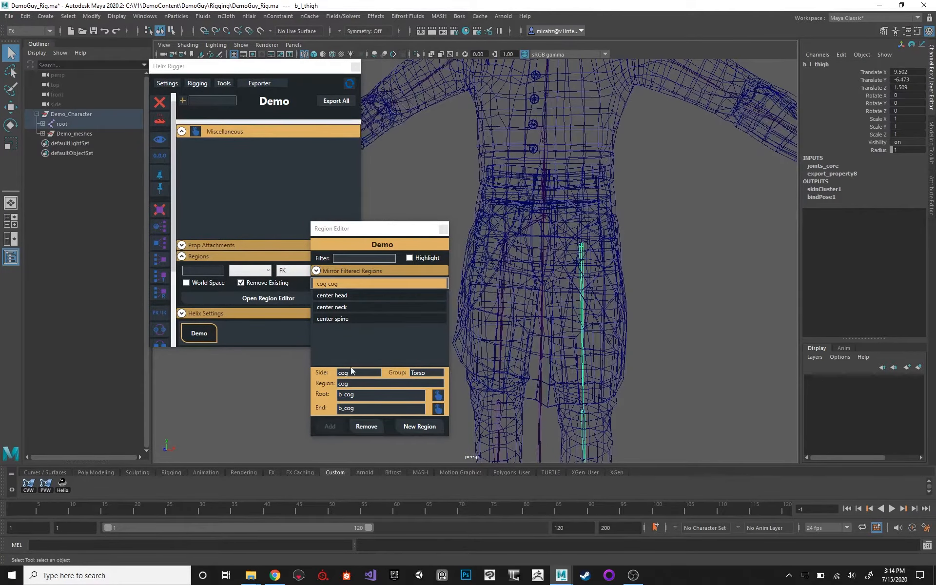
# Change the selected cog region to Side left, Group Legs and name leg, and try to assign b_l_thigh as its root.
pyautogui.doubleClick(365, 372)
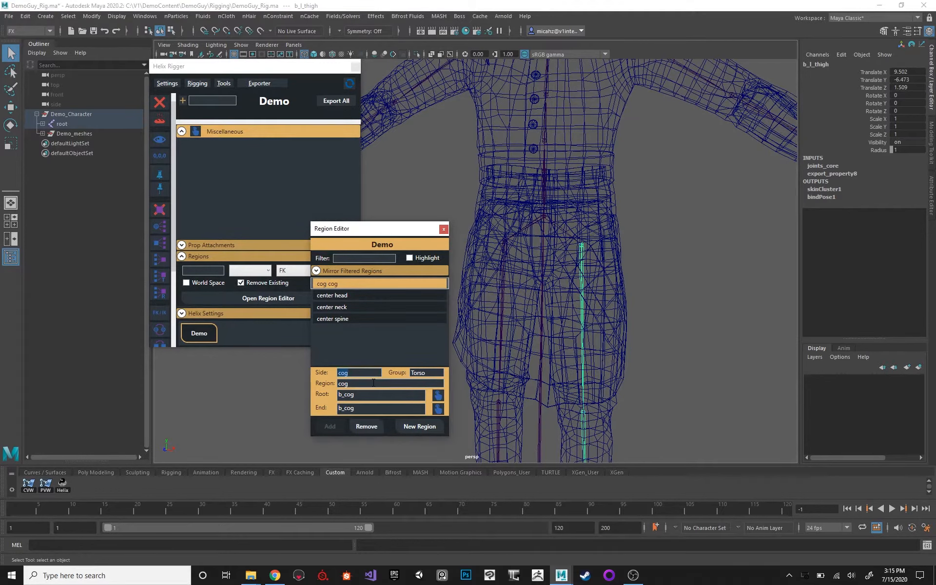
pyautogui.write('left')
pyautogui.moveTo(429, 375); pyautogui.dragTo(412, 371)
pyautogui.write('Legs')
pyautogui.press('Home')
pyautogui.press('Delete')
pyautogui.click(379, 386)
pyautogui.write('leg')
pyautogui.click(437, 395)
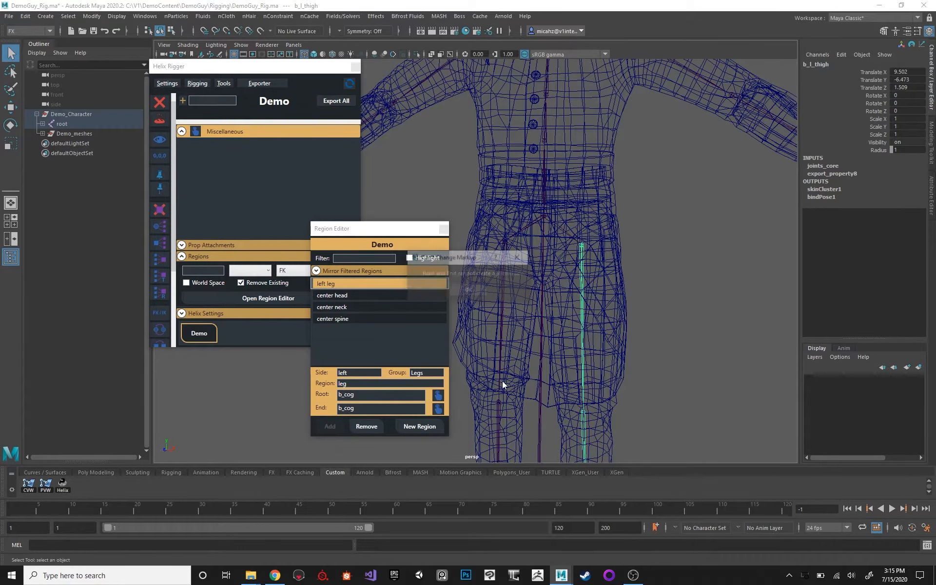
pyautogui.click(486, 288)
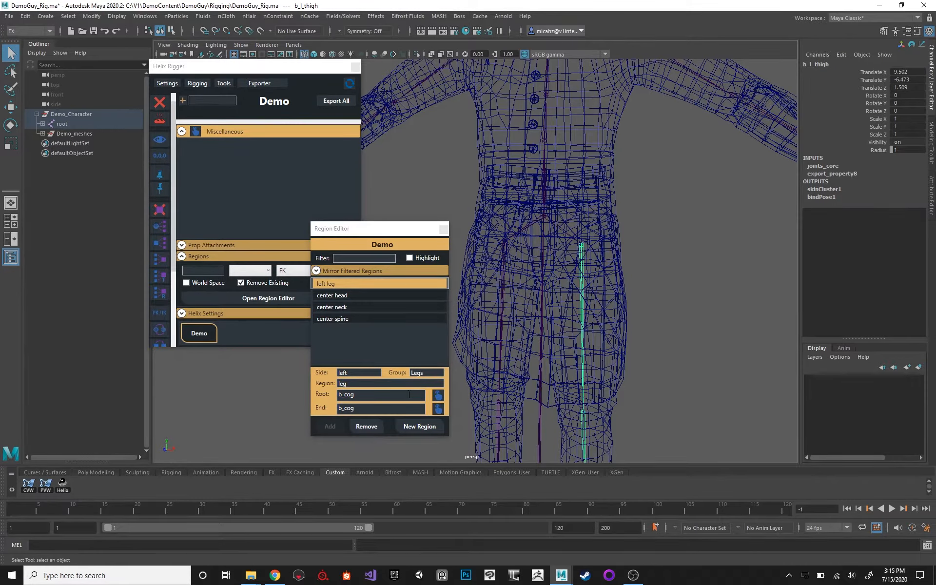
# Set the selected region's Side and Region name back to cog and clear its Group.
pyautogui.doubleClick(358, 373)
pyautogui.write('cog')
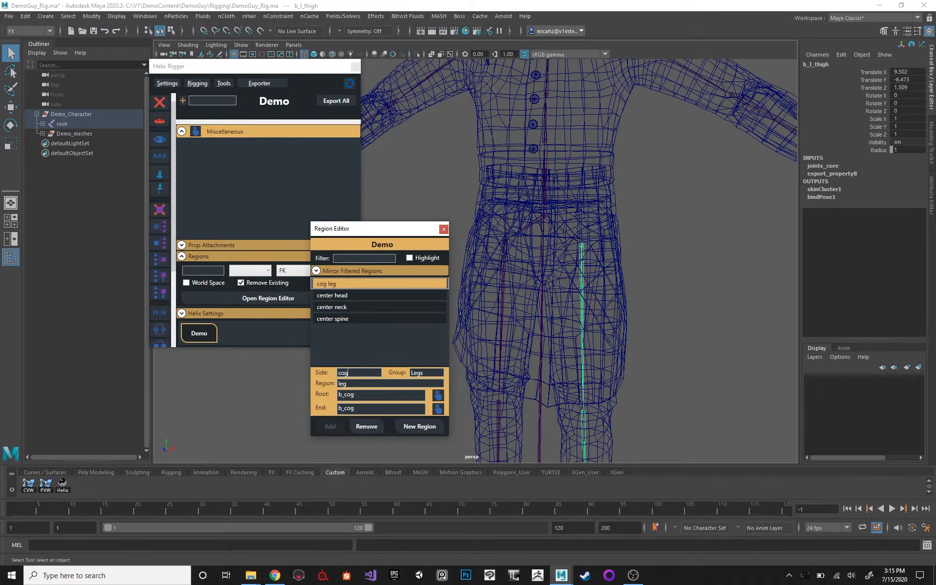
pyautogui.doubleClick(369, 384)
pyautogui.write('cog')
pyautogui.doubleClick(418, 373)
pyautogui.write('T')
# Start a new region named leg with Side left and Group Legs, and assign b_l_thigh as its root.
pyautogui.click(419, 426)
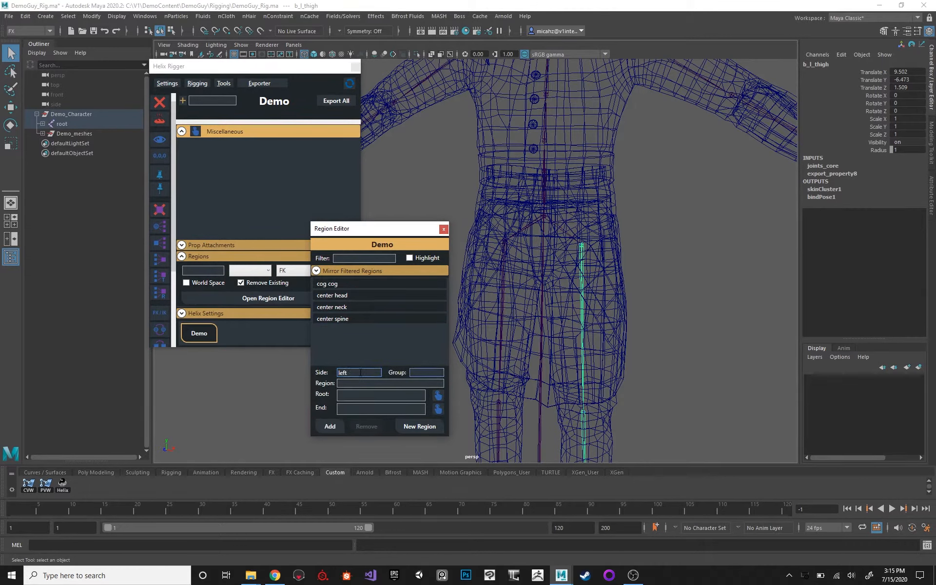
pyautogui.write('gs')
pyautogui.press('Tab')
pyautogui.click(438, 396)
# Select the b_l_foot joint at the left ankle and assign it as the left leg region's end.
pyautogui.keyDown('alt'); pyautogui.moveTo(580, 295); pyautogui.dragTo(576, 231, button='middle'); pyautogui.keyUp('alt')
pyautogui.keyDown('alt'); pyautogui.moveTo(599, 350); pyautogui.dragTo(563, 134, button='middle'); pyautogui.keyUp('alt')
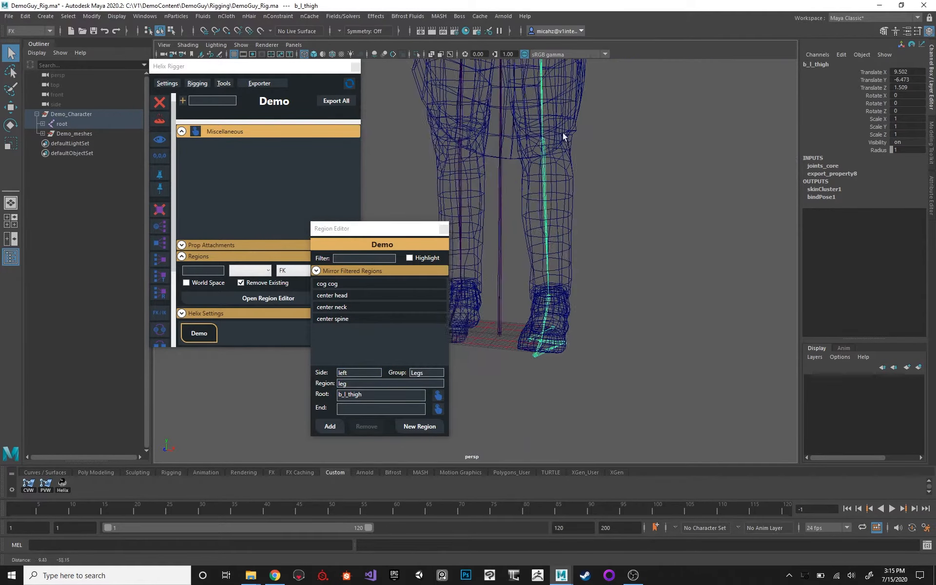
pyautogui.click(546, 297)
pyautogui.click(437, 409)
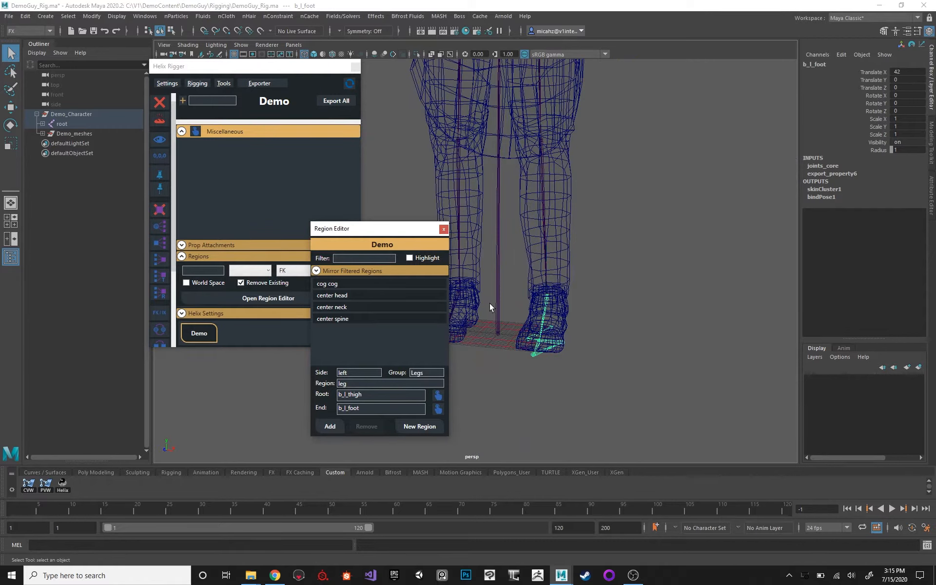
# Examine the left leg's joint chain from different angles, selecting b_l_thigh and b_l_foot in turn to check the region's root and end.
pyautogui.keyDown('alt'); pyautogui.moveTo(580, 146); pyautogui.dragTo(596, 236, button='middle'); pyautogui.keyUp('alt')
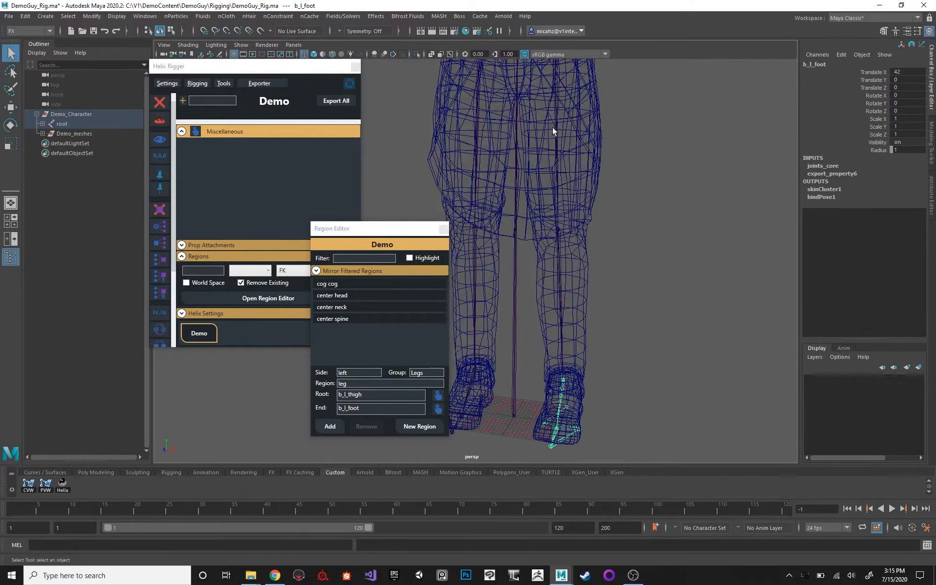
pyautogui.click(554, 123)
pyautogui.keyDown('alt'); pyautogui.moveTo(618, 103); pyautogui.dragTo(623, 132, button='middle'); pyautogui.keyUp('alt')
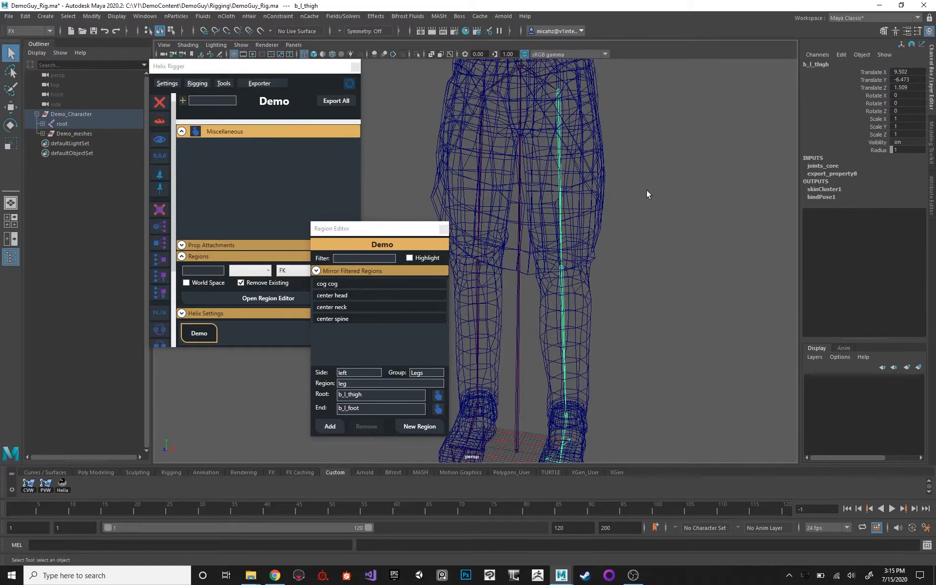
pyautogui.click(357, 373)
pyautogui.keyDown('alt'); pyautogui.moveTo(590, 176); pyautogui.dragTo(528, 203); pyautogui.keyUp('alt')
pyautogui.keyDown('alt'); pyautogui.moveTo(528, 204); pyautogui.dragTo(459, 99, button='middle'); pyautogui.keyUp('alt')
pyautogui.click(517, 341)
pyautogui.keyDown('alt'); pyautogui.moveTo(514, 134); pyautogui.dragTo(535, 197, button='middle'); pyautogui.keyUp('alt')
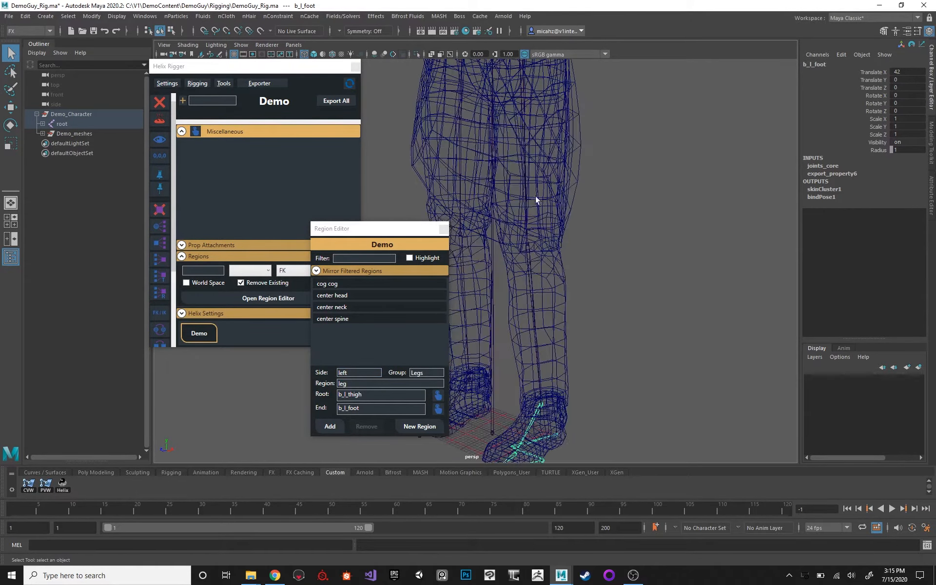
pyautogui.click(535, 195)
pyautogui.moveTo(595, 177)
pyautogui.keyDown('alt'); pyautogui.mouseDown()
pyautogui.moveTo(581, 182)
pyautogui.moveTo(595, 188)
pyautogui.mouseUp(); pyautogui.keyUp('alt')
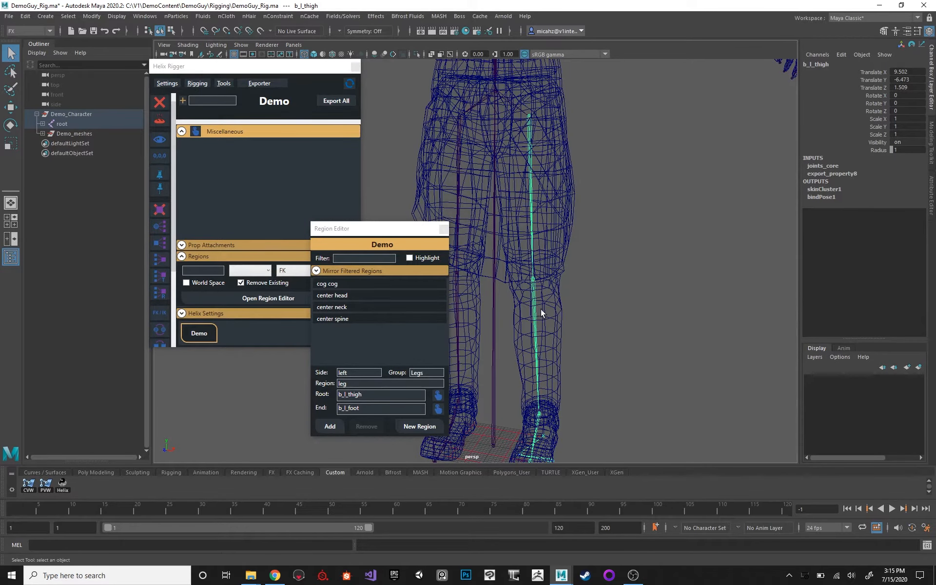
pyautogui.click(536, 416)
pyautogui.keyDown('alt'); pyautogui.moveTo(581, 246); pyautogui.dragTo(608, 345, button='middle'); pyautogui.keyUp('alt')
pyautogui.keyDown('alt'); pyautogui.moveTo(519, 181); pyautogui.dragTo(482, 165, button='right'); pyautogui.keyUp('alt')
pyautogui.keyDown('alt'); pyautogui.moveTo(513, 163); pyautogui.dragTo(530, 169); pyautogui.keyUp('alt')
pyautogui.keyDown('alt'); pyautogui.moveTo(531, 170); pyautogui.dragTo(569, 224, button='middle'); pyautogui.keyUp('alt')
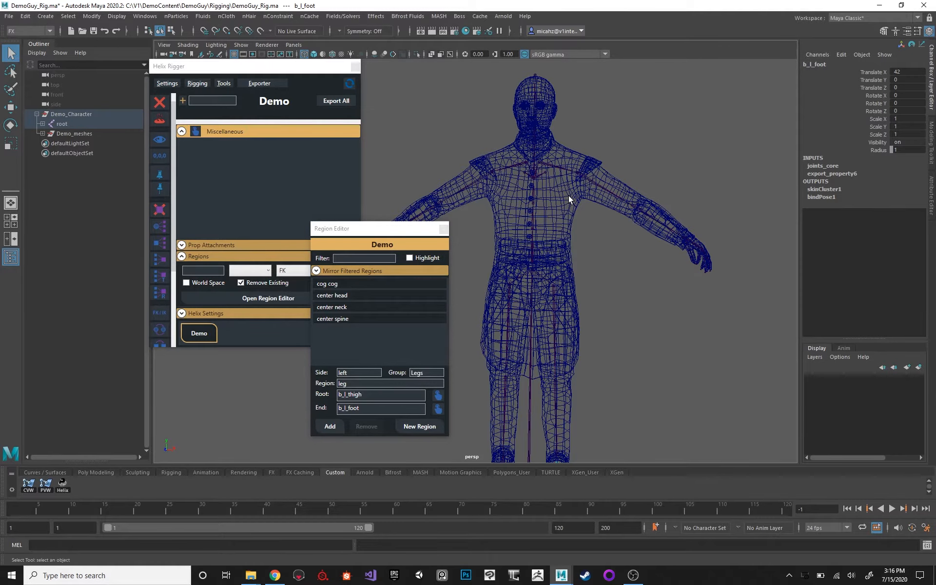
pyautogui.click(554, 317)
pyautogui.keyDown('alt'); pyautogui.moveTo(553, 276); pyautogui.dragTo(627, 227, button='right'); pyautogui.keyUp('alt')
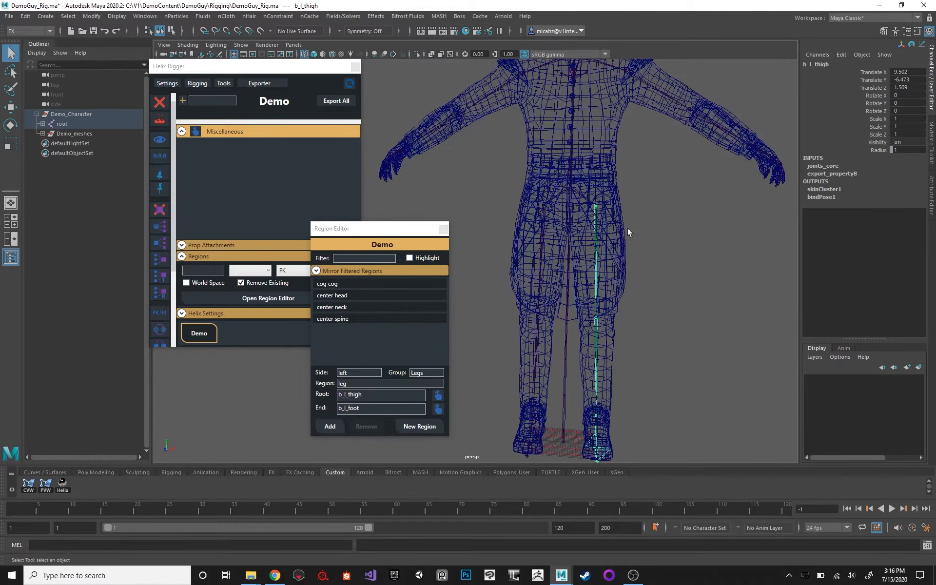
pyautogui.keyDown('alt'); pyautogui.moveTo(632, 222); pyautogui.dragTo(495, 204); pyautogui.keyUp('alt')
pyautogui.moveTo(584, 209)
pyautogui.keyDown('alt'); pyautogui.mouseDown()
pyautogui.moveTo(662, 265)
pyautogui.moveTo(583, 211)
pyautogui.mouseUp(); pyautogui.keyUp('alt')
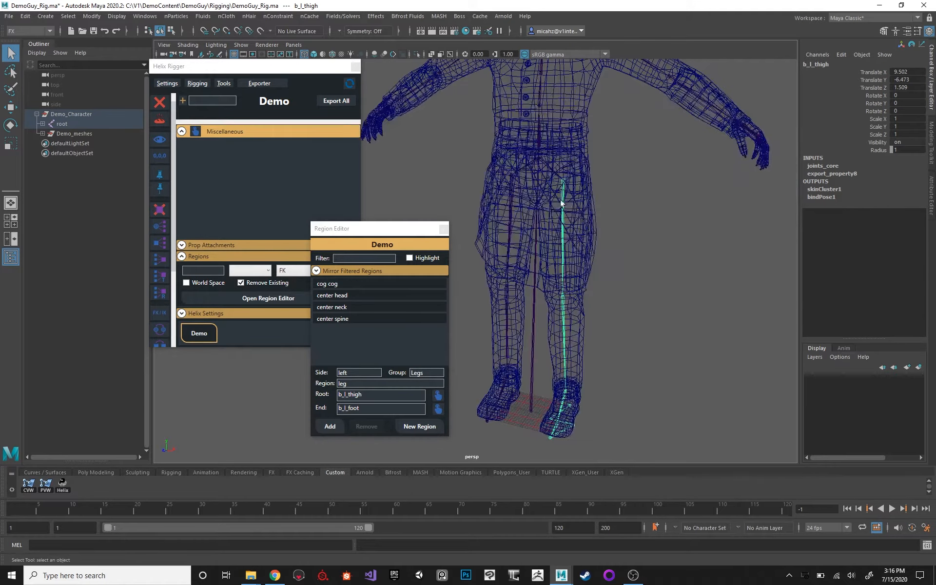
pyautogui.click(565, 395)
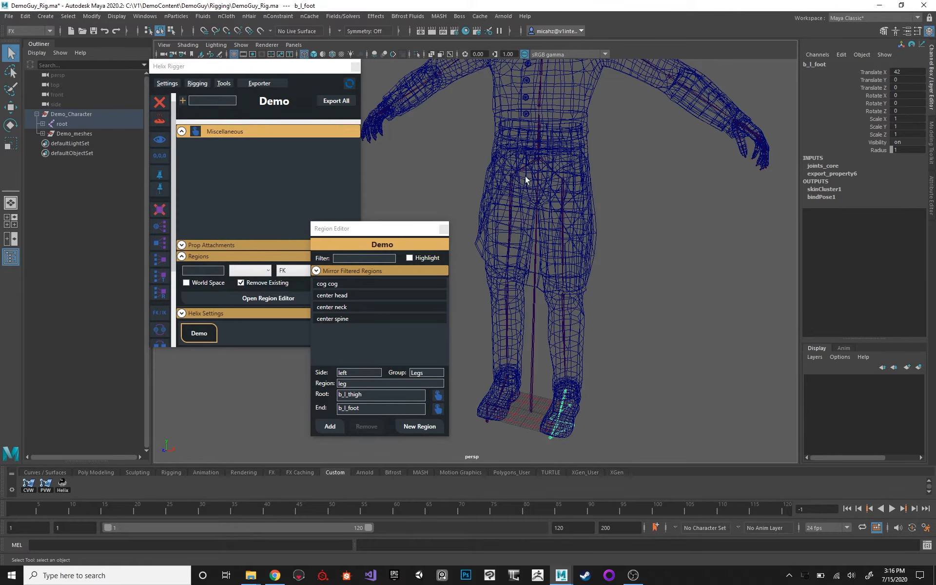
pyautogui.keyDown('alt'); pyautogui.moveTo(525, 175); pyautogui.dragTo(596, 154); pyautogui.keyUp('alt')
pyautogui.keyDown('alt'); pyautogui.moveTo(560, 445); pyautogui.dragTo(587, 234, button='middle'); pyautogui.keyUp('alt')
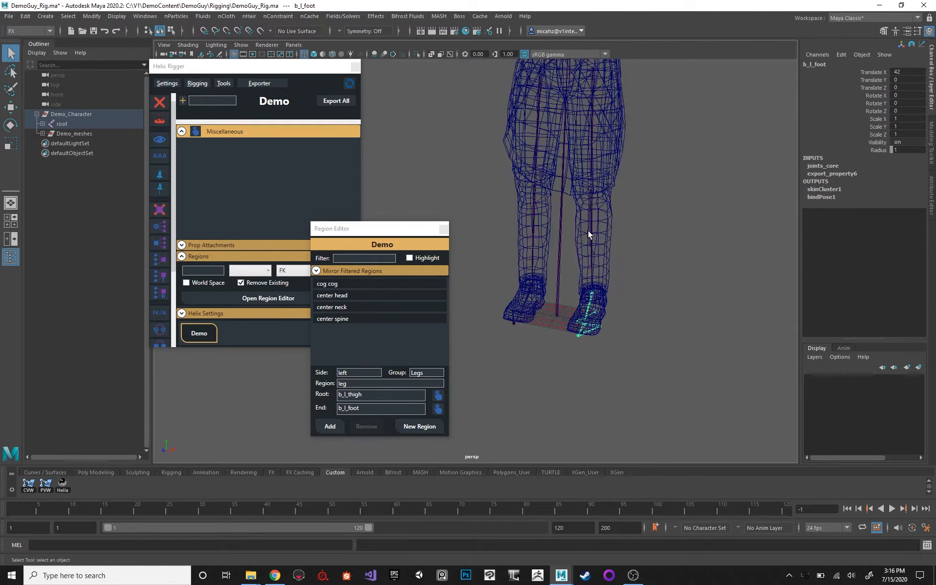
pyautogui.keyDown('alt'); pyautogui.moveTo(586, 231); pyautogui.dragTo(565, 192); pyautogui.keyUp('alt')
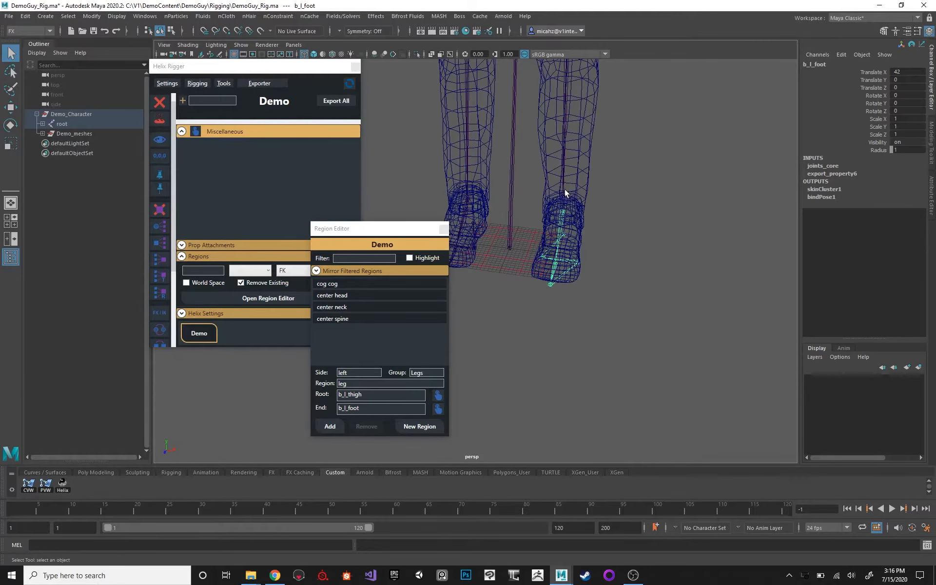
# Add the left leg region, and create a left foot region in group Legs with root b_l_foot and end b_l_heel.
pyautogui.click(329, 426)
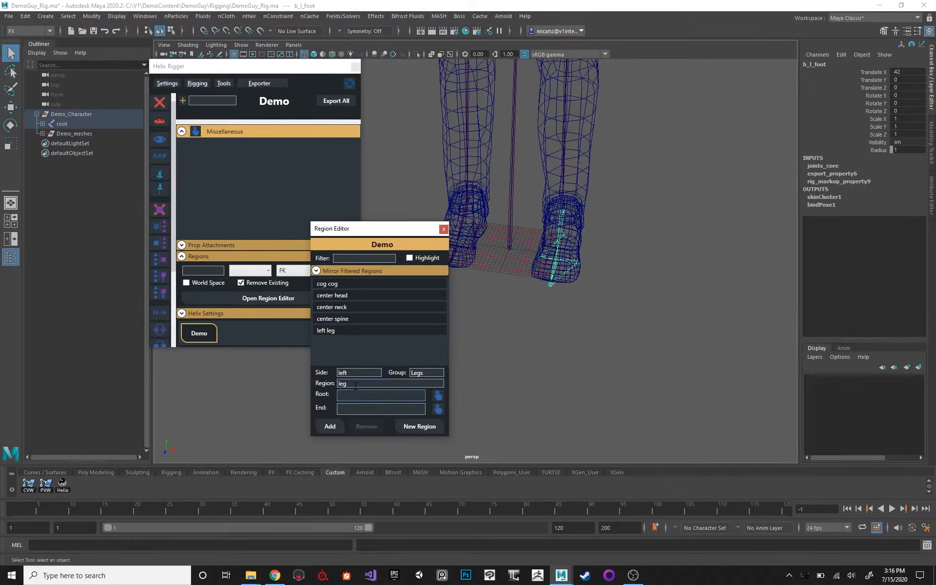
pyautogui.doubleClick(354, 384)
pyautogui.keyDown('alt'); pyautogui.moveTo(650, 322); pyautogui.dragTo(568, 276); pyautogui.keyUp('alt')
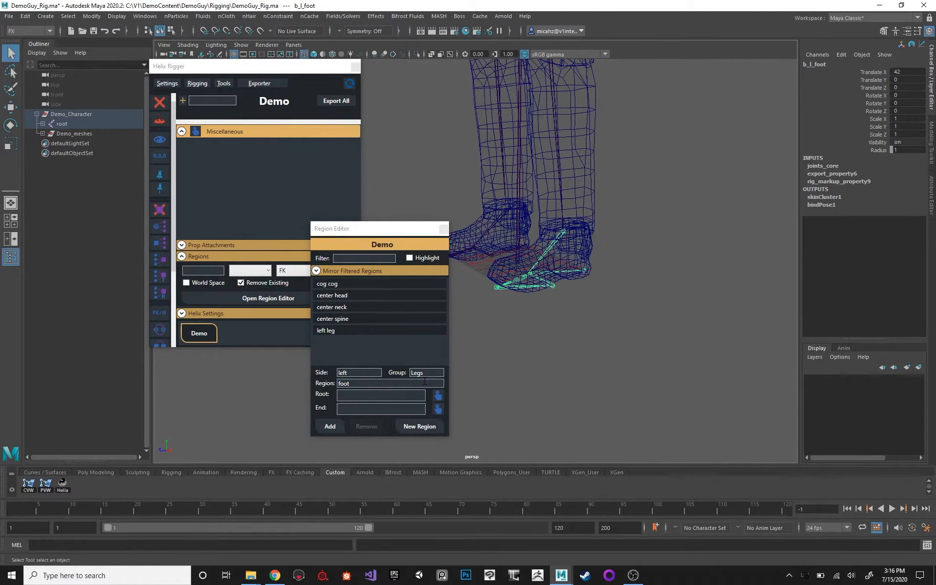
pyautogui.click(438, 395)
pyautogui.click(583, 271)
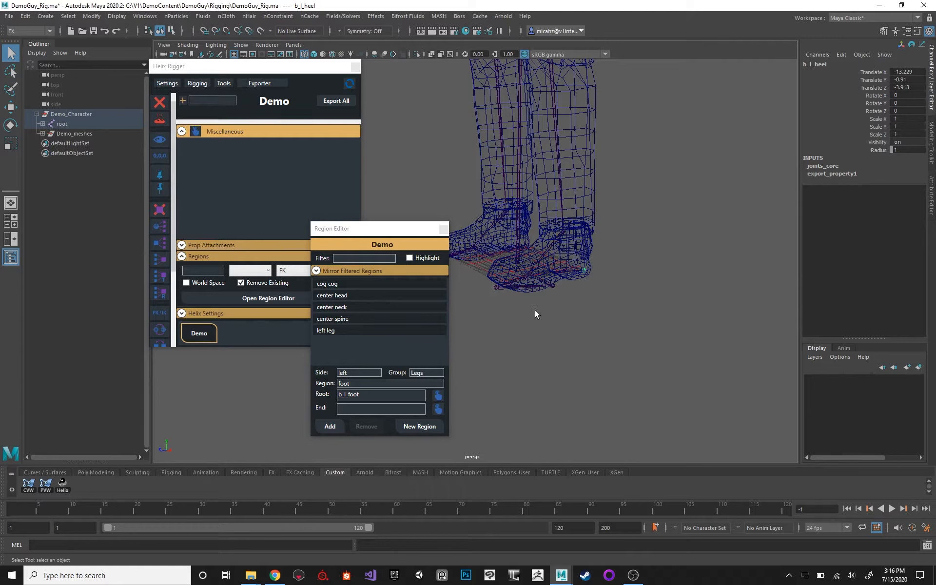
pyautogui.click(438, 408)
pyautogui.keyDown('alt'); pyautogui.moveTo(535, 311); pyautogui.dragTo(550, 268); pyautogui.keyUp('alt')
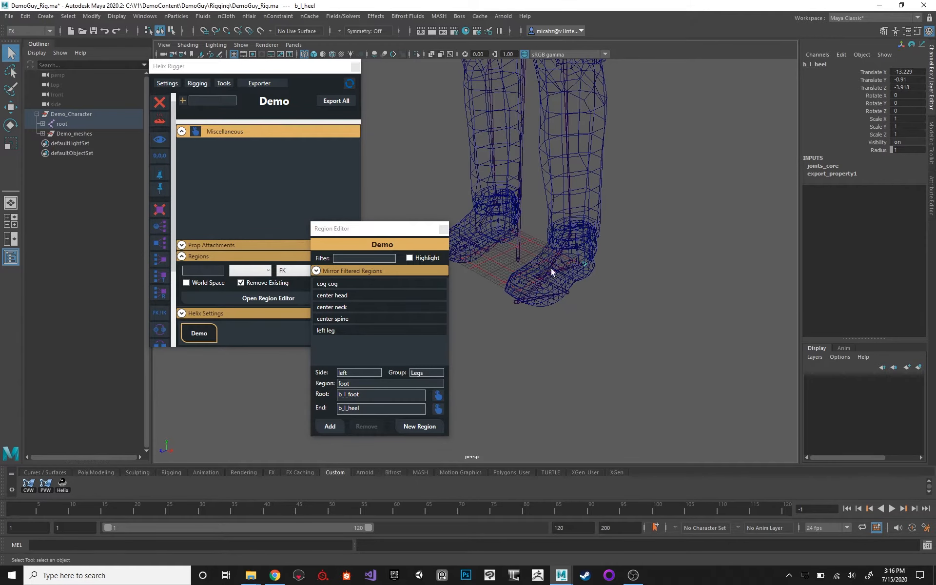
pyautogui.click(326, 426)
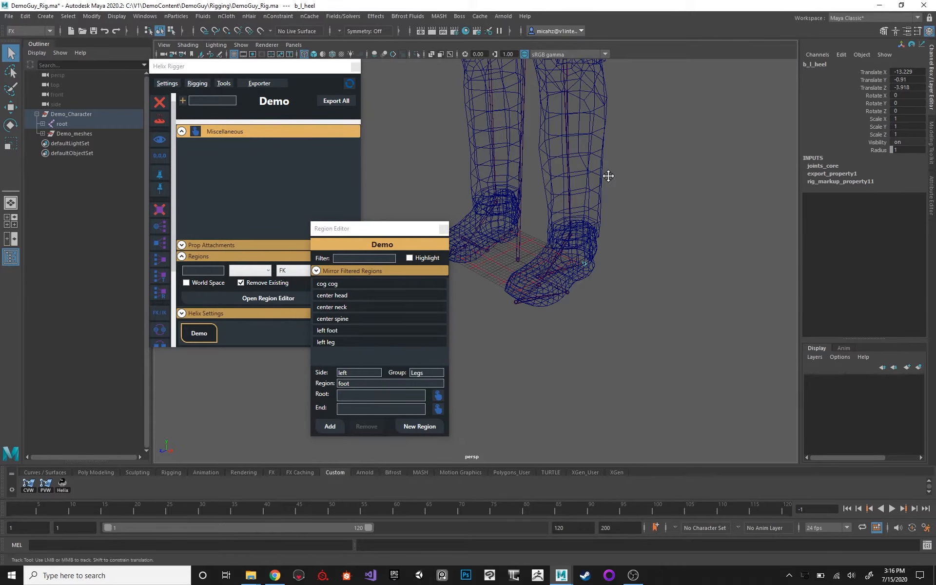
# Add a left region named fk_foot in group Legs, with b_l_foot as its root and b_l_ball as its end.
pyautogui.keyDown('alt'); pyautogui.moveTo(608, 177); pyautogui.dragTo(617, 212); pyautogui.keyUp('alt')
pyautogui.click(598, 250)
pyautogui.click(371, 383)
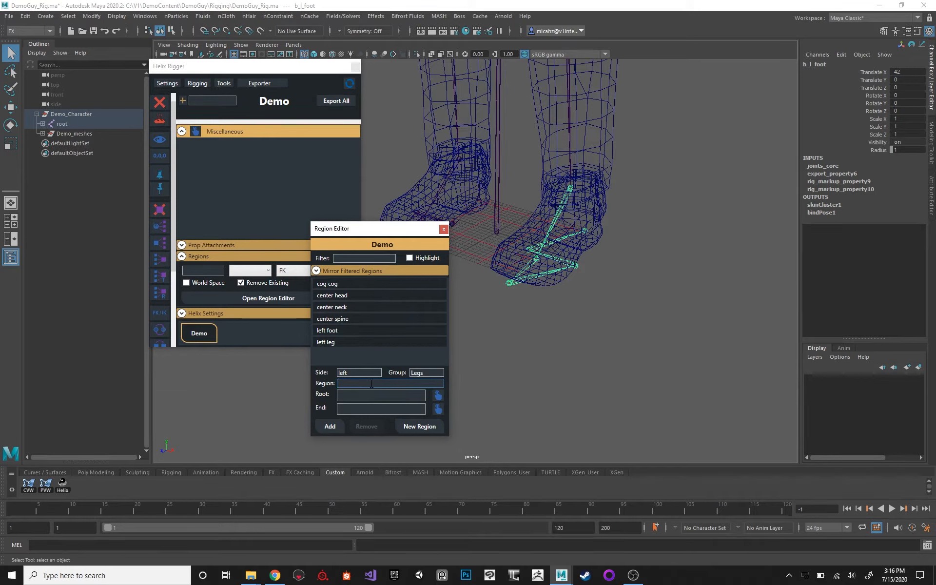
pyautogui.write('fk_foot')
pyautogui.moveTo(379, 384); pyautogui.dragTo(325, 379)
pyautogui.click(438, 395)
pyautogui.click(525, 264)
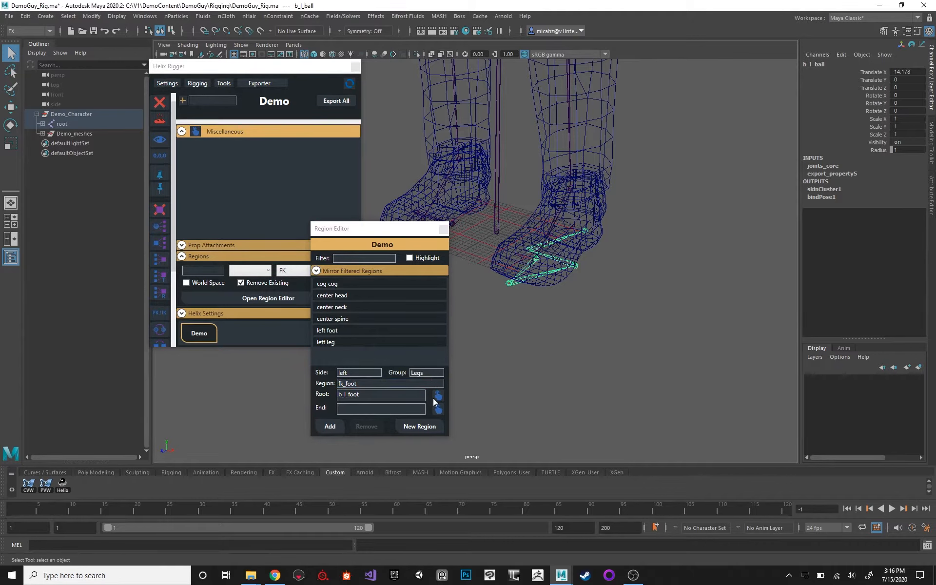
pyautogui.click(330, 426)
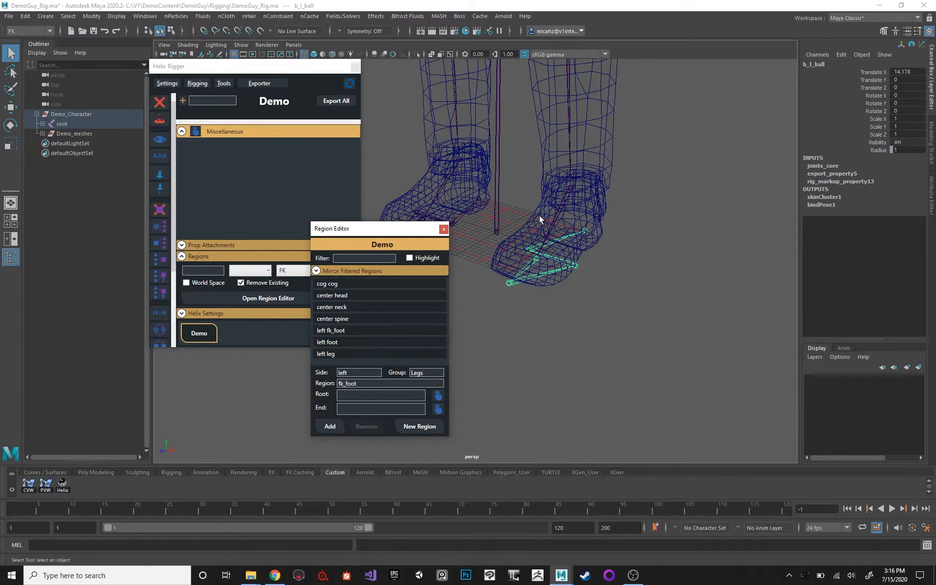
# Select the b_l_clavicle joint and add a left region named clavicle in group Arms for it.
pyautogui.click(559, 215)
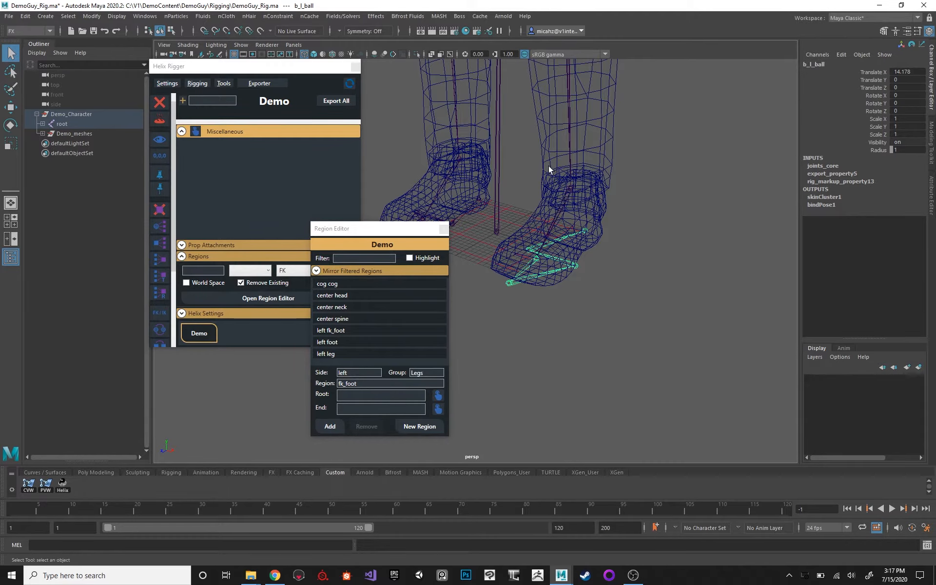
pyautogui.keyDown('alt'); pyautogui.moveTo(548, 165); pyautogui.dragTo(586, 191, button='middle'); pyautogui.keyUp('alt')
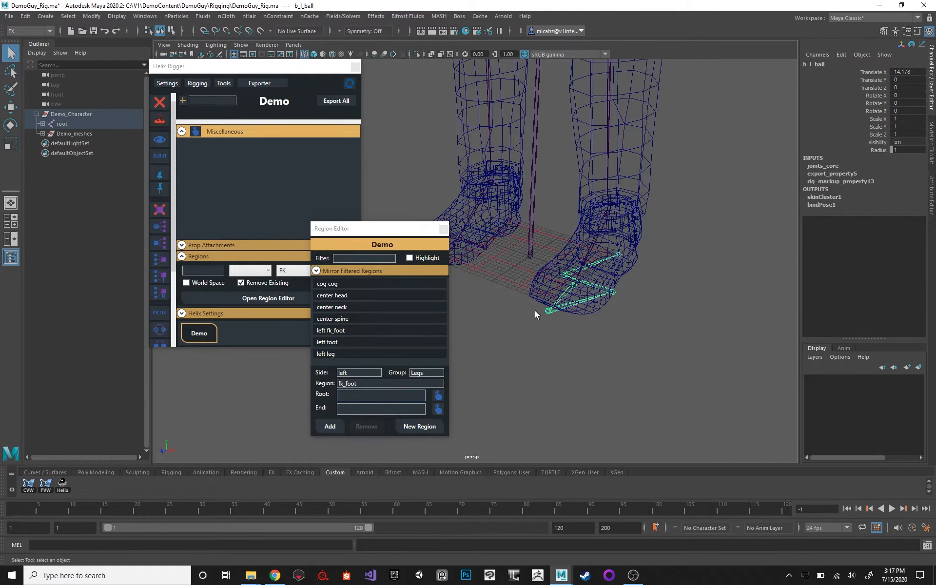
pyautogui.keyDown('alt'); pyautogui.moveTo(601, 203); pyautogui.dragTo(584, 177); pyautogui.keyUp('alt')
pyautogui.keyDown('alt'); pyautogui.moveTo(585, 174); pyautogui.dragTo(628, 230, button='middle'); pyautogui.keyUp('alt')
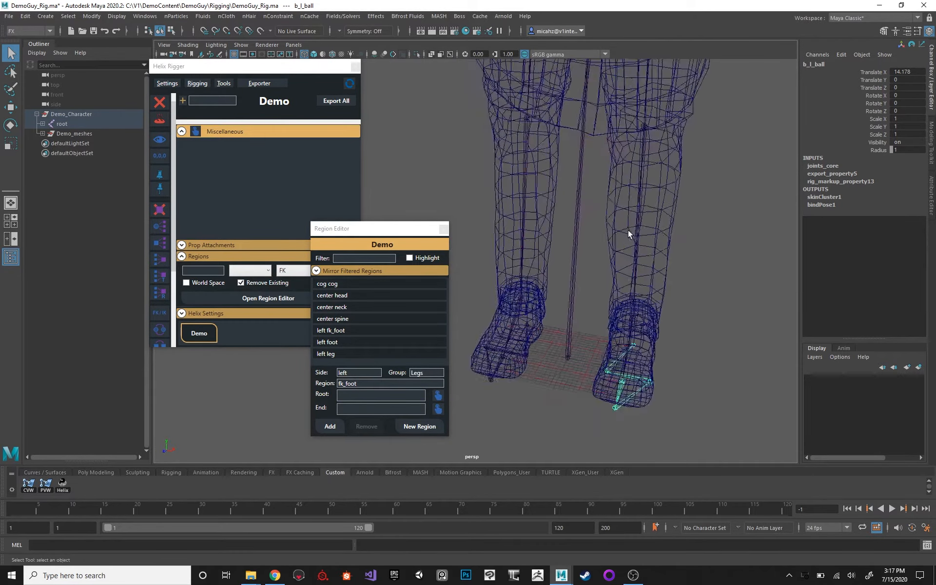
pyautogui.scroll(-2, 629, 214)
pyautogui.keyDown('alt'); pyautogui.moveTo(631, 142); pyautogui.dragTo(635, 192, button='middle'); pyautogui.keyUp('alt')
pyautogui.click(629, 189)
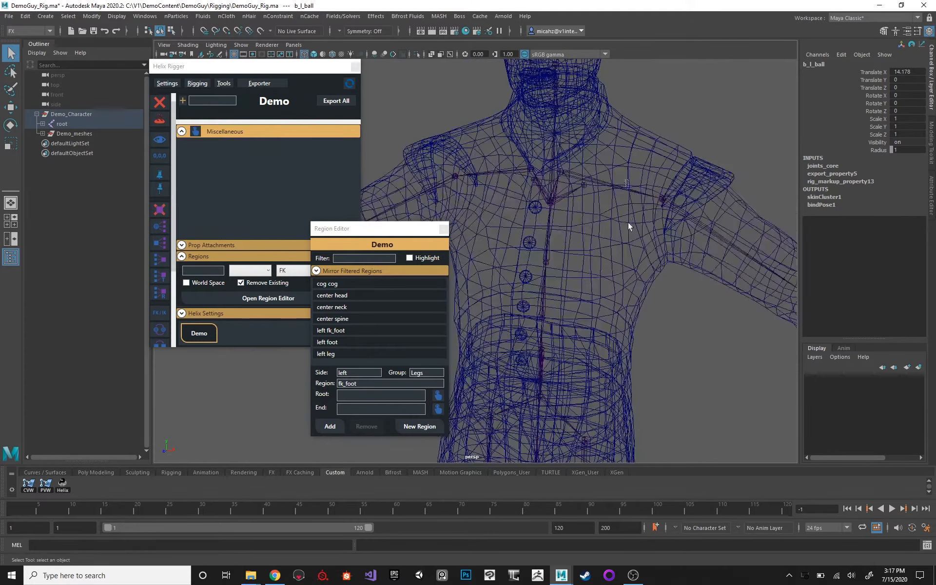
pyautogui.click(392, 383)
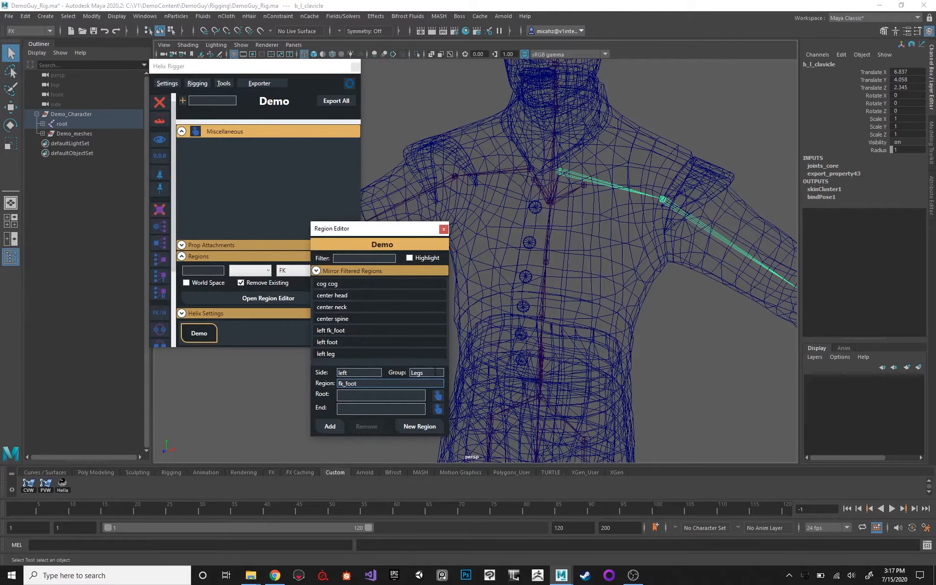
pyautogui.moveTo(430, 373); pyautogui.dragTo(287, 375)
pyautogui.write('Arms')
pyautogui.write('clavicle')
pyautogui.click(332, 425)
# Start a left region named arm in group Arms and assign the b_l_shoulder joint as its root.
pyautogui.click(676, 205)
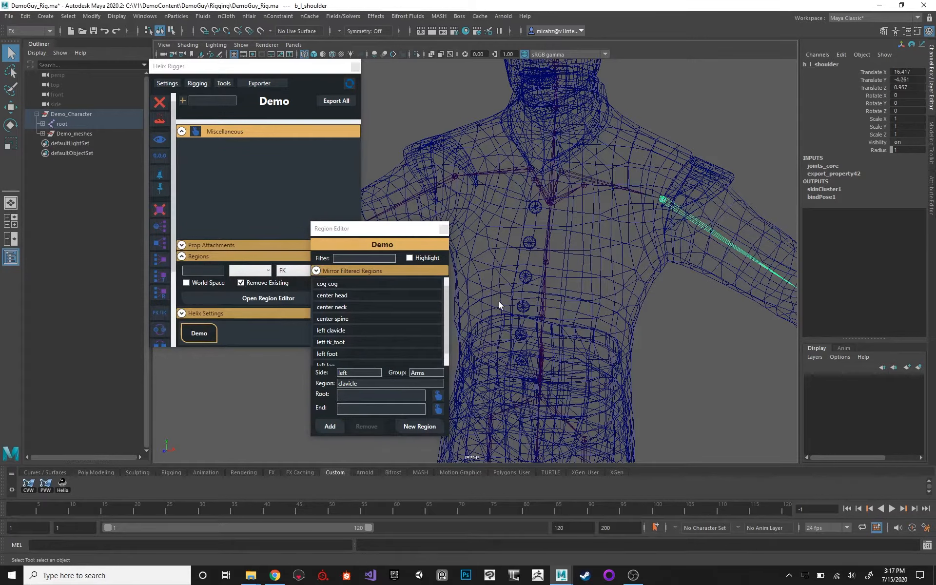
pyautogui.click(369, 396)
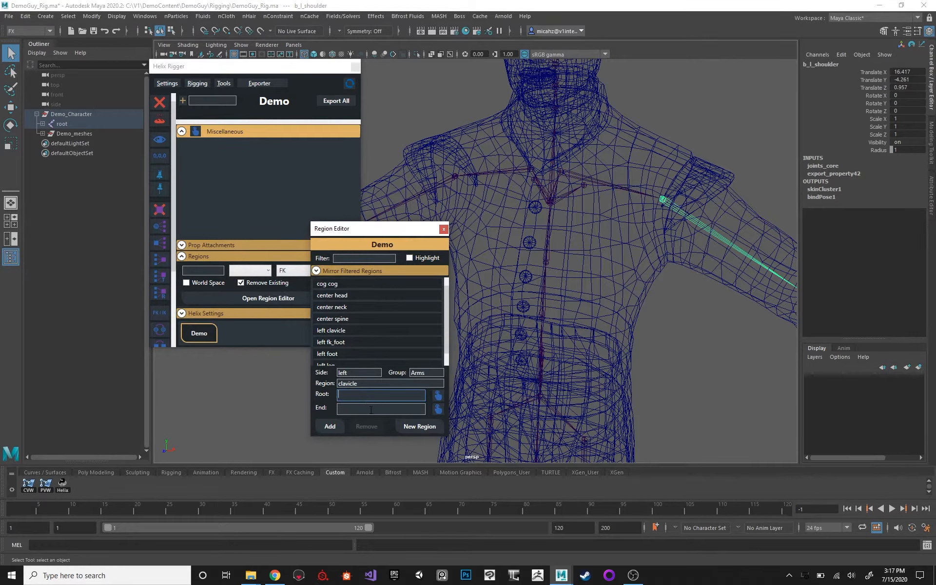
pyautogui.doubleClick(361, 383)
pyautogui.write('arm')
pyautogui.click(438, 396)
# Assign the b_l_hand joint at the left wrist as the arm region's end and add the region.
pyautogui.keyDown('alt'); pyautogui.moveTo(629, 222); pyautogui.dragTo(538, 154, button='middle'); pyautogui.keyUp('alt')
pyautogui.click(595, 167)
pyautogui.click(438, 408)
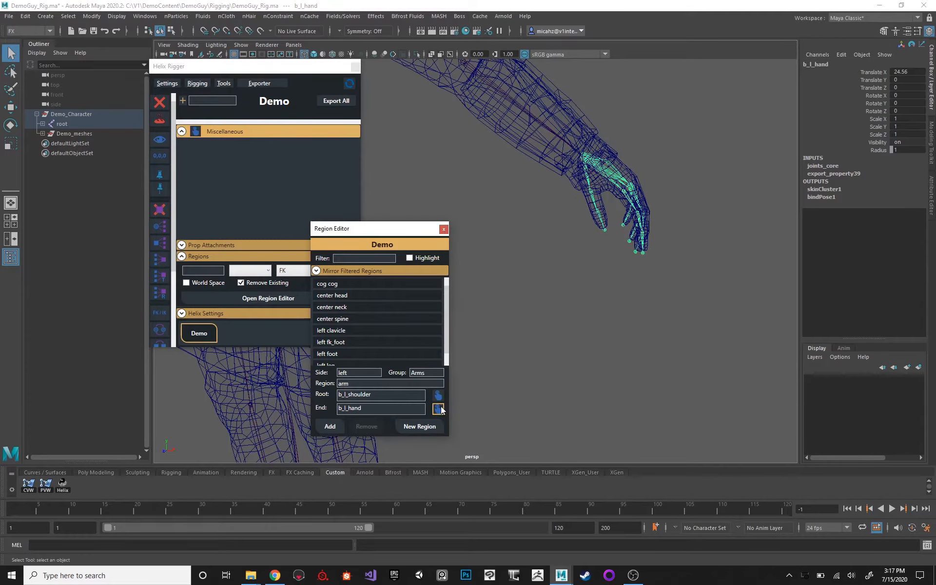
pyautogui.moveTo(547, 141)
pyautogui.keyDown('alt'); pyautogui.mouseDown(button='middle')
pyautogui.moveTo(560, 201)
pyautogui.moveTo(530, 216)
pyautogui.moveTo(585, 229)
pyautogui.mouseUp(button='middle'); pyautogui.keyUp('alt')
pyautogui.keyDown('alt'); pyautogui.moveTo(529, 188); pyautogui.dragTo(624, 222, button='middle'); pyautogui.keyUp('alt')
pyautogui.keyDown('alt'); pyautogui.moveTo(512, 207); pyautogui.dragTo(553, 204); pyautogui.keyUp('alt')
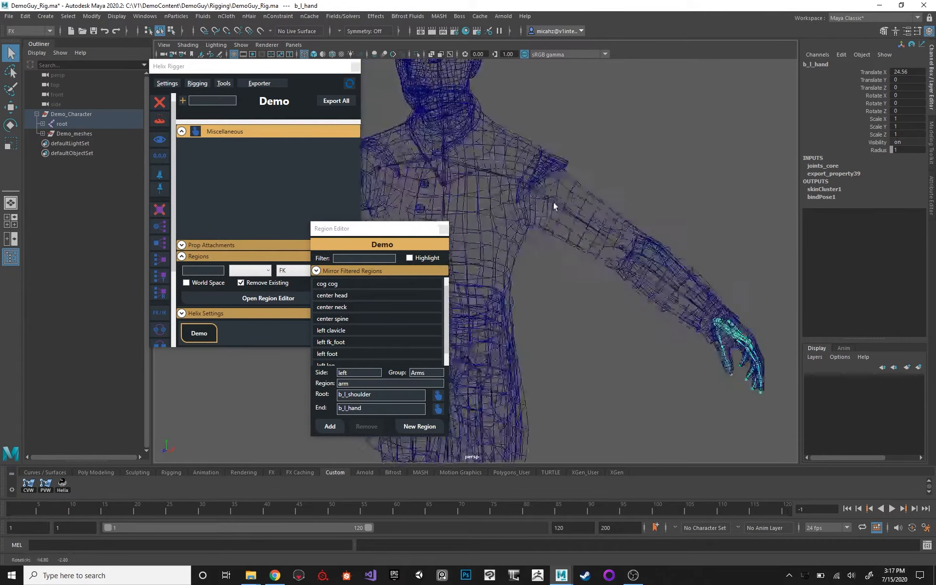
pyautogui.keyDown('alt'); pyautogui.moveTo(554, 204); pyautogui.dragTo(632, 161, button='middle'); pyautogui.keyUp('alt')
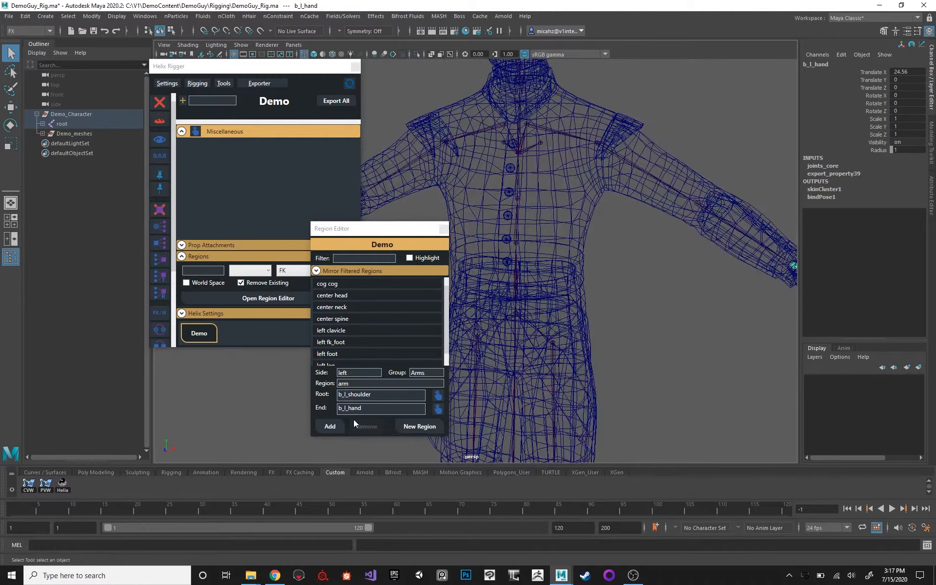
pyautogui.click(330, 426)
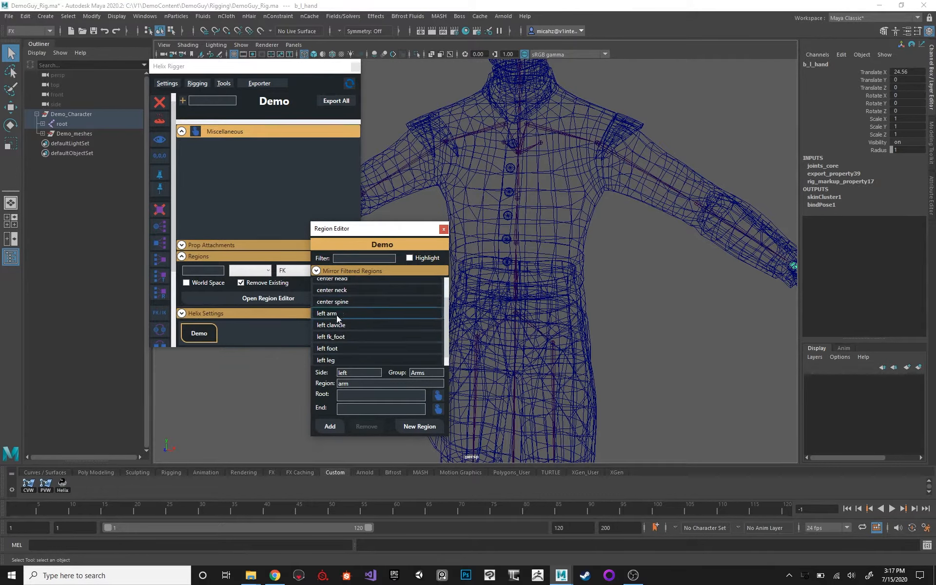
# Set the region mirroring to replace left with right and _l_ with _r_, and mirror the regions.
pyautogui.click(324, 271)
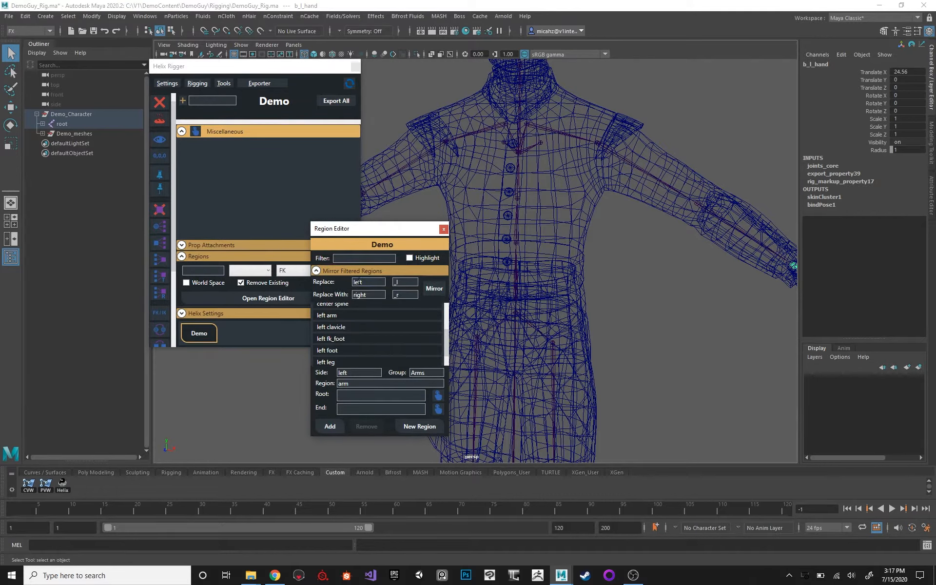
pyautogui.click(401, 283)
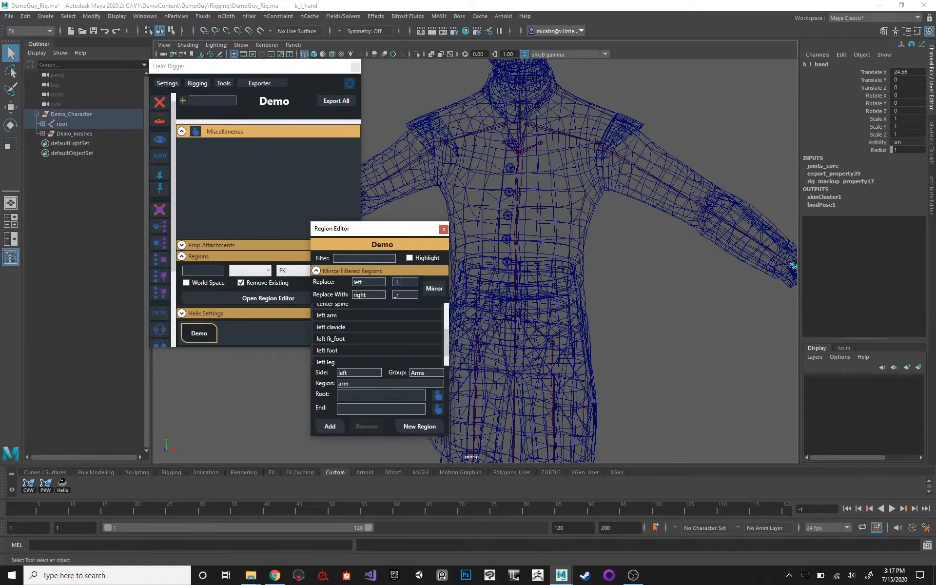
pyautogui.click(409, 295)
pyautogui.write('_')
pyautogui.moveTo(403, 282); pyautogui.dragTo(391, 282)
pyautogui.doubleClick(407, 295)
pyautogui.click(407, 297)
pyautogui.moveTo(366, 282); pyautogui.dragTo(338, 283)
pyautogui.doubleClick(358, 293)
pyautogui.scroll(3, 341, 327)
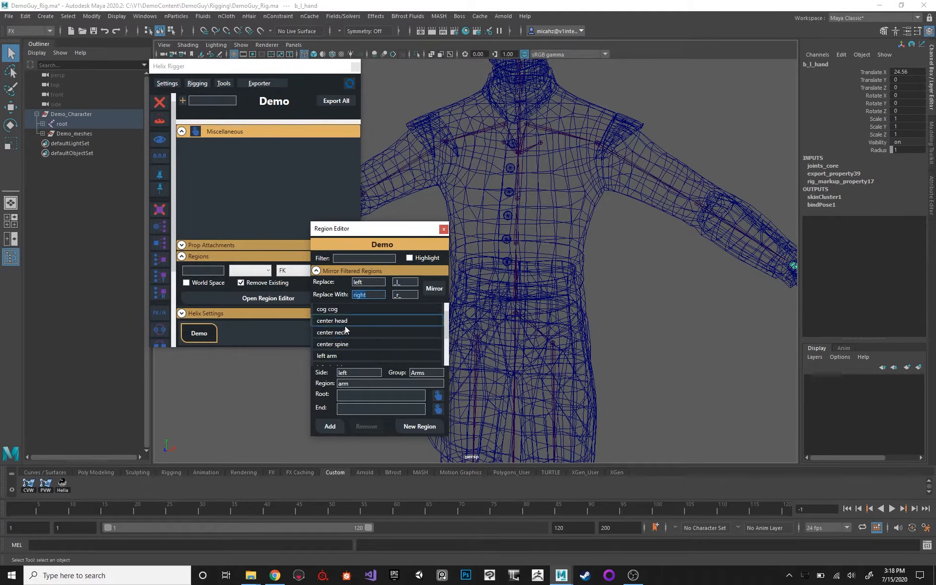
pyautogui.click(439, 288)
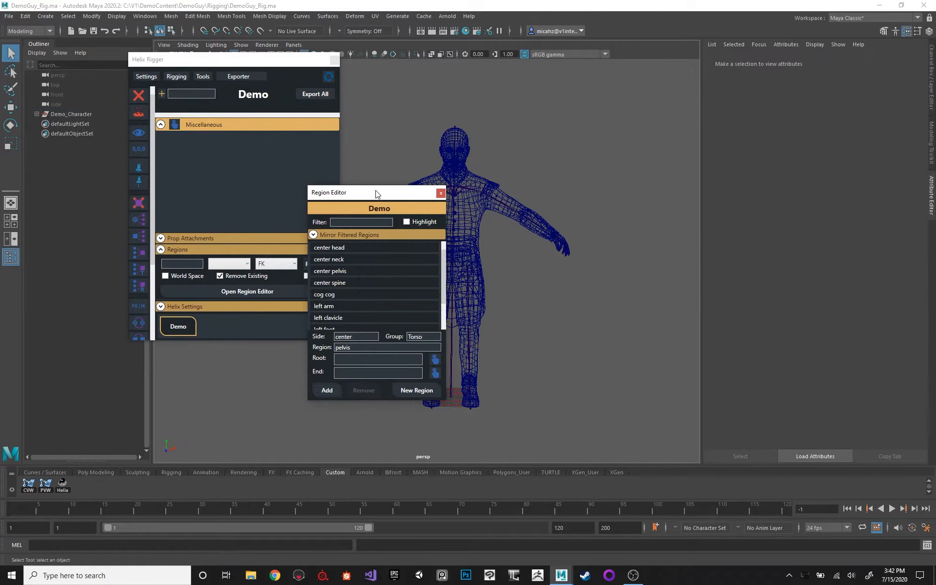
# Change the mirror options' joint name replacement to swap _l_ for _r_.
pyautogui.click(327, 234)
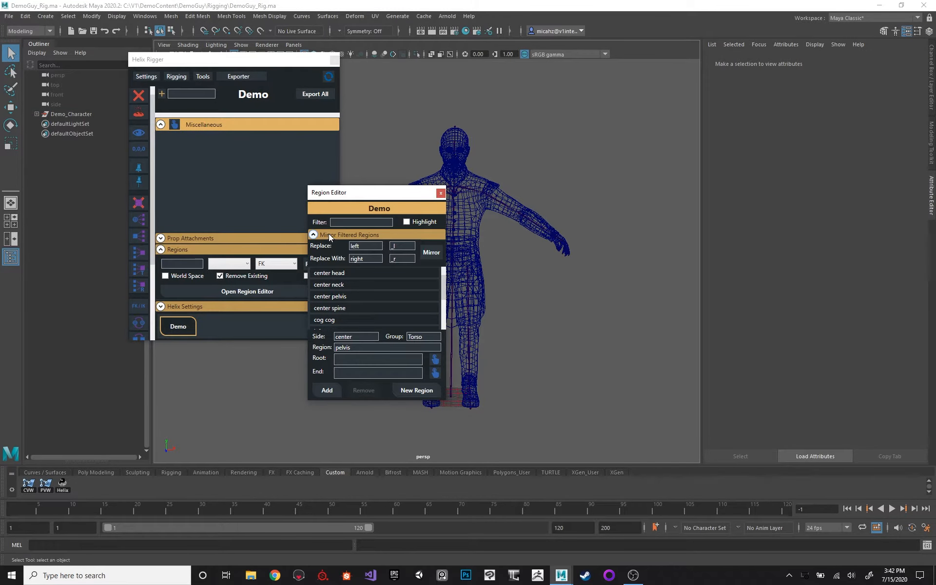
pyautogui.doubleClick(407, 248)
pyautogui.click(355, 221)
pyautogui.moveTo(354, 199); pyautogui.dragTo(365, 199)
pyautogui.click(370, 234)
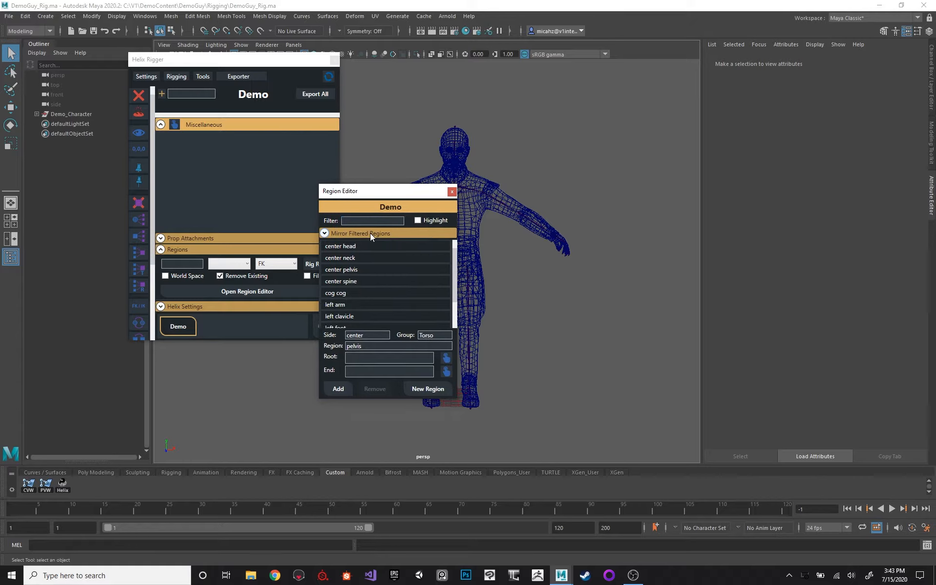
pyautogui.click(369, 233)
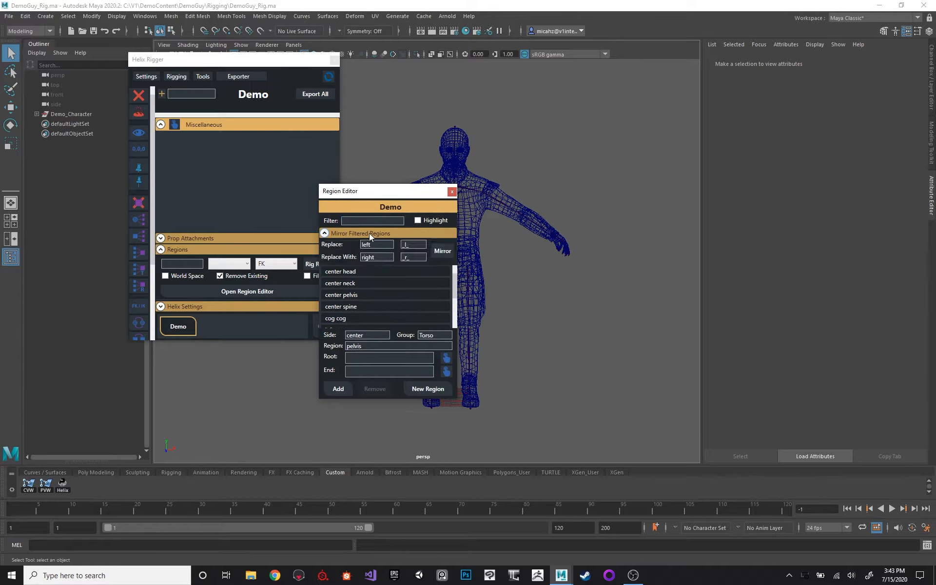
pyautogui.click(372, 232)
# Filter the region list by left and show the mirror options for the filtered regions.
pyautogui.click(369, 221)
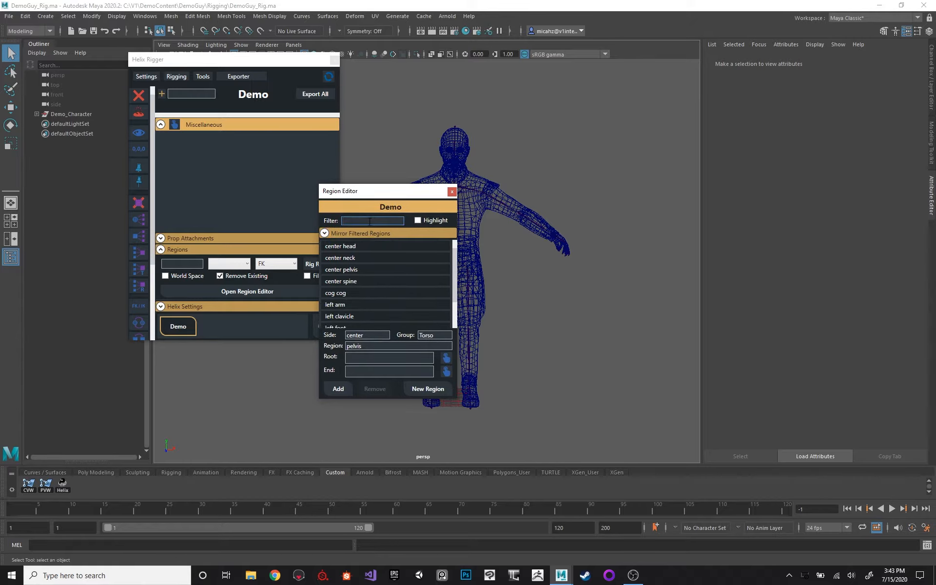
pyautogui.write('left')
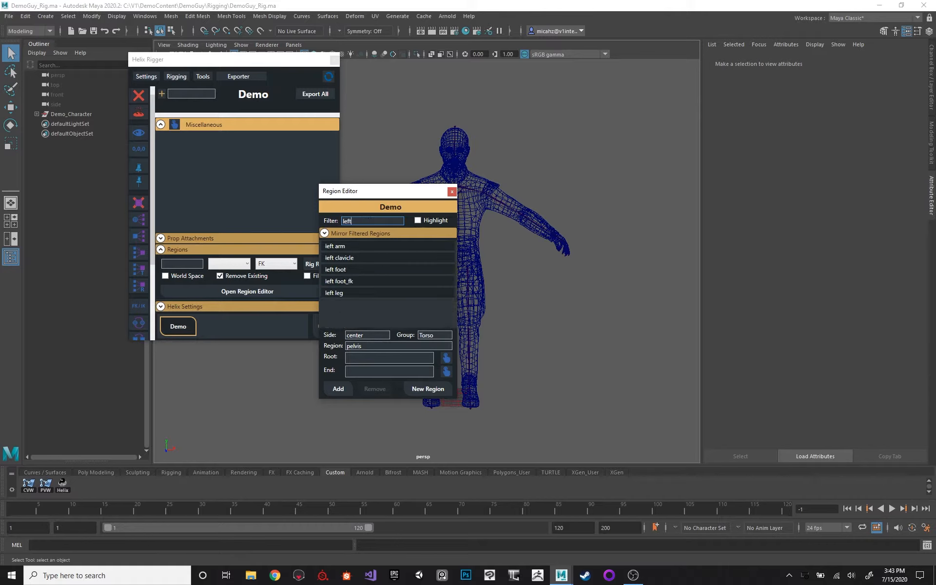
pyautogui.click(376, 234)
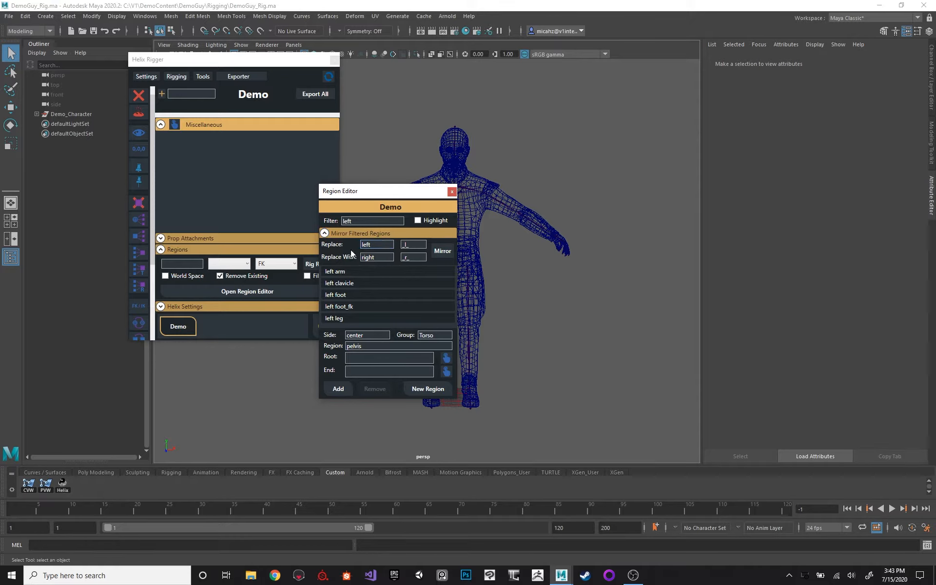
# Filter the region list by right, clear the filter, and look through the full list of regions.
pyautogui.doubleClick(355, 220)
pyautogui.write('right')
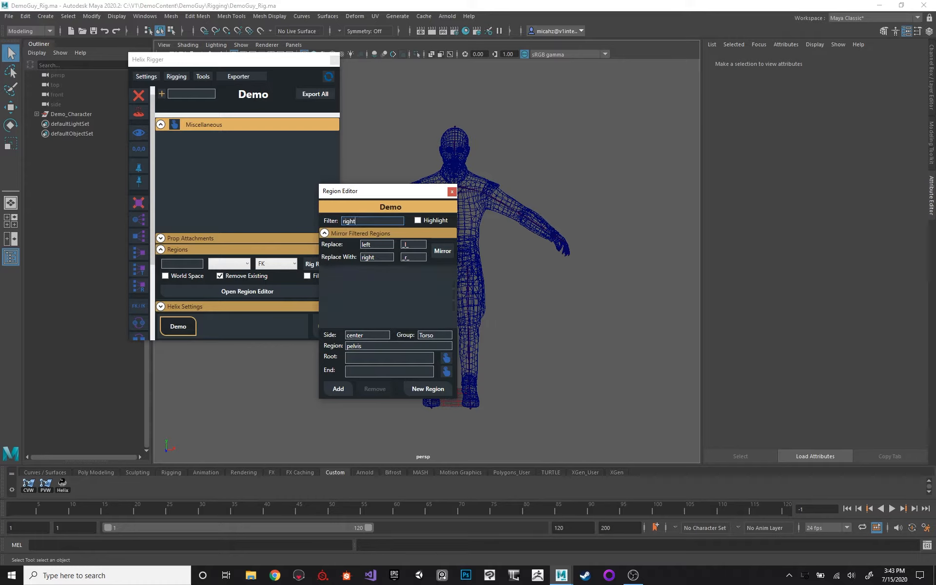
pyautogui.press('BackSpace')
pyautogui.press('BackSpace')
pyautogui.press('BackSpace')
pyautogui.press('BackSpace')
pyautogui.press('BackSpace')
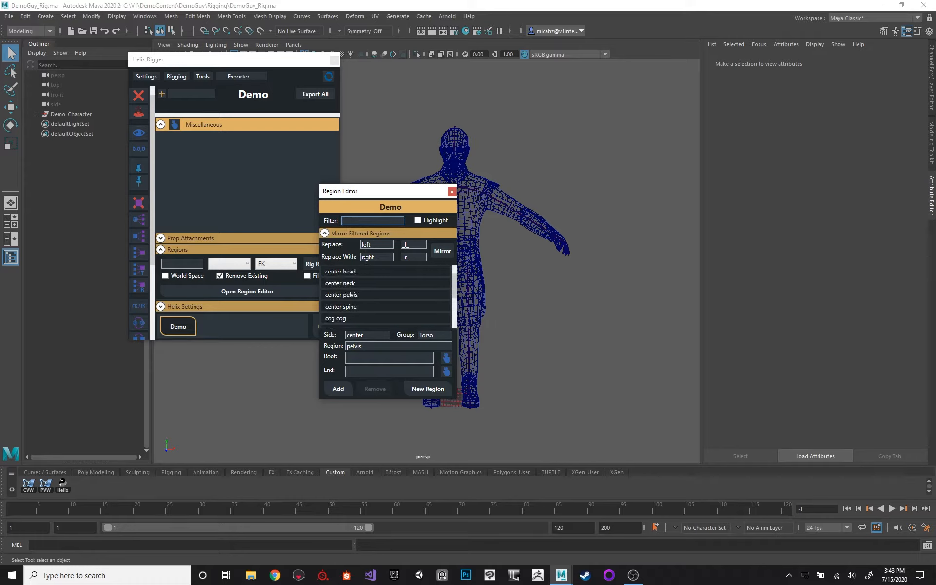
pyautogui.scroll(-4, 343, 271)
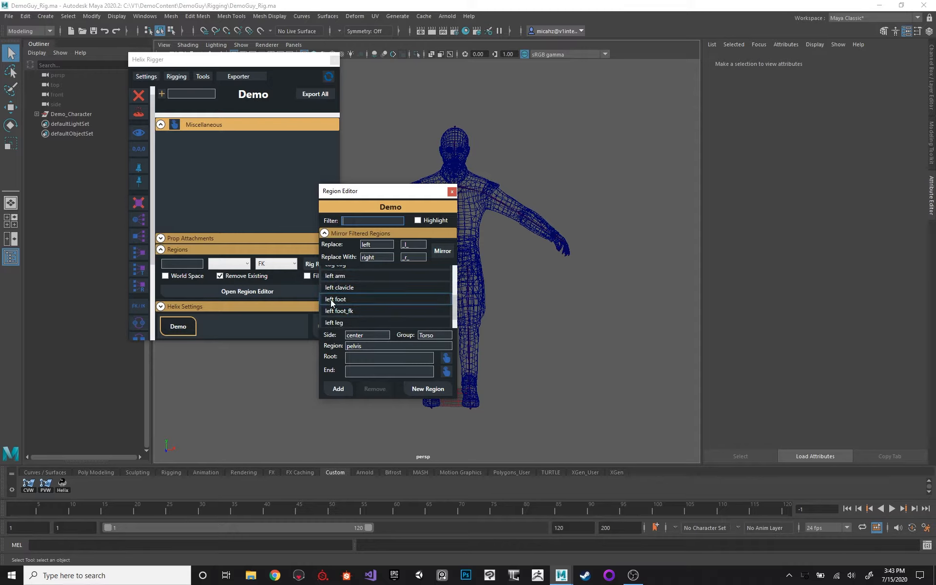
pyautogui.scroll(4, 330, 299)
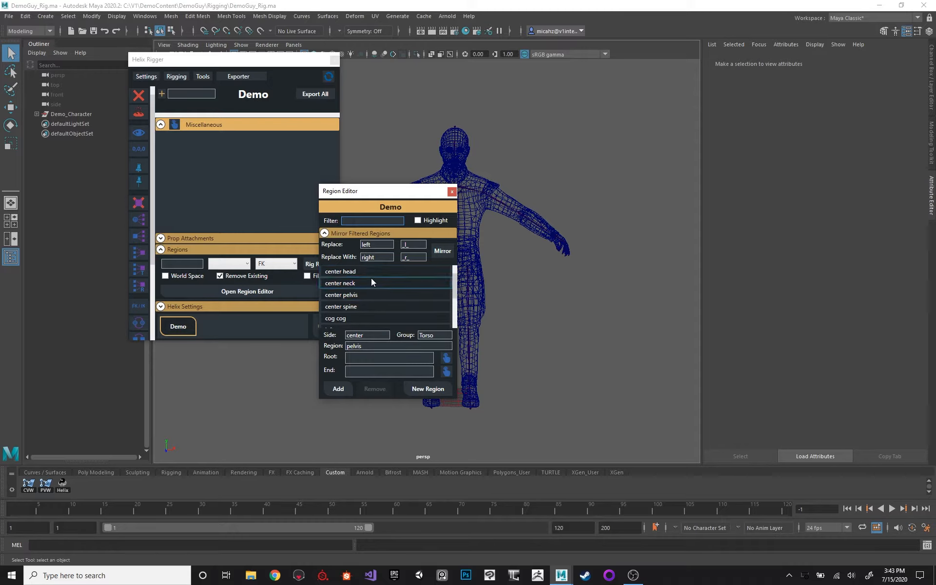
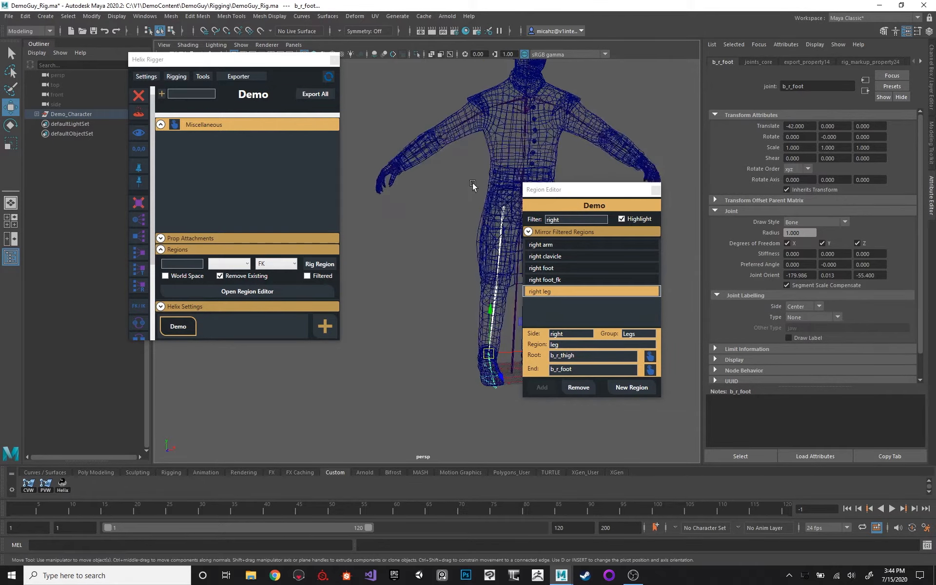
# Turn off region highlighting and clear the right filter before closing the Region Editor.
pyautogui.keyDown('alt'); pyautogui.moveTo(447, 149); pyautogui.dragTo(466, 153, button='right'); pyautogui.keyUp('alt')
pyautogui.keyDown('alt'); pyautogui.moveTo(466, 153); pyautogui.dragTo(476, 179, button='middle'); pyautogui.keyUp('alt')
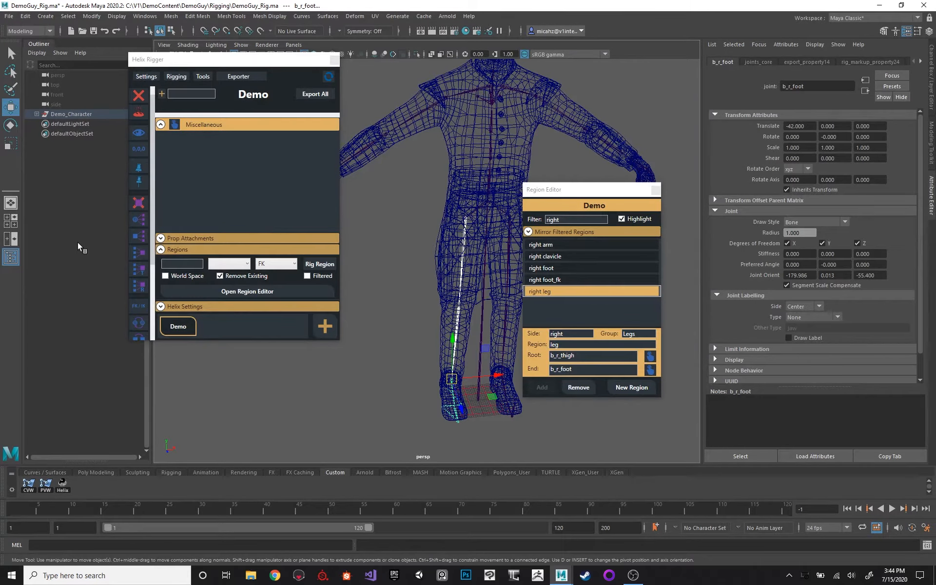
pyautogui.press('f')
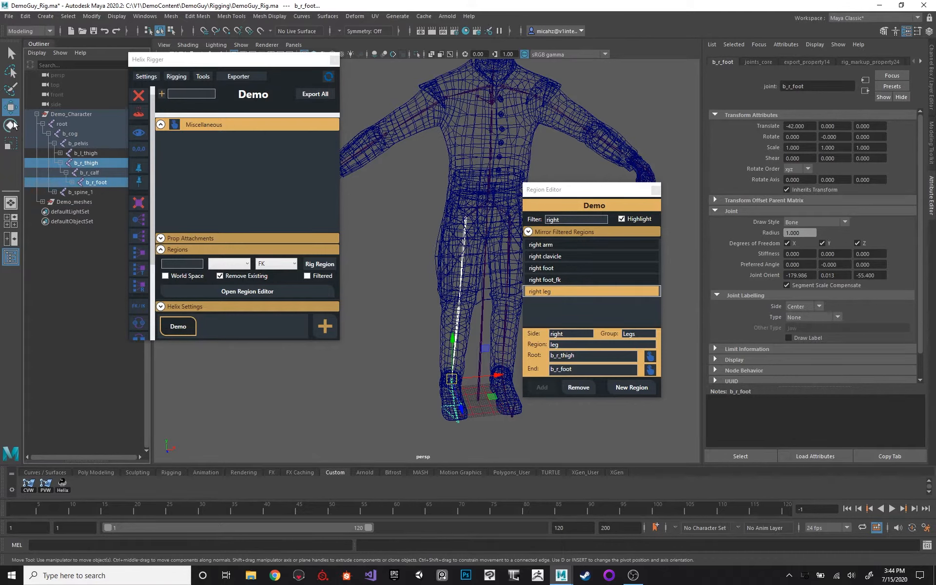
pyautogui.click(37, 114)
pyautogui.keyDown('alt'); pyautogui.moveTo(445, 124); pyautogui.dragTo(450, 134, button='middle'); pyautogui.keyUp('alt')
pyautogui.click(621, 220)
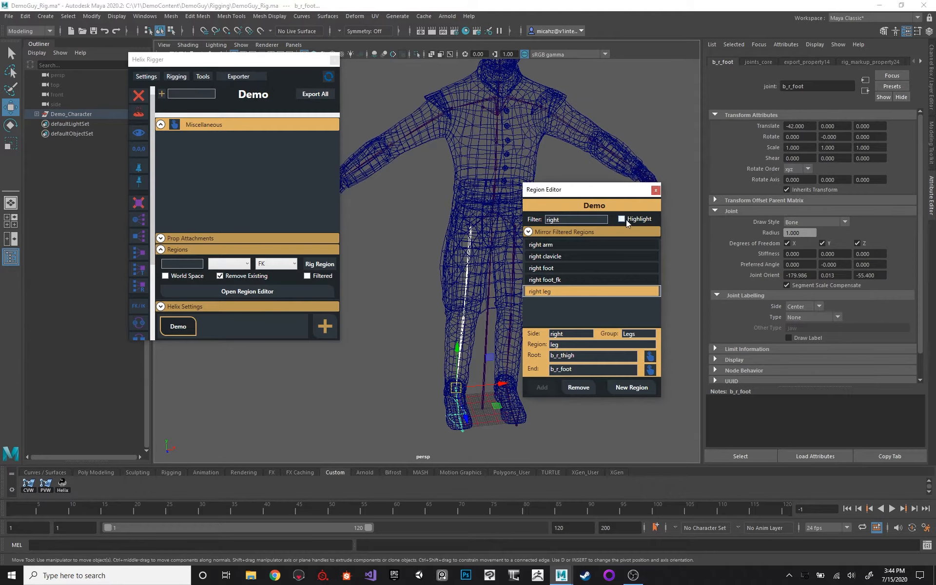
pyautogui.press('BackSpace')
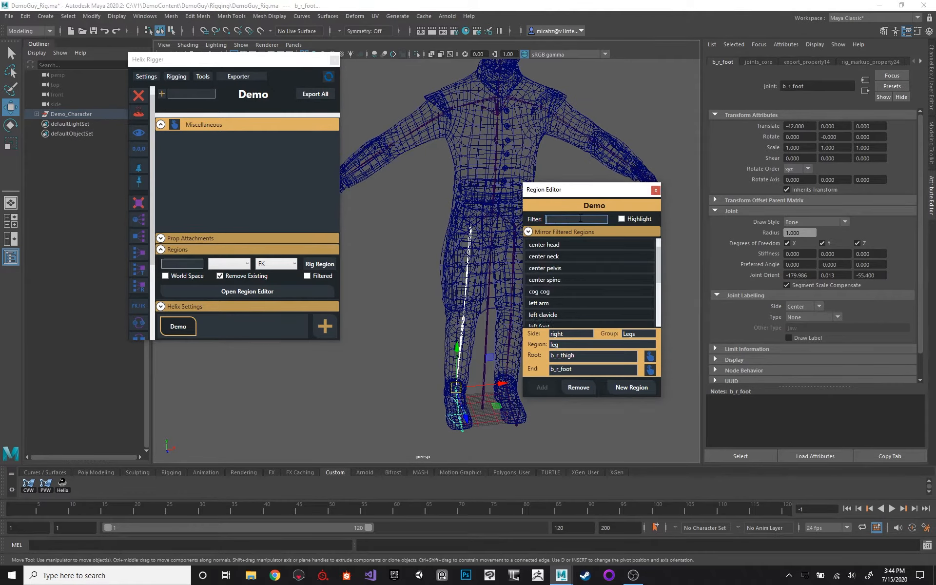
pyautogui.click(655, 190)
# Move the Helix Rigger window away from the character and show the model in shaded display.
pyautogui.moveTo(253, 72); pyautogui.dragTo(235, 92)
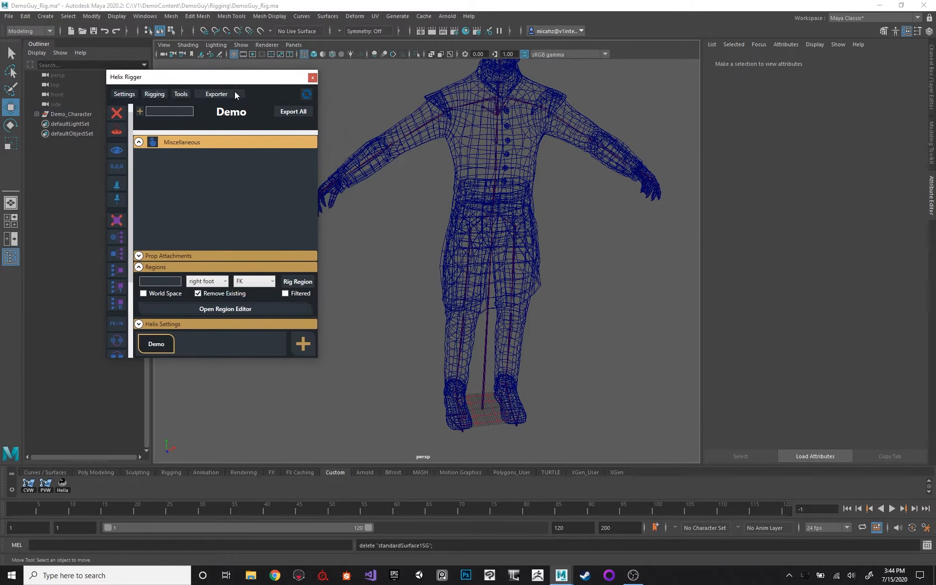
pyautogui.keyDown('alt'); pyautogui.moveTo(377, 97); pyautogui.dragTo(401, 122, button='middle'); pyautogui.keyUp('alt')
pyautogui.keyDown('alt'); pyautogui.moveTo(400, 122); pyautogui.dragTo(333, 120, button='right'); pyautogui.keyUp('alt')
pyautogui.moveTo(413, 105)
pyautogui.keyDown('alt'); pyautogui.mouseDown(button='middle')
pyautogui.moveTo(382, 131)
pyautogui.moveTo(411, 103)
pyautogui.mouseUp(button='middle'); pyautogui.keyUp('alt')
pyautogui.press('5')
pyautogui.keyDown('alt'); pyautogui.moveTo(411, 103); pyautogui.dragTo(424, 122, button='right'); pyautogui.keyUp('alt')
pyautogui.keyDown('alt'); pyautogui.moveTo(424, 121); pyautogui.dragTo(474, 125, button='middle'); pyautogui.keyUp('alt')
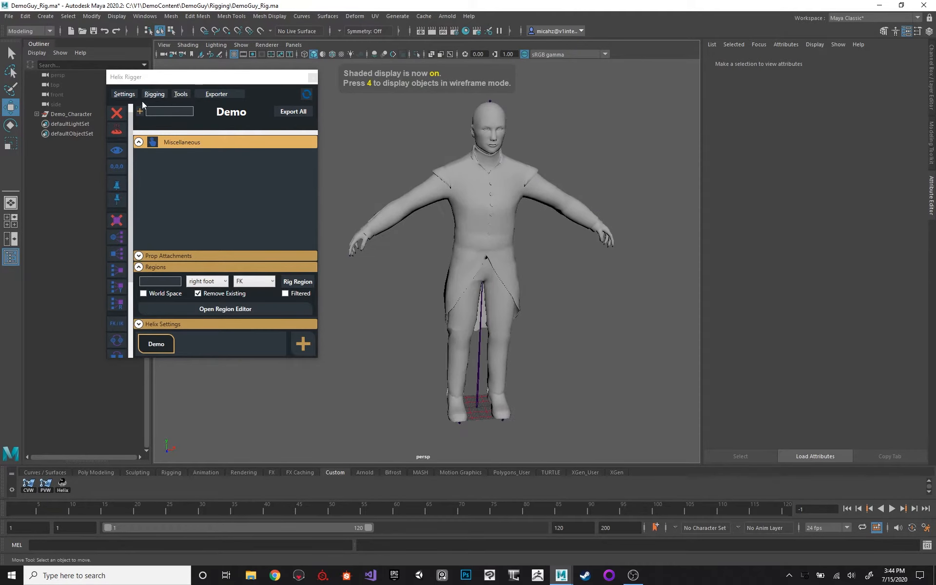
pyautogui.click(126, 94)
pyautogui.moveTo(105, 130)
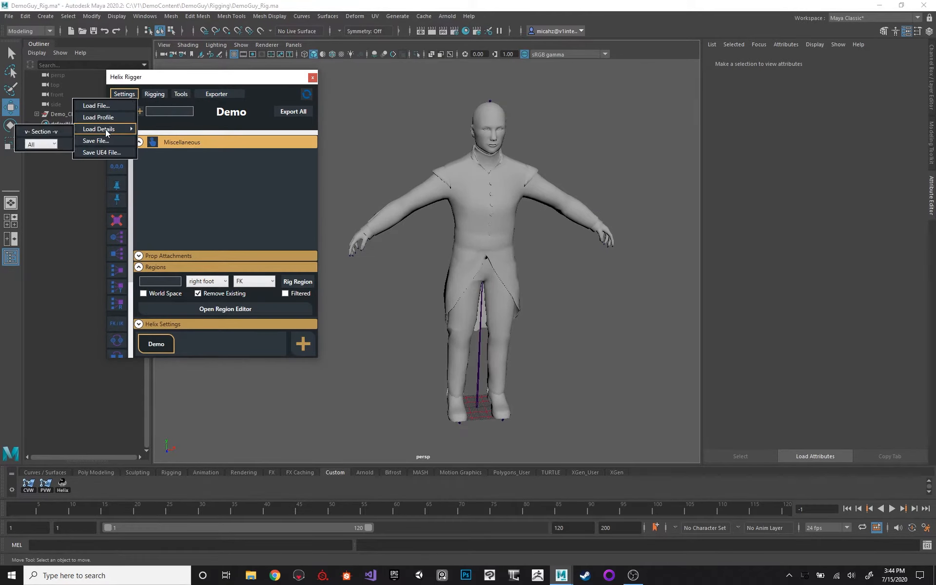
pyautogui.click(123, 92)
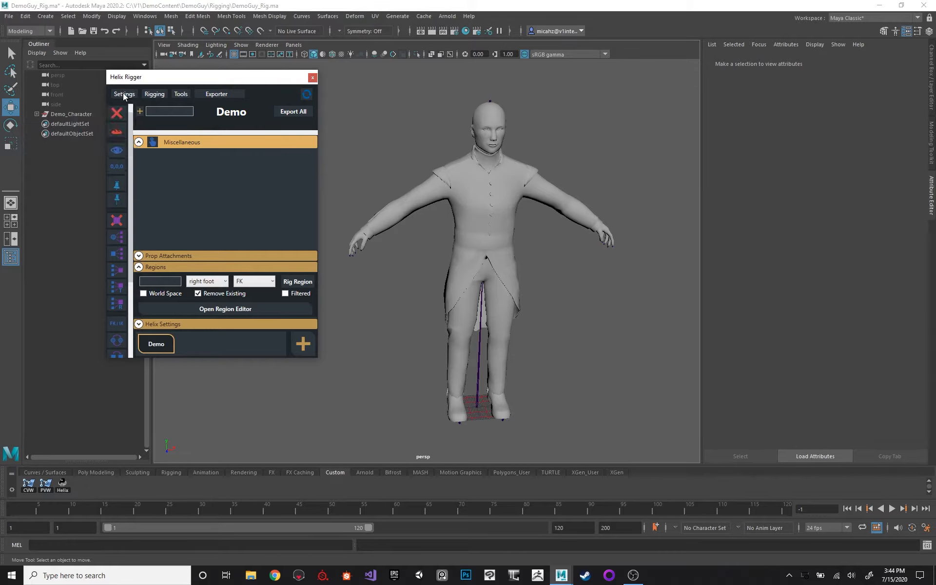
# Switch the viewport to wireframe display and select the skeleton's root joint.
pyautogui.click(469, 298)
pyautogui.press('4')
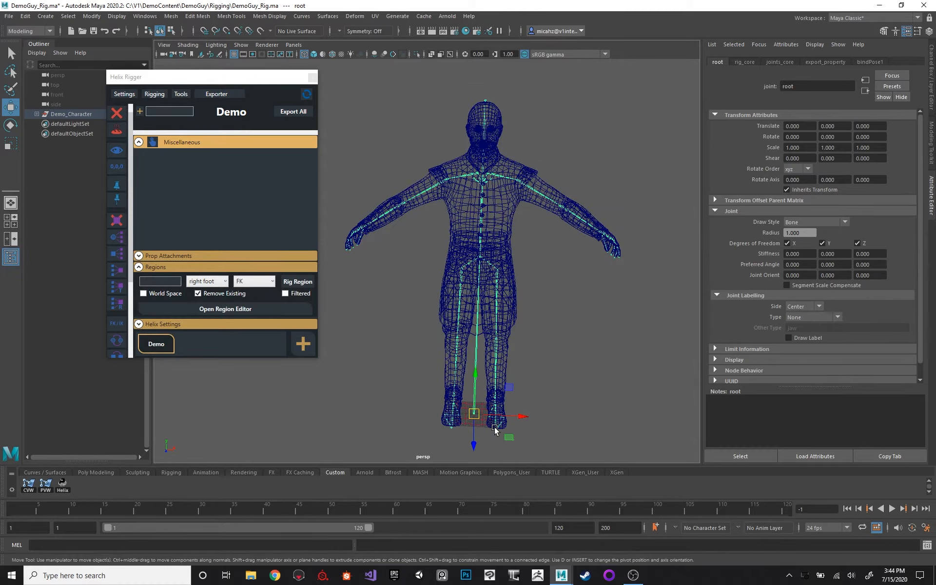
pyautogui.click(498, 302)
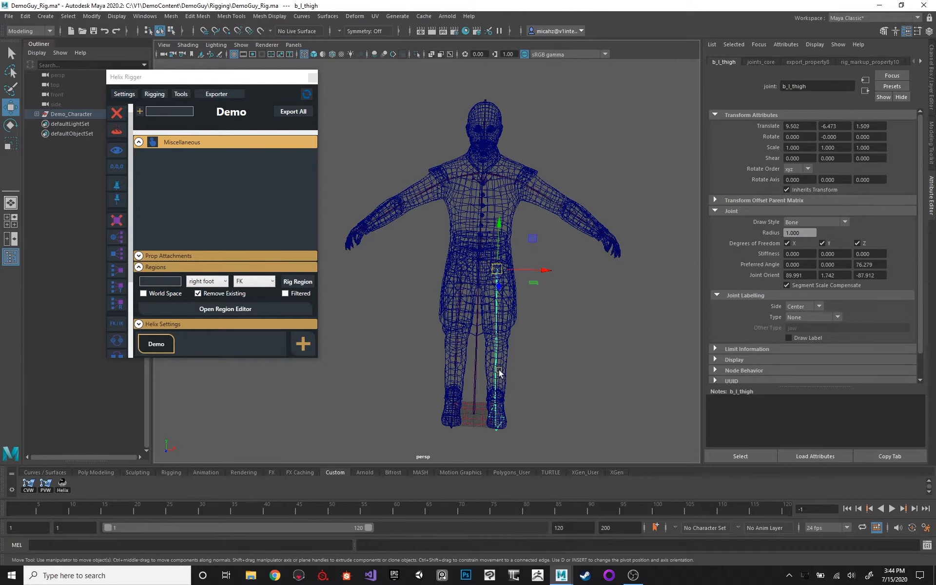
pyautogui.click(475, 295)
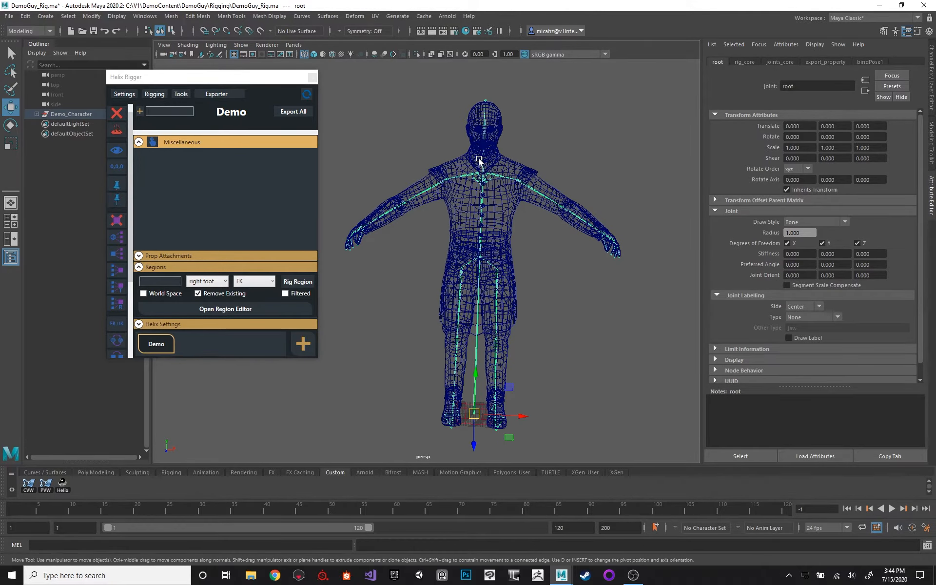
pyautogui.keyDown('alt'); pyautogui.moveTo(479, 161); pyautogui.dragTo(507, 154); pyautogui.keyUp('alt')
pyautogui.keyDown('alt'); pyautogui.moveTo(510, 204); pyautogui.dragTo(492, 187); pyautogui.keyUp('alt')
# Save the character settings as the JSON file settings_demo in the DemoGuy Rigging folder.
pyautogui.click(124, 94)
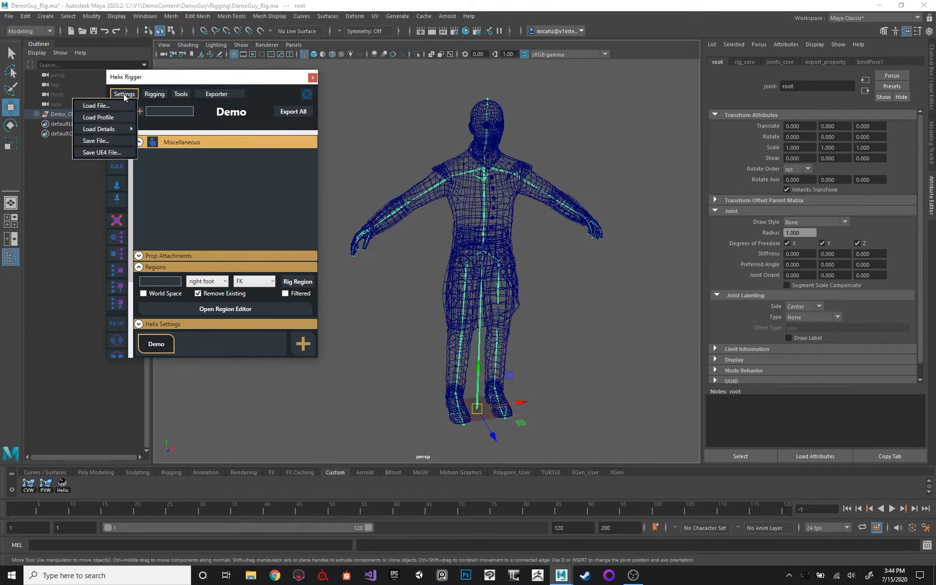
pyautogui.click(98, 141)
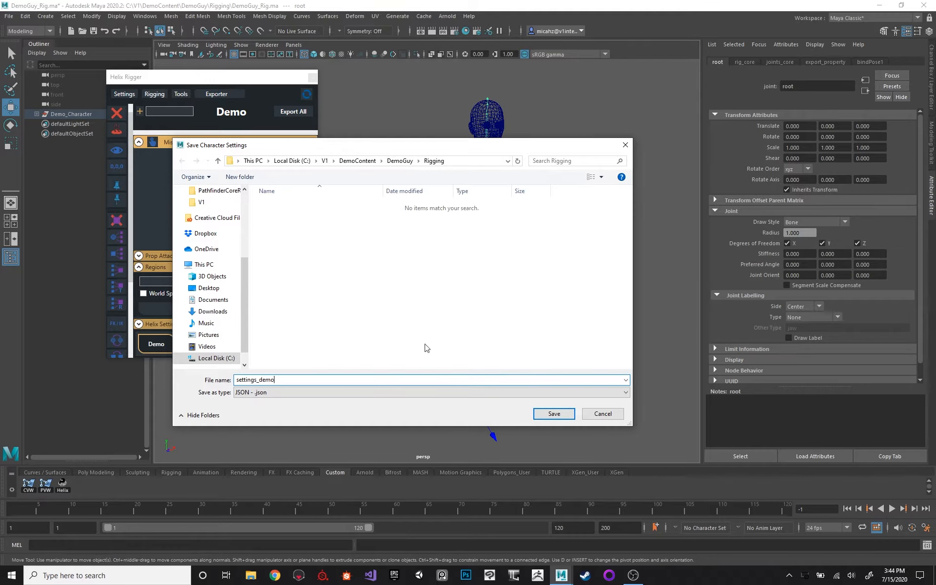
pyautogui.click(553, 414)
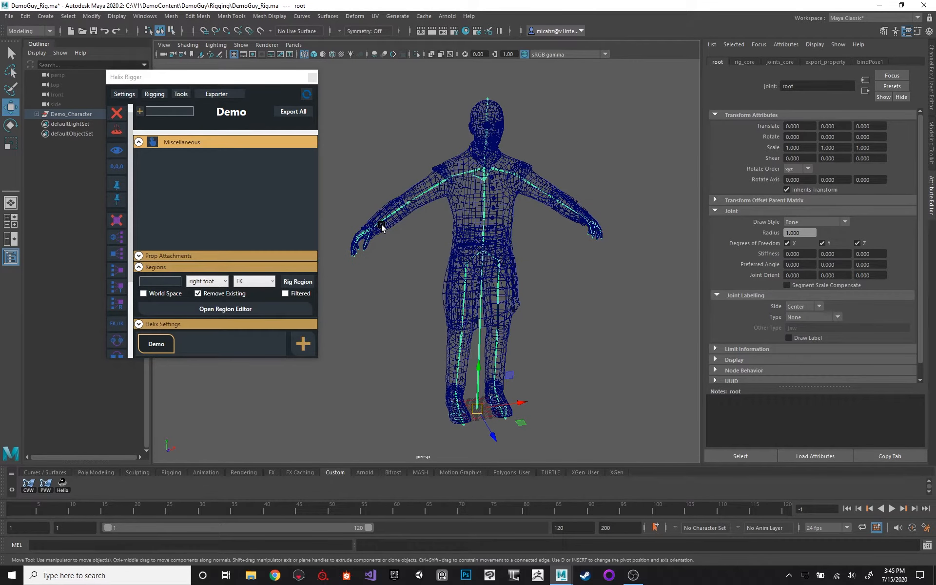
# Return the viewport to shaded display with the whole character in view.
pyautogui.moveTo(498, 190)
pyautogui.keyDown('alt'); pyautogui.mouseDown()
pyautogui.moveTo(523, 201)
pyautogui.moveTo(474, 215)
pyautogui.moveTo(536, 194)
pyautogui.mouseUp(); pyautogui.keyUp('alt')
pyautogui.press('5')
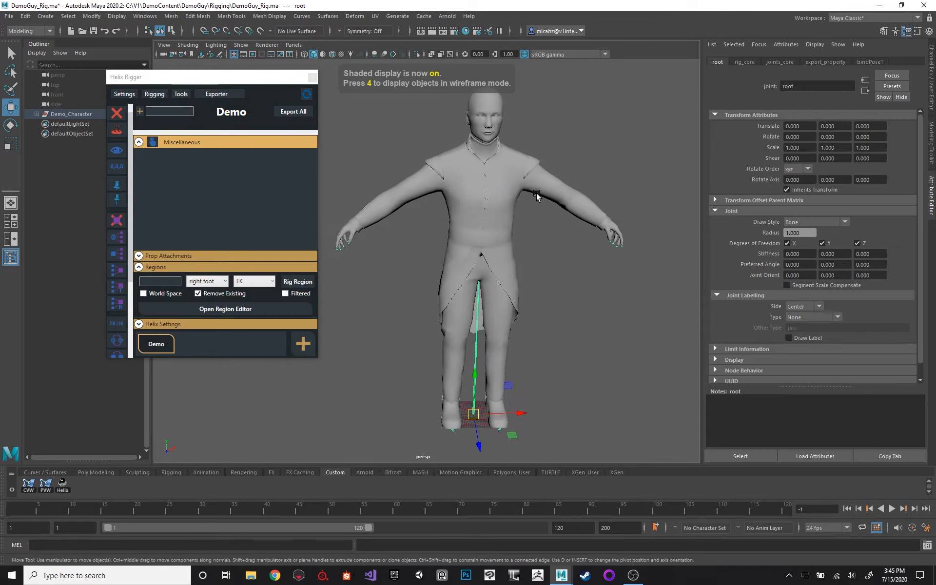
pyautogui.moveTo(537, 194)
pyautogui.keyDown('alt'); pyautogui.mouseDown(button='right')
pyautogui.moveTo(559, 217)
pyautogui.moveTo(536, 221)
pyautogui.moveTo(551, 253)
pyautogui.moveTo(525, 244)
pyautogui.moveTo(551, 225)
pyautogui.mouseUp(button='right'); pyautogui.keyUp('alt')
# In File Explorer, browse to V1\DemoContent\DemoGuy\Rigging and open settings_demo in Notepad++.
pyautogui.press('super+e')
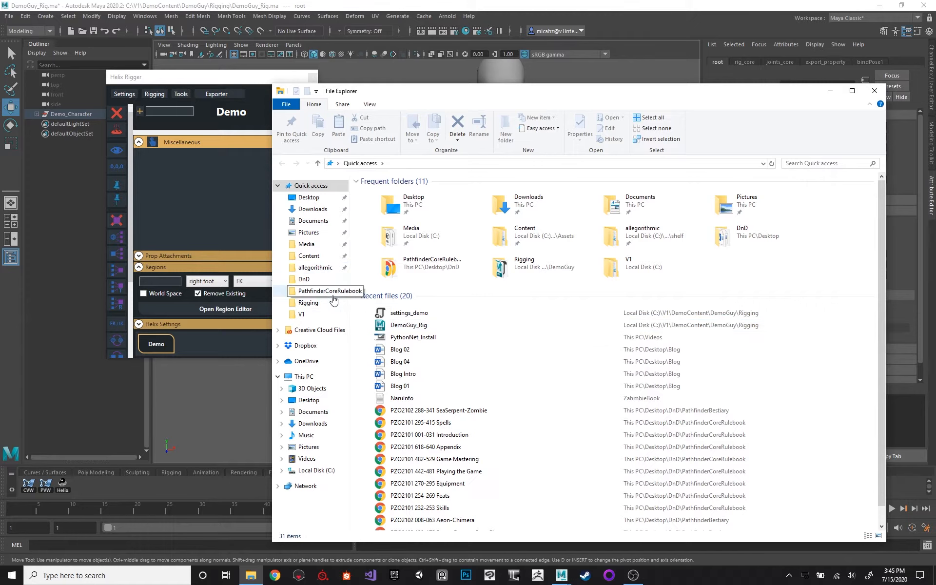
pyautogui.click(302, 313)
pyautogui.doubleClick(408, 193)
pyautogui.doubleClick(414, 193)
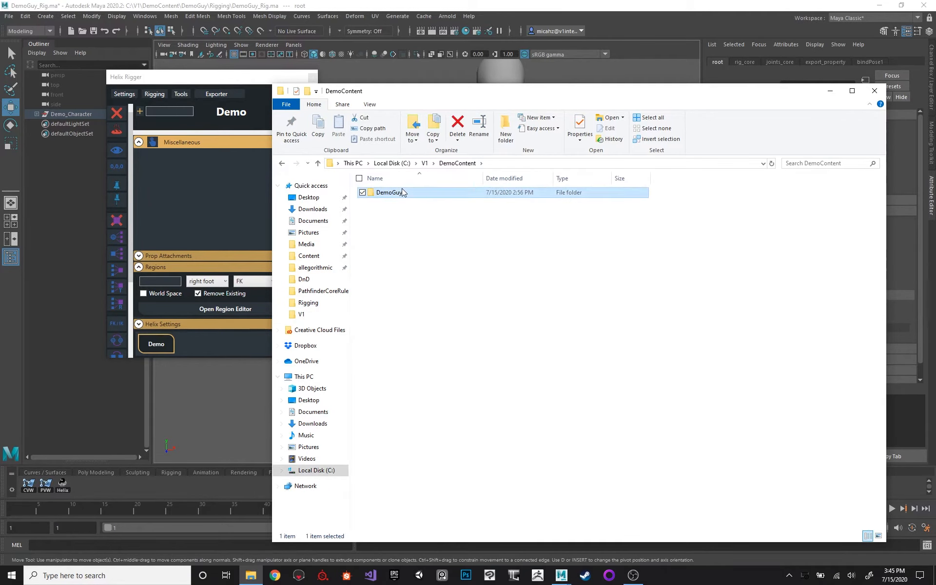
pyautogui.click(420, 195)
pyautogui.doubleClick(420, 195)
pyautogui.click(409, 203)
pyautogui.rightClick(414, 202)
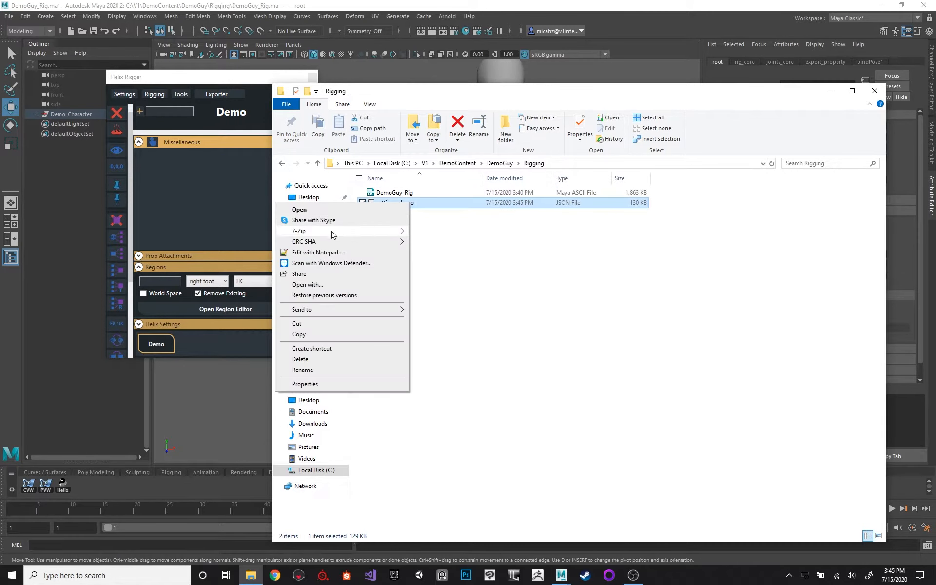
pyautogui.click(317, 254)
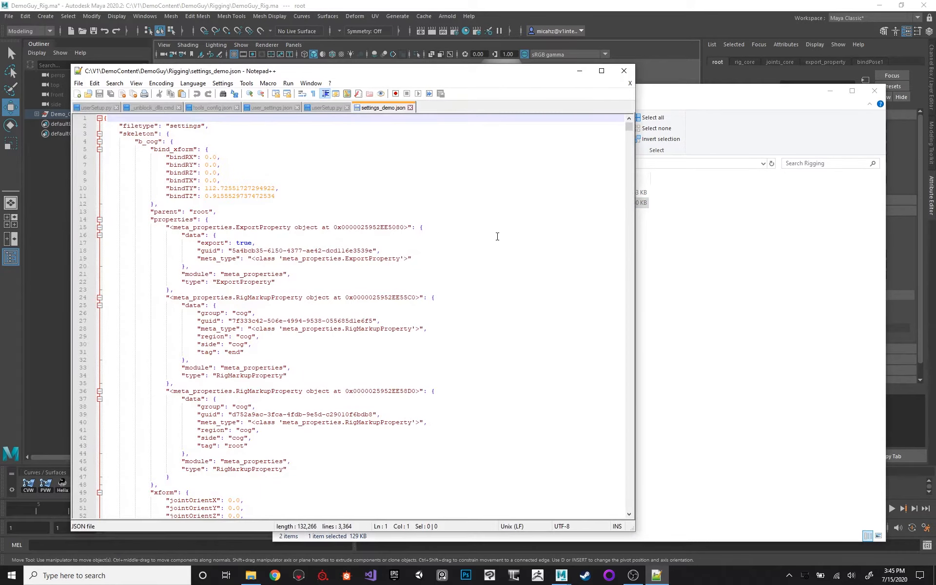
# Collapse the skeleton section and examine the file's top-level filetype, subtype and varient entries.
pyautogui.click(221, 143)
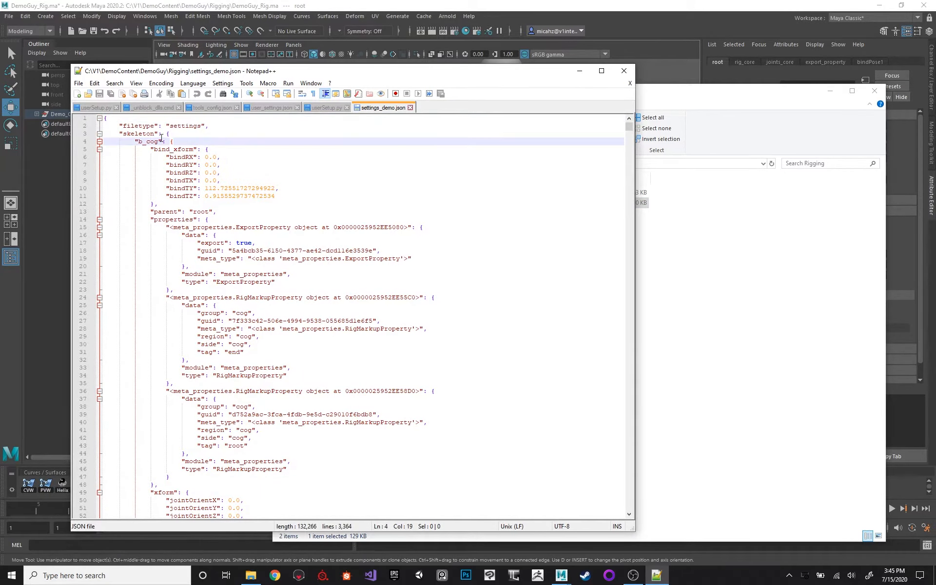
pyautogui.click(128, 133)
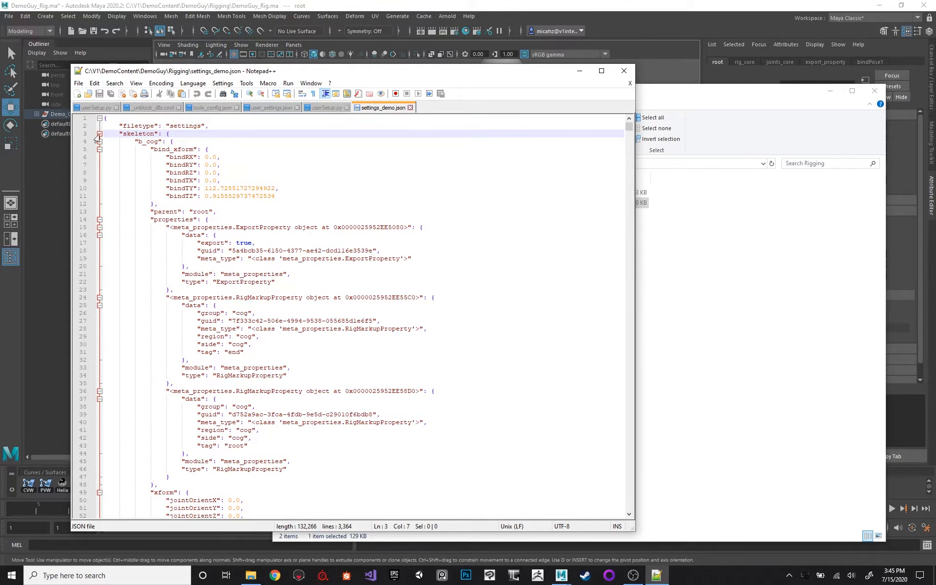
pyautogui.click(100, 134)
pyautogui.doubleClick(142, 126)
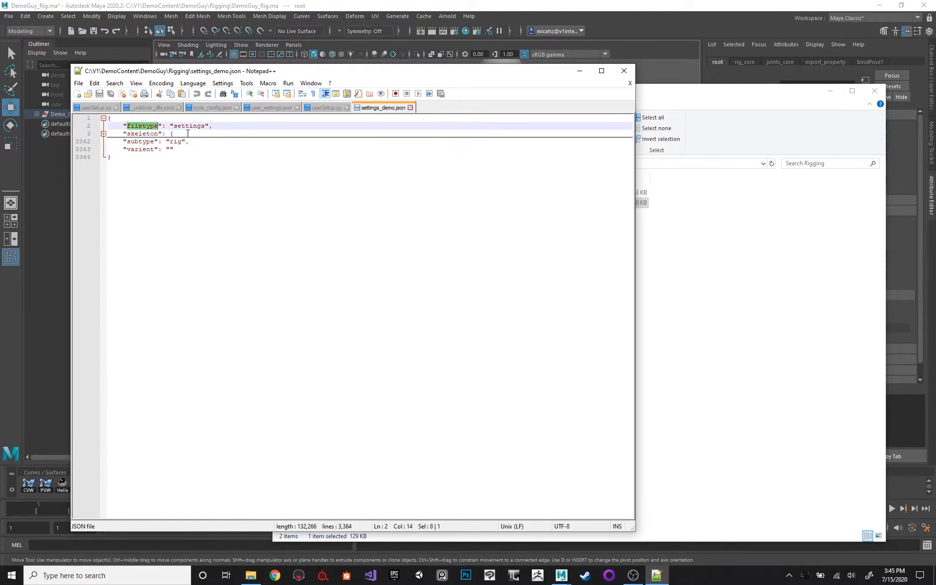
pyautogui.doubleClick(189, 126)
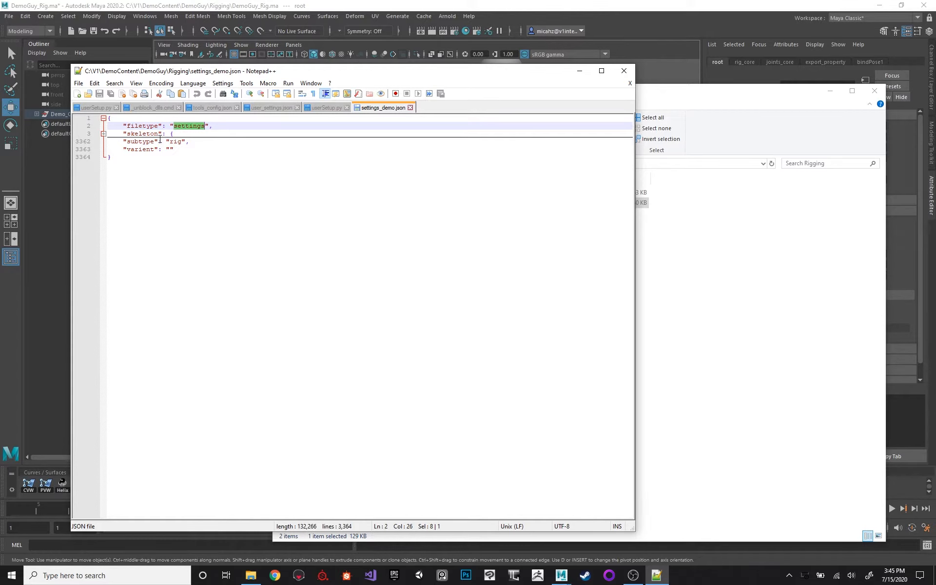
pyautogui.doubleClick(142, 141)
pyautogui.doubleClick(175, 141)
pyautogui.doubleClick(142, 149)
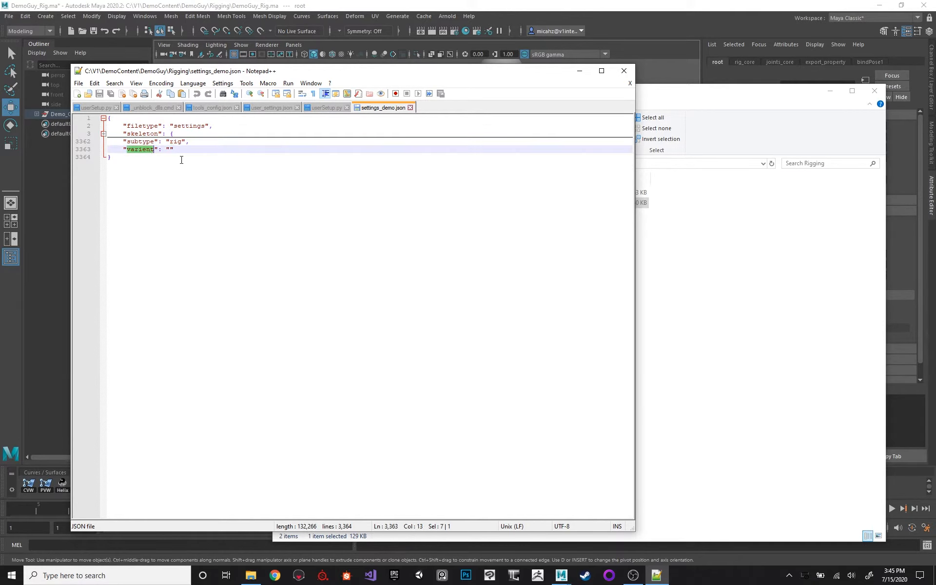
pyautogui.doubleClick(171, 149)
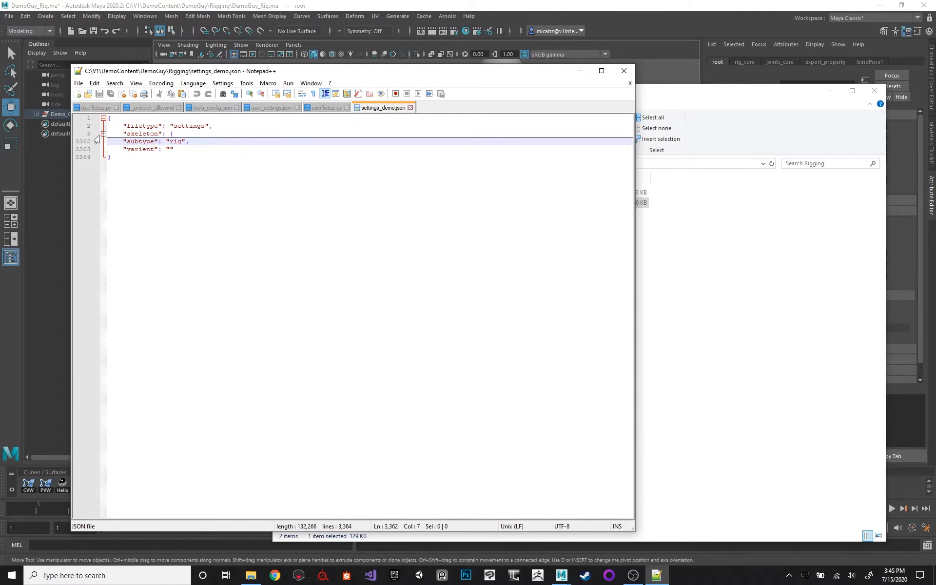
pyautogui.click(103, 134)
pyautogui.click(103, 126)
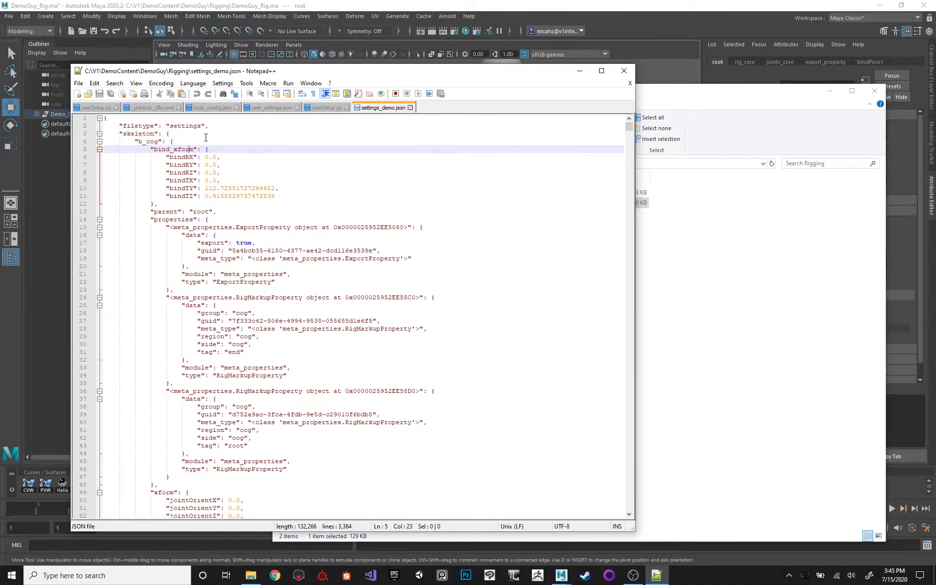
pyautogui.click(100, 134)
pyautogui.doubleClick(142, 149)
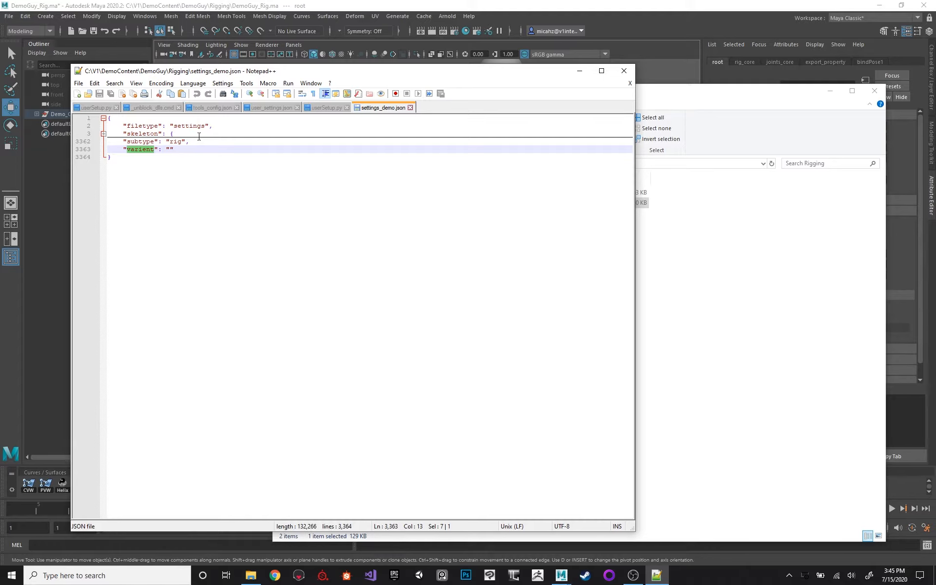
# Expand the skeleton section and examine the b_cog joint's bind_xform, parent and properties entries.
pyautogui.click(103, 133)
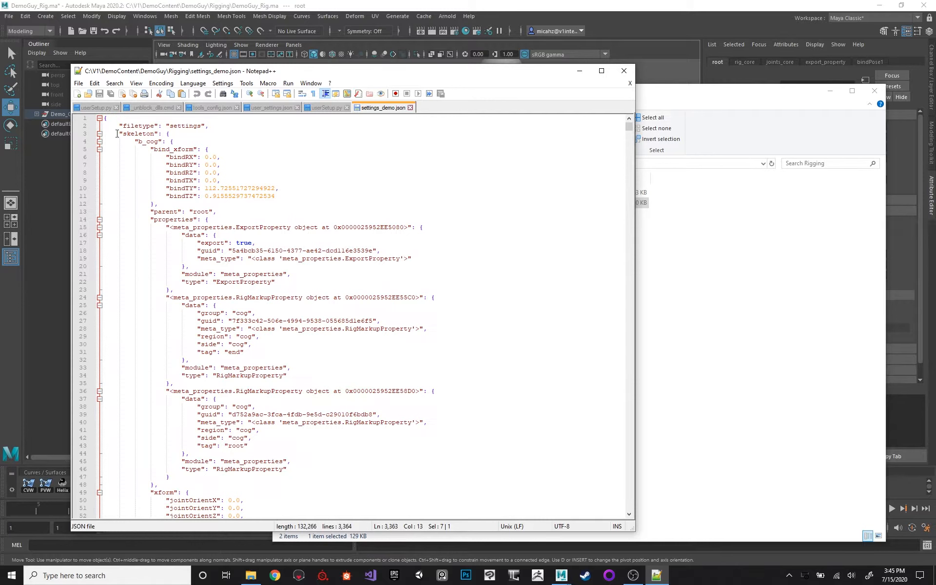
pyautogui.click(148, 141)
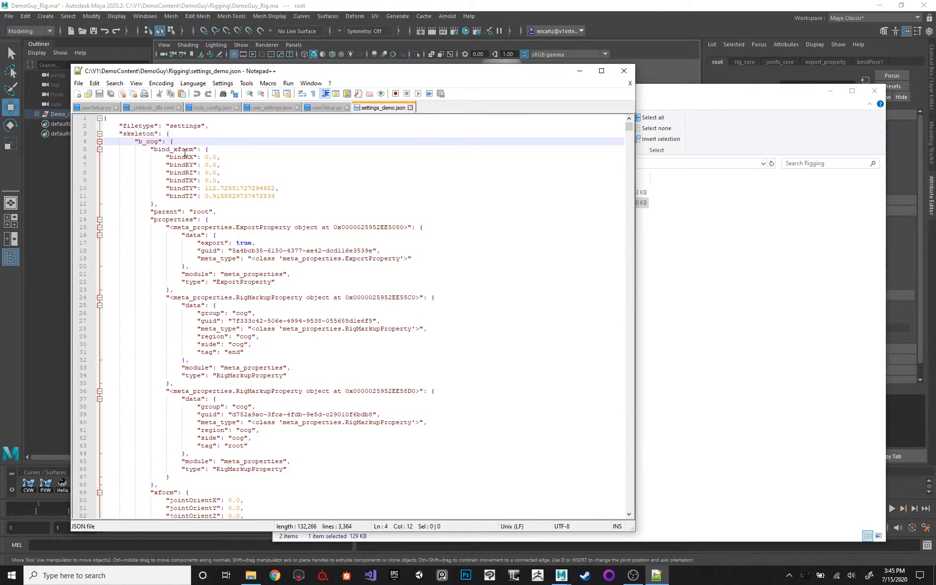
pyautogui.doubleClick(146, 142)
pyautogui.click(190, 158)
pyautogui.doubleClick(165, 211)
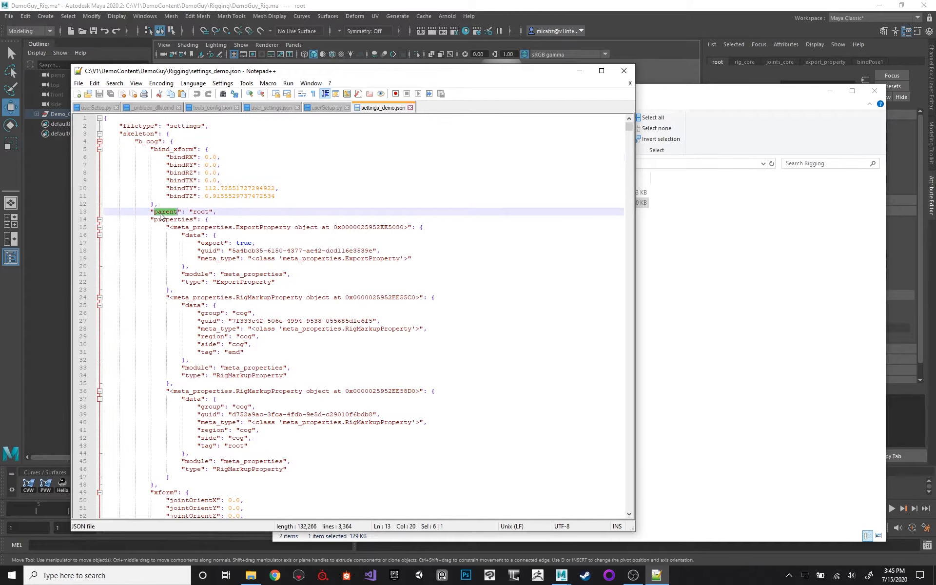
pyautogui.moveTo(153, 148); pyautogui.dragTo(287, 195)
pyautogui.scroll(-1, 242, 167)
pyautogui.scroll(-2, 235, 162)
pyautogui.moveTo(171, 149); pyautogui.dragTo(313, 392)
pyautogui.scroll(-2, 312, 294)
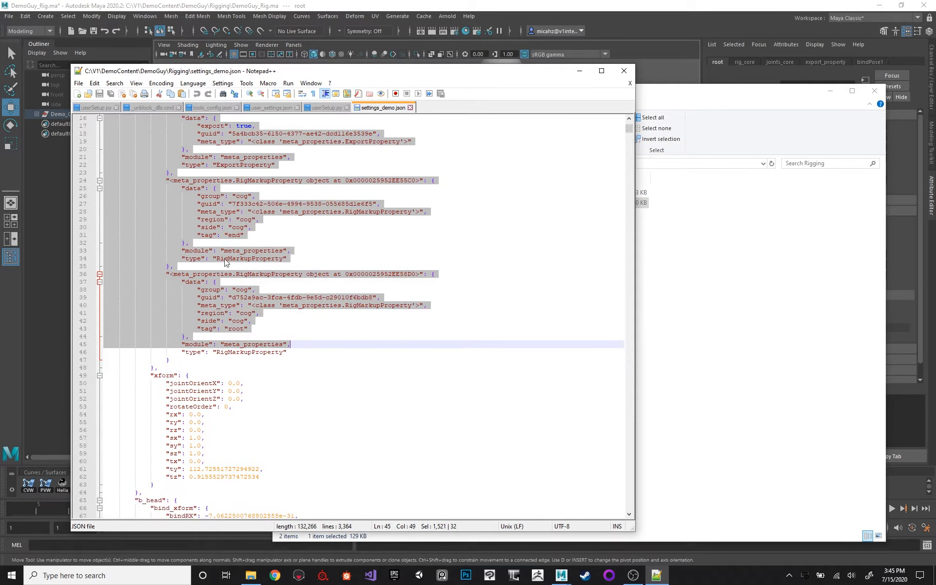
pyautogui.scroll(-3, 214, 294)
# Examine the b_cog joint's xform block with its joint orientation, rotation, scale and translation entries.
pyautogui.click(213, 275)
pyautogui.scroll(-3, 213, 276)
pyautogui.moveTo(182, 243); pyautogui.dragTo(277, 334)
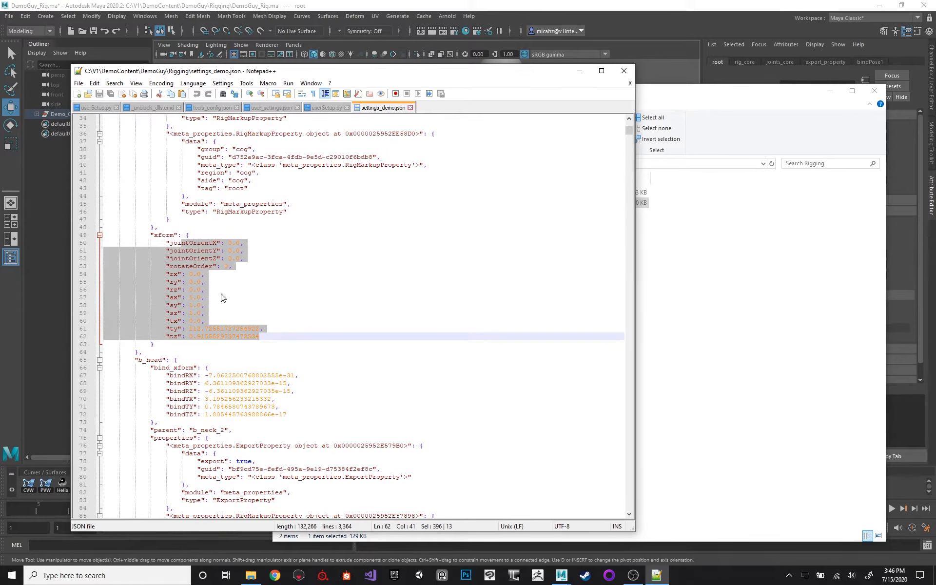
pyautogui.scroll(11, 222, 298)
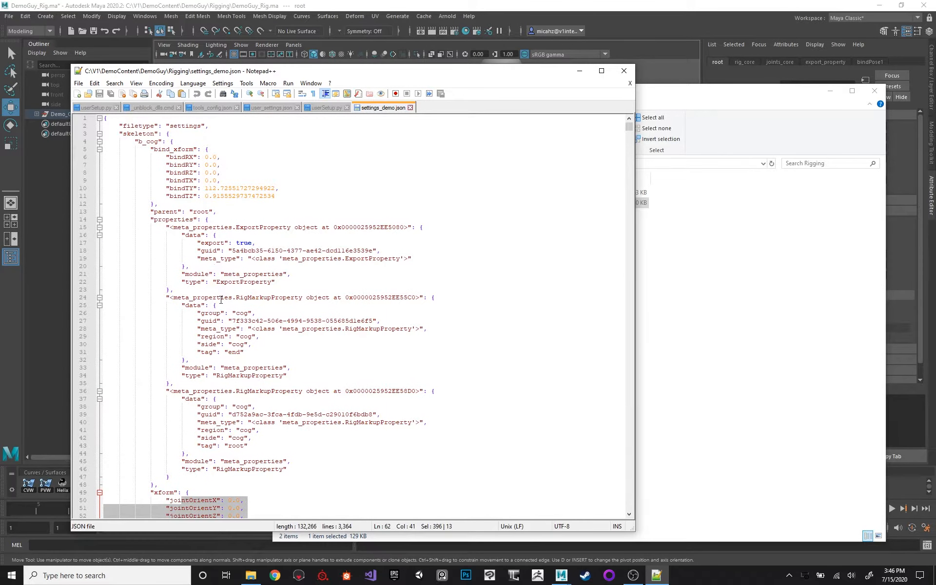
pyautogui.scroll(-7, 213, 369)
pyautogui.click(219, 376)
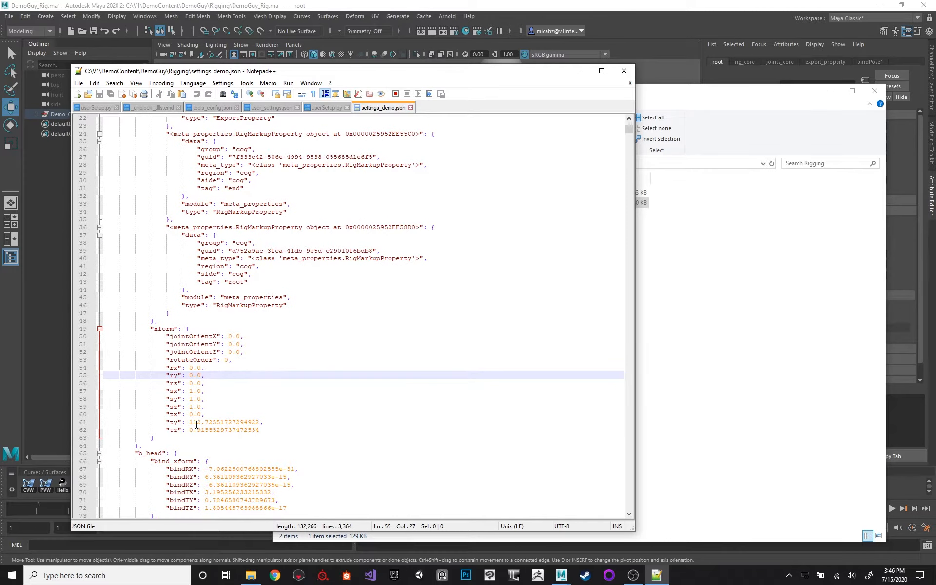
pyautogui.scroll(7, 209, 428)
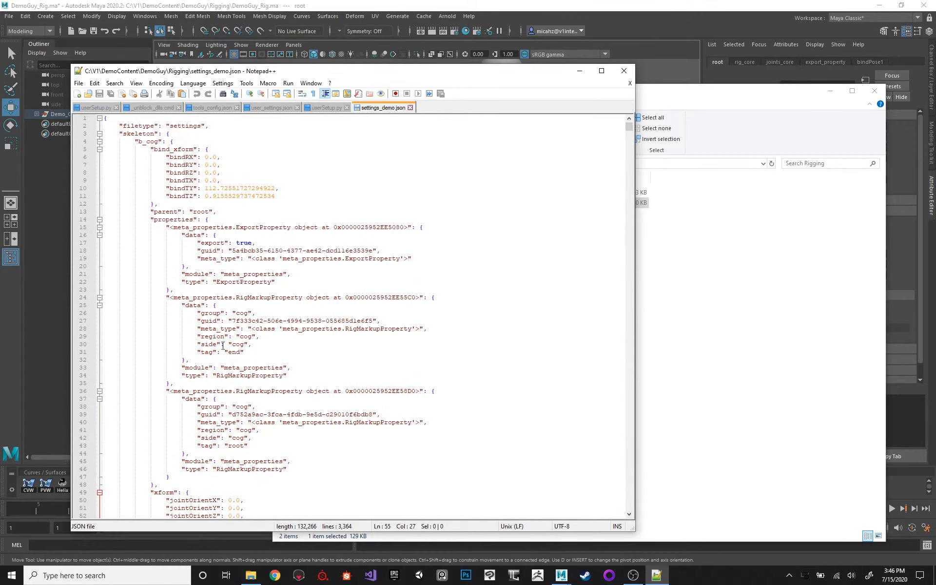
# Examine the entries of the next joints in the settings file, including b_head and b_l_calf.
pyautogui.scroll(-14, 231, 210)
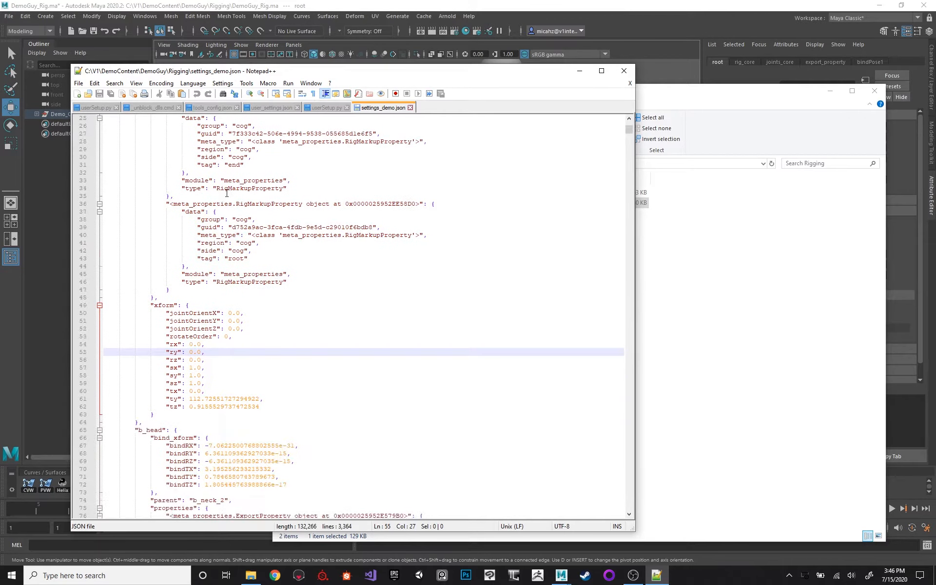
pyautogui.scroll(-20, 223, 223)
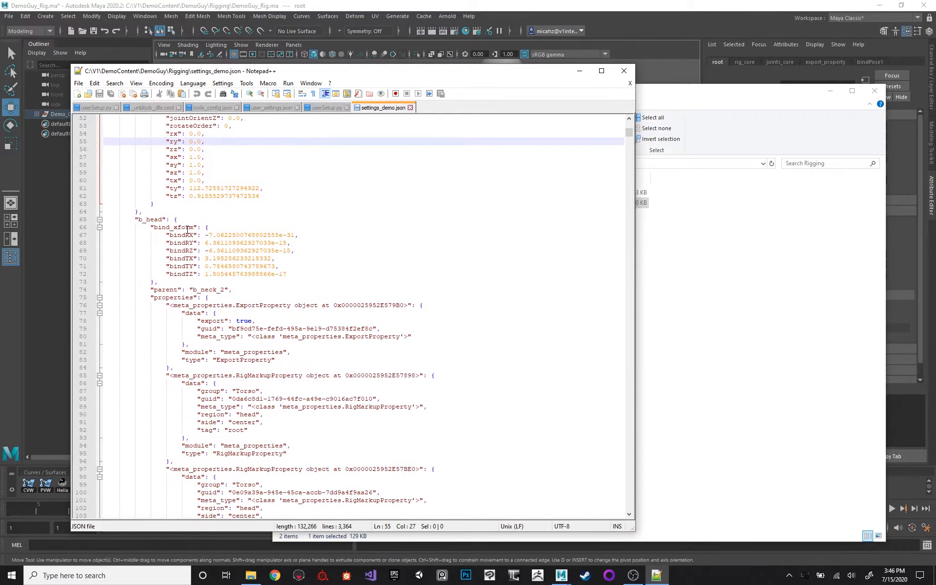
pyautogui.scroll(-20, 208, 223)
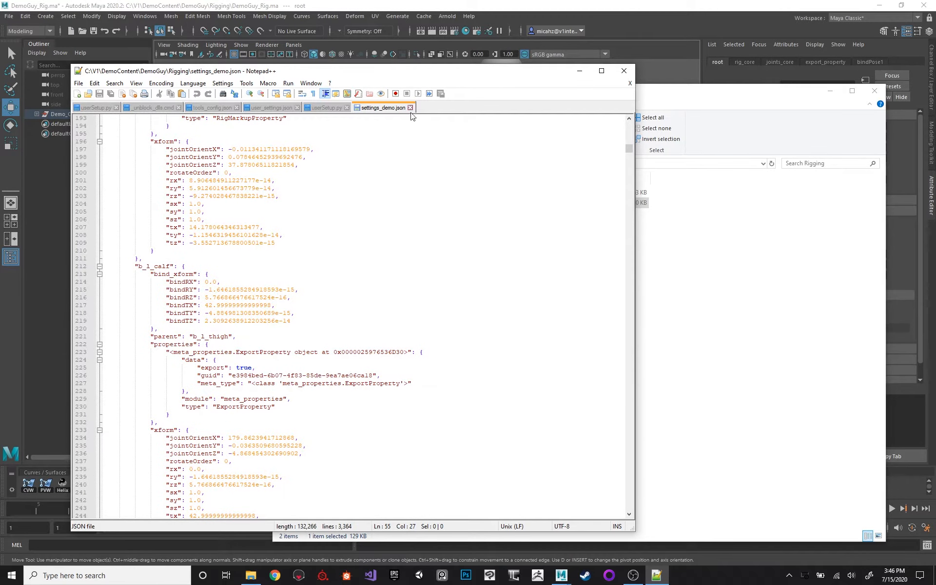
# Switch back to Maya and inspect the character in wireframe and textured display, ending in plain shaded display.
pyautogui.click(502, 22)
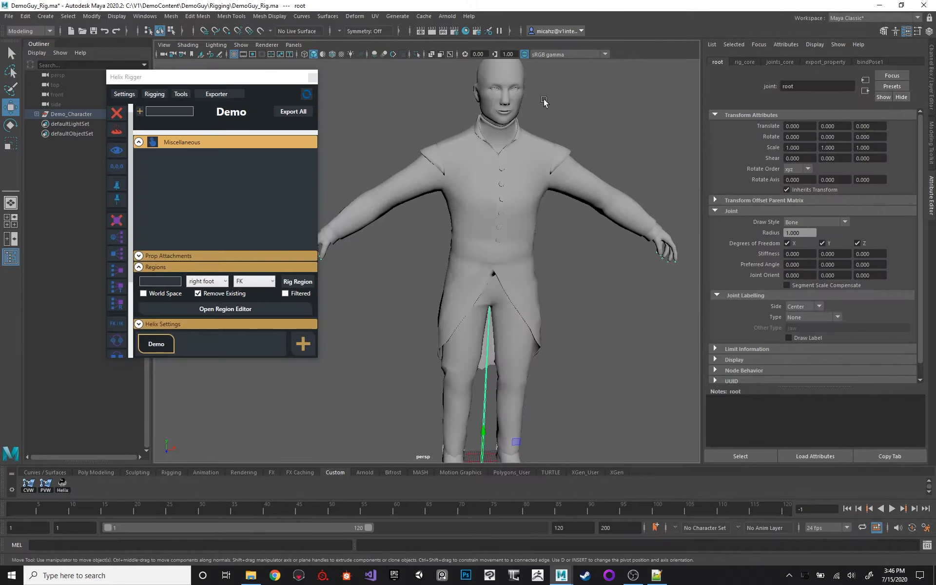
pyautogui.keyDown('alt'); pyautogui.moveTo(421, 160); pyautogui.dragTo(395, 141, button='right'); pyautogui.keyUp('alt')
pyautogui.moveTo(445, 195)
pyautogui.keyDown('alt'); pyautogui.mouseDown(button='right')
pyautogui.moveTo(393, 175)
pyautogui.moveTo(482, 209)
pyautogui.moveTo(397, 246)
pyautogui.mouseUp(button='right'); pyautogui.keyUp('alt')
pyautogui.press('4')
pyautogui.press('6')
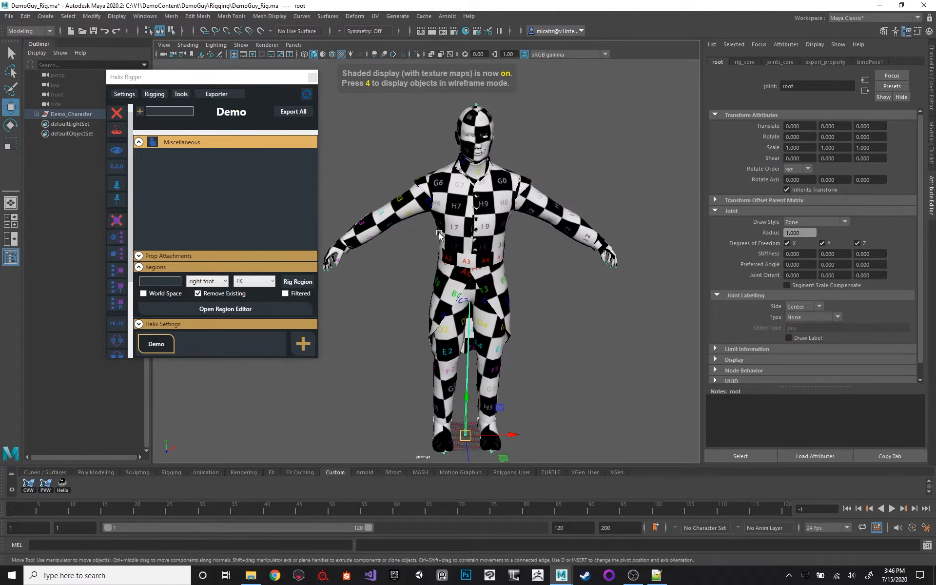
pyautogui.press('5')
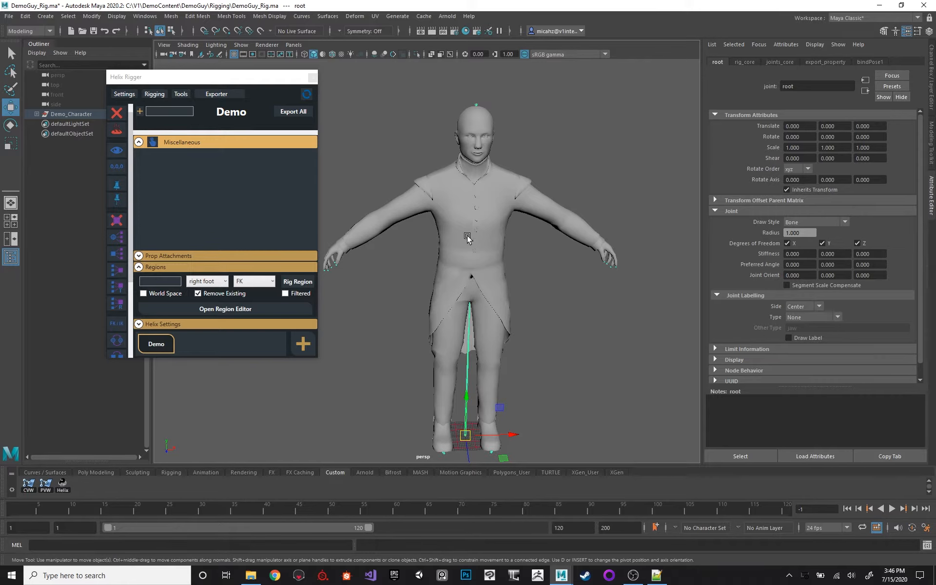
# Select the left shoulder joint, show the Channel Box and inspect the shoulder and left forearm joints' channels.
pyautogui.click(538, 215)
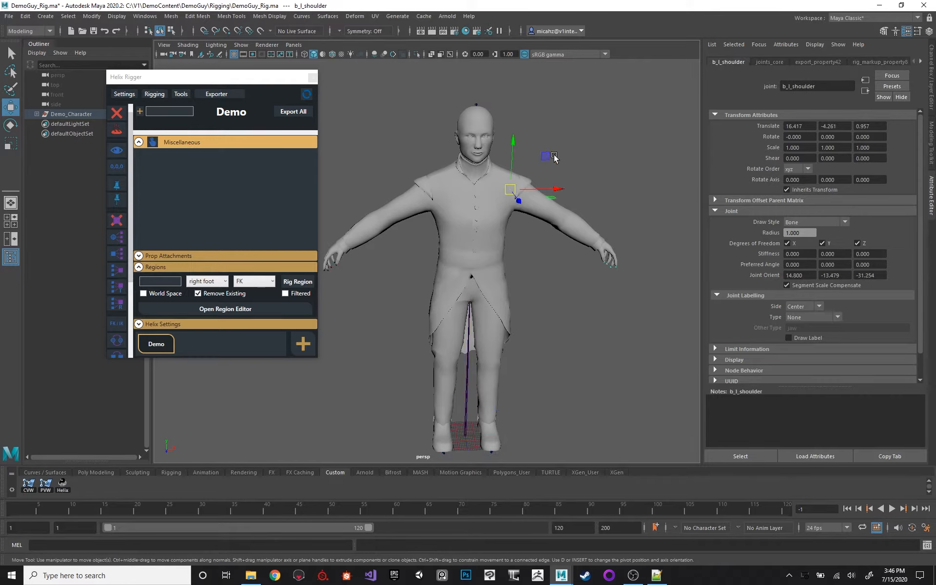
pyautogui.keyDown('alt'); pyautogui.moveTo(554, 155); pyautogui.dragTo(549, 157); pyautogui.keyUp('alt')
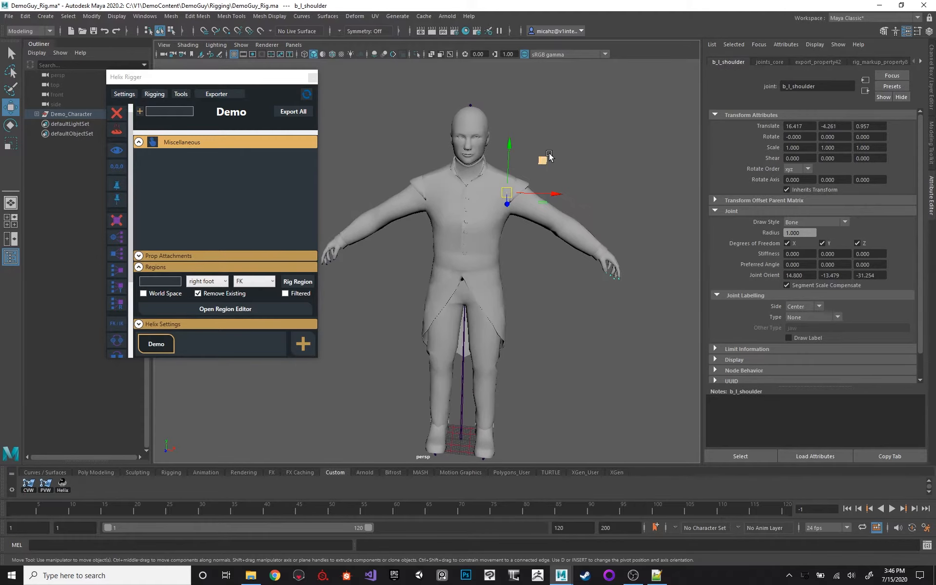
pyautogui.press('e')
pyautogui.click(928, 73)
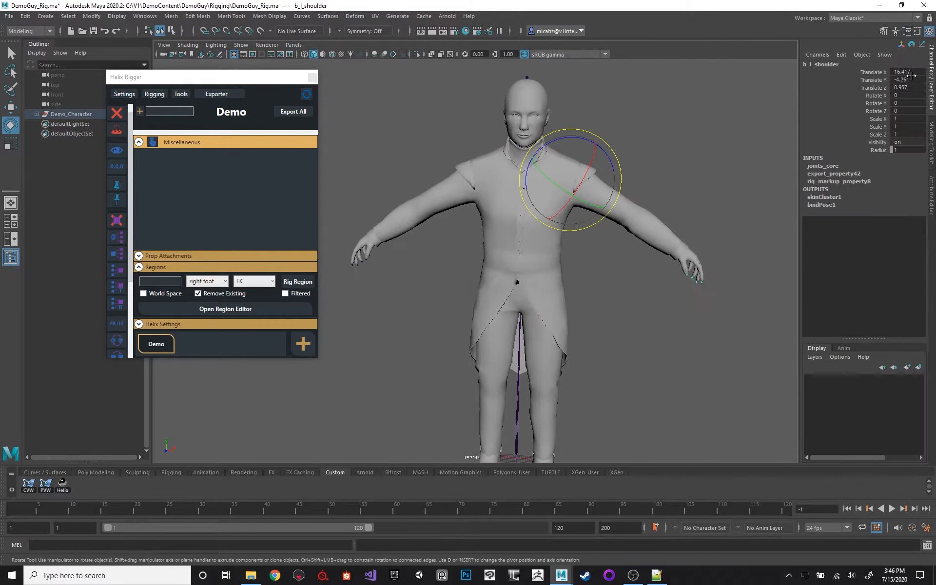
pyautogui.scroll(5, 634, 205)
pyautogui.click(658, 212)
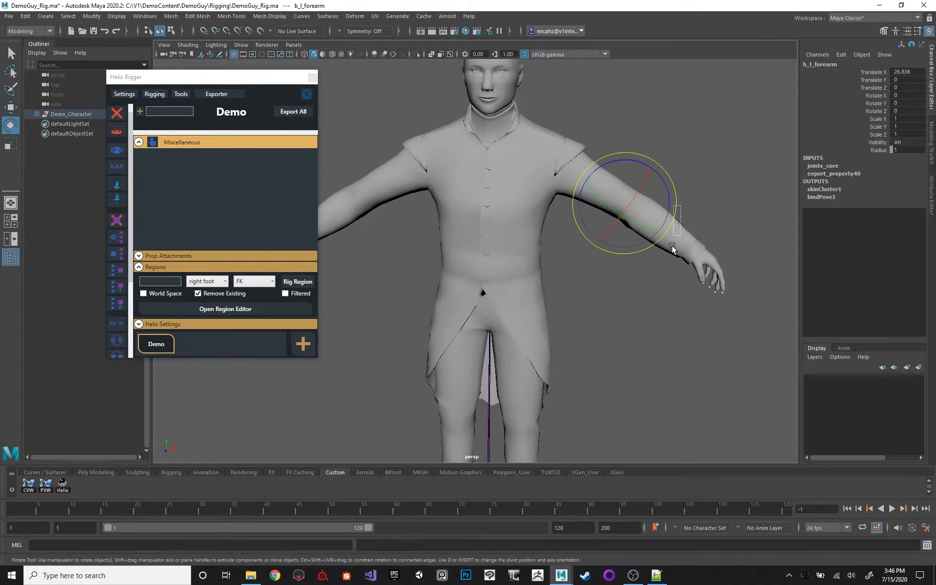
# Try rotating the b_spine_2 joint to turn the upper body, and undo the rotation.
pyautogui.press('q')
pyautogui.click(534, 198)
pyautogui.keyDown('alt'); pyautogui.moveTo(521, 175); pyautogui.dragTo(535, 173, button='middle'); pyautogui.keyUp('alt')
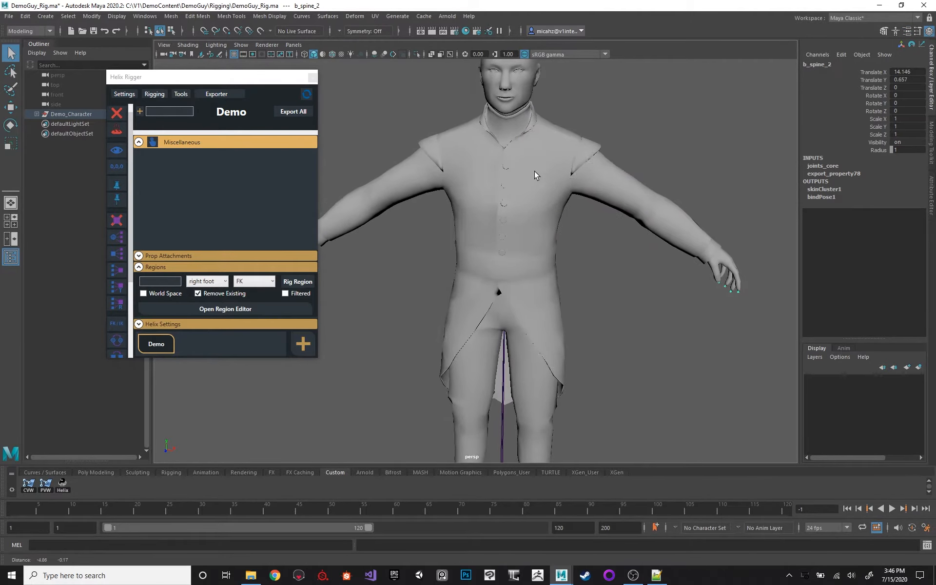
pyautogui.press('e')
pyautogui.moveTo(511, 213)
pyautogui.mouseDown()
pyautogui.moveTo(527, 201)
pyautogui.moveTo(505, 207)
pyautogui.moveTo(519, 218)
pyautogui.mouseUp()
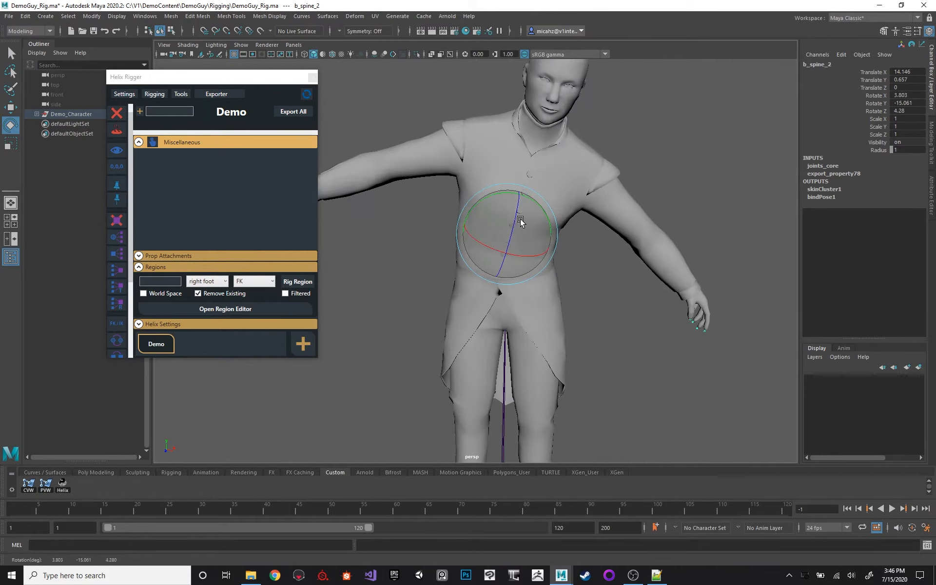
pyautogui.hotkey('ctrl', 'z')
pyautogui.keyDown('alt'); pyautogui.moveTo(632, 123); pyautogui.dragTo(640, 128, button='middle'); pyautogui.keyUp('alt')
pyautogui.keyDown('alt'); pyautogui.moveTo(640, 128); pyautogui.dragTo(547, 122); pyautogui.keyUp('alt')
pyautogui.press('w')
pyautogui.scroll(-2, 547, 122)
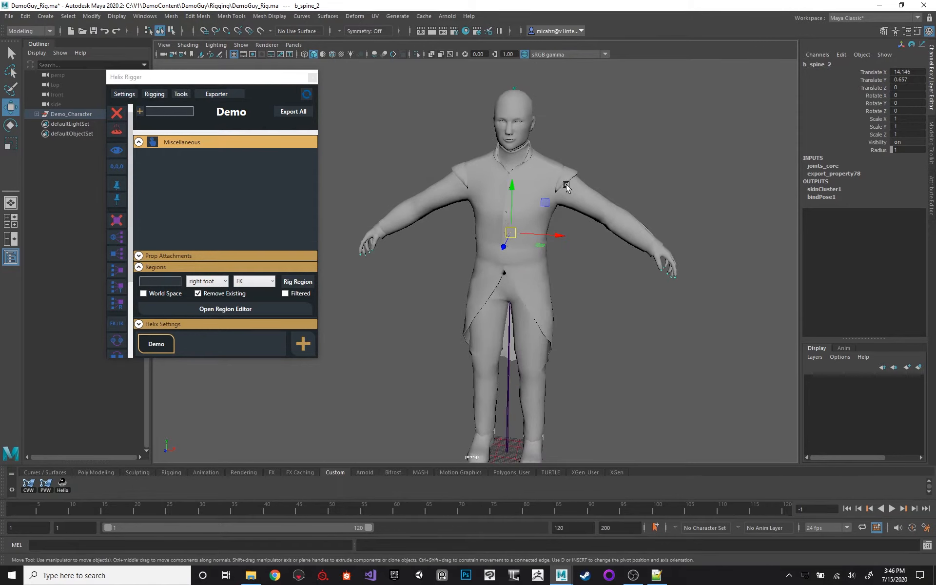
pyautogui.click(558, 168)
pyautogui.click(513, 227)
pyautogui.scroll(3, 536, 199)
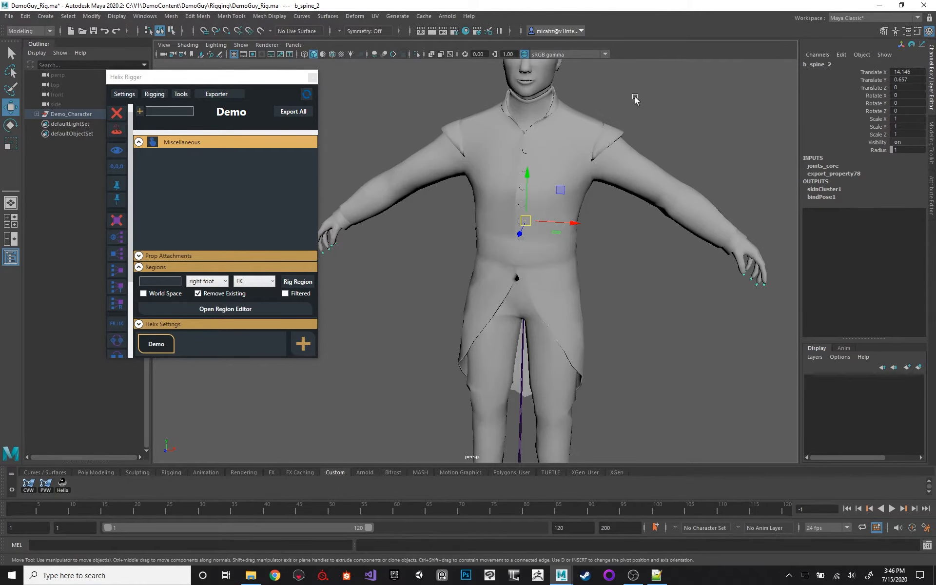
pyautogui.click(602, 120)
pyautogui.moveTo(589, 116)
pyautogui.keyDown('alt'); pyautogui.mouseDown()
pyautogui.moveTo(545, 166)
pyautogui.moveTo(614, 135)
pyautogui.mouseUp(); pyautogui.keyUp('alt')
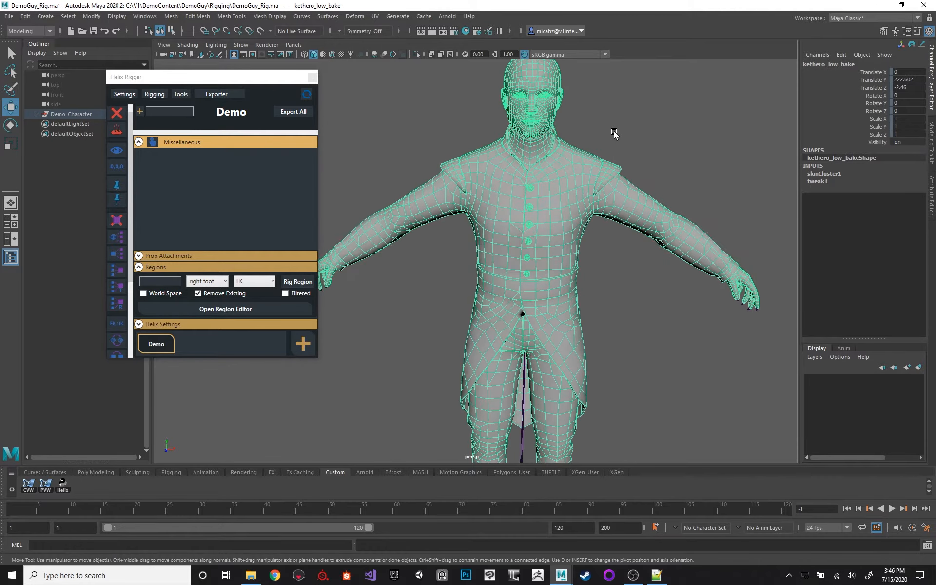
pyautogui.click(654, 139)
pyautogui.scroll(-8, 569, 163)
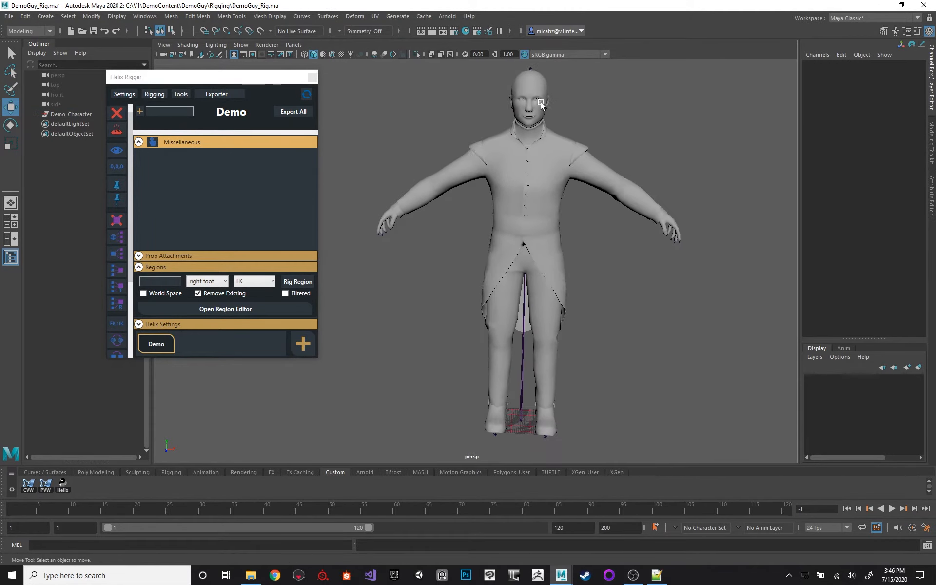
# Review the commands available for the Demo character in Helix Rigger, and select the b_spine_1 joint.
pyautogui.rightClick(164, 349)
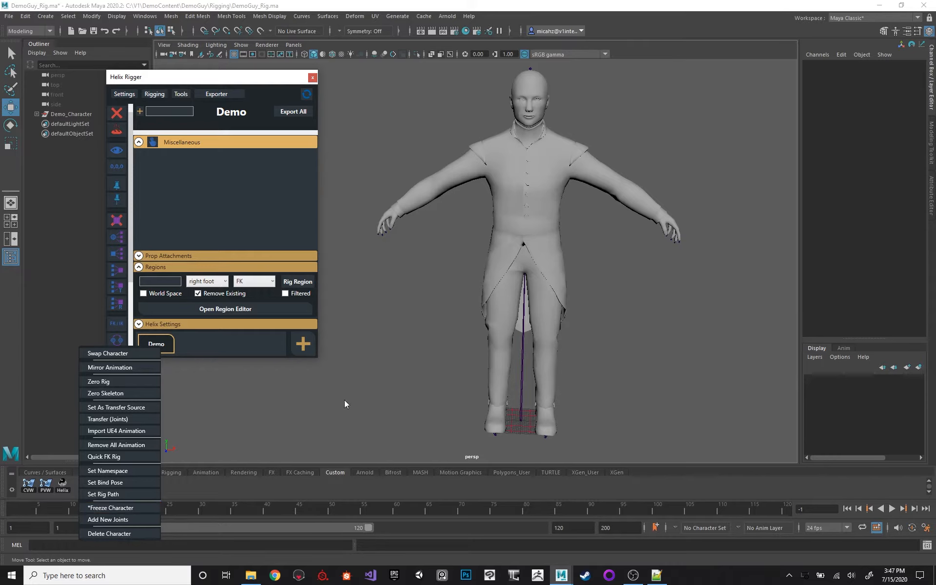
pyautogui.click(537, 224)
pyautogui.keyDown('alt'); pyautogui.moveTo(564, 215); pyautogui.dragTo(560, 238, button='middle'); pyautogui.keyUp('alt')
pyautogui.moveTo(465, 228); pyautogui.dragTo(554, 239)
pyautogui.moveTo(560, 245)
pyautogui.keyDown('alt'); pyautogui.mouseDown()
pyautogui.moveTo(574, 250)
pyautogui.moveTo(562, 249)
pyautogui.mouseUp(); pyautogui.keyUp('alt')
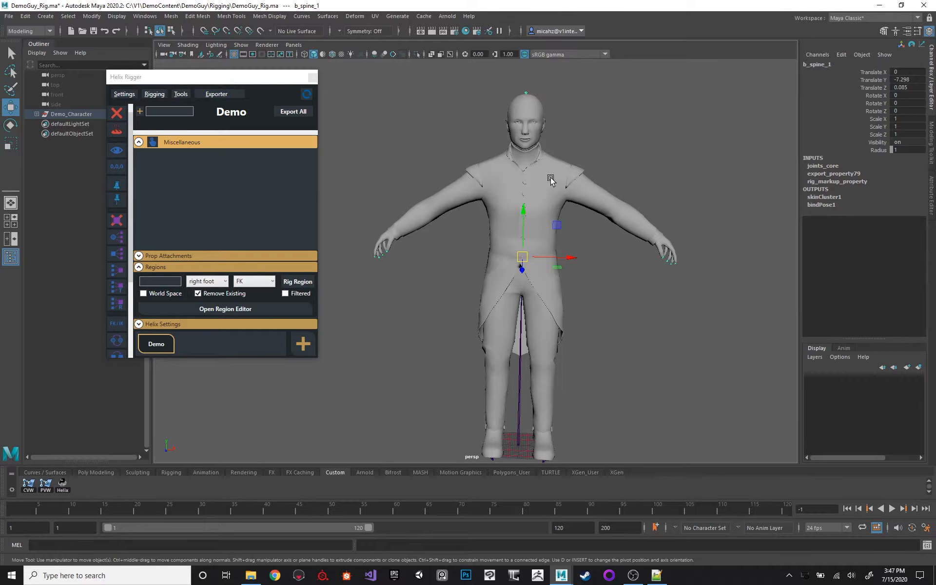
# Select the left shoulder joint and look up the Freeze Character command for the Demo character without running it.
pyautogui.keyDown('alt'); pyautogui.moveTo(558, 176); pyautogui.dragTo(554, 184, button='middle'); pyautogui.keyUp('alt')
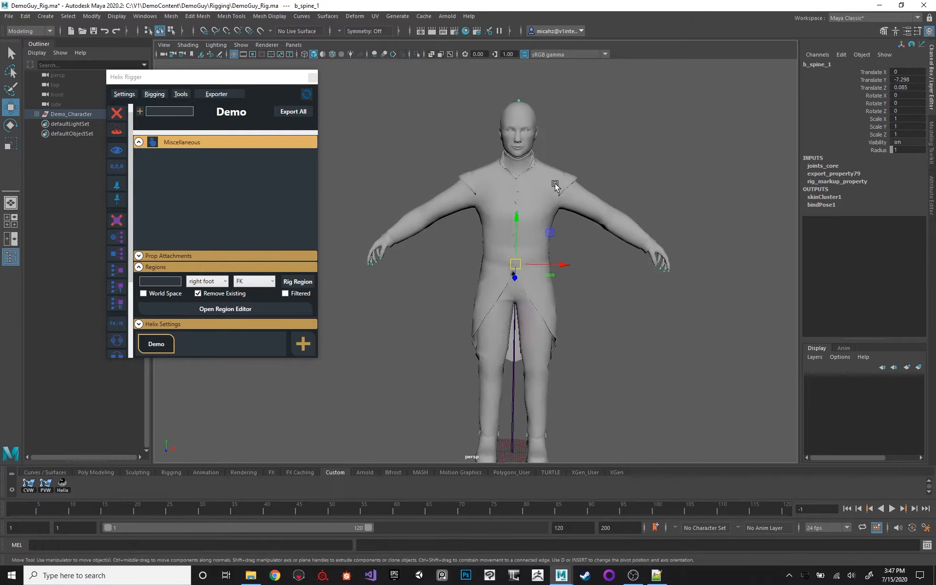
pyautogui.keyDown('alt'); pyautogui.moveTo(554, 183); pyautogui.dragTo(611, 138, button='right'); pyautogui.keyUp('alt')
pyautogui.click(610, 138)
pyautogui.keyDown('alt'); pyautogui.moveTo(655, 131); pyautogui.dragTo(618, 155, button='middle'); pyautogui.keyUp('alt')
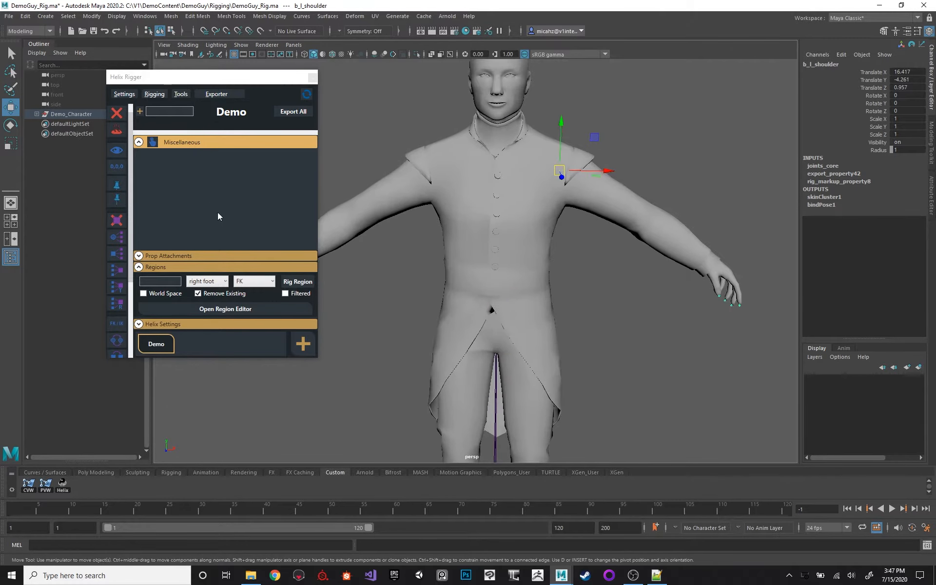
pyautogui.rightClick(157, 345)
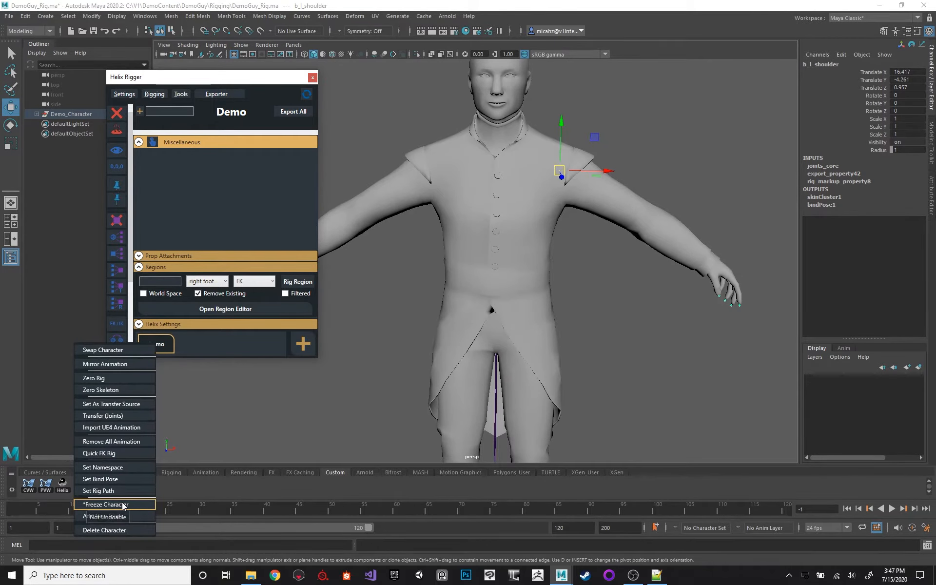
pyautogui.keyDown('alt'); pyautogui.moveTo(612, 136); pyautogui.dragTo(476, 180); pyautogui.keyUp('alt')
pyautogui.click(571, 163)
pyautogui.keyDown('alt'); pyautogui.moveTo(429, 292); pyautogui.dragTo(453, 307); pyautogui.keyUp('alt')
pyautogui.click(535, 239)
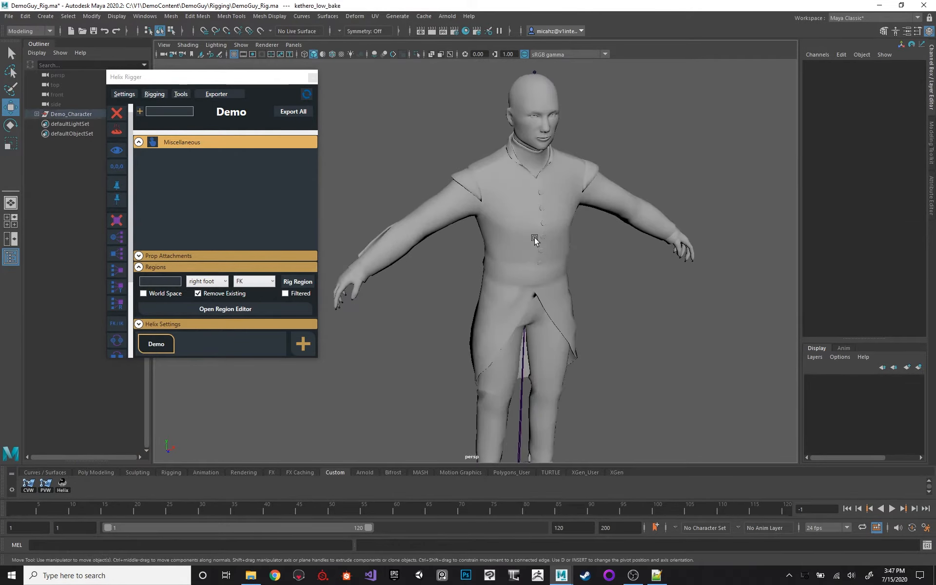
pyautogui.click(512, 219)
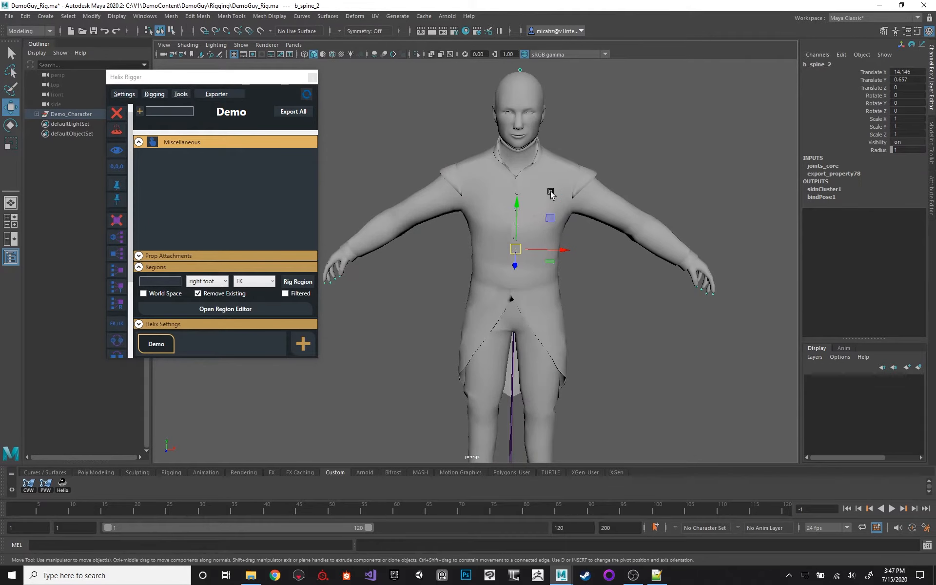
pyautogui.scroll(3, 549, 184)
pyautogui.keyDown('alt'); pyautogui.moveTo(420, 194); pyautogui.dragTo(434, 192); pyautogui.keyUp('alt')
# Select the b_spine_3 joint, inspect the skeleton in wireframe and return the view to shaded display.
pyautogui.click(575, 178)
pyautogui.keyDown('alt'); pyautogui.moveTo(575, 177); pyautogui.dragTo(557, 187); pyautogui.keyUp('alt')
pyautogui.click(516, 208)
pyautogui.press('4')
pyautogui.keyDown('alt'); pyautogui.moveTo(600, 234); pyautogui.dragTo(569, 172); pyautogui.keyUp('alt')
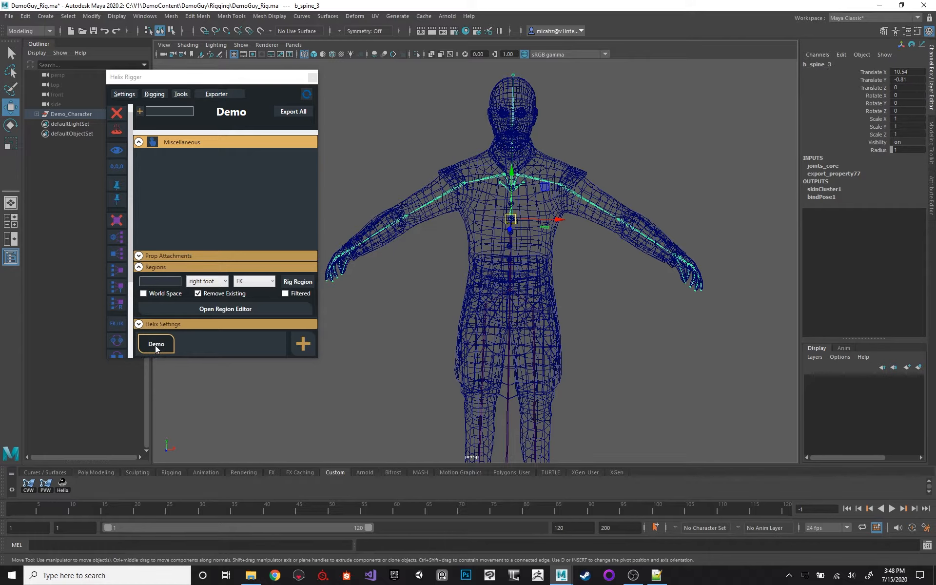
pyautogui.press('5')
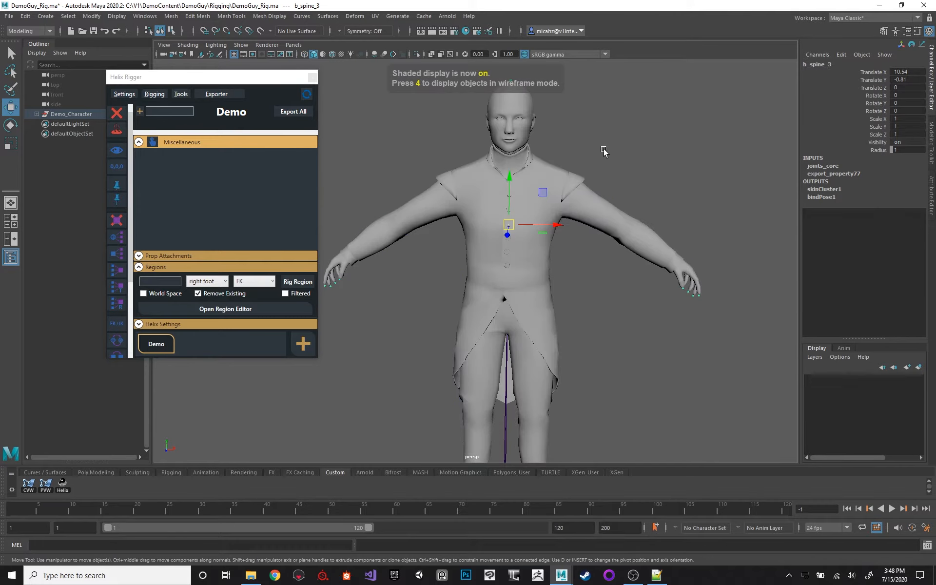
# Review the list of marked-up regions available for rigging, keeping right foot as the chosen region.
pyautogui.keyDown('alt'); pyautogui.moveTo(603, 152); pyautogui.dragTo(628, 154, button='middle'); pyautogui.keyUp('alt')
pyautogui.keyDown('alt'); pyautogui.moveTo(629, 155); pyautogui.dragTo(604, 158, button='right'); pyautogui.keyUp('alt')
pyautogui.keyDown('alt'); pyautogui.moveTo(604, 158); pyautogui.dragTo(609, 159); pyautogui.keyUp('alt')
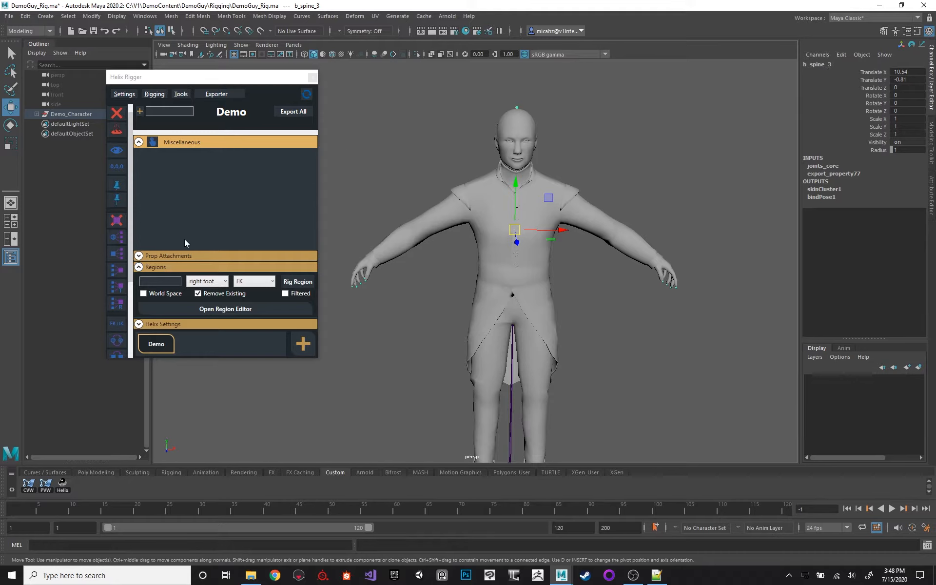
pyautogui.click(213, 280)
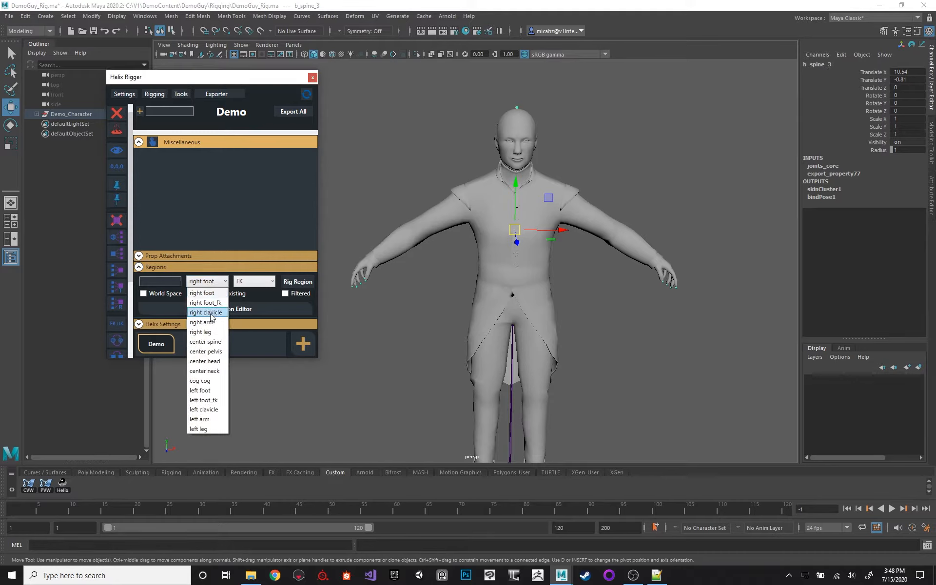
pyautogui.click(169, 268)
pyautogui.click(208, 282)
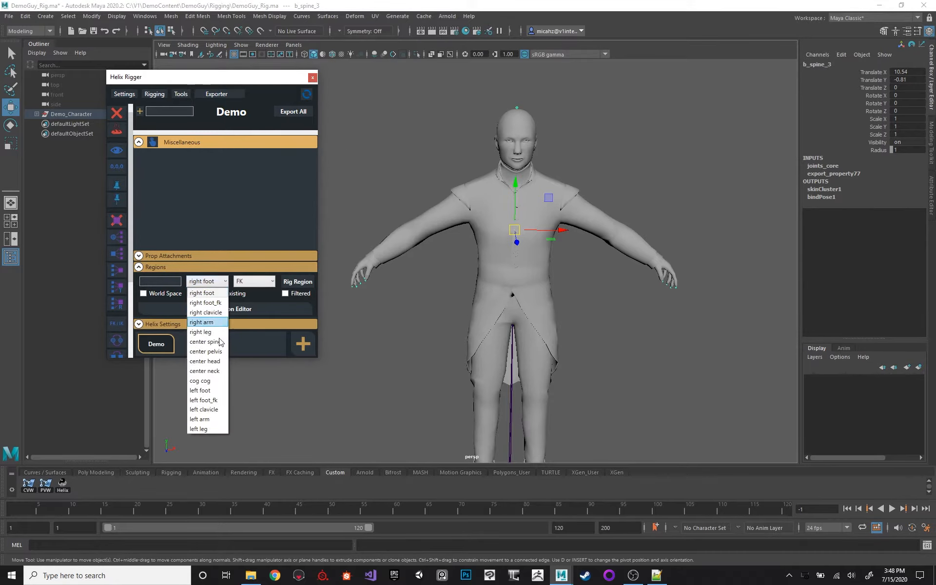
pyautogui.click(202, 293)
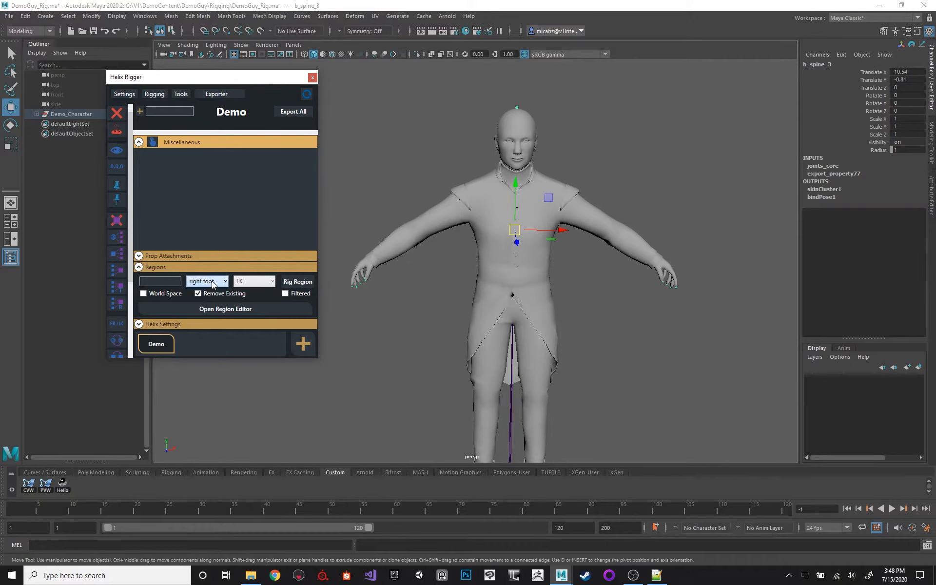
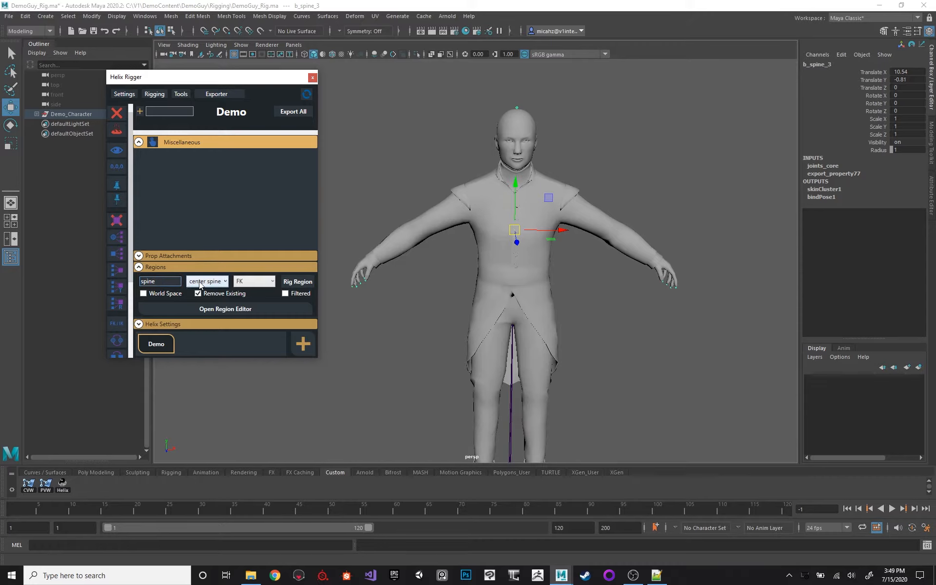
# Try the region filter with "left arm" and finish with the filter text set to "center".
pyautogui.doubleClick(172, 281)
pyautogui.press('BackSpace')
pyautogui.write('cente')
pyautogui.press('BackSpace')
pyautogui.press('BackSpace')
pyautogui.press('BackSpace')
pyautogui.press('BackSpace')
pyautogui.press('BackSpace')
pyautogui.write('left arm')
pyautogui.press('BackSpace')
pyautogui.press('BackSpace')
pyautogui.press('BackSpace')
pyautogui.press('BackSpace')
pyautogui.press('BackSpace')
pyautogui.press('BackSpace')
pyautogui.press('BackSpace')
pyautogui.press('BackSpace')
pyautogui.write('center')
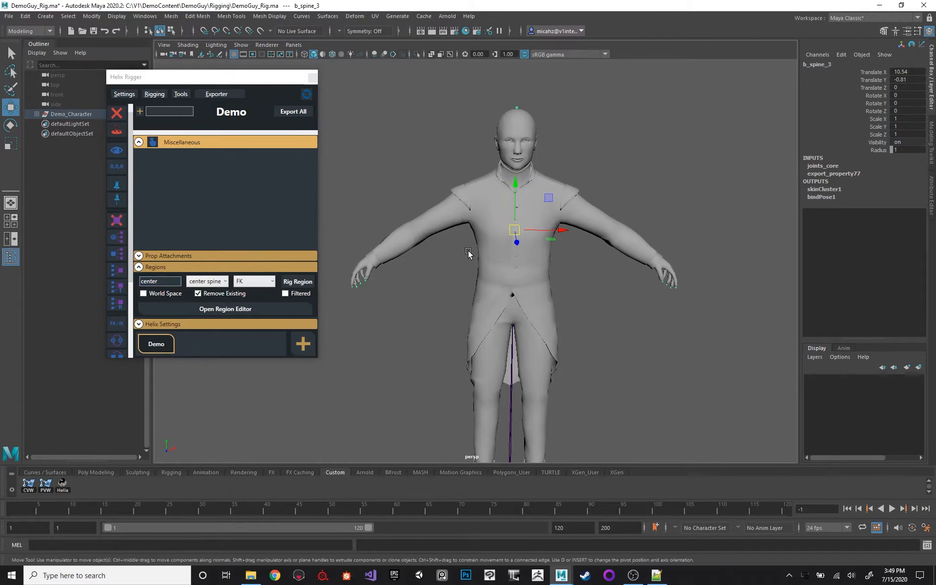
# Show the character in wireframe and rig the center spine region as FK with Remove Existing enabled.
pyautogui.keyDown('alt'); pyautogui.moveTo(470, 254); pyautogui.dragTo(439, 232, button='middle'); pyautogui.keyUp('alt')
pyautogui.keyDown('alt'); pyautogui.moveTo(439, 232); pyautogui.dragTo(445, 247); pyautogui.keyUp('alt')
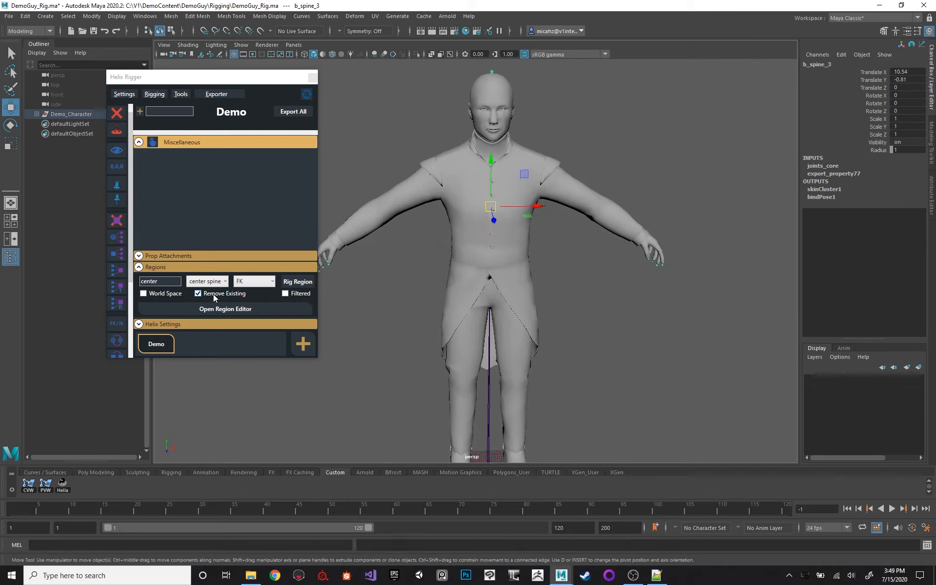
pyautogui.scroll(3, 407, 250)
pyautogui.press('4')
pyautogui.scroll(4, 473, 268)
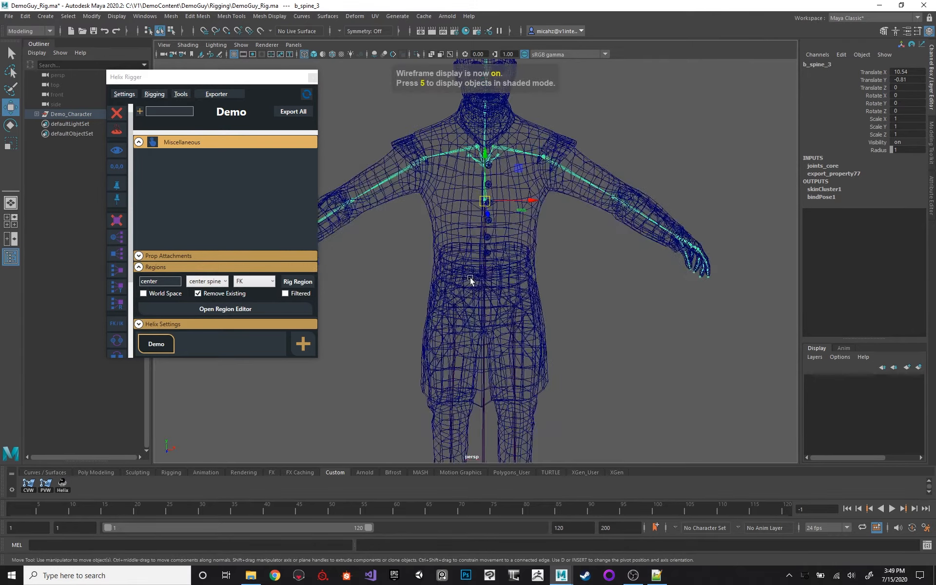
pyautogui.click(302, 282)
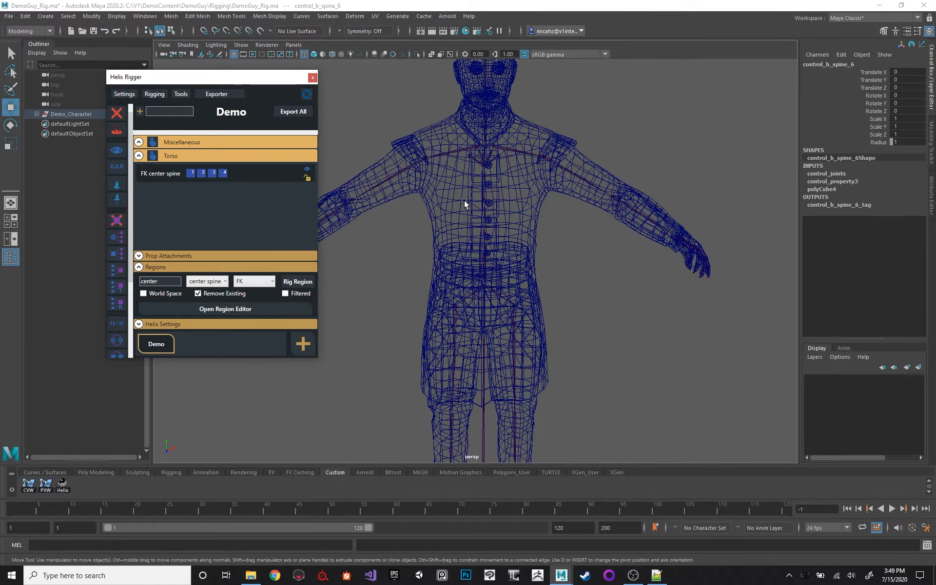
# Select the control_b_spine_4 control and inspect the new FK spine controls on the torso.
pyautogui.press('4')
pyautogui.click(499, 170)
pyautogui.click(473, 152)
pyautogui.keyDown('alt'); pyautogui.moveTo(473, 151); pyautogui.dragTo(488, 198, button='right'); pyautogui.keyUp('alt')
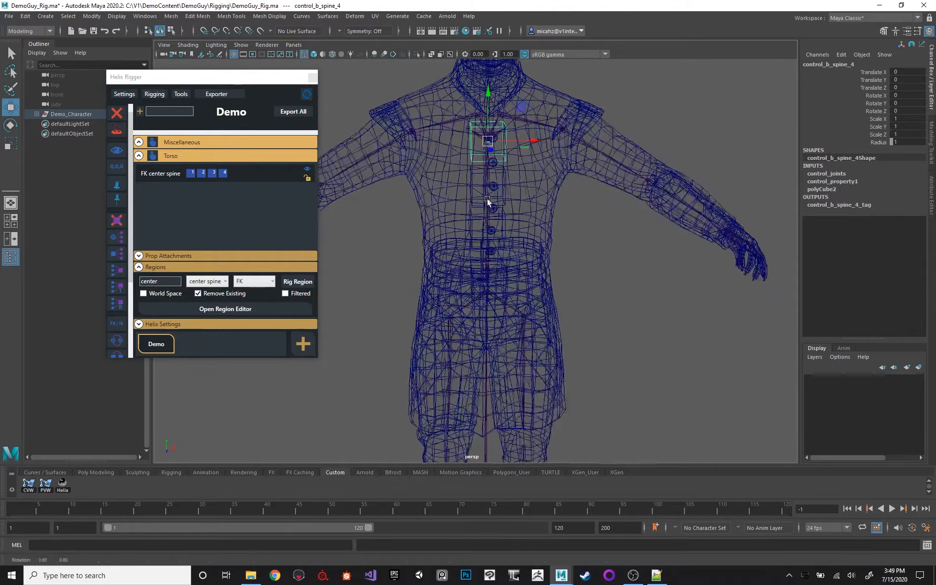
pyautogui.moveTo(489, 199)
pyautogui.keyDown('alt'); pyautogui.mouseDown()
pyautogui.moveTo(519, 196)
pyautogui.moveTo(492, 197)
pyautogui.mouseUp(); pyautogui.keyUp('alt')
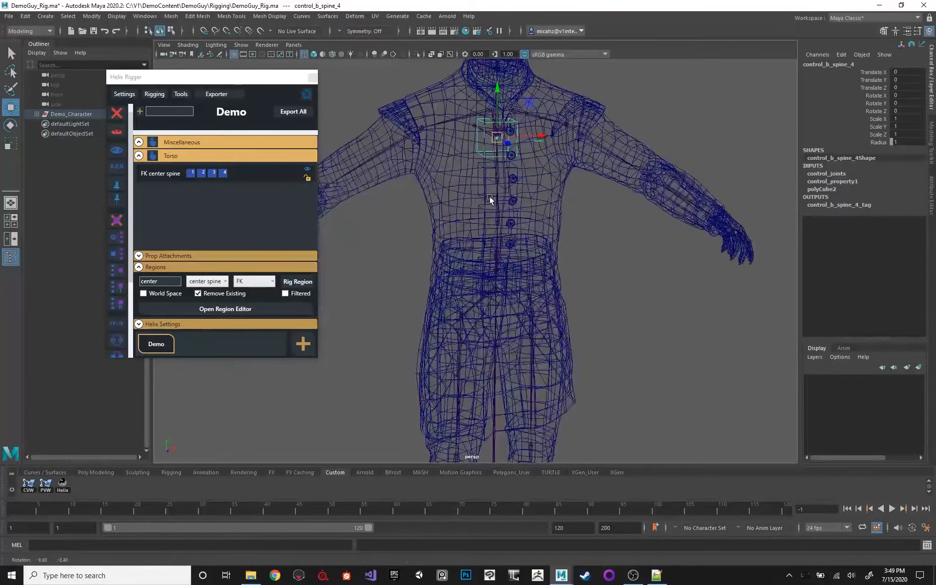
# Put Demo_meshes and its kethero_low_bake mesh on a new display layer named meshes, with the display type set to Reference.
pyautogui.click(37, 114)
pyautogui.click(56, 133)
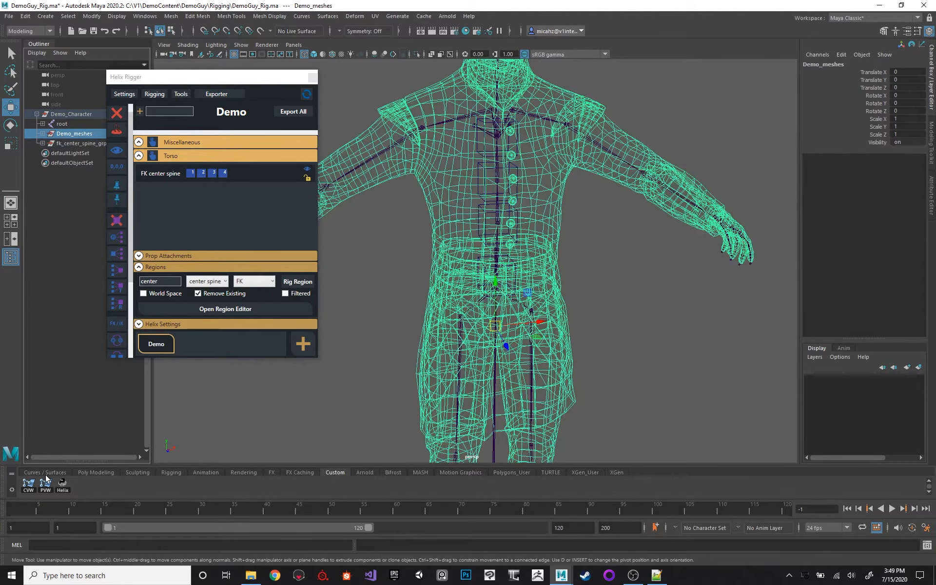
pyautogui.click(42, 133)
pyautogui.click(68, 144)
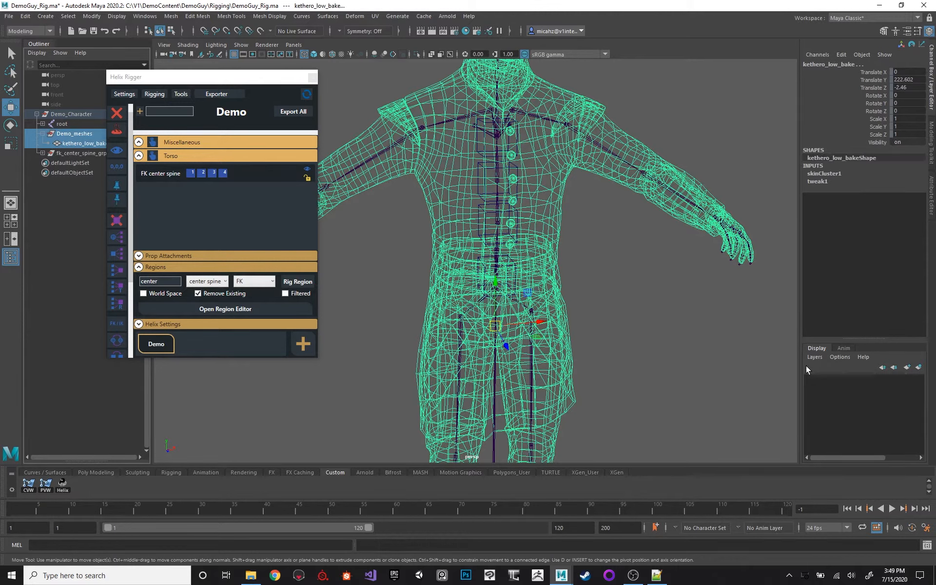
pyautogui.click(918, 367)
pyautogui.click(853, 380)
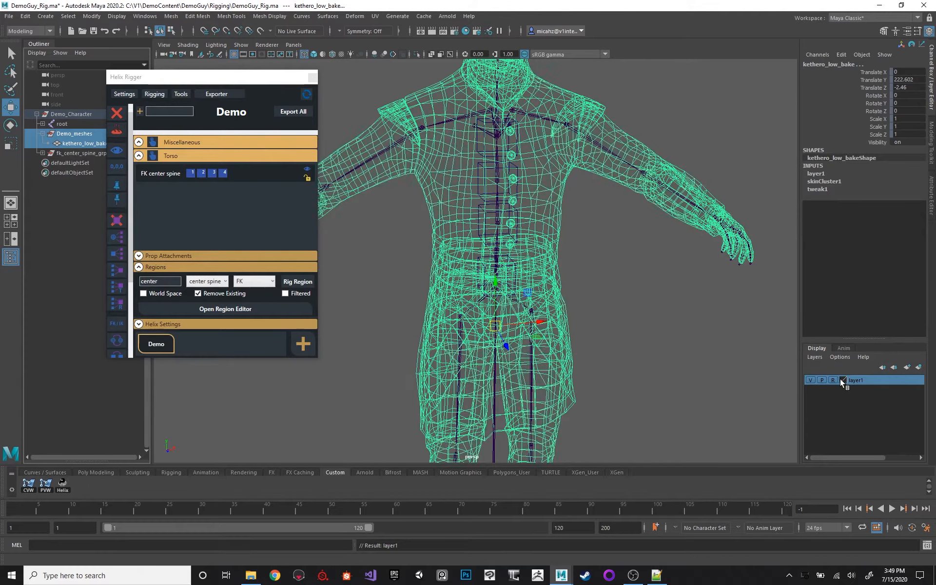
pyautogui.doubleClick(864, 381)
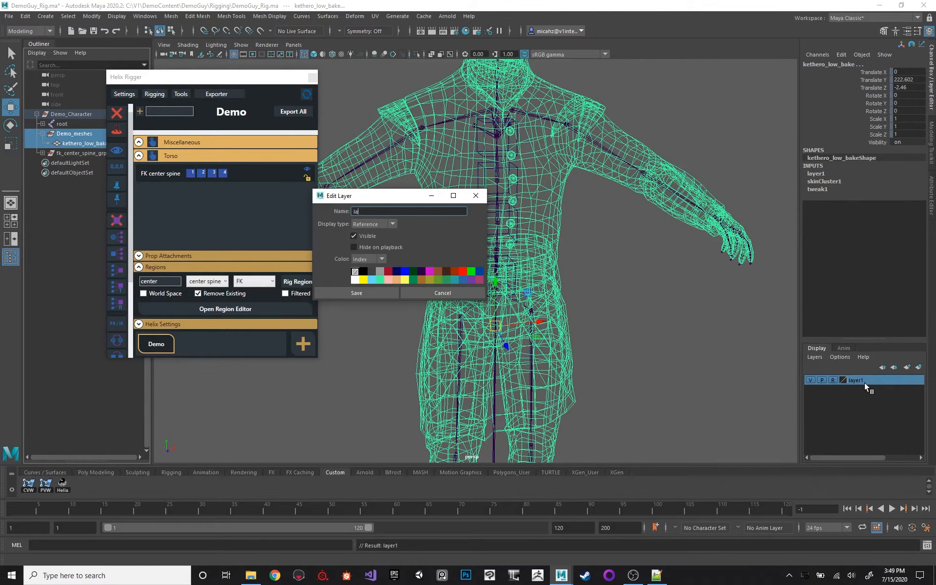
pyautogui.click(353, 294)
# Put all joints of the root hierarchy on a new display layer named skeleton, set to Reference, and collapse the hierarchy.
pyautogui.click(67, 123)
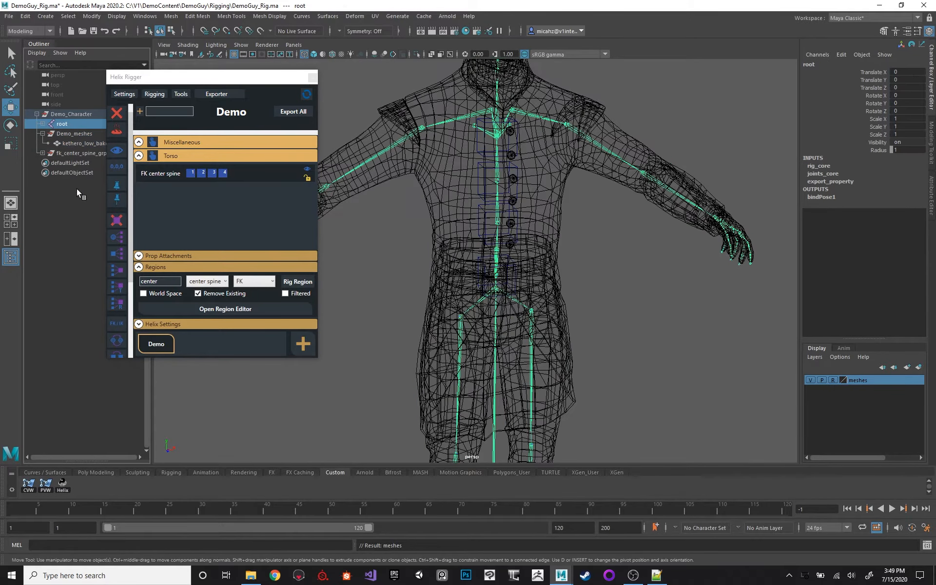
pyautogui.keyDown('shift'); pyautogui.click(40, 124); pyautogui.keyUp('shift')
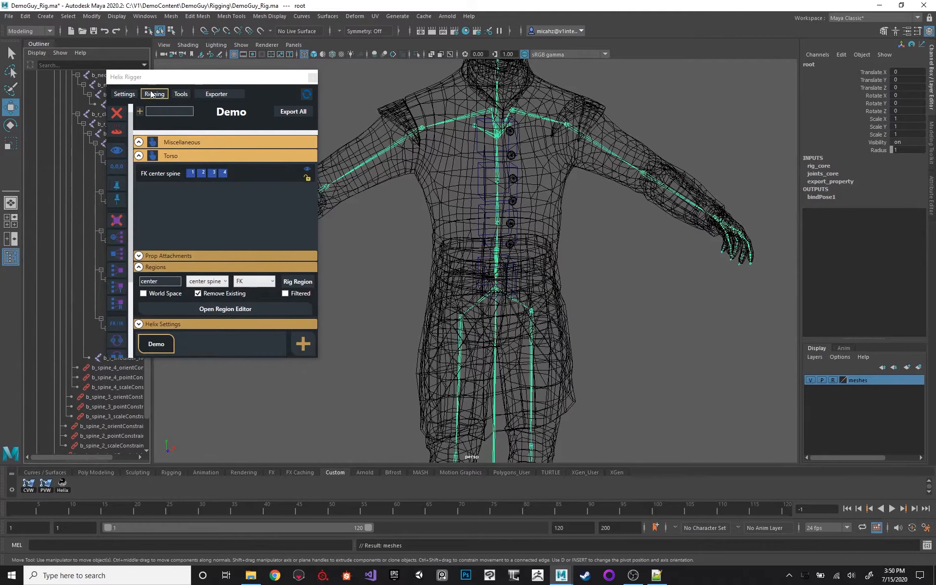
pyautogui.moveTo(161, 77); pyautogui.dragTo(355, 85)
pyautogui.scroll(15, 71, 173)
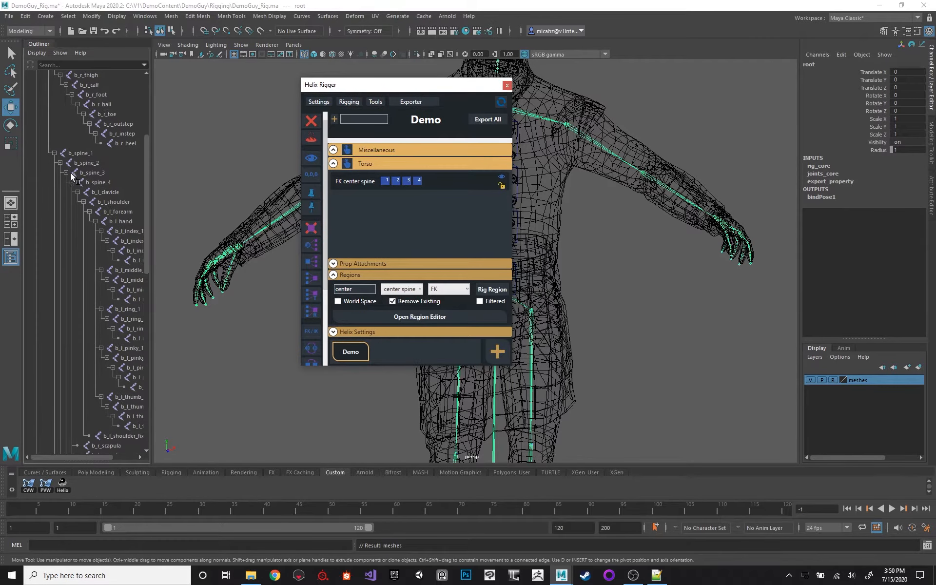
pyautogui.scroll(-20, 97, 199)
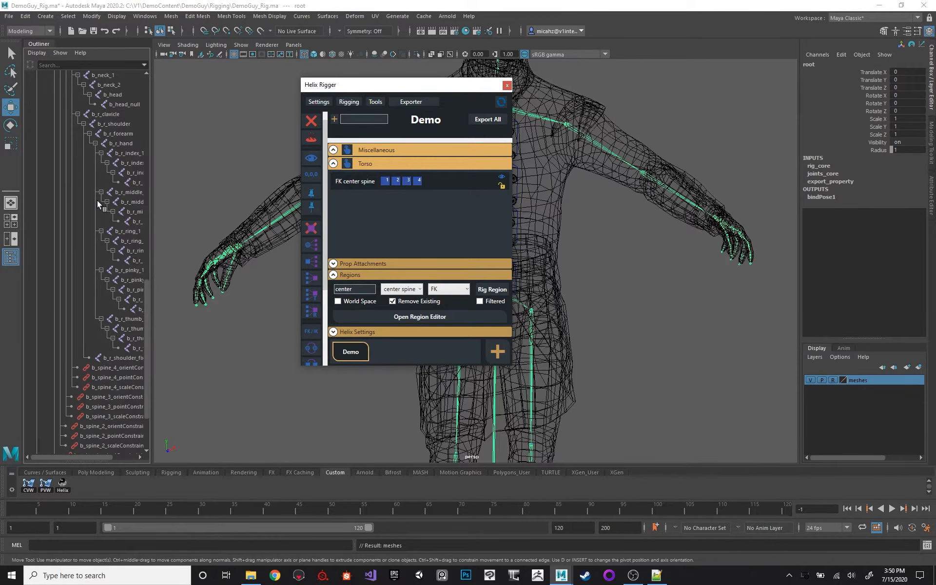
pyautogui.keyDown('shift'); pyautogui.click(109, 282); pyautogui.keyUp('shift')
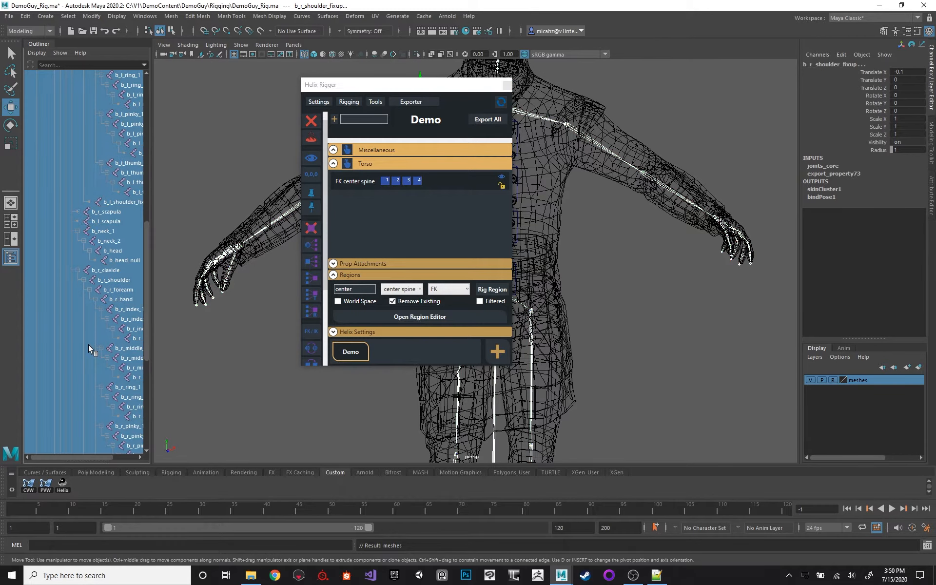
pyautogui.scroll(20, 86, 390)
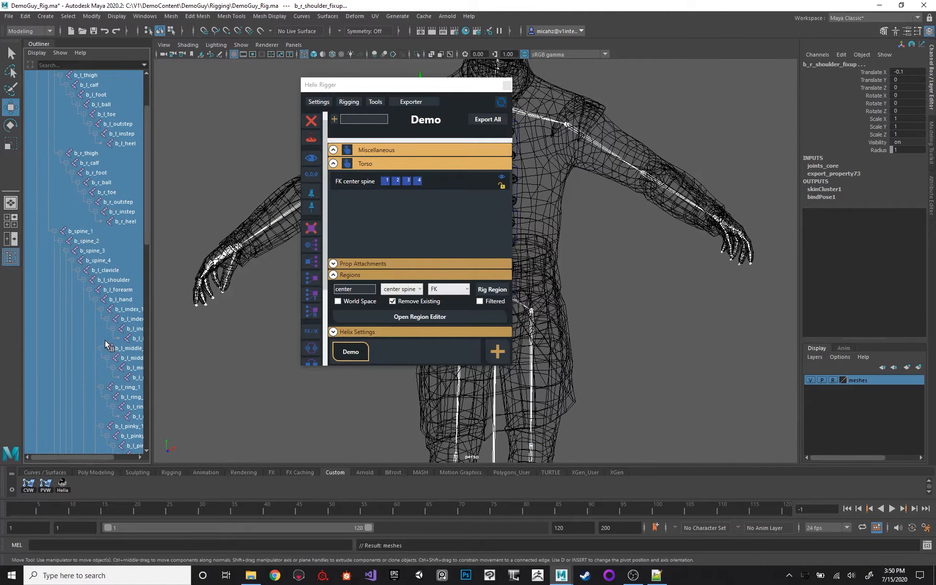
pyautogui.click(918, 366)
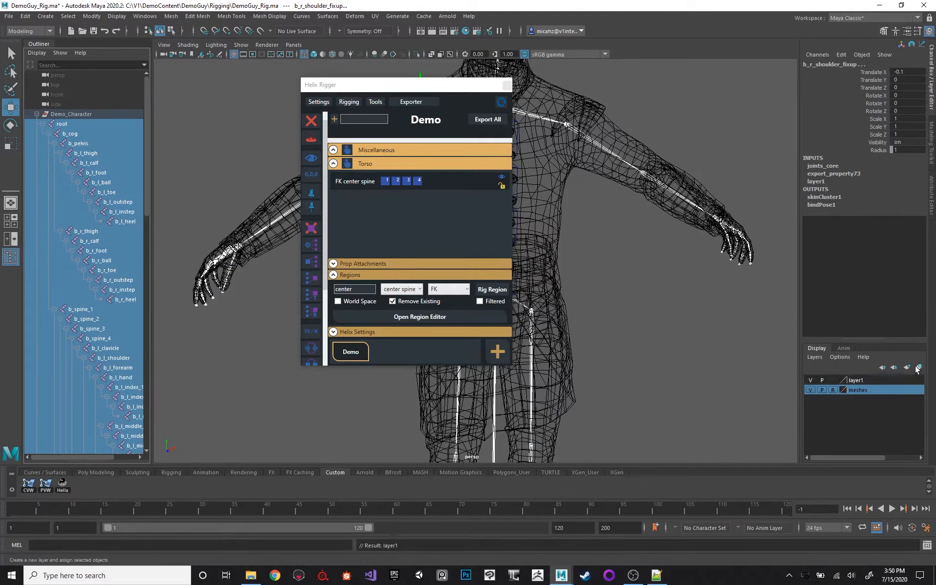
pyautogui.doubleClick(855, 379)
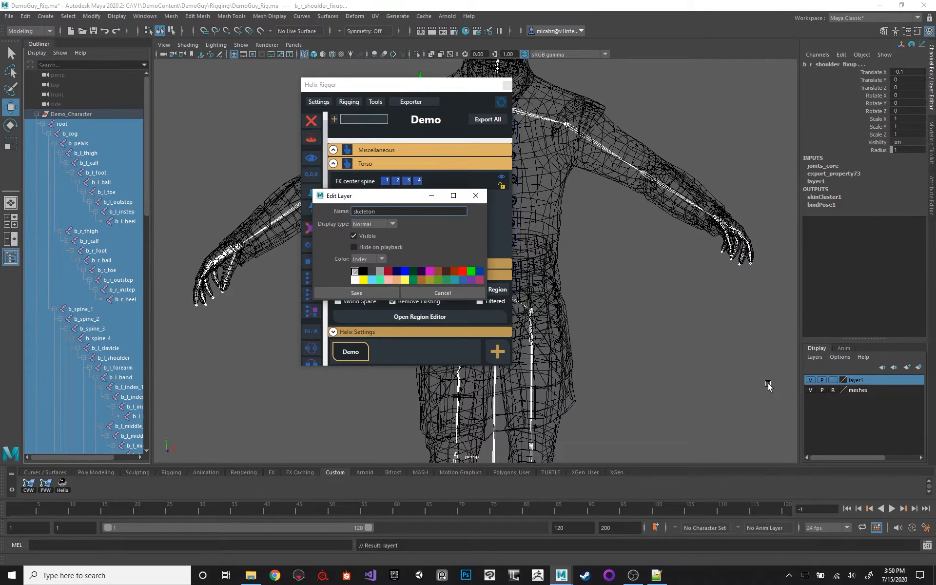
pyautogui.click(360, 292)
pyautogui.click(834, 380)
pyautogui.click(834, 380)
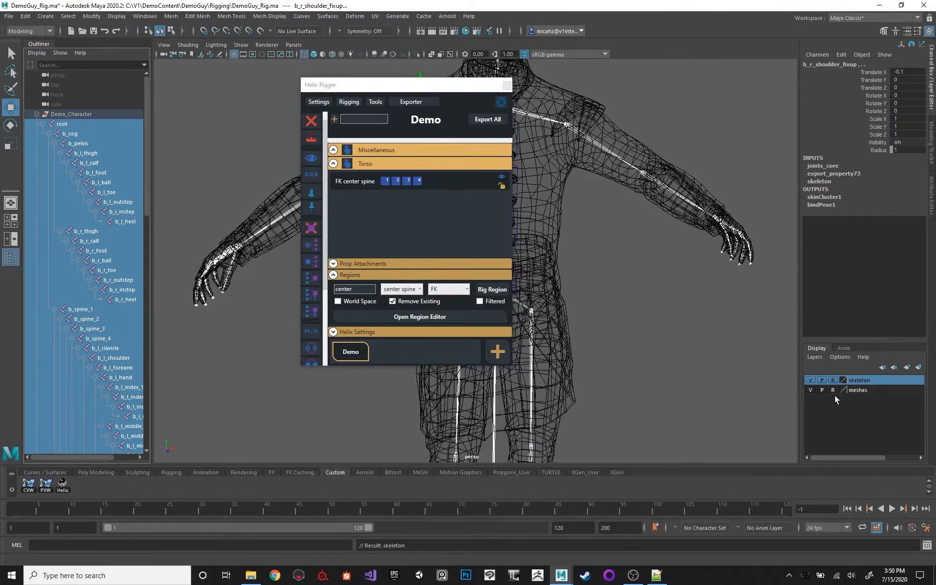
pyautogui.click(43, 123)
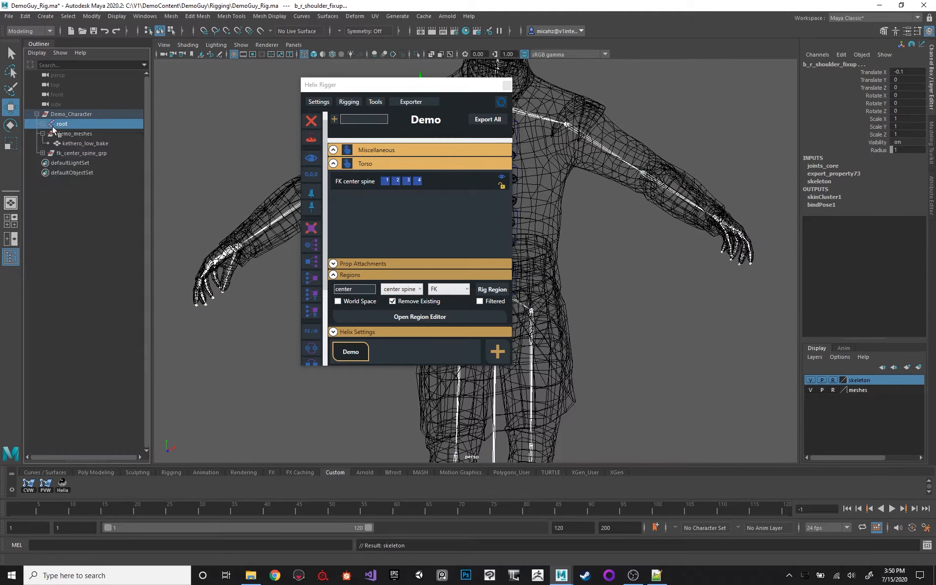
# Clear the selection, return to shaded display and move the Helix Rigger window off the character's torso.
pyautogui.click(589, 182)
pyautogui.moveTo(549, 144)
pyautogui.keyDown('alt'); pyautogui.mouseDown()
pyautogui.moveTo(621, 111)
pyautogui.moveTo(539, 129)
pyautogui.moveTo(589, 142)
pyautogui.moveTo(536, 122)
pyautogui.mouseUp(); pyautogui.keyUp('alt')
pyautogui.press('5')
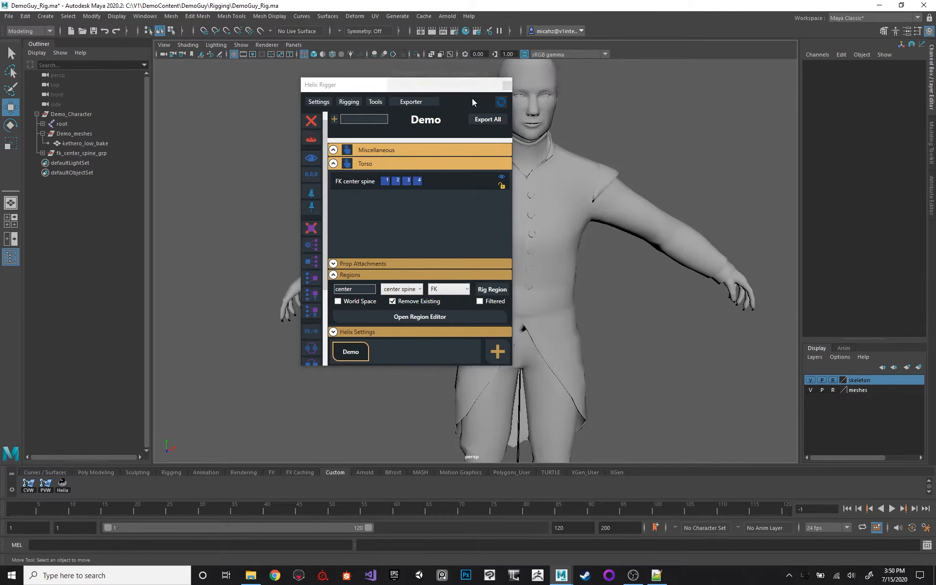
pyautogui.moveTo(424, 93); pyautogui.dragTo(353, 88)
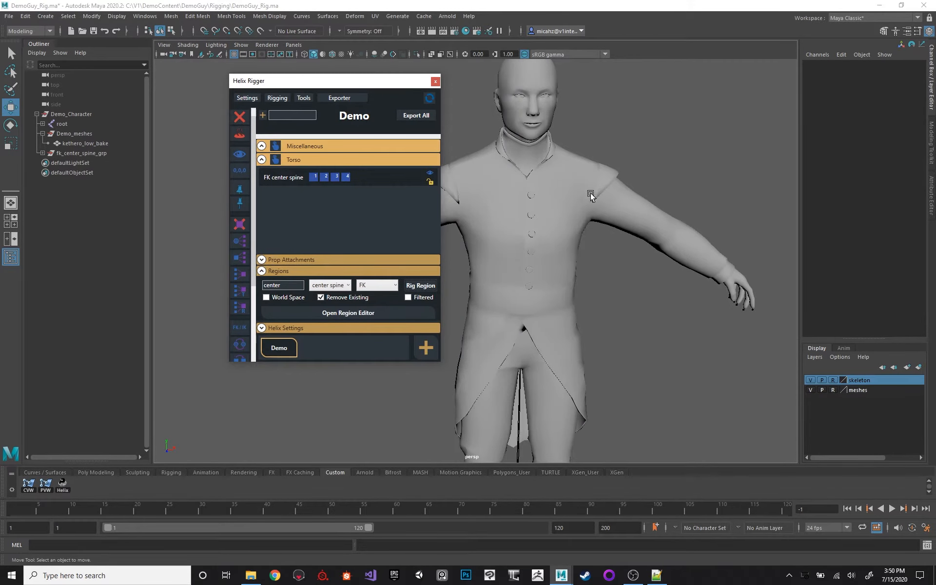
# Check in wireframe that the FK spine controls can be selected, from control_b_spine_4 down to control_b_spine_6.
pyautogui.click(591, 195)
pyautogui.press('4')
pyautogui.click(536, 191)
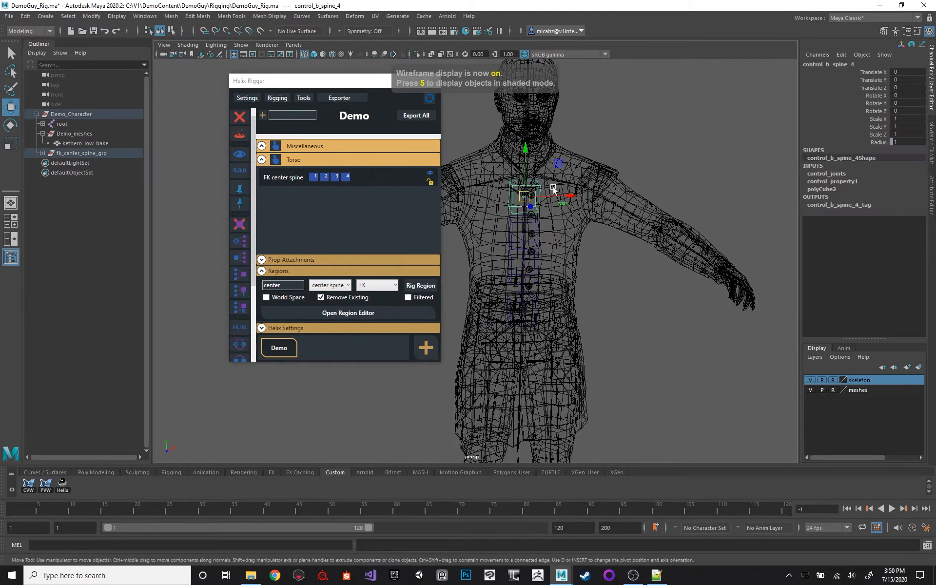
pyautogui.keyDown('alt'); pyautogui.moveTo(553, 186); pyautogui.dragTo(584, 166); pyautogui.keyUp('alt')
pyautogui.keyDown('shift'); pyautogui.click(554, 224); pyautogui.keyUp('shift')
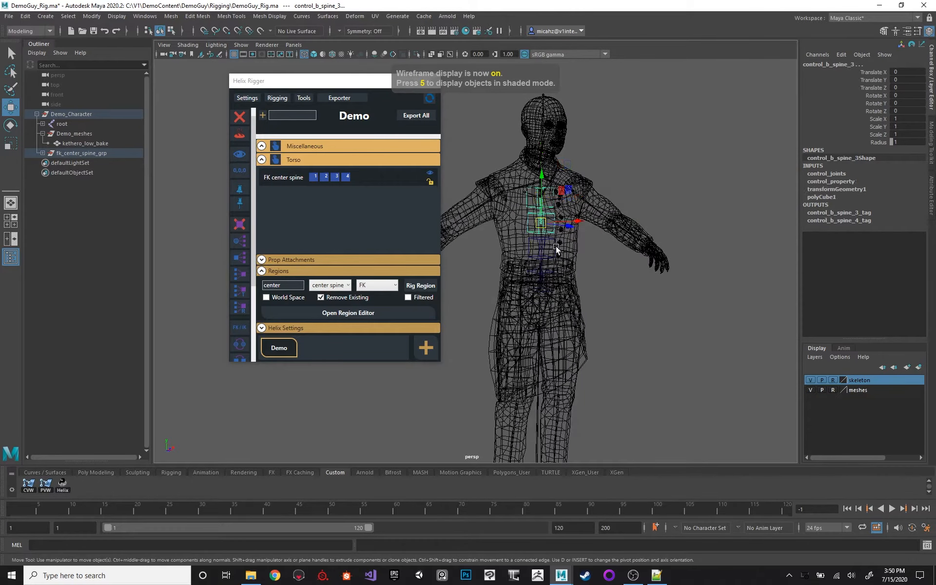
pyautogui.keyDown('shift'); pyautogui.click(556, 247); pyautogui.keyUp('shift')
pyautogui.keyDown('shift'); pyautogui.click(549, 270); pyautogui.keyUp('shift')
# Try rotating the control_b_spine_6 control about 7.76 degrees in Y and undo the rotation.
pyautogui.keyDown('alt'); pyautogui.moveTo(583, 175); pyautogui.dragTo(564, 158, button='middle'); pyautogui.keyUp('alt')
pyautogui.keyDown('alt'); pyautogui.moveTo(563, 158); pyautogui.dragTo(595, 200, button='right'); pyautogui.keyUp('alt')
pyautogui.press('e')
pyautogui.keyDown('alt'); pyautogui.moveTo(595, 202); pyautogui.dragTo(530, 213); pyautogui.keyUp('alt')
pyautogui.hotkey('ctrl', 'z')
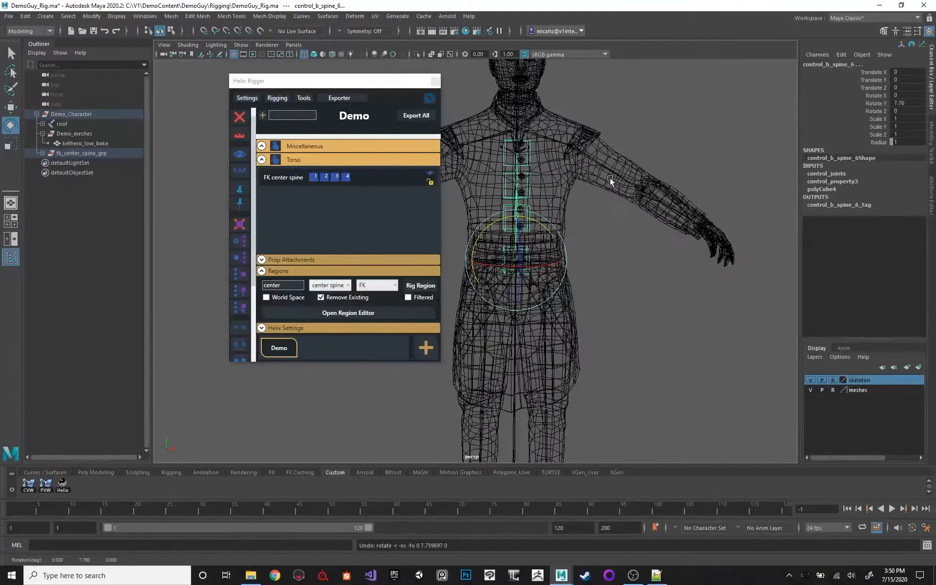
# Compare the spine controls in shaded and wireframe display, examining them along the torso from several angles.
pyautogui.keyDown('alt'); pyautogui.moveTo(610, 180); pyautogui.dragTo(647, 201, button='middle'); pyautogui.keyUp('alt')
pyautogui.keyDown('alt'); pyautogui.moveTo(647, 201); pyautogui.dragTo(603, 180, button='right'); pyautogui.keyUp('alt')
pyautogui.press('5')
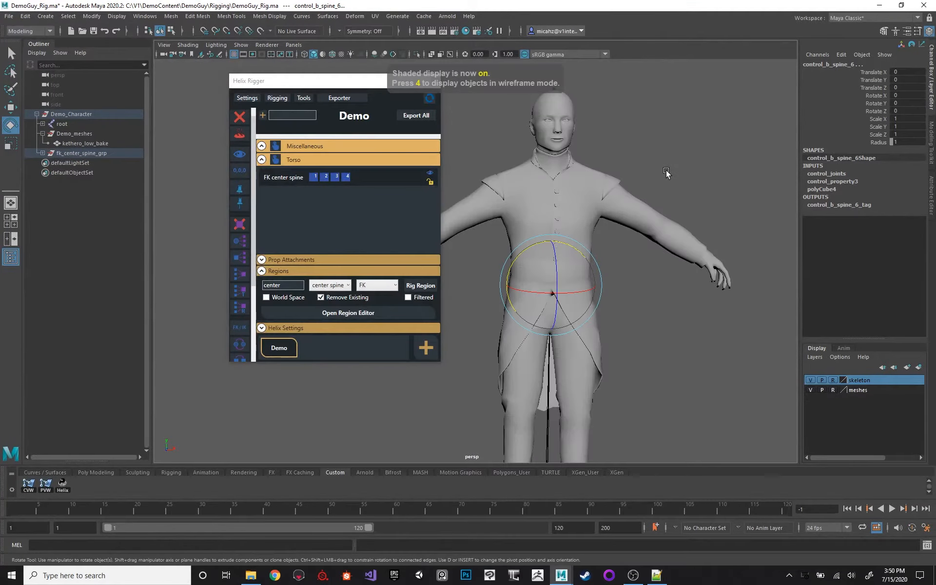
pyautogui.press('4')
pyautogui.moveTo(569, 200)
pyautogui.keyDown('alt'); pyautogui.mouseDown()
pyautogui.moveTo(612, 190)
pyautogui.moveTo(539, 194)
pyautogui.mouseUp(); pyautogui.keyUp('alt')
pyautogui.keyDown('alt'); pyautogui.moveTo(631, 204); pyautogui.dragTo(600, 212, button='right'); pyautogui.keyUp('alt')
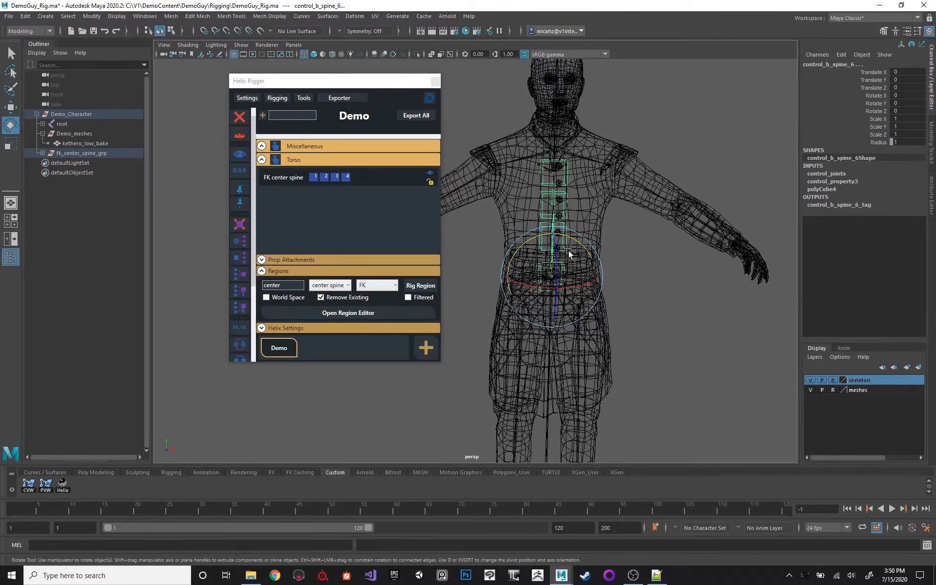
pyautogui.keyDown('alt'); pyautogui.moveTo(598, 192); pyautogui.dragTo(572, 249); pyautogui.keyUp('alt')
pyautogui.keyDown('alt'); pyautogui.moveTo(620, 217); pyautogui.dragTo(598, 217); pyautogui.keyUp('alt')
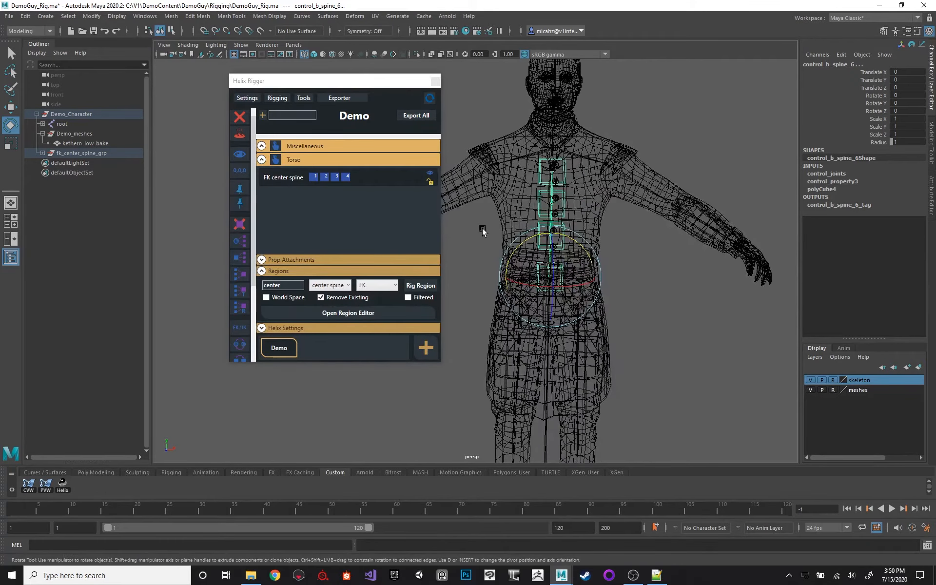
pyautogui.scroll(1, 593, 187)
pyautogui.keyDown('alt'); pyautogui.moveTo(594, 186); pyautogui.dragTo(594, 187, button='middle'); pyautogui.keyUp('alt')
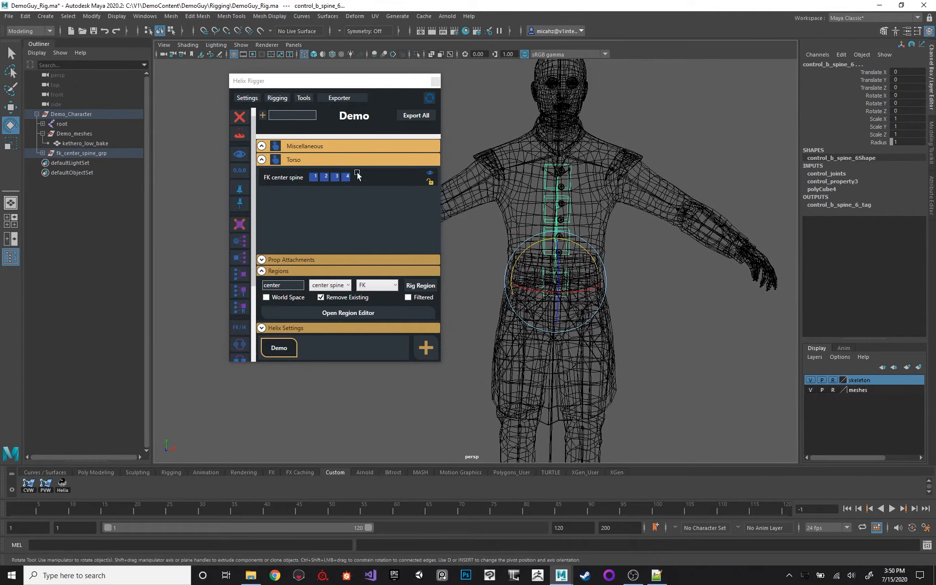
# Review the rig types available for the center spine region, keeping FK as the chosen type.
pyautogui.click(376, 283)
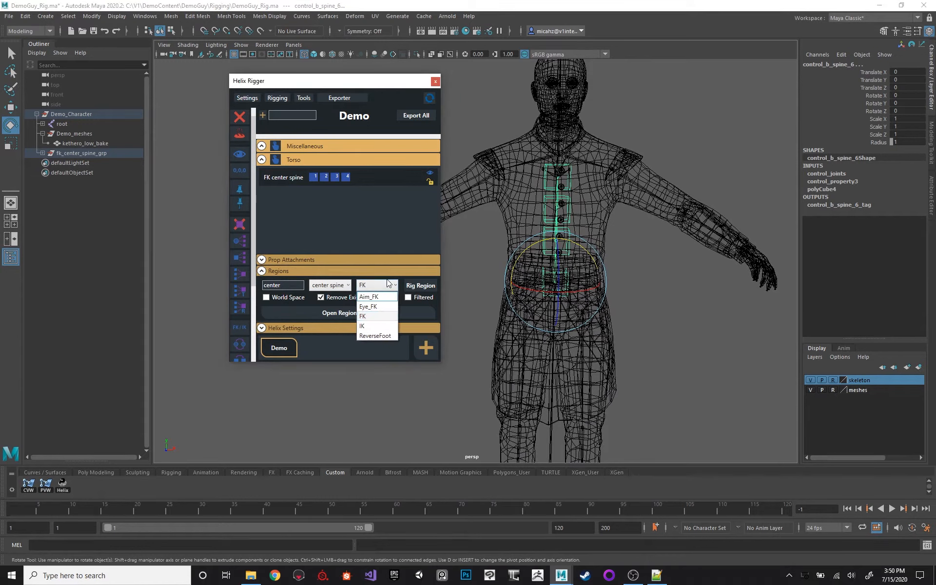
pyautogui.click(601, 200)
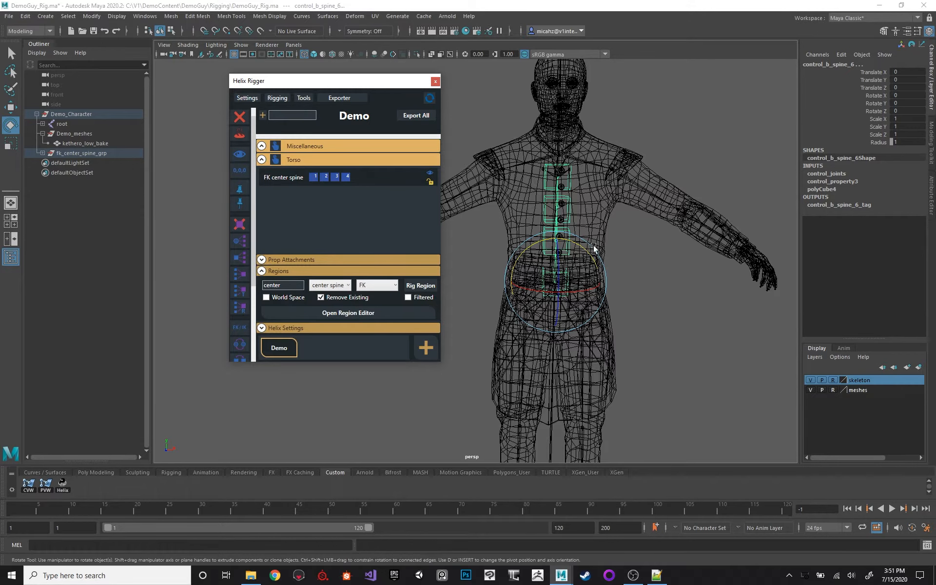
pyautogui.keyDown('alt'); pyautogui.moveTo(634, 228); pyautogui.dragTo(646, 218, button='middle'); pyautogui.keyUp('alt')
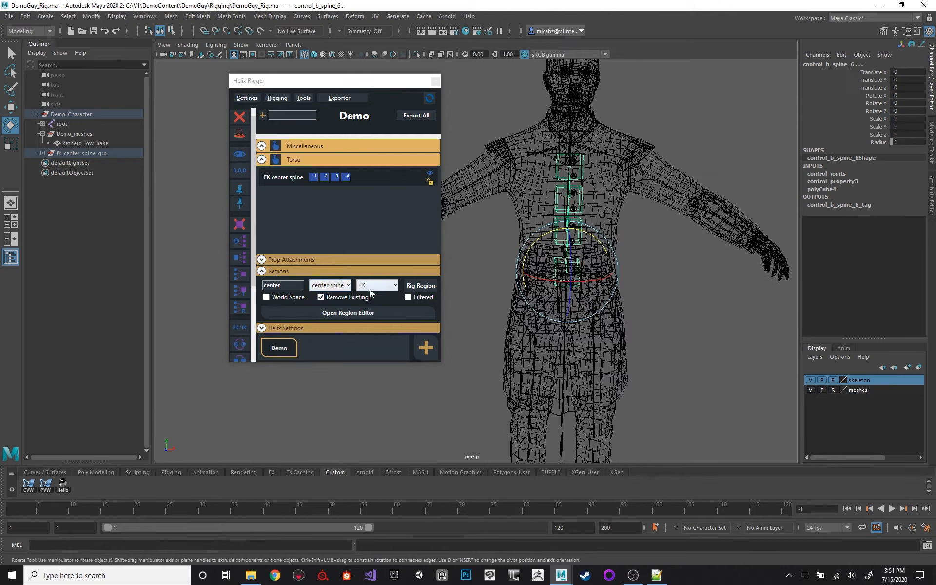
# Rig the center spine region as FK again with Remove Existing enabled, replacing the current spine rig, and clear the selection.
pyautogui.click(324, 297)
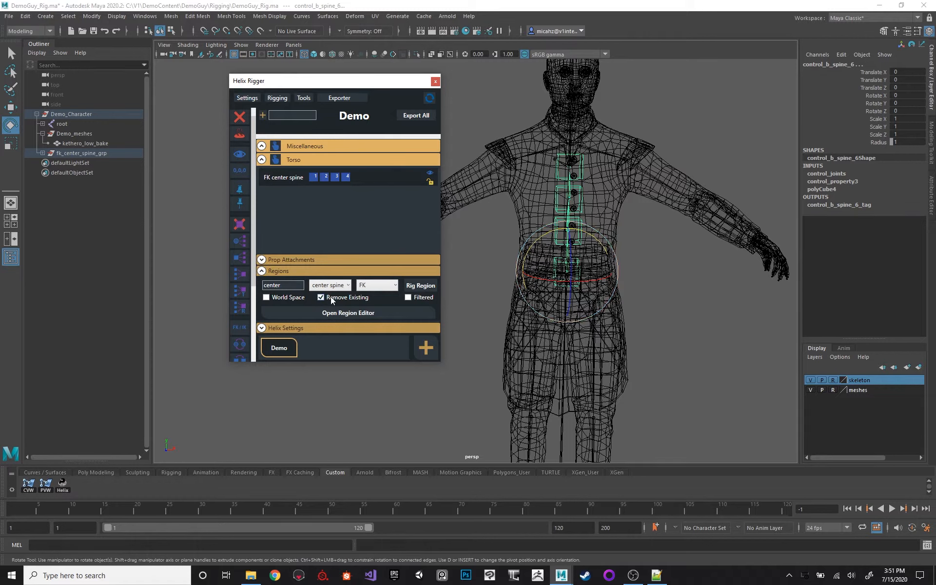
pyautogui.click(419, 285)
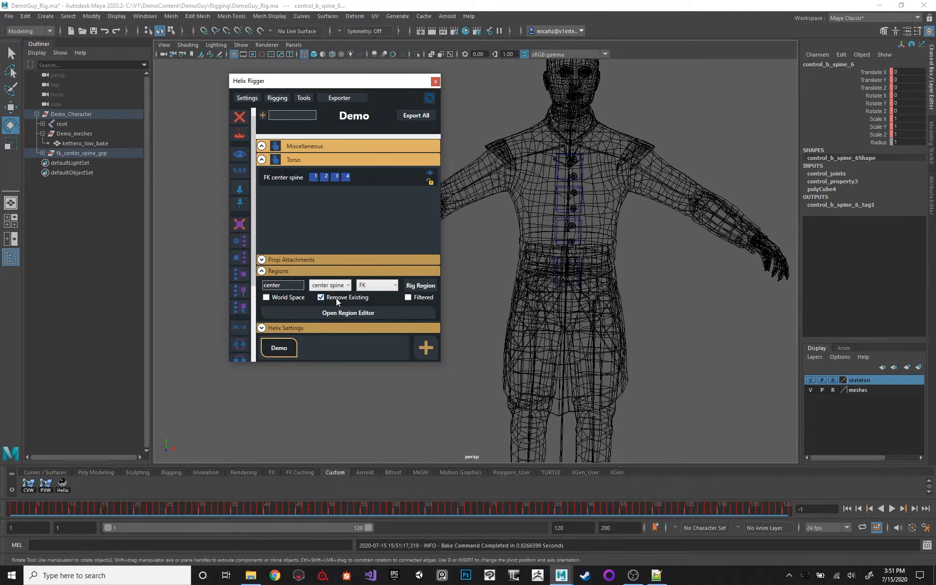
pyautogui.click(673, 151)
pyautogui.keyDown('alt'); pyautogui.moveTo(673, 151); pyautogui.dragTo(635, 221); pyautogui.keyUp('alt')
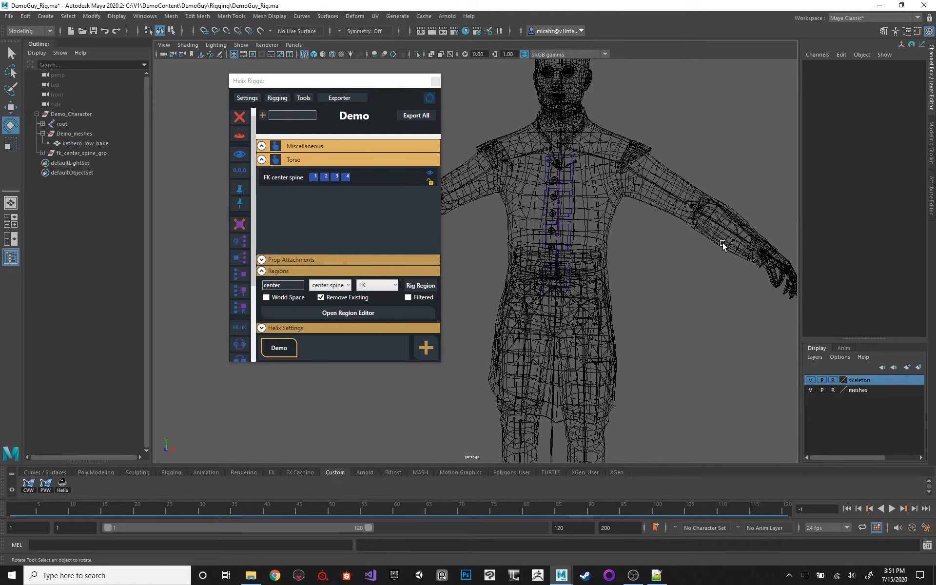
# Review the rig types offered for the center spine region and switch Remove Existing off and back on.
pyautogui.keyDown('alt'); pyautogui.moveTo(691, 148); pyautogui.dragTo(669, 155); pyautogui.keyUp('alt')
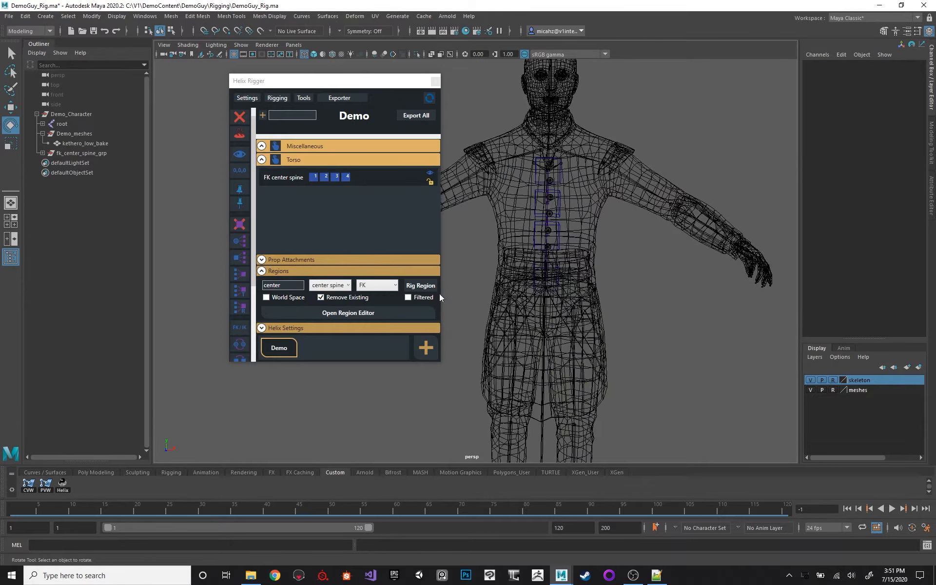
pyautogui.click(389, 271)
pyautogui.click(340, 317)
pyautogui.click(385, 287)
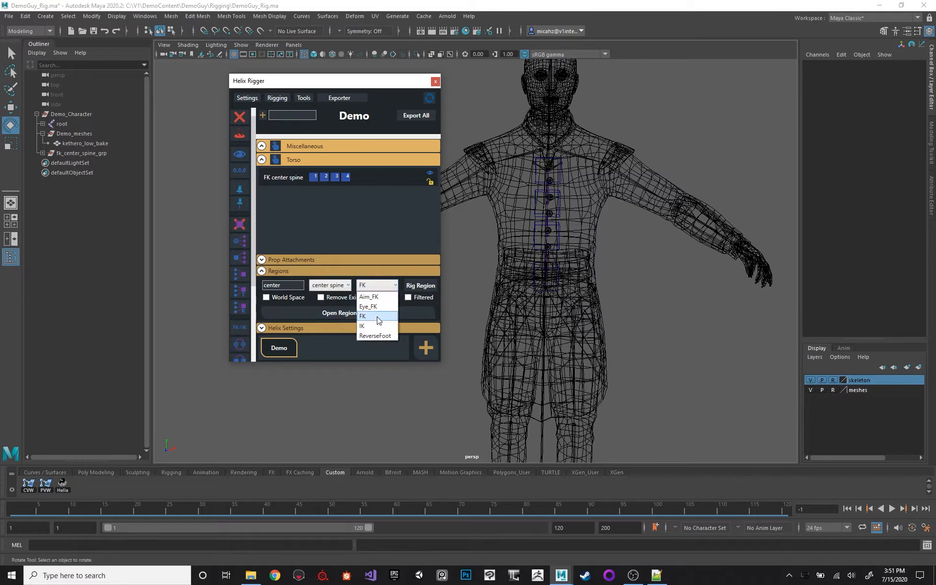
pyautogui.click(333, 298)
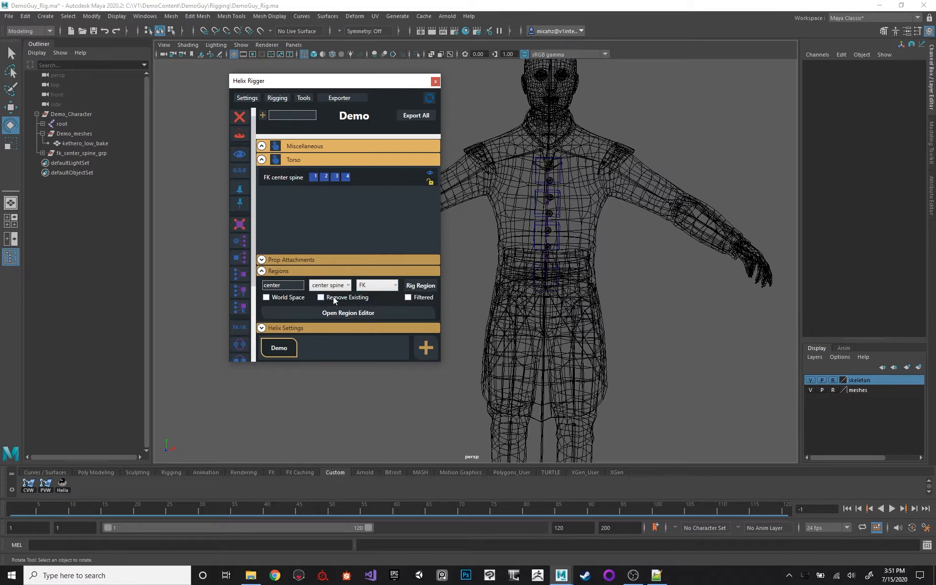
pyautogui.click(322, 298)
# Examine the wireframe character's torso, legs and feet and the FK spine controls from several angles.
pyautogui.keyDown('alt'); pyautogui.moveTo(533, 331); pyautogui.dragTo(560, 235, button='middle'); pyautogui.keyUp('alt')
pyautogui.keyDown('alt'); pyautogui.moveTo(560, 235); pyautogui.dragTo(567, 258); pyautogui.keyUp('alt')
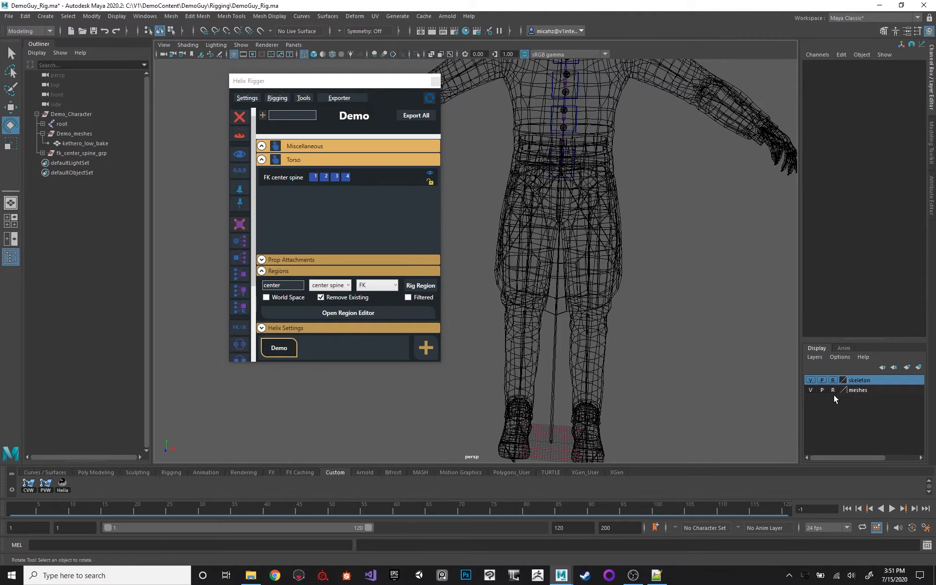
pyautogui.keyDown('alt'); pyautogui.moveTo(663, 366); pyautogui.dragTo(507, 380); pyautogui.keyUp('alt')
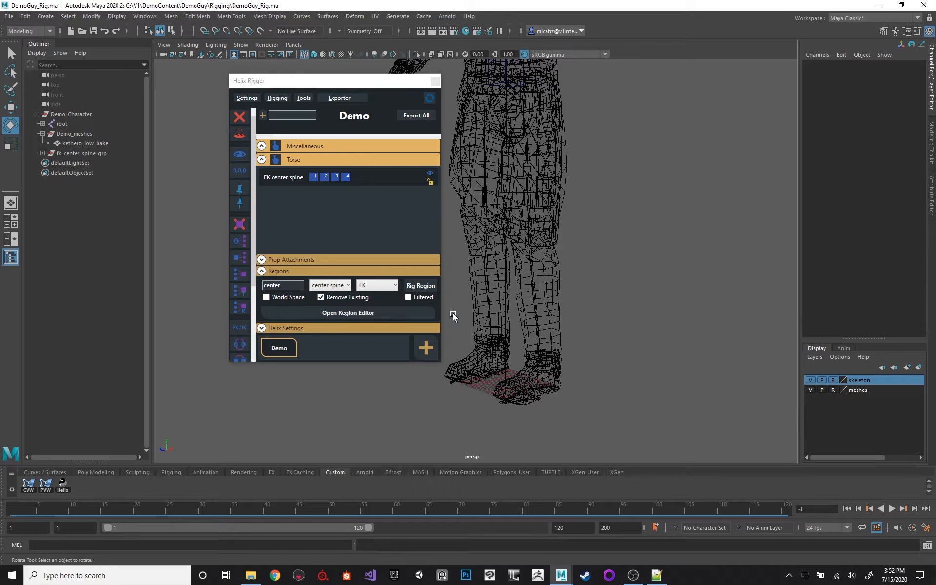
pyautogui.keyDown('alt'); pyautogui.moveTo(564, 255); pyautogui.dragTo(597, 244); pyautogui.keyUp('alt')
pyautogui.keyDown('alt'); pyautogui.moveTo(615, 121); pyautogui.dragTo(578, 218); pyautogui.keyUp('alt')
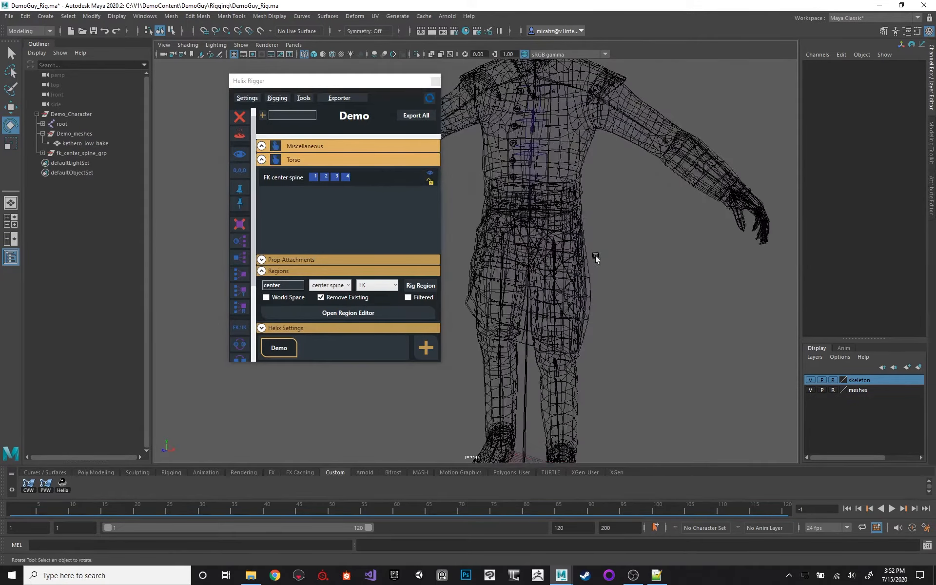
pyautogui.keyDown('alt'); pyautogui.moveTo(595, 258); pyautogui.dragTo(588, 196, button='middle'); pyautogui.keyUp('alt')
pyautogui.keyDown('alt'); pyautogui.moveTo(588, 196); pyautogui.dragTo(517, 191); pyautogui.keyUp('alt')
pyautogui.keyDown('alt'); pyautogui.moveTo(526, 229); pyautogui.dragTo(557, 224); pyautogui.keyUp('alt')
pyautogui.keyDown('alt'); pyautogui.moveTo(552, 343); pyautogui.dragTo(551, 378); pyautogui.keyUp('alt')
pyautogui.keyDown('alt'); pyautogui.moveTo(586, 202); pyautogui.dragTo(564, 253, button='middle'); pyautogui.keyUp('alt')
pyautogui.keyDown('alt'); pyautogui.moveTo(564, 253); pyautogui.dragTo(603, 244); pyautogui.keyUp('alt')
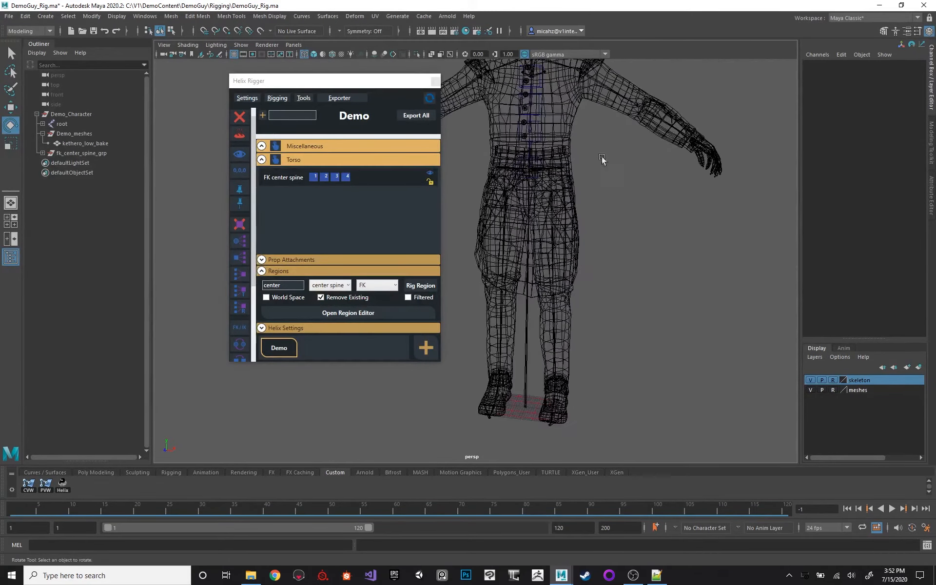
pyautogui.keyDown('alt'); pyautogui.moveTo(598, 151); pyautogui.dragTo(593, 192, button='middle'); pyautogui.keyUp('alt')
pyautogui.keyDown('alt'); pyautogui.moveTo(593, 206); pyautogui.dragTo(602, 213); pyautogui.keyUp('alt')
pyautogui.keyDown('alt'); pyautogui.moveTo(597, 161); pyautogui.dragTo(601, 178, button='middle'); pyautogui.keyUp('alt')
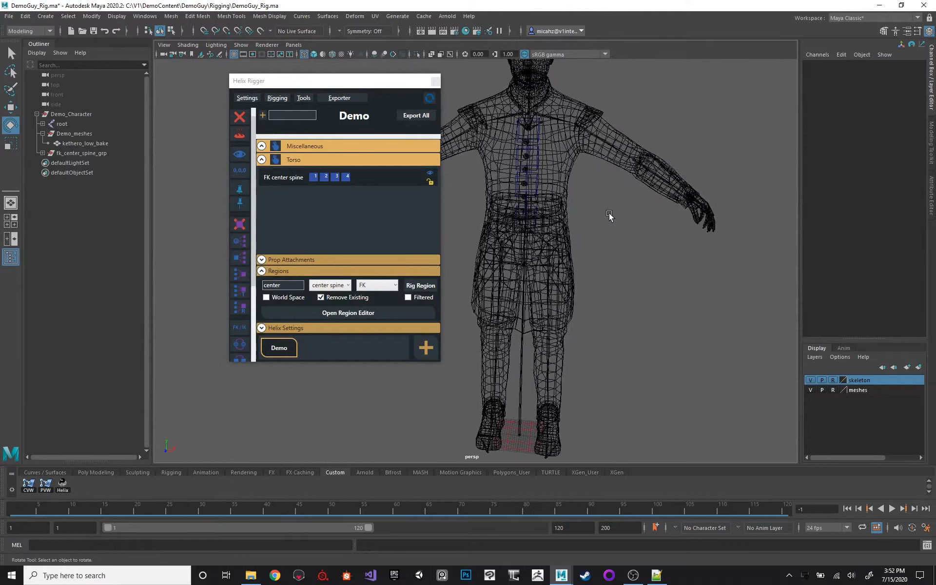
# Toggle the World Space option on and back off twice for the center spine region, comparing it with the character's orientation.
pyautogui.click(278, 297)
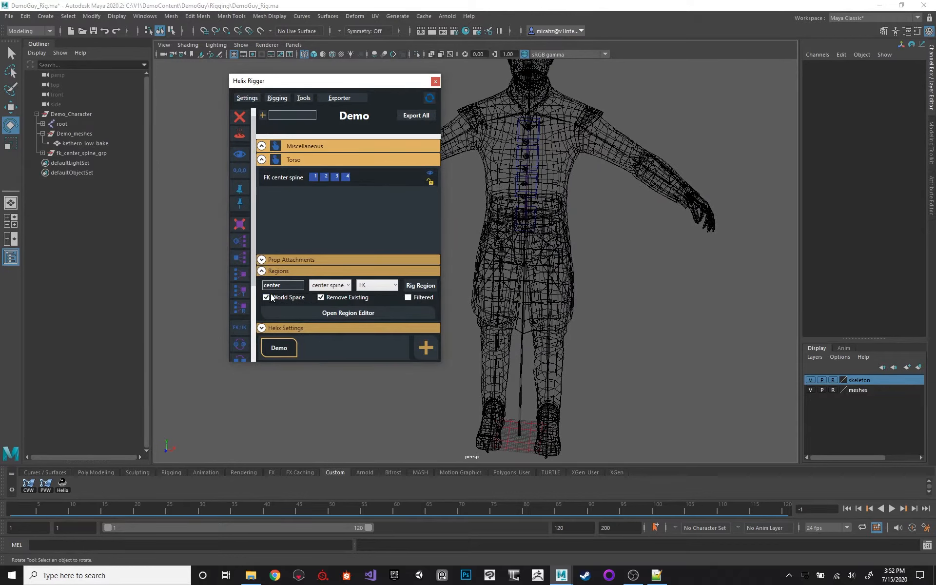
pyautogui.click(271, 295)
pyautogui.keyDown('alt'); pyautogui.moveTo(562, 206); pyautogui.dragTo(569, 190, button='middle'); pyautogui.keyUp('alt')
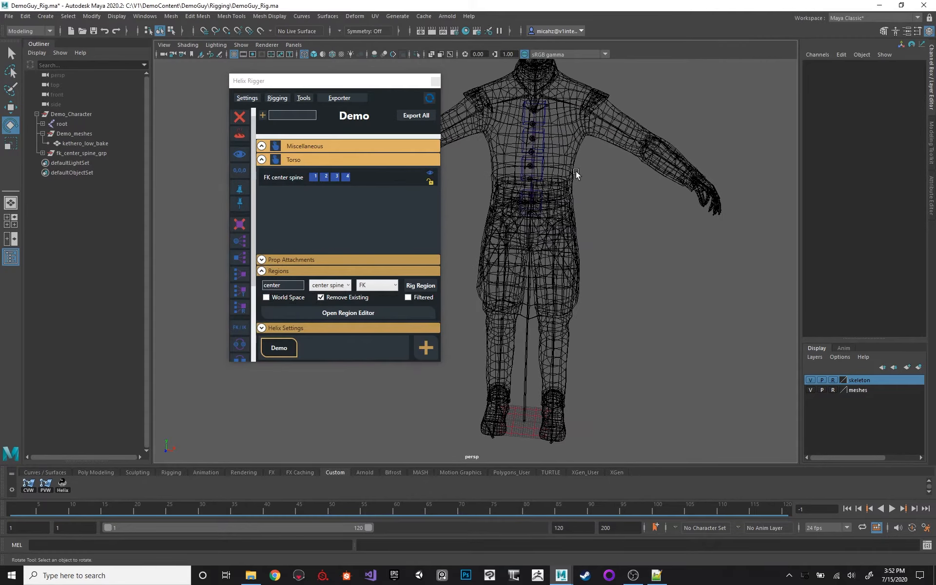
pyautogui.keyDown('alt'); pyautogui.moveTo(576, 172); pyautogui.dragTo(521, 301); pyautogui.keyUp('alt')
pyautogui.keyDown('alt'); pyautogui.moveTo(527, 424); pyautogui.dragTo(533, 382); pyautogui.keyUp('alt')
pyautogui.click(267, 297)
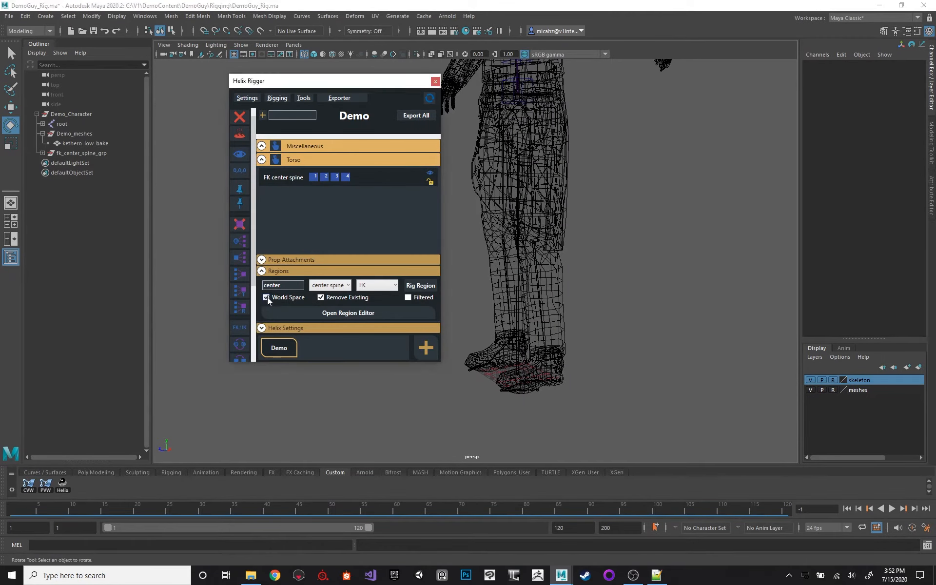
pyautogui.click(267, 298)
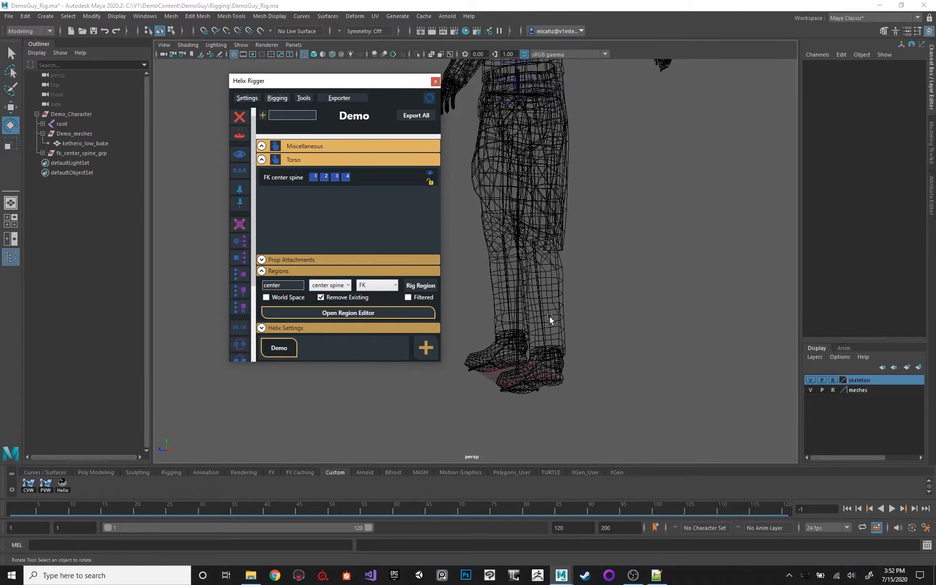
# Examine the alignment of the character's feet, legs and spine from the side and front.
pyautogui.click(566, 386)
pyautogui.keyDown('alt'); pyautogui.moveTo(570, 387); pyautogui.dragTo(575, 414); pyautogui.keyUp('alt')
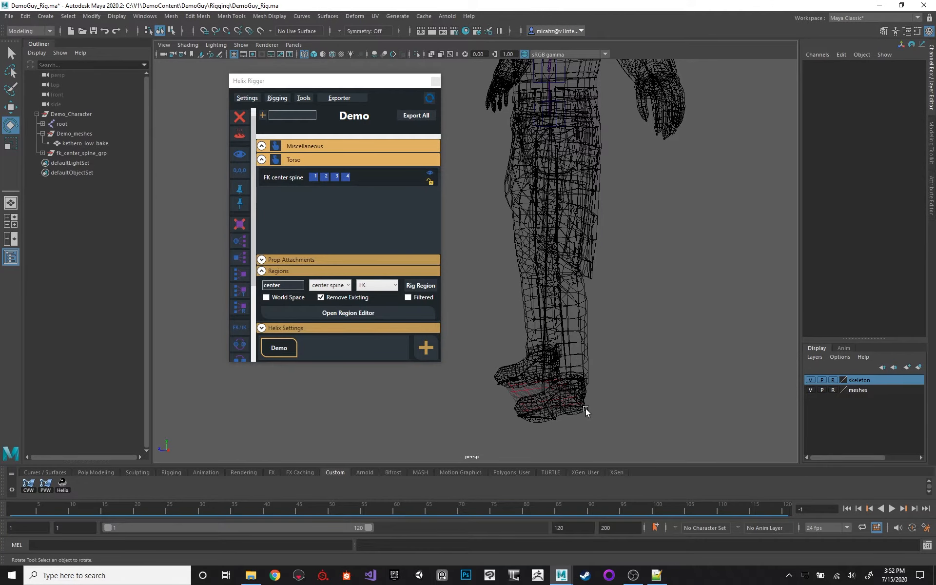
pyautogui.keyDown('alt'); pyautogui.moveTo(586, 408); pyautogui.dragTo(533, 412); pyautogui.keyUp('alt')
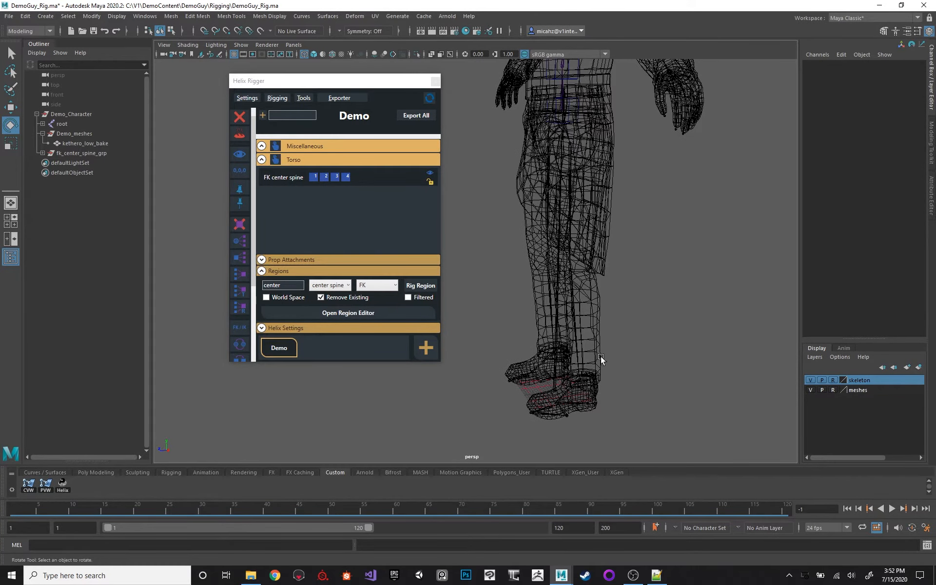
pyautogui.keyDown('alt'); pyautogui.moveTo(587, 357); pyautogui.dragTo(641, 349); pyautogui.keyUp('alt')
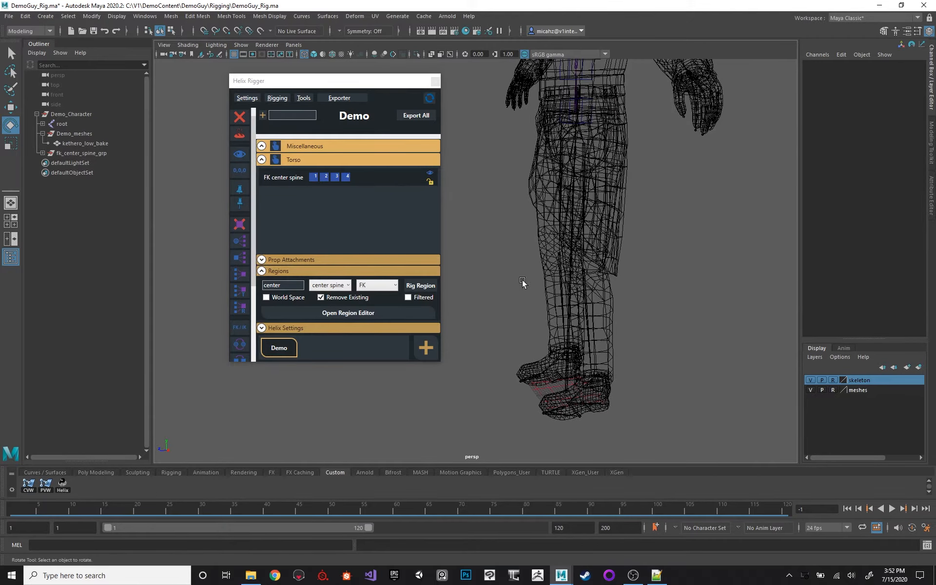
pyautogui.keyDown('alt'); pyautogui.moveTo(538, 282); pyautogui.dragTo(603, 357); pyautogui.keyUp('alt')
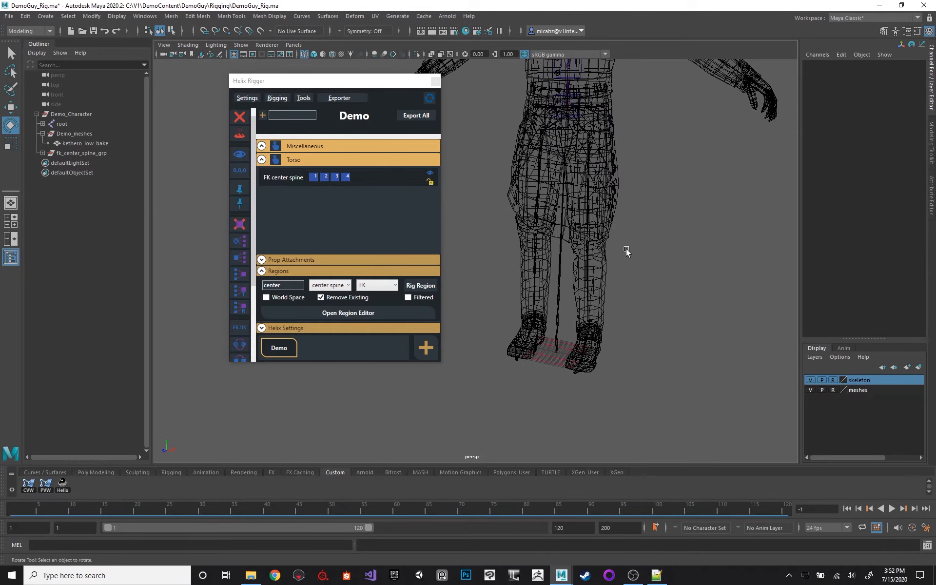
pyautogui.keyDown('alt'); pyautogui.moveTo(567, 212); pyautogui.dragTo(551, 296, button='middle'); pyautogui.keyUp('alt')
pyautogui.keyDown('alt'); pyautogui.moveTo(552, 296); pyautogui.dragTo(540, 243, button='right'); pyautogui.keyUp('alt')
pyautogui.keyDown('alt'); pyautogui.moveTo(540, 234); pyautogui.dragTo(568, 213); pyautogui.keyUp('alt')
pyautogui.keyDown('alt'); pyautogui.moveTo(568, 213); pyautogui.dragTo(571, 232, button='middle'); pyautogui.keyUp('alt')
pyautogui.keyDown('alt'); pyautogui.moveTo(571, 244); pyautogui.dragTo(597, 297, button='right'); pyautogui.keyUp('alt')
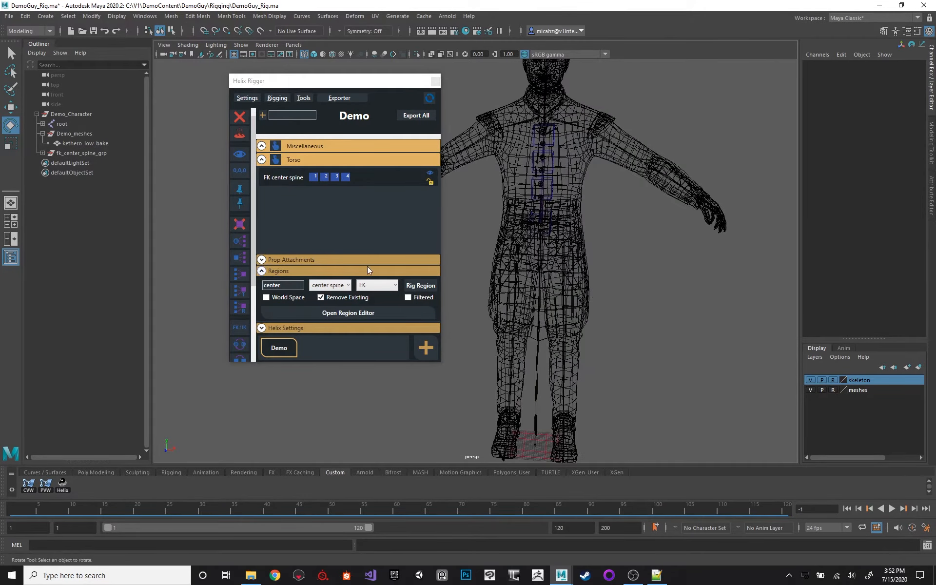
# Rig the center pelvis and center head regions as FK with Remove Existing enabled.
pyautogui.click(348, 285)
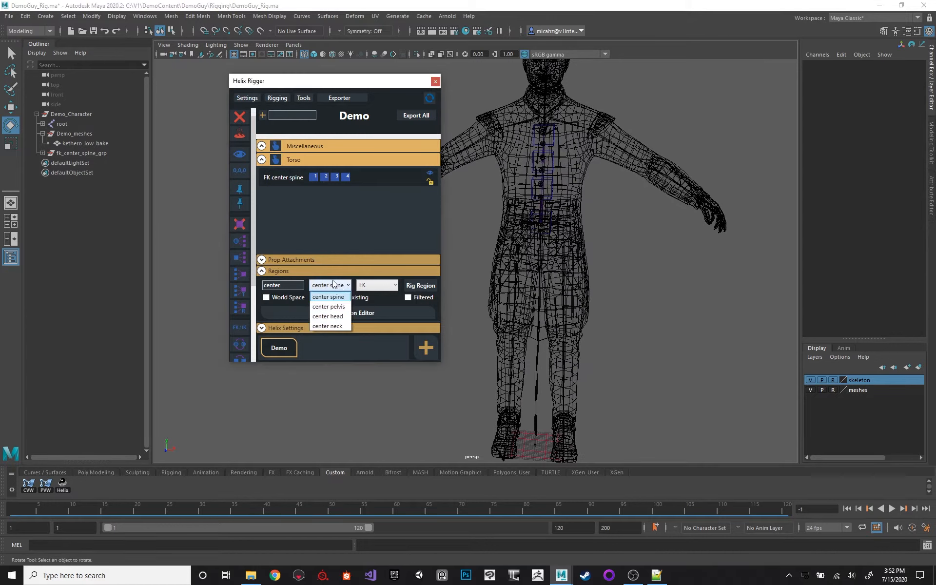
pyautogui.click(329, 317)
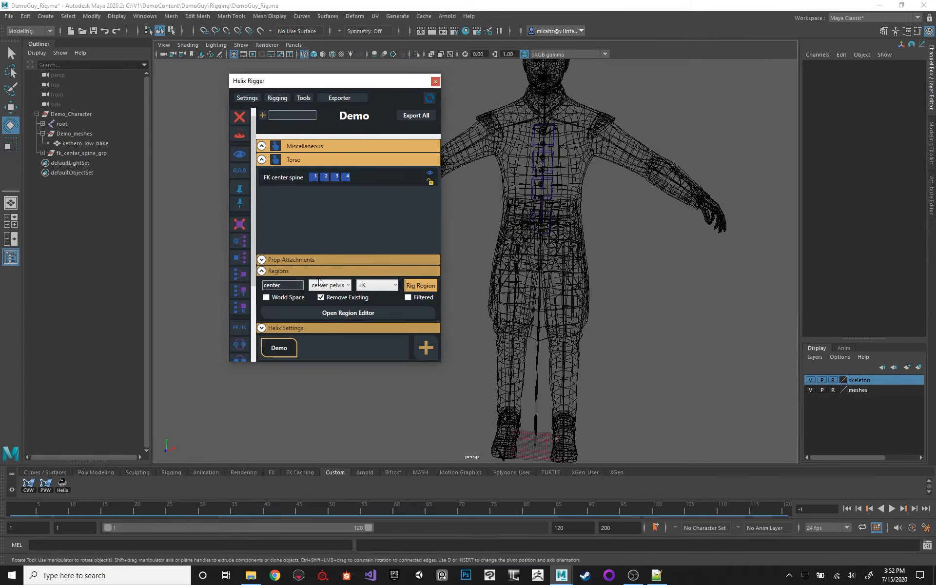
pyautogui.click(329, 285)
pyautogui.click(334, 318)
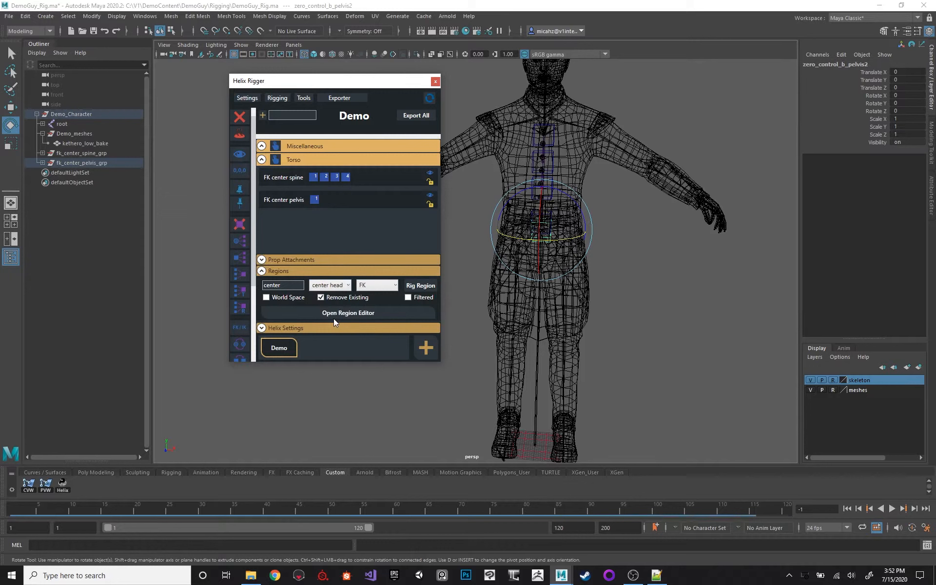
pyautogui.click(414, 285)
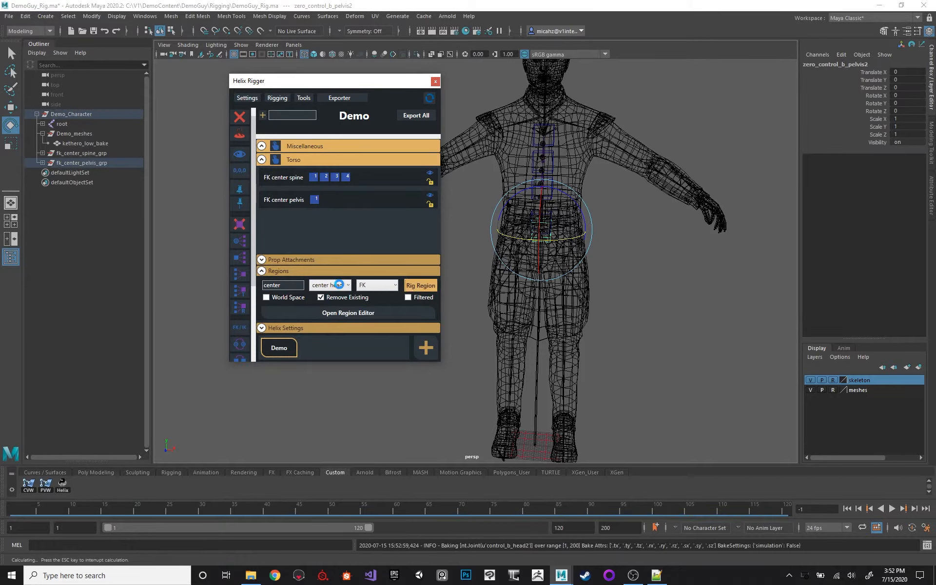
# Rig the center neck region as FK with Remove Existing enabled.
pyautogui.click(339, 284)
pyautogui.click(329, 324)
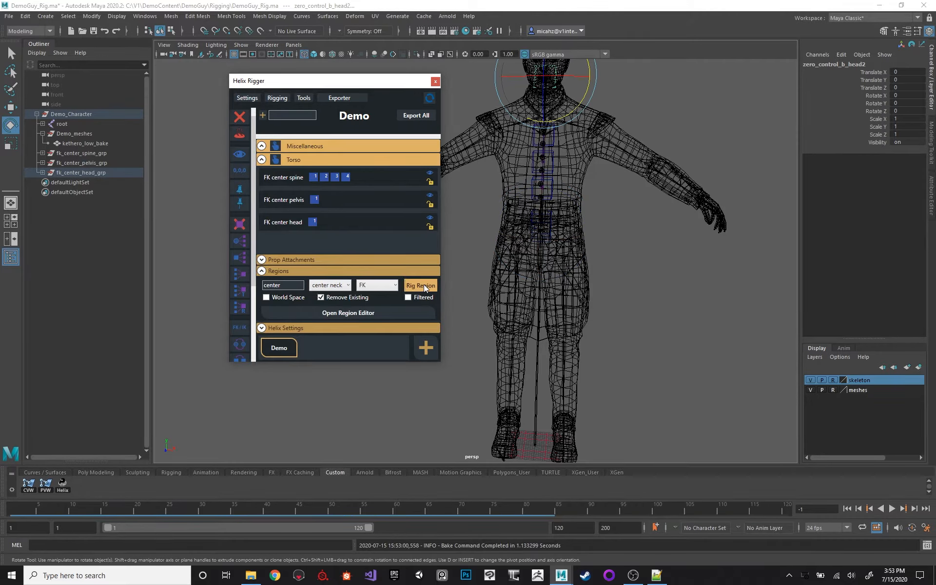
pyautogui.click(423, 285)
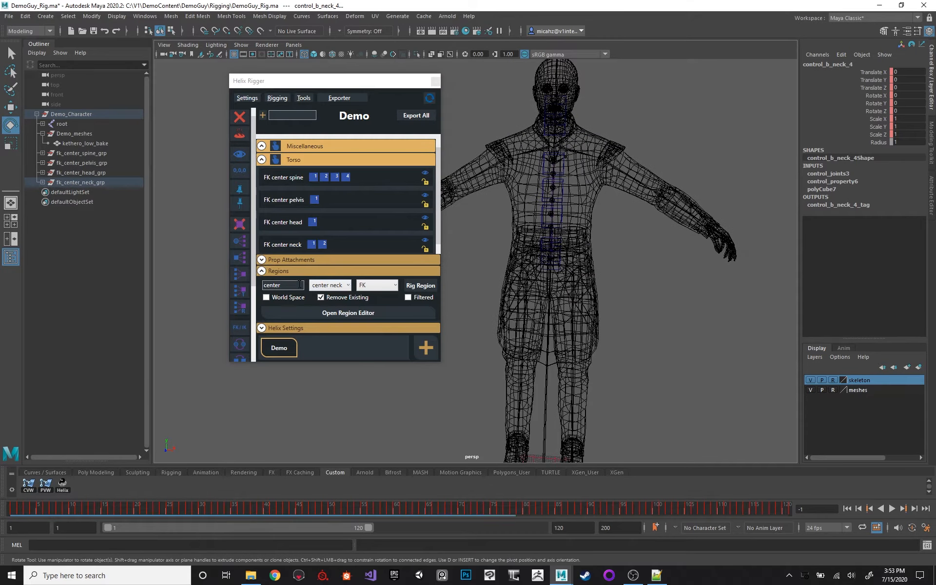
# Filter the regions by "arm" and rig the right arm region as FK.
pyautogui.doubleClick(299, 284)
pyautogui.write('arm')
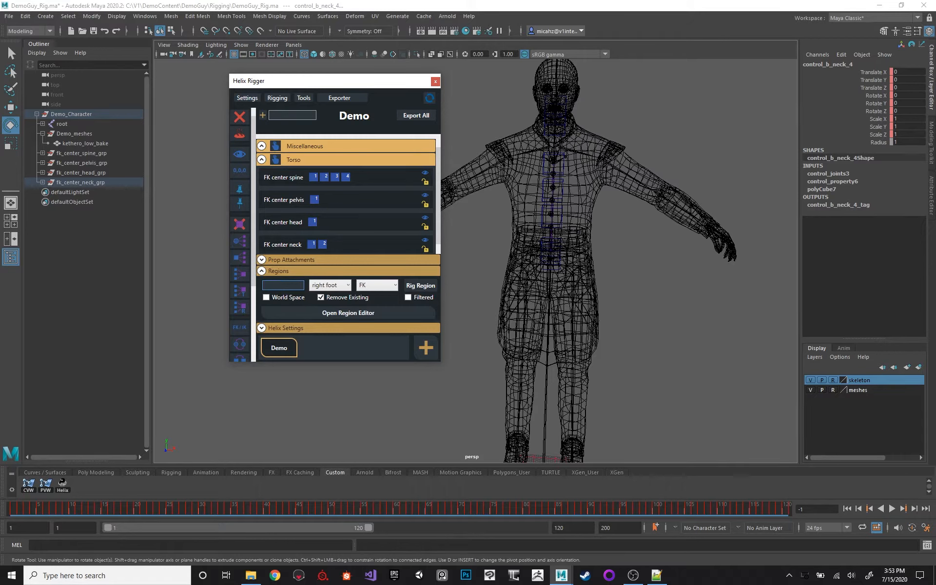
pyautogui.write('left')
pyautogui.click(340, 286)
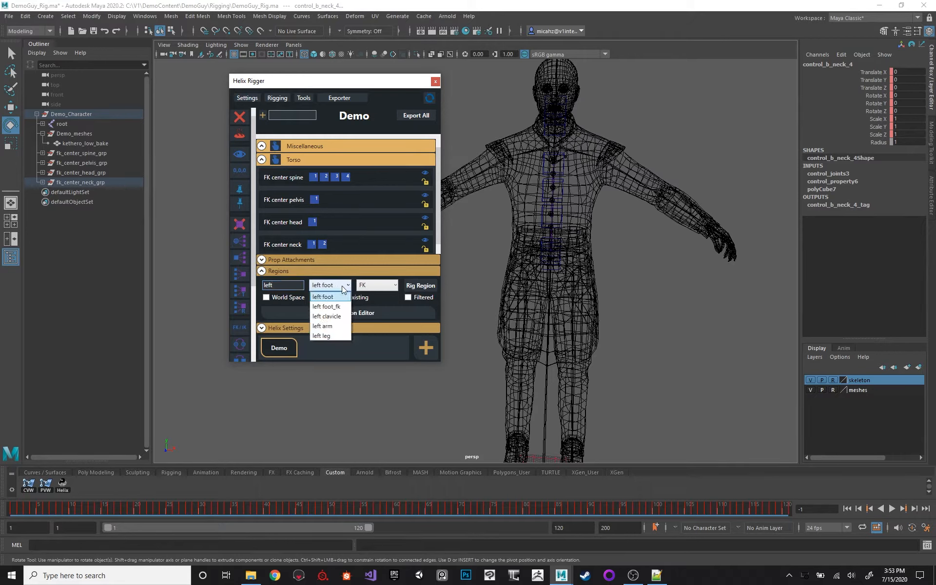
pyautogui.click(276, 284)
pyautogui.write('arm')
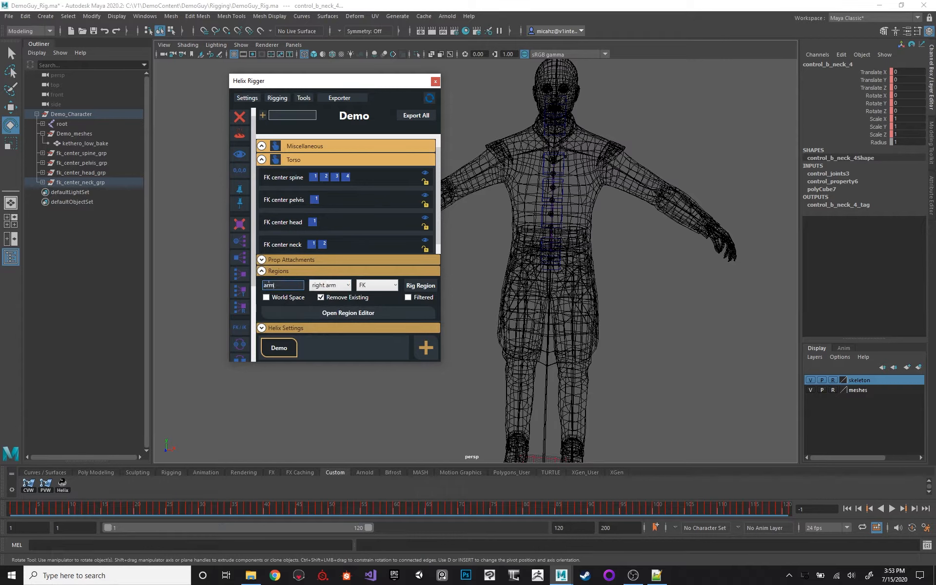
pyautogui.click(418, 286)
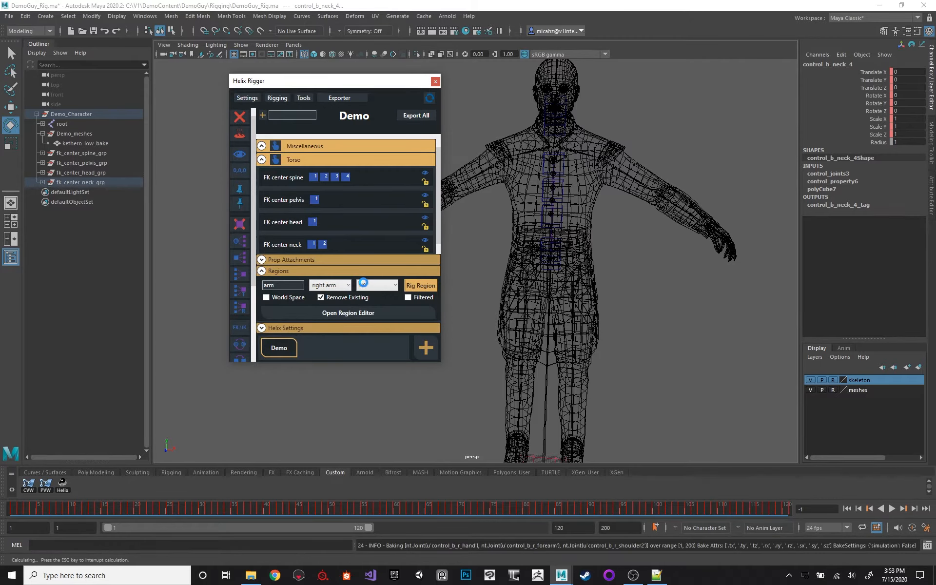
# Rig the left arm region as FK with Remove Existing enabled.
pyautogui.click(330, 285)
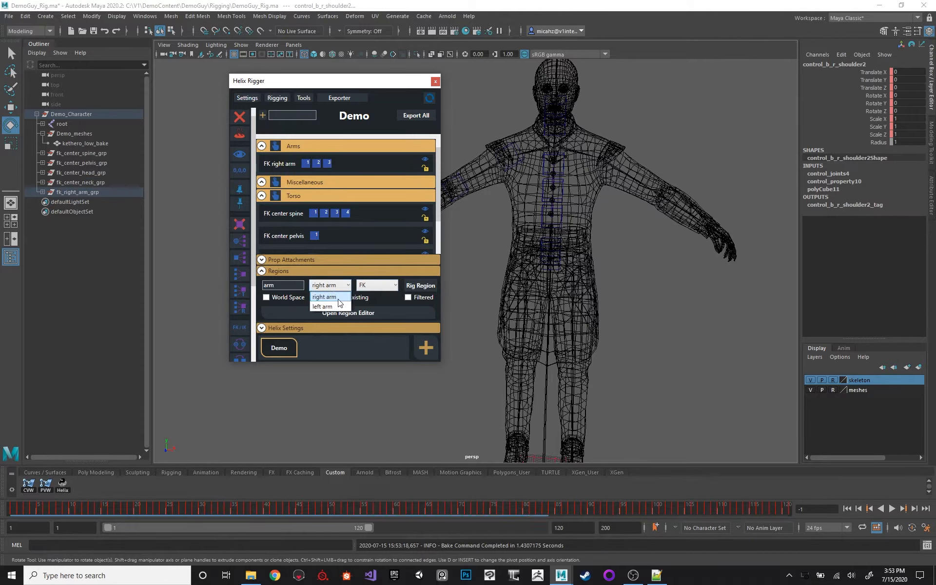
pyautogui.click(324, 301)
pyautogui.click(411, 286)
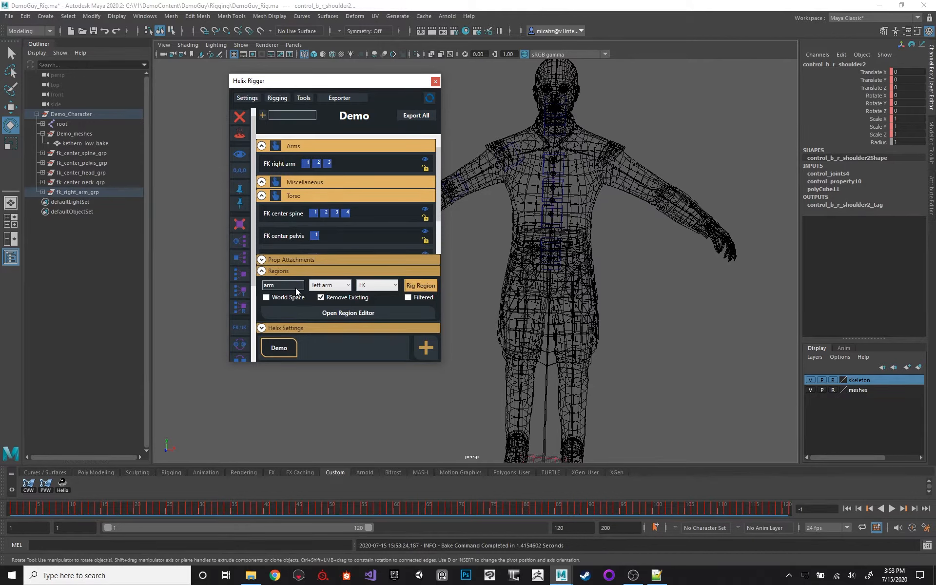
# Filter the regions by "clav" and rig the right clavicle and left clavicle regions as FK.
pyautogui.doubleClick(295, 286)
pyautogui.write('clav')
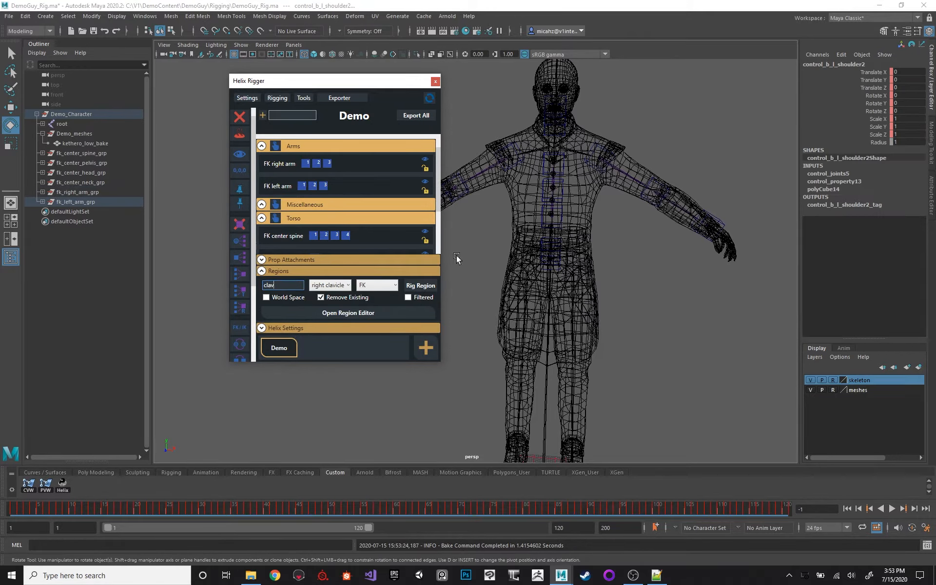
pyautogui.click(419, 287)
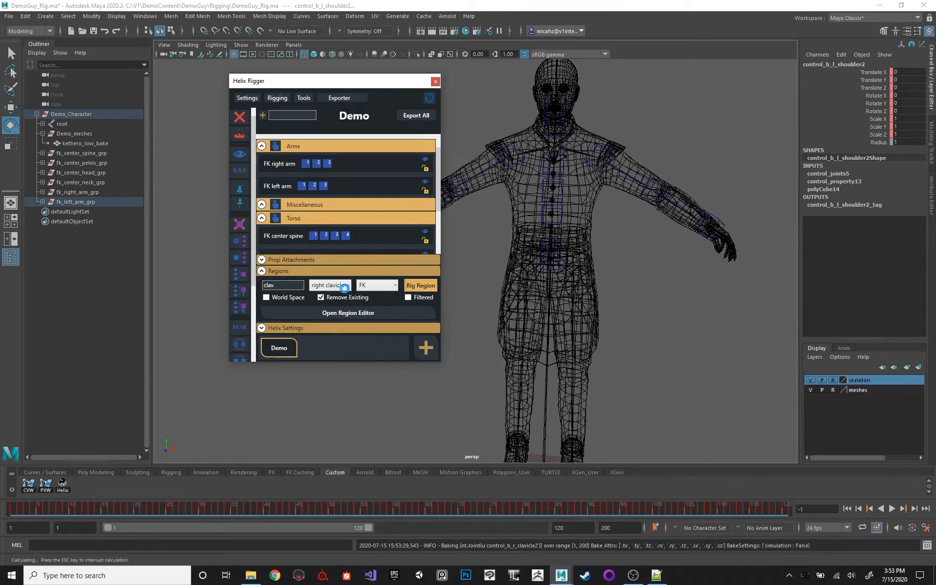
pyautogui.click(343, 285)
pyautogui.click(343, 305)
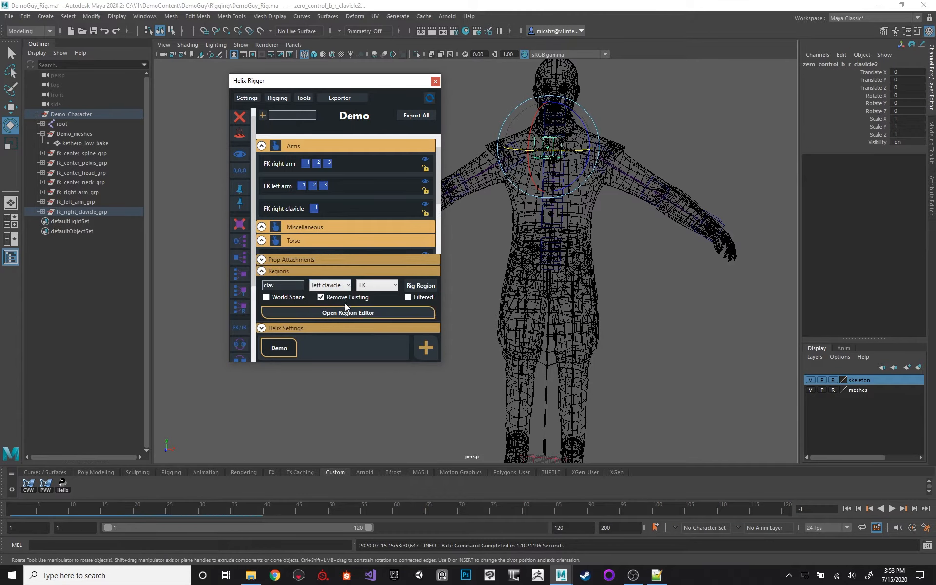
pyautogui.click(420, 285)
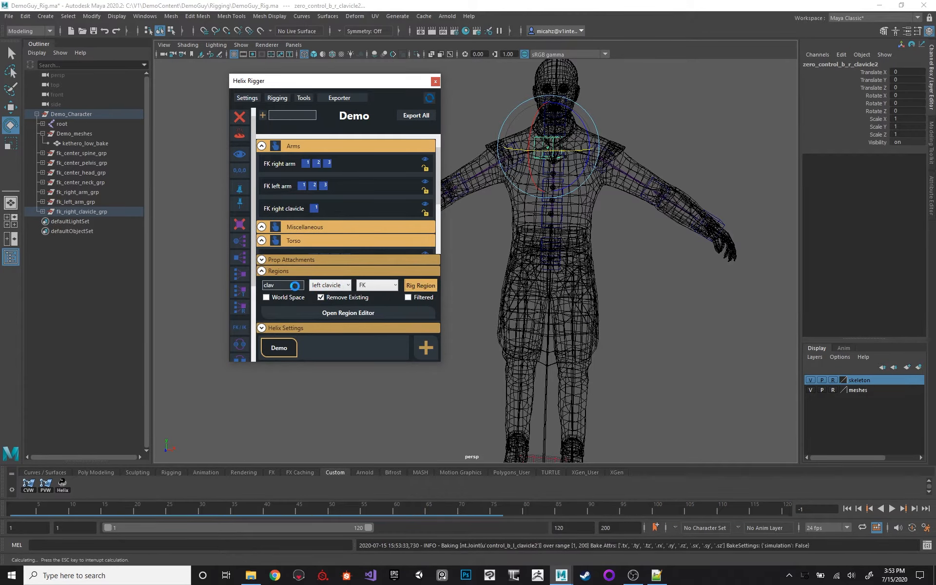
# Filter the regions by "leg" and rig the right leg and left leg regions as IK with Remove Existing enabled.
pyautogui.click(877, 529)
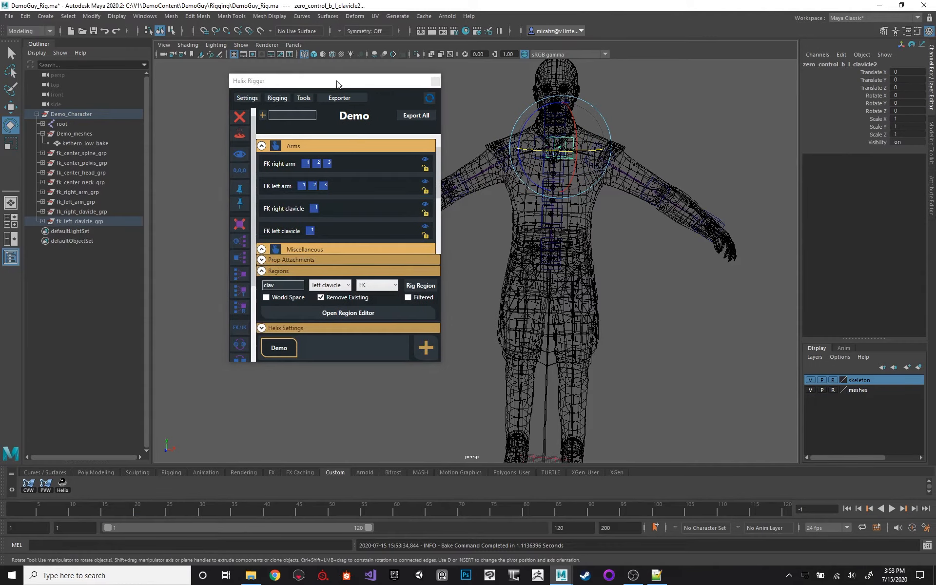
pyautogui.moveTo(337, 81); pyautogui.dragTo(329, 81)
pyautogui.keyDown('alt'); pyautogui.moveTo(650, 227); pyautogui.dragTo(568, 218); pyautogui.keyUp('alt')
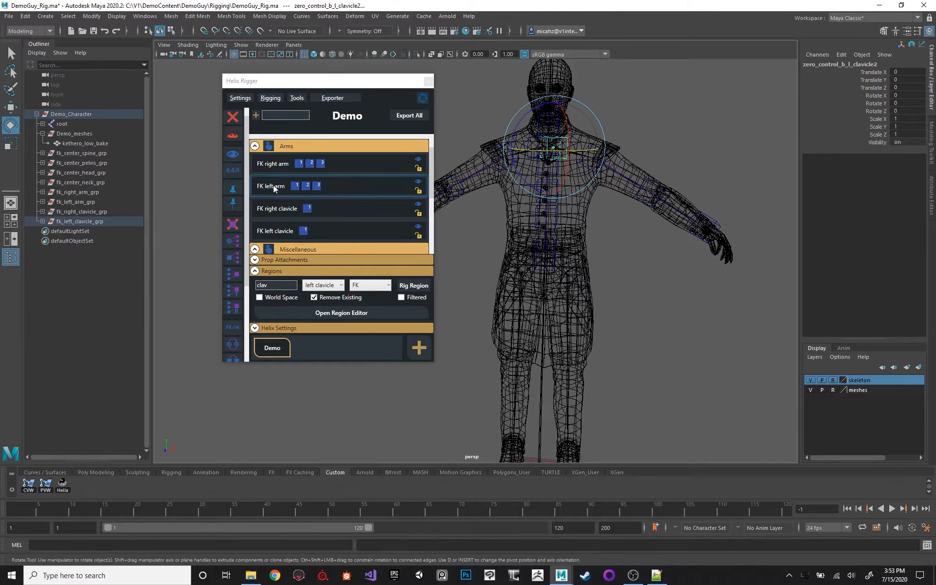
pyautogui.click(312, 285)
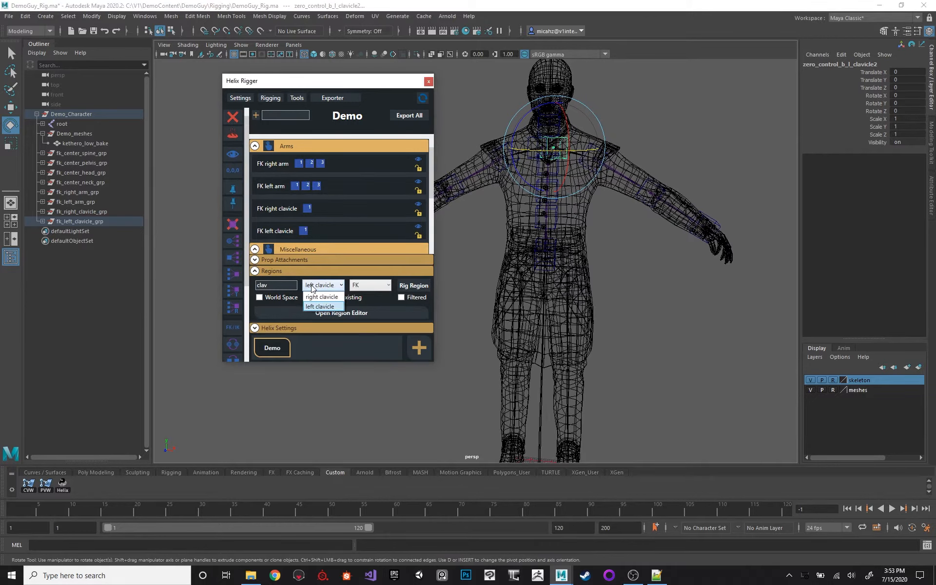
pyautogui.click(304, 286)
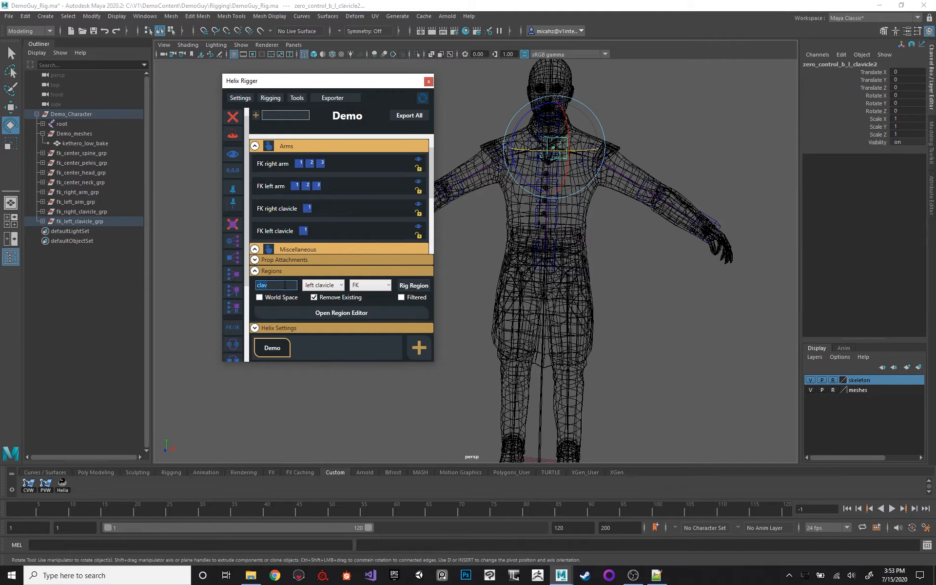
pyautogui.write('leg')
pyautogui.click(371, 284)
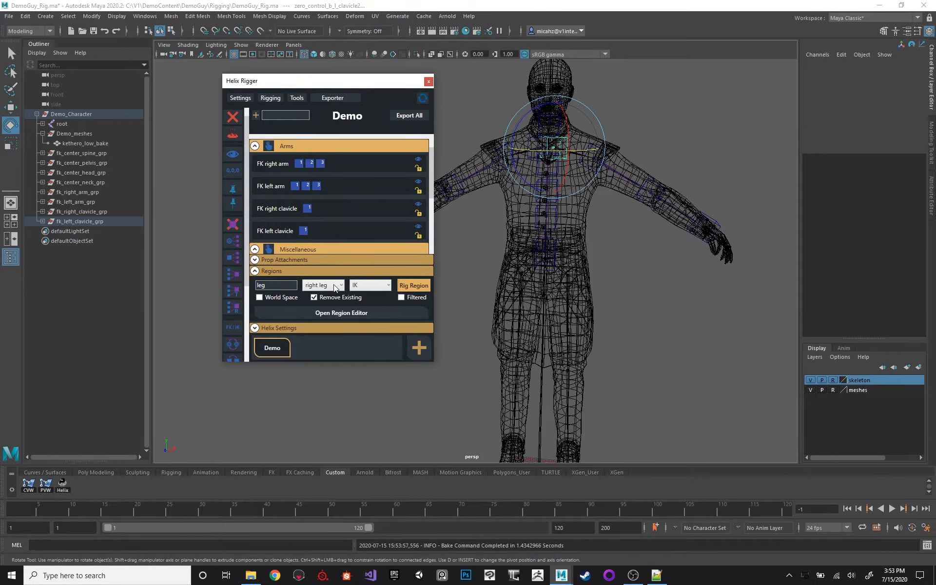
pyautogui.click(334, 286)
pyautogui.click(334, 292)
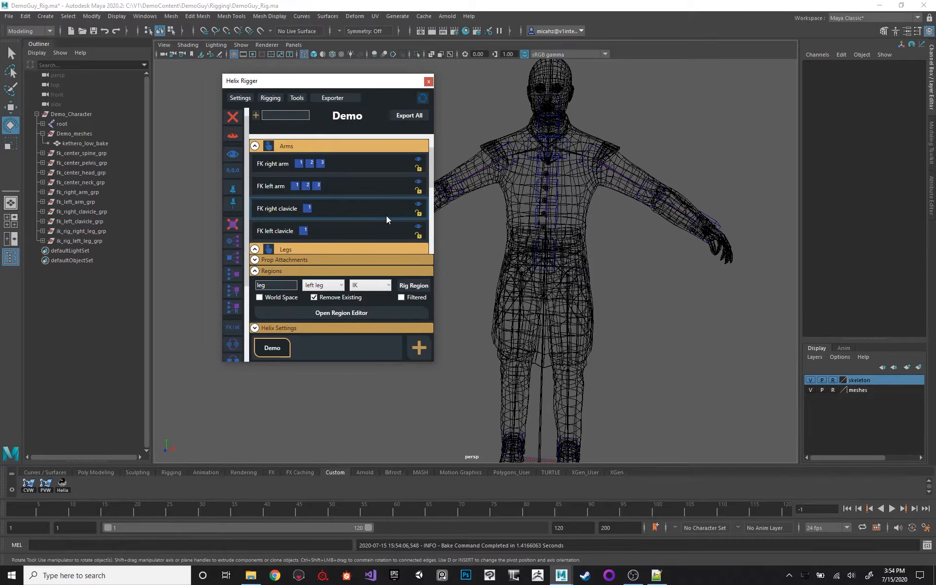
# Select the left foot's IK control with the Move tool active and switch the viewport to shaded display.
pyautogui.keyDown('alt'); pyautogui.moveTo(493, 213); pyautogui.dragTo(569, 325); pyautogui.keyUp('alt')
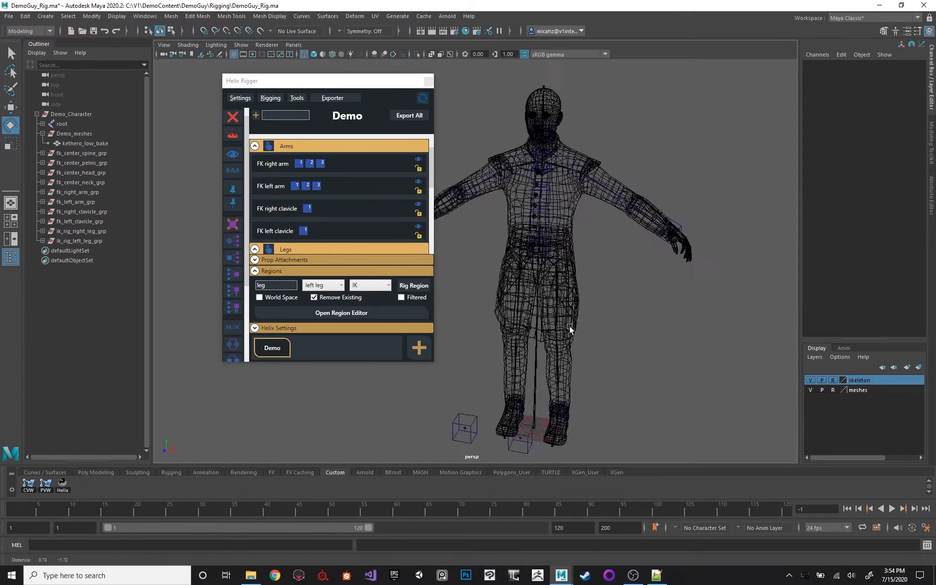
pyautogui.keyDown('alt'); pyautogui.moveTo(570, 325); pyautogui.dragTo(566, 261, button='middle'); pyautogui.keyUp('alt')
pyautogui.keyDown('alt'); pyautogui.moveTo(566, 262); pyautogui.dragTo(543, 257); pyautogui.keyUp('alt')
pyautogui.click(557, 363)
pyautogui.press('w')
pyautogui.keyDown('alt'); pyautogui.moveTo(559, 242); pyautogui.dragTo(563, 242, button='middle'); pyautogui.keyUp('alt')
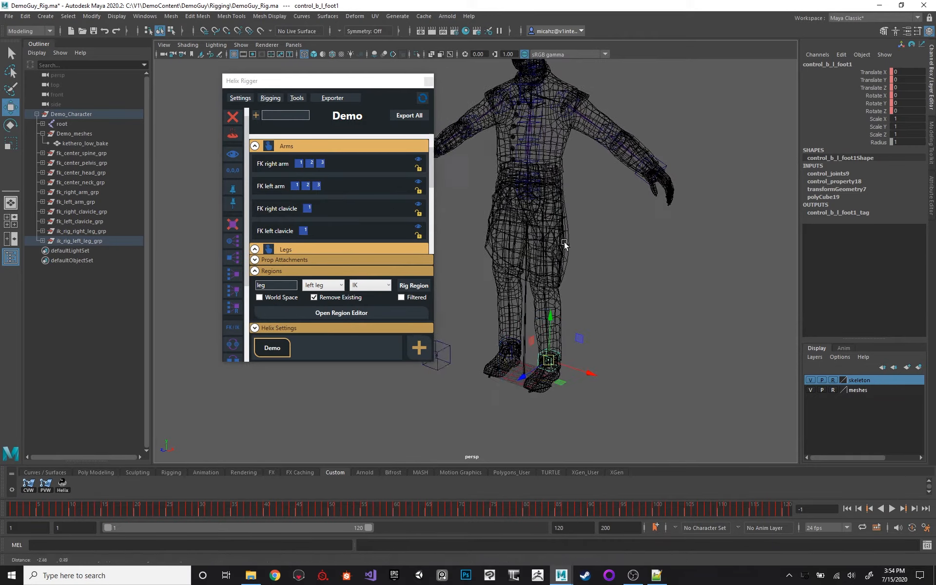
pyautogui.keyDown('alt'); pyautogui.moveTo(563, 244); pyautogui.dragTo(604, 235); pyautogui.keyUp('alt')
pyautogui.press('5')
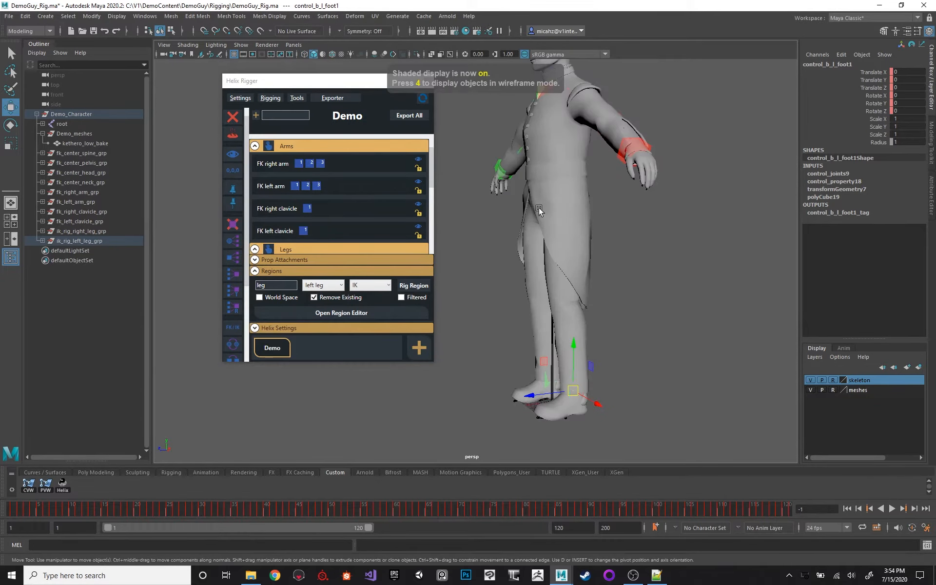
pyautogui.keyDown('alt'); pyautogui.moveTo(539, 209); pyautogui.dragTo(526, 179); pyautogui.keyUp('alt')
# Try out the left leg's IK by moving its foot control, and undo the move.
pyautogui.click(271, 98)
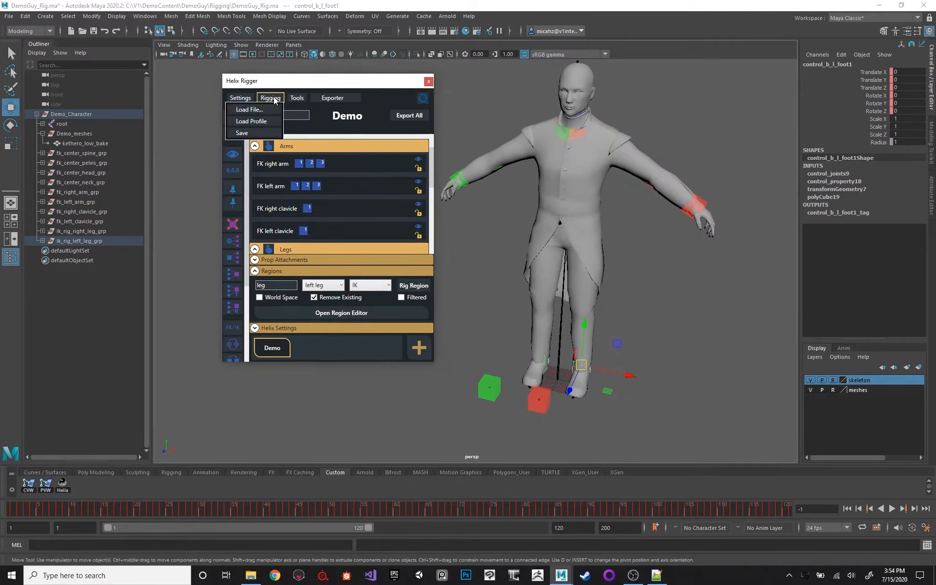
pyautogui.click(278, 83)
pyautogui.moveTo(257, 83); pyautogui.dragTo(198, 80)
pyautogui.keyDown('alt'); pyautogui.moveTo(517, 266); pyautogui.dragTo(557, 264); pyautogui.keyUp('alt')
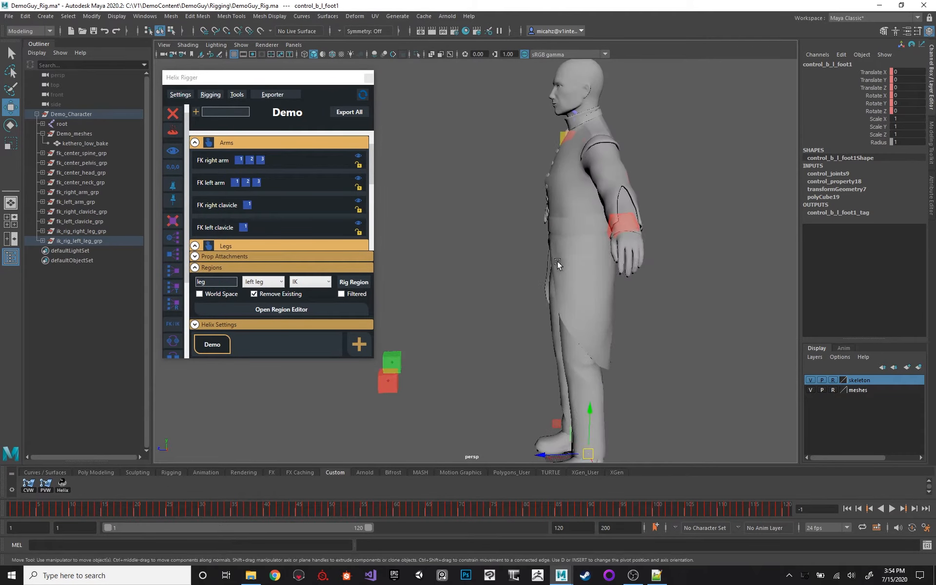
pyautogui.keyDown('alt'); pyautogui.moveTo(634, 376); pyautogui.dragTo(610, 267, button='middle'); pyautogui.keyUp('alt')
pyautogui.moveTo(530, 313); pyautogui.dragTo(461, 248)
pyautogui.hotkey('ctrl', 'z')
# Examine the new IK leg controls around the feet and in front of the legs from several angles.
pyautogui.keyDown('alt'); pyautogui.moveTo(470, 196); pyautogui.dragTo(498, 191); pyautogui.keyUp('alt')
pyautogui.keyDown('alt'); pyautogui.moveTo(564, 214); pyautogui.dragTo(521, 214, button='right'); pyautogui.keyUp('alt')
pyautogui.keyDown('alt'); pyautogui.moveTo(506, 201); pyautogui.dragTo(518, 232, button='middle'); pyautogui.keyUp('alt')
pyautogui.keyDown('alt'); pyautogui.moveTo(518, 232); pyautogui.dragTo(607, 244); pyautogui.keyUp('alt')
pyautogui.keyDown('alt'); pyautogui.moveTo(572, 165); pyautogui.dragTo(560, 197, button='middle'); pyautogui.keyUp('alt')
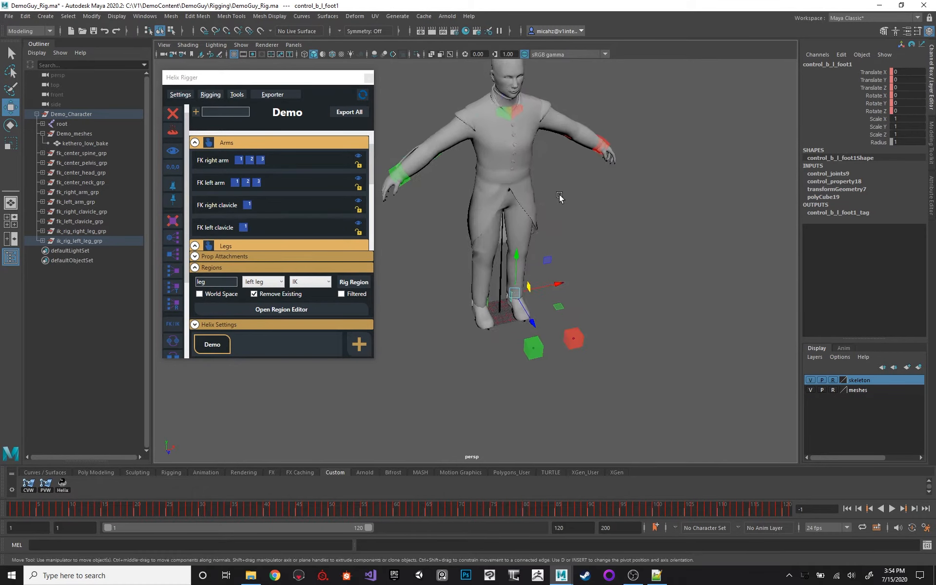
pyautogui.keyDown('alt'); pyautogui.moveTo(559, 196); pyautogui.dragTo(599, 170); pyautogui.keyUp('alt')
pyautogui.keyDown('alt'); pyautogui.moveTo(562, 224); pyautogui.dragTo(550, 210, button='middle'); pyautogui.keyUp('alt')
pyautogui.keyDown('alt'); pyautogui.moveTo(552, 254); pyautogui.dragTo(581, 264, button='right'); pyautogui.keyUp('alt')
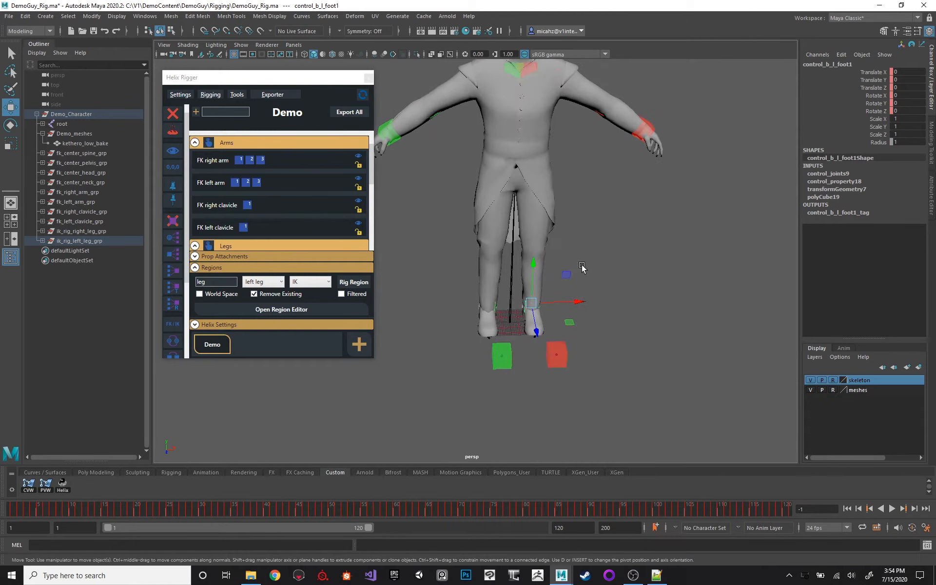
pyautogui.keyDown('alt'); pyautogui.moveTo(585, 266); pyautogui.dragTo(549, 258); pyautogui.keyUp('alt')
pyautogui.keyDown('alt'); pyautogui.moveTo(549, 258); pyautogui.dragTo(531, 188, button='middle'); pyautogui.keyUp('alt')
pyautogui.keyDown('alt'); pyautogui.moveTo(536, 214); pyautogui.dragTo(566, 230, button='right'); pyautogui.keyUp('alt')
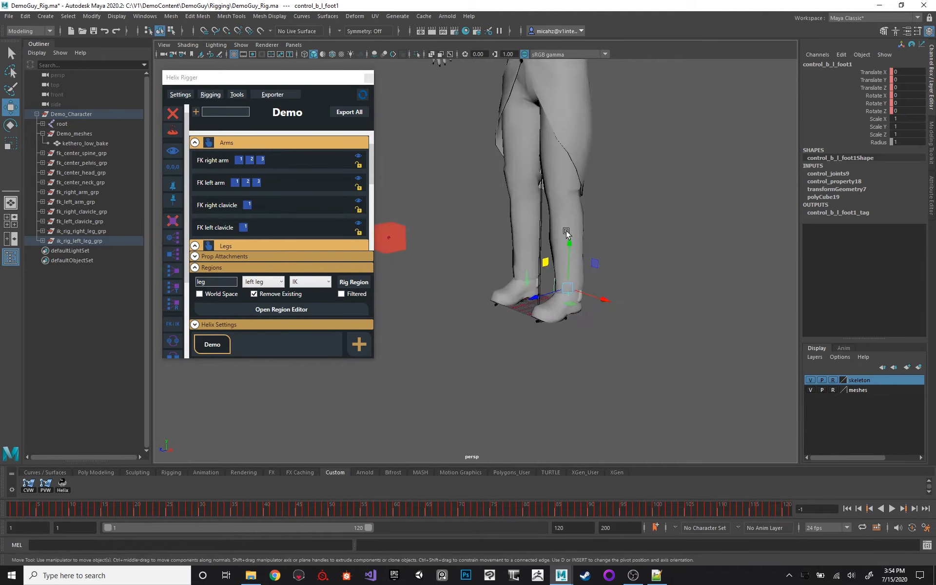
# Filter the regions by "foot" and rig the right foot region as ReverseFoot with World Space and Remove Existing enabled.
pyautogui.doubleClick(218, 283)
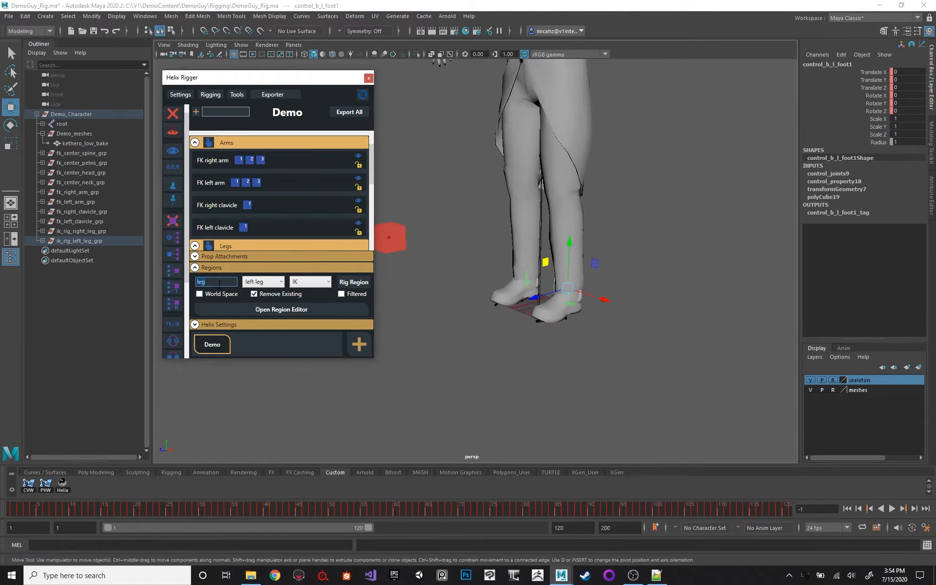
pyautogui.write('foot')
pyautogui.click(259, 285)
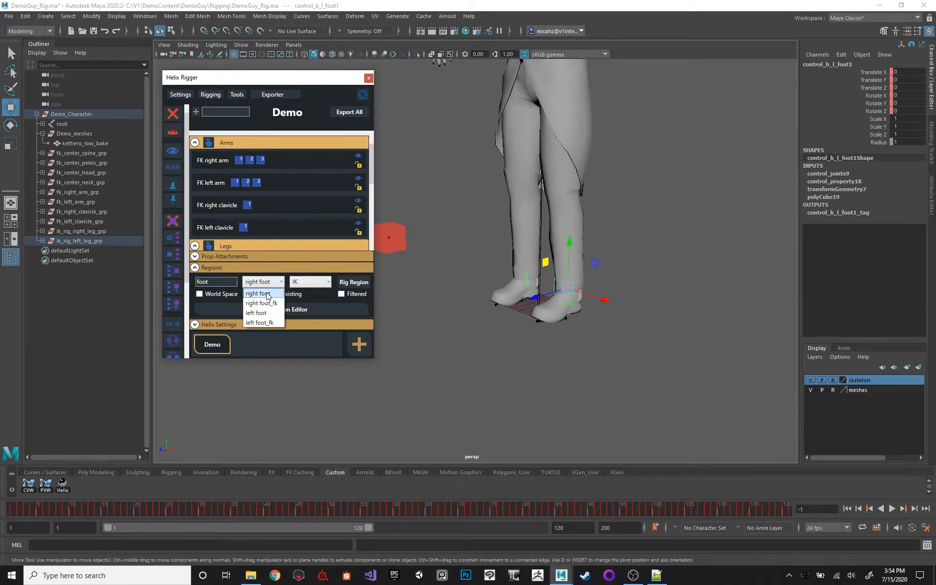
pyautogui.click(267, 295)
pyautogui.click(310, 282)
pyautogui.click(311, 328)
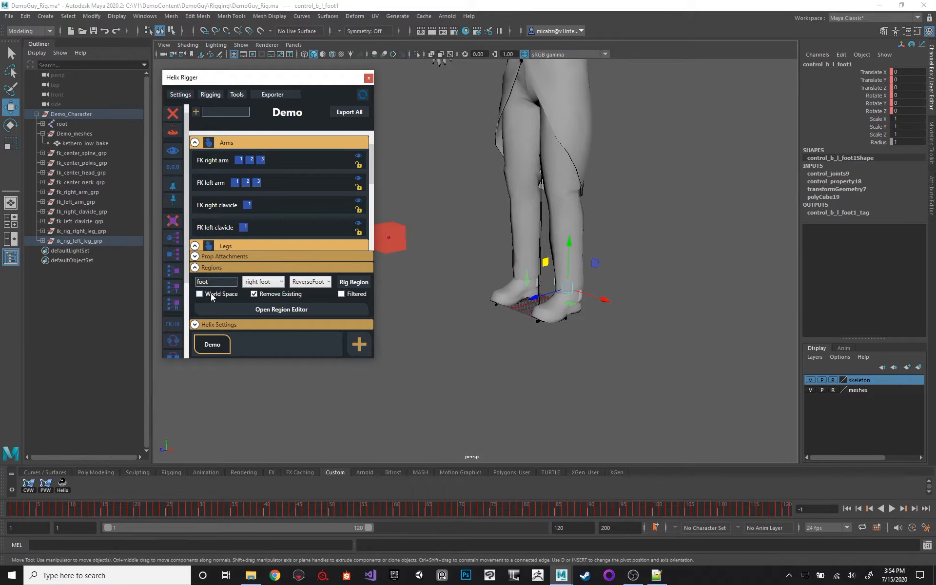
pyautogui.keyDown('alt'); pyautogui.moveTo(548, 213); pyautogui.dragTo(567, 207); pyautogui.keyUp('alt')
pyautogui.press('f')
pyautogui.keyDown('alt'); pyautogui.moveTo(588, 233); pyautogui.dragTo(466, 237, button='right'); pyautogui.keyUp('alt')
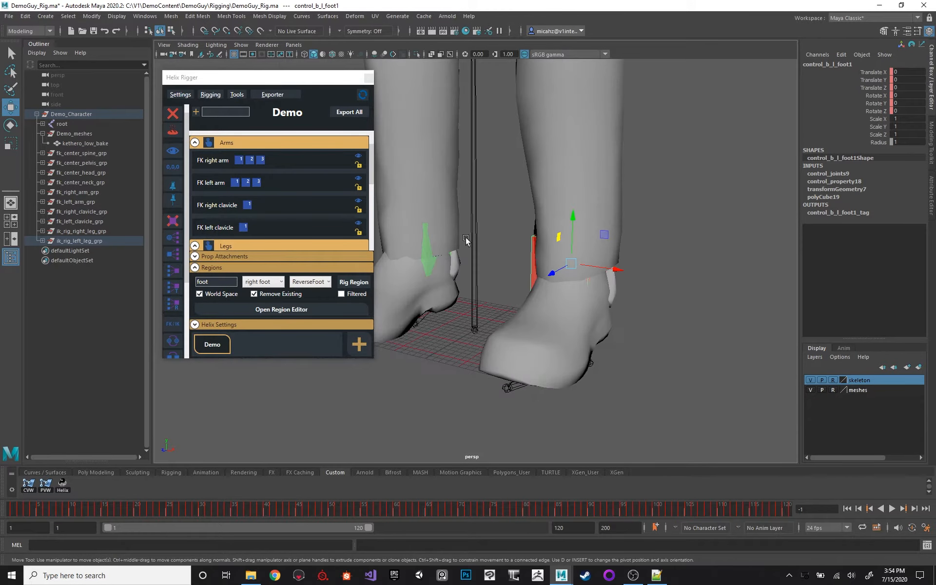
pyautogui.click(354, 283)
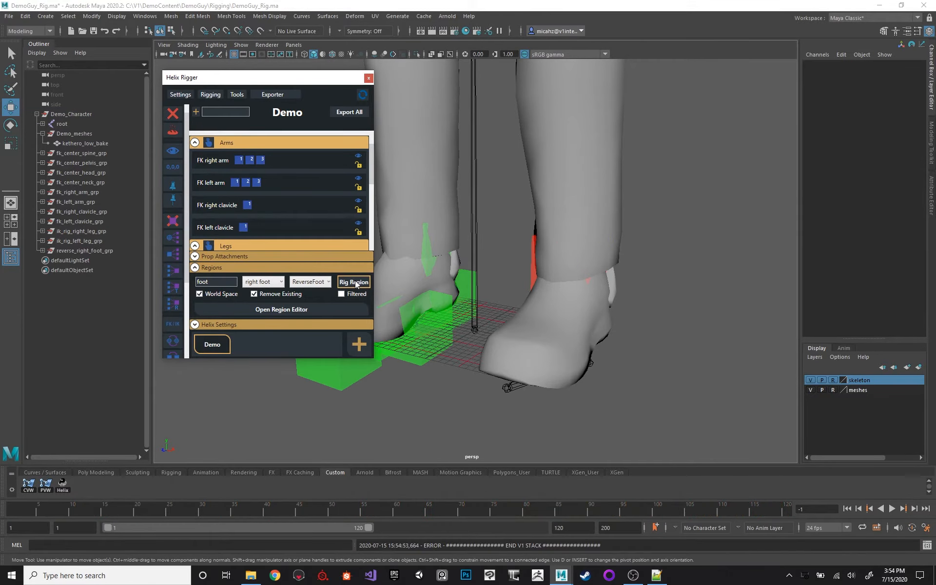
# Read the log of the right foot rigging in the Script Editor and close it.
pyautogui.keyDown('alt'); pyautogui.moveTo(519, 246); pyautogui.dragTo(552, 253, button='middle'); pyautogui.keyUp('alt')
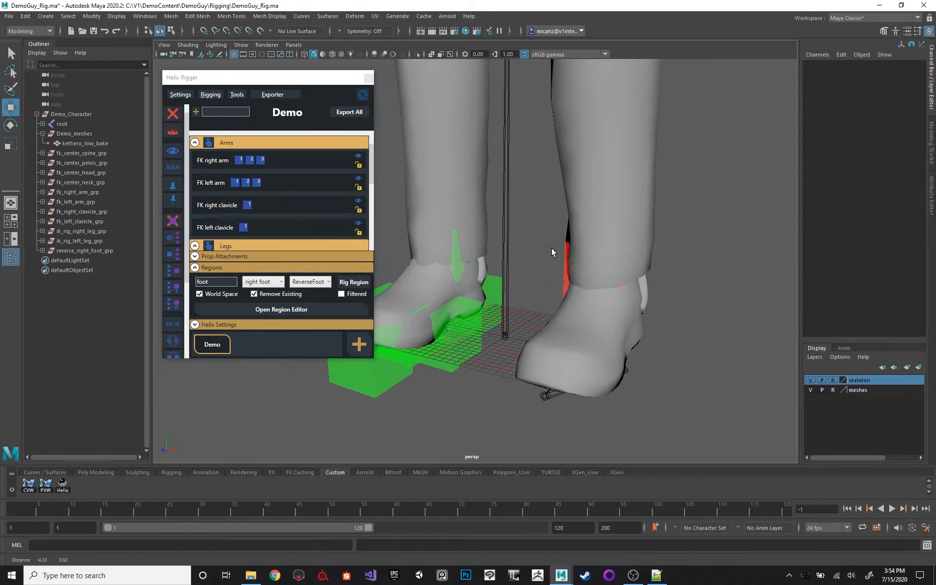
pyautogui.click(926, 545)
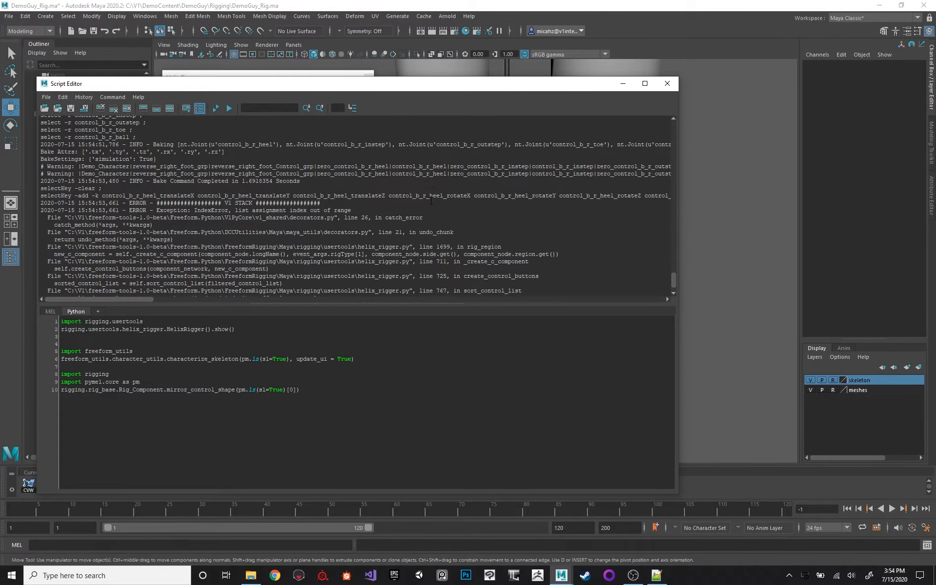
pyautogui.scroll(-2, 429, 199)
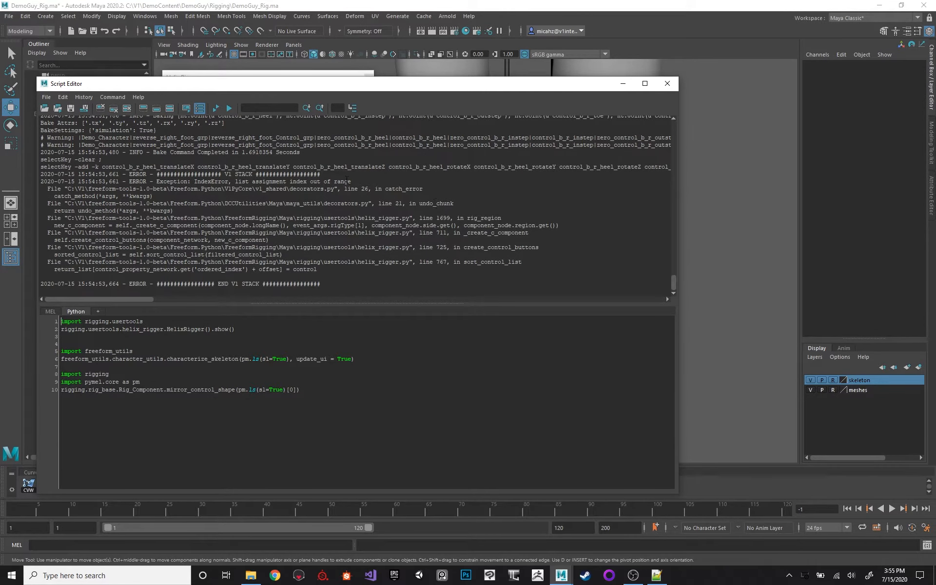
pyautogui.click(668, 84)
# Look through the rig component list, including Arms, Legs, Miscellaneous and Torso, for a right foot entry.
pyautogui.scroll(2, 446, 224)
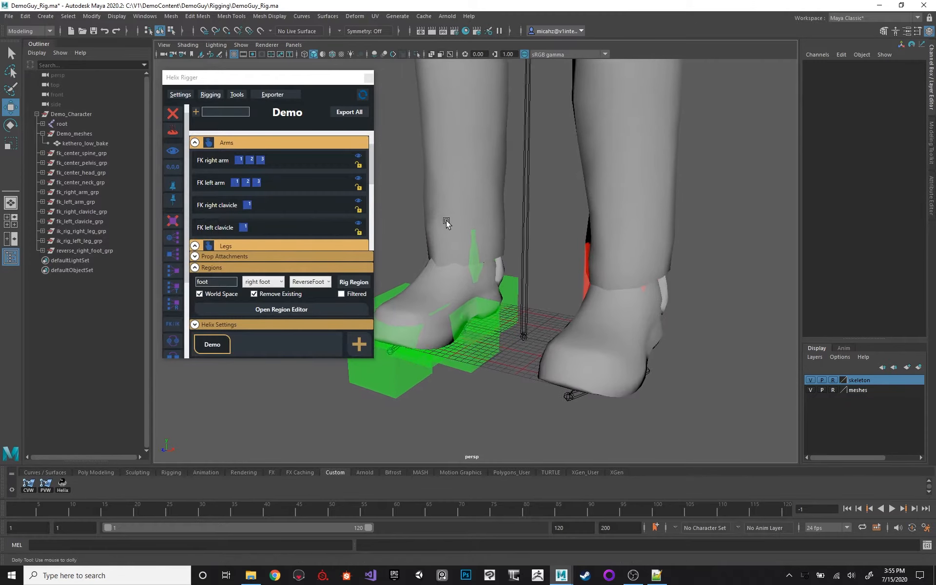
pyautogui.scroll(-1, 447, 223)
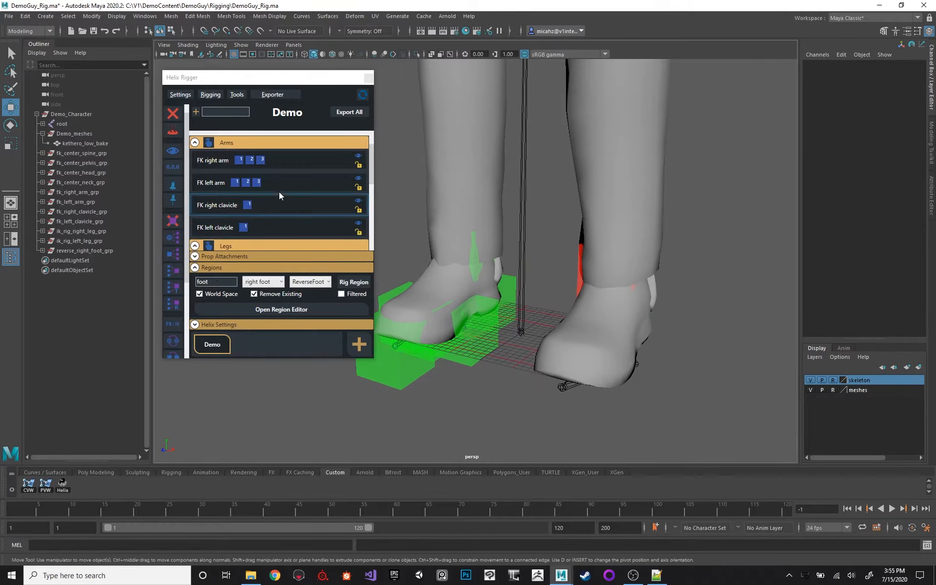
pyautogui.scroll(-2, 306, 175)
pyautogui.scroll(-3, 309, 183)
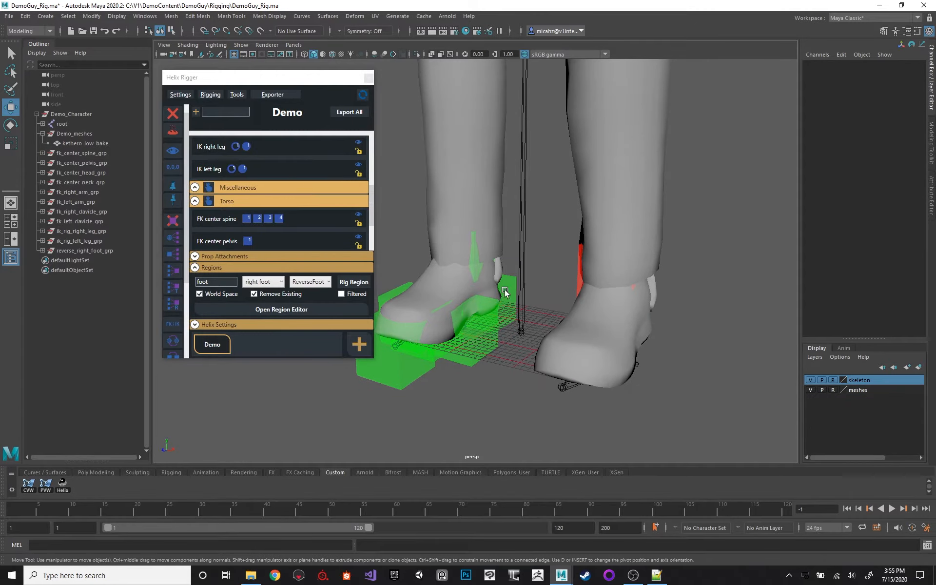
pyautogui.scroll(5, 297, 196)
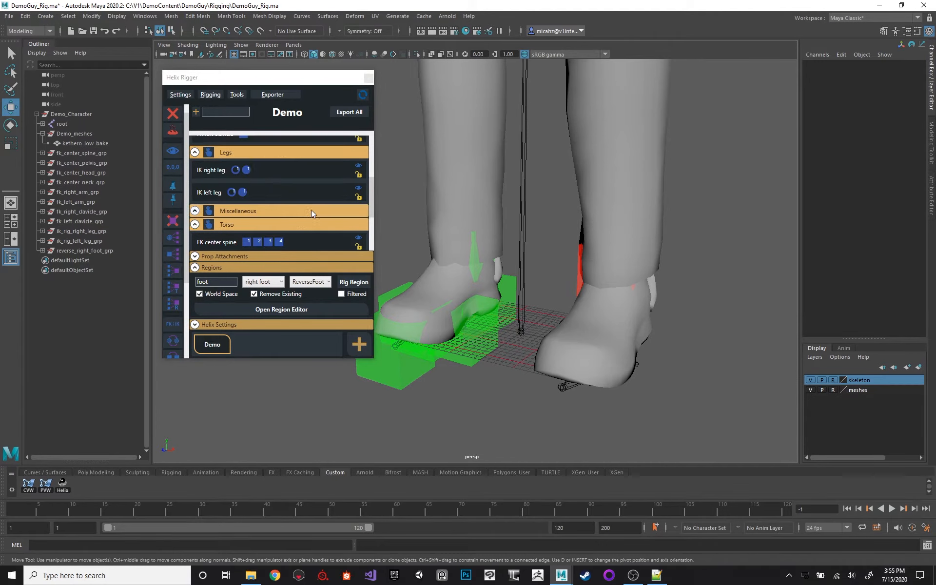
pyautogui.scroll(1, 300, 219)
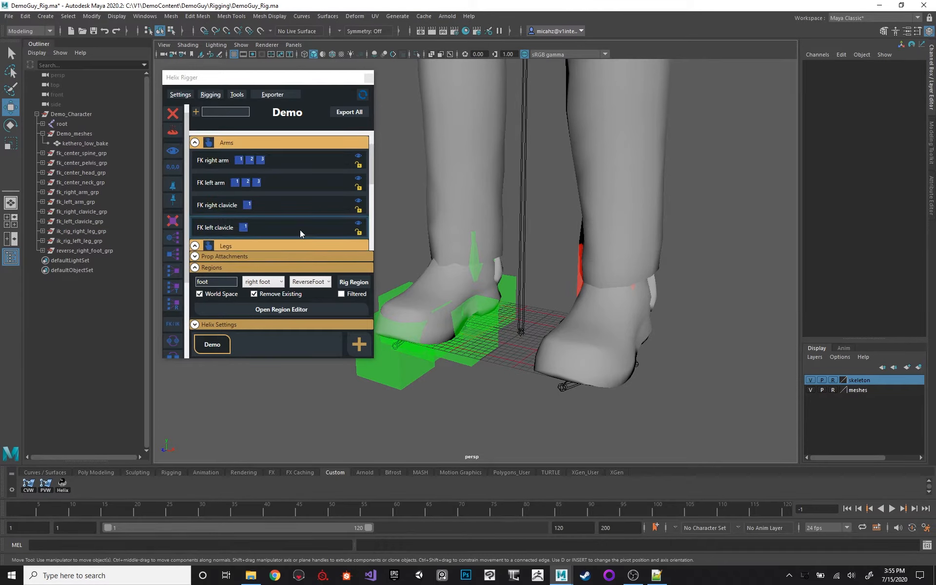
pyautogui.scroll(-1, 253, 210)
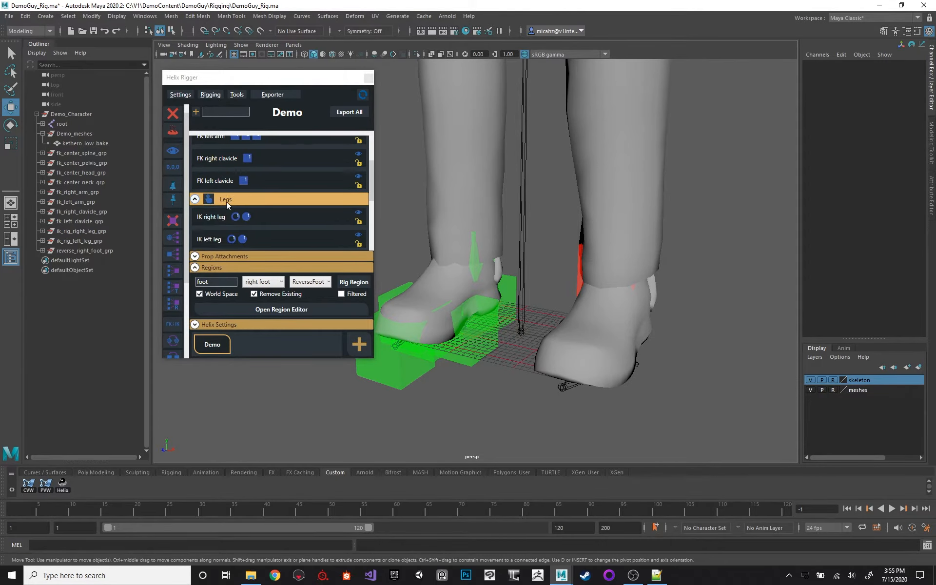
pyautogui.scroll(-2, 273, 205)
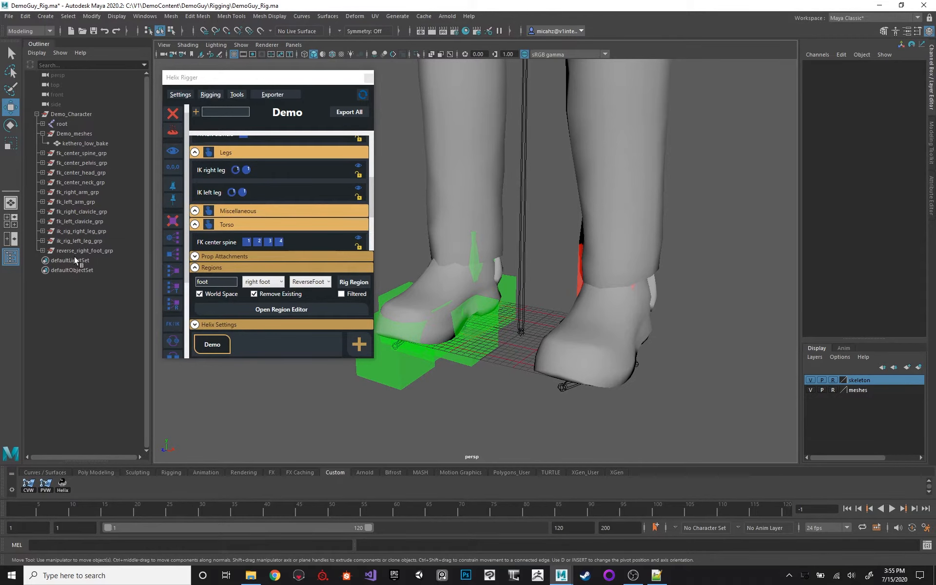
pyautogui.scroll(-2, 304, 171)
# Inspect the contents of reverse_right_foot_grp and ik_rig_left_leg_grp in wireframe display, and select fk_center_pelvis_grp.
pyautogui.click(97, 251)
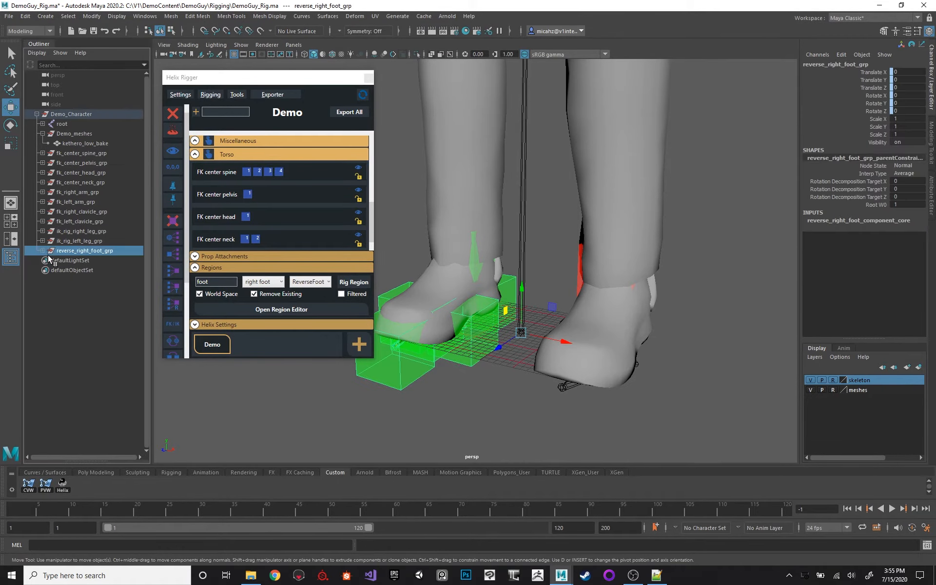
pyautogui.click(43, 251)
pyautogui.keyDown('alt'); pyautogui.moveTo(391, 207); pyautogui.dragTo(428, 206); pyautogui.keyUp('alt')
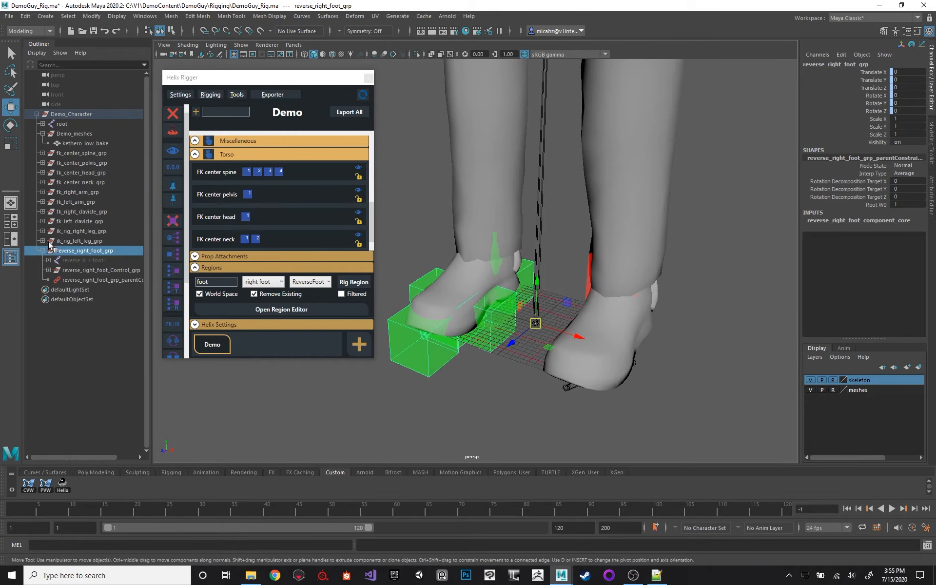
pyautogui.keyDown('alt'); pyautogui.moveTo(451, 198); pyautogui.dragTo(457, 201); pyautogui.keyUp('alt')
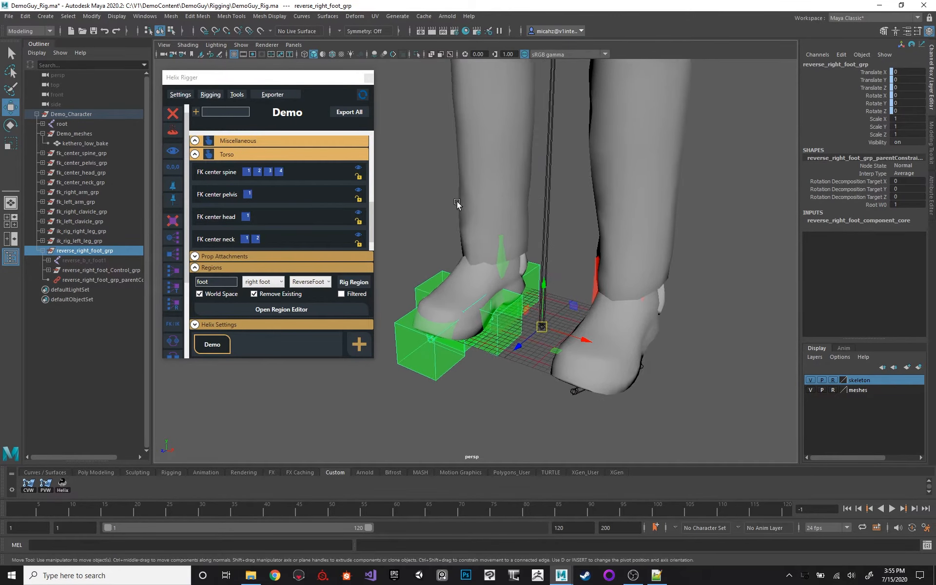
pyautogui.press('4')
pyautogui.click(42, 241)
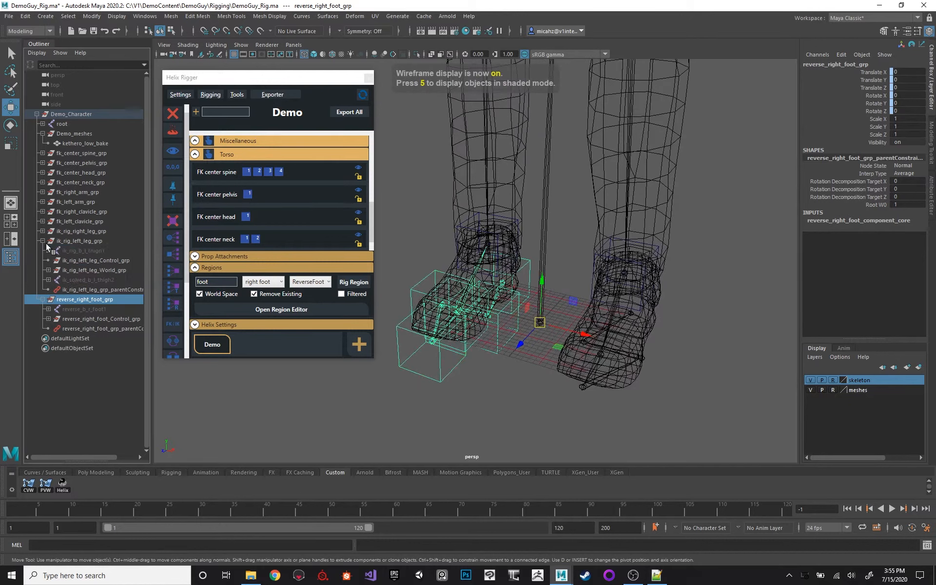
pyautogui.click(42, 300)
pyautogui.click(42, 241)
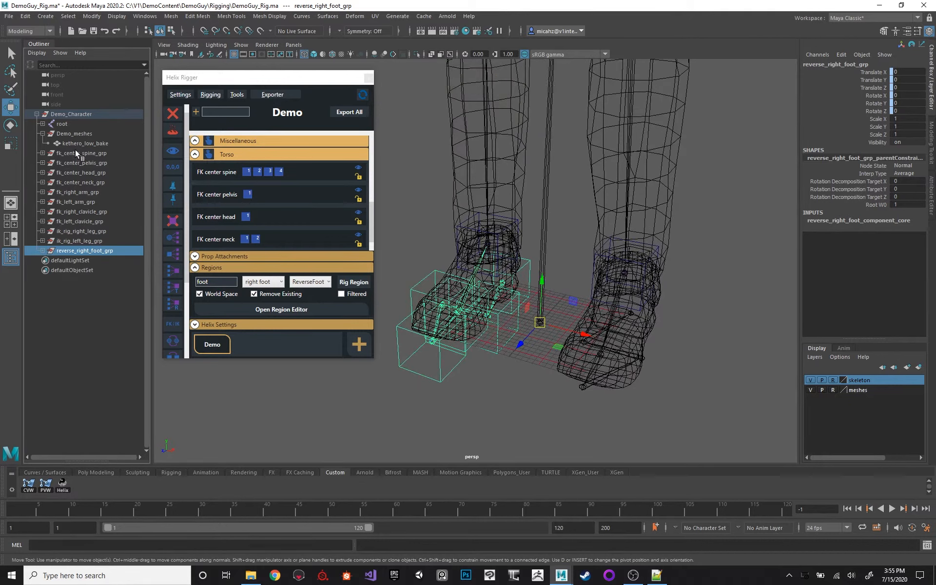
pyautogui.click(77, 163)
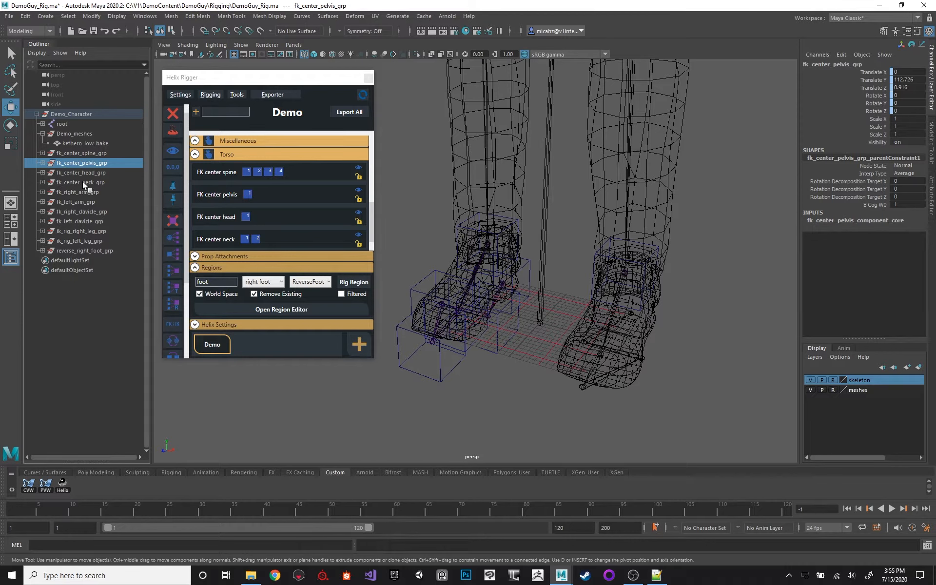
# Inspect the contents of fk_center_head_grp and fk_center_pelvis_grp in the scene hierarchy.
pyautogui.click(42, 173)
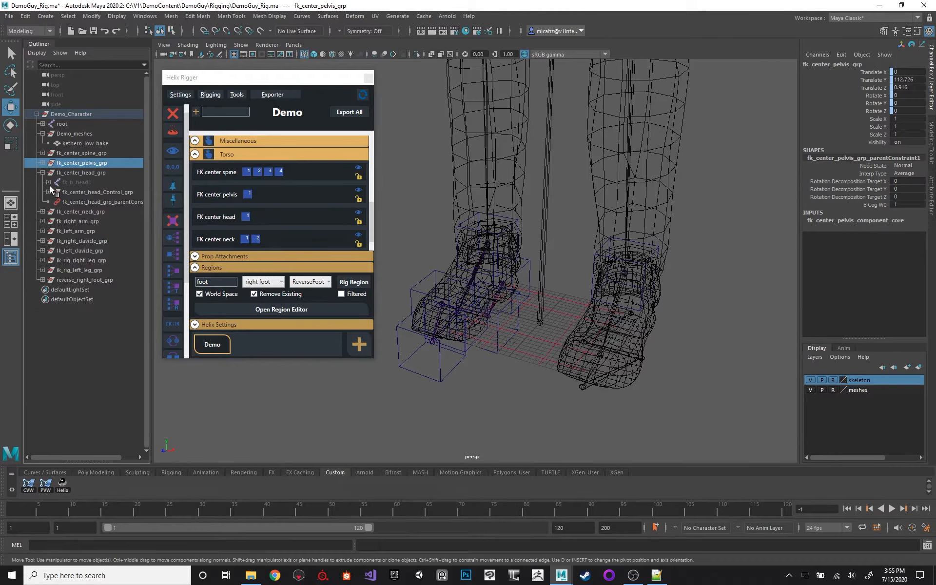
pyautogui.click(49, 183)
pyautogui.click(49, 183)
pyautogui.click(42, 172)
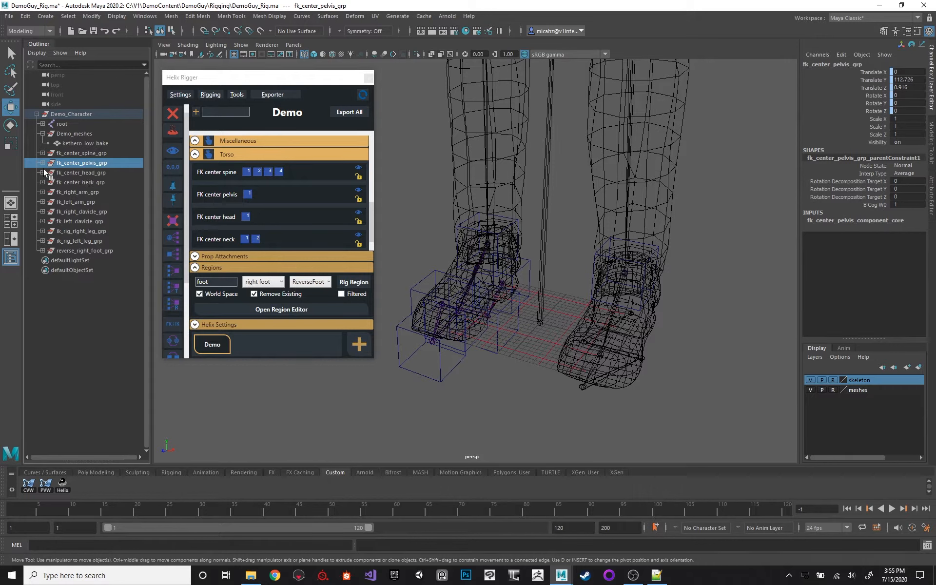
pyautogui.click(42, 163)
pyautogui.click(44, 164)
# Inspect the fk_b_spine joint chain in fk_center_spine_grp and try to parent the selected spine joints.
pyautogui.click(43, 153)
pyautogui.click(48, 163)
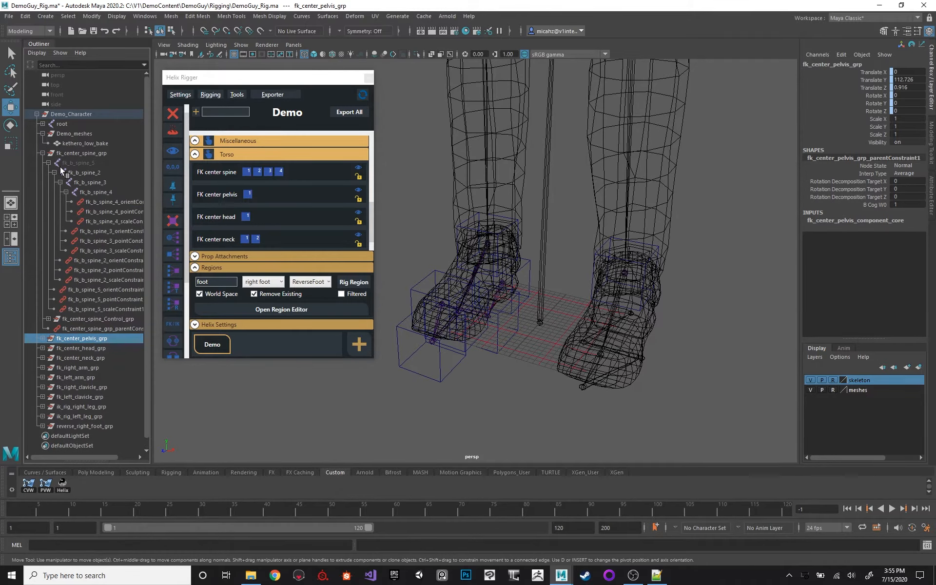
pyautogui.click(113, 193)
pyautogui.keyDown('shift'); pyautogui.click(87, 165); pyautogui.keyUp('shift')
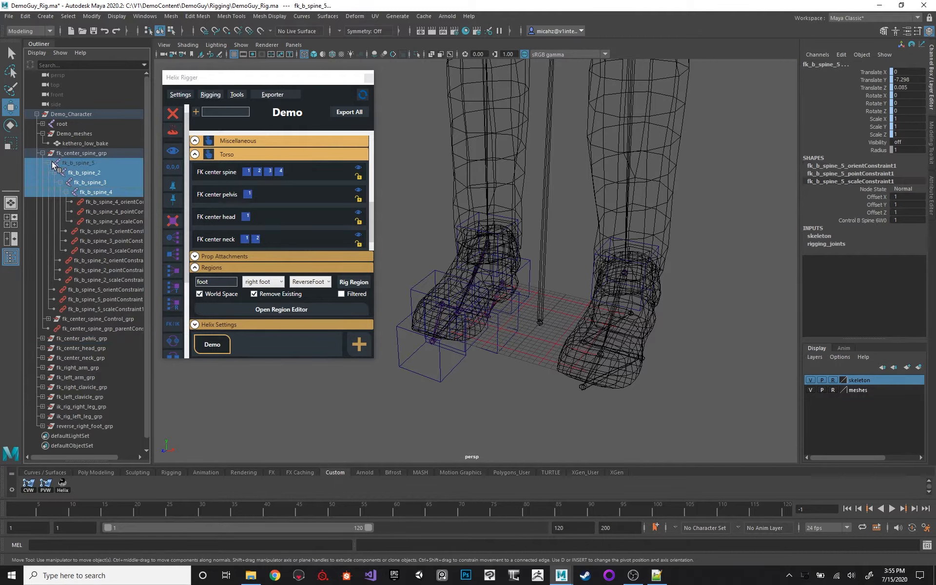
pyautogui.press('p')
pyautogui.click(48, 163)
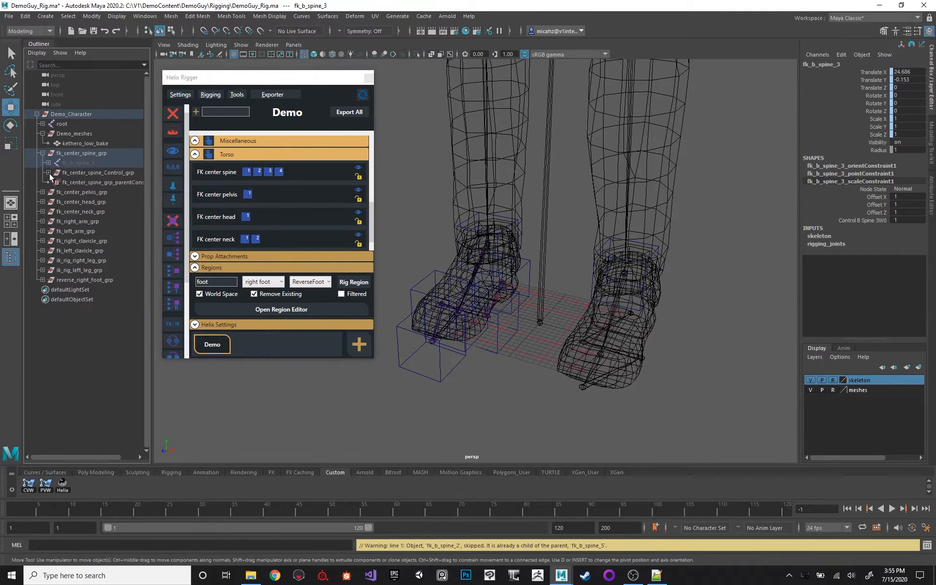
# Examine the nested controls in fk_center_spine_Control_grp, from control_b_spine_4 up to zero_control_b_spine_6, against the character's torso.
pyautogui.keyDown('shift'); pyautogui.click(48, 172); pyautogui.keyUp('shift')
pyautogui.click(126, 249)
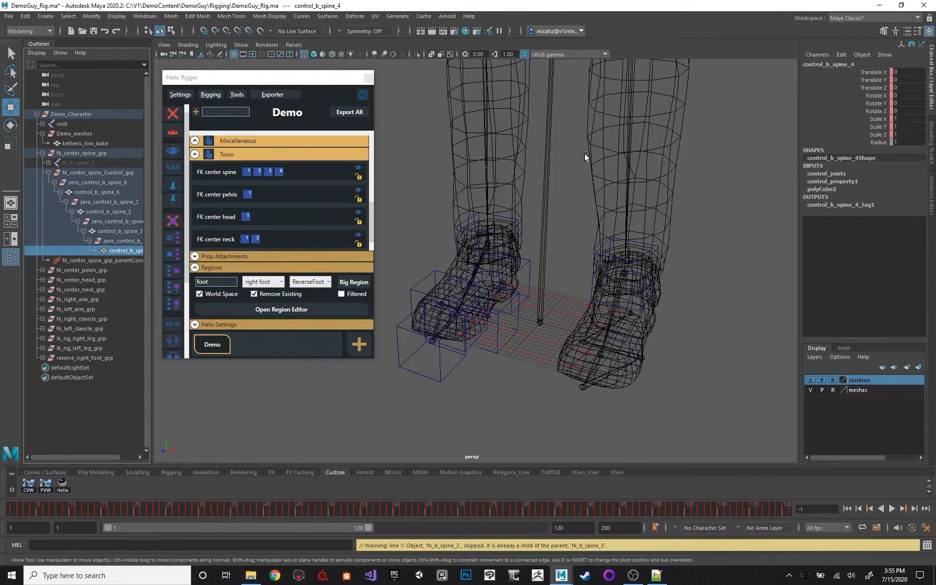
pyautogui.press('f')
pyautogui.scroll(-5, 622, 132)
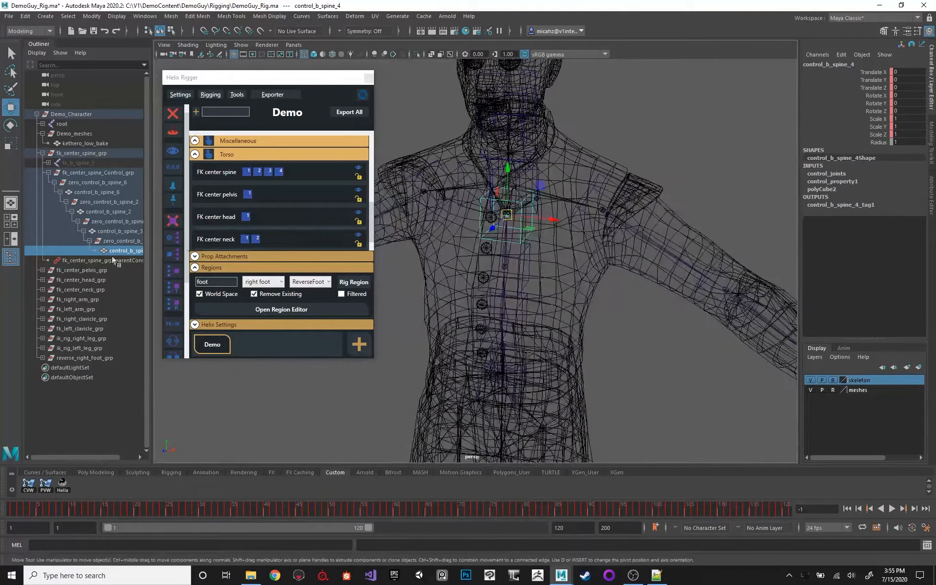
pyautogui.click(101, 220)
pyautogui.click(99, 213)
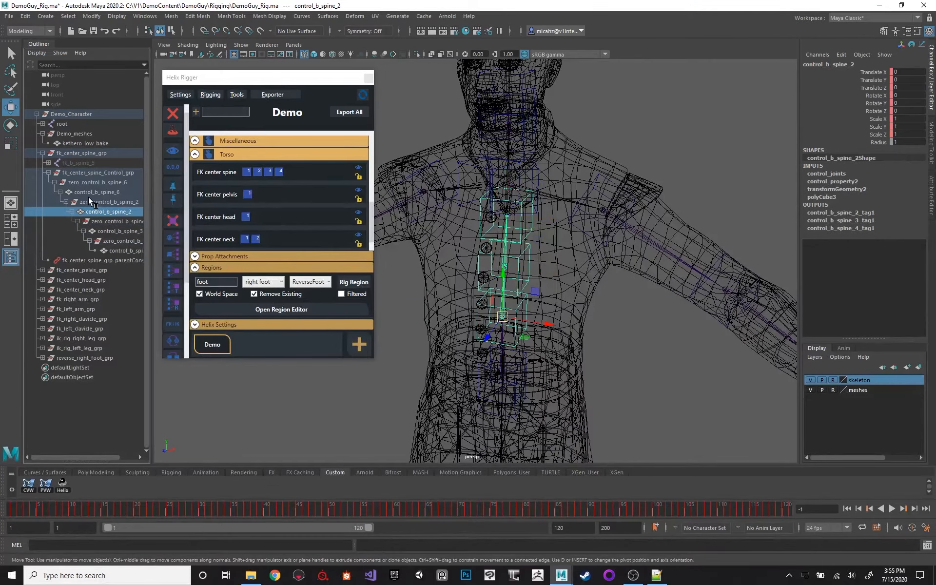
pyautogui.click(93, 192)
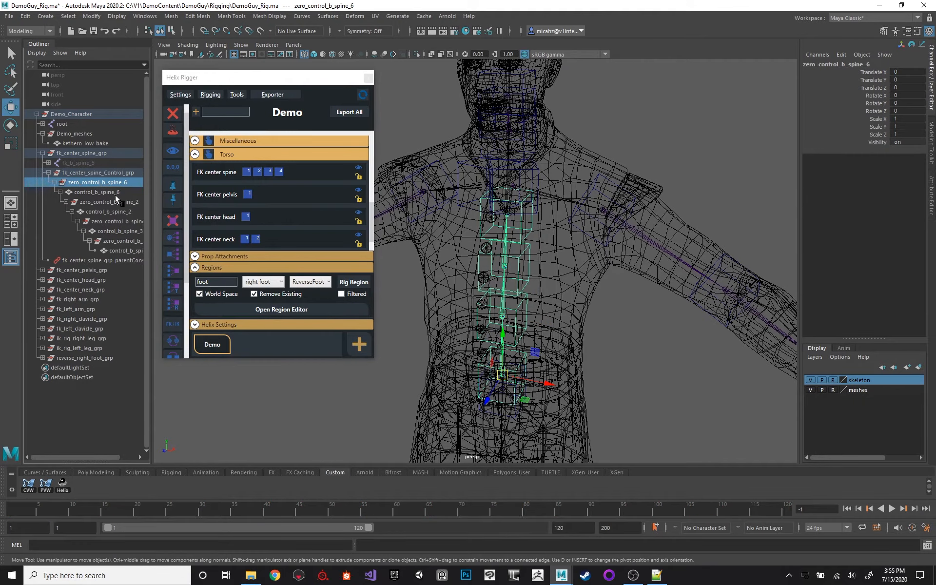
pyautogui.click(103, 194)
pyautogui.click(91, 183)
pyautogui.click(48, 173)
pyautogui.keyDown('alt'); pyautogui.moveTo(447, 126); pyautogui.dragTo(428, 139); pyautogui.keyUp('alt')
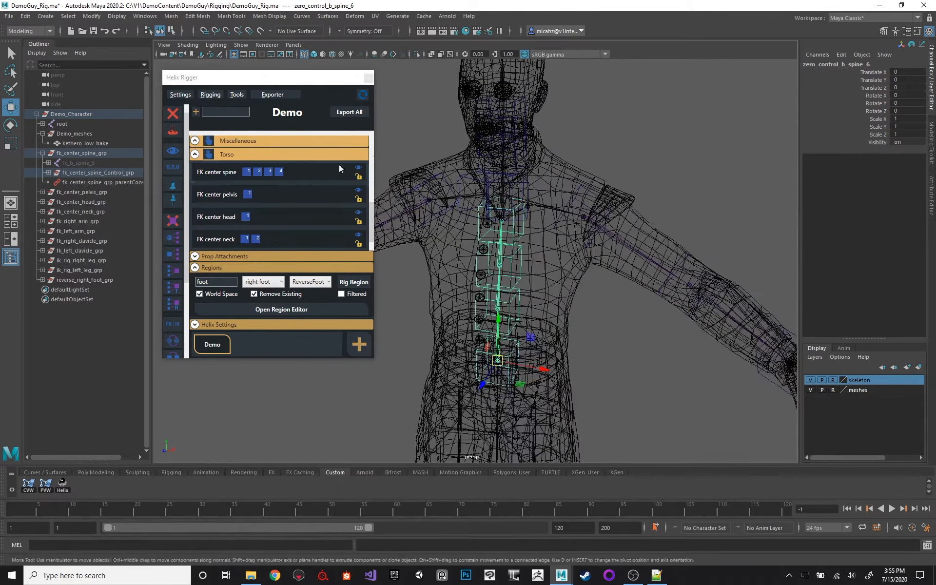
pyautogui.click(43, 154)
# Compare fk_center_spine_grp on the torso with the reverse_right_foot_grp controls around the right foot.
pyautogui.click(83, 153)
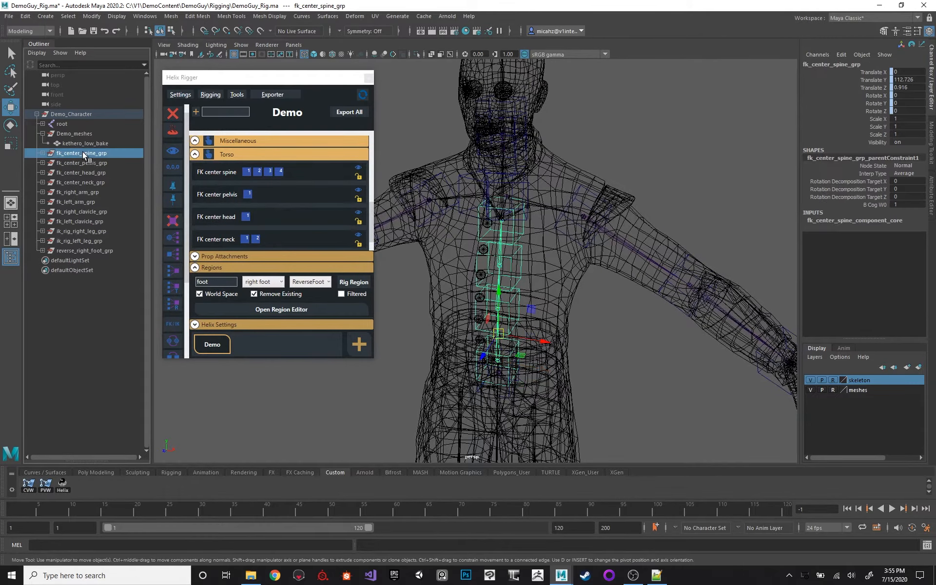
pyautogui.keyDown('alt'); pyautogui.moveTo(486, 169); pyautogui.dragTo(493, 138, button='middle'); pyautogui.keyUp('alt')
pyautogui.keyDown('alt'); pyautogui.moveTo(493, 138); pyautogui.dragTo(475, 207, button='right'); pyautogui.keyUp('alt')
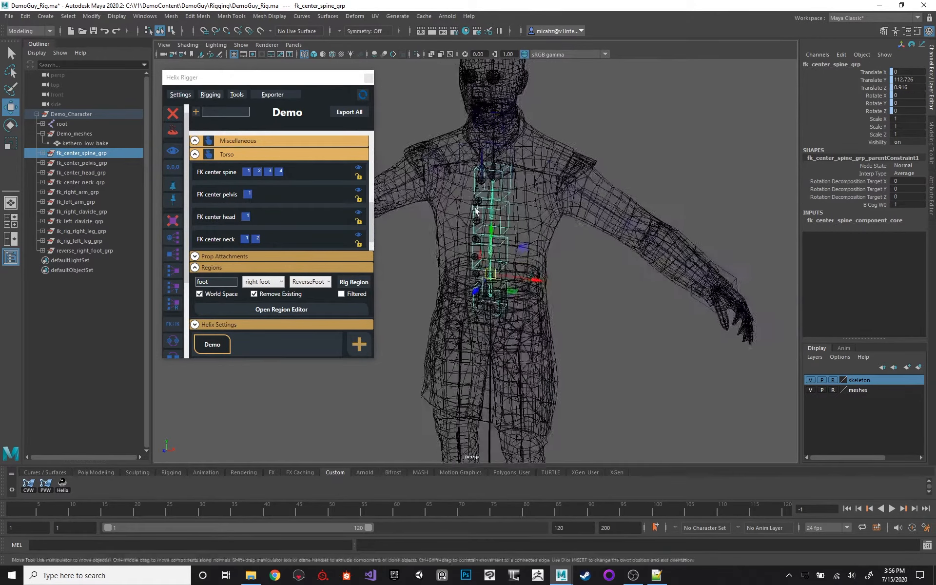
pyautogui.keyDown('alt'); pyautogui.moveTo(520, 310); pyautogui.dragTo(542, 194, button='middle'); pyautogui.keyUp('alt')
pyautogui.click(84, 251)
pyautogui.keyDown('alt'); pyautogui.moveTo(580, 238); pyautogui.dragTo(588, 107, button='middle'); pyautogui.keyUp('alt')
pyautogui.keyDown('alt'); pyautogui.moveTo(541, 185); pyautogui.dragTo(580, 210, button='right'); pyautogui.keyUp('alt')
pyautogui.keyDown('alt'); pyautogui.moveTo(546, 214); pyautogui.dragTo(484, 205); pyautogui.keyUp('alt')
pyautogui.keyDown('alt'); pyautogui.moveTo(484, 206); pyautogui.dragTo(509, 224, button='middle'); pyautogui.keyUp('alt')
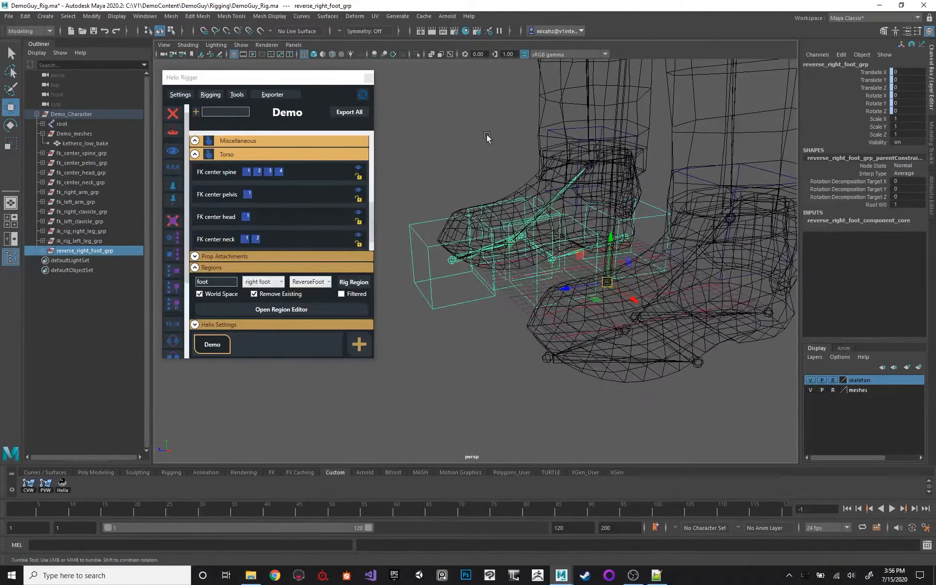
pyautogui.keyDown('alt'); pyautogui.moveTo(487, 137); pyautogui.dragTo(582, 136); pyautogui.keyUp('alt')
pyautogui.keyDown('alt'); pyautogui.moveTo(582, 136); pyautogui.dragTo(543, 212, button='middle'); pyautogui.keyUp('alt')
pyautogui.keyDown('alt'); pyautogui.moveTo(543, 212); pyautogui.dragTo(508, 195); pyautogui.keyUp('alt')
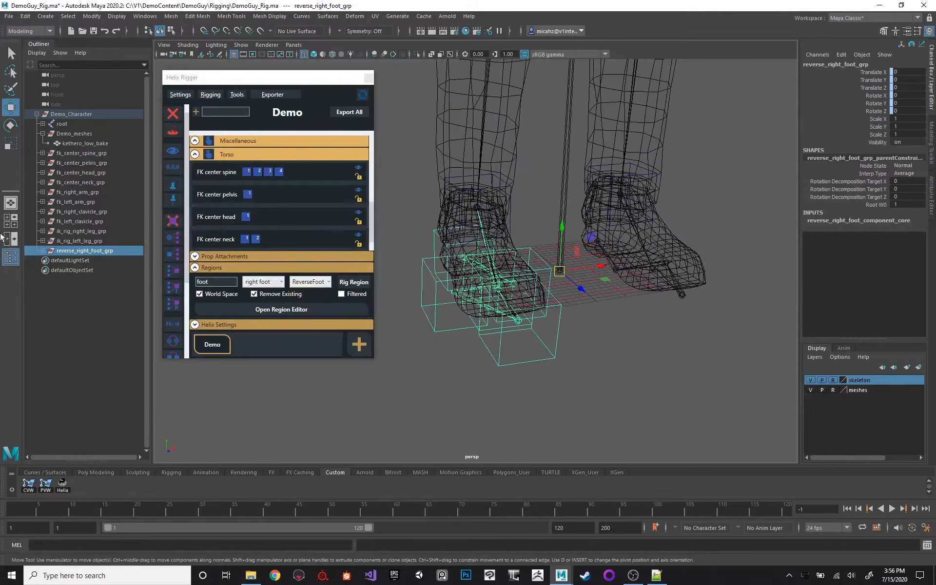
# Delete reverse_right_foot_grp with all its contents from the Demo_Character hierarchy.
pyautogui.click(90, 213)
pyautogui.click(42, 248)
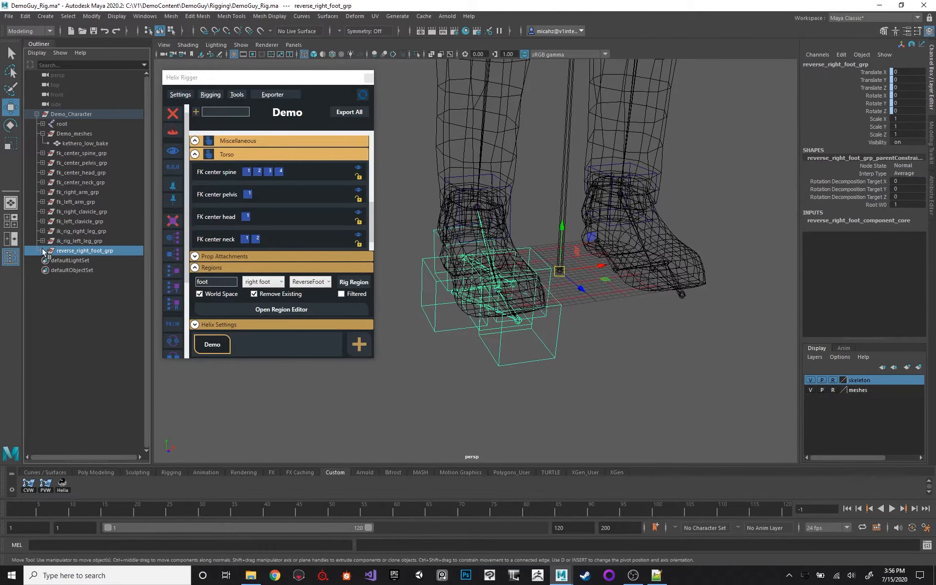
pyautogui.click(43, 250)
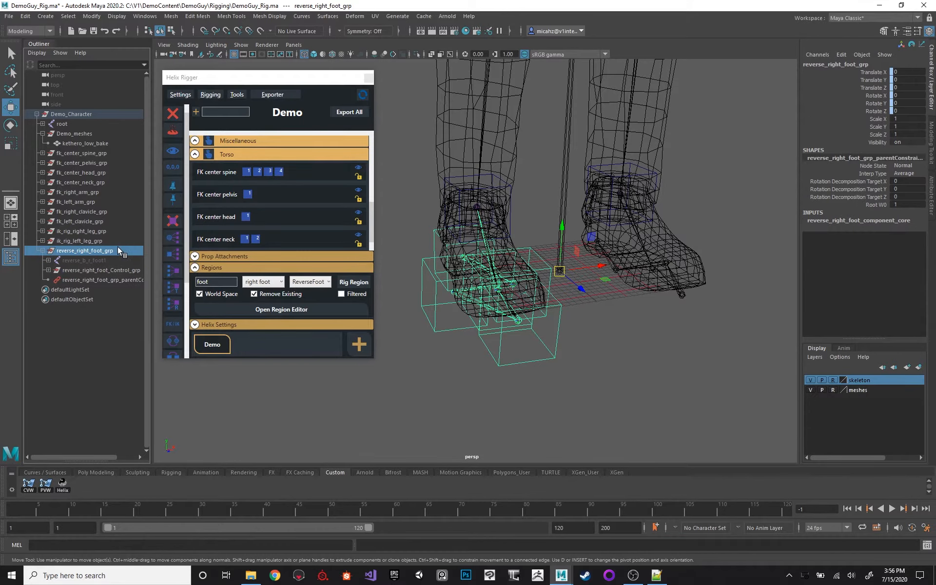
pyautogui.press('Delete')
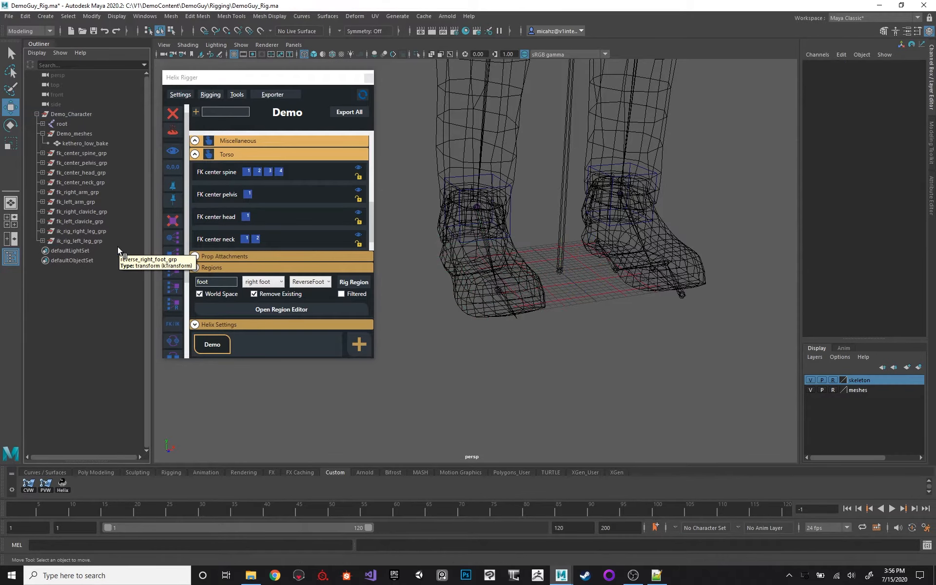
# Set the current frame to 1 and check both feet in the viewport.
pyautogui.keyDown('alt'); pyautogui.moveTo(492, 228); pyautogui.dragTo(463, 176); pyautogui.keyUp('alt')
pyautogui.keyDown('alt'); pyautogui.moveTo(464, 175); pyautogui.dragTo(479, 201, button='middle'); pyautogui.keyUp('alt')
pyautogui.moveTo(25, 512); pyautogui.dragTo(1, 506)
pyautogui.keyDown('alt'); pyautogui.moveTo(526, 234); pyautogui.dragTo(473, 206); pyautogui.keyUp('alt')
pyautogui.keyDown('alt'); pyautogui.moveTo(473, 206); pyautogui.dragTo(490, 217, button='middle'); pyautogui.keyUp('alt')
pyautogui.keyDown('alt'); pyautogui.moveTo(566, 259); pyautogui.dragTo(534, 239, button='middle'); pyautogui.keyUp('alt')
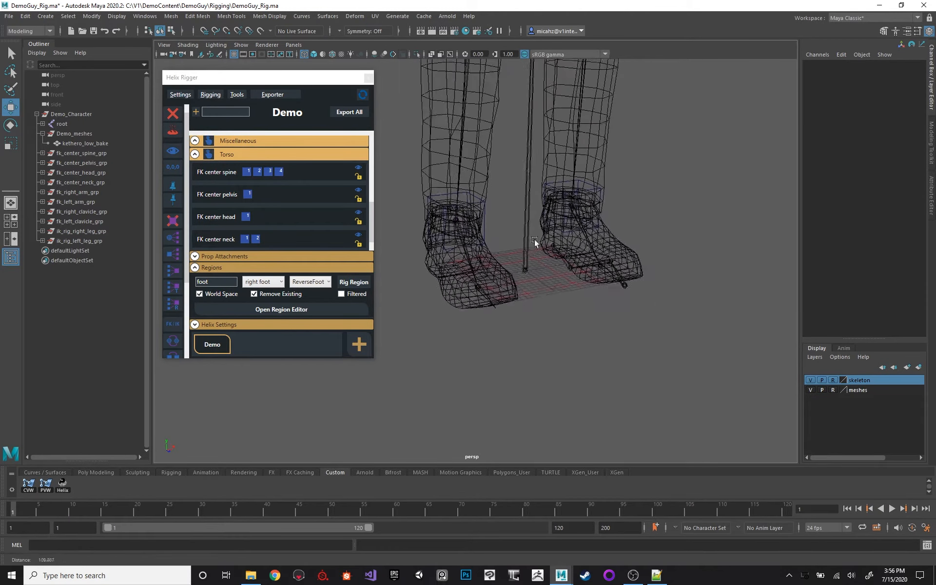
pyautogui.keyDown('alt'); pyautogui.moveTo(534, 239); pyautogui.dragTo(580, 259, button='right'); pyautogui.keyUp('alt')
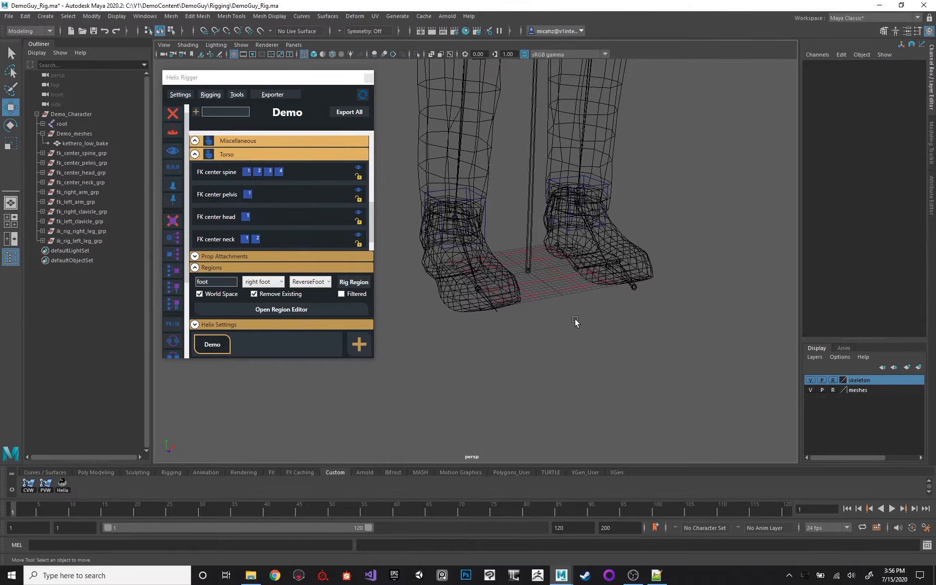
# Expand the full root joint hierarchy, widen the Outliner, and move the Helix Rigger window clear of it.
pyautogui.keyDown('shift'); pyautogui.click(43, 124); pyautogui.keyUp('shift')
pyautogui.scroll(-3, 108, 182)
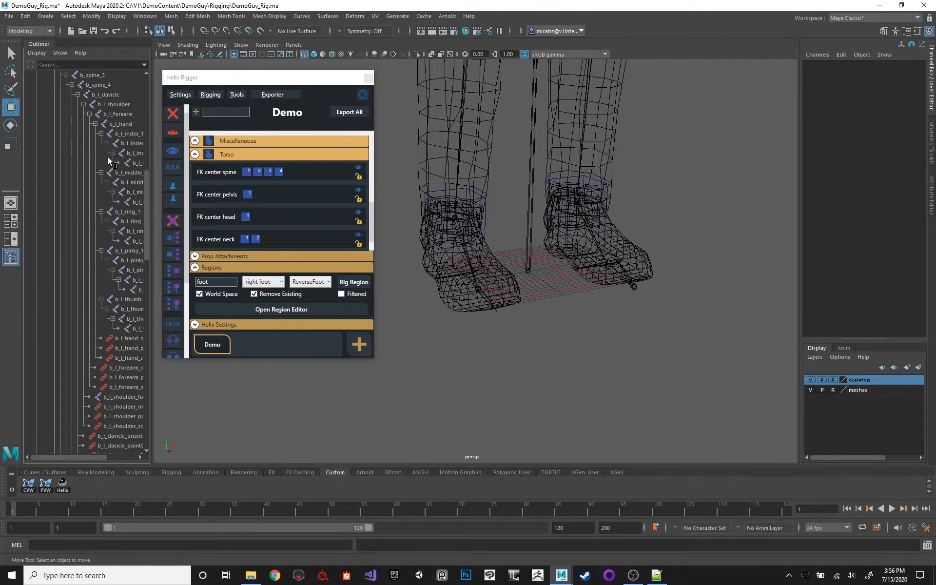
pyautogui.moveTo(151, 223); pyautogui.dragTo(198, 224)
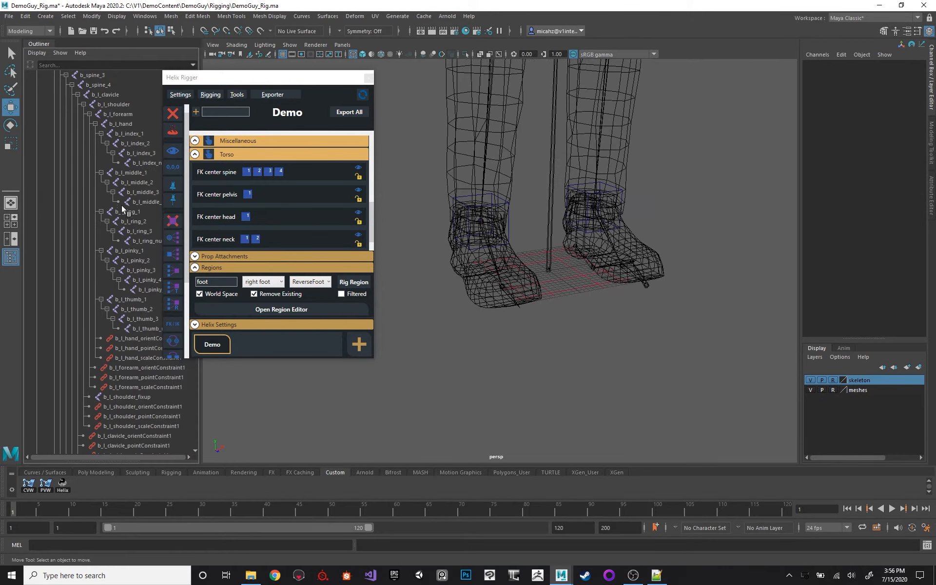
pyautogui.scroll(-10, 117, 204)
pyautogui.scroll(-3, 115, 202)
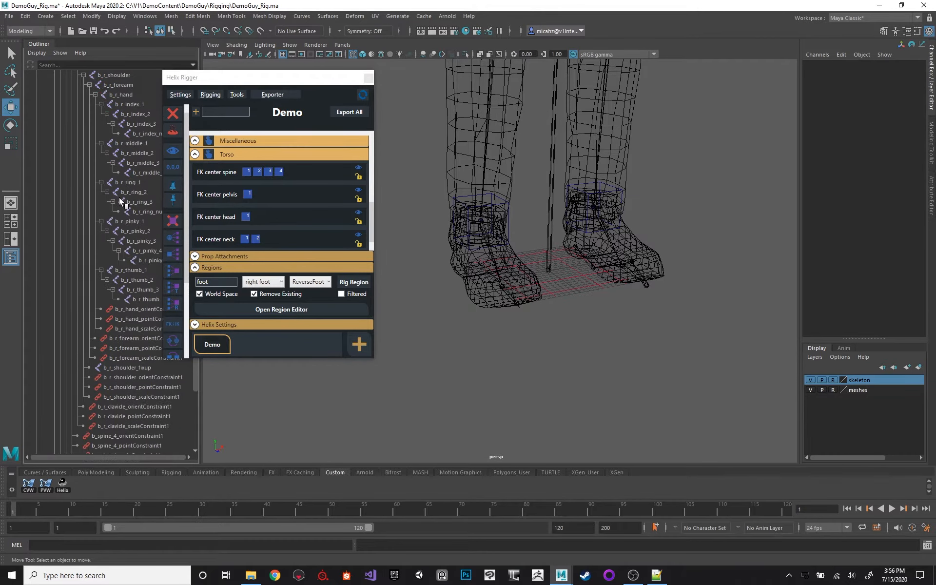
pyautogui.moveTo(213, 81); pyautogui.dragTo(310, 92)
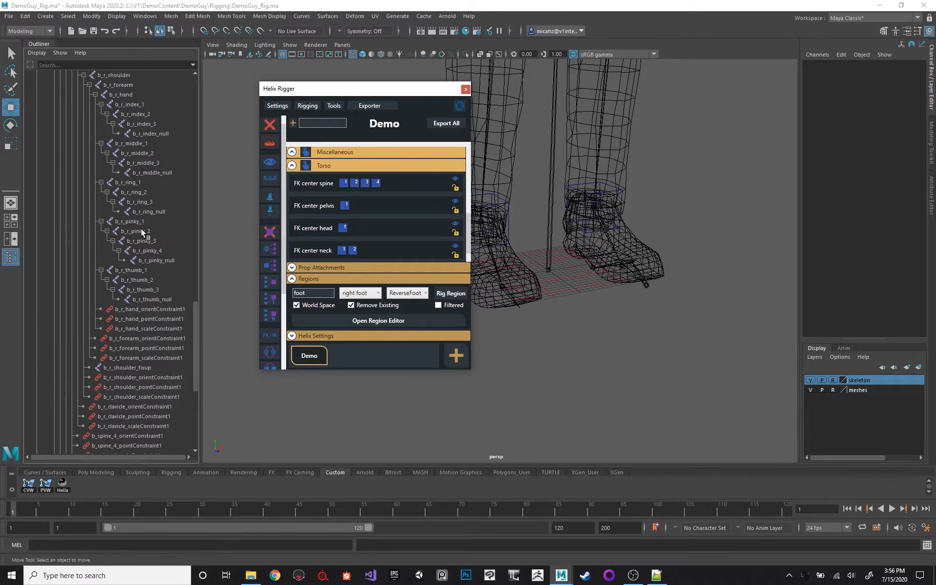
pyautogui.scroll(10, 139, 226)
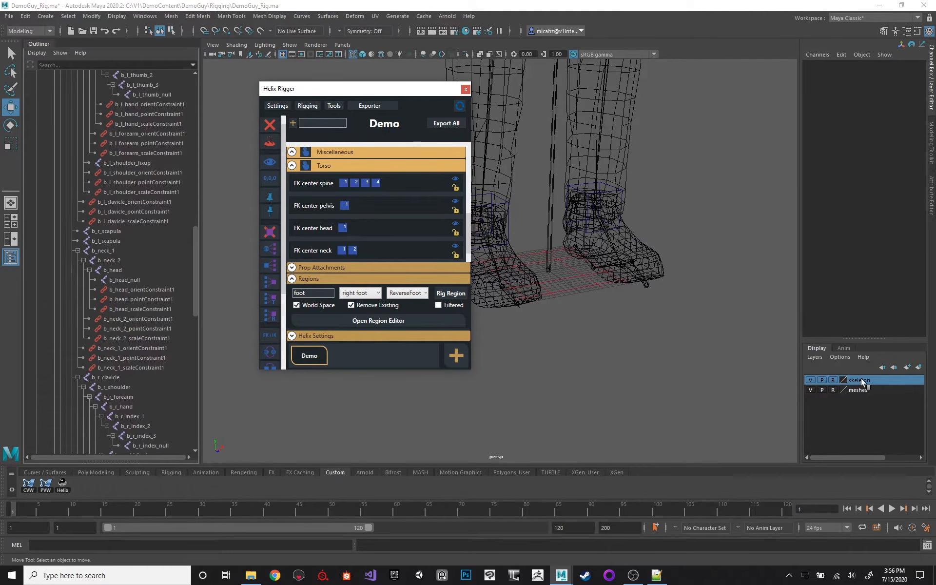
# Take the skeleton layer out of reference mode, select the b_r_toe joint under b_r_ball, and show its hidden joints.
pyautogui.click(832, 379)
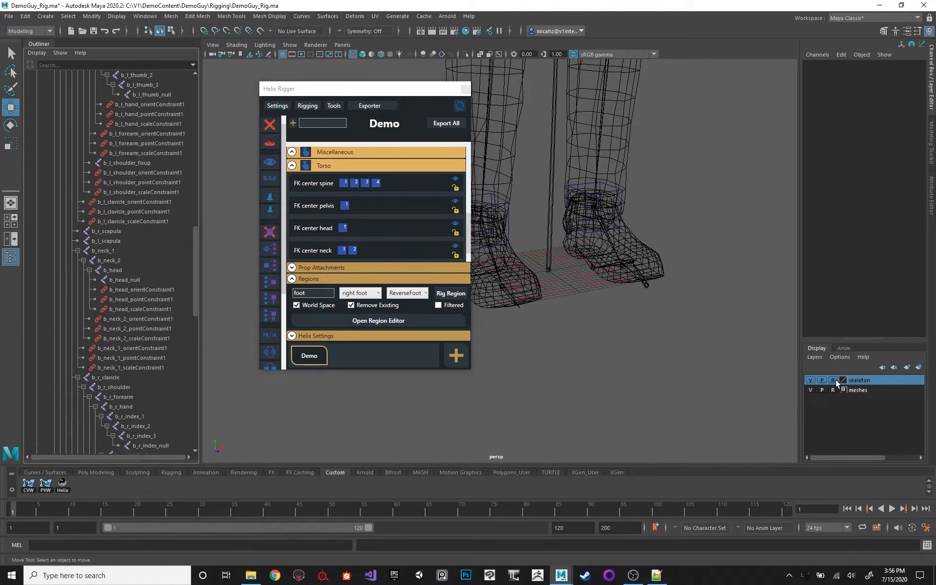
pyautogui.click(512, 288)
pyautogui.press('f')
pyautogui.click(110, 269)
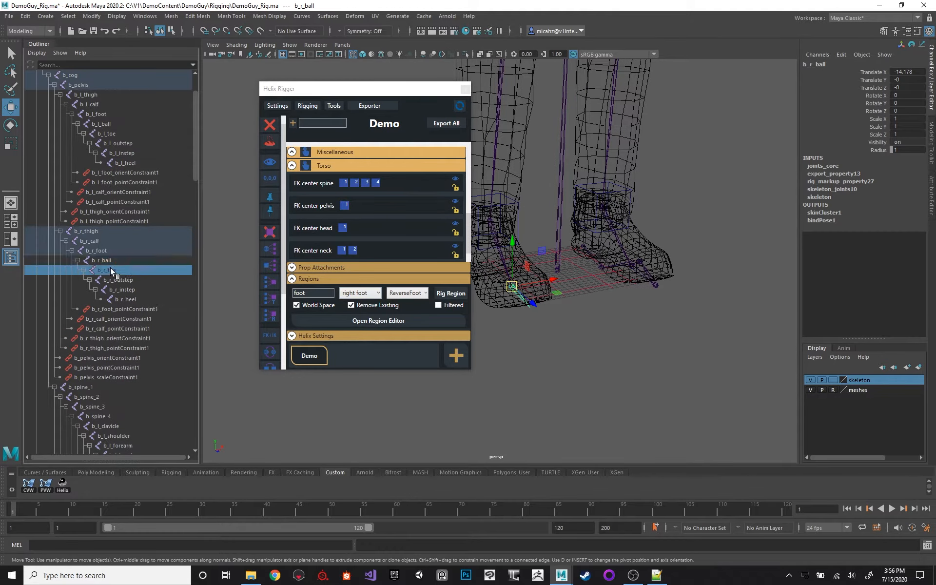
pyautogui.hotkey('shift', 'h')
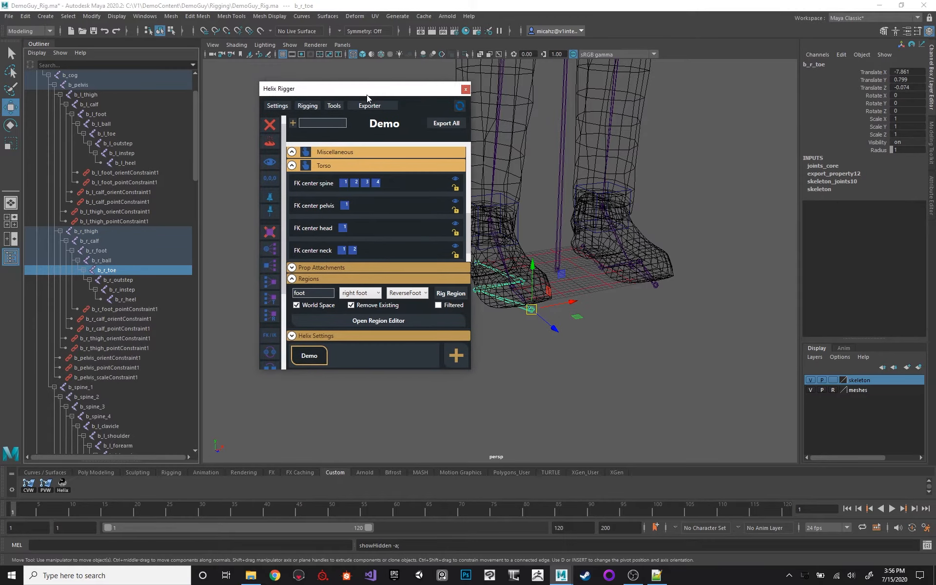
# Duplicate the b_r_toe joint and delete the child joints under the duplicate.
pyautogui.moveTo(367, 94); pyautogui.dragTo(340, 91)
pyautogui.keyDown('alt'); pyautogui.moveTo(562, 194); pyautogui.dragTo(542, 201); pyautogui.keyUp('alt')
pyautogui.scroll(5, 572, 201)
pyautogui.scroll(-5, 581, 189)
pyautogui.hotkey('ctrl', 'd')
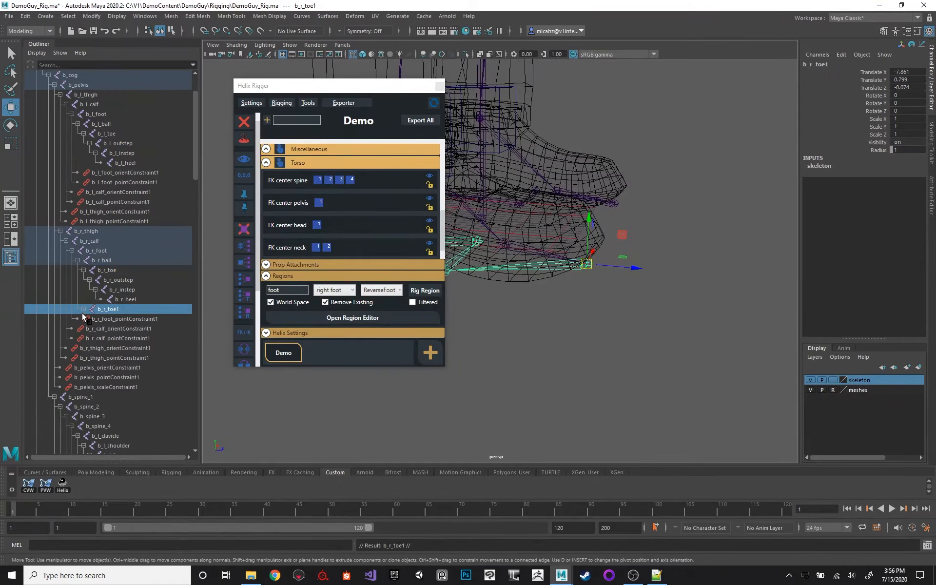
pyautogui.click(82, 309)
pyautogui.click(121, 315)
pyautogui.press('Delete')
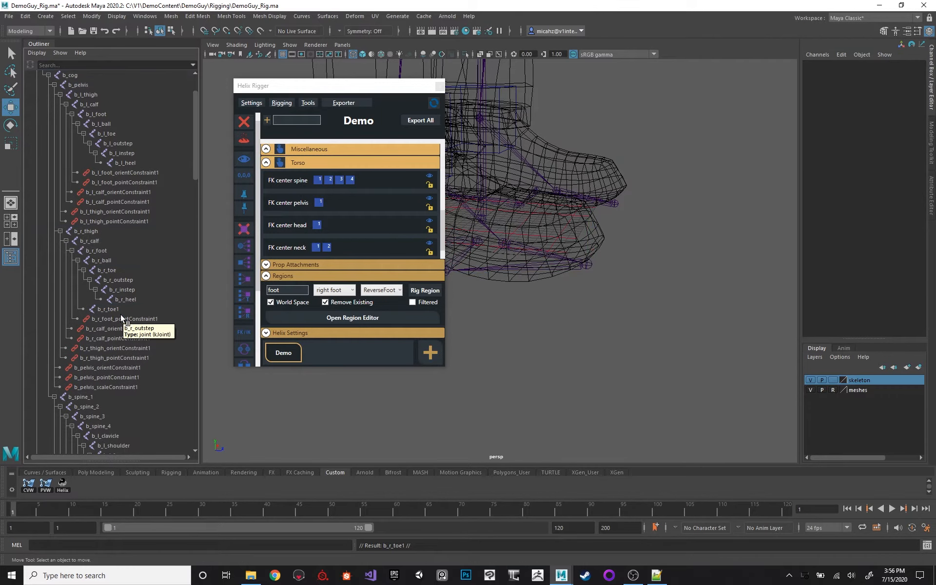
# Move b_r_toe1 forward past the tip of the right toe and parent it under b_r_toe.
pyautogui.click(127, 307)
pyautogui.moveTo(637, 269); pyautogui.dragTo(657, 270)
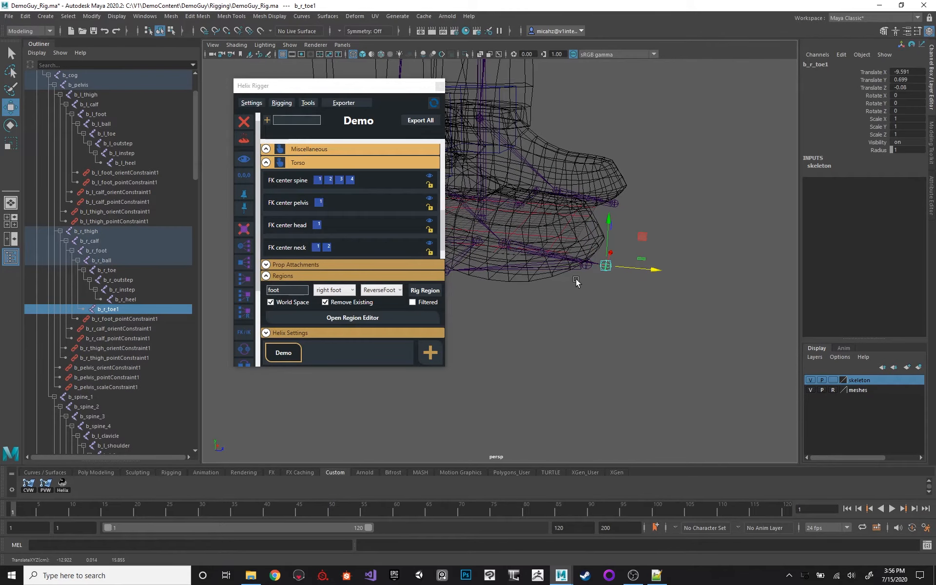
pyautogui.keyDown('shift'); pyautogui.click(585, 266); pyautogui.keyUp('shift')
pyautogui.press('p')
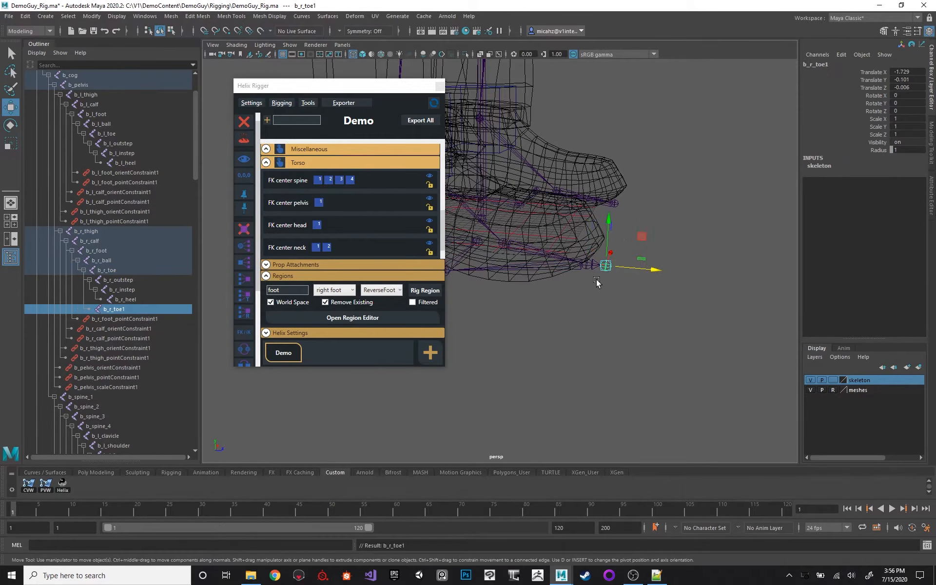
# Move b_r_toe1 farther forward to a Translate X of about -2.5 and rename it b_r_toe_ik.
pyautogui.keyDown('alt'); pyautogui.moveTo(638, 204); pyautogui.dragTo(668, 275, button='right'); pyautogui.keyUp('alt')
pyautogui.keyDown('alt'); pyautogui.moveTo(695, 198); pyautogui.dragTo(635, 194, button='middle'); pyautogui.keyUp('alt')
pyautogui.keyDown('alt'); pyautogui.moveTo(635, 194); pyautogui.dragTo(652, 258, button='right'); pyautogui.keyUp('alt')
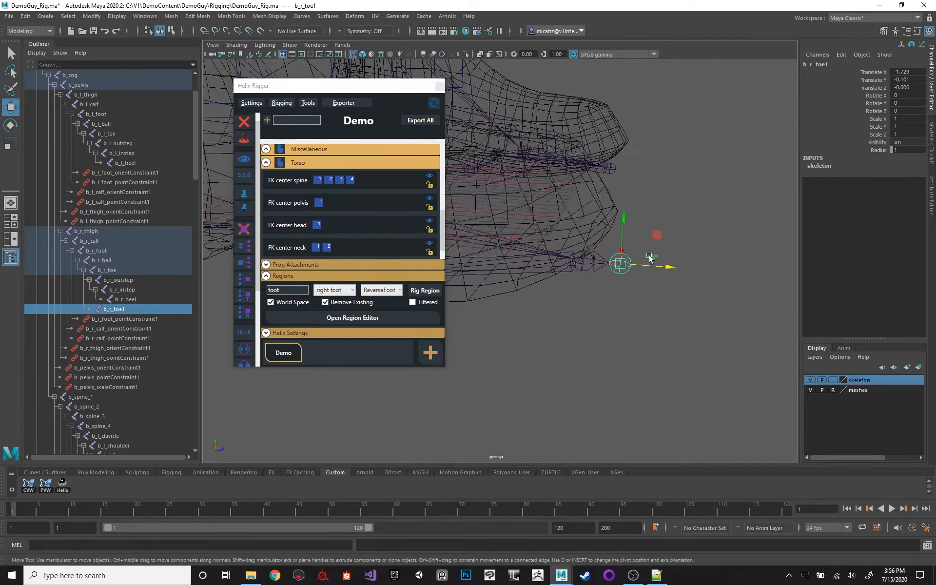
pyautogui.moveTo(663, 267); pyautogui.dragTo(682, 268)
pyautogui.keyDown('alt'); pyautogui.moveTo(675, 195); pyautogui.dragTo(522, 171, button='right'); pyautogui.keyUp('alt')
pyautogui.keyDown('alt'); pyautogui.moveTo(612, 175); pyautogui.dragTo(593, 180); pyautogui.keyUp('alt')
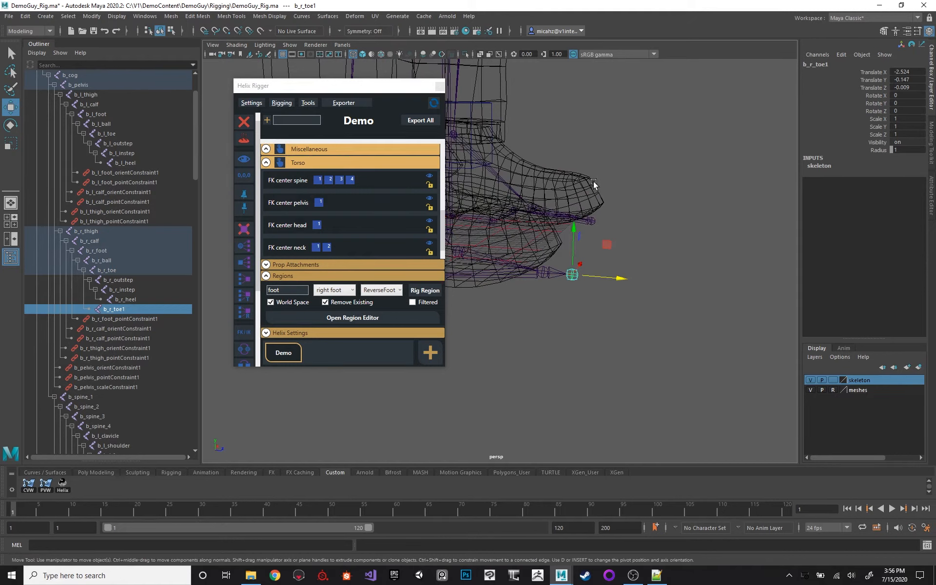
pyautogui.doubleClick(133, 310)
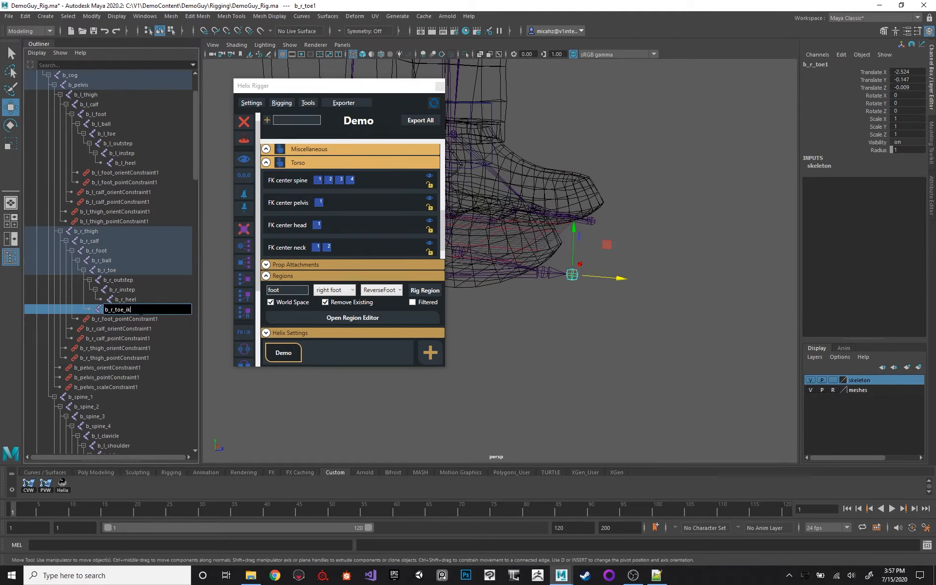
pyautogui.press('Return')
# Duplicate b_r_toe_ik, move the copy in front of the left foot, and parent it under b_l_toe.
pyautogui.keyDown('alt'); pyautogui.moveTo(705, 189); pyautogui.dragTo(549, 214); pyautogui.keyUp('alt')
pyautogui.hotkey('ctrl', 'd')
pyautogui.moveTo(558, 282); pyautogui.dragTo(711, 285)
pyautogui.keyDown('shift'); pyautogui.click(709, 277); pyautogui.keyUp('shift')
pyautogui.press('p')
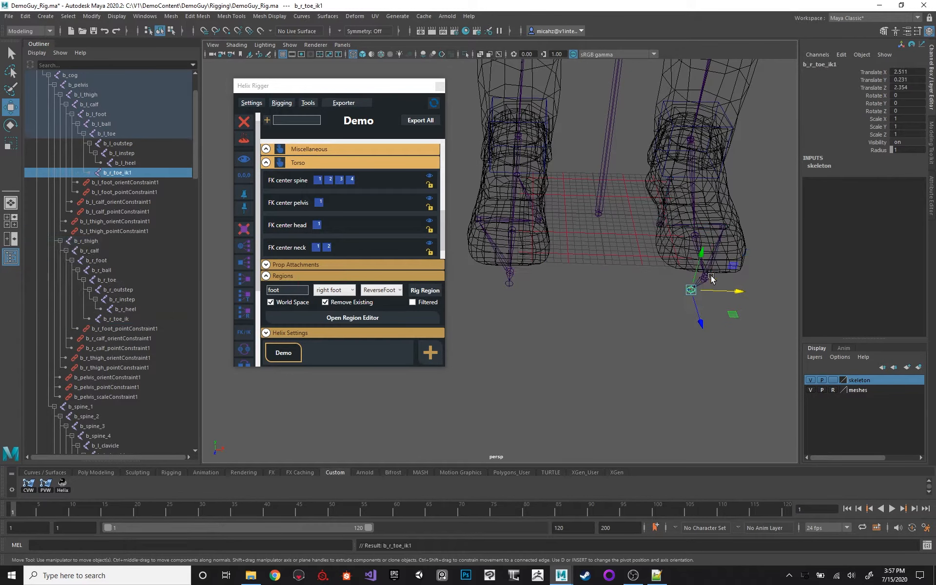
# Align b_r_toe_ik1 in front of the left toe and set its Translate Y and Translate Z to 0.
pyautogui.moveTo(717, 285); pyautogui.dragTo(748, 286)
pyautogui.moveTo(904, 80); pyautogui.dragTo(904, 87)
pyautogui.write('0.09')
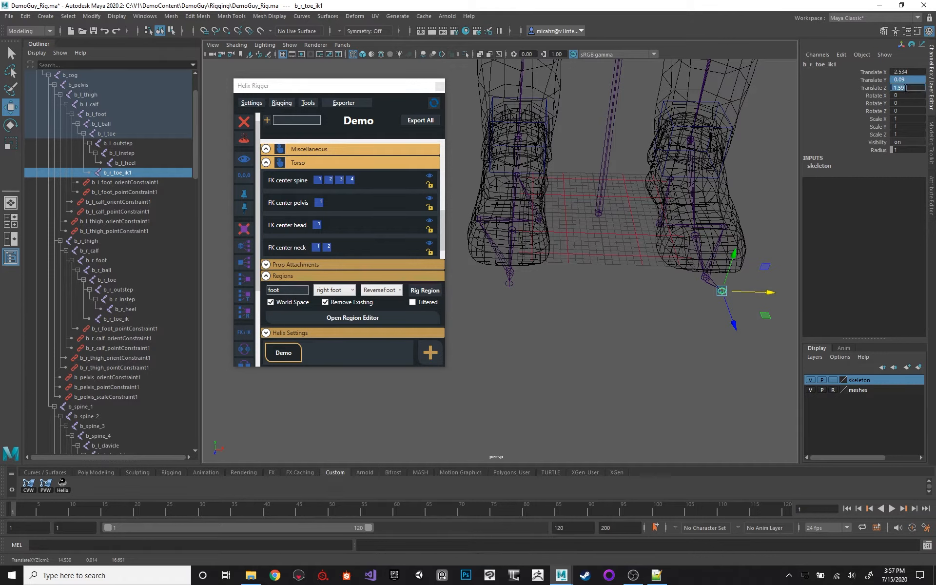
pyautogui.press('Return')
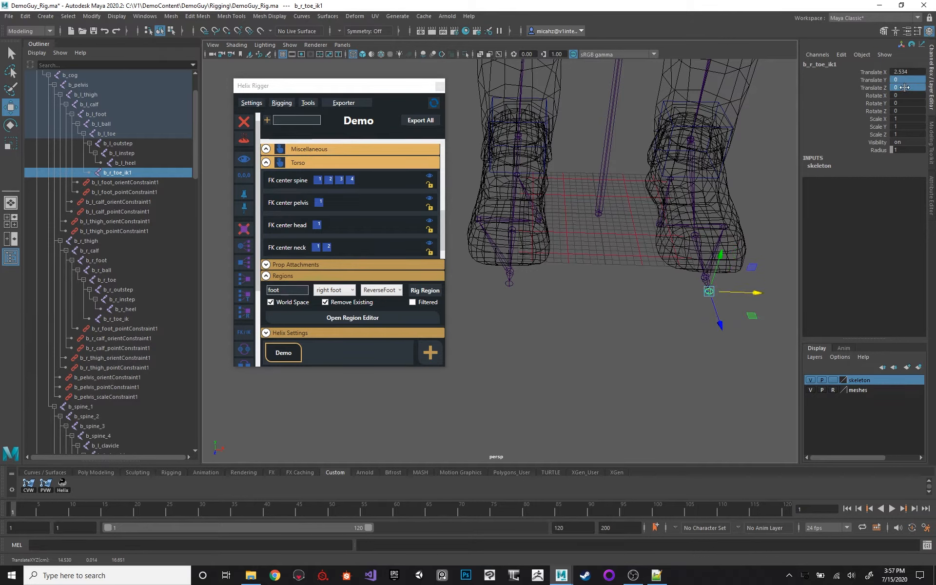
# Set Translate Y and Translate Z of b_r_toe_ik on the right foot to 0.
pyautogui.click(510, 284)
pyautogui.moveTo(912, 80); pyautogui.dragTo(912, 88)
pyautogui.write('0.009')
pyautogui.press('Return')
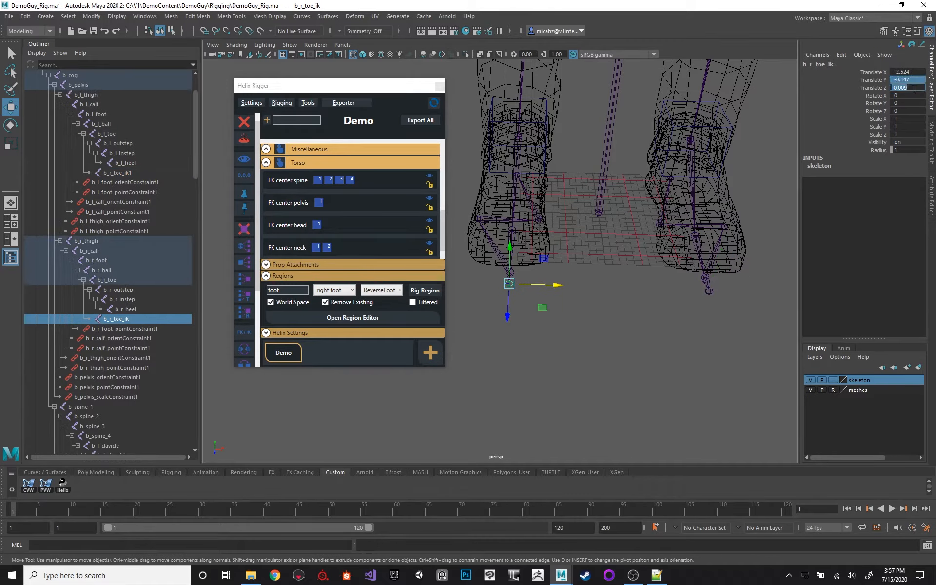
# Raise b_r_toe_ik1 and b_r_toe_ik together to the height of the toe tips, to a Translate Y of about 2.3.
pyautogui.keyDown('alt'); pyautogui.moveTo(671, 210); pyautogui.dragTo(564, 213); pyautogui.keyUp('alt')
pyautogui.keyDown('shift'); pyautogui.click(578, 245); pyautogui.keyUp('shift')
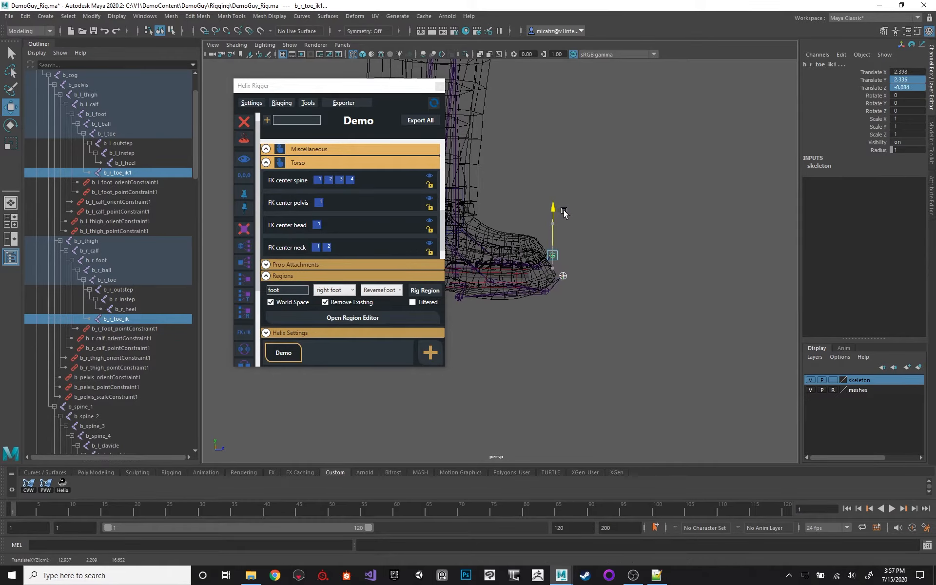
pyautogui.keyDown('alt'); pyautogui.moveTo(620, 148); pyautogui.dragTo(642, 137, button='middle'); pyautogui.keyUp('alt')
pyautogui.keyDown('alt'); pyautogui.moveTo(643, 141); pyautogui.dragTo(675, 208, button='right'); pyautogui.keyUp('alt')
pyautogui.keyDown('alt'); pyautogui.moveTo(616, 116); pyautogui.dragTo(574, 167); pyautogui.keyUp('alt')
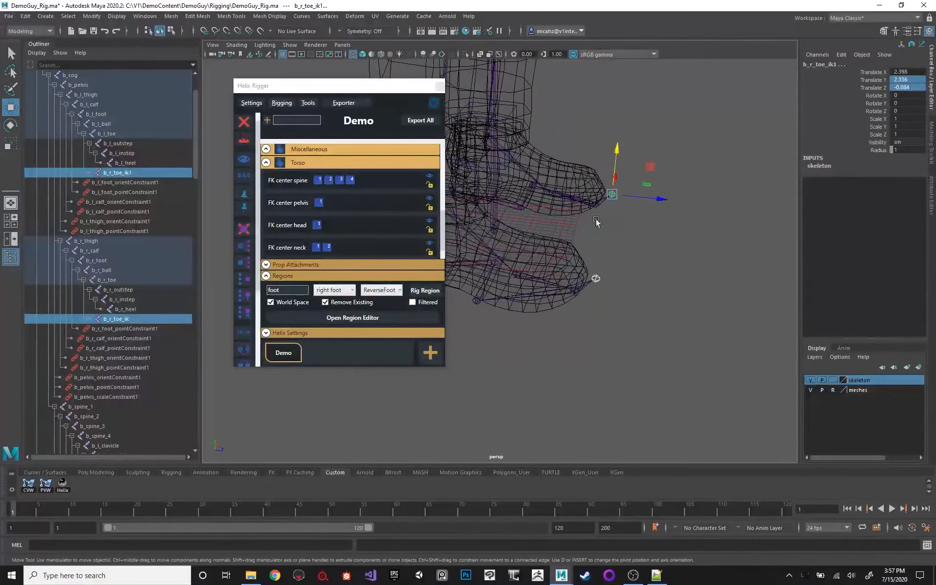
pyautogui.keyDown('alt'); pyautogui.moveTo(598, 277); pyautogui.dragTo(613, 218); pyautogui.keyUp('alt')
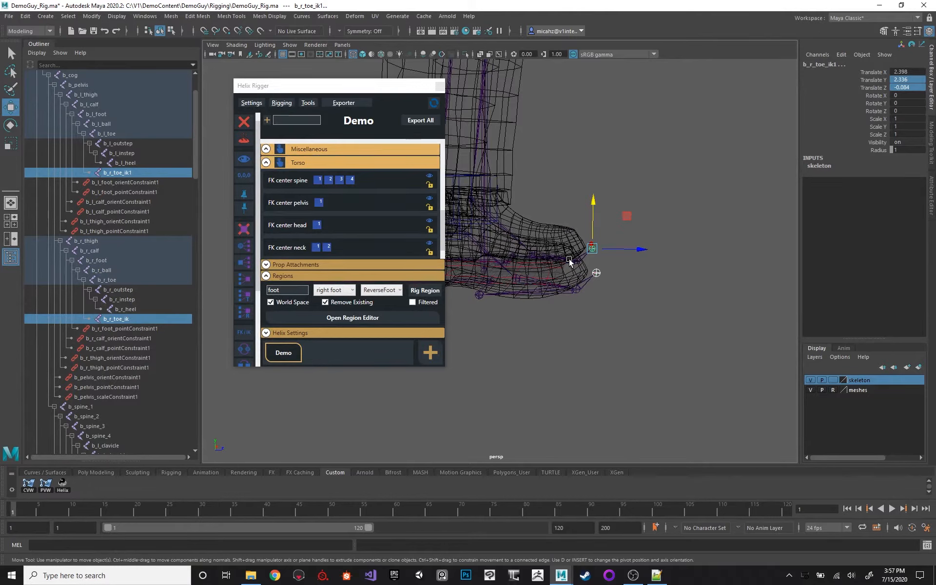
pyautogui.keyDown('alt'); pyautogui.moveTo(592, 177); pyautogui.dragTo(565, 273); pyautogui.keyUp('alt')
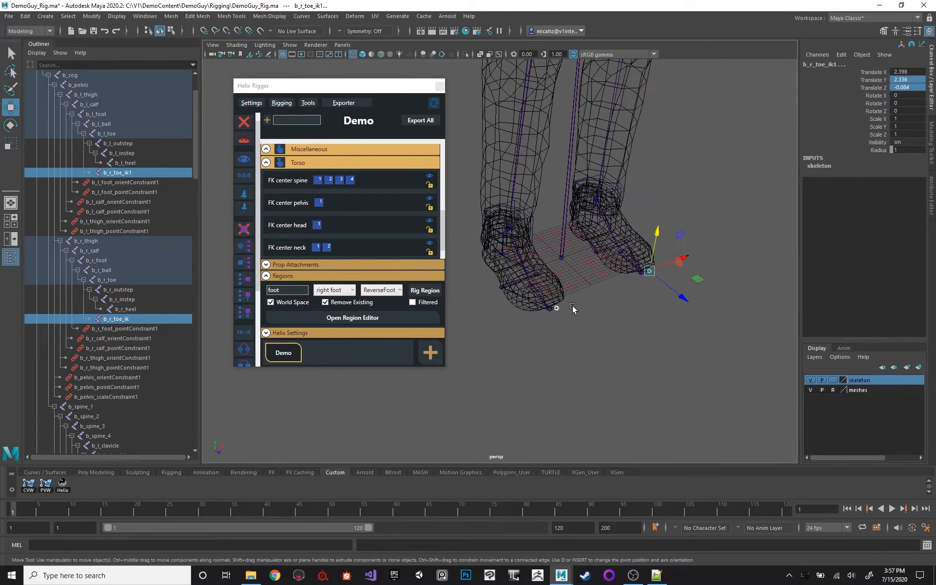
# Examine the toe IK joints' placement on both feet and the character as a whole.
pyautogui.scroll(-3, 593, 171)
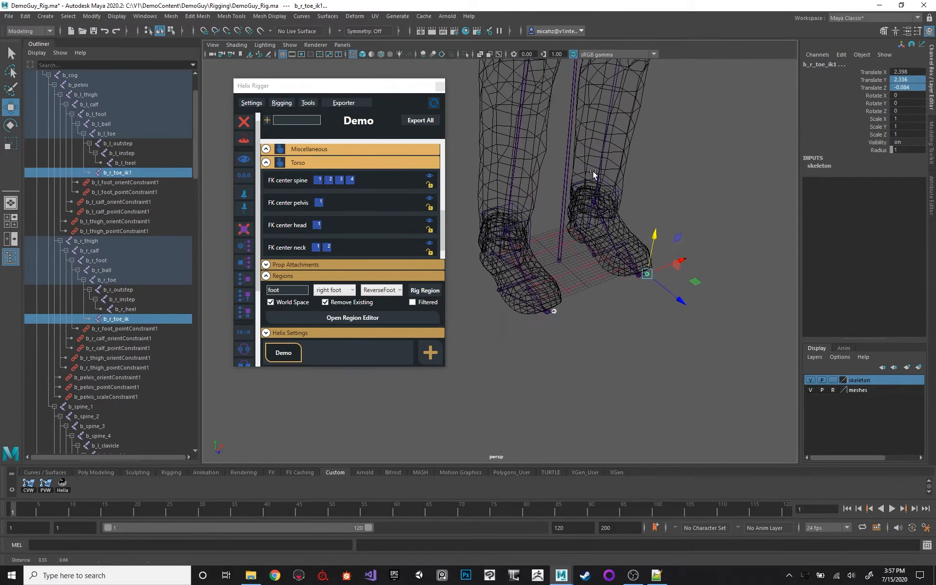
pyautogui.scroll(2, 121, 219)
pyautogui.keyDown('alt'); pyautogui.moveTo(551, 205); pyautogui.dragTo(560, 152); pyautogui.keyUp('alt')
pyautogui.keyDown('alt'); pyautogui.moveTo(560, 150); pyautogui.dragTo(561, 222, button='middle'); pyautogui.keyUp('alt')
pyautogui.keyDown('alt'); pyautogui.moveTo(561, 222); pyautogui.dragTo(484, 174, button='right'); pyautogui.keyUp('alt')
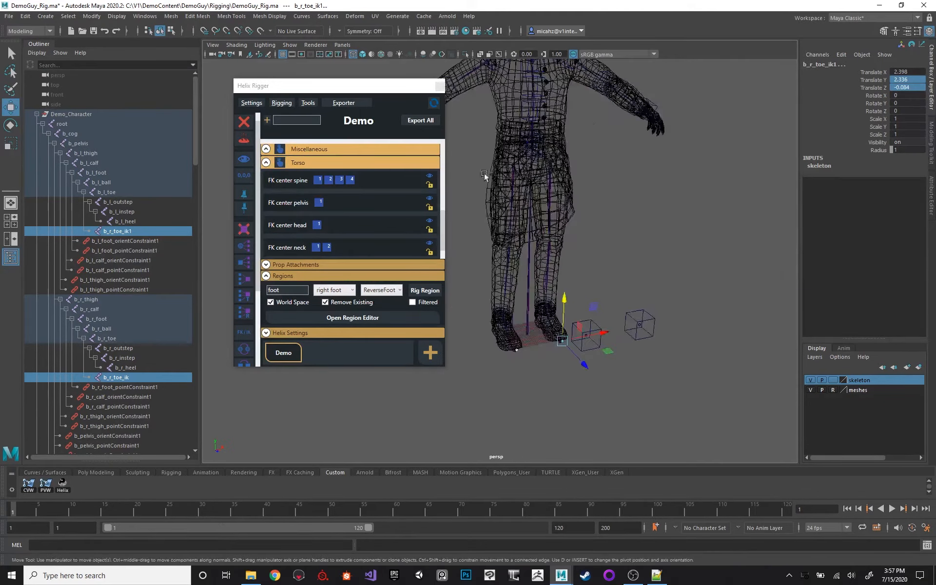
pyautogui.keyDown('alt'); pyautogui.moveTo(607, 129); pyautogui.dragTo(637, 182, button='middle'); pyautogui.keyUp('alt')
pyautogui.keyDown('alt'); pyautogui.moveTo(636, 182); pyautogui.dragTo(543, 174, button='right'); pyautogui.keyUp('alt')
pyautogui.keyDown('alt'); pyautogui.moveTo(540, 175); pyautogui.dragTo(606, 199); pyautogui.keyUp('alt')
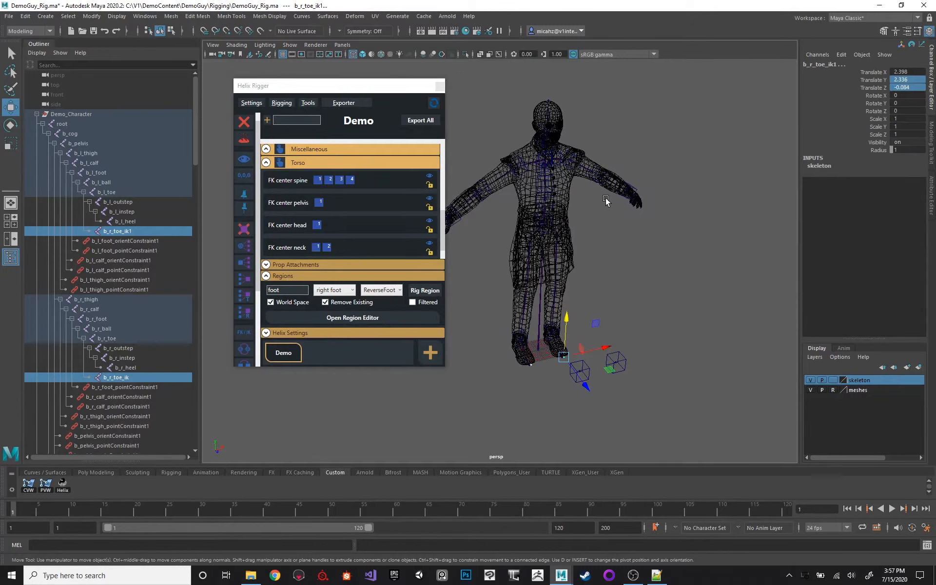
# Try to save the character's rigging file as demoguy in the DemoGuy Rigging folder.
pyautogui.click(281, 104)
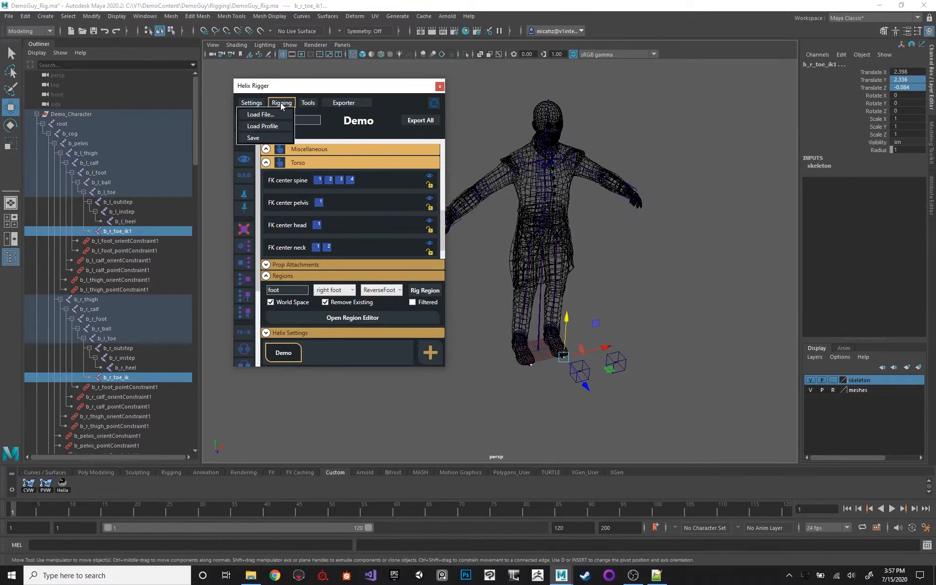
pyautogui.click(262, 138)
pyautogui.moveTo(330, 104); pyautogui.dragTo(339, 169)
pyautogui.write('demoguy')
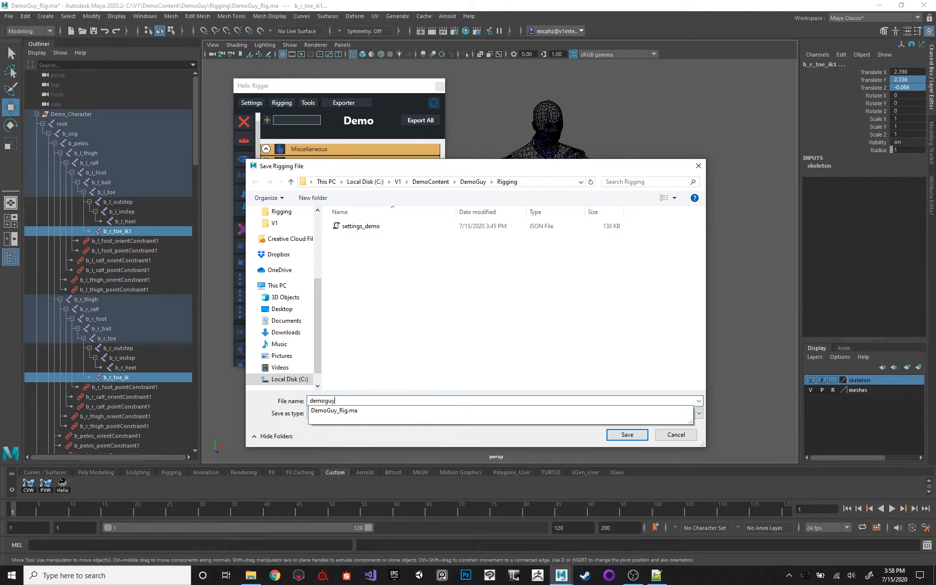
pyautogui.press('Return')
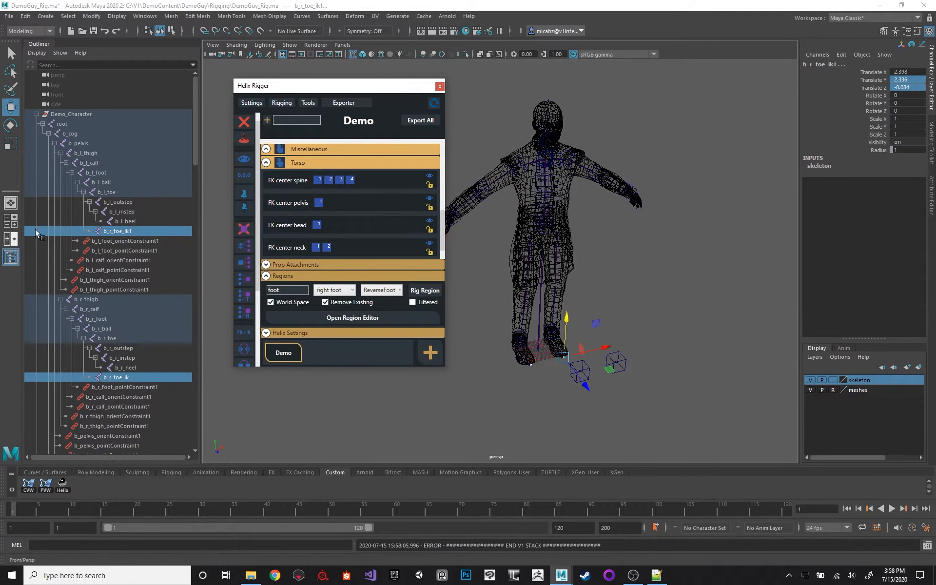
# Check the Helix Rigger settings and rigging options, and close the Helix Rigger window.
pyautogui.click(282, 104)
pyautogui.click(283, 103)
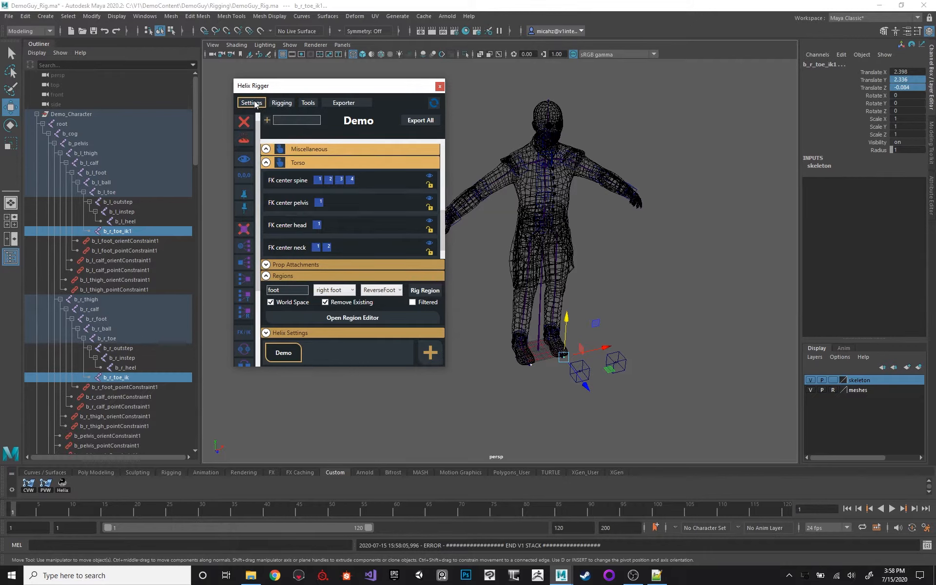
pyautogui.click(255, 102)
pyautogui.click(257, 102)
pyautogui.click(282, 102)
pyautogui.click(272, 122)
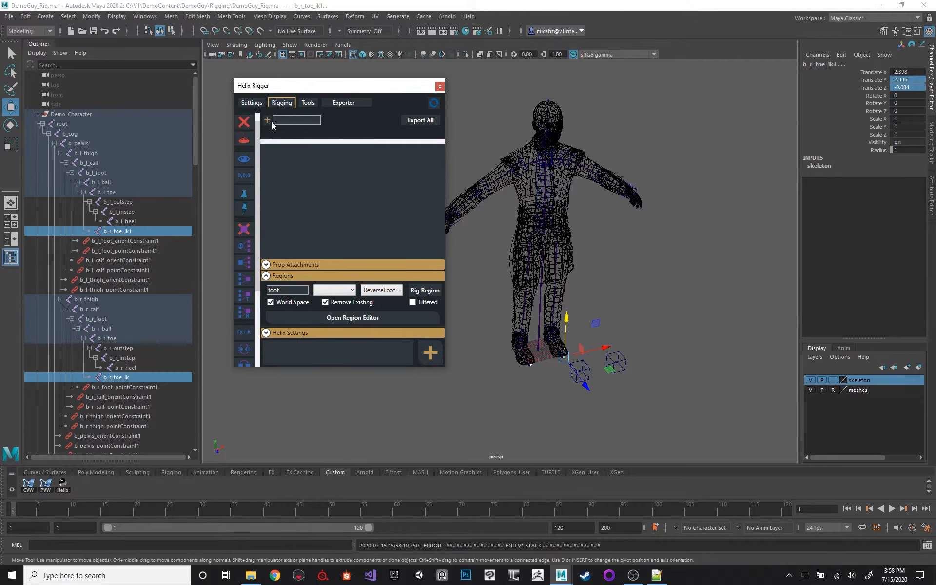
pyautogui.click(285, 103)
pyautogui.click(335, 87)
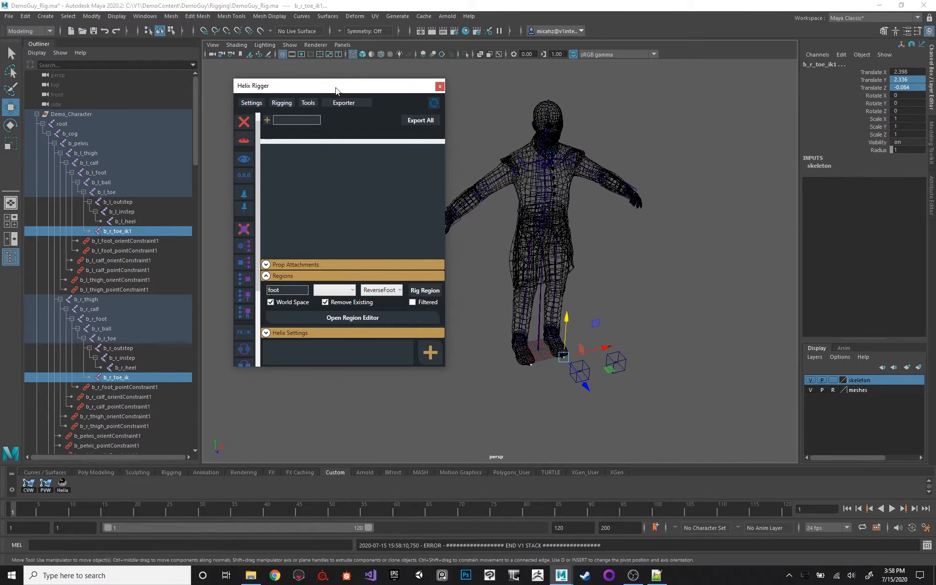
pyautogui.click(440, 86)
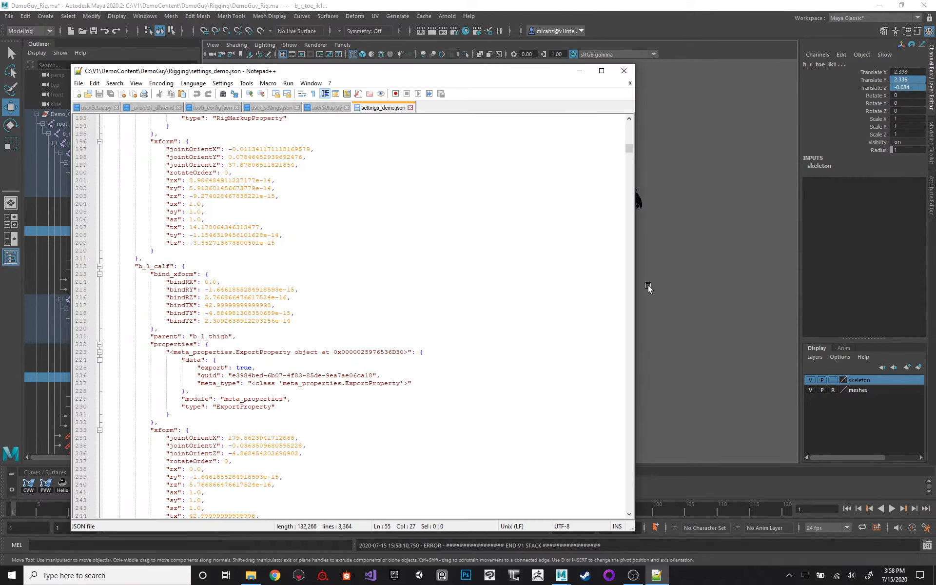
# Review the logged output in the Script Editor, close it, and collapse the root joint hierarchy.
pyautogui.click(647, 112)
pyautogui.click(927, 545)
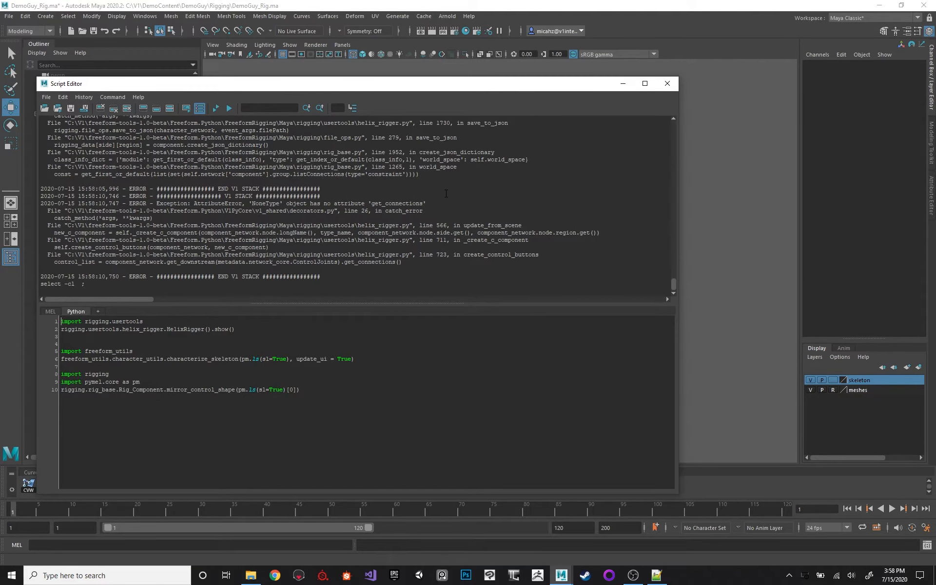
pyautogui.click(687, 210)
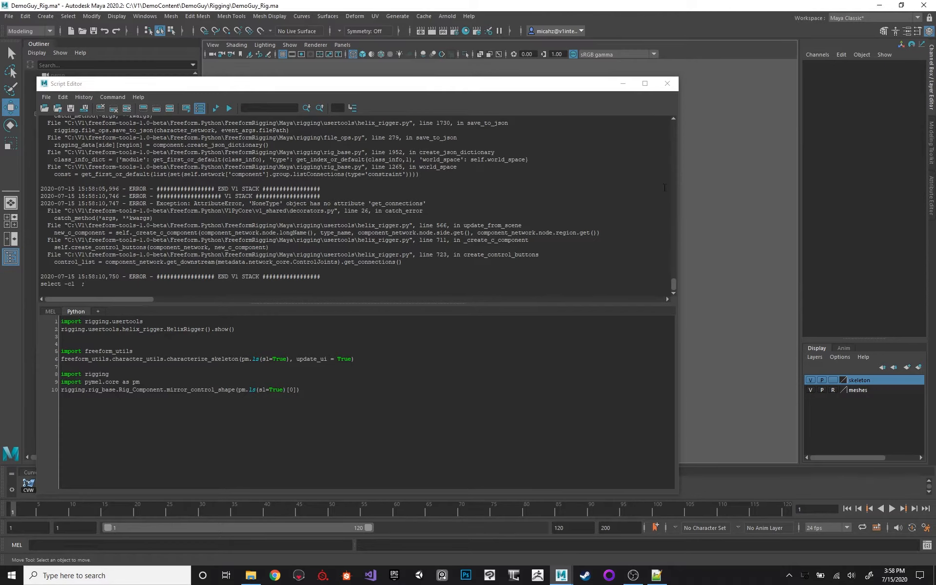
pyautogui.click(669, 86)
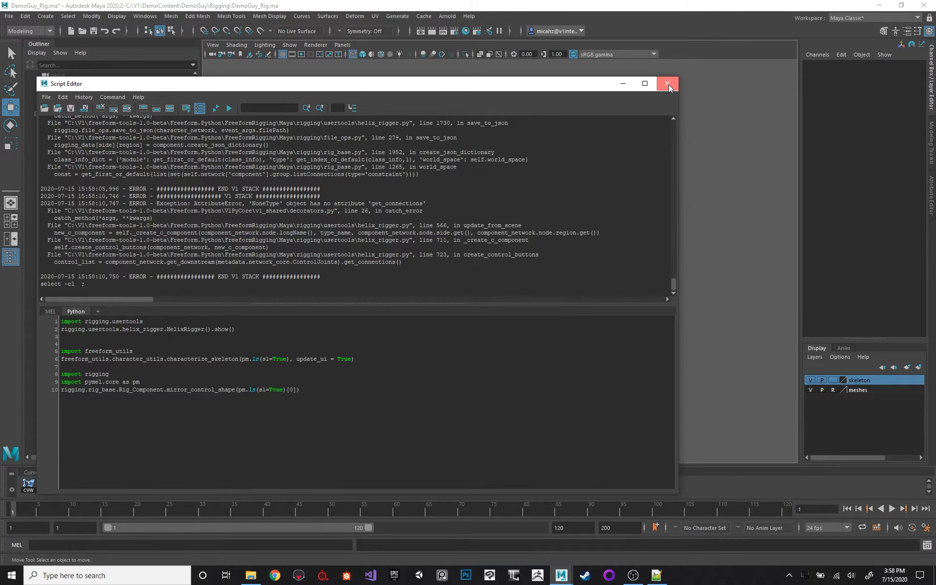
pyautogui.click(668, 84)
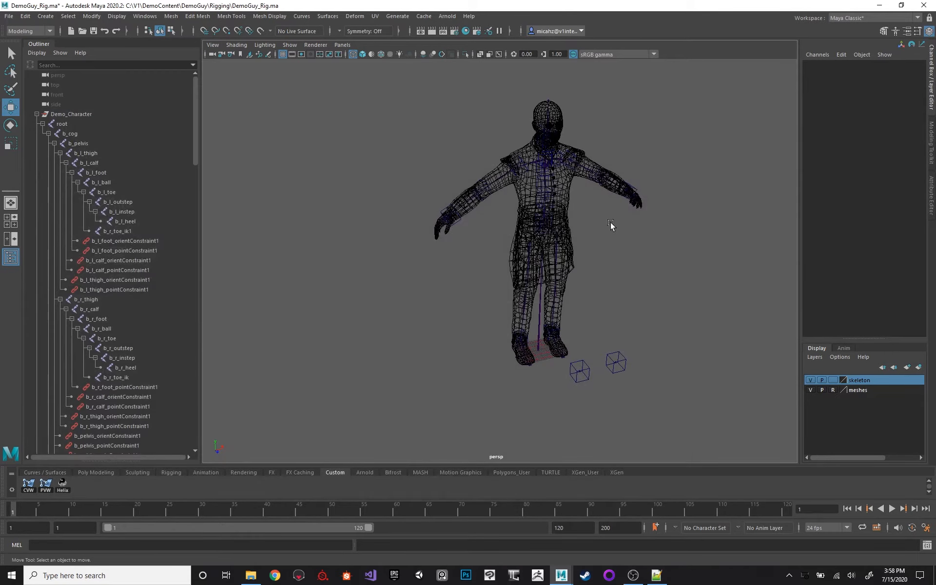
pyautogui.click(42, 124)
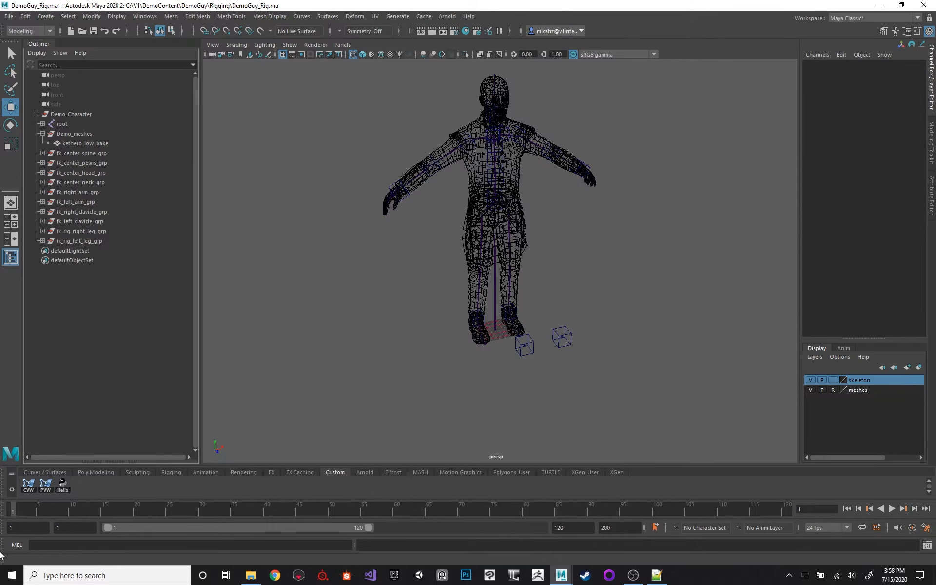
# Relaunch Helix Rigger by running the rigging.usertools import and HelixRigger().show() lines, and close it together with the Script Editor.
pyautogui.click(926, 545)
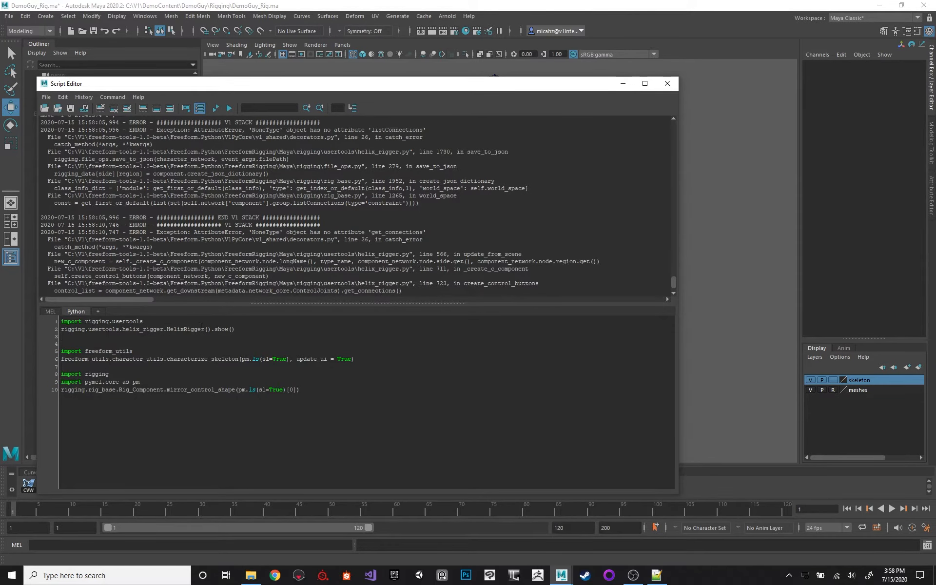
pyautogui.moveTo(61, 321); pyautogui.dragTo(235, 329)
pyautogui.hotkey('ctrl', 'Return')
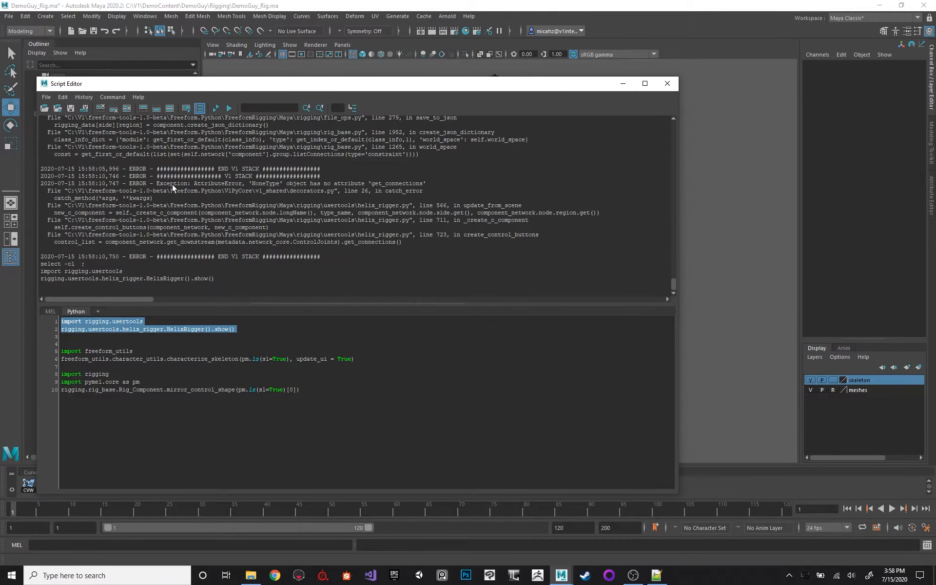
pyautogui.moveTo(320, 90); pyautogui.dragTo(372, 123)
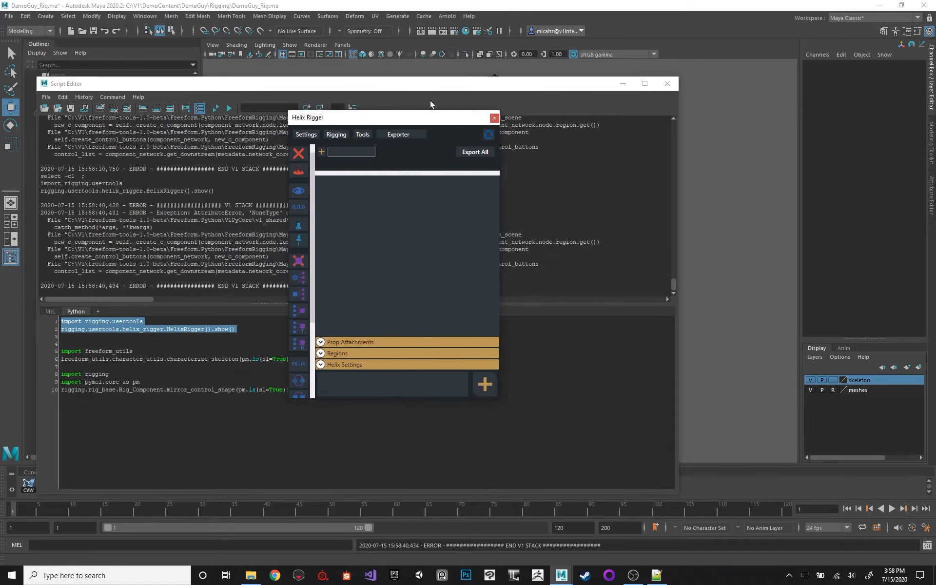
pyautogui.click(493, 117)
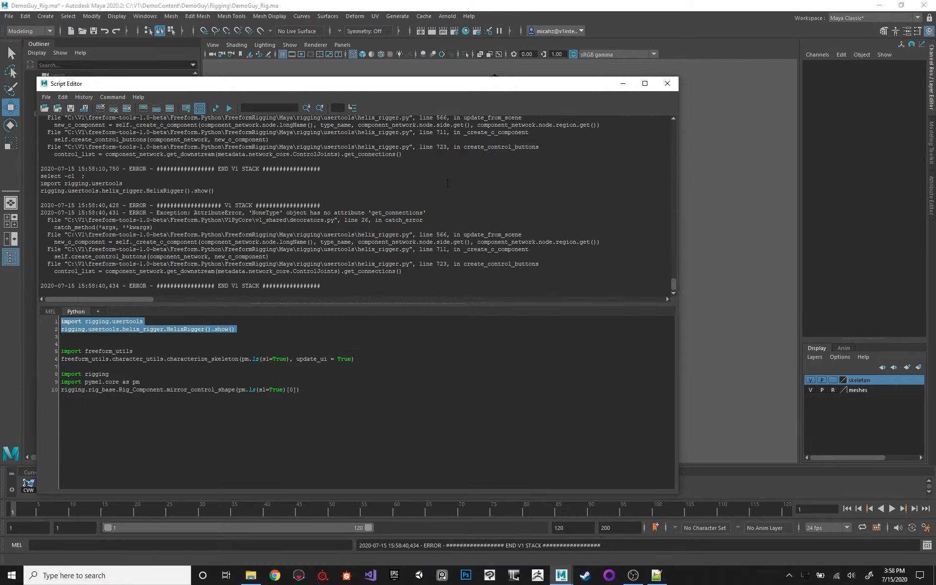
pyautogui.click(666, 84)
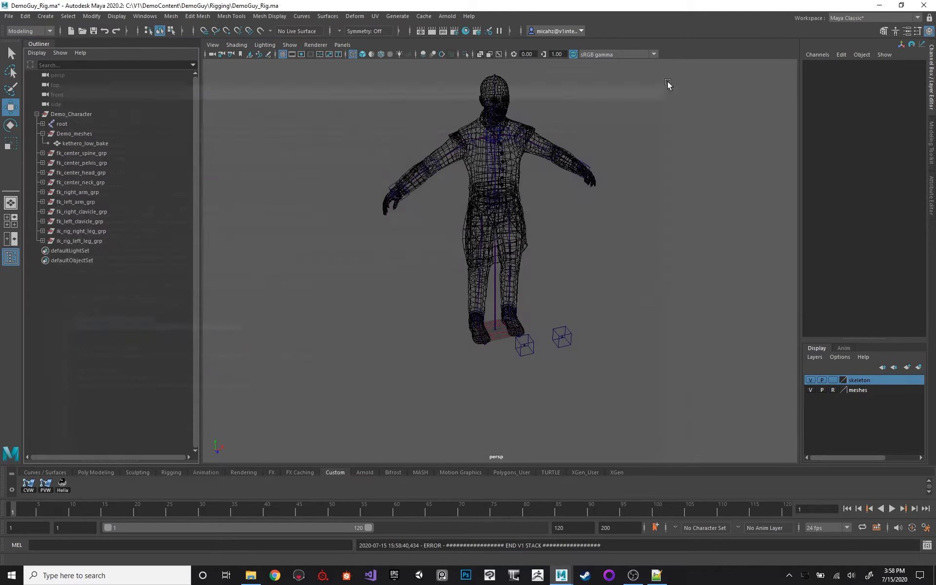
# Inspect Demo_meshes and ik_rig_left_leg_grp to see which parts of the character they hold.
pyautogui.scroll(5, 339, 225)
pyautogui.click(73, 133)
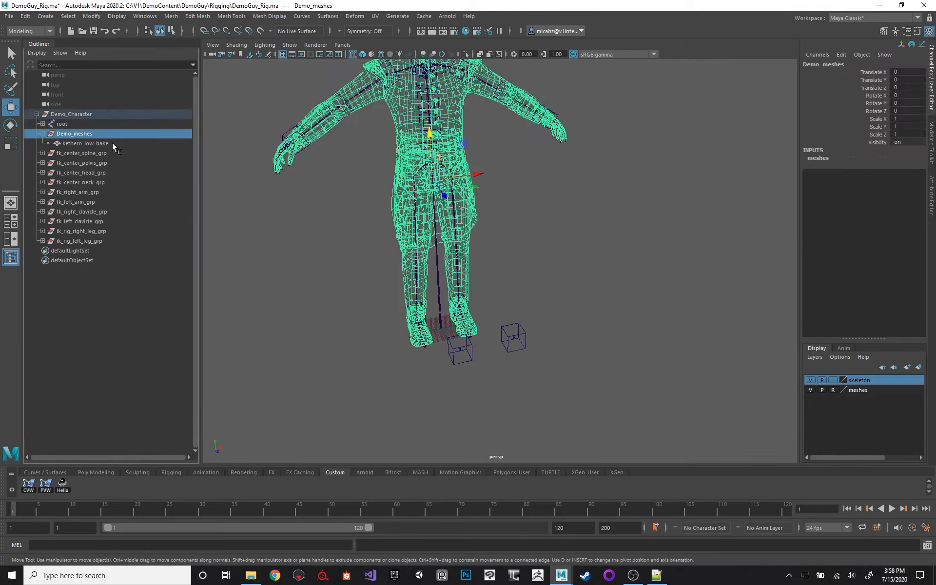
pyautogui.click(470, 306)
pyautogui.click(424, 344)
pyautogui.click(84, 250)
pyautogui.click(86, 241)
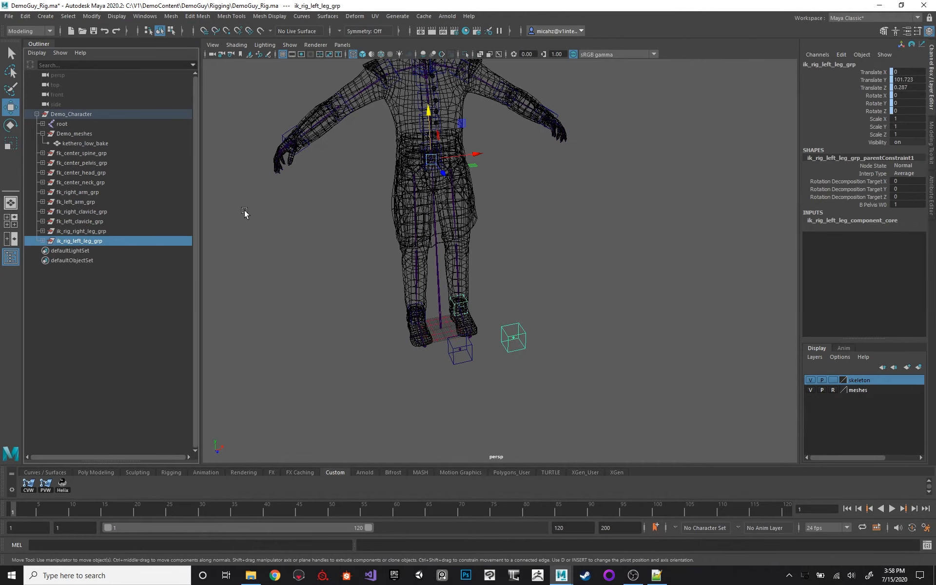
# Open the Node Editor and graph the input and output connections of Demo_Character.
pyautogui.scroll(5, 360, 272)
pyautogui.click(145, 16)
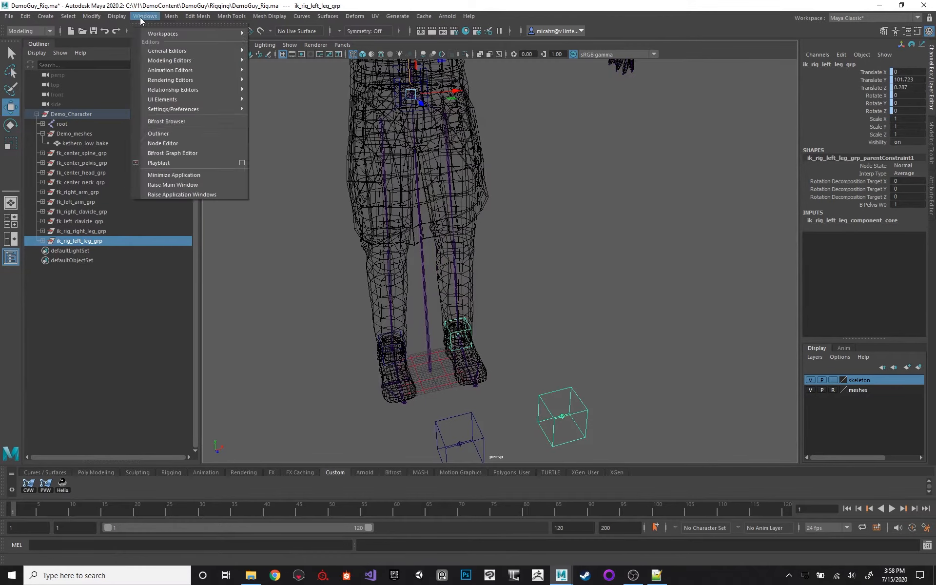
pyautogui.click(163, 143)
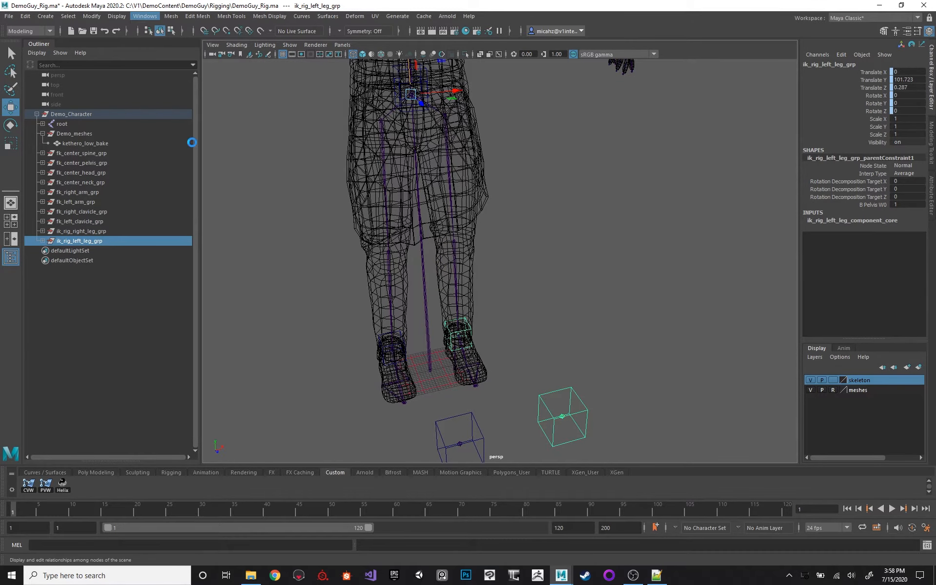
pyautogui.click(98, 114)
pyautogui.moveTo(136, 114); pyautogui.dragTo(277, 121)
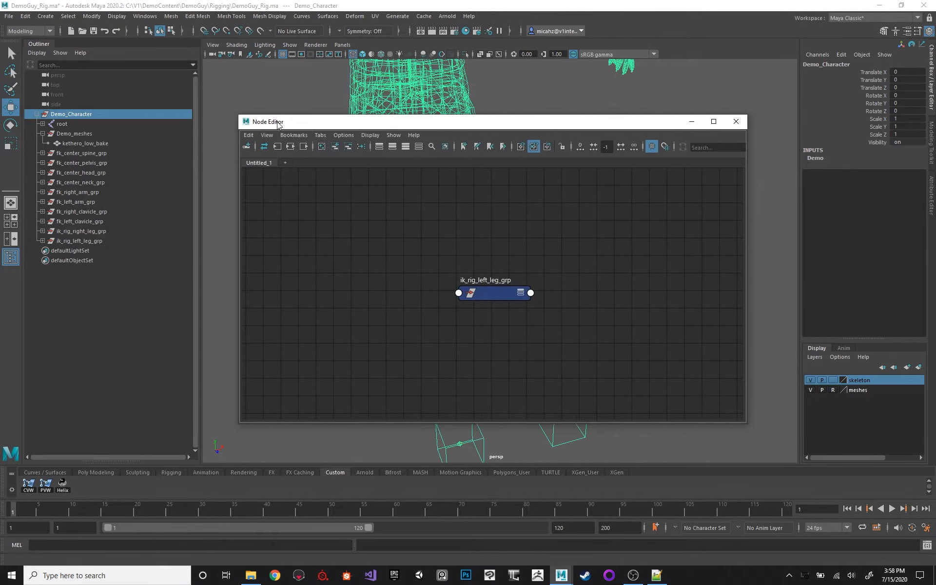
pyautogui.click(290, 146)
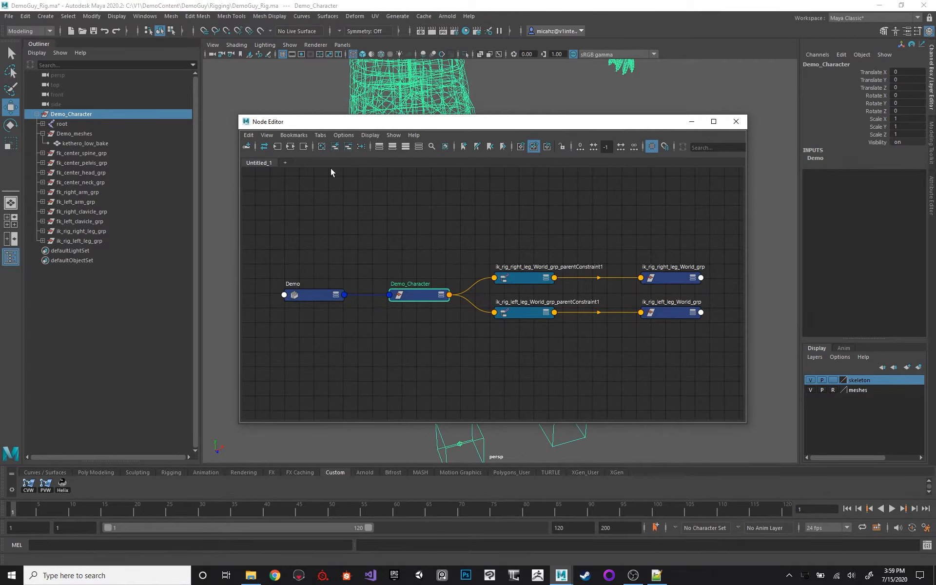
pyautogui.click(303, 146)
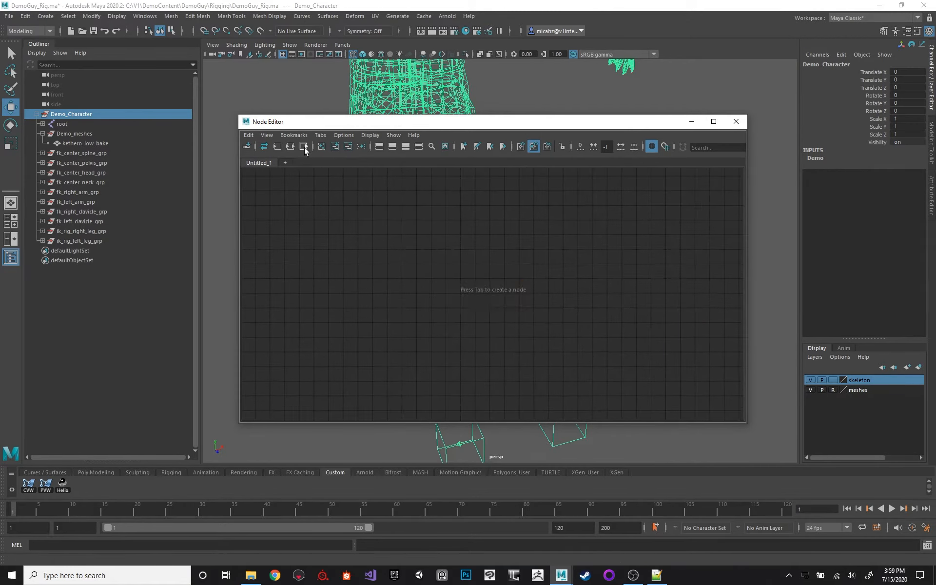
pyautogui.click(277, 146)
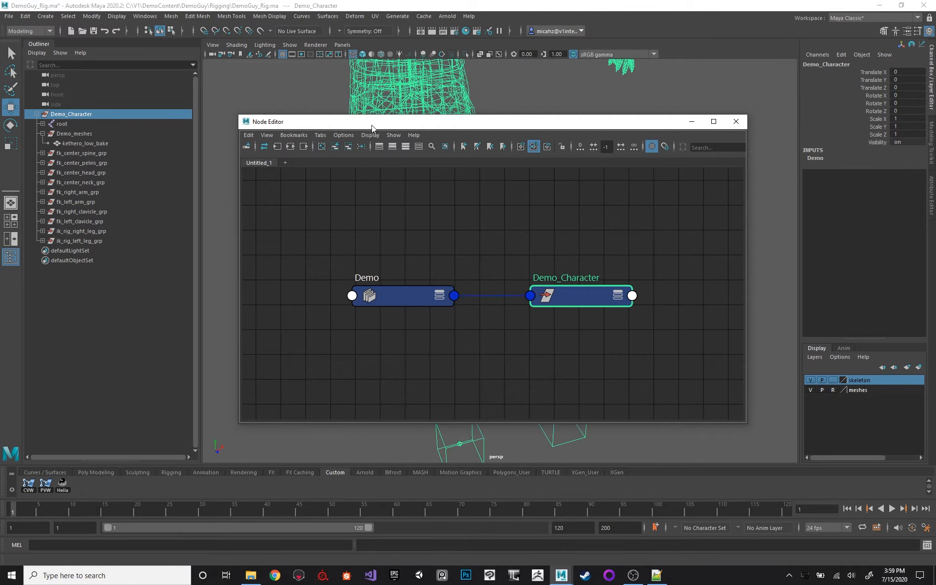
# Graph the input connections of Demo_Character and the output connections of the Demo network node.
pyautogui.moveTo(371, 125); pyautogui.dragTo(425, 149)
pyautogui.click(82, 182)
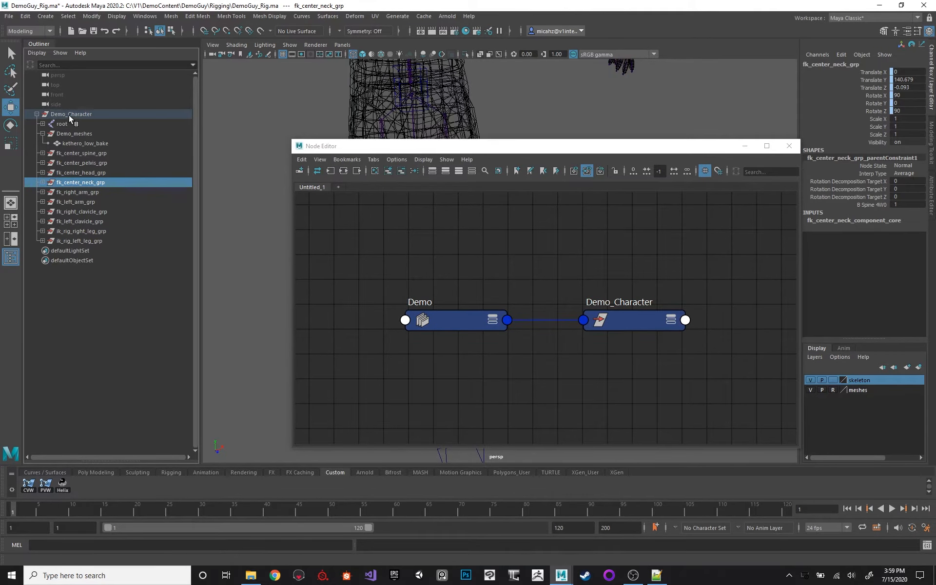
pyautogui.click(69, 115)
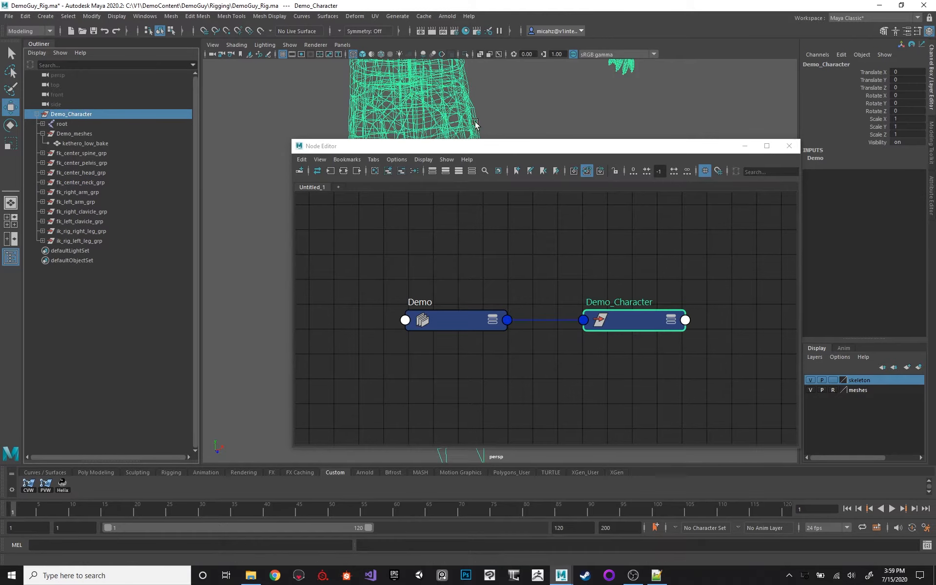
pyautogui.click(331, 171)
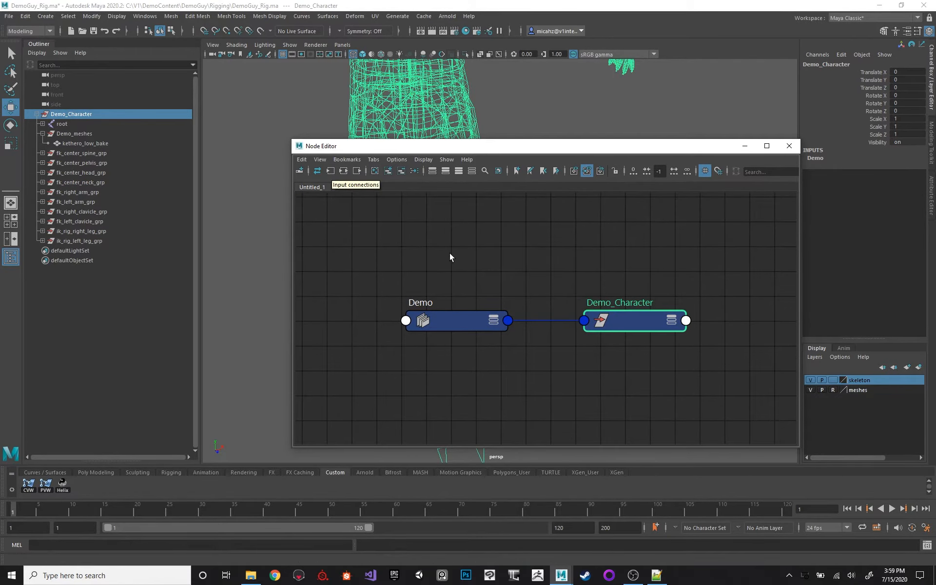
pyautogui.moveTo(441, 315); pyautogui.dragTo(442, 291)
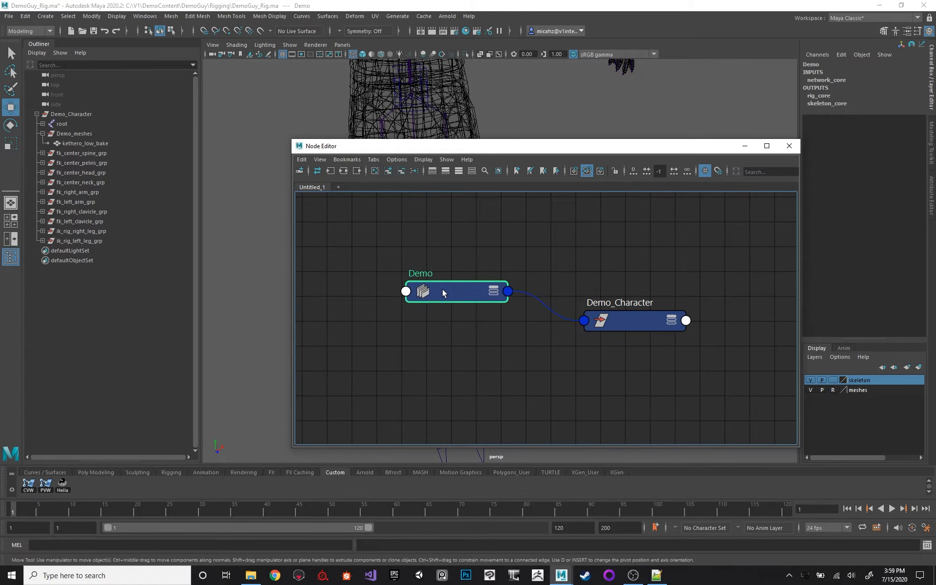
pyautogui.click(357, 170)
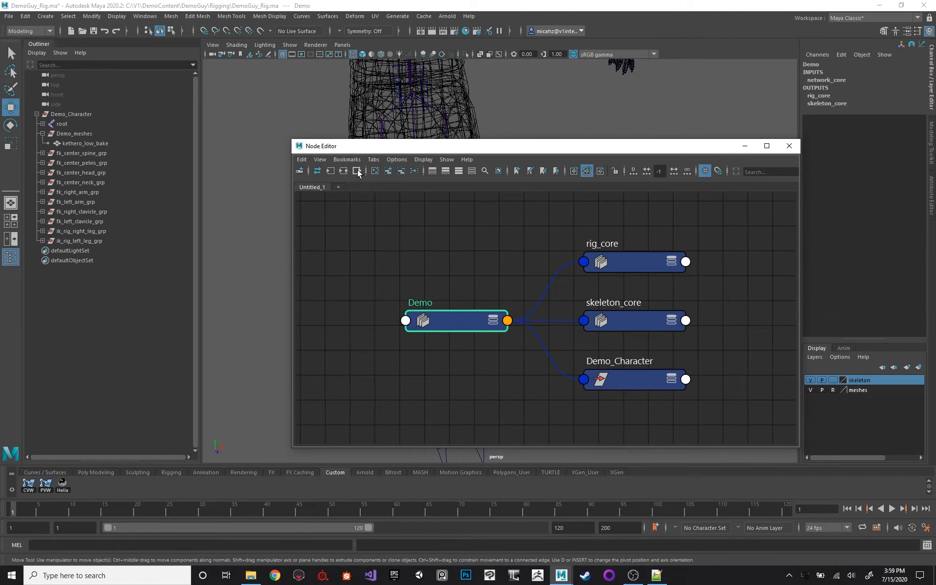
# Graph the output connections of rig_core and find reverse_right_foot_component_core among its component nodes.
pyautogui.click(643, 259)
pyautogui.moveTo(611, 260); pyautogui.dragTo(599, 244)
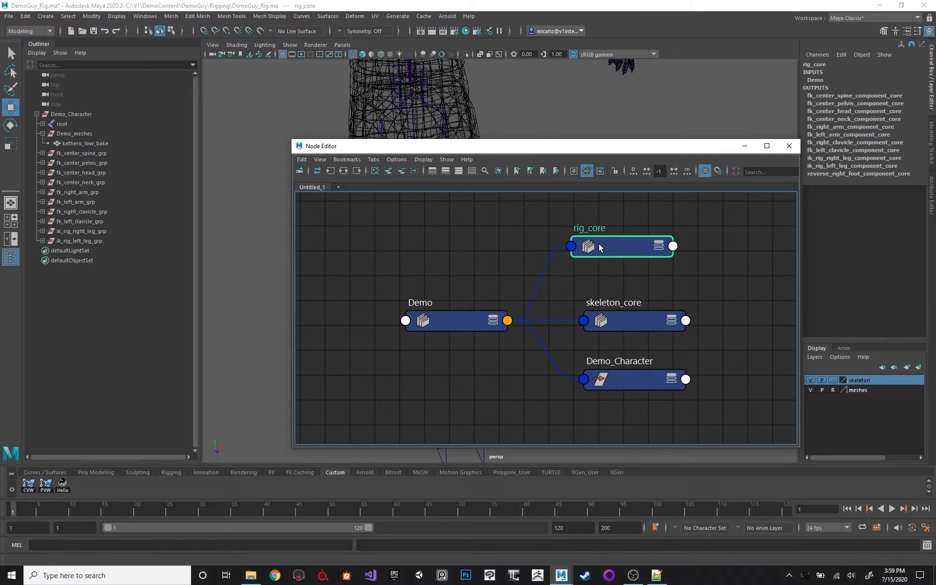
pyautogui.click(356, 171)
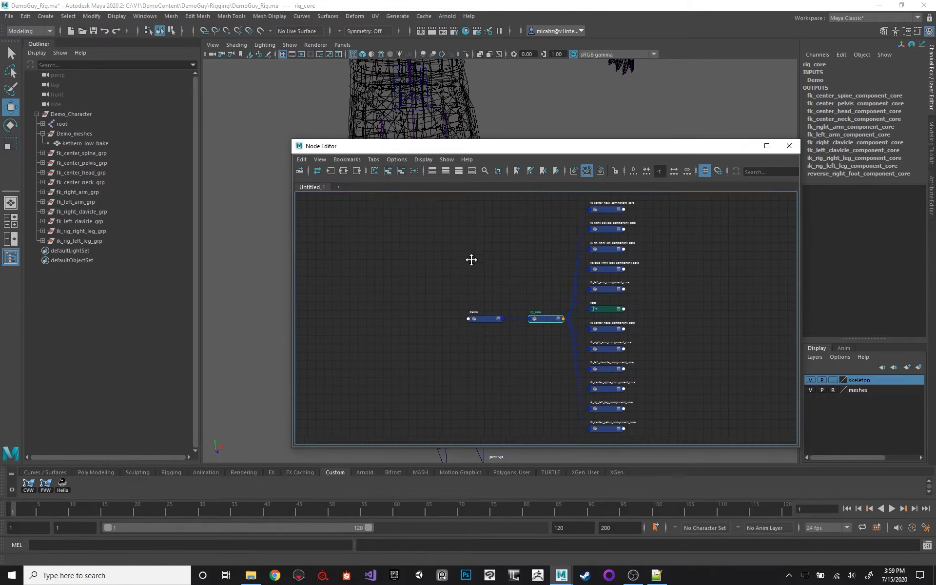
pyautogui.scroll(4, 474, 278)
pyautogui.keyDown('alt'); pyautogui.moveTo(458, 260); pyautogui.dragTo(347, 183, button='middle'); pyautogui.keyUp('alt')
pyautogui.scroll(3, 602, 278)
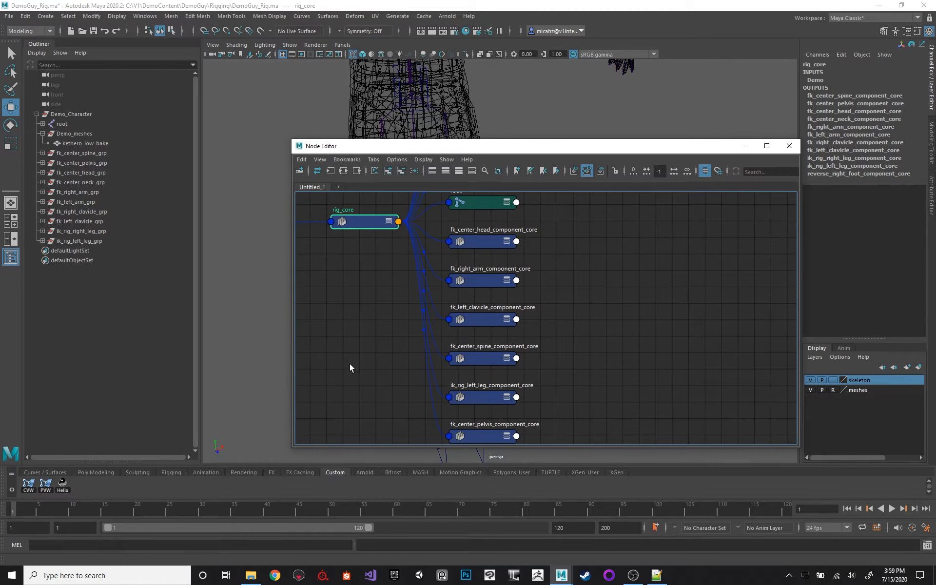
pyautogui.moveTo(590, 245)
pyautogui.keyDown('alt'); pyautogui.mouseDown(button='middle')
pyautogui.moveTo(588, 314)
pyautogui.moveTo(575, 299)
pyautogui.moveTo(578, 264)
pyautogui.moveTo(580, 279)
pyautogui.mouseUp(button='middle'); pyautogui.keyUp('alt')
pyautogui.moveTo(513, 277)
pyautogui.mouseDown()
pyautogui.moveTo(521, 264)
pyautogui.moveTo(512, 271)
pyautogui.mouseUp()
pyautogui.keyDown('alt'); pyautogui.moveTo(584, 226); pyautogui.dragTo(585, 257, button='middle'); pyautogui.keyUp('alt')
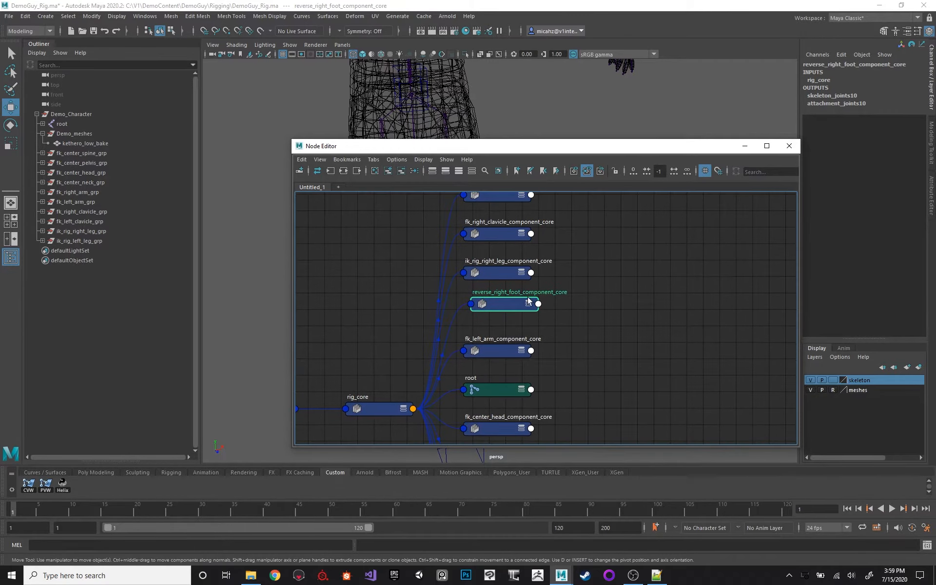
# Graph the outputs of reverse_right_foot_component_core through attachment_joints10 and skeleton_joints10 down to the right foot joints.
pyautogui.click(346, 174)
pyautogui.keyDown('alt'); pyautogui.moveTo(550, 258); pyautogui.dragTo(499, 245, button='middle'); pyautogui.keyUp('alt')
pyautogui.moveTo(449, 219); pyautogui.dragTo(697, 408)
pyautogui.click(357, 170)
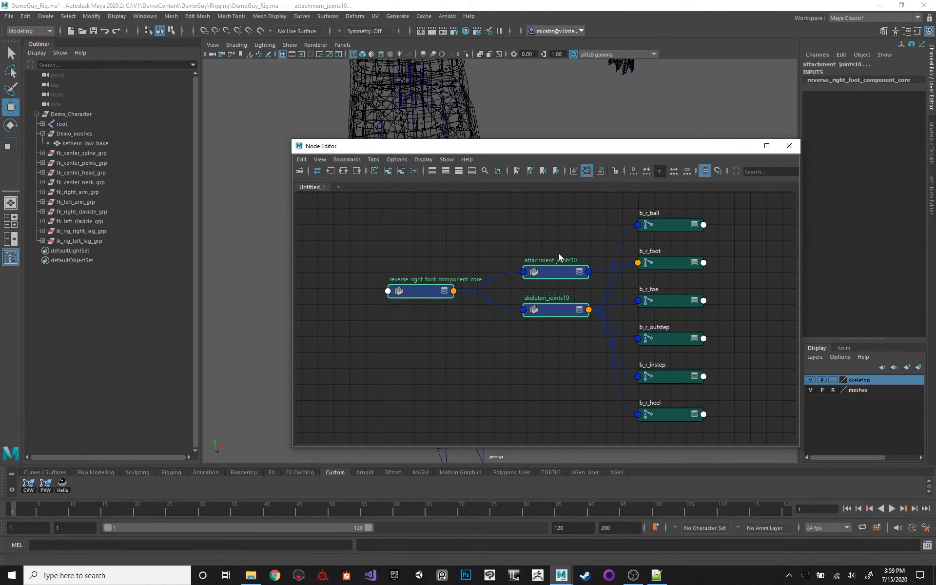
# Delete the reverse_right_foot_component_core, attachment_joints10 and skeleton_joints10 nodes and close the Node Editor.
pyautogui.moveTo(409, 219); pyautogui.dragTo(568, 363)
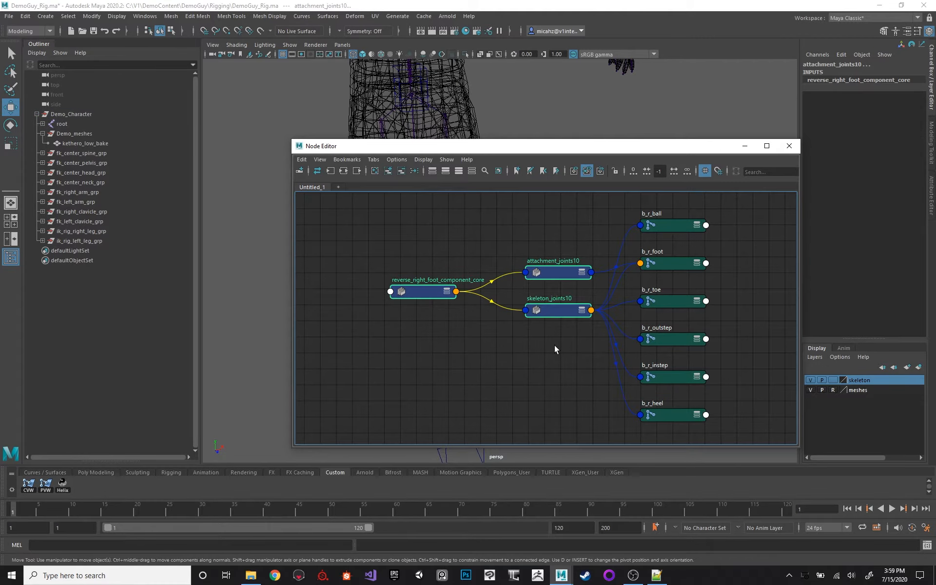
pyautogui.press('Delete')
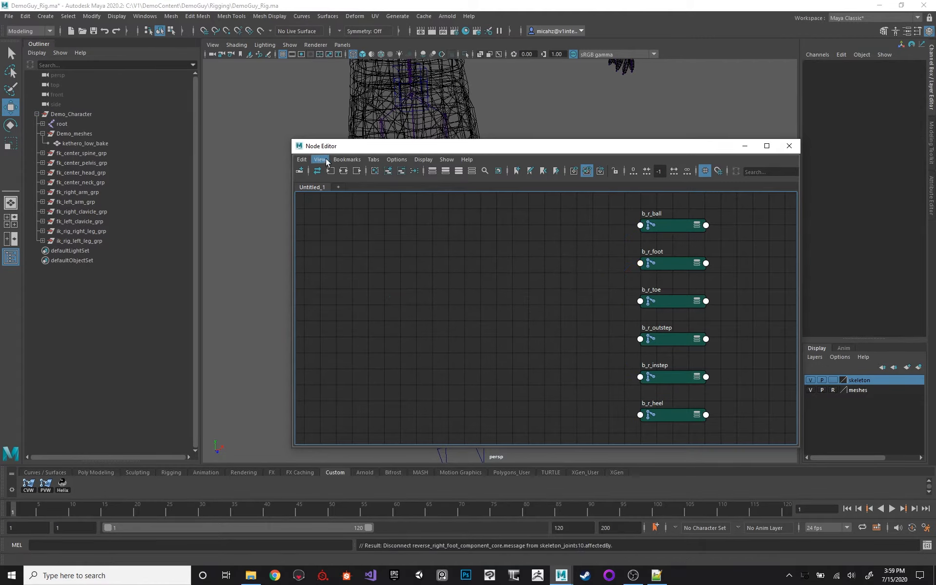
pyautogui.click(789, 146)
# Show the character in shaded display and relaunch Helix Rigger by running the rigging.usertools import and HelixRigger().show() lines in the Script Editor.
pyautogui.press('f')
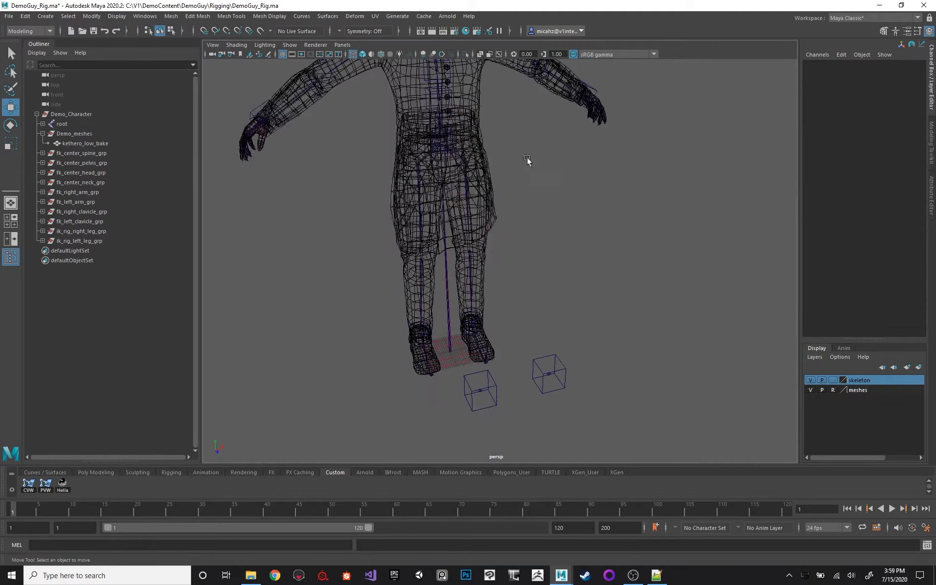
pyautogui.press('5')
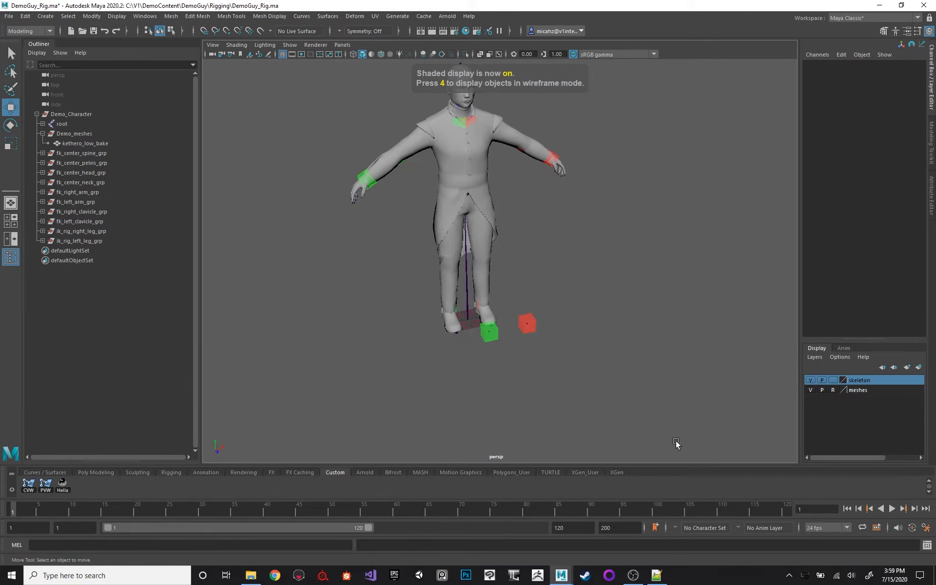
pyautogui.click(926, 544)
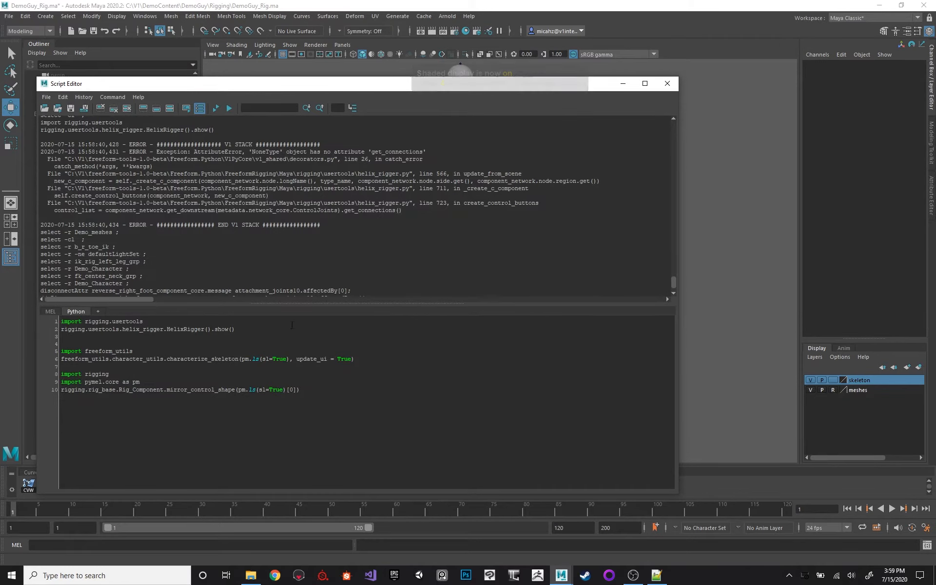
pyautogui.hotkey('shift', 'End')
pyautogui.hotkey('shift', 'Down')
pyautogui.hotkey('shift', 'End')
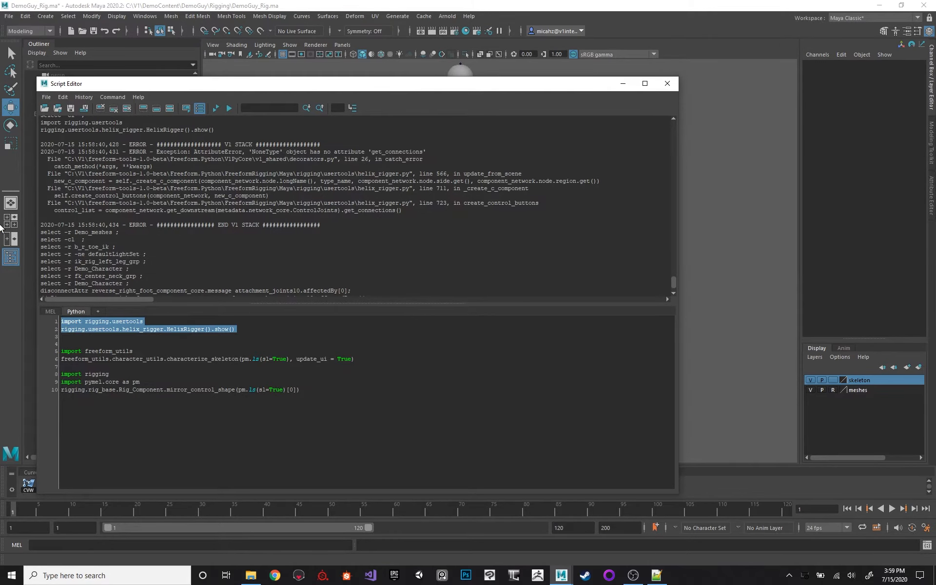
pyautogui.hotkey('ctrl', 'Return')
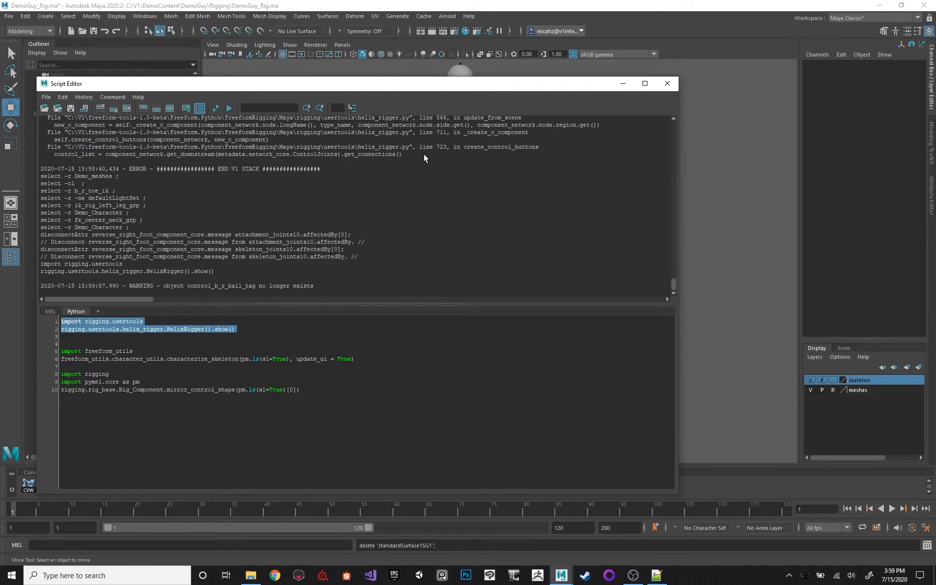
pyautogui.click(666, 83)
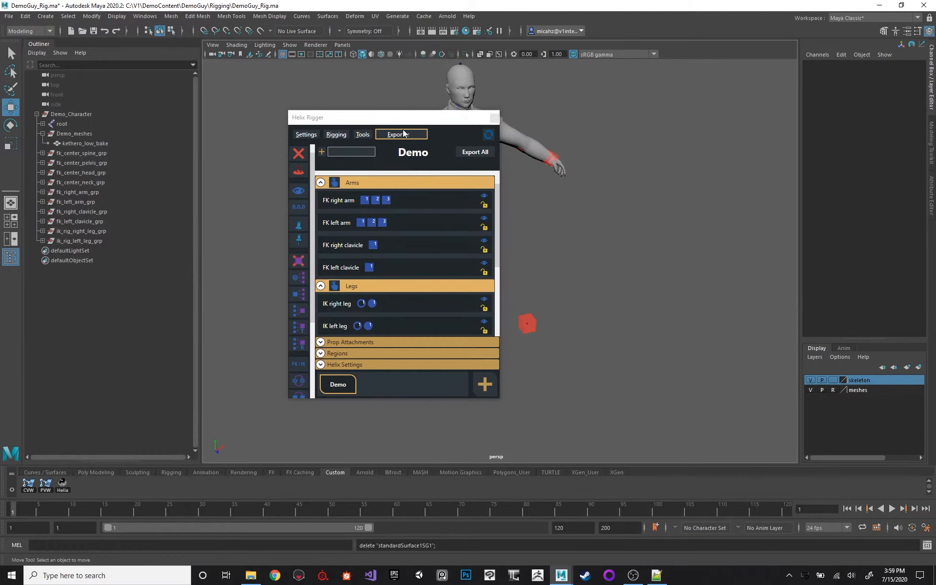
# Move the Helix Rigger window clear of the character and refresh Helix Rigger.
pyautogui.moveTo(355, 118); pyautogui.dragTo(235, 97)
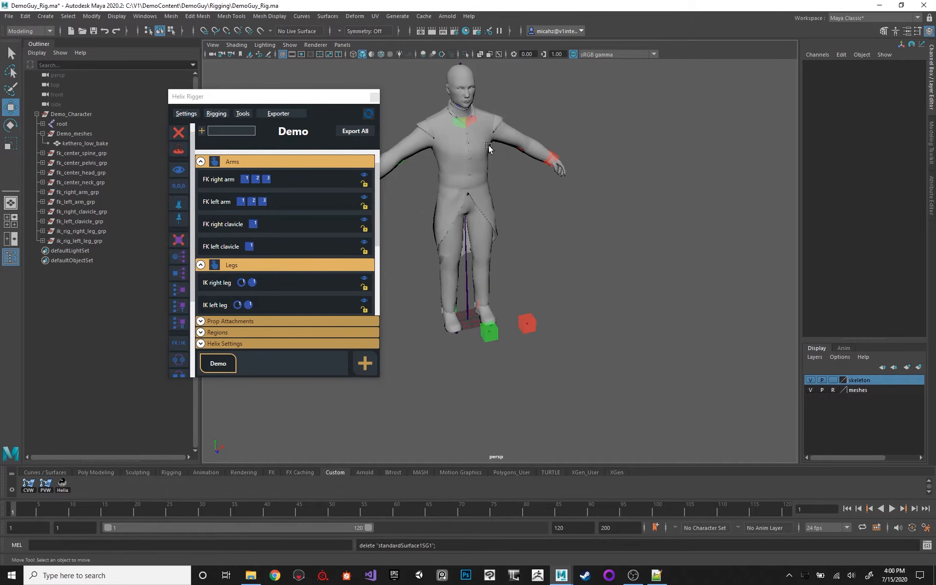
pyautogui.keyDown('alt'); pyautogui.moveTo(489, 147); pyautogui.dragTo(518, 182); pyautogui.keyUp('alt')
pyautogui.keyDown('alt'); pyautogui.moveTo(518, 182); pyautogui.dragTo(540, 197, button='right'); pyautogui.keyUp('alt')
pyautogui.keyDown('alt'); pyautogui.moveTo(477, 154); pyautogui.dragTo(516, 161); pyautogui.keyUp('alt')
pyautogui.keyDown('alt'); pyautogui.moveTo(515, 161); pyautogui.dragTo(503, 165, button='right'); pyautogui.keyUp('alt')
pyautogui.keyDown('alt'); pyautogui.moveTo(503, 165); pyautogui.dragTo(539, 194, button='middle'); pyautogui.keyUp('alt')
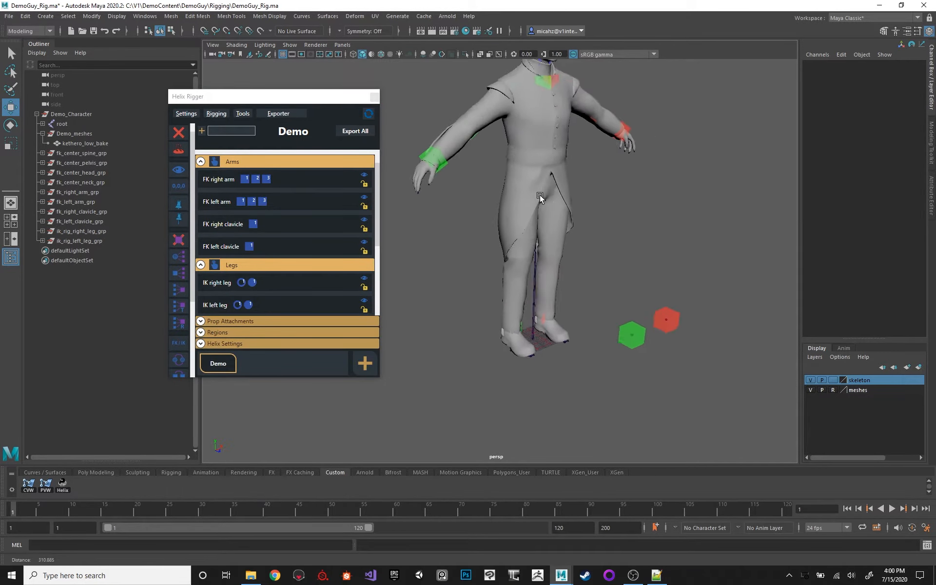
pyautogui.keyDown('alt'); pyautogui.moveTo(540, 194); pyautogui.dragTo(533, 197, button='right'); pyautogui.keyUp('alt')
pyautogui.keyDown('alt'); pyautogui.moveTo(536, 262); pyautogui.dragTo(510, 260); pyautogui.keyUp('alt')
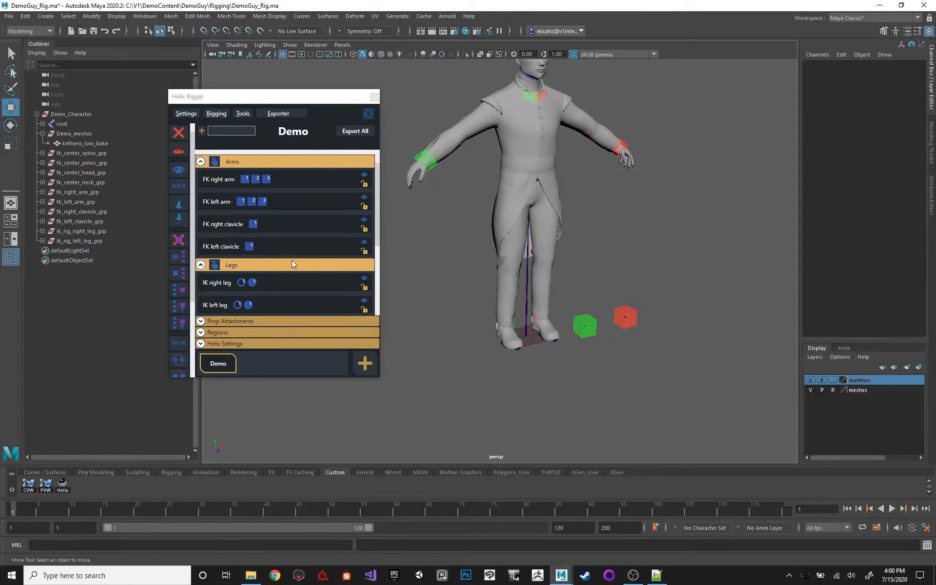
pyautogui.keyDown('alt'); pyautogui.moveTo(559, 205); pyautogui.dragTo(563, 205); pyautogui.keyUp('alt')
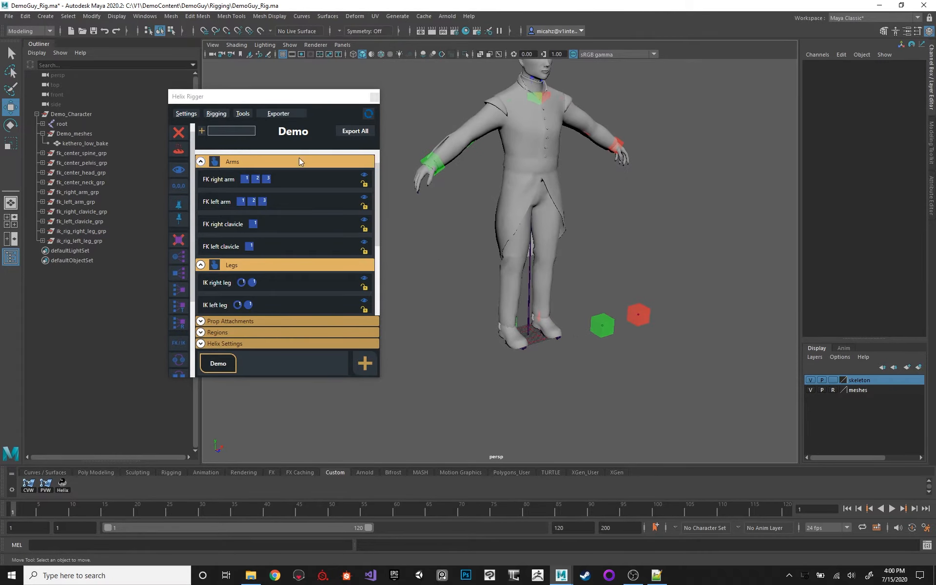
pyautogui.click(219, 116)
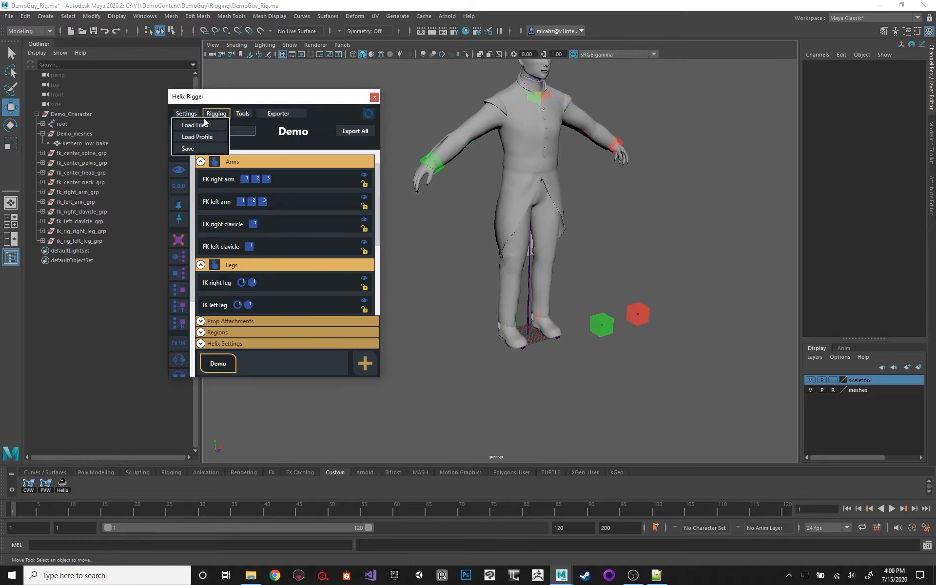
pyautogui.click(367, 115)
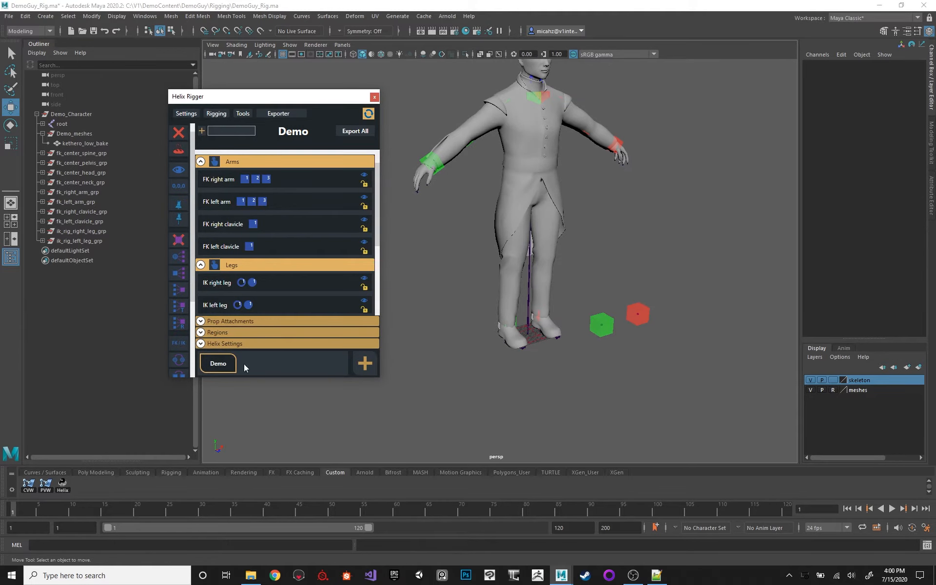
pyautogui.click(212, 367)
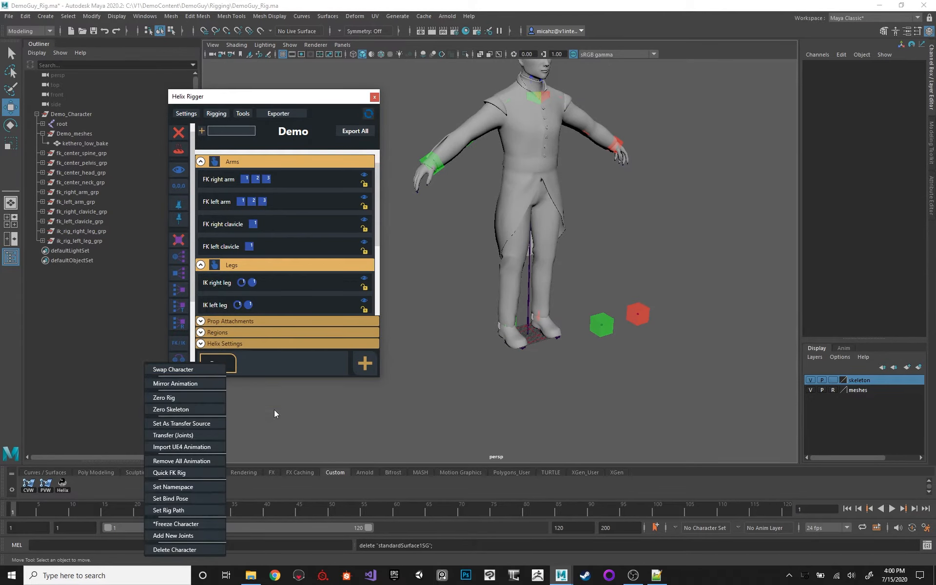
pyautogui.click(175, 510)
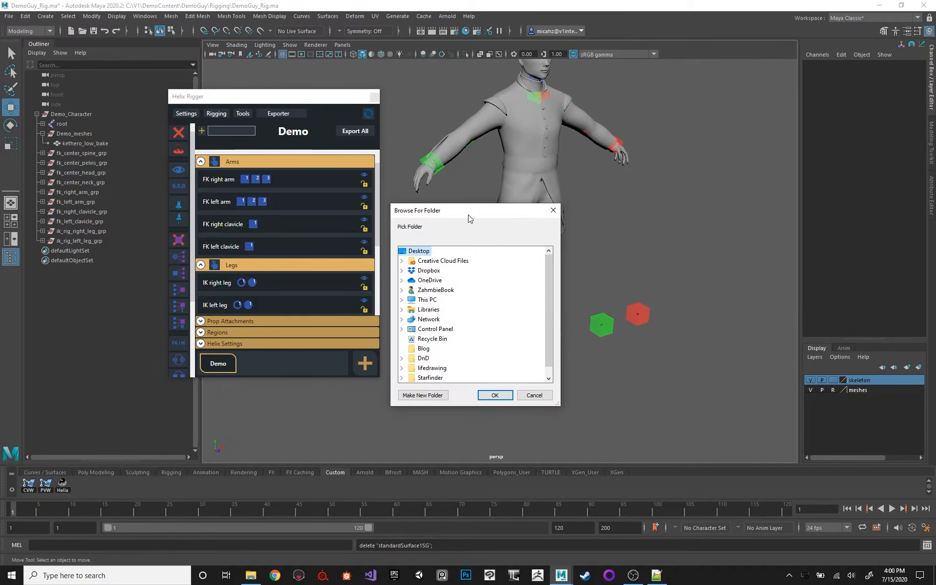
pyautogui.scroll(-1, 461, 310)
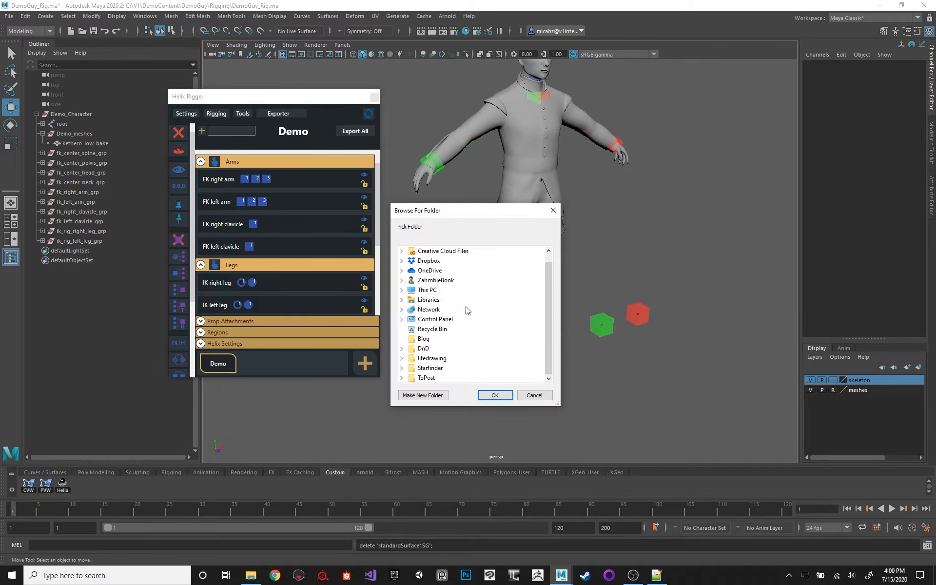
pyautogui.click(533, 395)
# Check the Root Path among the extra attributes of the Demo network node connected to Demo_Character.
pyautogui.click(76, 116)
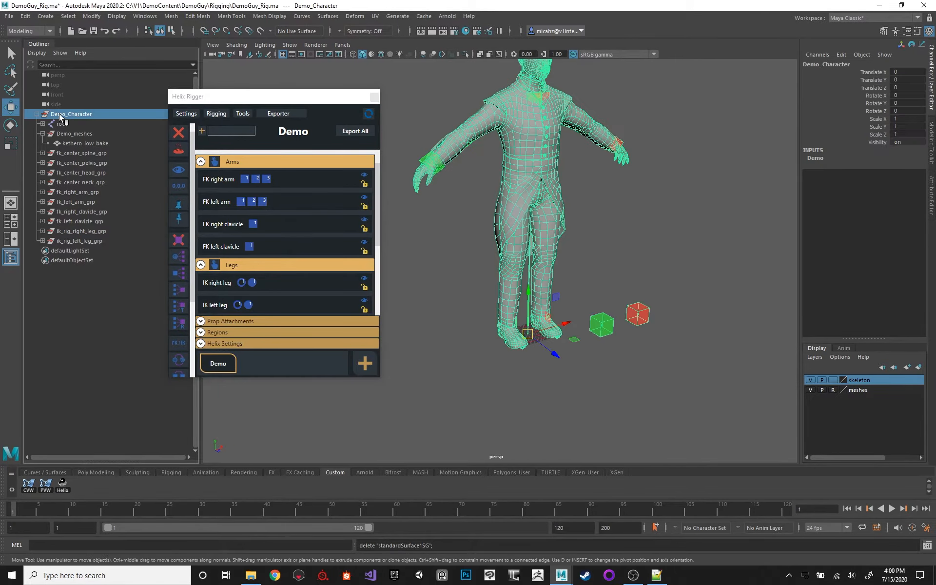
pyautogui.click(931, 197)
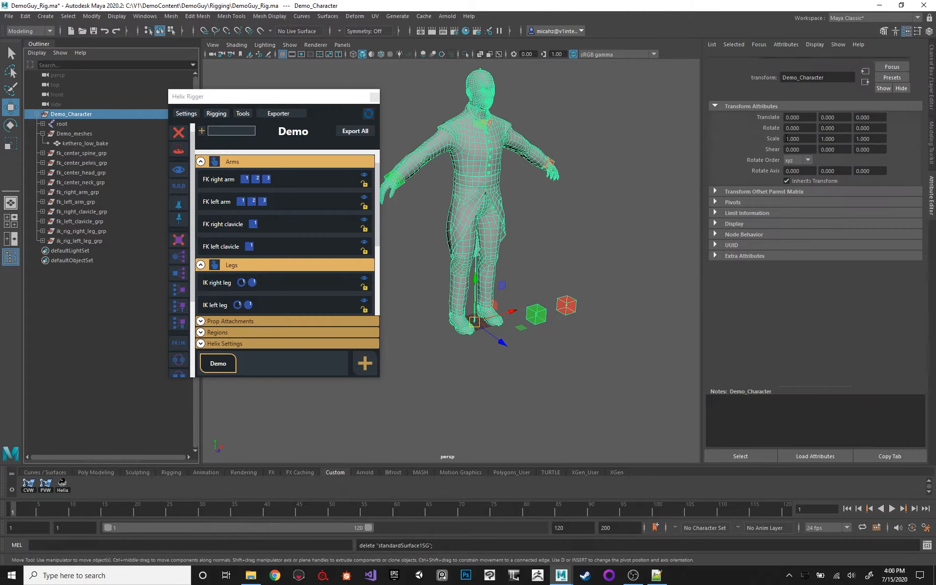
pyautogui.click(772, 62)
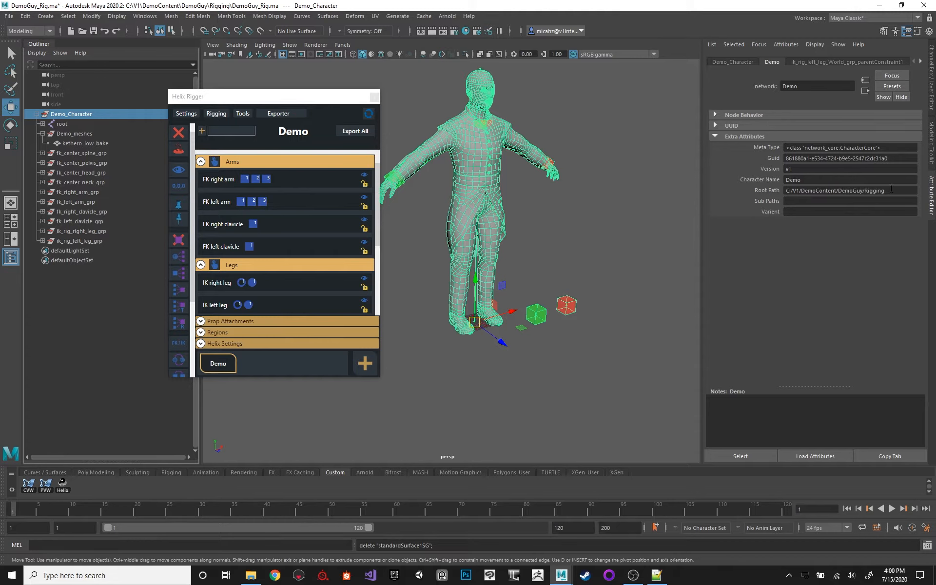
pyautogui.click(805, 190)
pyautogui.click(805, 190)
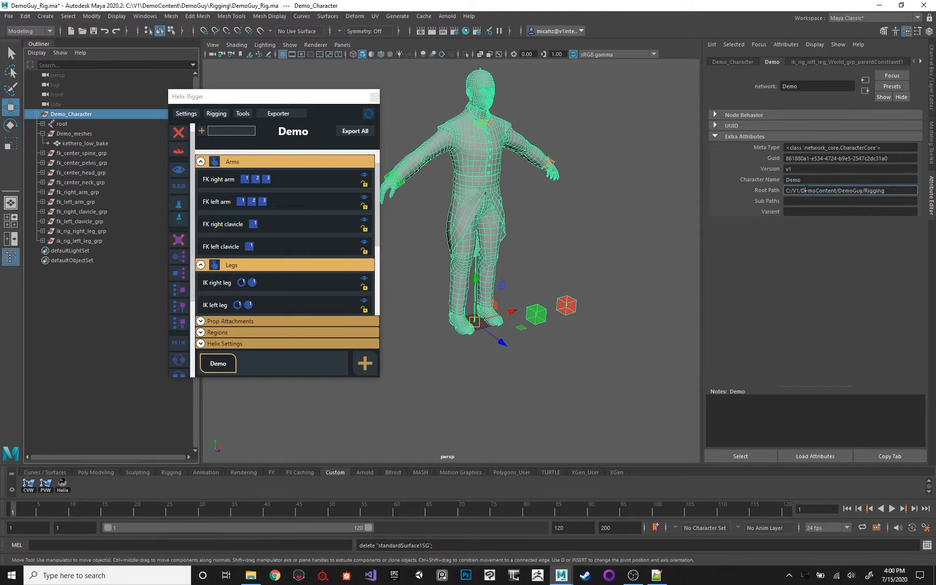
pyautogui.moveTo(891, 191); pyautogui.dragTo(753, 174)
pyautogui.click(864, 191)
# Save the Demo rig from Helix Rigger as a JSON rigging file named dmoe in the DemoGuy Rigging folder.
pyautogui.click(186, 114)
pyautogui.click(186, 113)
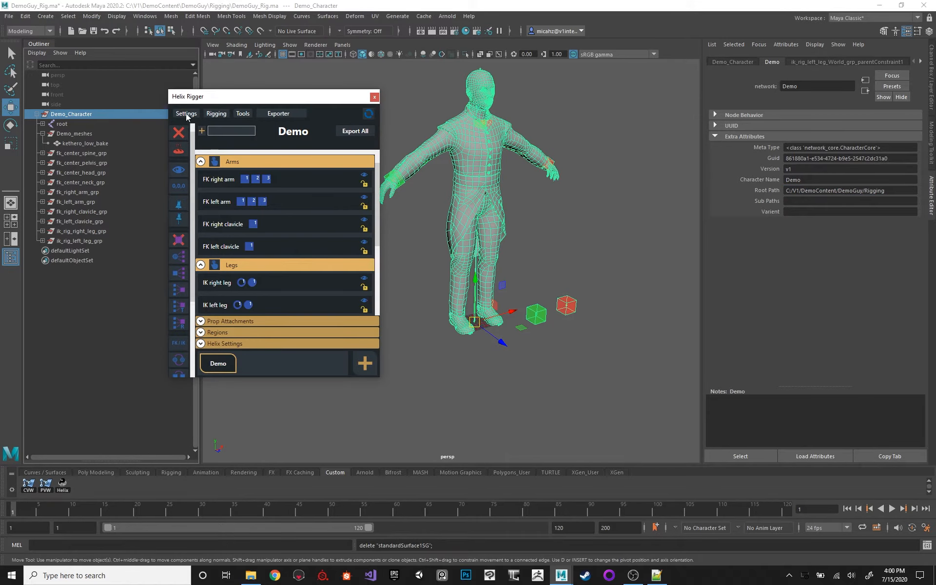
pyautogui.click(186, 113)
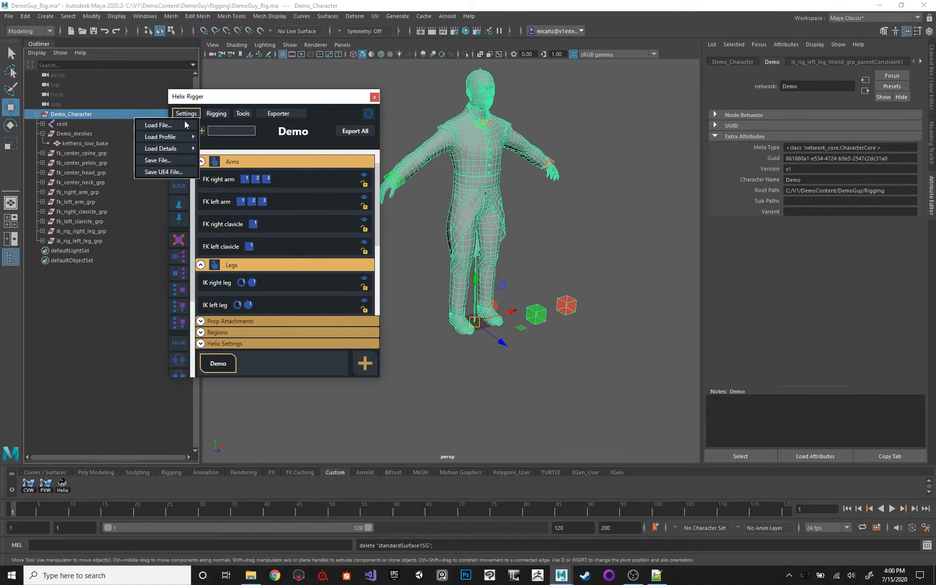
pyautogui.click(214, 112)
pyautogui.moveTo(242, 98); pyautogui.dragTo(238, 98)
pyautogui.click(211, 113)
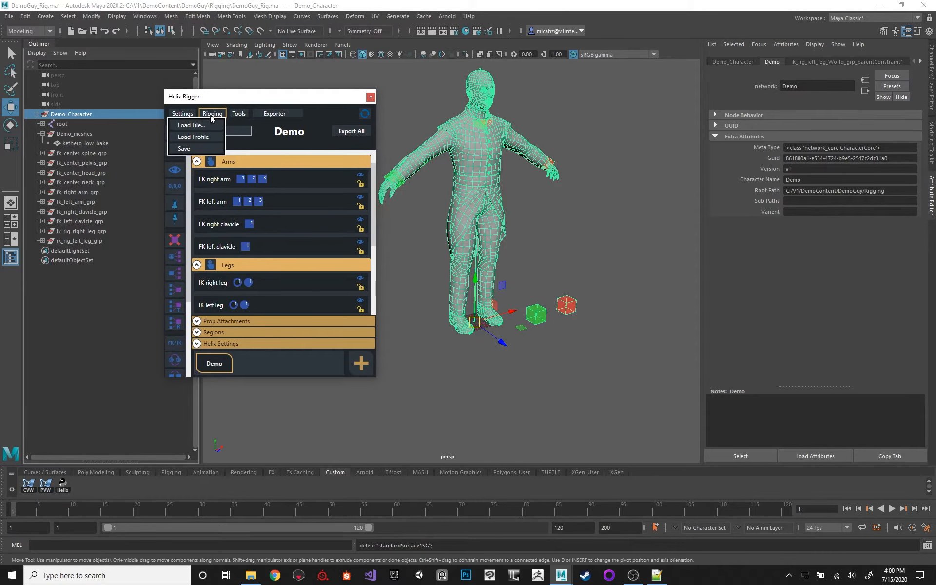
pyautogui.click(204, 149)
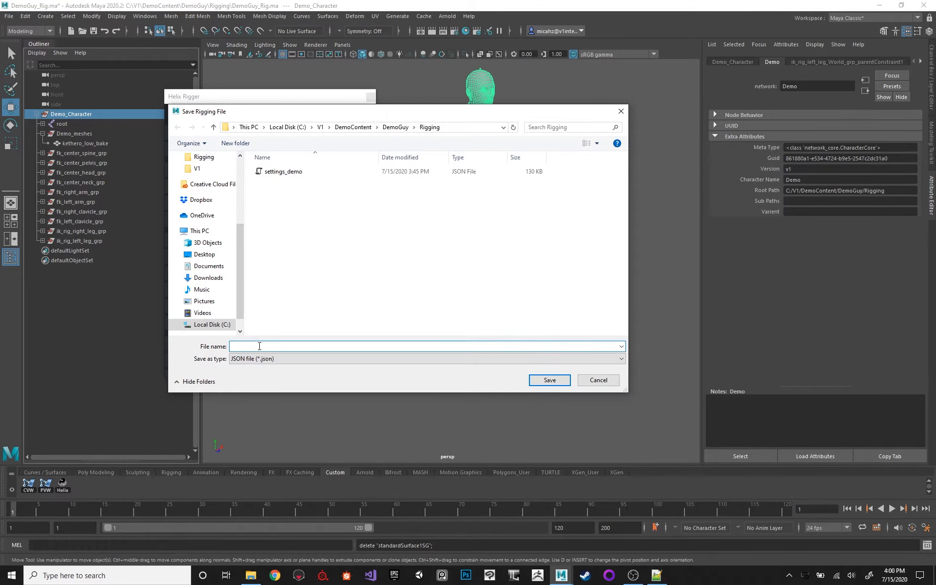
pyautogui.write('dmoe')
pyautogui.press('Return')
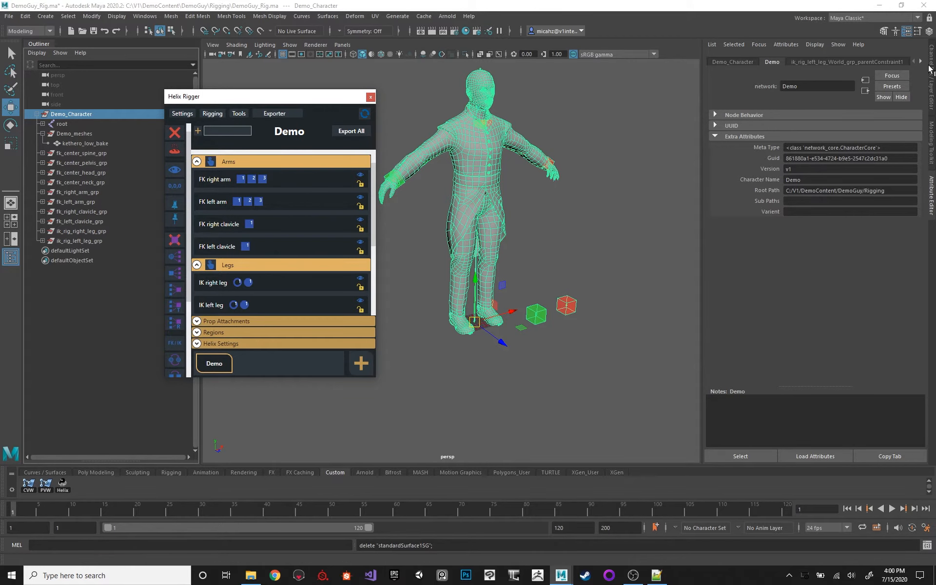
# Display the Channel Box and check Helix Rigger's list of loadable rigging profiles for the saved file.
pyautogui.click(931, 77)
pyautogui.click(215, 113)
pyautogui.click(215, 113)
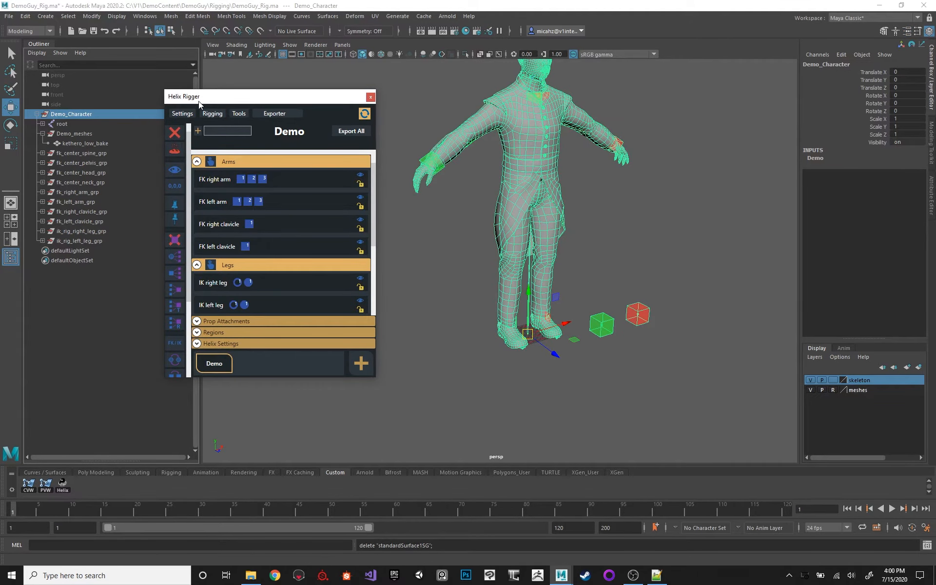
pyautogui.click(212, 113)
pyautogui.moveTo(198, 137)
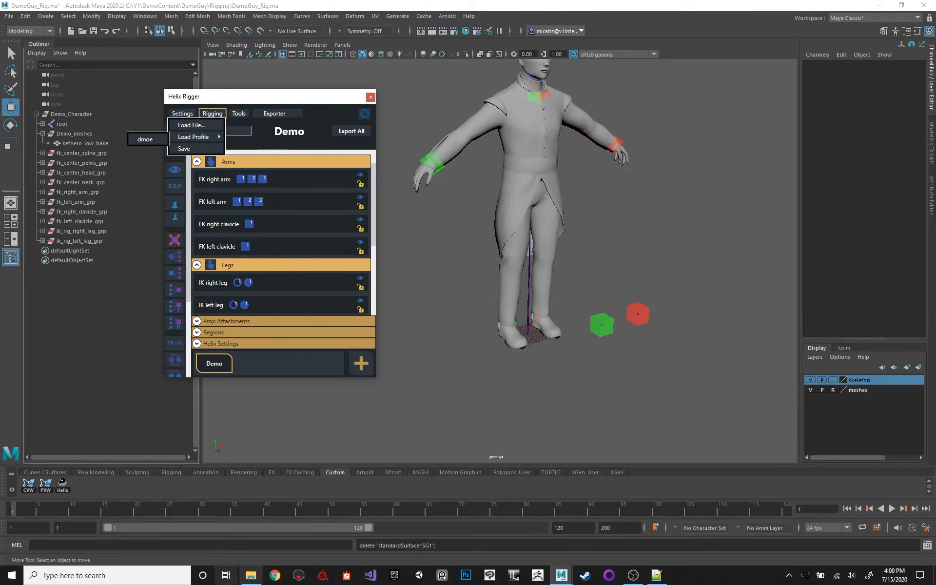
# Switch to File Explorer and rename the dmoe JSON file in the Rigging folder as demo.
pyautogui.click(251, 575)
pyautogui.click(392, 204)
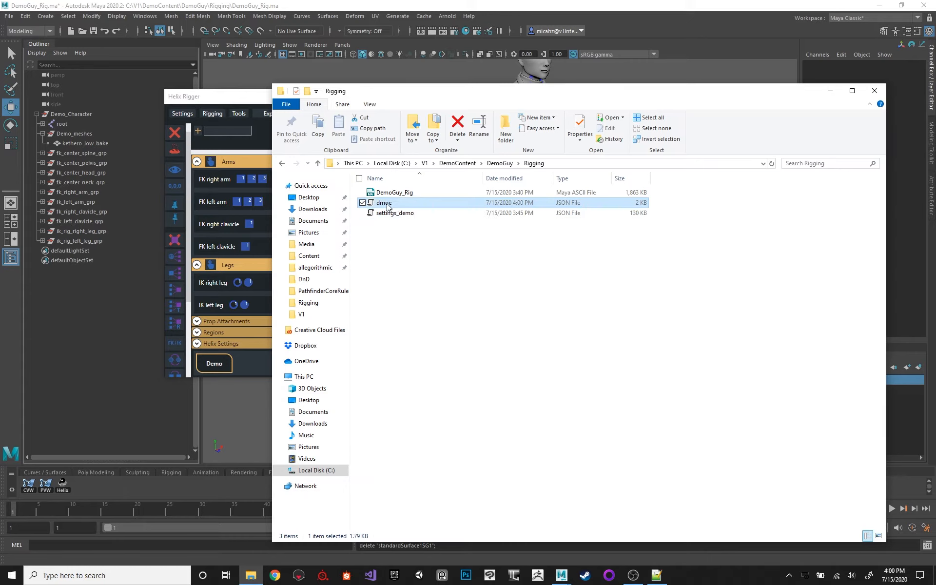
pyautogui.press('F2')
pyautogui.write('demo')
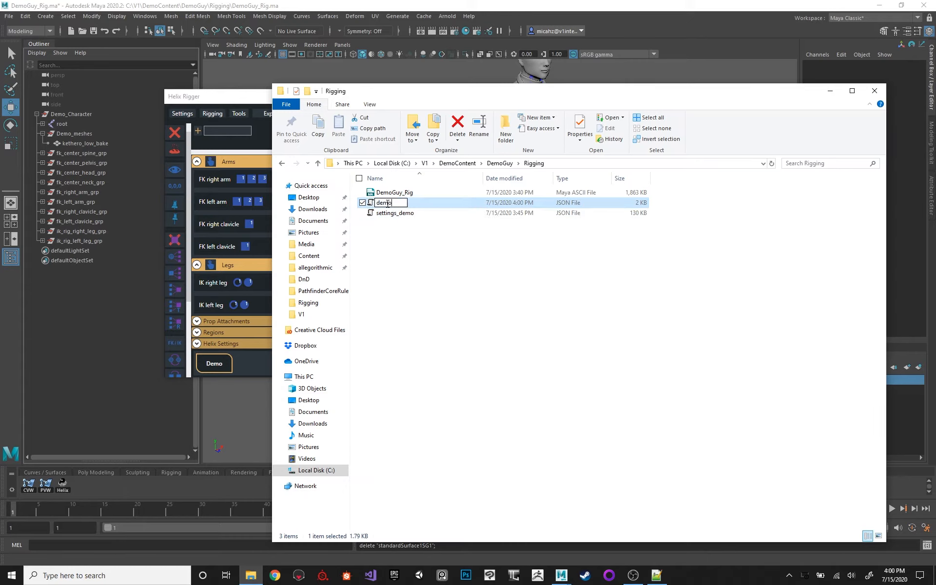
pyautogui.press('Return')
# Open the demo JSON file in Notepad++ and reposition the editor window.
pyautogui.rightClick(388, 193)
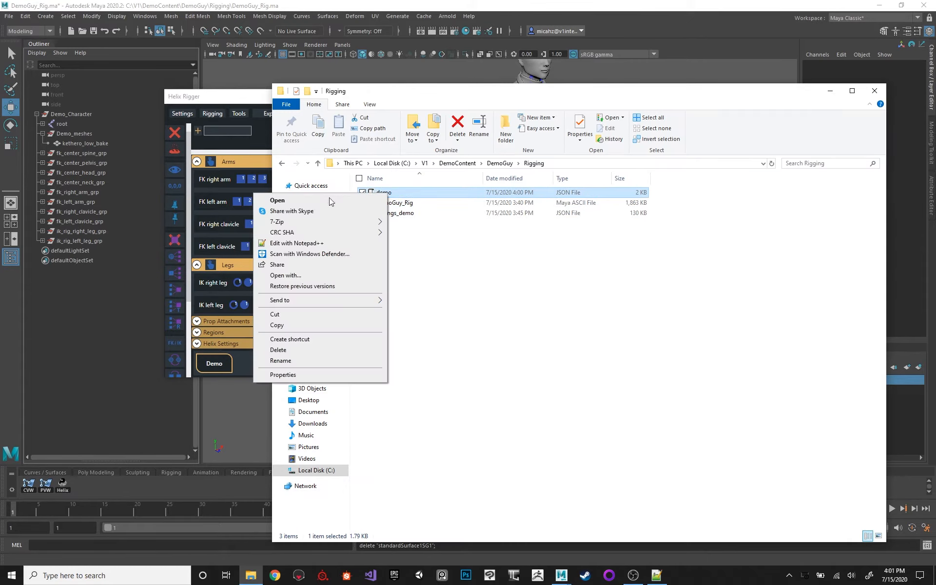
pyautogui.click(318, 244)
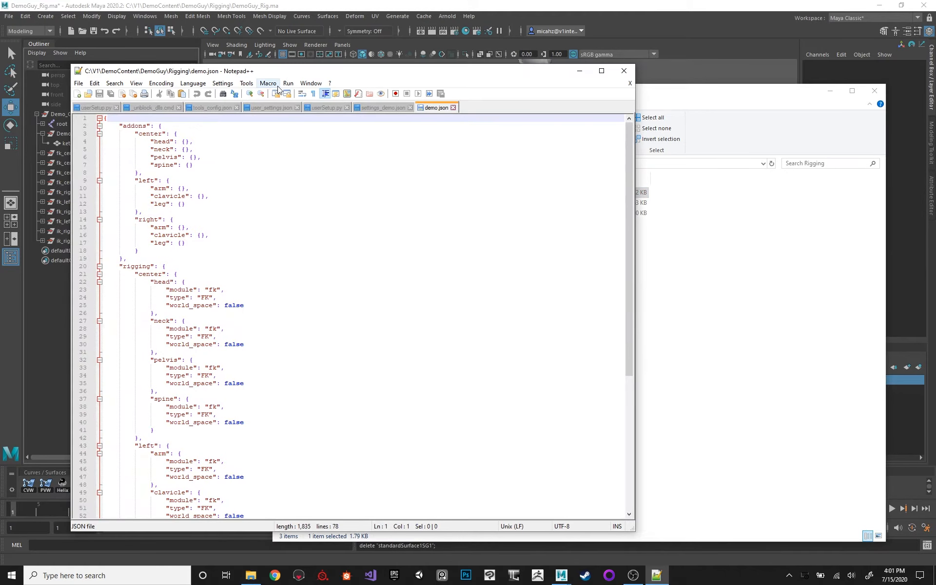
pyautogui.moveTo(297, 75); pyautogui.dragTo(347, 65)
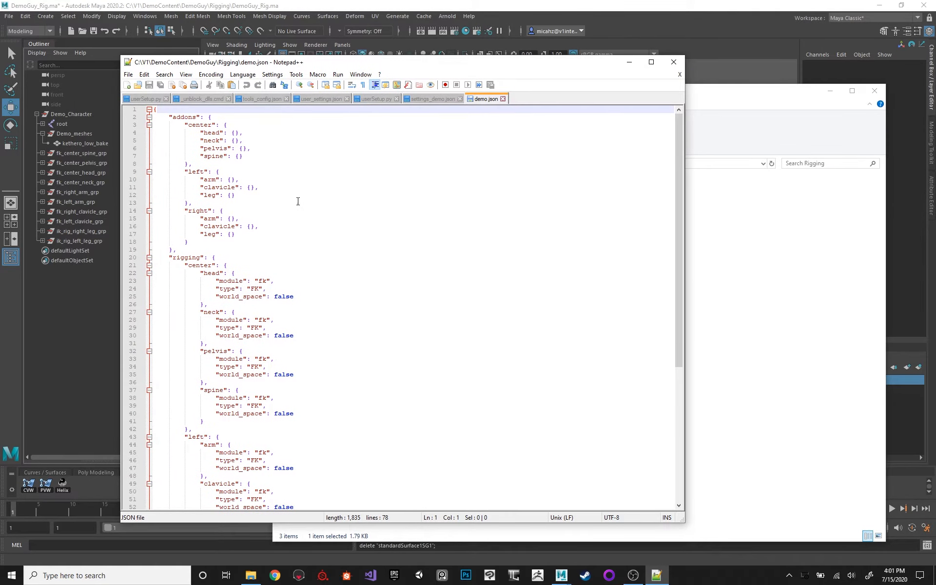
# Examine the rigging section of demo.json, including the module, type and world_space entries of each body region.
pyautogui.click(197, 264)
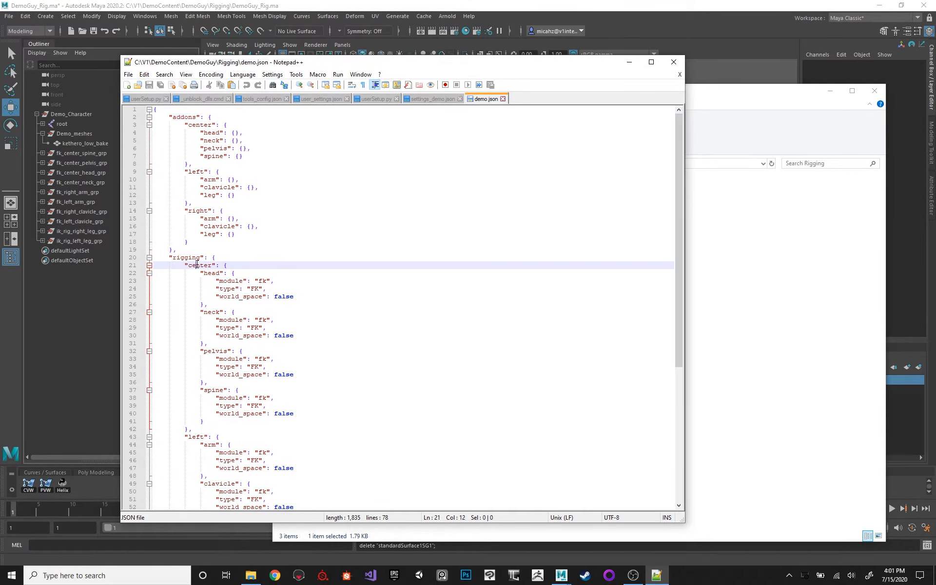
pyautogui.doubleClick(196, 265)
pyautogui.doubleClick(183, 257)
pyautogui.doubleClick(200, 266)
pyautogui.click(211, 276)
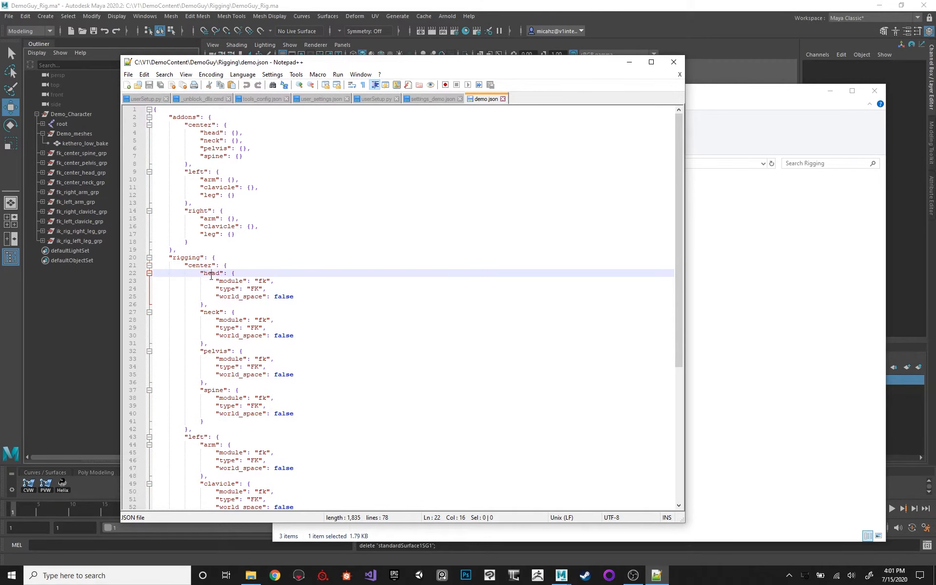
pyautogui.click(249, 281)
pyautogui.click(257, 288)
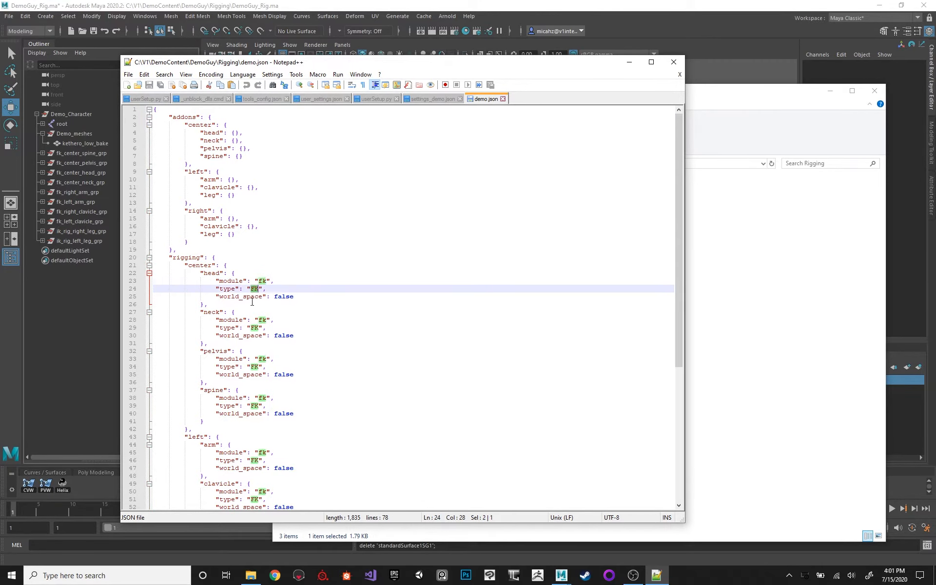
pyautogui.click(244, 296)
pyautogui.doubleClick(241, 296)
pyautogui.scroll(-9, 232, 302)
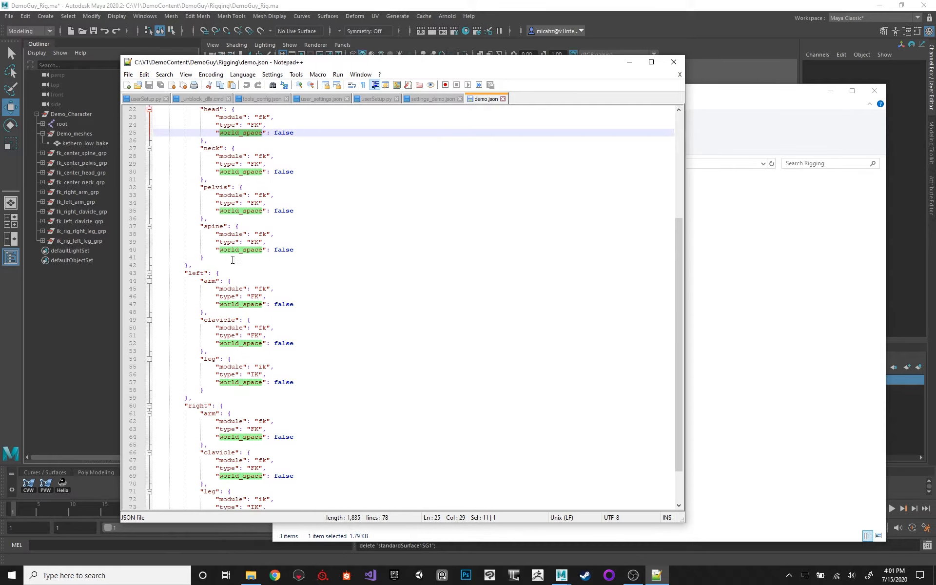
pyautogui.scroll(9, 216, 396)
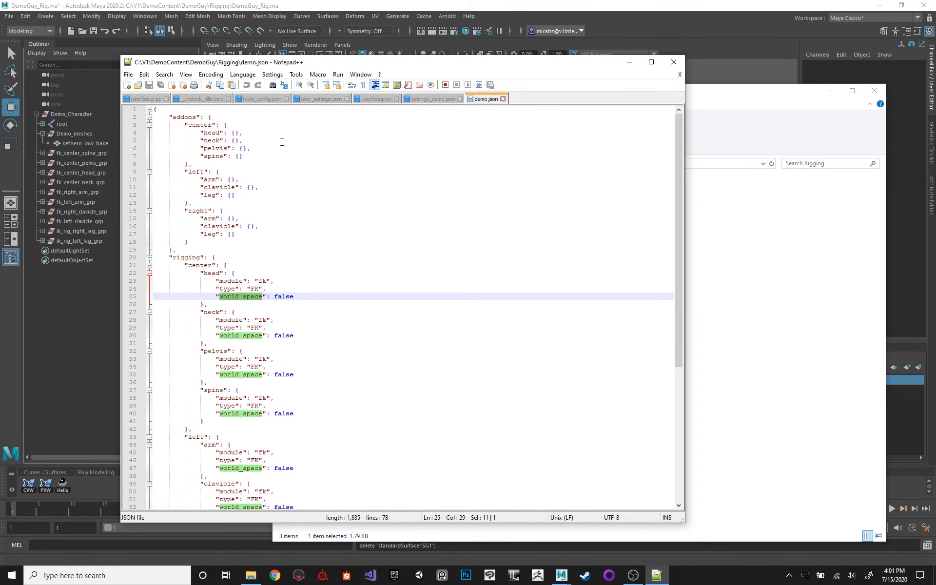
# Switch back to Maya and display the character in wireframe.
pyautogui.click(727, 10)
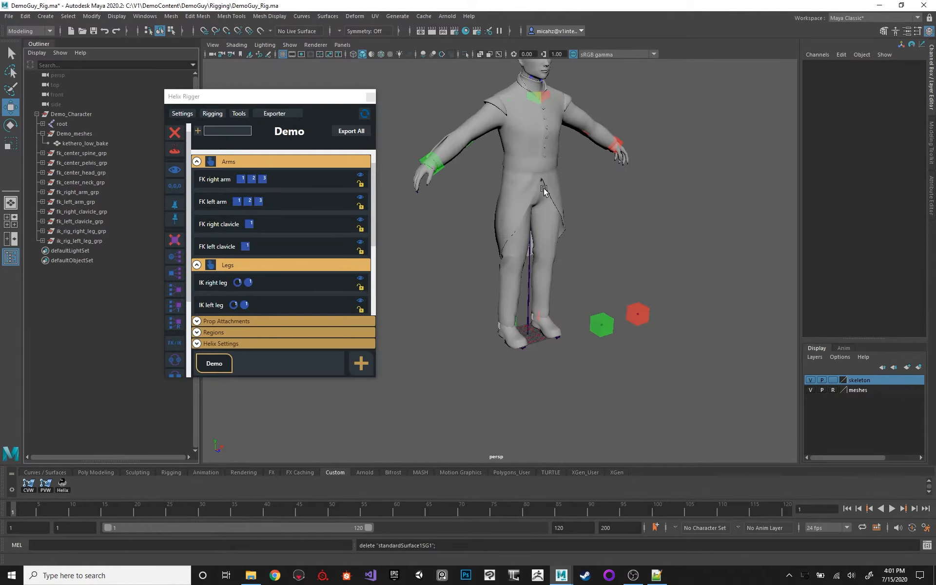
pyautogui.keyDown('alt'); pyautogui.moveTo(542, 188); pyautogui.dragTo(589, 201, button='middle'); pyautogui.keyUp('alt')
pyautogui.keyDown('alt'); pyautogui.moveTo(589, 201); pyautogui.dragTo(528, 154, button='right'); pyautogui.keyUp('alt')
pyautogui.keyDown('alt'); pyautogui.moveTo(528, 155); pyautogui.dragTo(666, 383); pyautogui.keyUp('alt')
pyautogui.press('4')
# Select all of the Demo character's rig controls and remove their rig components in Helix Rigger.
pyautogui.keyDown('alt'); pyautogui.moveTo(537, 191); pyautogui.dragTo(530, 194, button='middle'); pyautogui.keyUp('alt')
pyautogui.keyDown('alt'); pyautogui.moveTo(530, 195); pyautogui.dragTo(577, 270, button='right'); pyautogui.keyUp('alt')
pyautogui.keyDown('alt'); pyautogui.moveTo(583, 228); pyautogui.dragTo(556, 222); pyautogui.keyUp('alt')
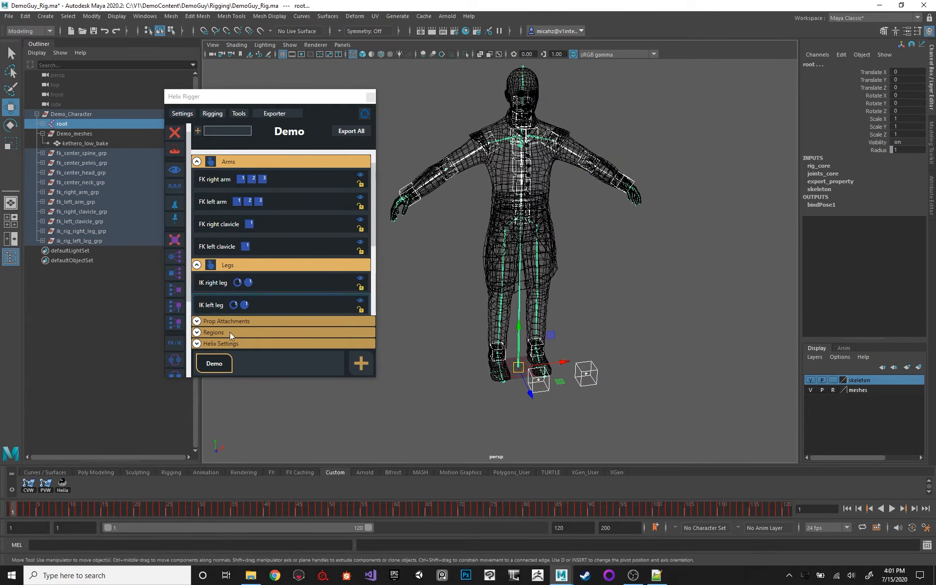
pyautogui.click(216, 363)
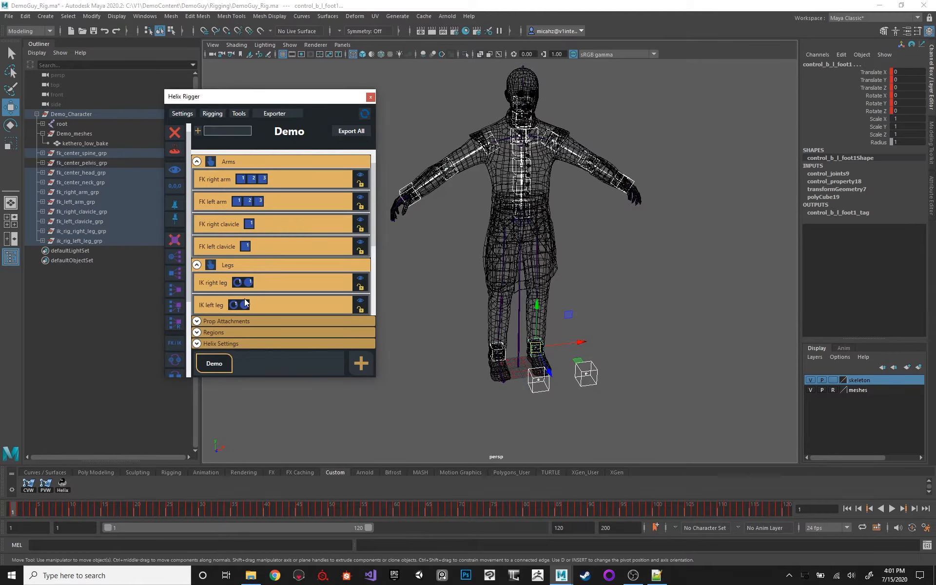
pyautogui.click(176, 133)
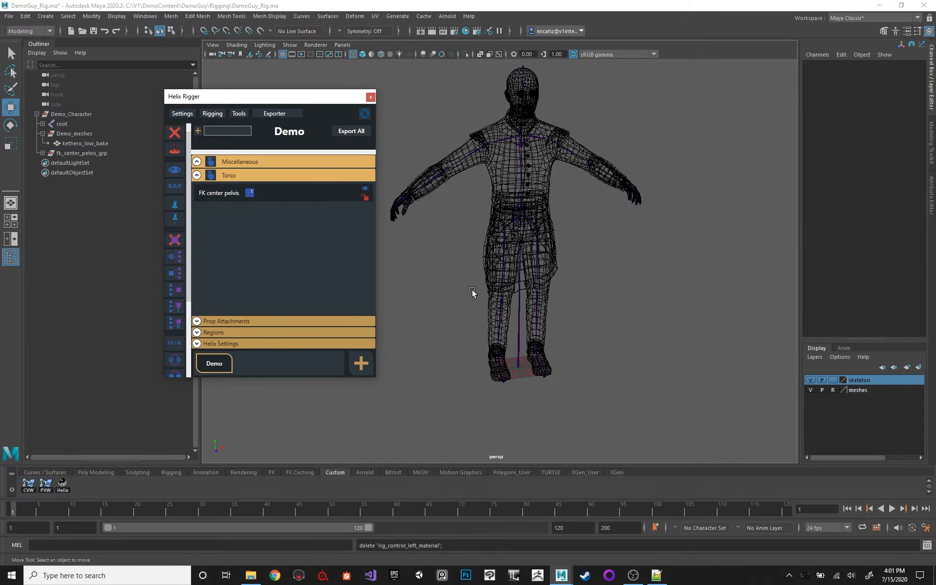
# Inspect the toe joints b_r_toe_ik and b_r_toe_ik1, the Demo character's available commands, and the right calf joint.
pyautogui.click(506, 375)
pyautogui.press('f')
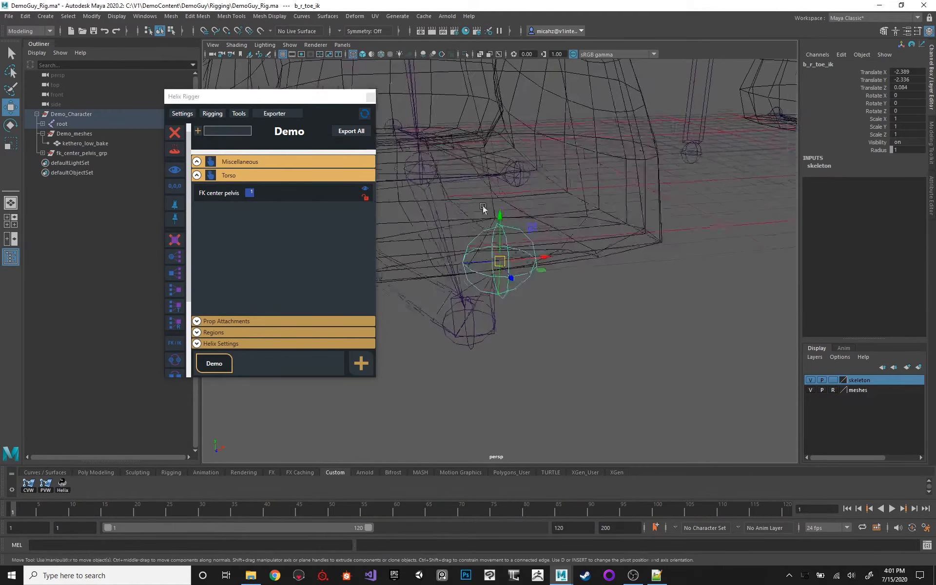
pyautogui.keyDown('alt'); pyautogui.moveTo(482, 209); pyautogui.dragTo(551, 204); pyautogui.keyUp('alt')
pyautogui.rightClick(212, 367)
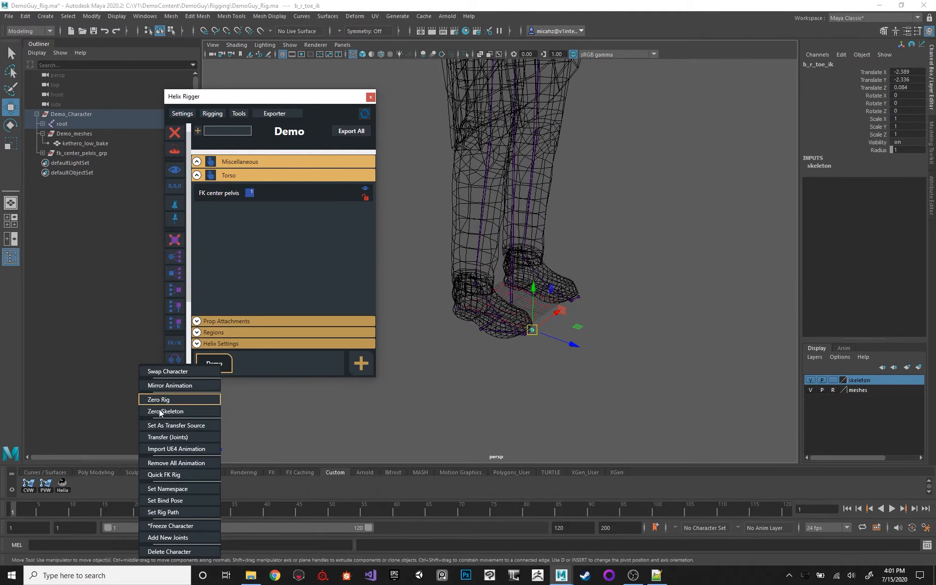
pyautogui.keyDown('alt'); pyautogui.moveTo(560, 281); pyautogui.dragTo(559, 287); pyautogui.keyUp('alt')
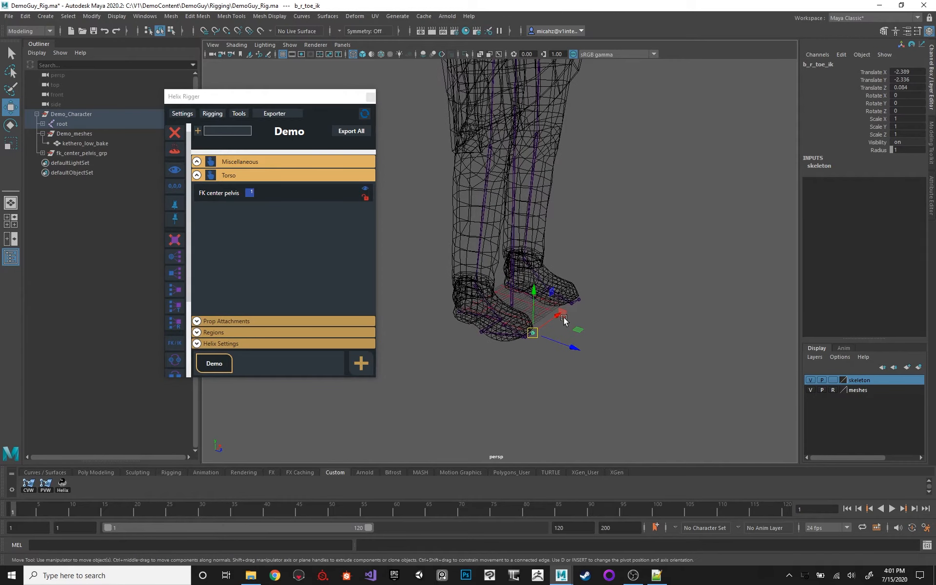
pyautogui.click(581, 301)
pyautogui.click(577, 299)
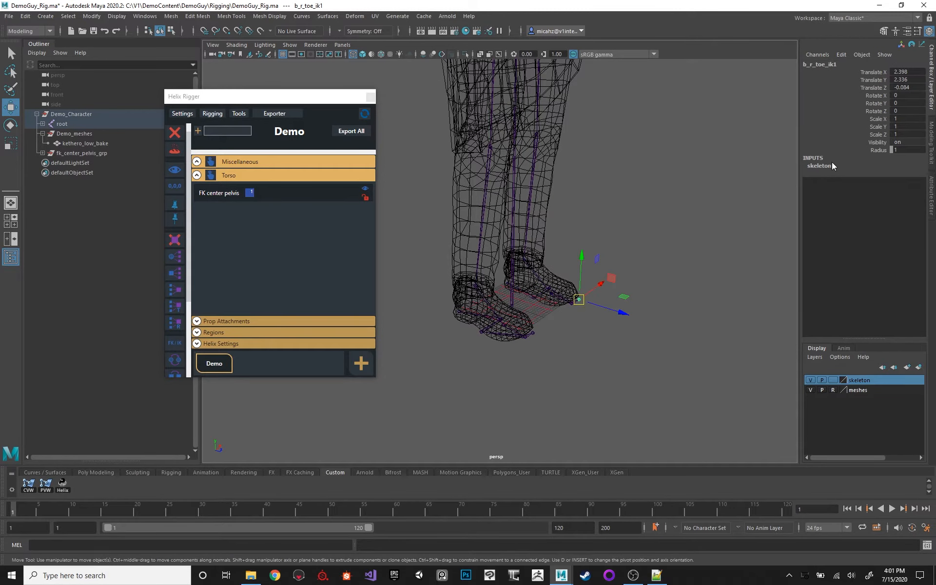
pyautogui.keyDown('alt'); pyautogui.moveTo(564, 217); pyautogui.dragTo(537, 226); pyautogui.keyUp('alt')
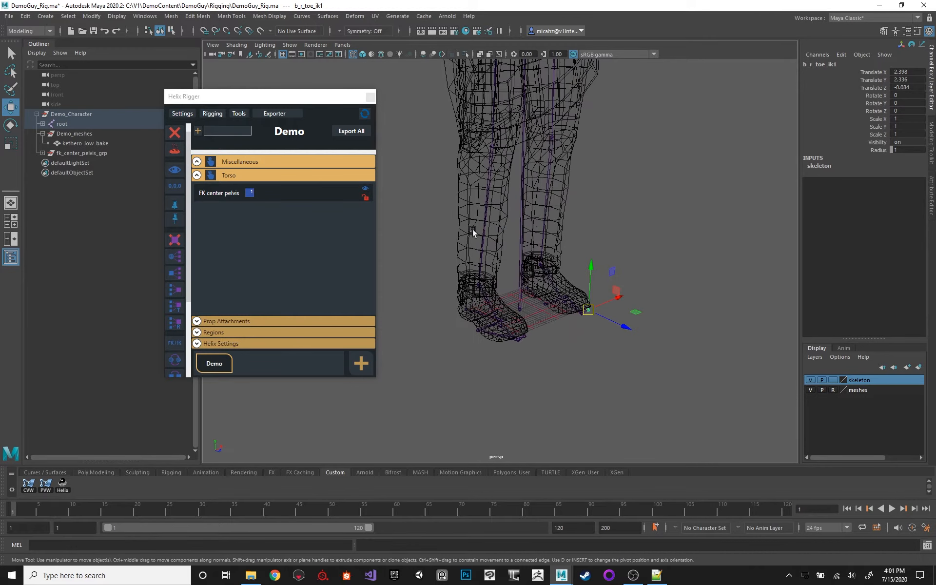
pyautogui.click(475, 274)
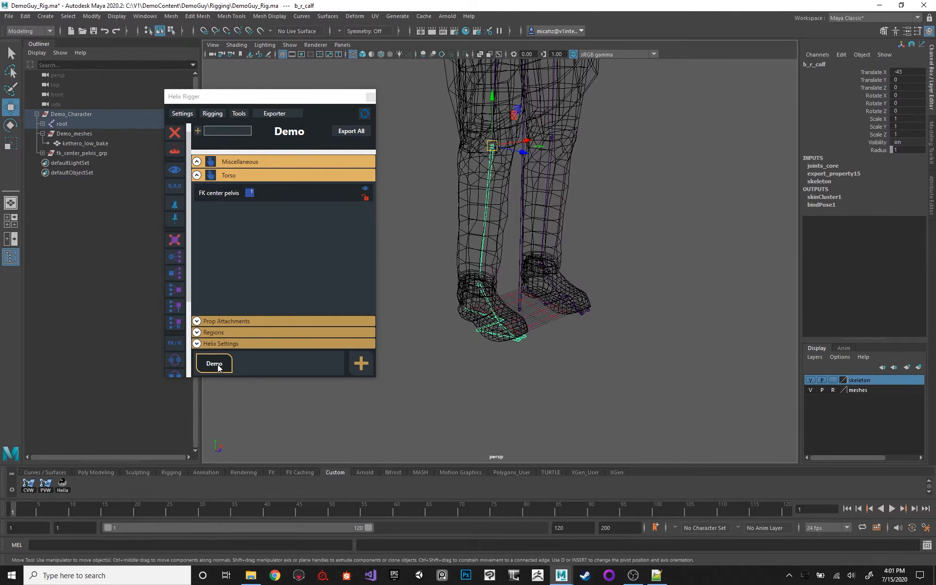
# Try switching the FK center pelvis component's selection mode between locked and animUnlocked, selecting its control to test it.
pyautogui.click(220, 195)
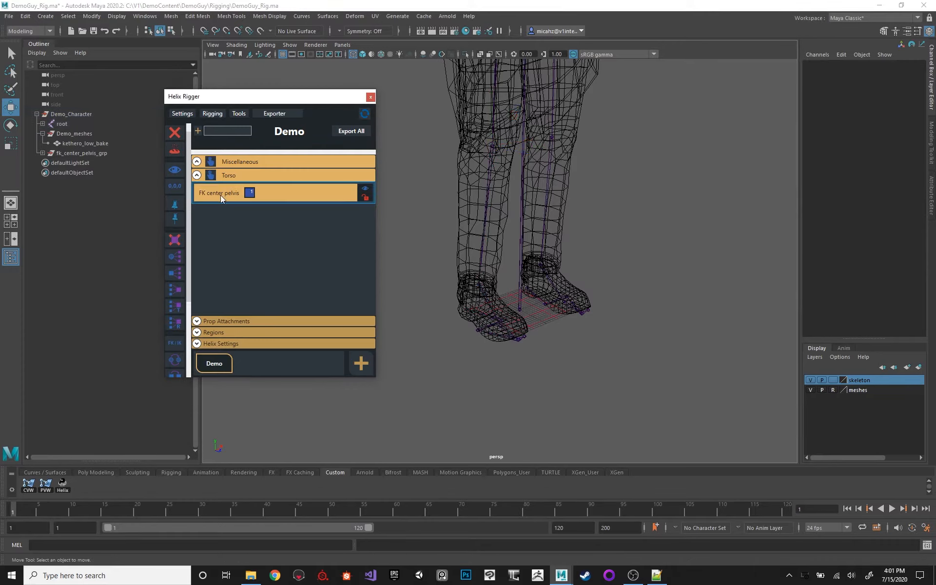
pyautogui.click(366, 198)
pyautogui.click(336, 195)
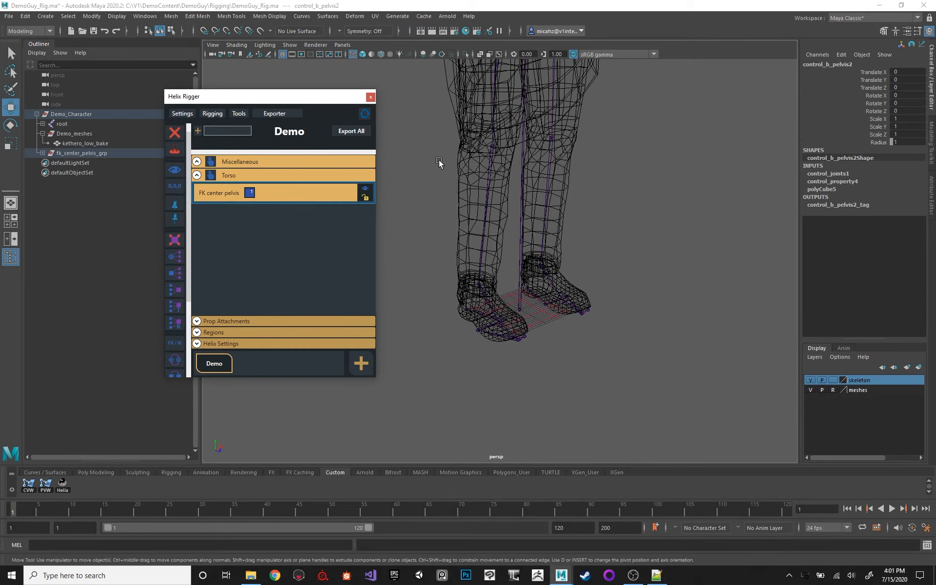
pyautogui.keyDown('alt'); pyautogui.moveTo(581, 132); pyautogui.dragTo(603, 250, button='middle'); pyautogui.keyUp('alt')
pyautogui.keyDown('alt'); pyautogui.moveTo(603, 250); pyautogui.dragTo(501, 198, button='right'); pyautogui.keyUp('alt')
pyautogui.keyDown('alt'); pyautogui.moveTo(501, 198); pyautogui.dragTo(463, 214); pyautogui.keyUp('alt')
pyautogui.keyDown('alt'); pyautogui.moveTo(463, 214); pyautogui.dragTo(550, 251, button='right'); pyautogui.keyUp('alt')
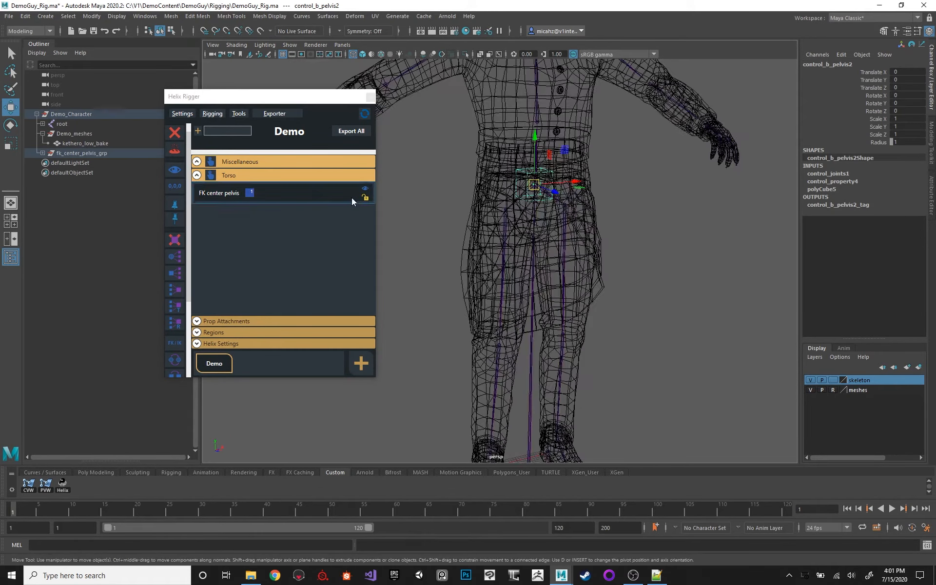
pyautogui.click(366, 197)
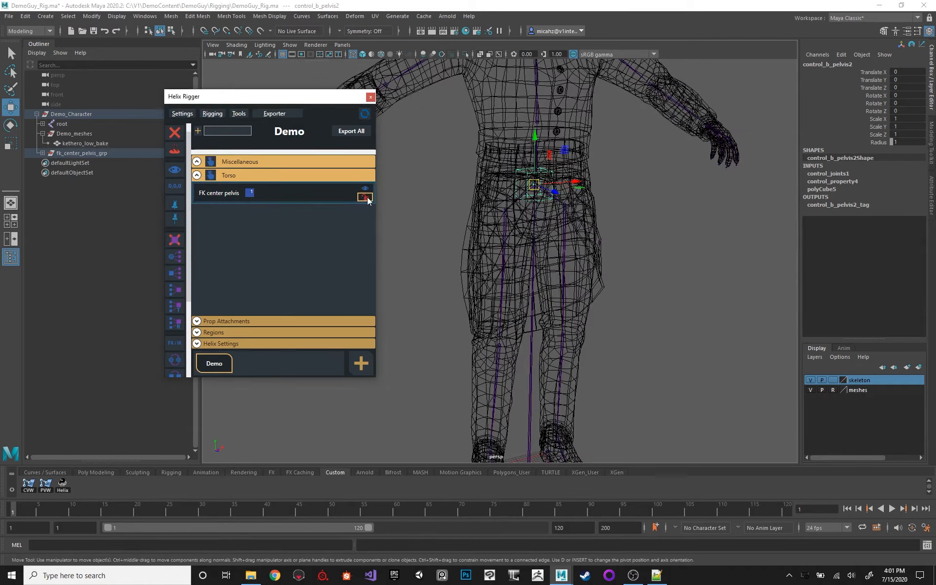
pyautogui.click(367, 200)
pyautogui.click(266, 196)
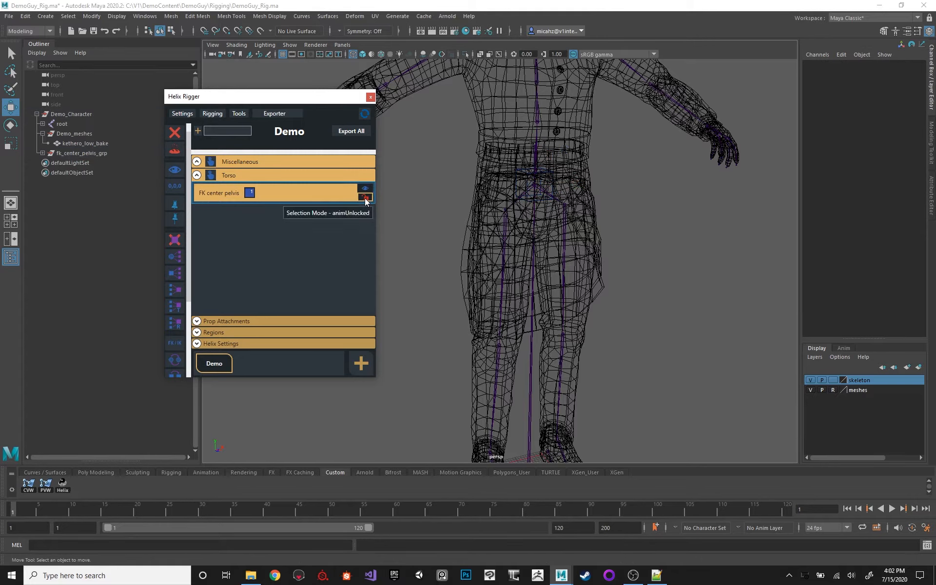
# Try moving the right foot joint b_r_foot freely, and undo the move.
pyautogui.scroll(-3, 554, 243)
pyautogui.keyDown('alt'); pyautogui.moveTo(451, 232); pyautogui.dragTo(496, 242); pyautogui.keyUp('alt')
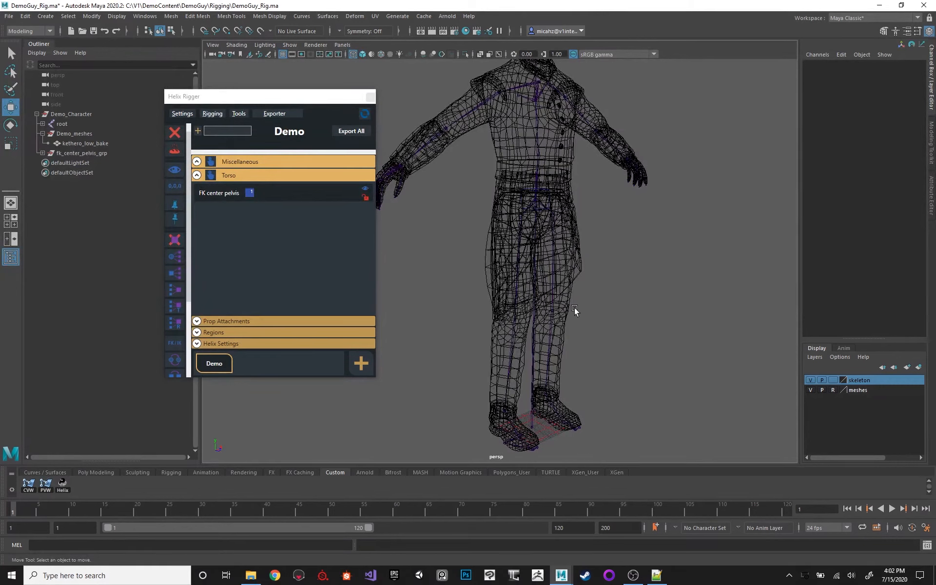
pyautogui.click(534, 358)
pyautogui.keyDown('alt'); pyautogui.moveTo(495, 318); pyautogui.dragTo(542, 262, button='middle'); pyautogui.keyUp('alt')
pyautogui.click(538, 347)
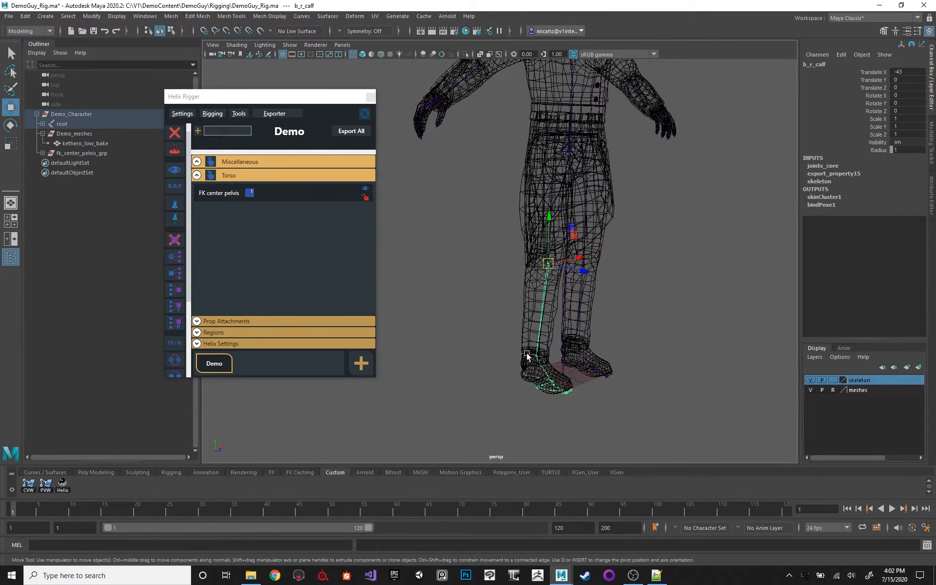
pyautogui.click(541, 361)
pyautogui.moveTo(536, 356); pyautogui.dragTo(557, 356)
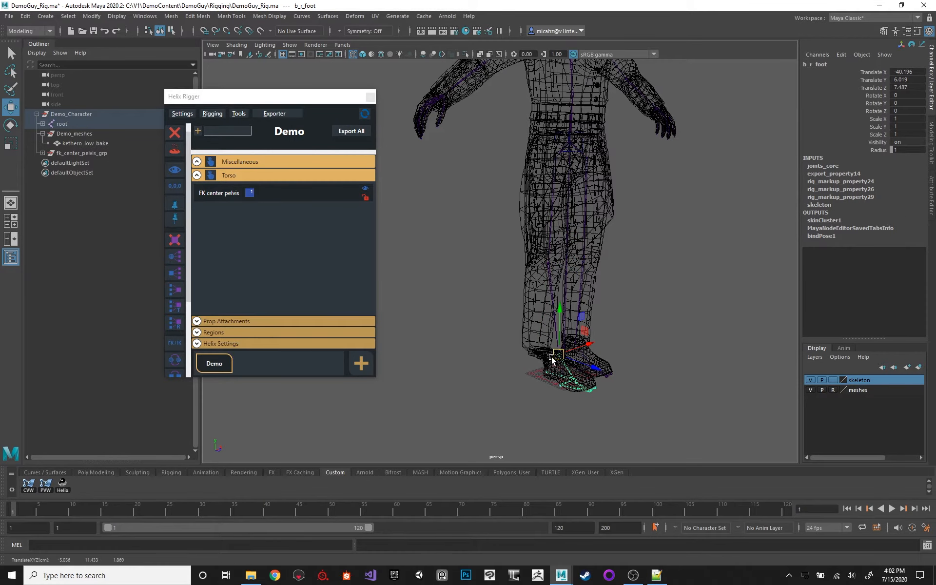
pyautogui.hotkey('ctrl', 'z')
pyautogui.keyDown('alt'); pyautogui.moveTo(505, 294); pyautogui.dragTo(501, 316, button='middle'); pyautogui.keyUp('alt')
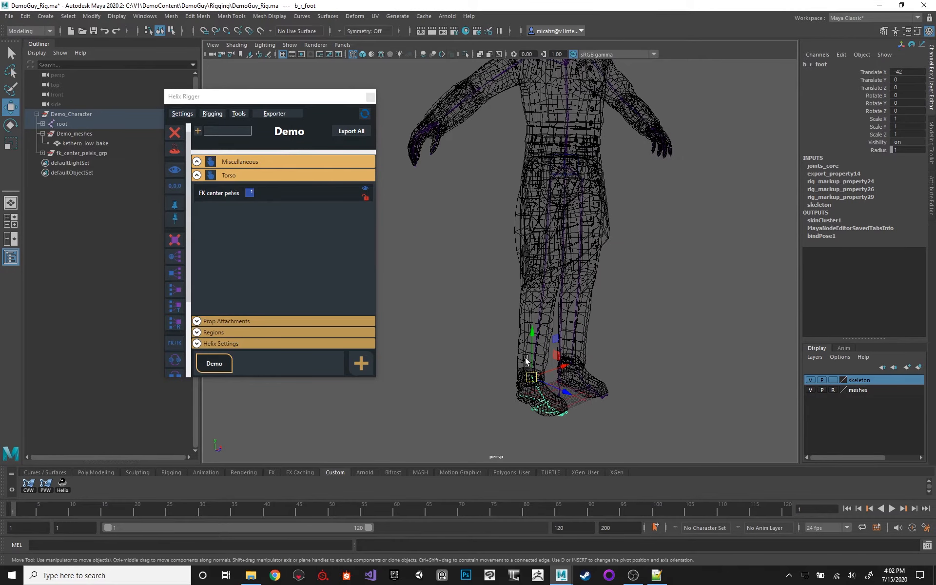
# Set the FK center pelvis component's selection mode to unlocked, select its control, and remove the component from the rig.
pyautogui.keyDown('alt'); pyautogui.moveTo(526, 267); pyautogui.dragTo(507, 220); pyautogui.keyUp('alt')
pyautogui.keyDown('alt'); pyautogui.moveTo(507, 218); pyautogui.dragTo(611, 176, button='right'); pyautogui.keyUp('alt')
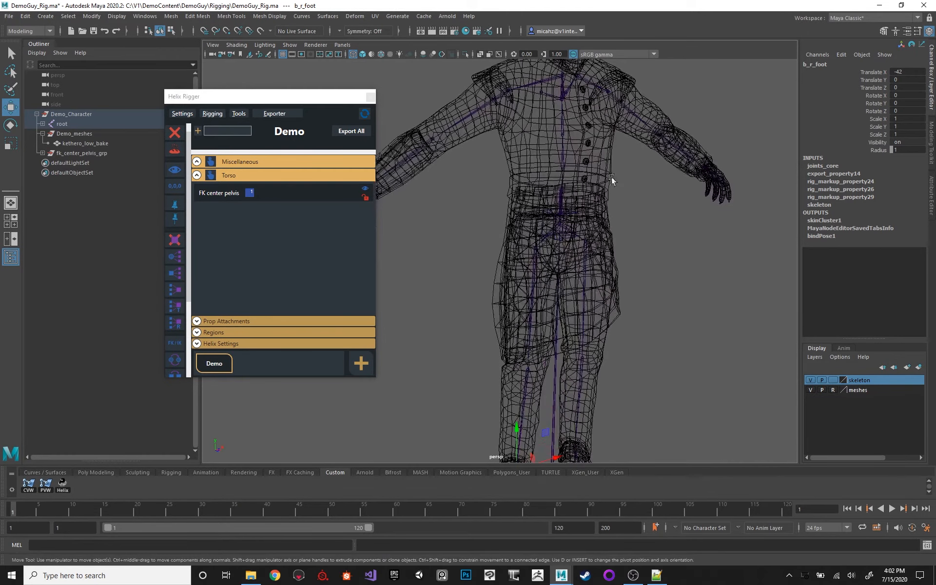
pyautogui.click(304, 187)
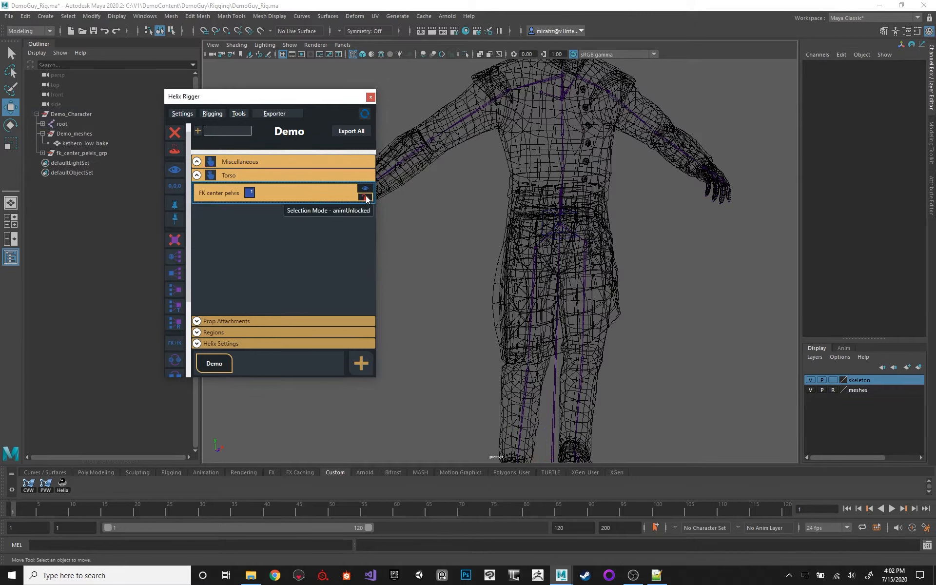
pyautogui.click(365, 196)
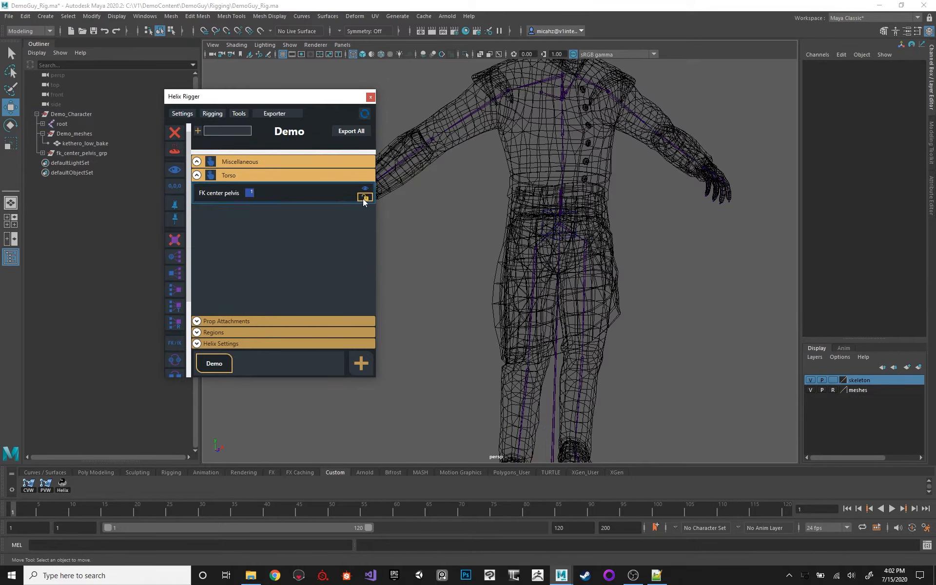
pyautogui.click(363, 198)
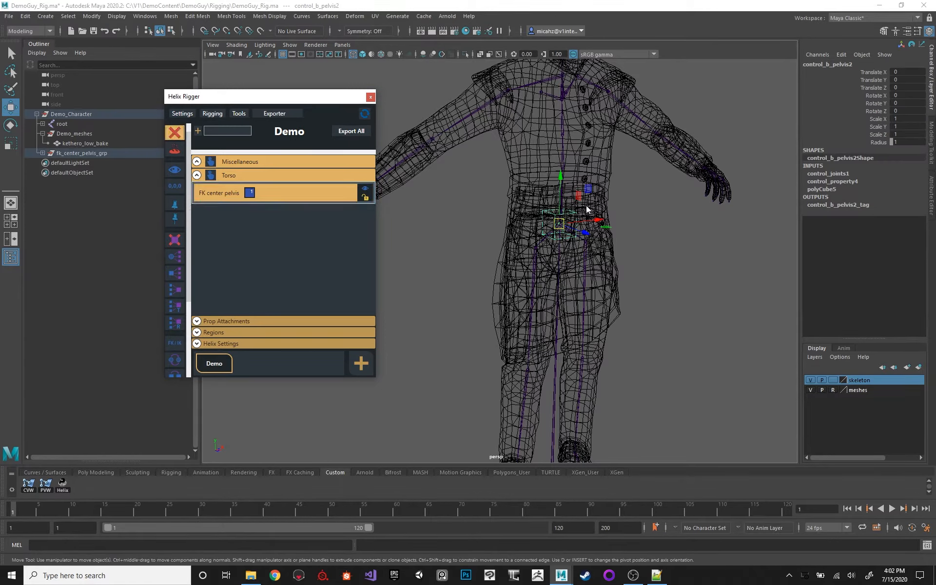
pyautogui.press('Delete')
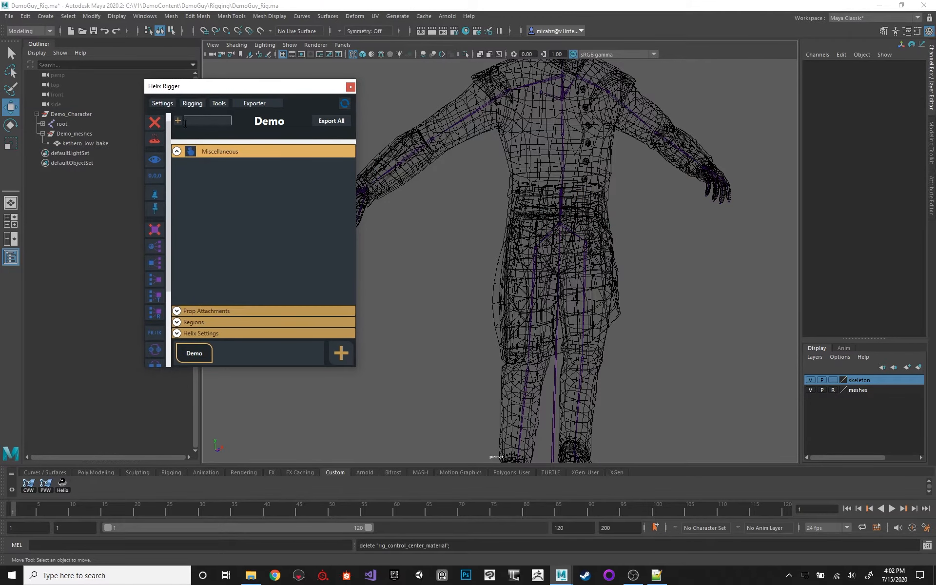
# Register the new toe joints on the Demo character with Add New Joints.
pyautogui.scroll(-3, 154, 206)
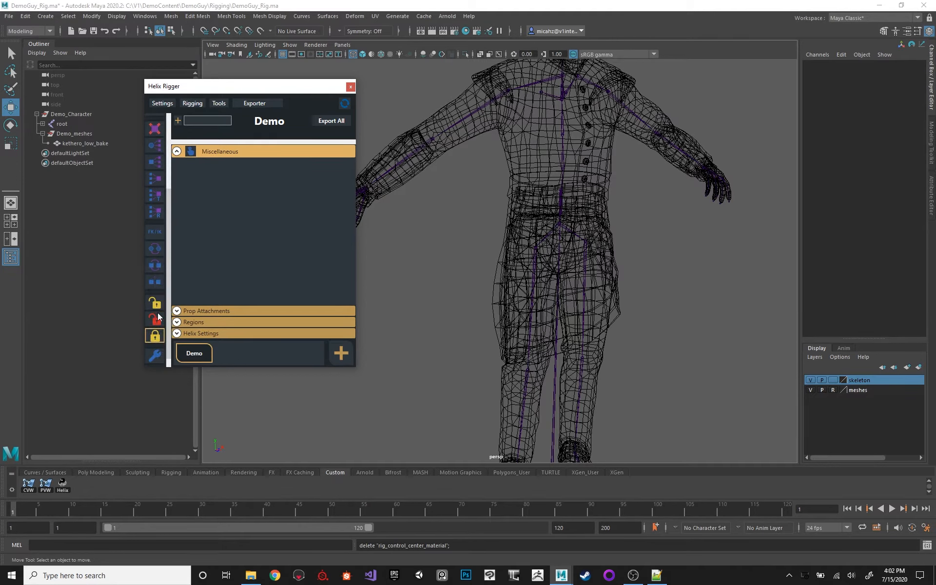
pyautogui.scroll(5, 160, 175)
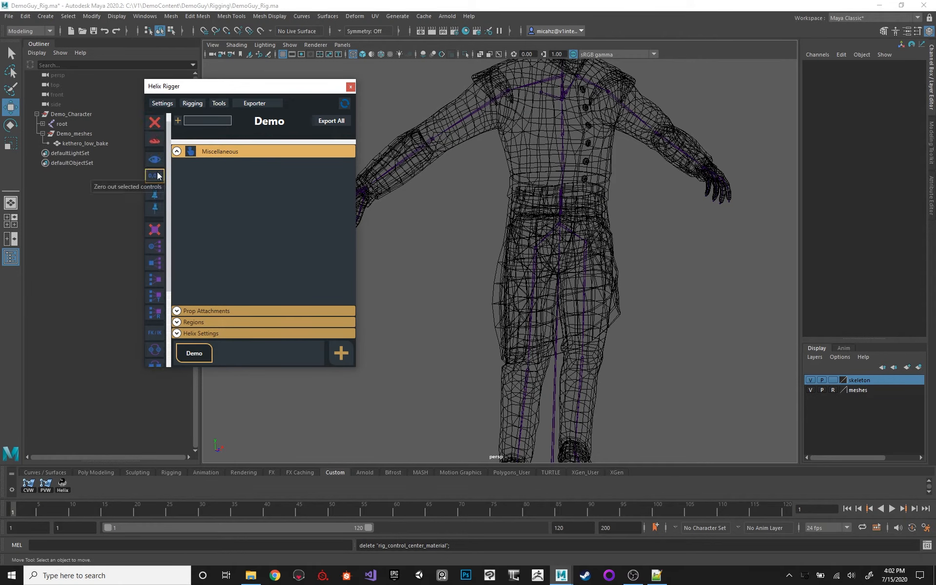
pyautogui.keyDown('alt'); pyautogui.moveTo(557, 237); pyautogui.dragTo(540, 175, button='middle'); pyautogui.keyUp('alt')
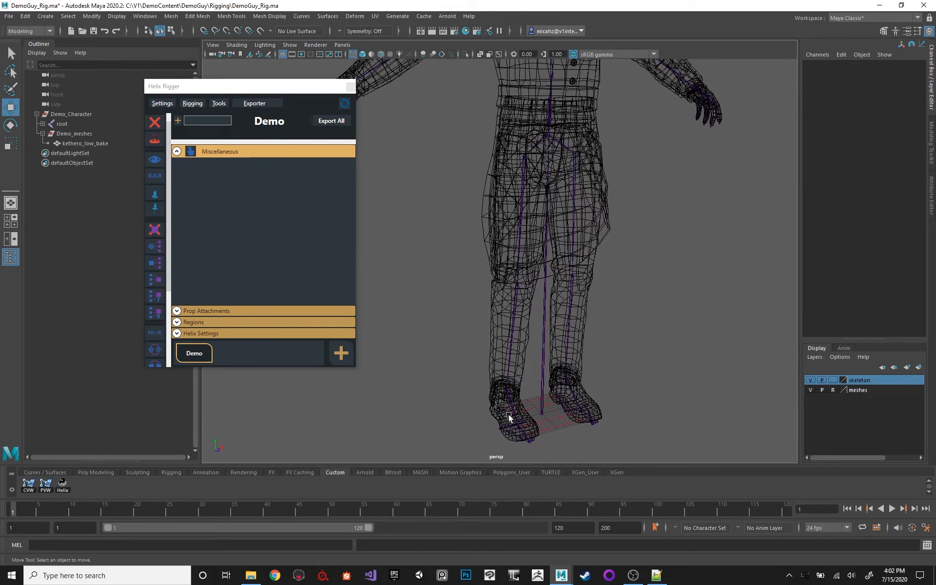
pyautogui.click(533, 439)
pyautogui.rightClick(196, 354)
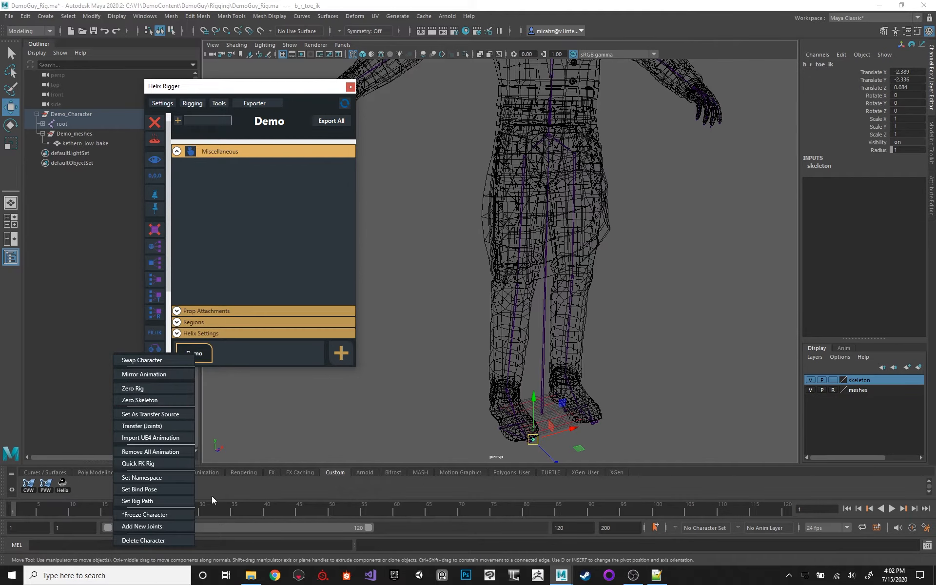
pyautogui.click(139, 526)
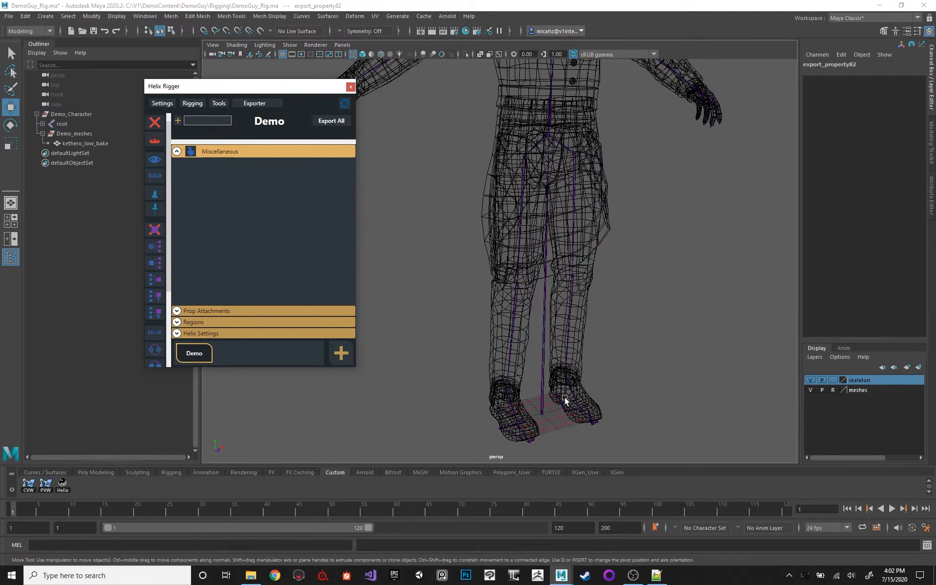
# Frame the toe joint b_r_toe_ik and turn off Export in its export_property82 attributes.
pyautogui.click(534, 439)
pyautogui.press('f')
pyautogui.keyDown('alt'); pyautogui.moveTo(545, 280); pyautogui.dragTo(439, 236, button='right'); pyautogui.keyUp('alt')
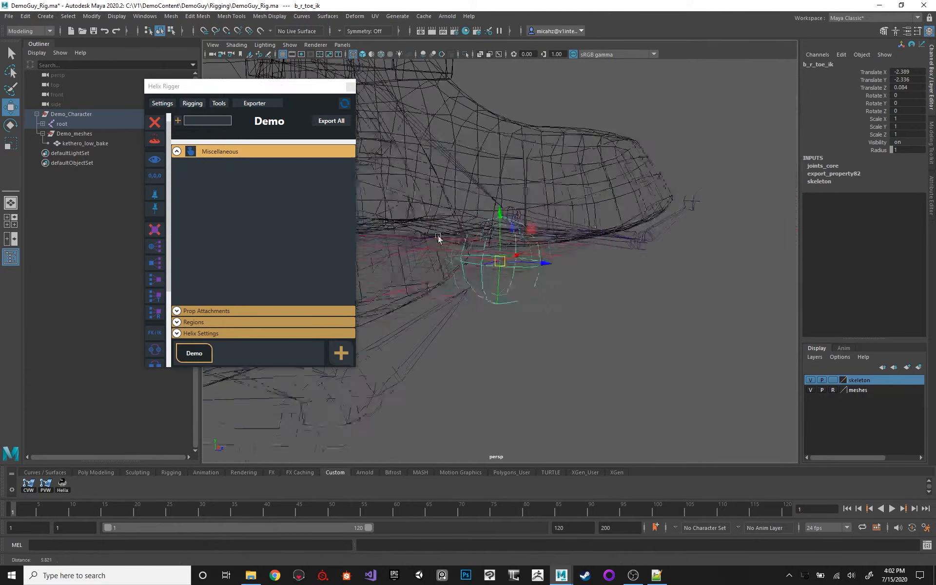
pyautogui.keyDown('alt'); pyautogui.moveTo(439, 236); pyautogui.dragTo(520, 157); pyautogui.keyUp('alt')
pyautogui.keyDown('alt'); pyautogui.moveTo(519, 157); pyautogui.dragTo(559, 207, button='middle'); pyautogui.keyUp('alt')
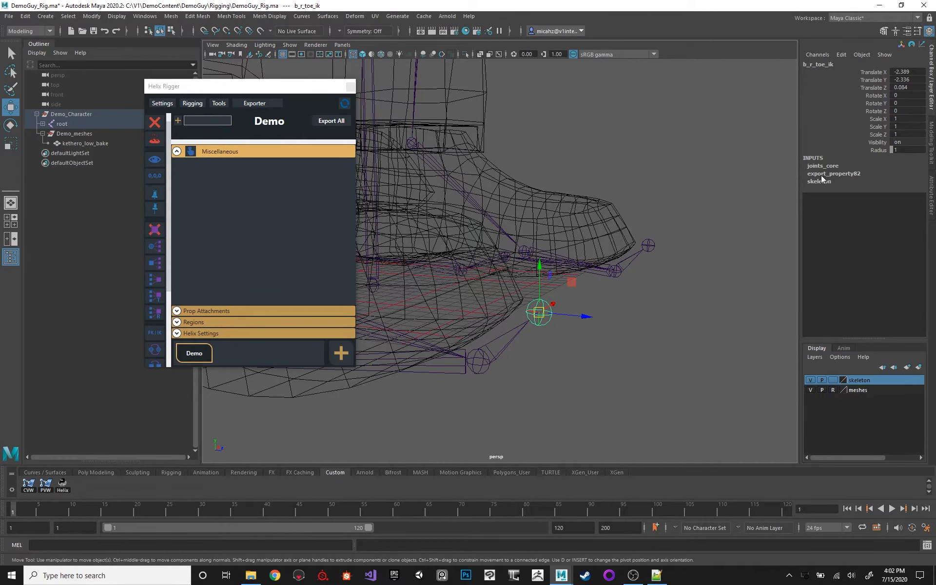
pyautogui.click(932, 195)
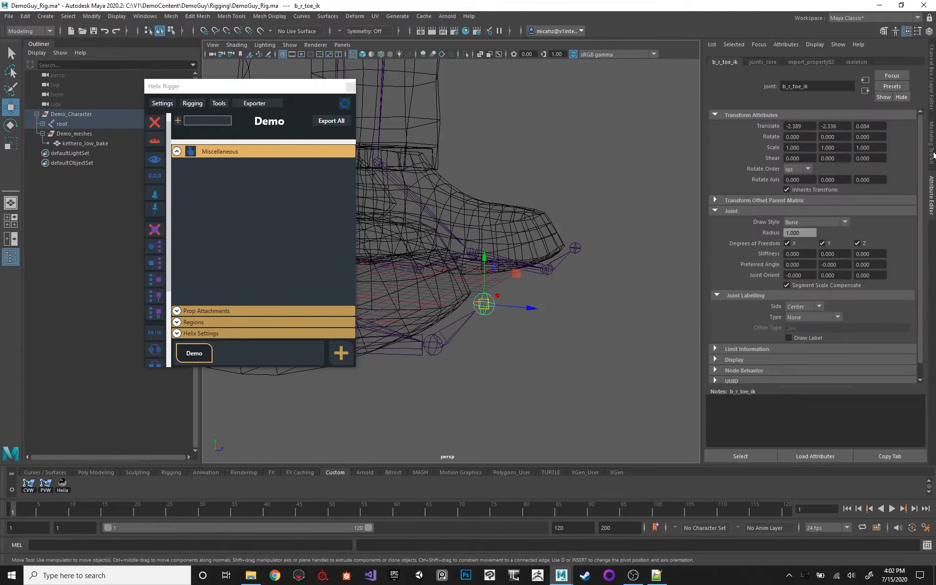
pyautogui.click(788, 63)
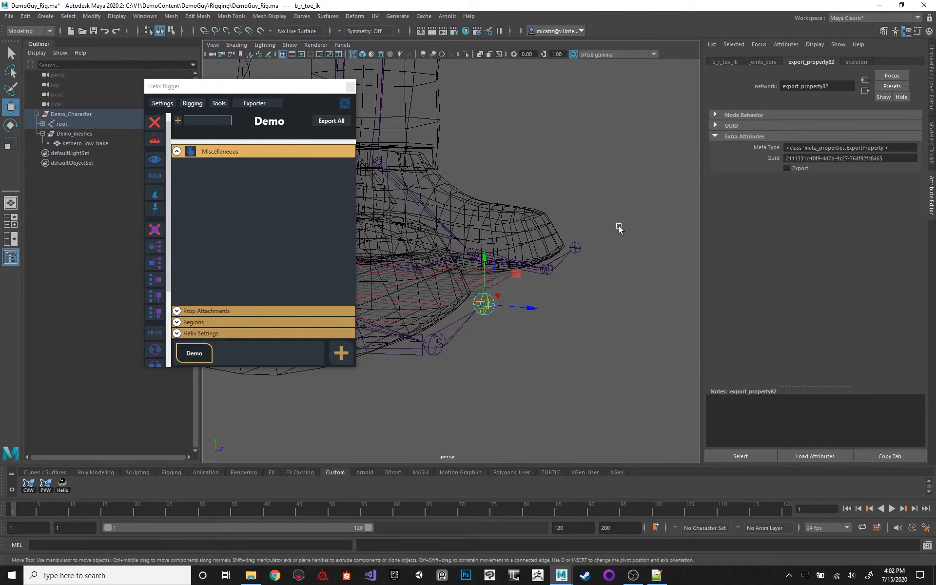
# Turn off Export in the export_property81 attributes of the toe joint b_r_toe_ik1.
pyautogui.click(575, 247)
pyautogui.click(809, 62)
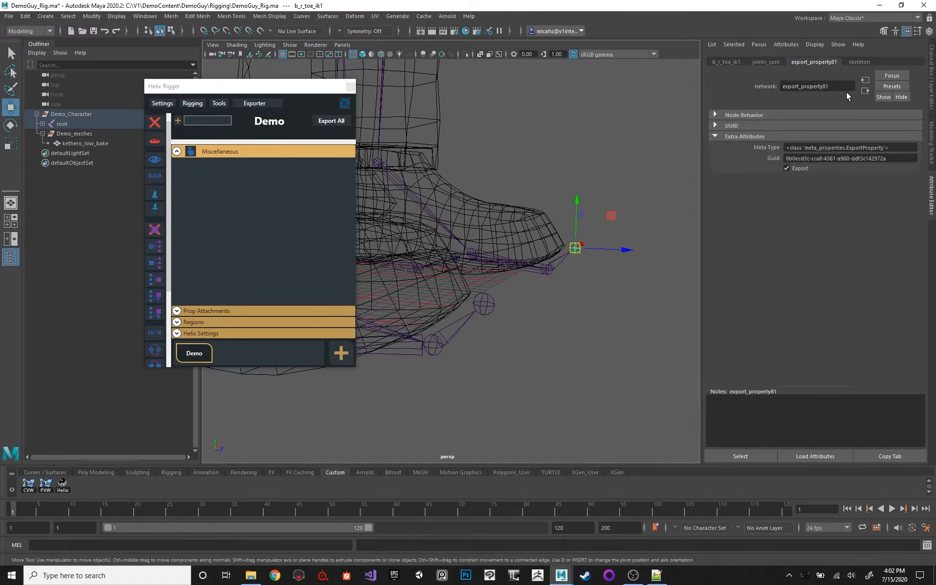
pyautogui.keyDown('alt'); pyautogui.moveTo(612, 128); pyautogui.dragTo(595, 138); pyautogui.keyUp('alt')
pyautogui.keyDown('alt'); pyautogui.moveTo(595, 137); pyautogui.dragTo(293, 117, button='right'); pyautogui.keyUp('alt')
# Save the Demo character's settings over the existing settings_demo JSON file in the Rigging folder.
pyautogui.keyDown('alt'); pyautogui.moveTo(560, 160); pyautogui.dragTo(529, 192); pyautogui.keyUp('alt')
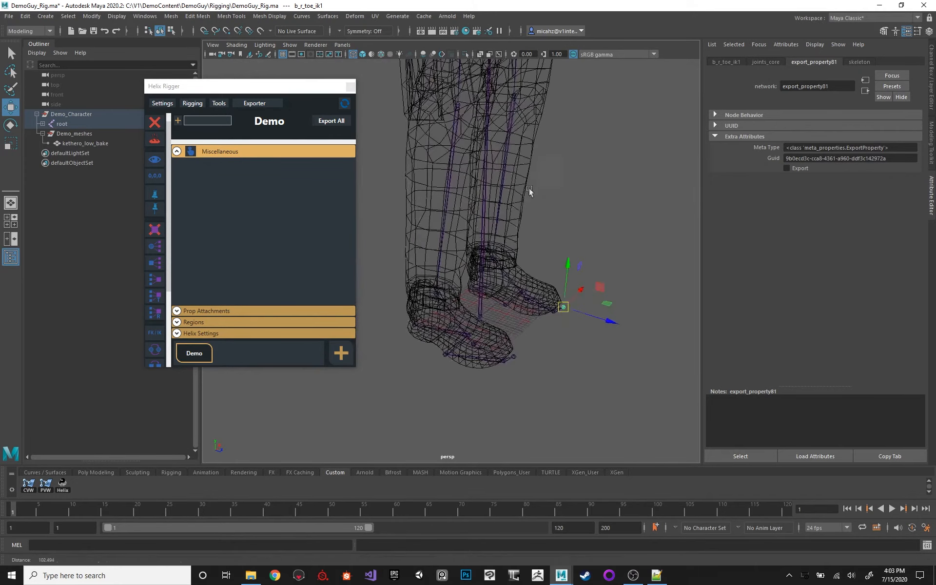
pyautogui.keyDown('alt'); pyautogui.moveTo(529, 192); pyautogui.dragTo(506, 131, button='right'); pyautogui.keyUp('alt')
pyautogui.keyDown('alt'); pyautogui.moveTo(506, 130); pyautogui.dragTo(505, 159, button='middle'); pyautogui.keyUp('alt')
pyautogui.click(161, 103)
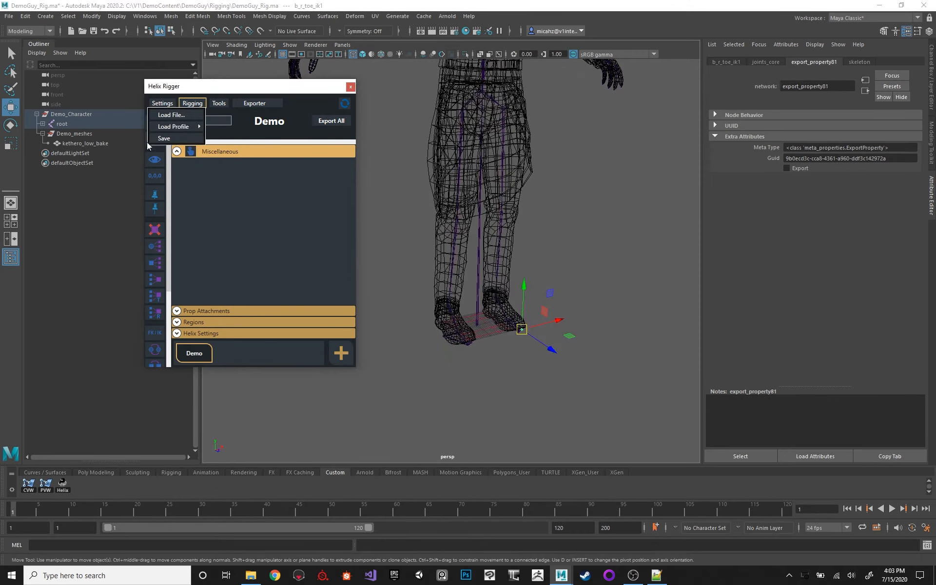
pyautogui.click(147, 154)
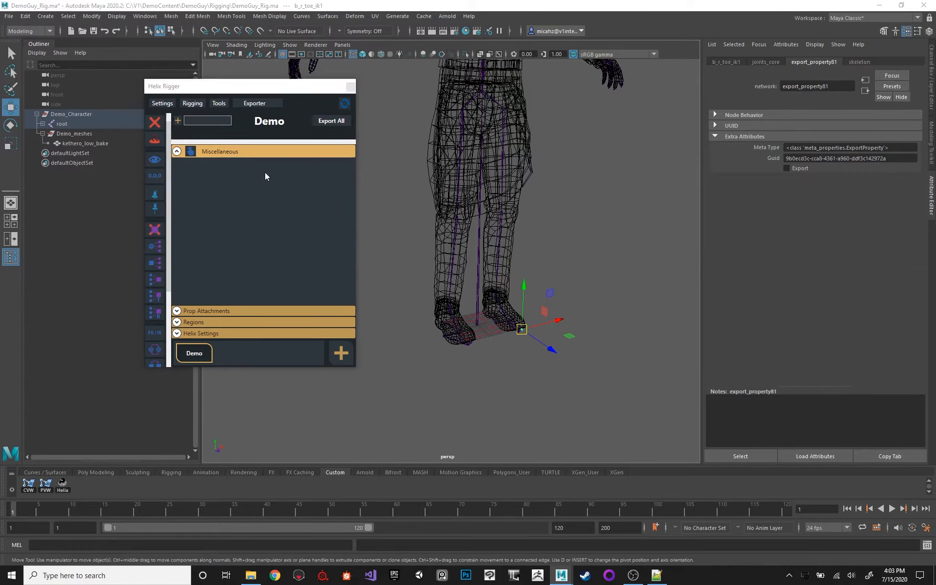
pyautogui.click(117, 89)
pyautogui.doubleClick(117, 89)
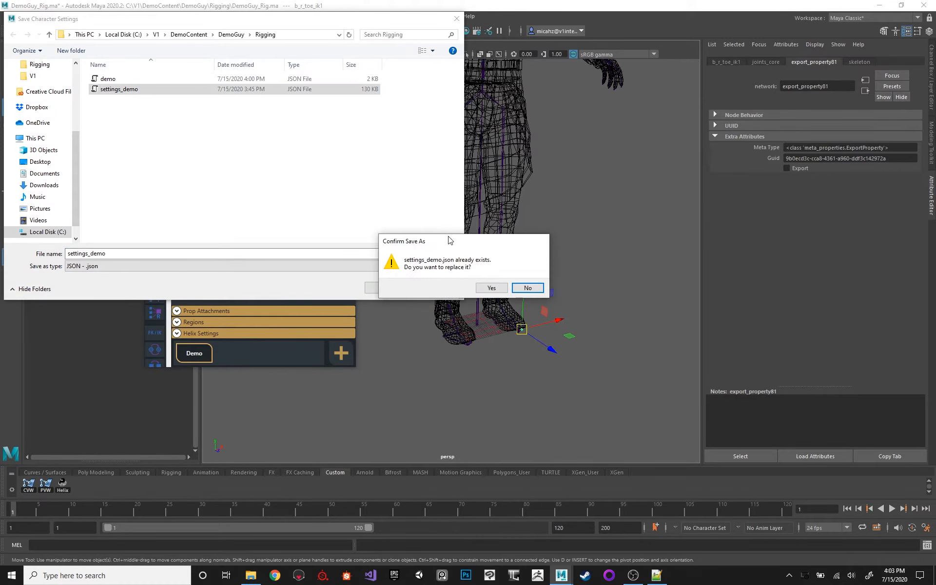
pyautogui.click(491, 288)
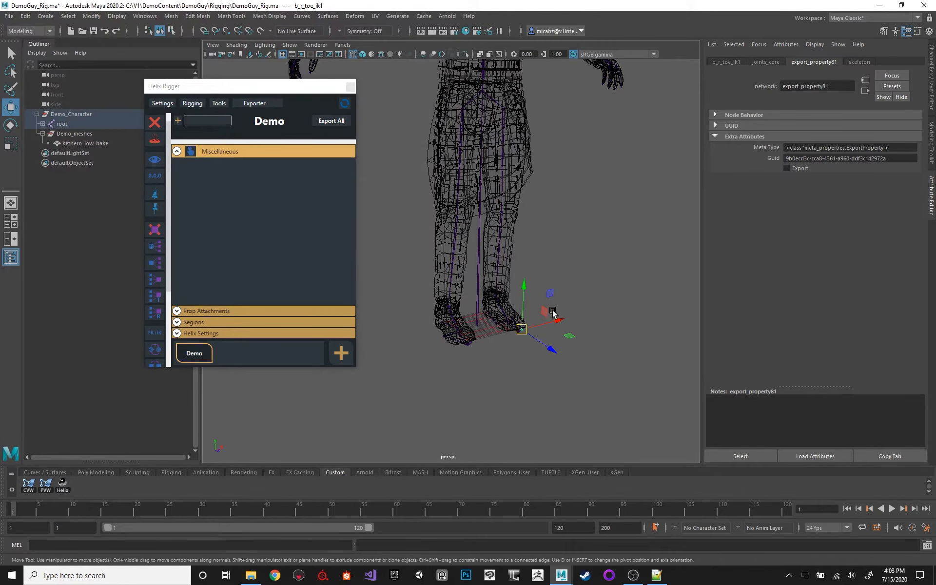
# Bring back the joint's channel values, show the whole character in the view, and deselect the toe joint.
pyautogui.scroll(-6, 566, 163)
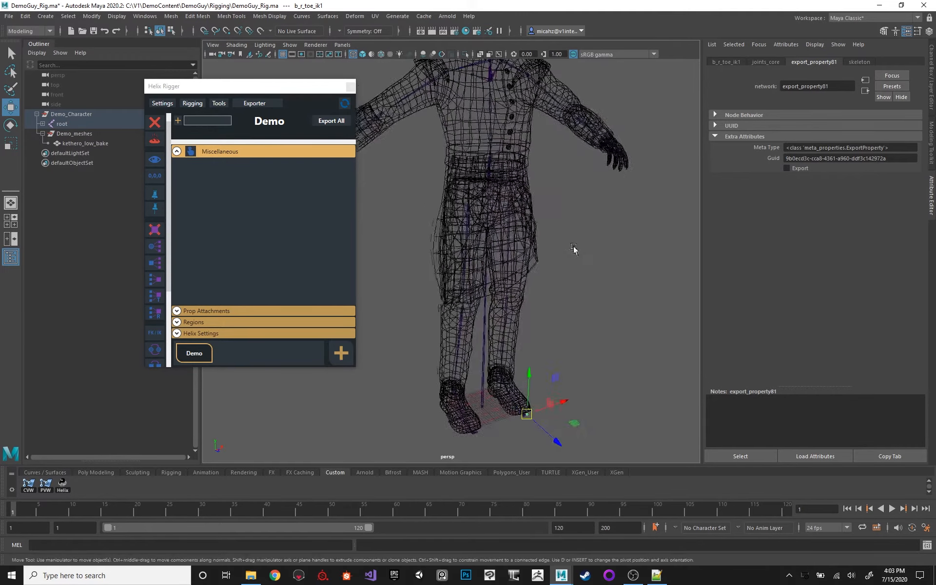
pyautogui.click(930, 58)
pyautogui.keyDown('alt'); pyautogui.moveTo(654, 125); pyautogui.dragTo(628, 167, button='middle'); pyautogui.keyUp('alt')
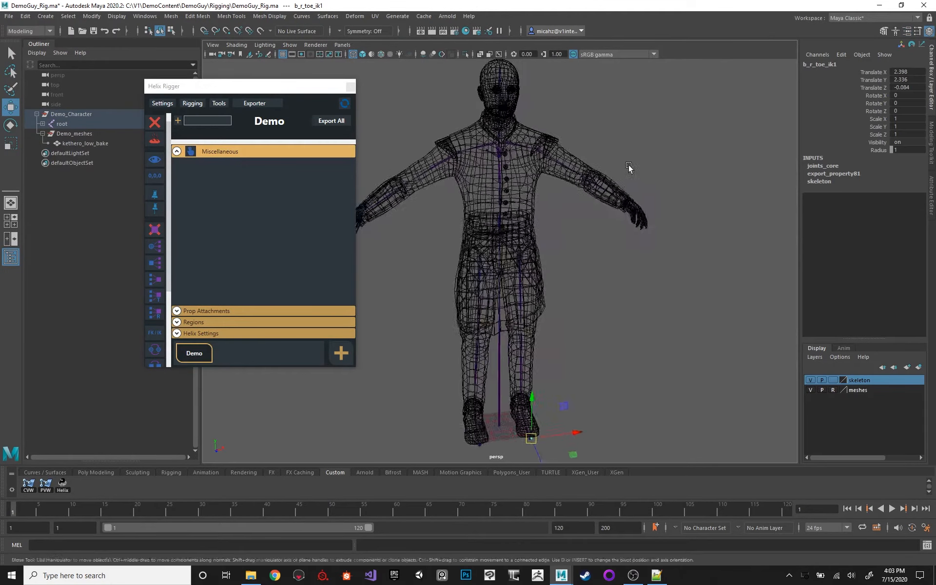
pyautogui.scroll(-3, 628, 167)
pyautogui.click(555, 142)
# Look through the Helix rigging commands for loading a rig file or profile without loading anything.
pyautogui.click(215, 102)
pyautogui.click(202, 105)
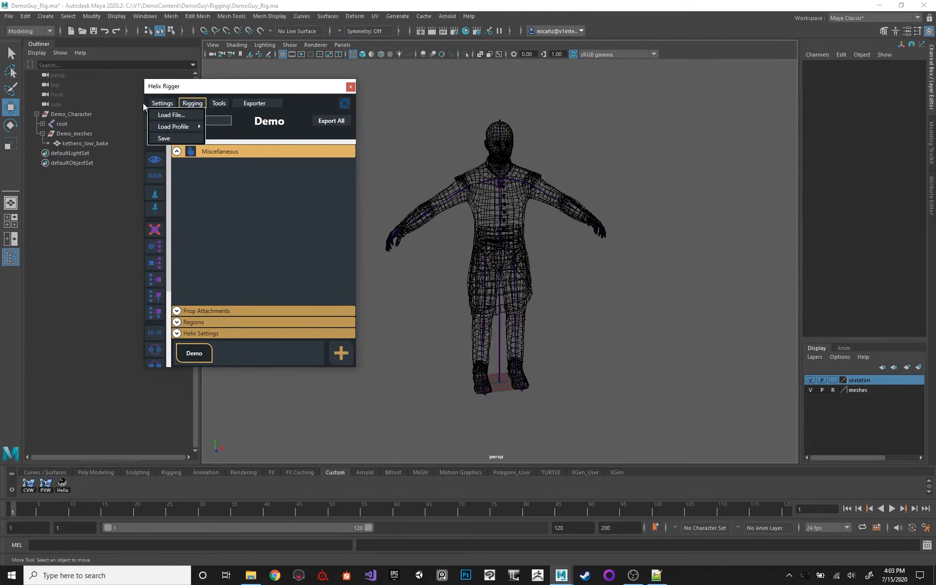
pyautogui.moveTo(180, 126)
pyautogui.click(133, 128)
pyautogui.click(192, 104)
pyautogui.click(131, 130)
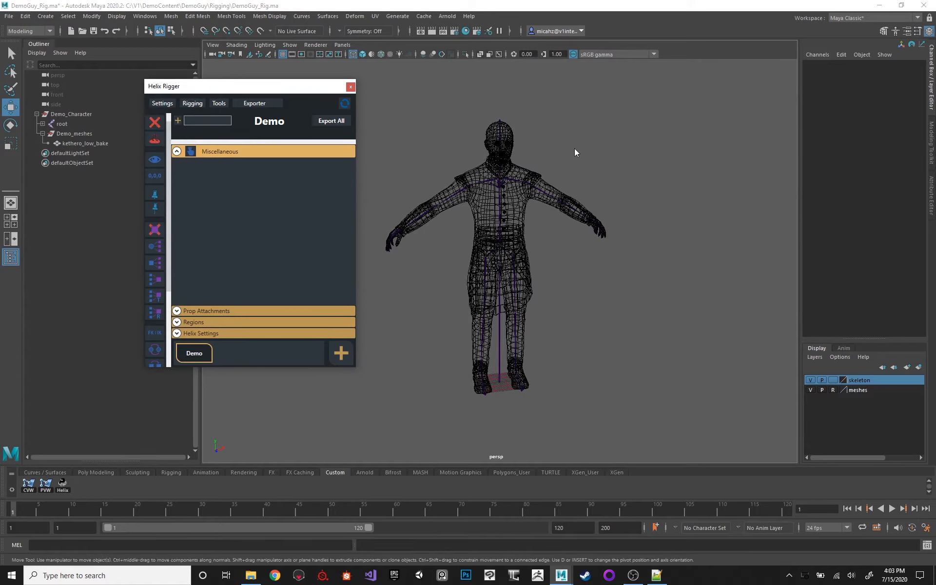
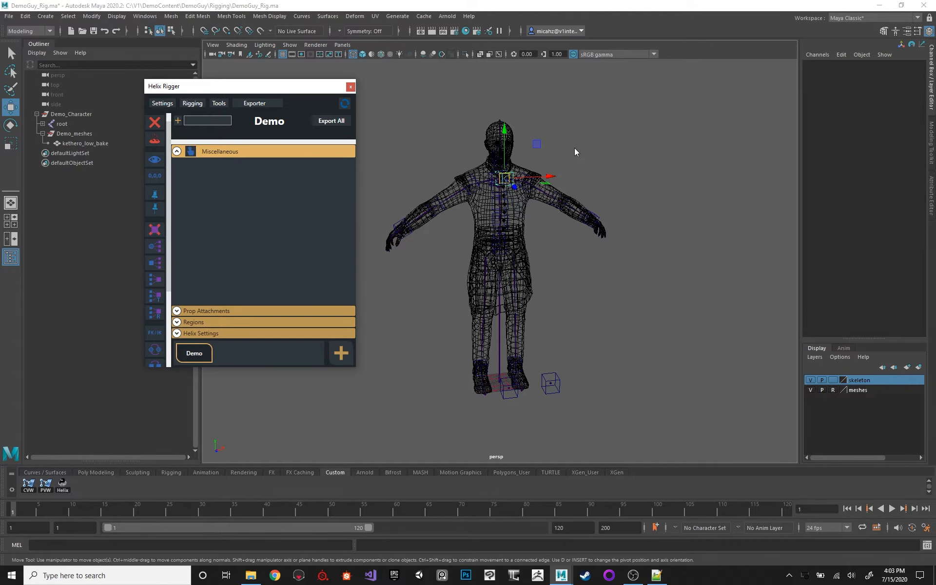
# Select all of the Demo rig's components and switch their lock state to the yellow open lock.
pyautogui.scroll(5, 585, 212)
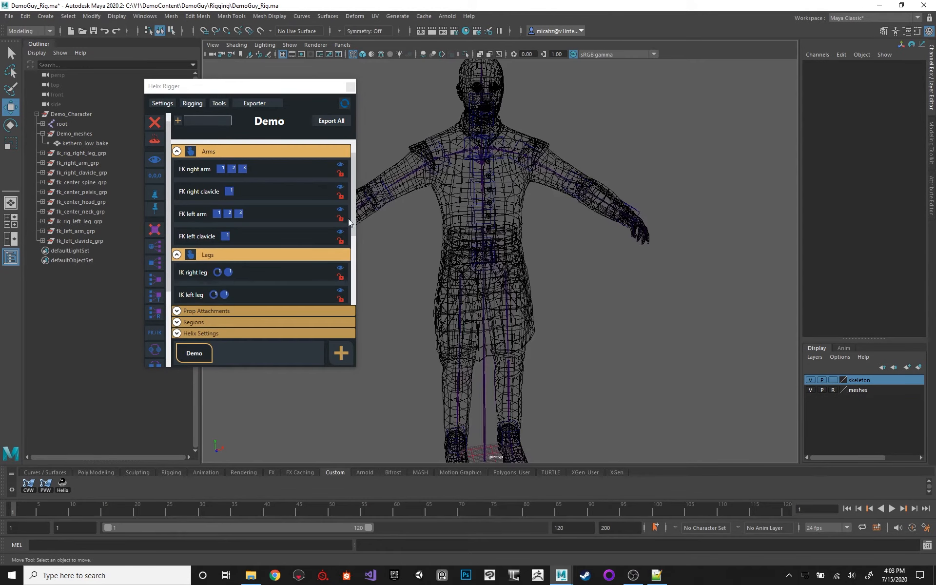
pyautogui.click(194, 354)
pyautogui.scroll(-3, 157, 308)
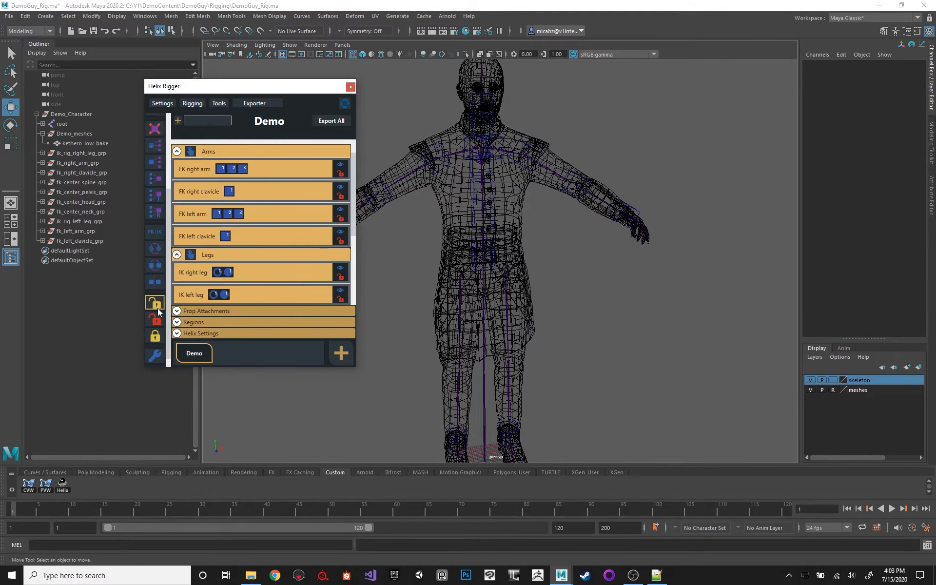
pyautogui.click(157, 308)
pyautogui.scroll(-5, 292, 198)
# Bring the whole character into view and display it in shaded mode.
pyautogui.keyDown('alt'); pyautogui.moveTo(569, 222); pyautogui.dragTo(589, 249, button='middle'); pyautogui.keyUp('alt')
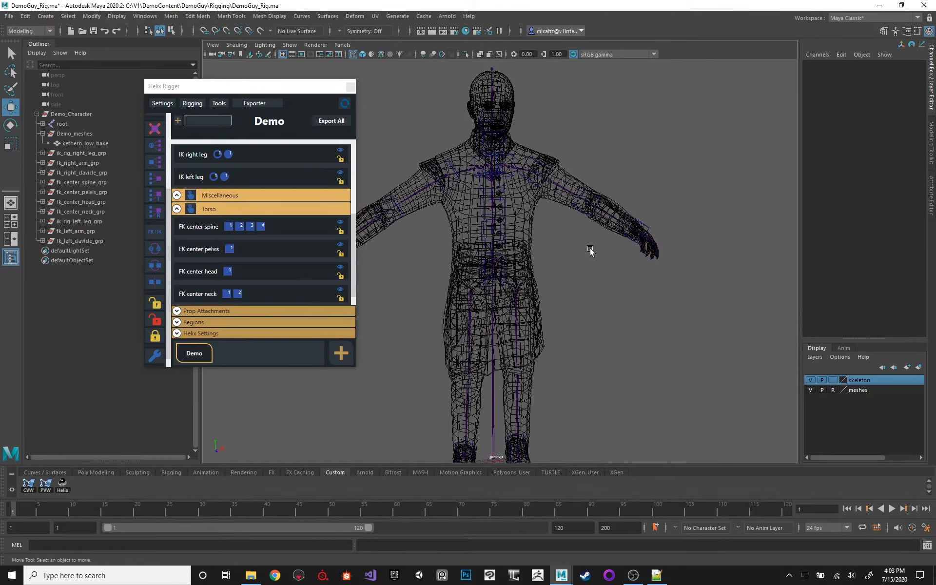
pyautogui.keyDown('alt'); pyautogui.moveTo(589, 249); pyautogui.dragTo(534, 249, button='right'); pyautogui.keyUp('alt')
pyautogui.keyDown('alt'); pyautogui.moveTo(562, 244); pyautogui.dragTo(590, 196, button='middle'); pyautogui.keyUp('alt')
pyautogui.keyDown('alt'); pyautogui.moveTo(590, 196); pyautogui.dragTo(609, 224, button='right'); pyautogui.keyUp('alt')
pyautogui.keyDown('alt'); pyautogui.moveTo(608, 223); pyautogui.dragTo(616, 227); pyautogui.keyUp('alt')
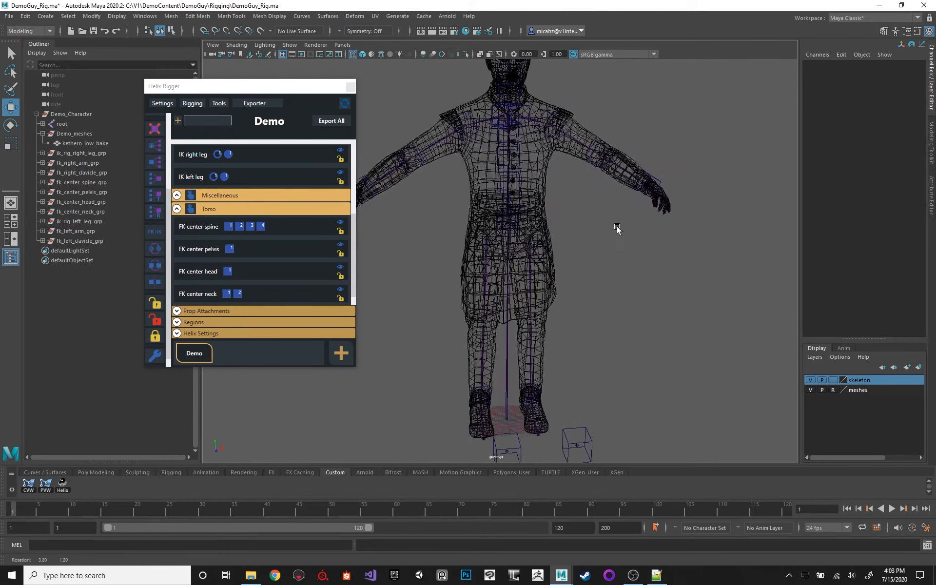
pyautogui.keyDown('alt'); pyautogui.moveTo(617, 228); pyautogui.dragTo(582, 235, button='right'); pyautogui.keyUp('alt')
pyautogui.press('5')
pyautogui.keyDown('alt'); pyautogui.moveTo(630, 234); pyautogui.dragTo(567, 214); pyautogui.keyUp('alt')
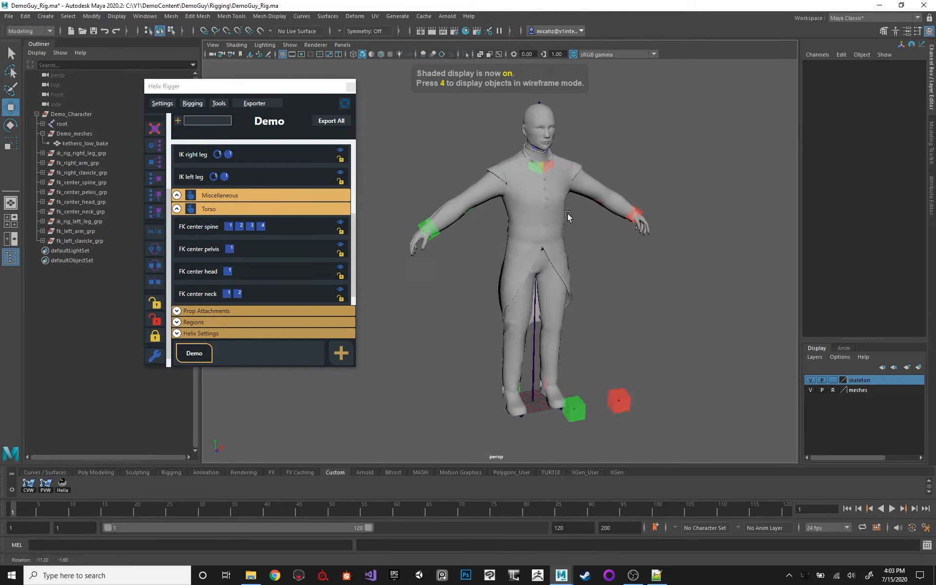
# Try to raise the right leg with the foot control control_b_r_foot1 and undo the move.
pyautogui.keyDown('alt'); pyautogui.moveTo(582, 403); pyautogui.dragTo(561, 305, button='middle'); pyautogui.keyUp('alt')
pyautogui.keyDown('alt'); pyautogui.moveTo(562, 305); pyautogui.dragTo(532, 351, button='right'); pyautogui.keyUp('alt')
pyautogui.keyDown('alt'); pyautogui.moveTo(569, 303); pyautogui.dragTo(532, 179, button='middle'); pyautogui.keyUp('alt')
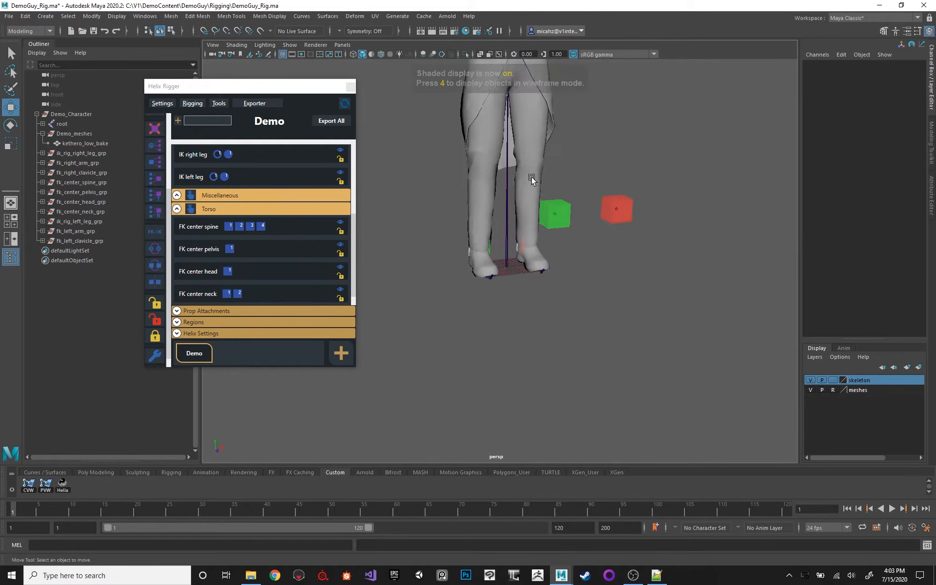
pyautogui.keyDown('alt'); pyautogui.moveTo(532, 179); pyautogui.dragTo(487, 243, button='right'); pyautogui.keyUp('alt')
pyautogui.click(484, 249)
pyautogui.keyDown('alt'); pyautogui.moveTo(547, 184); pyautogui.dragTo(565, 230, button='middle'); pyautogui.keyUp('alt')
pyautogui.keyDown('alt'); pyautogui.moveTo(543, 230); pyautogui.dragTo(589, 217); pyautogui.keyUp('alt')
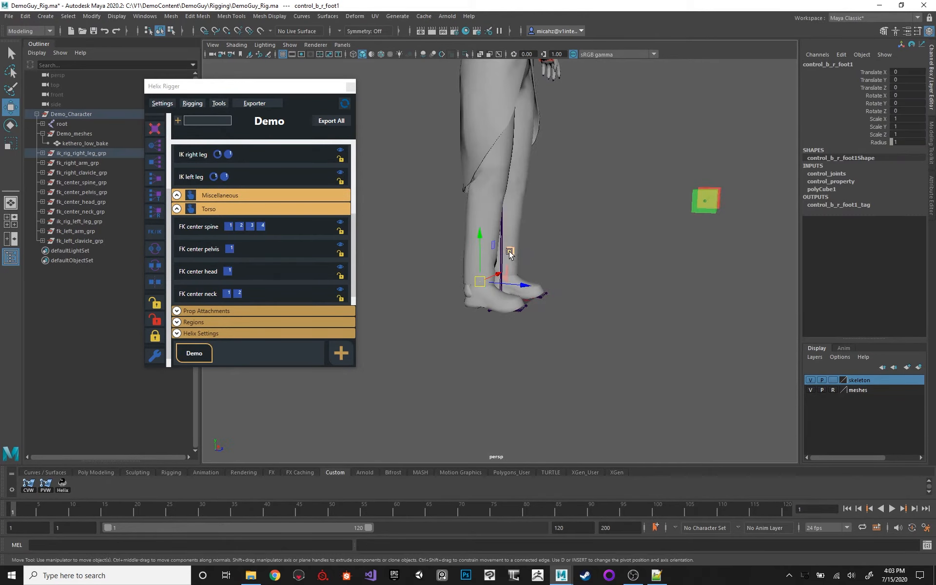
pyautogui.moveTo(509, 252); pyautogui.dragTo(541, 125)
pyautogui.hotkey('ctrl', 'z')
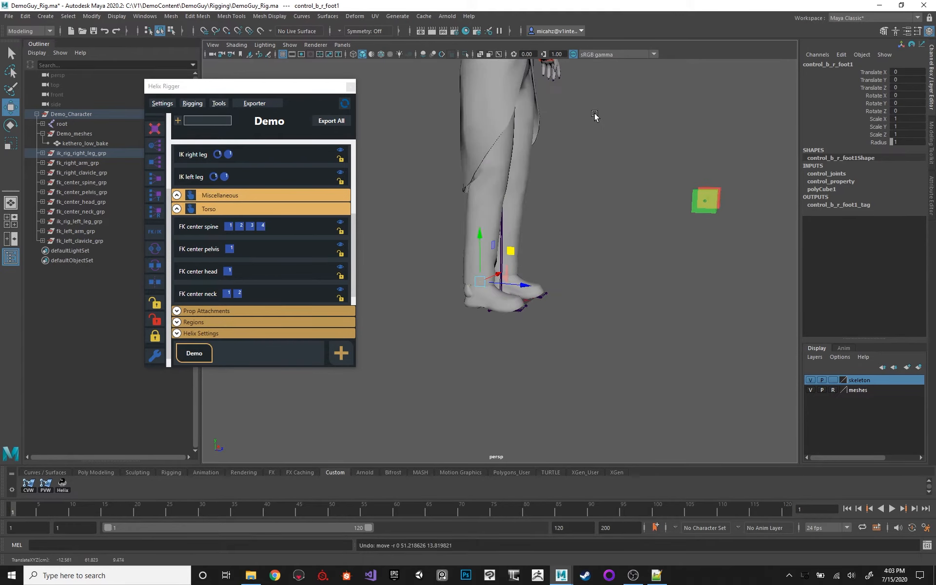
# Rig the right foot region as a ReverseFoot component with World Space turned on.
pyautogui.keyDown('alt'); pyautogui.moveTo(595, 116); pyautogui.dragTo(618, 266, button='middle'); pyautogui.keyUp('alt')
pyautogui.keyDown('alt'); pyautogui.moveTo(619, 266); pyautogui.dragTo(541, 240); pyautogui.keyUp('alt')
pyautogui.keyDown('alt'); pyautogui.moveTo(541, 240); pyautogui.dragTo(550, 151, button='middle'); pyautogui.keyUp('alt')
pyautogui.keyDown('alt'); pyautogui.moveTo(512, 200); pyautogui.dragTo(569, 240); pyautogui.keyUp('alt')
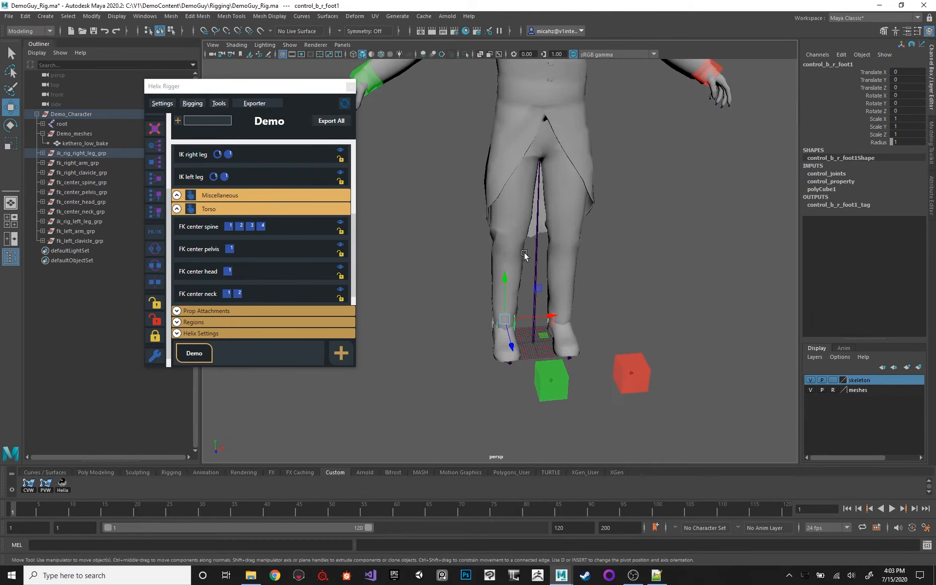
pyautogui.keyDown('alt'); pyautogui.moveTo(525, 256); pyautogui.dragTo(507, 200, button='middle'); pyautogui.keyUp('alt')
pyautogui.keyDown('alt'); pyautogui.moveTo(507, 200); pyautogui.dragTo(578, 238, button='right'); pyautogui.keyUp('alt')
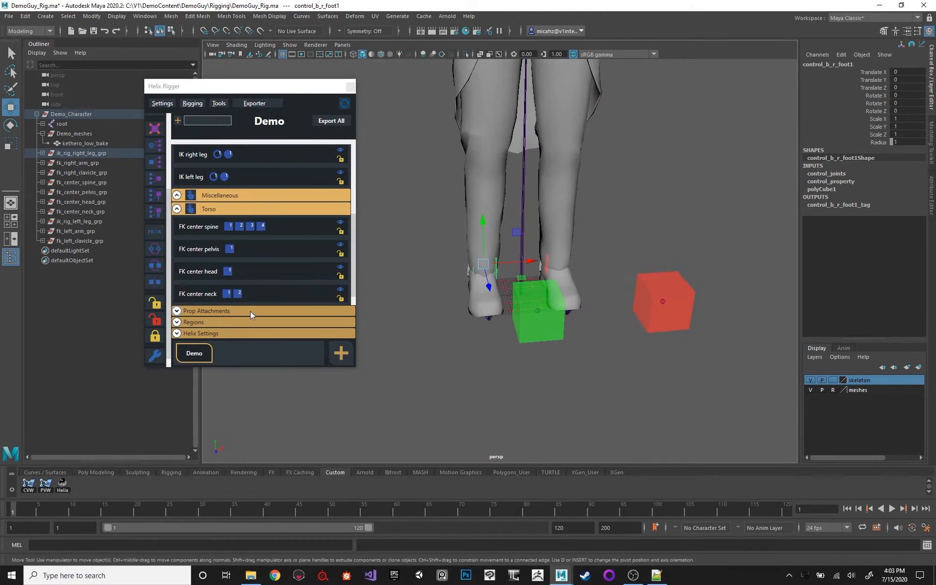
pyautogui.click(225, 324)
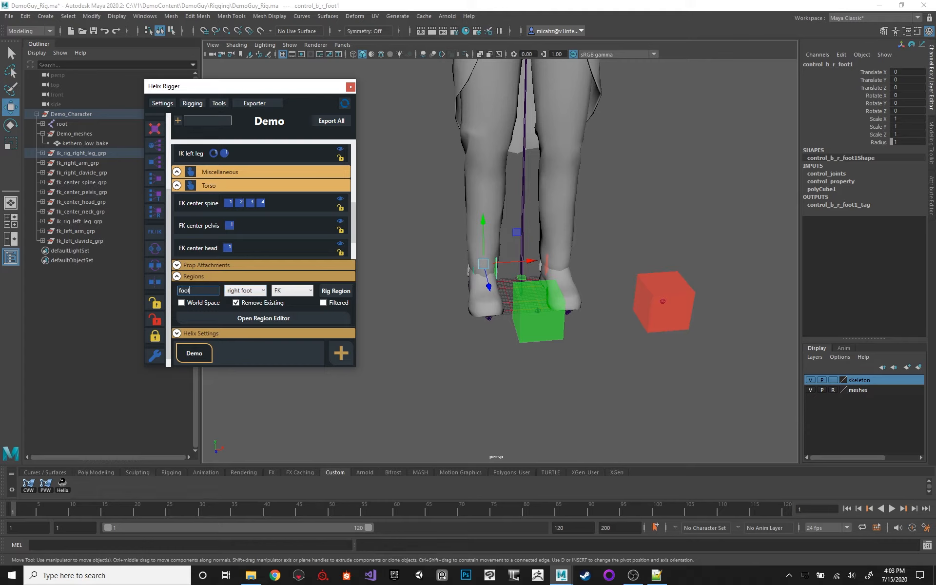
pyautogui.click(291, 291)
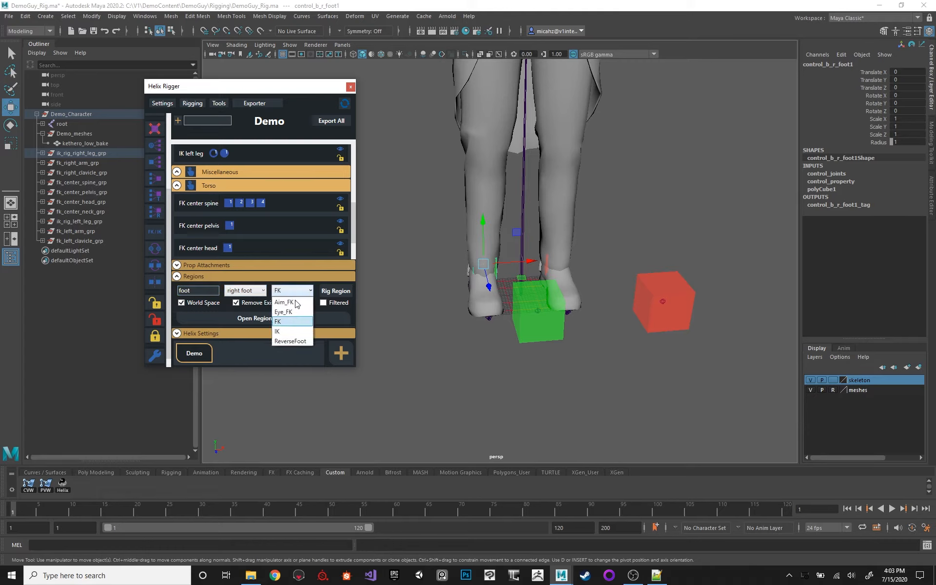
pyautogui.click(292, 336)
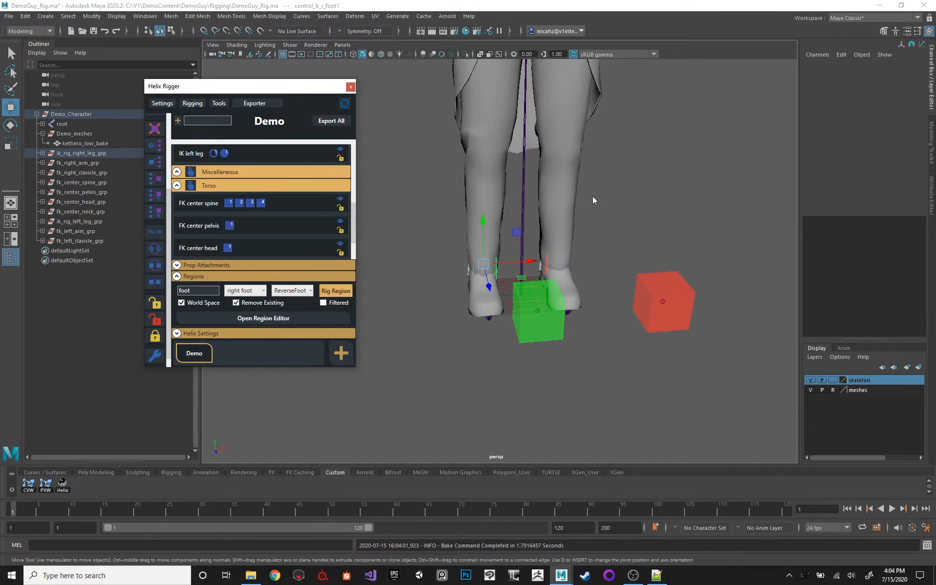
# Rig the left foot region as a ReverseFoot component, filtering the regions by "left".
pyautogui.keyDown('alt'); pyautogui.moveTo(505, 177); pyautogui.dragTo(545, 172); pyautogui.keyUp('alt')
pyautogui.doubleClick(199, 291)
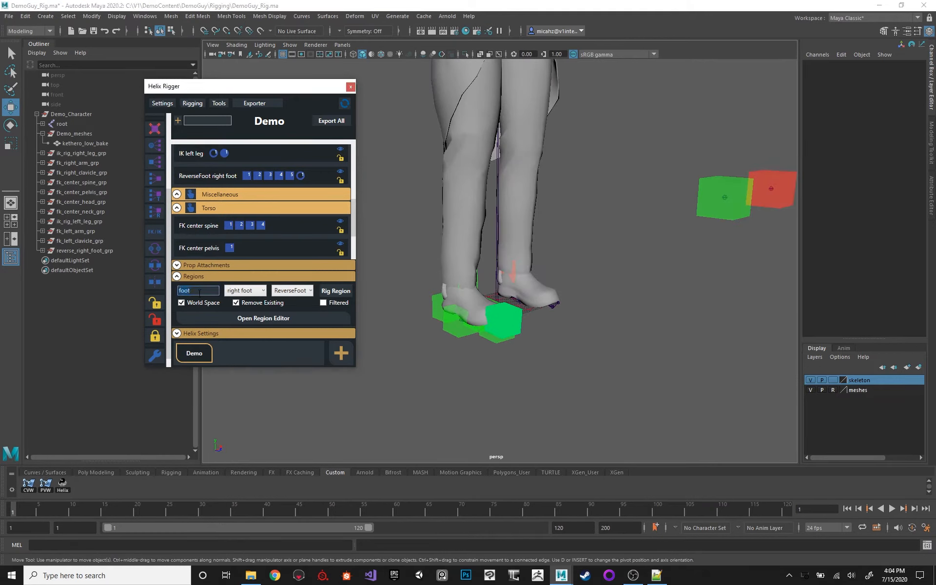
pyautogui.write('left')
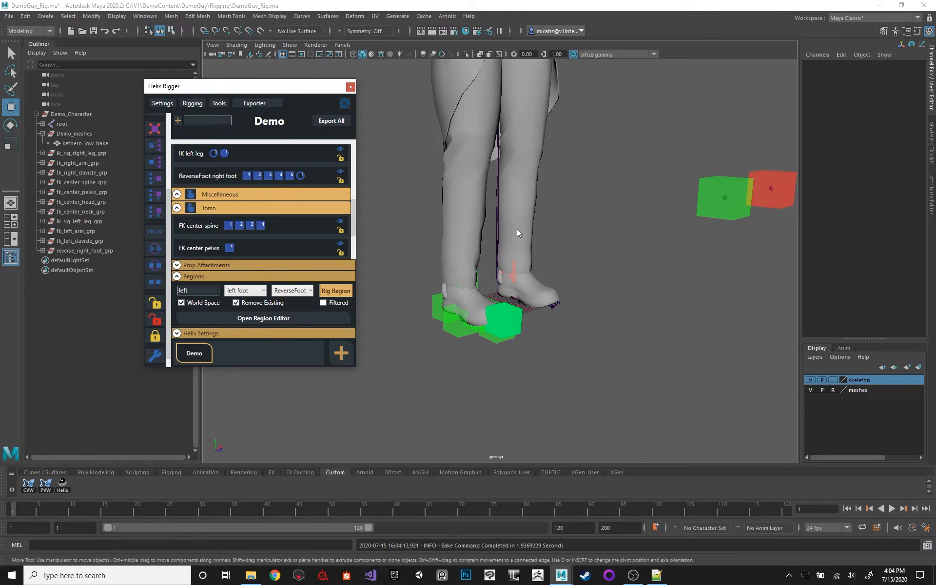
# Try to move the left reverse foot's toe IK control control_b_r_toe_ik1 and undo the move.
pyautogui.press('f')
pyautogui.keyDown('alt'); pyautogui.moveTo(506, 202); pyautogui.dragTo(530, 218); pyautogui.keyUp('alt')
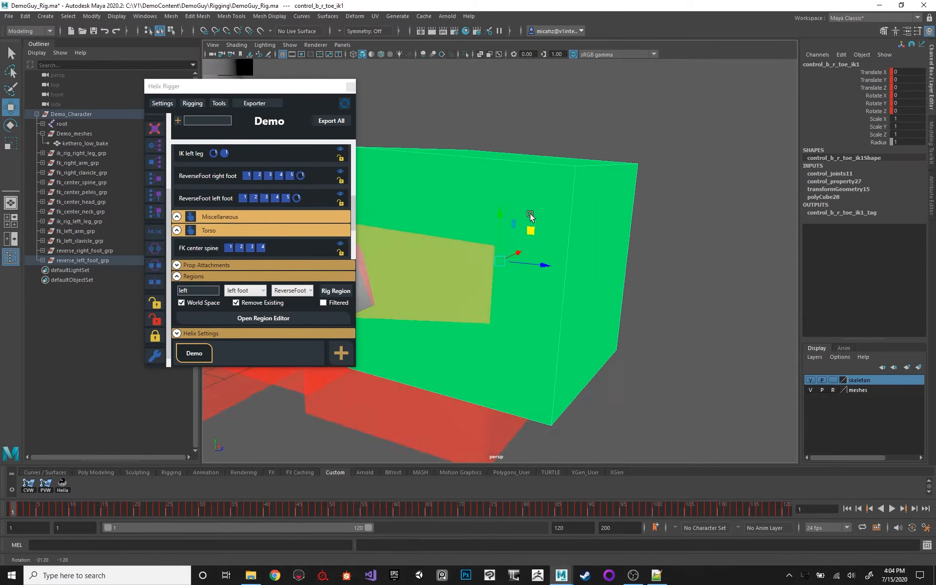
pyautogui.keyDown('alt'); pyautogui.moveTo(531, 217); pyautogui.dragTo(453, 183, button='right'); pyautogui.keyUp('alt')
pyautogui.keyDown('alt'); pyautogui.moveTo(453, 184); pyautogui.dragTo(506, 213, button='middle'); pyautogui.keyUp('alt')
pyautogui.keyDown('alt'); pyautogui.moveTo(562, 243); pyautogui.dragTo(622, 185); pyautogui.keyUp('alt')
pyautogui.hotkey('ctrl', 'z')
pyautogui.hotkey('ctrl', 'z')
pyautogui.hotkey('ctrl', 'z')
pyautogui.hotkey('ctrl', 'z')
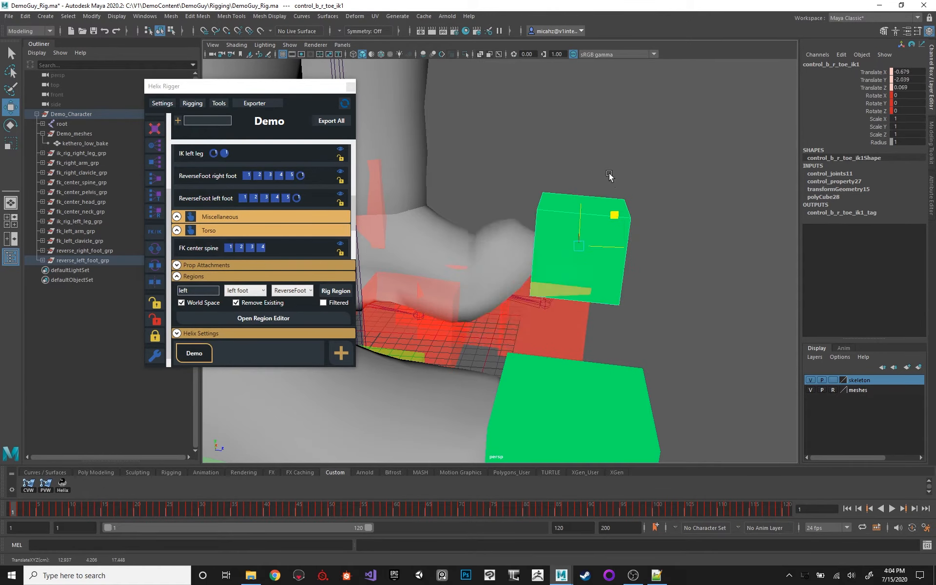
# Try to move the left heel control control_b_l_heel and undo the move.
pyautogui.keyDown('alt'); pyautogui.moveTo(550, 141); pyautogui.dragTo(587, 157, button='middle'); pyautogui.keyUp('alt')
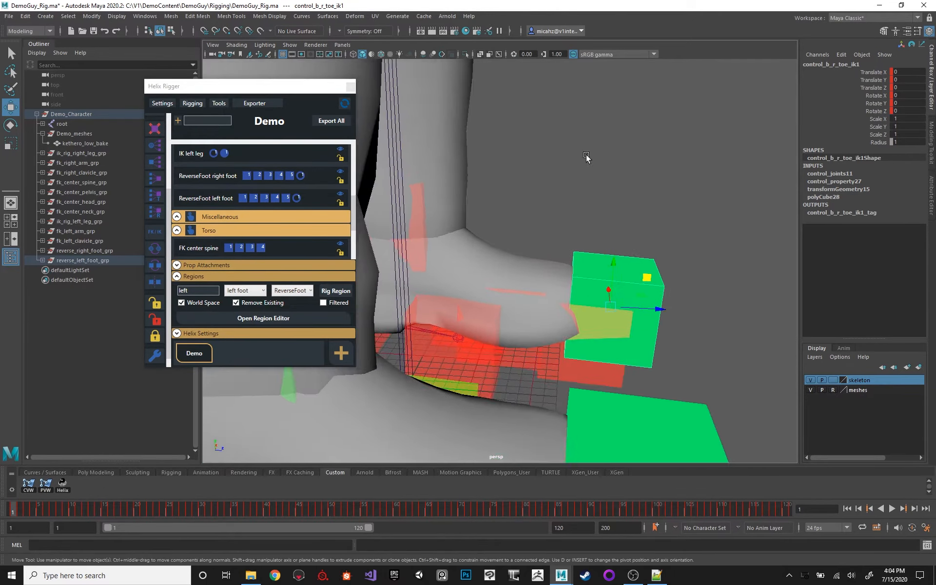
pyautogui.keyDown('alt'); pyautogui.moveTo(587, 156); pyautogui.dragTo(528, 163, button='right'); pyautogui.keyUp('alt')
pyautogui.keyDown('alt'); pyautogui.moveTo(528, 164); pyautogui.dragTo(447, 277); pyautogui.keyUp('alt')
pyautogui.press('q')
pyautogui.keyDown('alt'); pyautogui.moveTo(400, 248); pyautogui.dragTo(489, 234); pyautogui.keyUp('alt')
pyautogui.press('w')
pyautogui.click(487, 261)
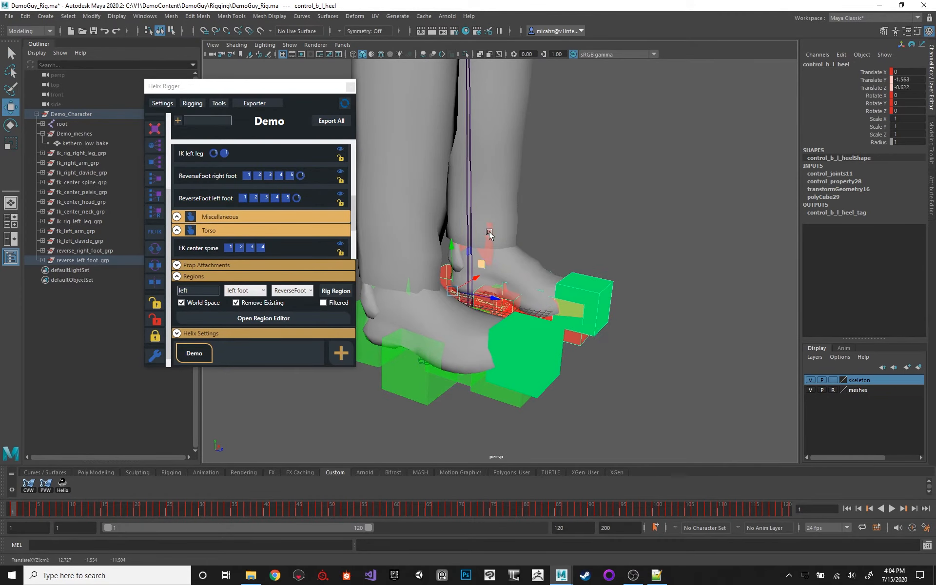
pyautogui.hotkey('ctrl', 'z')
# Select the left foot joint, examine the reverse foot controls on both feet from several angles, and collapse the Regions section.
pyautogui.click(488, 234)
pyautogui.press('q')
pyautogui.keyDown('alt'); pyautogui.moveTo(589, 133); pyautogui.dragTo(594, 188, button='middle'); pyautogui.keyUp('alt')
pyautogui.keyDown('alt'); pyautogui.moveTo(595, 187); pyautogui.dragTo(559, 140, button='right'); pyautogui.keyUp('alt')
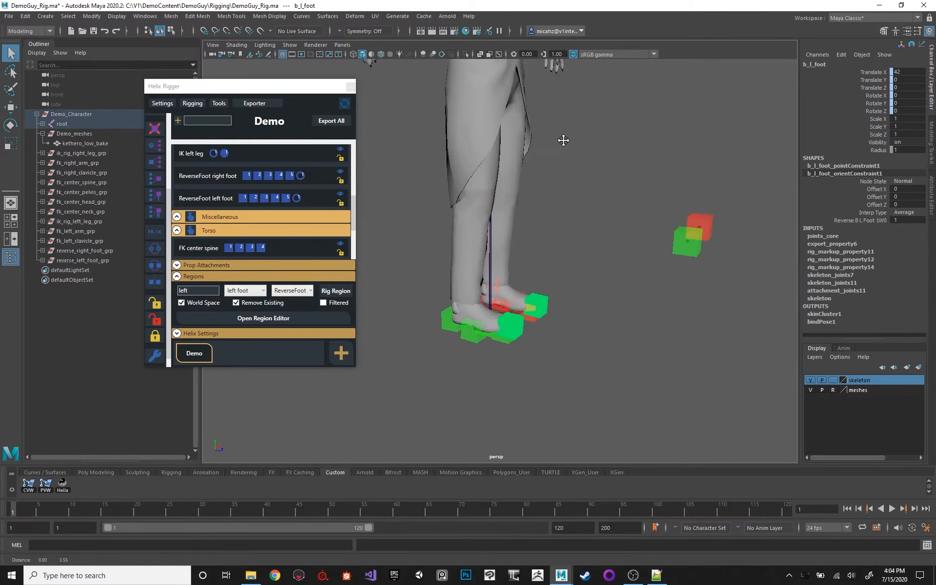
pyautogui.keyDown('alt'); pyautogui.moveTo(560, 140); pyautogui.dragTo(530, 203); pyautogui.keyUp('alt')
pyautogui.keyDown('alt'); pyautogui.moveTo(487, 304); pyautogui.dragTo(595, 168); pyautogui.keyUp('alt')
pyautogui.keyDown('alt'); pyautogui.moveTo(594, 167); pyautogui.dragTo(571, 210, button='right'); pyautogui.keyUp('alt')
pyautogui.keyDown('alt'); pyautogui.moveTo(571, 210); pyautogui.dragTo(558, 148, button='middle'); pyautogui.keyUp('alt')
pyautogui.keyDown('alt'); pyautogui.moveTo(558, 148); pyautogui.dragTo(562, 169, button='right'); pyautogui.keyUp('alt')
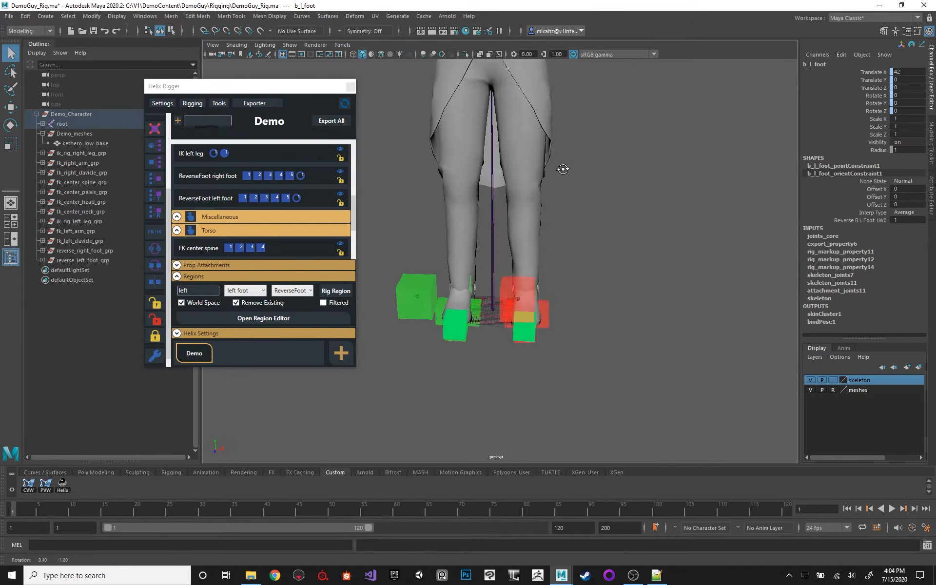
pyautogui.keyDown('alt'); pyautogui.moveTo(562, 170); pyautogui.dragTo(545, 303); pyautogui.keyUp('alt')
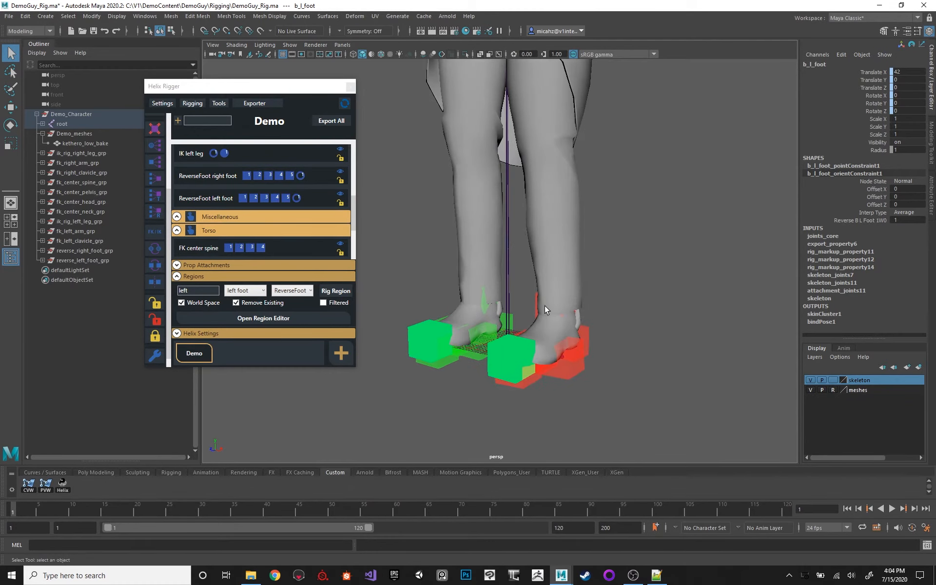
pyautogui.keyDown('alt'); pyautogui.moveTo(544, 303); pyautogui.dragTo(522, 214, button='middle'); pyautogui.keyUp('alt')
pyautogui.keyDown('alt'); pyautogui.moveTo(522, 215); pyautogui.dragTo(571, 173, button='right'); pyautogui.keyUp('alt')
pyautogui.keyDown('alt'); pyautogui.moveTo(571, 173); pyautogui.dragTo(574, 193, button='middle'); pyautogui.keyUp('alt')
pyautogui.click(202, 276)
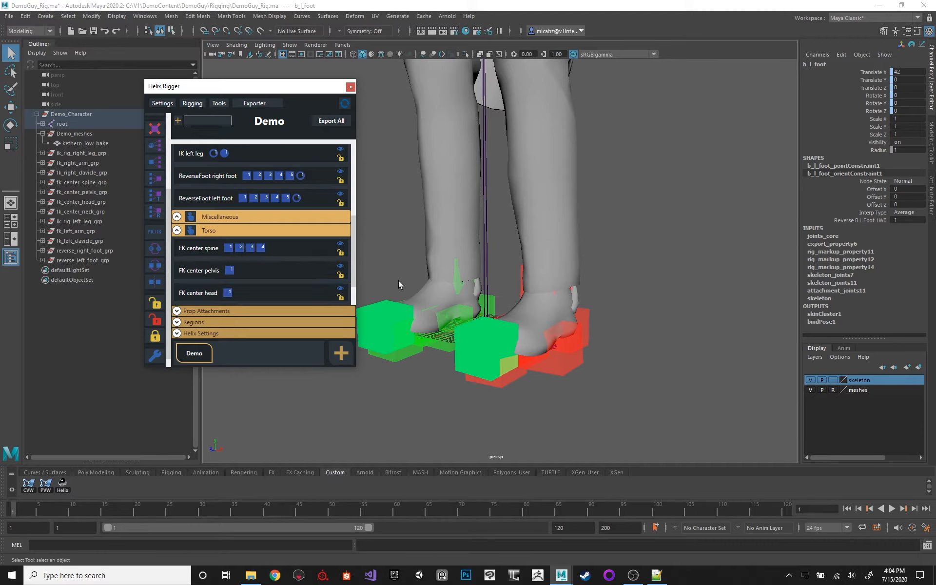
# Display the feet in wireframe and select the left reverse foot's heel and outstep controls.
pyautogui.click(518, 277)
pyautogui.keyDown('alt'); pyautogui.moveTo(579, 232); pyautogui.dragTo(586, 189); pyautogui.keyUp('alt')
pyautogui.press('f')
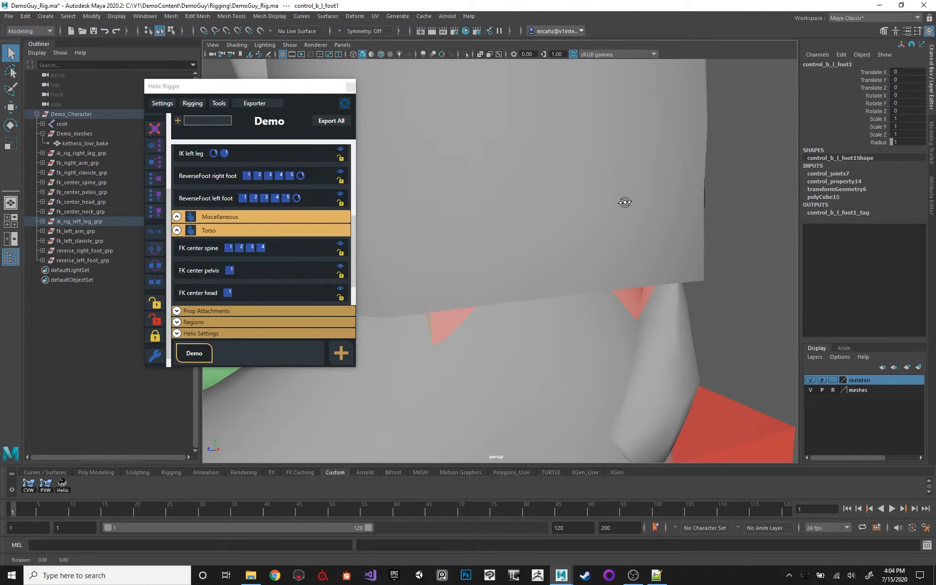
pyautogui.press('4')
pyautogui.scroll(-10, 600, 201)
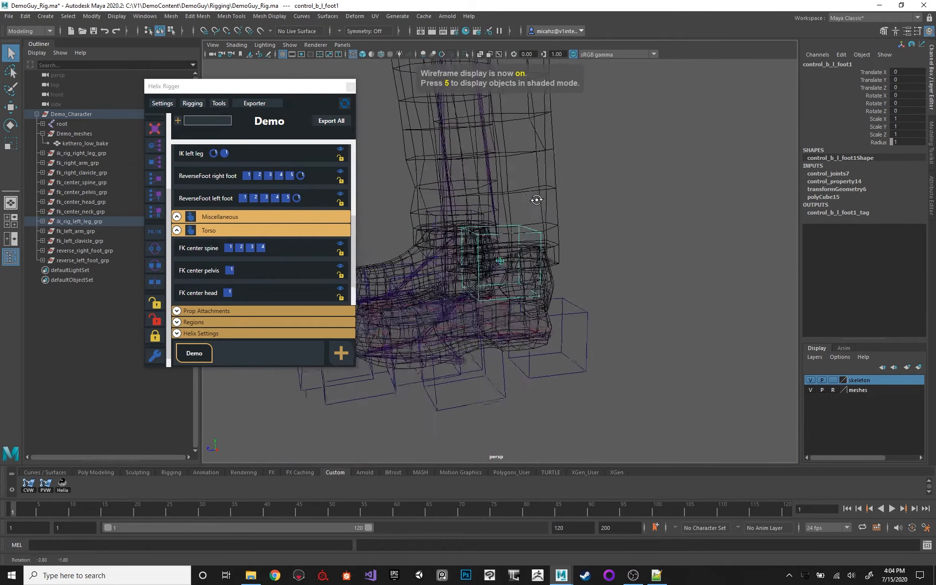
pyautogui.keyDown('alt'); pyautogui.moveTo(569, 215); pyautogui.dragTo(590, 329); pyautogui.keyUp('alt')
pyautogui.click(581, 397)
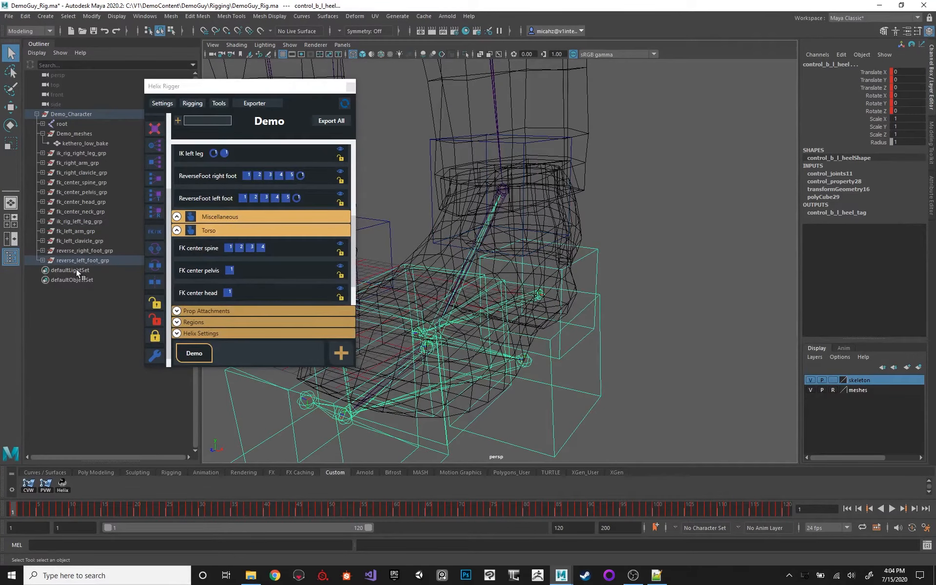
# Expand the full reverse_left_foot_grp hierarchy in the Outliner down to its lowest controls.
pyautogui.moveTo(288, 91); pyautogui.dragTo(302, 86)
pyautogui.keyDown('alt'); pyautogui.moveTo(559, 189); pyautogui.dragTo(461, 188, button='right'); pyautogui.keyUp('alt')
pyautogui.keyDown('alt'); pyautogui.moveTo(541, 161); pyautogui.dragTo(579, 214, button='middle'); pyautogui.keyUp('alt')
pyautogui.keyDown('shift'); pyautogui.click(43, 261); pyautogui.keyUp('shift')
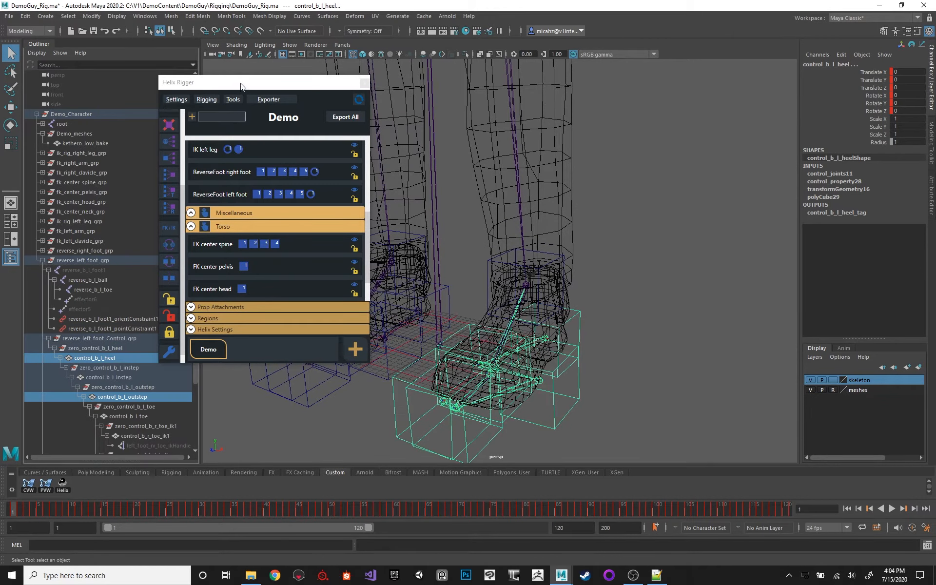
pyautogui.click(212, 100)
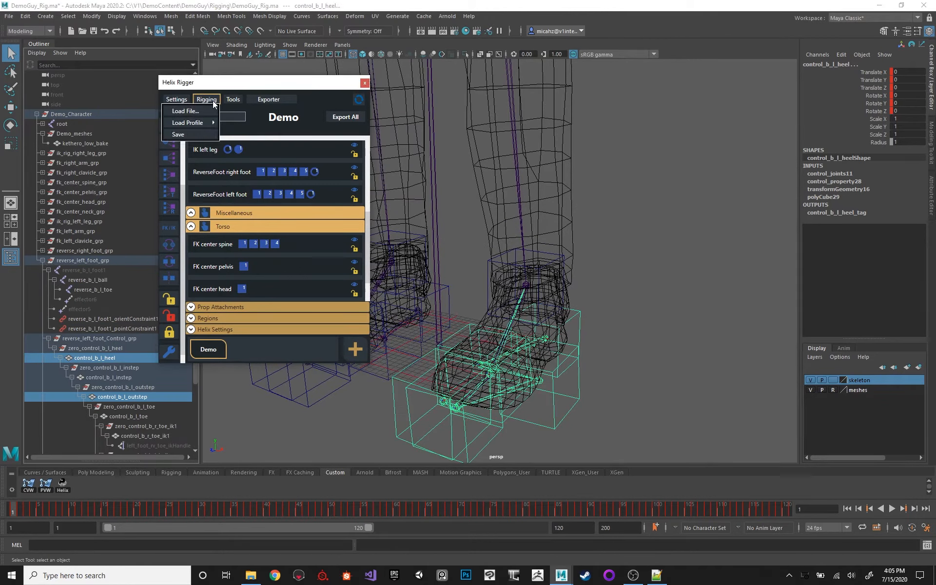
pyautogui.click(219, 87)
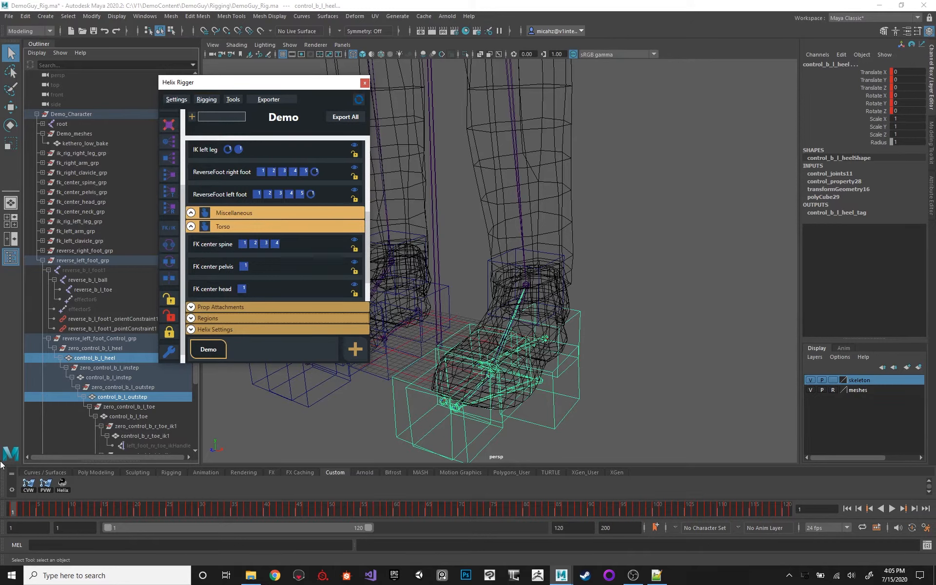
pyautogui.scroll(-3, 103, 289)
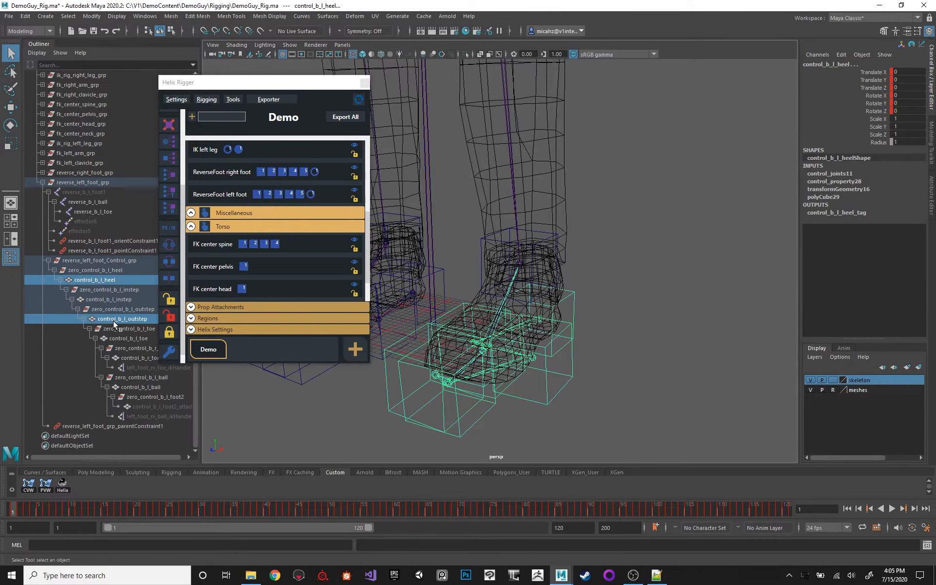
# Move the Helix Rigger window aside, widen the Outliner, and select control_b_l_foot2_attach under the left ball control.
pyautogui.moveTo(236, 88); pyautogui.dragTo(249, 73)
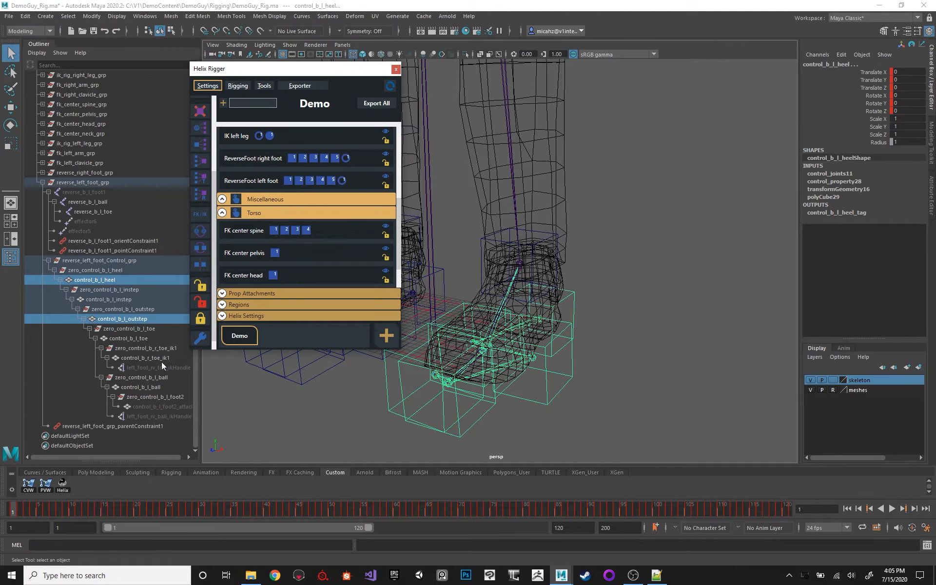
pyautogui.moveTo(200, 408); pyautogui.dragTo(226, 408)
pyautogui.click(180, 407)
pyautogui.keyDown('alt'); pyautogui.moveTo(285, 394); pyautogui.dragTo(293, 382); pyautogui.keyUp('alt')
pyautogui.click(146, 368)
pyautogui.click(157, 398)
pyautogui.click(148, 408)
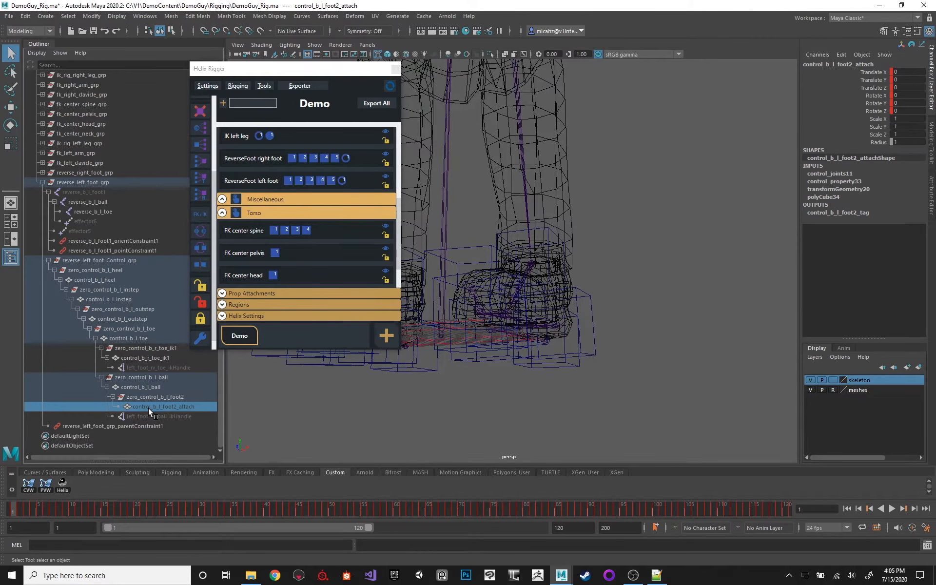
# Activate the Move tool and examine the position of control_b_l_foot2_attach at the left ankle from several angles.
pyautogui.press('w')
pyautogui.keyDown('alt'); pyautogui.moveTo(524, 214); pyautogui.dragTo(438, 237); pyautogui.keyUp('alt')
pyautogui.keyDown('alt'); pyautogui.moveTo(480, 296); pyautogui.dragTo(580, 328); pyautogui.keyUp('alt')
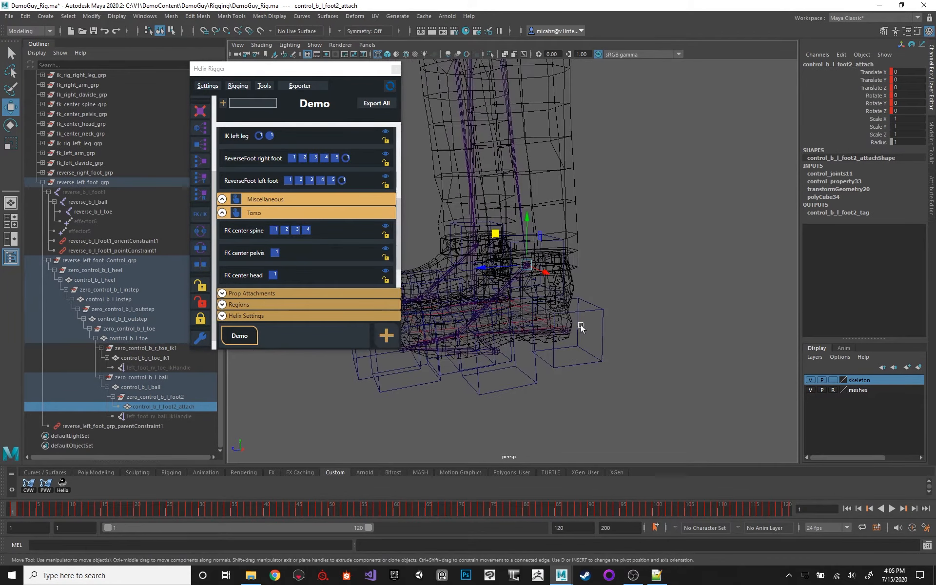
pyautogui.keyDown('alt'); pyautogui.moveTo(485, 320); pyautogui.dragTo(553, 280, button='middle'); pyautogui.keyUp('alt')
pyautogui.keyDown('alt'); pyautogui.moveTo(553, 281); pyautogui.dragTo(593, 326, button='right'); pyautogui.keyUp('alt')
pyautogui.keyDown('alt'); pyautogui.moveTo(594, 326); pyautogui.dragTo(607, 344); pyautogui.keyUp('alt')
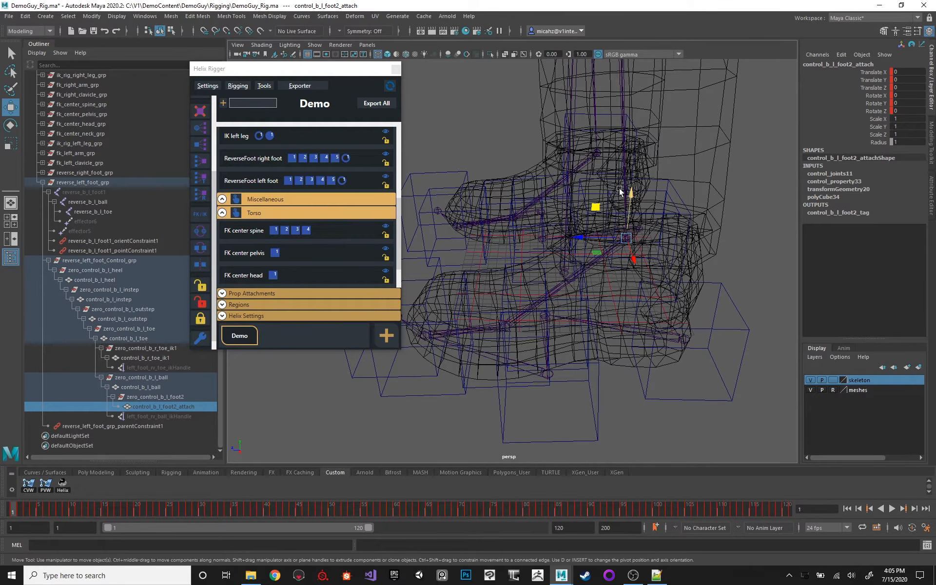
pyautogui.keyDown('alt'); pyautogui.moveTo(627, 189); pyautogui.dragTo(563, 187); pyautogui.keyUp('alt')
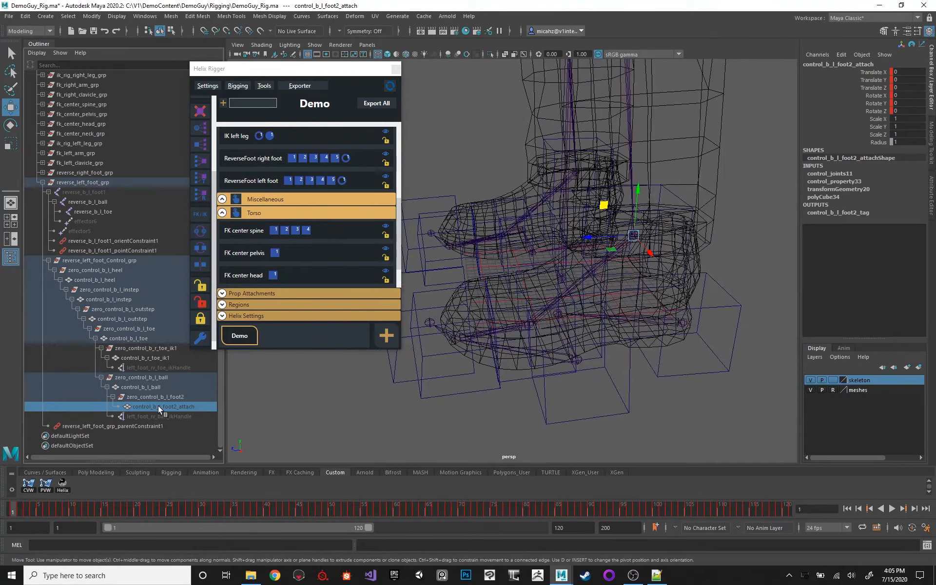
# Add control_b_l_foot1 to the selected control_b_l_foot2_attach in shaded display and create a Multiple Overdriver with the attach control as the space.
pyautogui.keyDown('alt'); pyautogui.moveTo(541, 238); pyautogui.dragTo(565, 220); pyautogui.keyUp('alt')
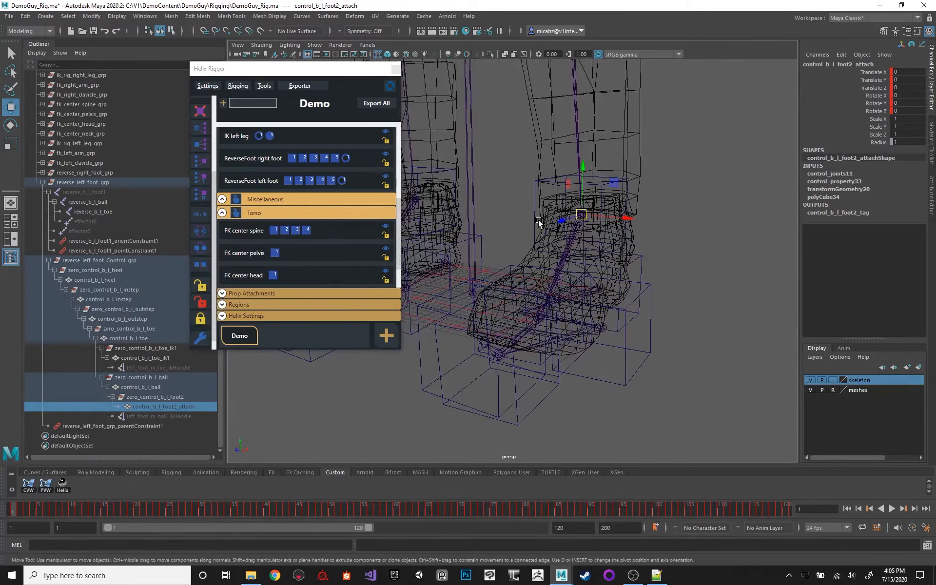
pyautogui.press('6')
pyautogui.press('5')
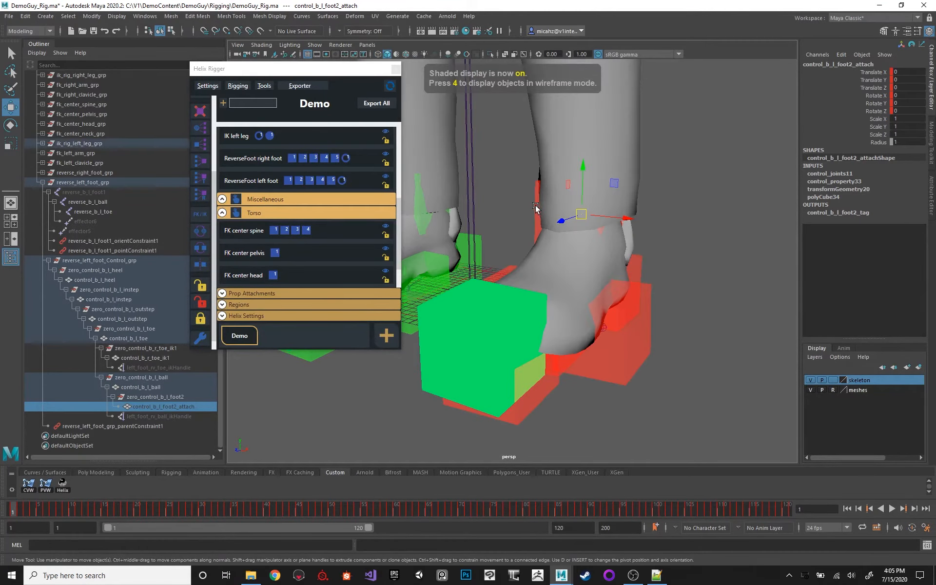
pyautogui.keyDown('shift'); pyautogui.click(535, 206); pyautogui.keyUp('shift')
pyautogui.keyDown('alt'); pyautogui.moveTo(528, 181); pyautogui.dragTo(550, 188); pyautogui.keyUp('alt')
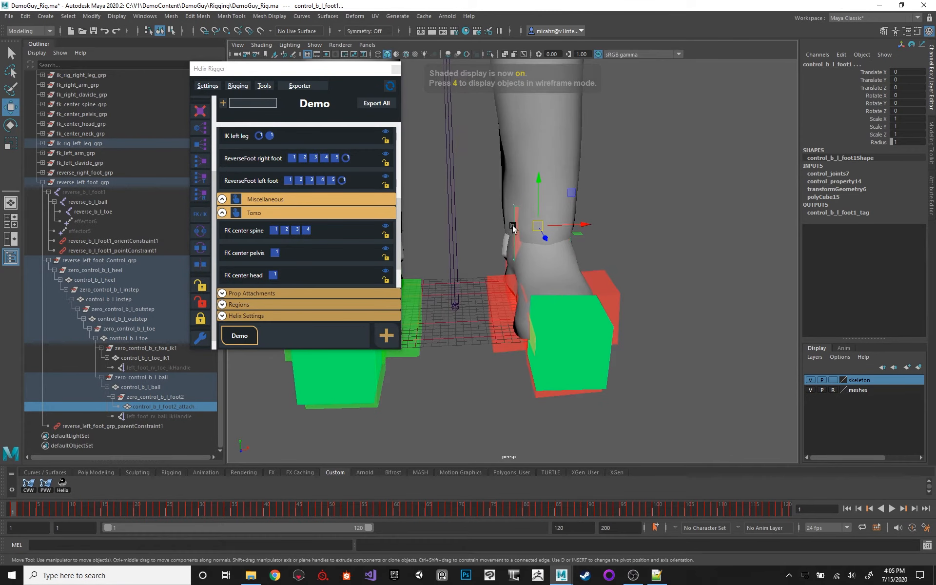
pyautogui.scroll(3, 205, 203)
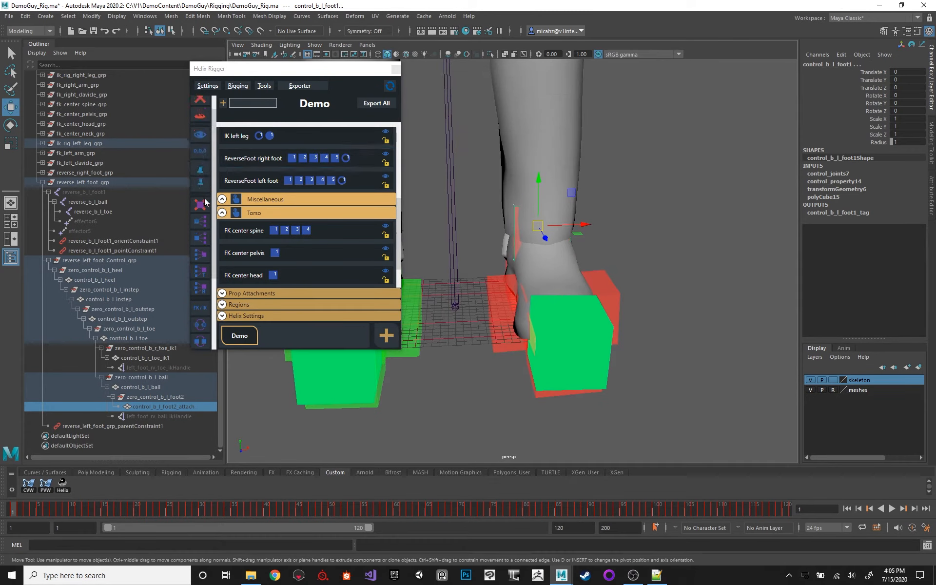
pyautogui.click(204, 238)
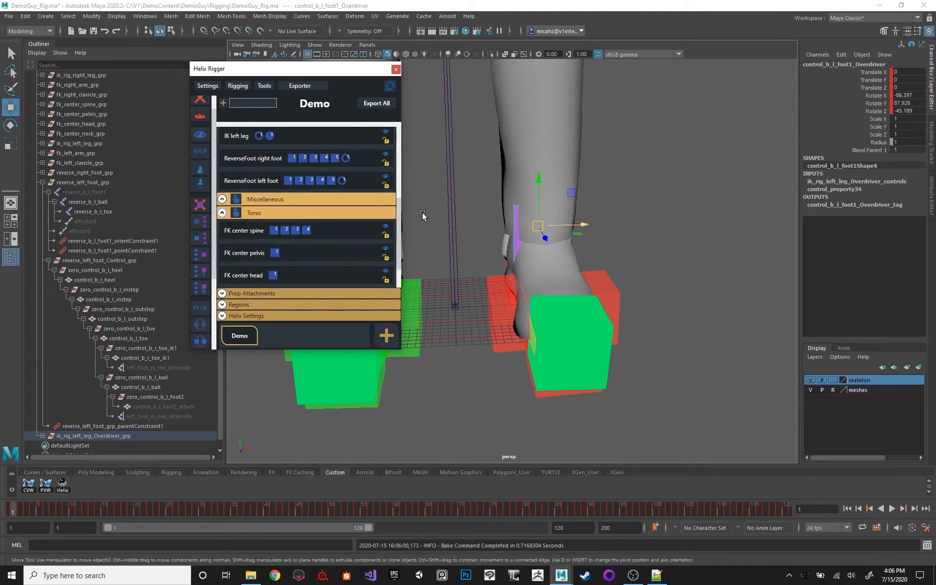
# Compare control_b_l_foot2_attach with control_b_l_foot1_Overdriver by selecting each and viewing the left ankle from several angles.
pyautogui.moveTo(541, 209)
pyautogui.keyDown('alt'); pyautogui.mouseDown()
pyautogui.moveTo(561, 207)
pyautogui.moveTo(548, 209)
pyautogui.mouseUp(); pyautogui.keyUp('alt')
pyautogui.keyDown('alt'); pyautogui.moveTo(650, 200); pyautogui.dragTo(522, 297); pyautogui.keyUp('alt')
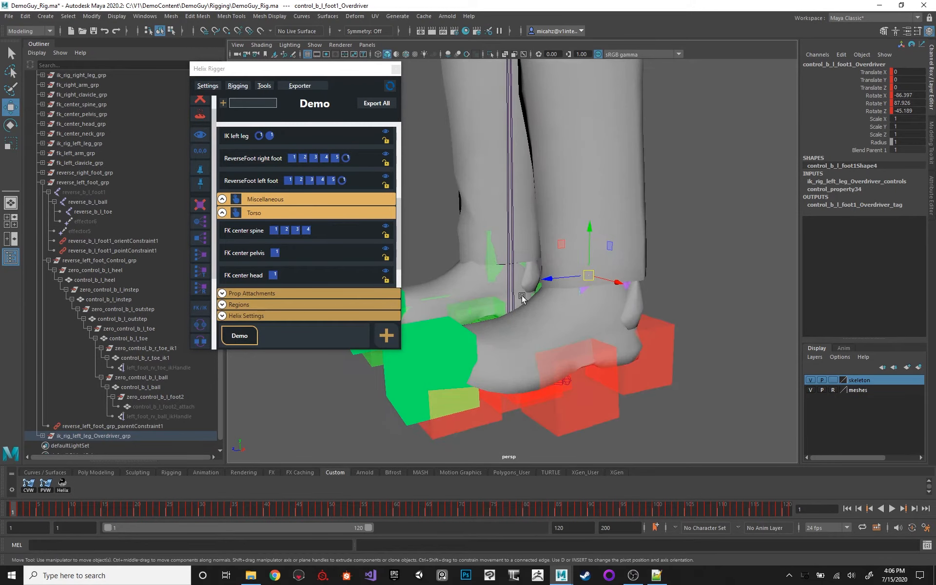
pyautogui.click(168, 406)
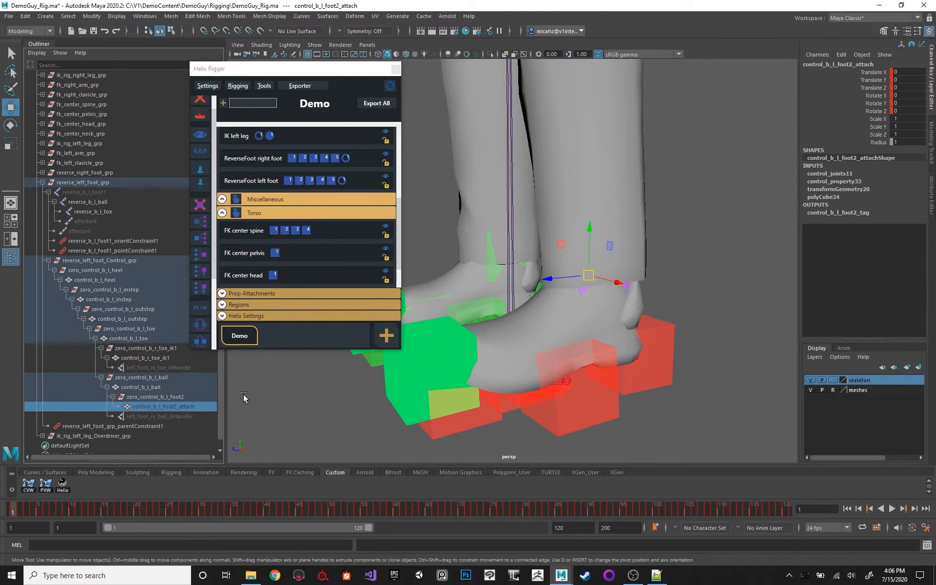
pyautogui.keyDown('alt'); pyautogui.moveTo(243, 397); pyautogui.dragTo(629, 214); pyautogui.keyUp('alt')
pyautogui.press('q')
pyautogui.click(560, 258)
pyautogui.press('w')
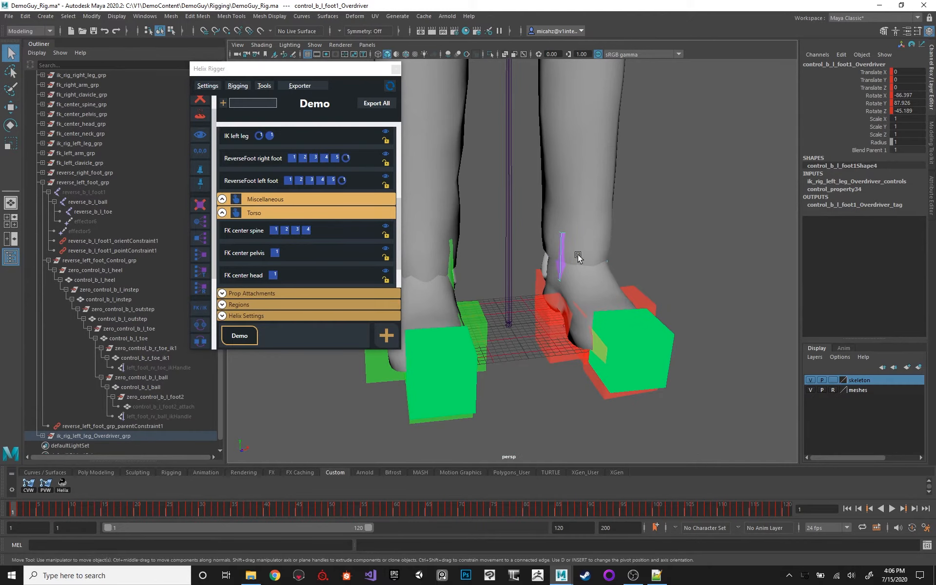
# Try moving control_b_r_foot1 at the right ankle and undo the move.
pyautogui.keyDown('alt'); pyautogui.moveTo(577, 256); pyautogui.dragTo(503, 245); pyautogui.keyUp('alt')
pyautogui.click(486, 267)
pyautogui.keyDown('alt'); pyautogui.moveTo(460, 194); pyautogui.dragTo(505, 271, button='right'); pyautogui.keyUp('alt')
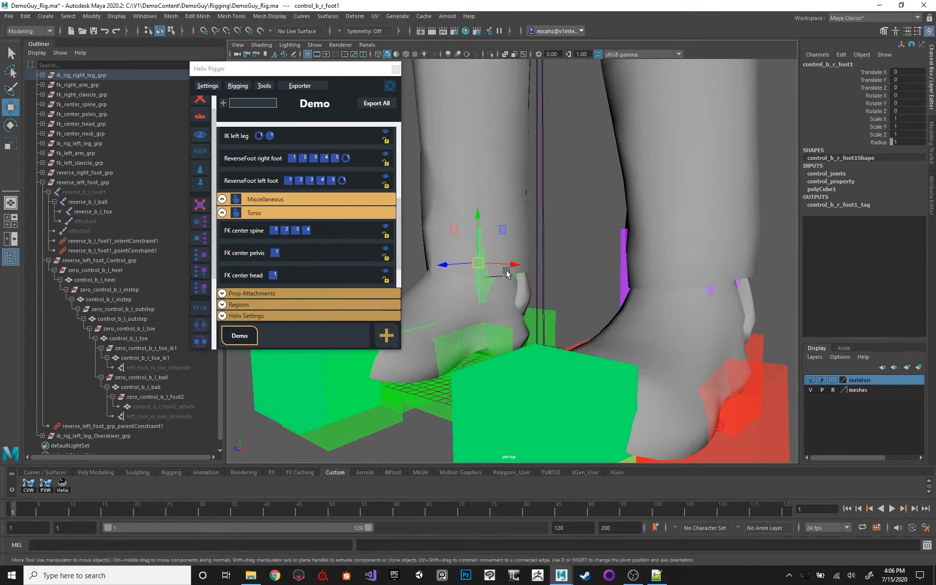
pyautogui.moveTo(480, 262); pyautogui.dragTo(482, 235)
pyautogui.hotkey('ctrl', 'z')
pyautogui.keyDown('alt'); pyautogui.moveTo(482, 243); pyautogui.dragTo(540, 310, button='right'); pyautogui.keyUp('alt')
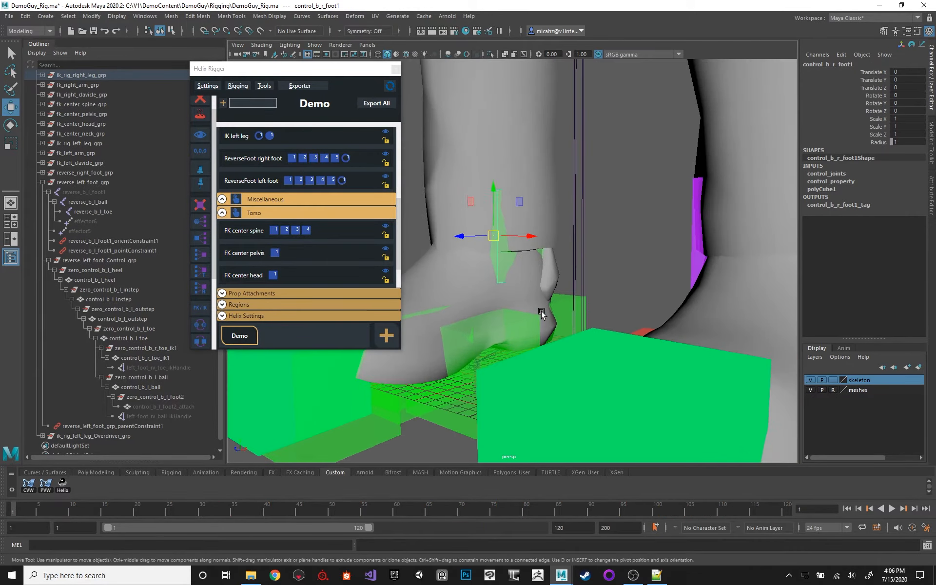
# Reveal the right heel control in the Outliner, expand its full hierarchy, and select control_b_r_foot2_attach.
pyautogui.press('q')
pyautogui.click(554, 295)
pyautogui.press('f')
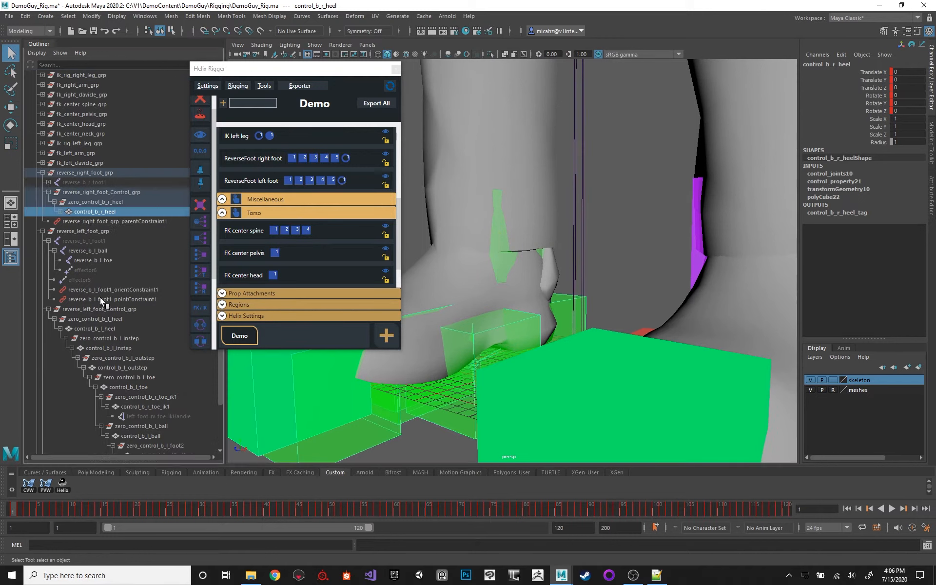
pyautogui.keyDown('shift'); pyautogui.click(58, 212); pyautogui.keyUp('shift')
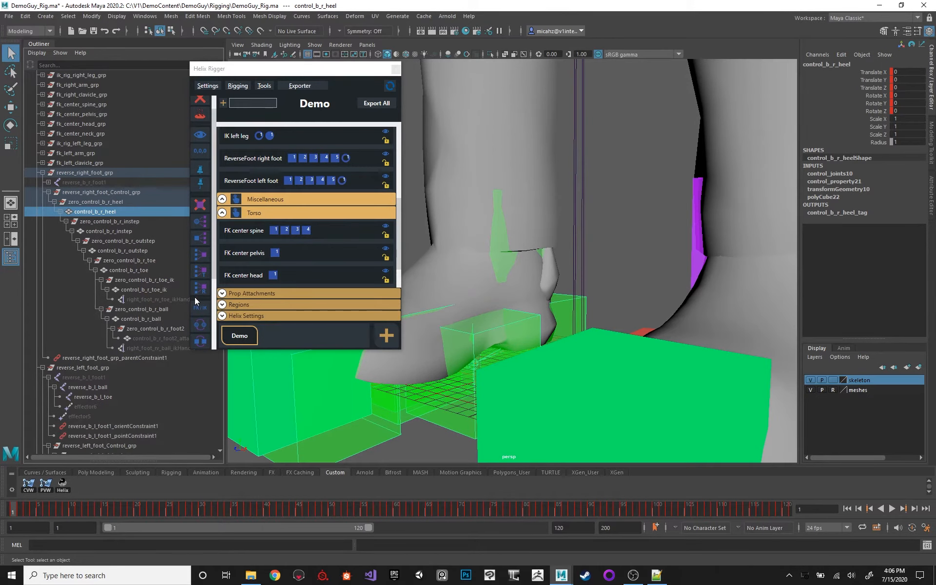
pyautogui.click(170, 338)
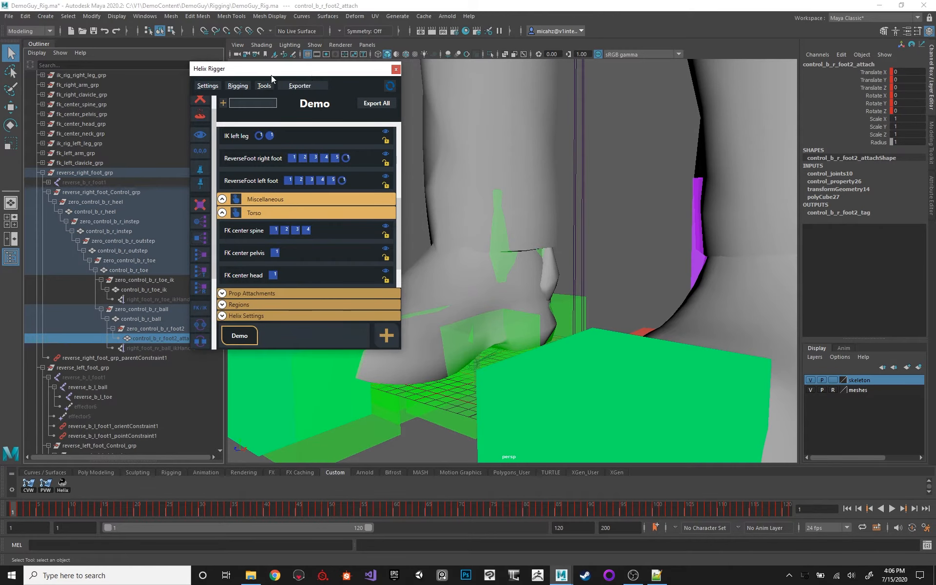
# Add control_b_r_foot1 to the selected control_b_r_foot2_attach and create a Multiple Overdriver with the attach control as the space.
pyautogui.moveTo(271, 73); pyautogui.dragTo(299, 70)
pyautogui.moveTo(495, 218)
pyautogui.keyDown('alt'); pyautogui.mouseDown()
pyautogui.moveTo(518, 218)
pyautogui.moveTo(504, 234)
pyautogui.mouseUp(); pyautogui.keyUp('alt')
pyautogui.click(503, 229)
pyautogui.keyDown('alt'); pyautogui.moveTo(514, 205); pyautogui.dragTo(495, 191, button='right'); pyautogui.keyUp('alt')
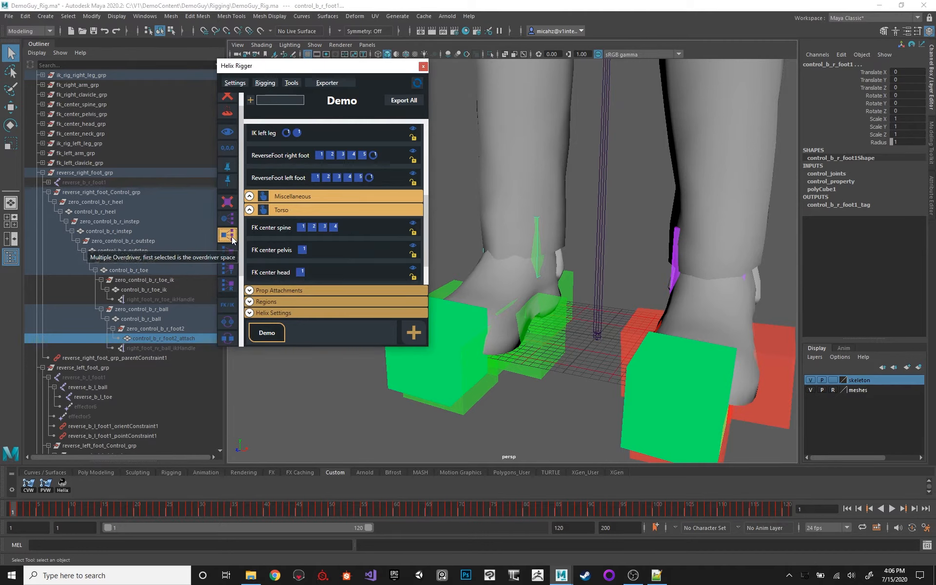
pyautogui.click(232, 238)
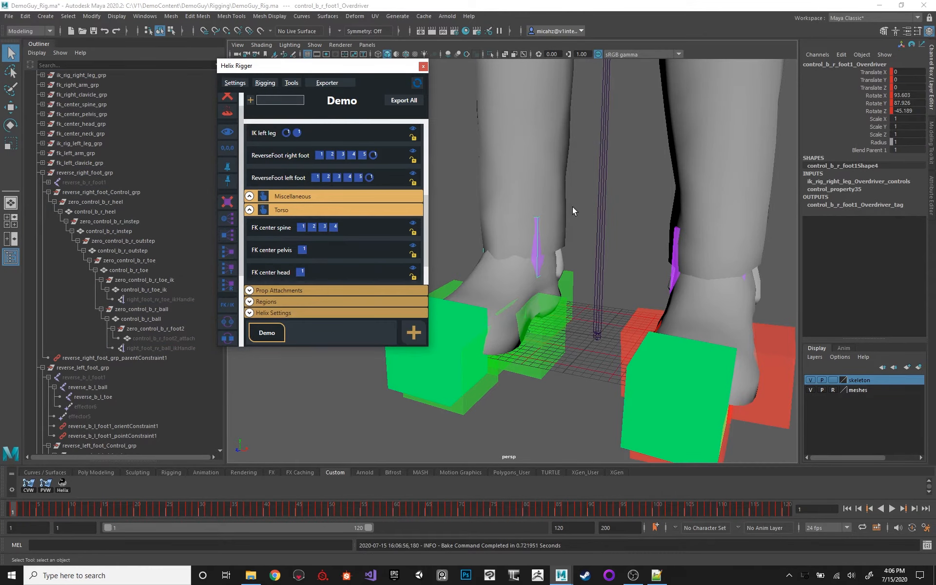
# Test the left toe roll by rotating control_b_l_toe about -21.4 degrees in Z, and undo the rotation.
pyautogui.keyDown('alt'); pyautogui.moveTo(572, 207); pyautogui.dragTo(505, 251); pyautogui.keyUp('alt')
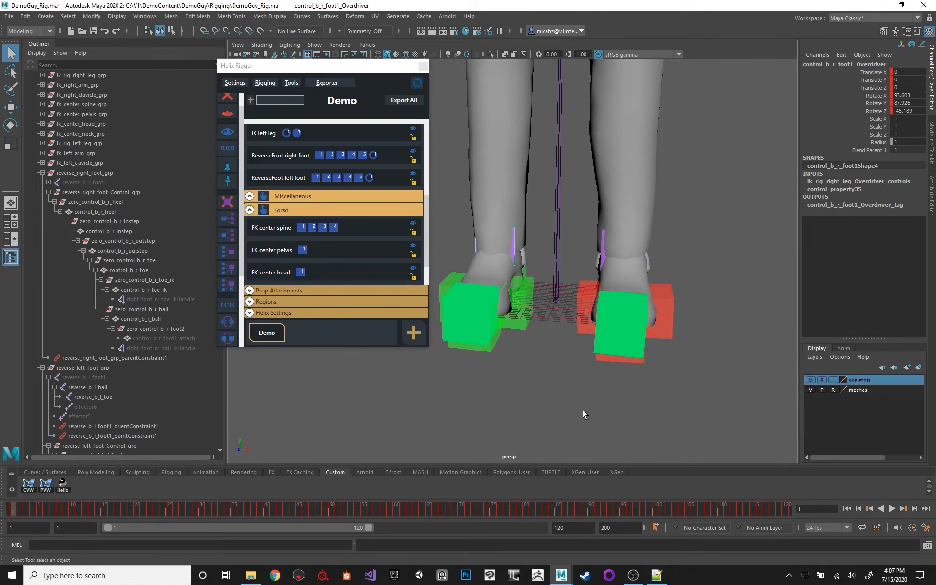
pyautogui.click(630, 278)
pyautogui.keyDown('alt'); pyautogui.moveTo(630, 279); pyautogui.dragTo(528, 353); pyautogui.keyUp('alt')
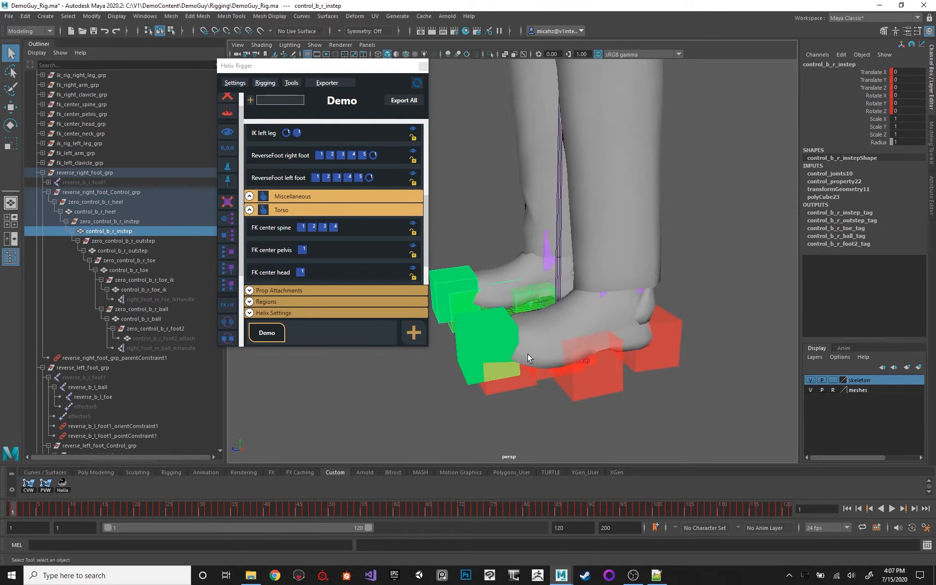
pyautogui.click(522, 383)
pyautogui.press('e')
pyautogui.moveTo(517, 316); pyautogui.dragTo(492, 309)
pyautogui.hotkey('ctrl', 'z')
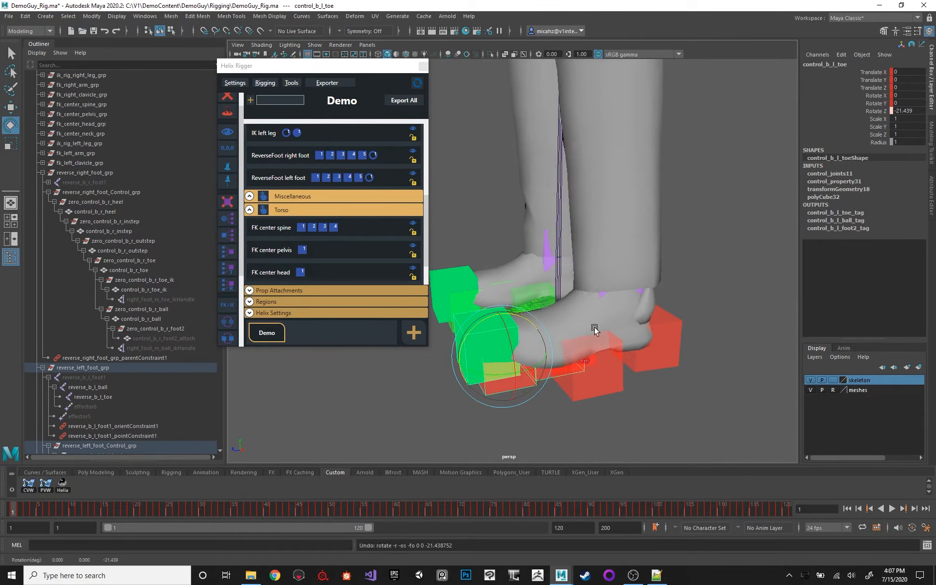
# Test the left ball roll by rotating control_b_l_ball, and undo the rotation.
pyautogui.keyDown('alt'); pyautogui.moveTo(595, 329); pyautogui.dragTo(577, 285, button='middle'); pyautogui.keyUp('alt')
pyautogui.scroll(1, 577, 285)
pyautogui.scroll(1, 577, 287)
pyautogui.click(545, 306)
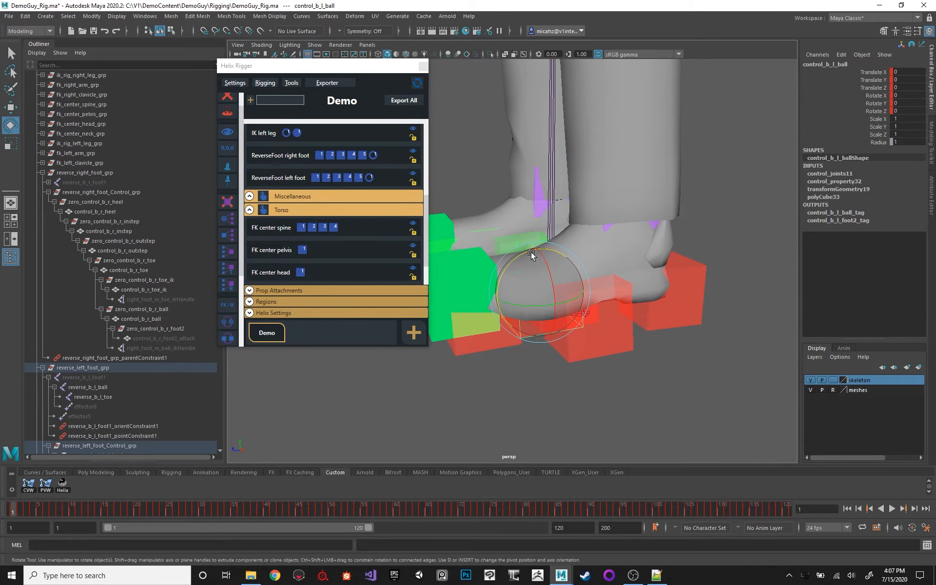
pyautogui.moveTo(530, 252); pyautogui.dragTo(470, 278)
pyautogui.hotkey('ctrl', 'z')
# Test the left leg by moving control_b_l_heel about 35 in Y and 17 in Z, and undo the move.
pyautogui.keyDown('alt'); pyautogui.moveTo(646, 198); pyautogui.dragTo(647, 249, button='middle'); pyautogui.keyUp('alt')
pyautogui.scroll(-4, 647, 254)
pyautogui.click(642, 329)
pyautogui.click(634, 316)
pyautogui.press('w')
pyautogui.keyDown('alt'); pyautogui.moveTo(592, 229); pyautogui.dragTo(636, 257, button='middle'); pyautogui.keyUp('alt')
pyautogui.scroll(-4, 637, 257)
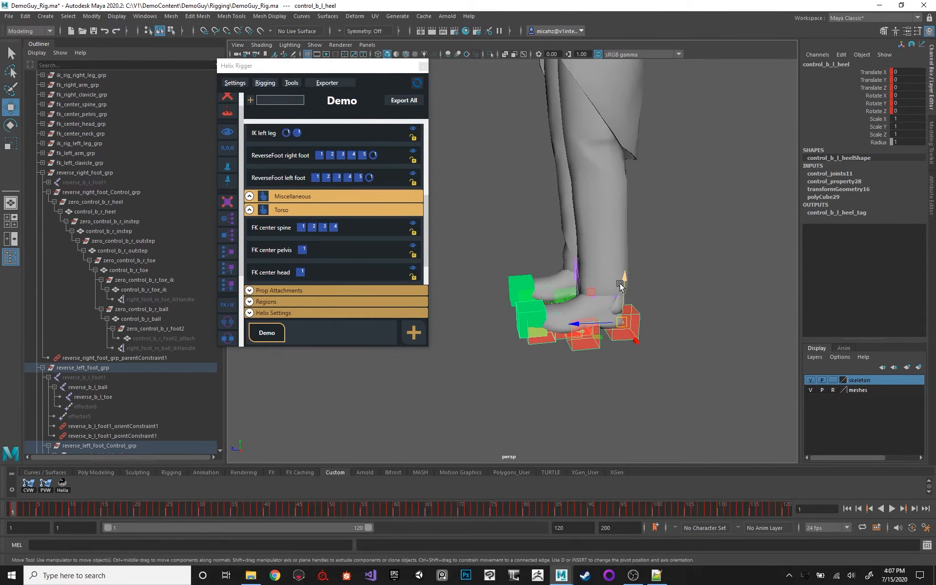
pyautogui.moveTo(619, 282); pyautogui.dragTo(651, 220)
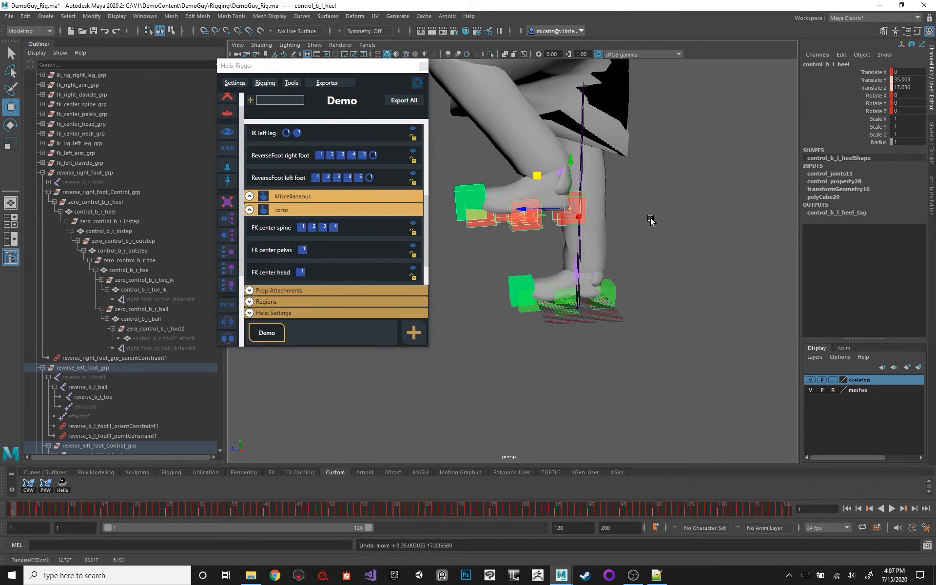
pyautogui.hotkey('ctrl', 'z')
# Select control_b_l_shoulder2 in wireframe display, rotate it about -1.1 degrees in Z, and restore shaded display.
pyautogui.keyDown('alt'); pyautogui.moveTo(575, 200); pyautogui.dragTo(571, 273, button='middle'); pyautogui.keyUp('alt')
pyautogui.scroll(-4, 568, 234)
pyautogui.keyDown('alt'); pyautogui.moveTo(568, 234); pyautogui.dragTo(616, 230); pyautogui.keyUp('alt')
pyautogui.press('4')
pyautogui.press('q')
pyautogui.click(594, 160)
pyautogui.click(586, 149)
pyautogui.press('e')
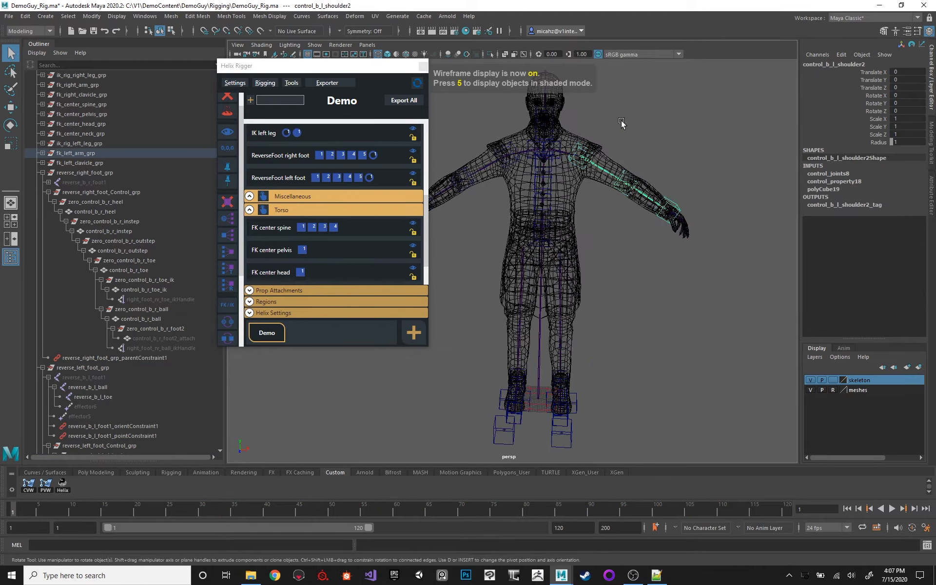
pyautogui.keyDown('alt'); pyautogui.moveTo(622, 122); pyautogui.dragTo(630, 154, button='middle'); pyautogui.keyUp('alt')
pyautogui.press('6')
pyautogui.moveTo(633, 183)
pyautogui.mouseDown()
pyautogui.moveTo(734, 204)
pyautogui.moveTo(756, 166)
pyautogui.mouseUp()
pyautogui.press('5')
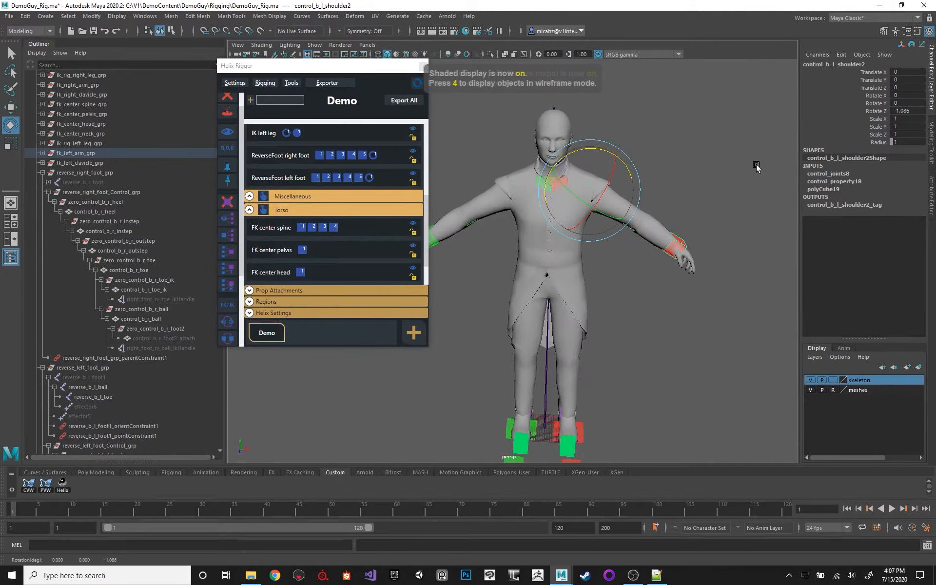
# Save the rigging file over the existing demo JSON in the DemoGuy Rigging folder and close the Helix Rigger window.
pyautogui.scroll(-3, 522, 174)
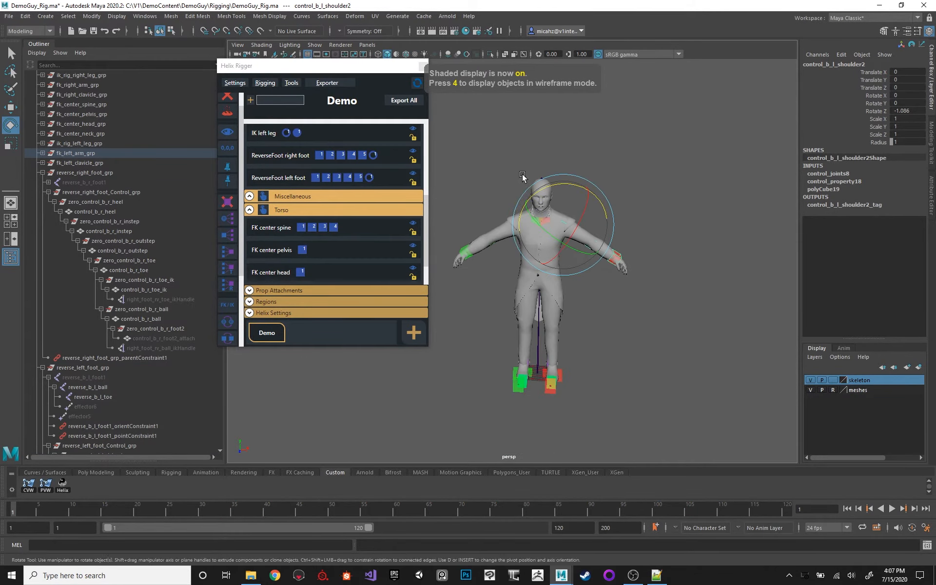
pyautogui.press('q')
pyautogui.keyDown('alt'); pyautogui.moveTo(548, 175); pyautogui.dragTo(624, 258, button='right'); pyautogui.keyUp('alt')
pyautogui.press('w')
pyautogui.keyDown('alt'); pyautogui.moveTo(627, 260); pyautogui.dragTo(551, 249); pyautogui.keyUp('alt')
pyautogui.click(274, 86)
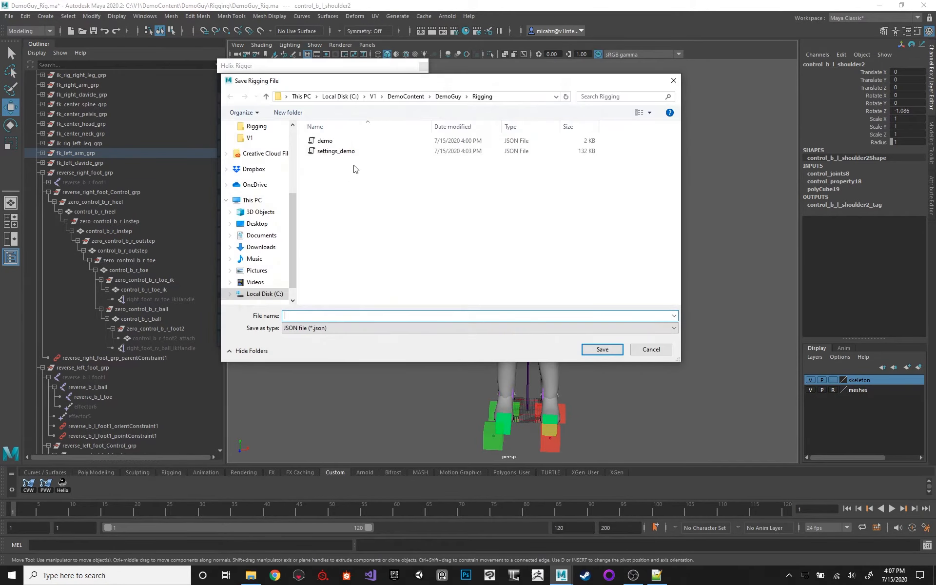
pyautogui.doubleClick(323, 141)
pyautogui.click(491, 288)
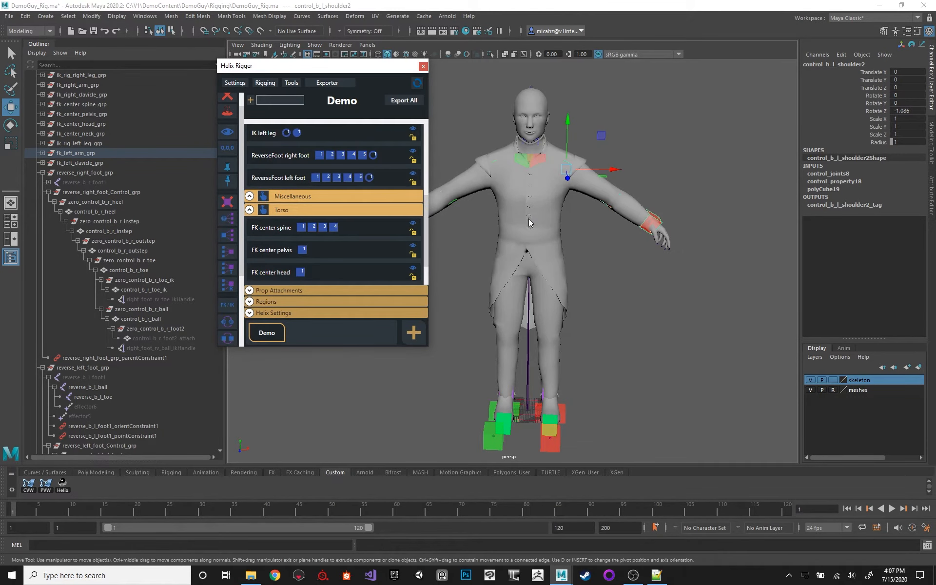
pyautogui.moveTo(276, 66); pyautogui.dragTo(256, 68)
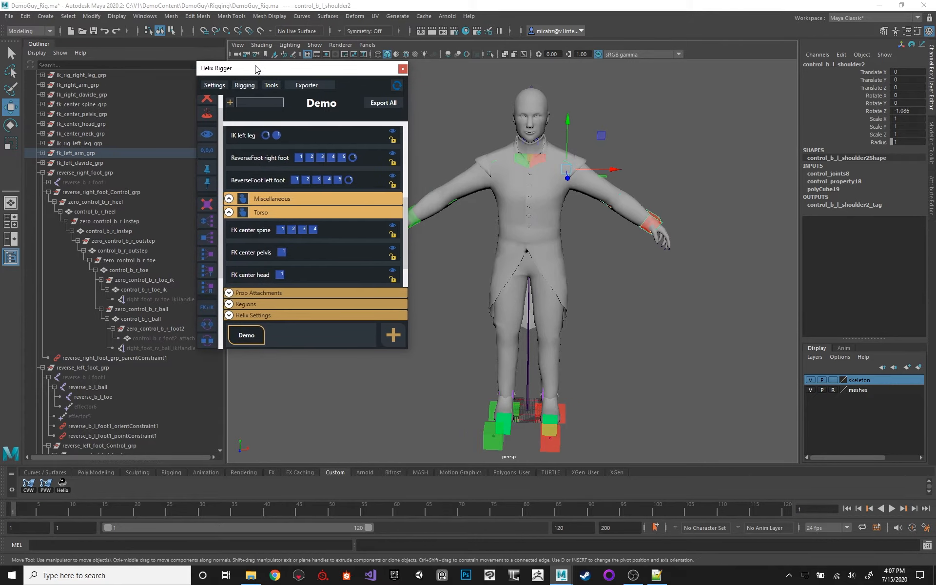
pyautogui.click(402, 70)
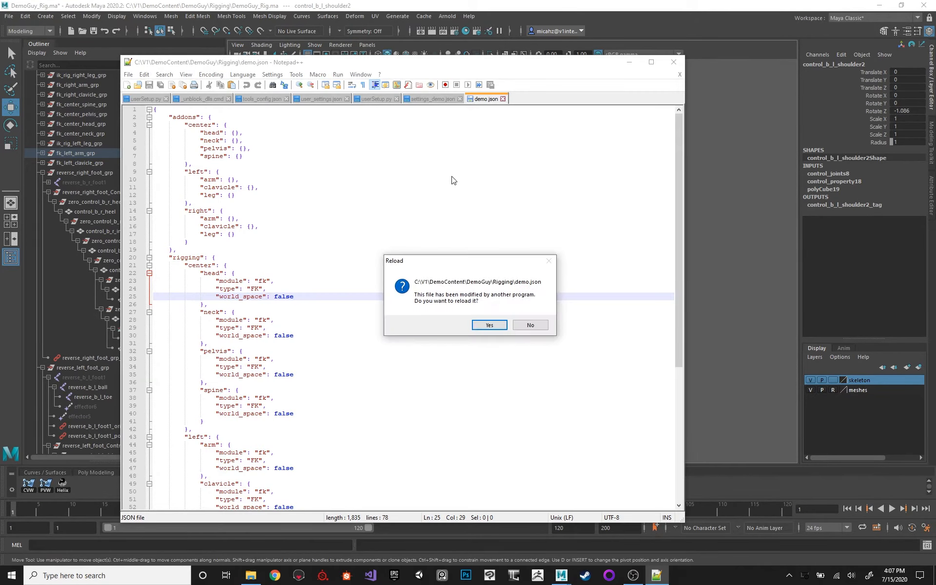
# Switch to Notepad++, reload the modified demo.json, and close the settings_demo.json and demo.json files along with the editor.
pyautogui.click(503, 330)
pyautogui.click(473, 327)
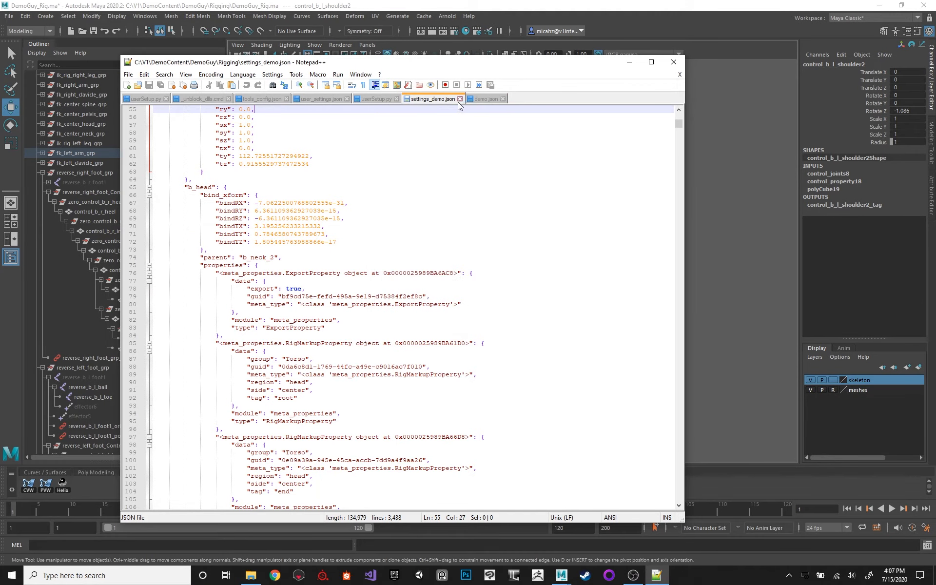
pyautogui.click(460, 99)
pyautogui.click(443, 99)
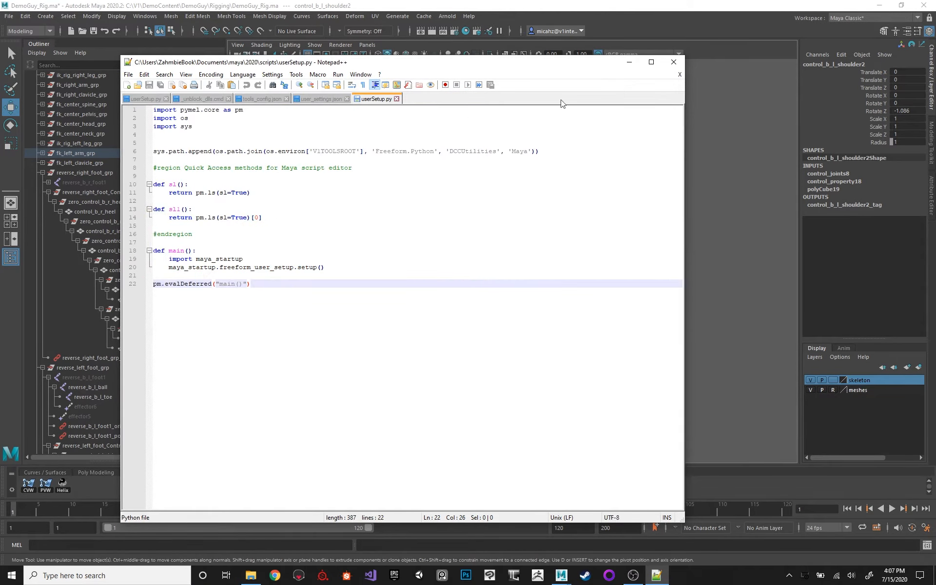
pyautogui.click(673, 63)
# Switch the character to wireframe display, select control_b_l_forearm, and examine it up close at the left elbow.
pyautogui.keyDown('alt'); pyautogui.moveTo(647, 145); pyautogui.dragTo(645, 136); pyautogui.keyUp('alt')
pyautogui.scroll(2, 645, 136)
pyautogui.keyDown('alt'); pyautogui.moveTo(641, 75); pyautogui.dragTo(616, 113, button='middle'); pyautogui.keyUp('alt')
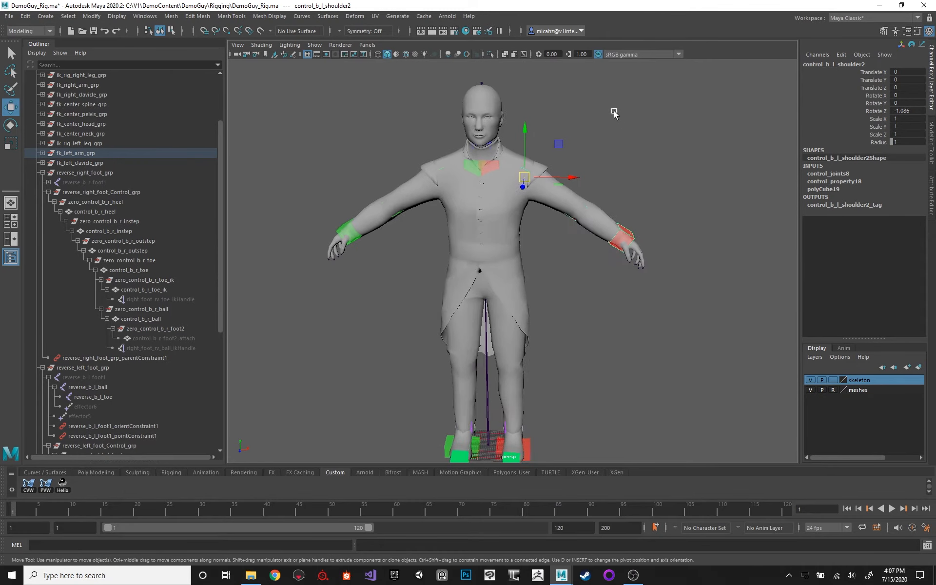
pyautogui.scroll(3, 619, 165)
pyautogui.keyDown('alt'); pyautogui.moveTo(620, 173); pyautogui.dragTo(586, 179); pyautogui.keyUp('alt')
pyautogui.press('4')
pyautogui.keyDown('alt'); pyautogui.moveTo(512, 211); pyautogui.dragTo(579, 195); pyautogui.keyUp('alt')
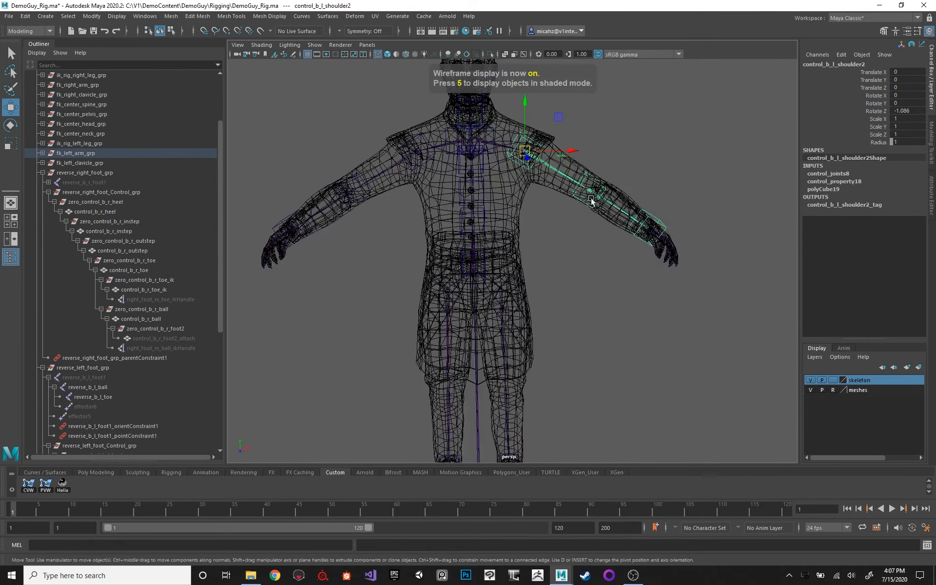
pyautogui.click(589, 197)
pyautogui.keyDown('alt'); pyautogui.moveTo(542, 214); pyautogui.dragTo(531, 192, button='middle'); pyautogui.keyUp('alt')
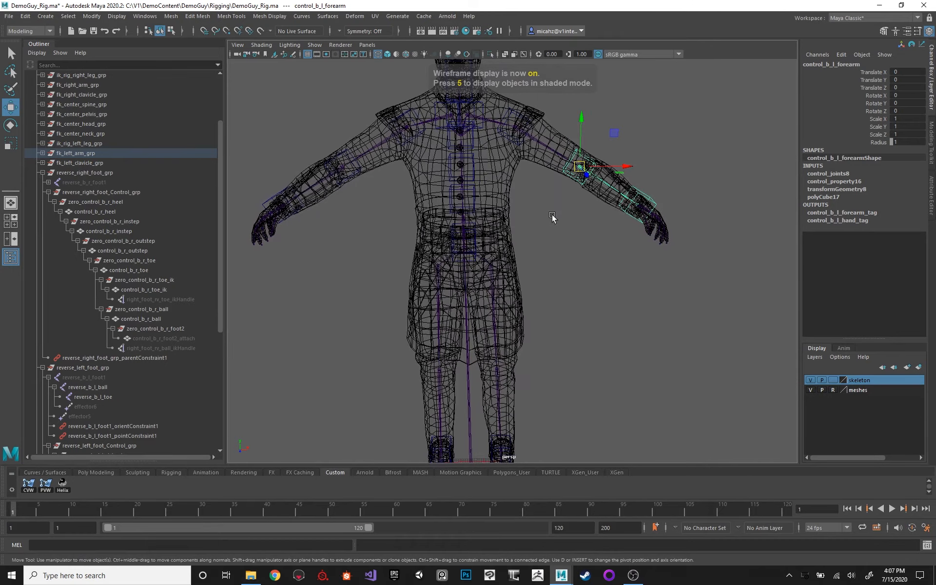
pyautogui.press('f')
pyautogui.keyDown('alt'); pyautogui.moveTo(552, 214); pyautogui.dragTo(496, 229); pyautogui.keyUp('alt')
pyautogui.scroll(-10, 496, 229)
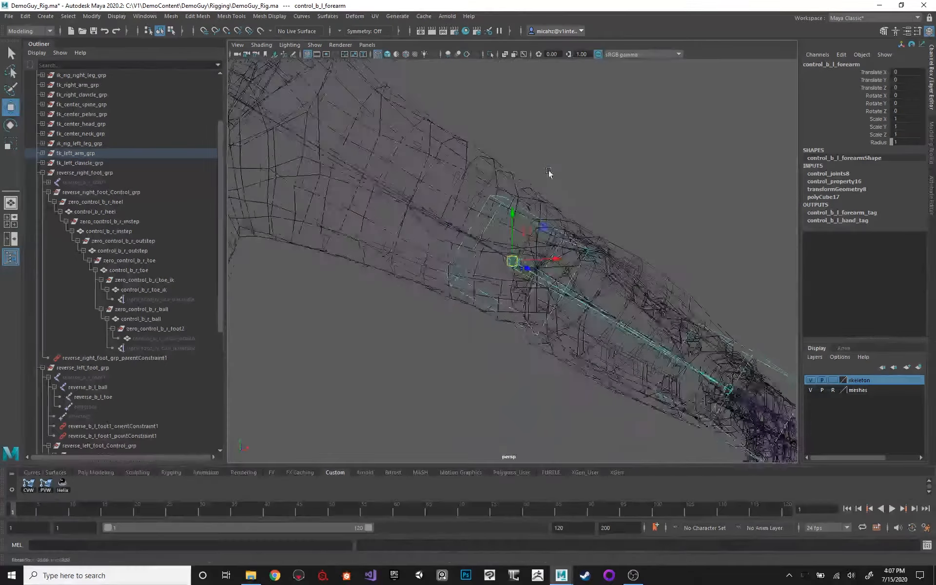
# Select control_b_l_hand and examine it at the left wrist.
pyautogui.keyDown('alt'); pyautogui.moveTo(425, 203); pyautogui.dragTo(468, 239); pyautogui.keyUp('alt')
pyautogui.keyDown('alt'); pyautogui.moveTo(469, 238); pyautogui.dragTo(445, 187, button='middle'); pyautogui.keyUp('alt')
pyautogui.keyDown('alt'); pyautogui.moveTo(464, 206); pyautogui.dragTo(550, 237); pyautogui.keyUp('alt')
pyautogui.click(542, 242)
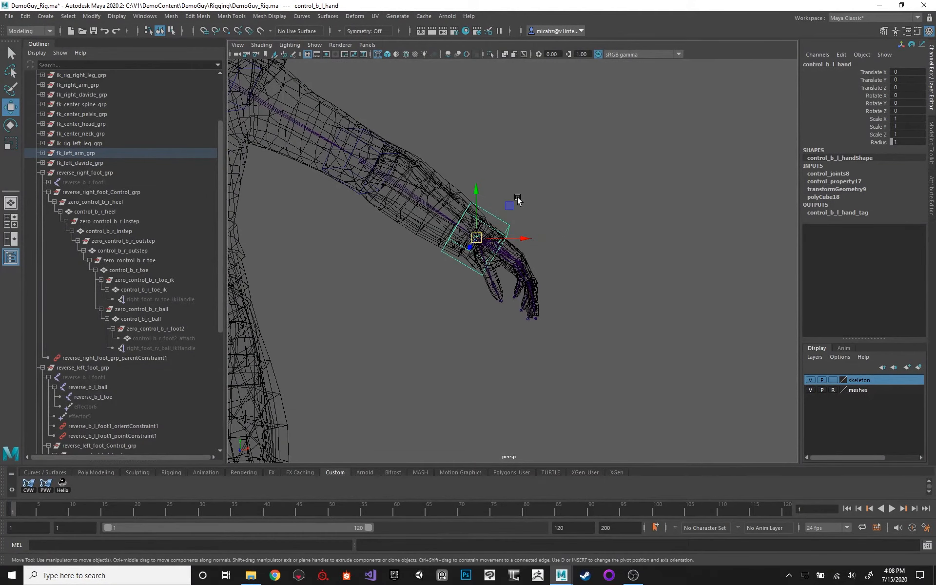
# Select all vertices of the control_b_l_hand box and move them from the wrist out over the left hand.
pyautogui.moveTo(556, 185); pyautogui.dragTo(449, 286)
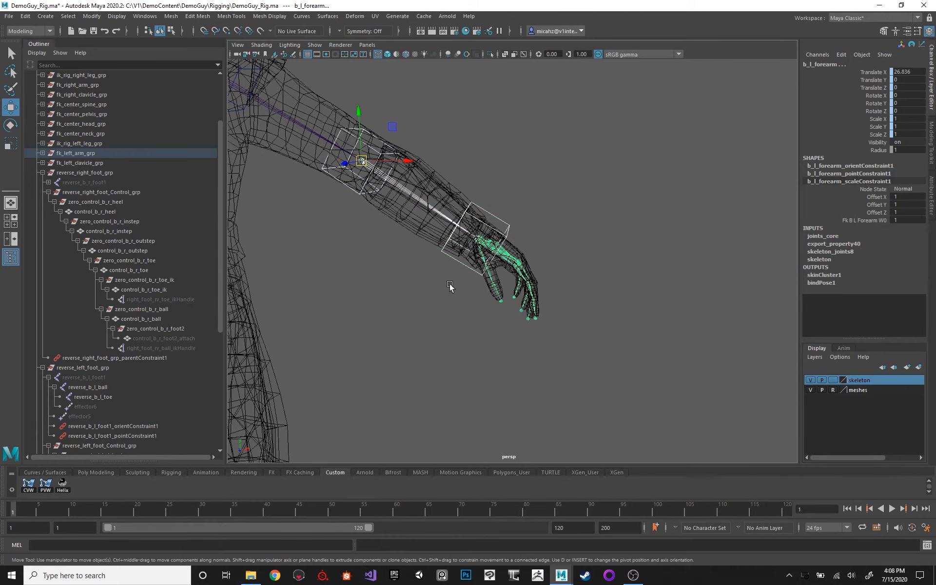
pyautogui.press('F9')
pyautogui.moveTo(570, 160); pyautogui.dragTo(373, 315)
pyautogui.moveTo(423, 174); pyautogui.dragTo(556, 310)
pyautogui.moveTo(547, 246)
pyautogui.keyDown('alt'); pyautogui.mouseDown()
pyautogui.moveTo(521, 208)
pyautogui.moveTo(563, 246)
pyautogui.moveTo(518, 232)
pyautogui.moveTo(547, 212)
pyautogui.mouseUp(); pyautogui.keyUp('alt')
pyautogui.press('e')
pyautogui.press('w')
pyautogui.press('6')
pyautogui.keyDown('alt'); pyautogui.moveTo(494, 233); pyautogui.dragTo(551, 234); pyautogui.keyUp('alt')
# Rotate the control_b_l_hand vertices to match the hand's angle and nudge them sideways to centre the box on the hand.
pyautogui.press('r')
pyautogui.press('e')
pyautogui.keyDown('alt'); pyautogui.moveTo(582, 146); pyautogui.dragTo(504, 251); pyautogui.keyUp('alt')
pyautogui.press('w')
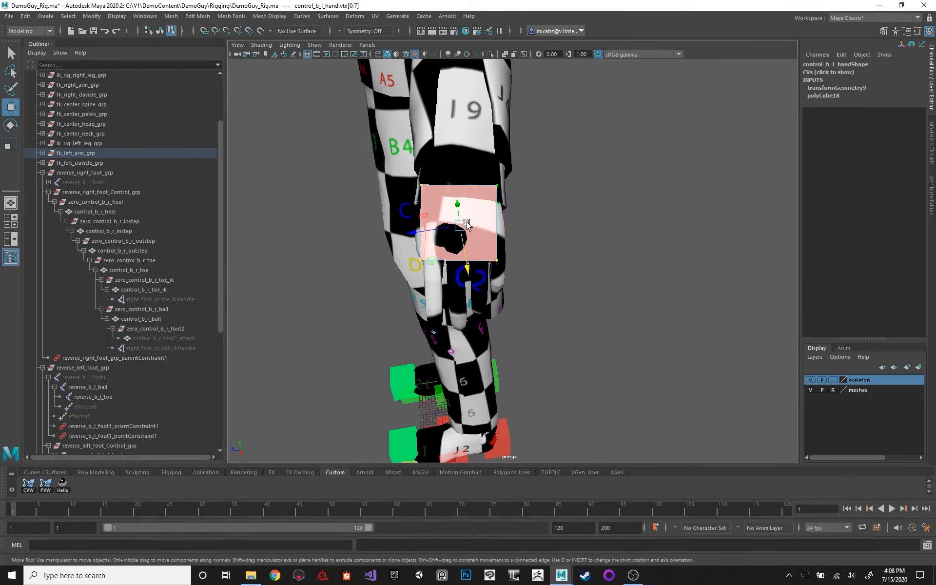
pyautogui.moveTo(423, 231); pyautogui.dragTo(427, 230)
pyautogui.keyDown('alt'); pyautogui.moveTo(534, 197); pyautogui.dragTo(624, 165); pyautogui.keyUp('alt')
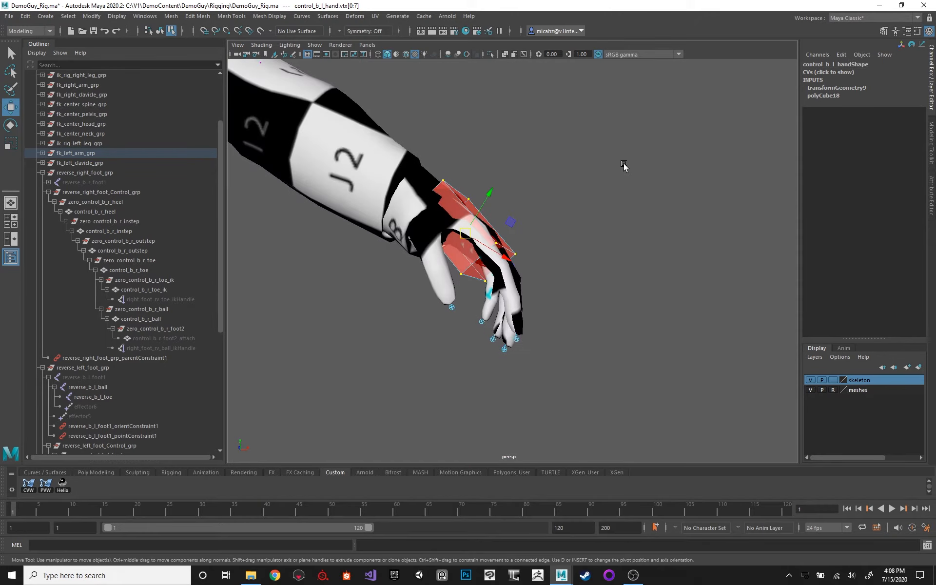
# Return to object selection, select control_b_l_hand, and reveal it in the Outliner hierarchy.
pyautogui.press('F8')
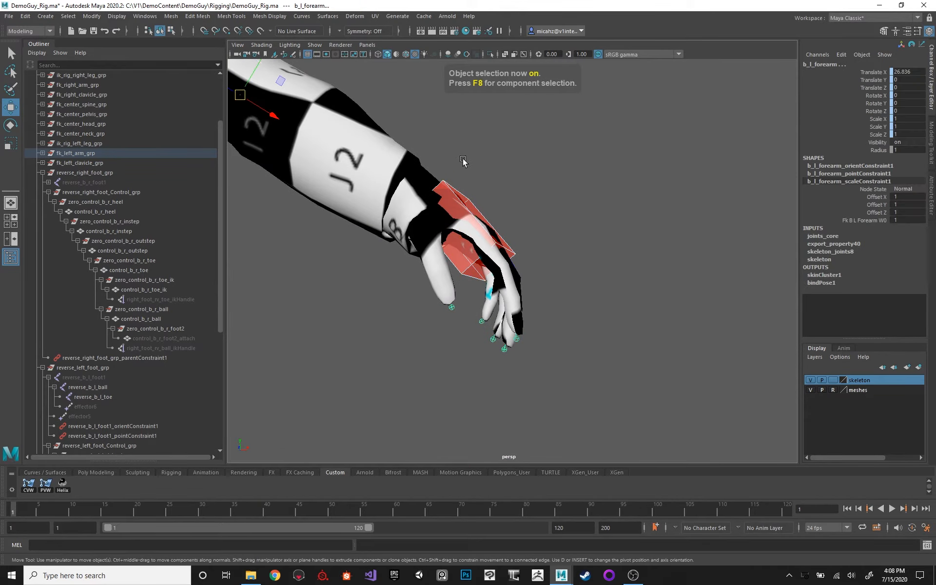
pyautogui.keyDown('alt'); pyautogui.moveTo(463, 161); pyautogui.dragTo(551, 206, button='middle'); pyautogui.keyUp('alt')
pyautogui.keyDown('alt'); pyautogui.moveTo(552, 205); pyautogui.dragTo(533, 222); pyautogui.keyUp('alt')
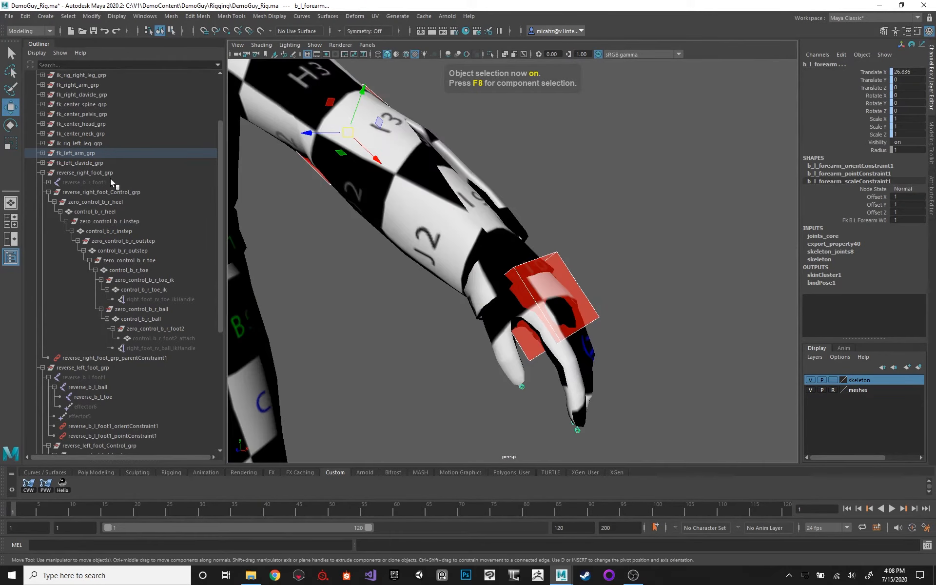
pyautogui.press('f')
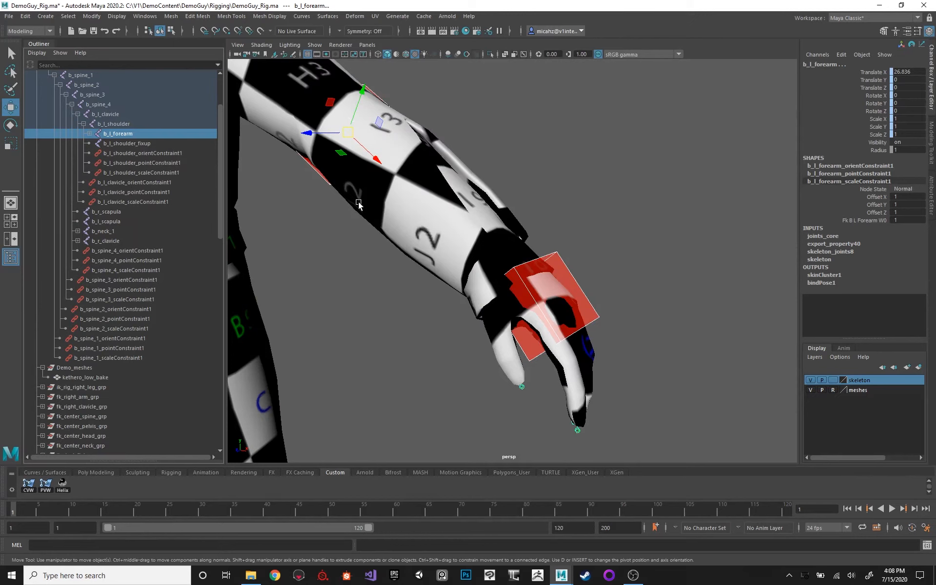
pyautogui.click(563, 252)
pyautogui.press('f')
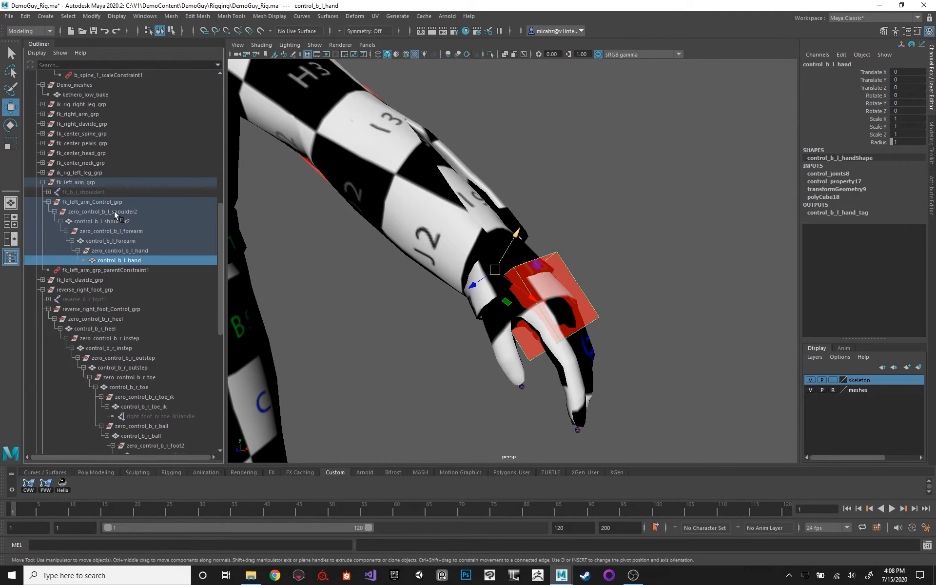
# Show shape nodes in the Outliner to inspect control_b_l_handShape under its control, and hide them again.
pyautogui.click(37, 52)
pyautogui.click(92, 95)
pyautogui.click(83, 280)
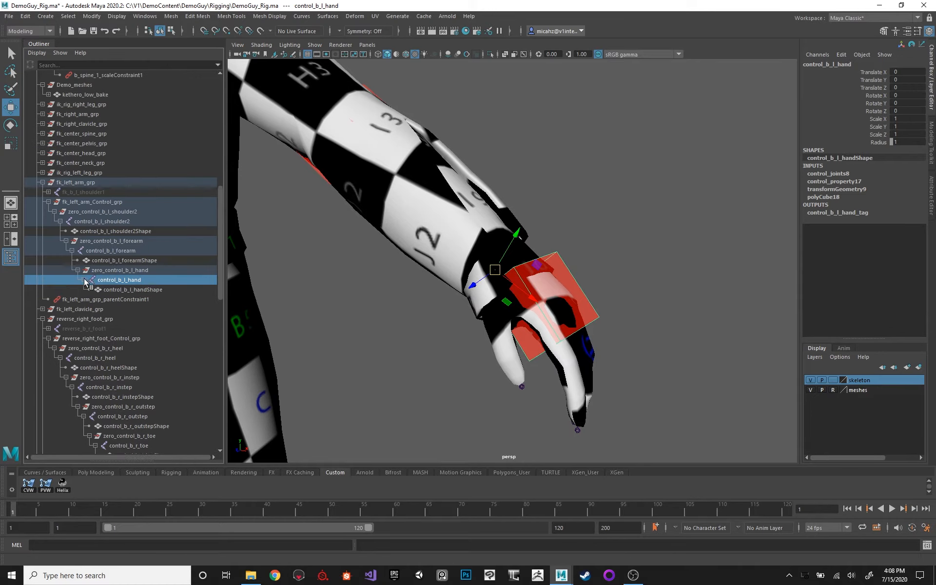
pyautogui.click(133, 289)
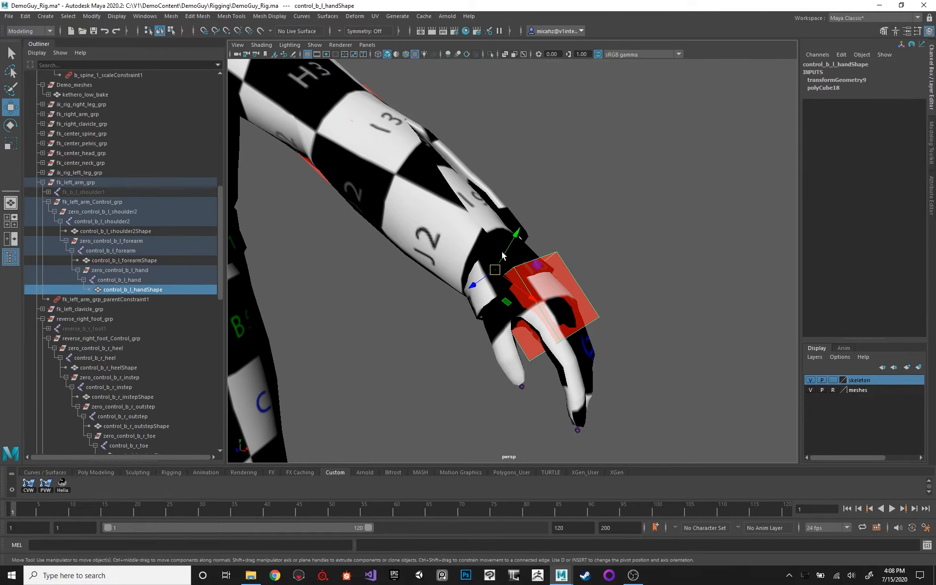
pyautogui.keyDown('alt'); pyautogui.moveTo(501, 251); pyautogui.dragTo(504, 227); pyautogui.keyUp('alt')
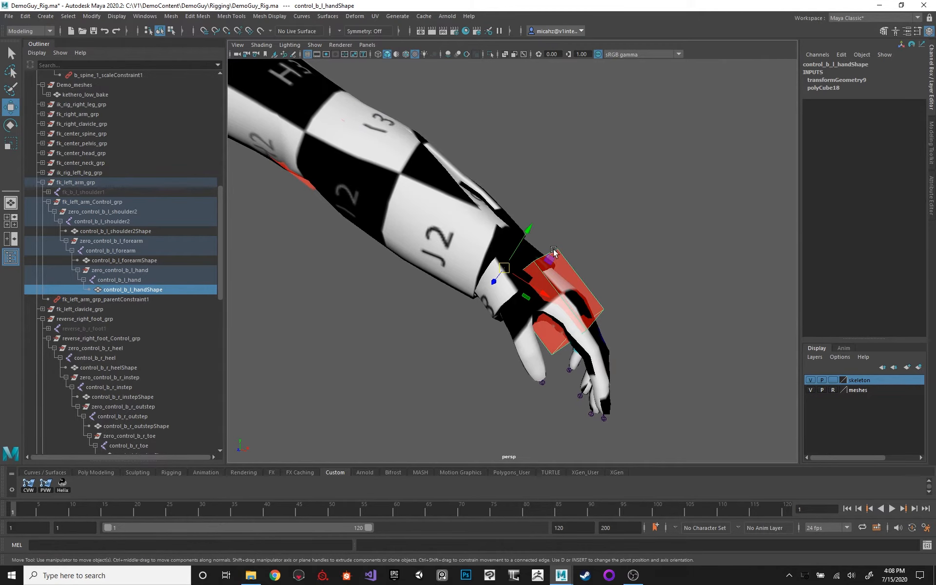
pyautogui.keyDown('alt'); pyautogui.moveTo(554, 249); pyautogui.dragTo(273, 267); pyautogui.keyUp('alt')
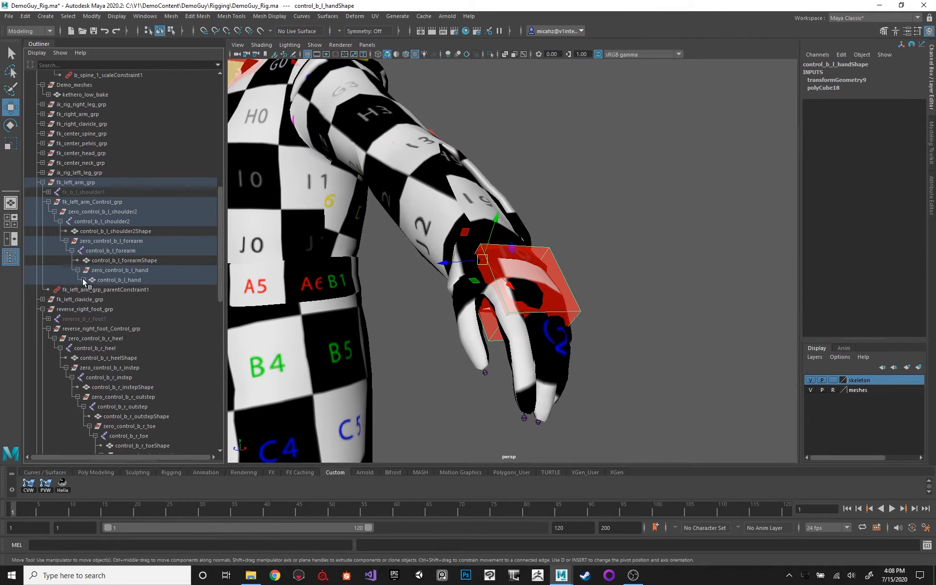
pyautogui.keyDown('alt'); pyautogui.moveTo(428, 198); pyautogui.dragTo(440, 202, button='middle'); pyautogui.keyUp('alt')
pyautogui.click(38, 53)
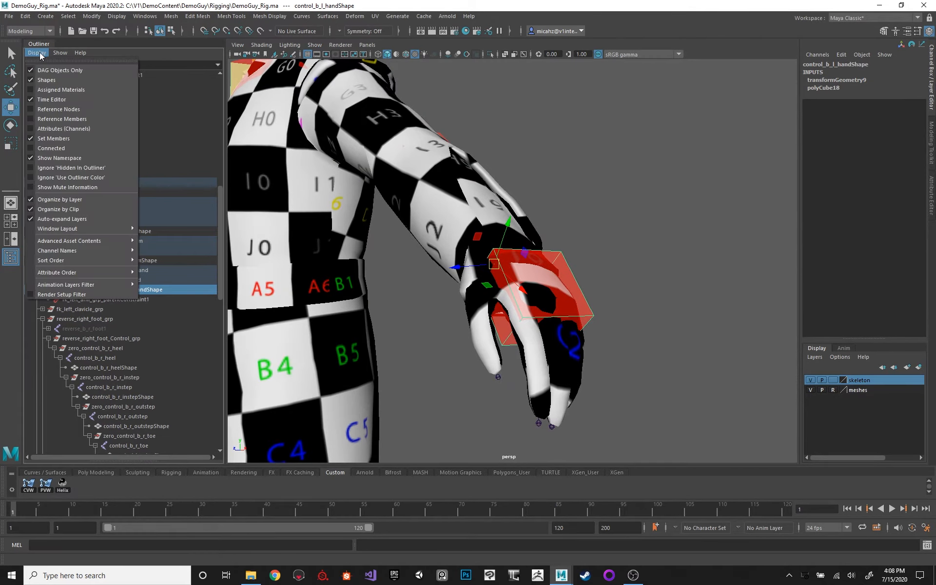
pyautogui.click(55, 80)
# Move all control_b_l_forearm vertices down the left forearm and stretch the box lengthwise to about 2.5 times its size.
pyautogui.keyDown('alt'); pyautogui.moveTo(390, 166); pyautogui.dragTo(447, 156); pyautogui.keyUp('alt')
pyautogui.press('4')
pyautogui.click(410, 218)
pyautogui.press('F8')
pyautogui.moveTo(359, 129); pyautogui.dragTo(494, 266)
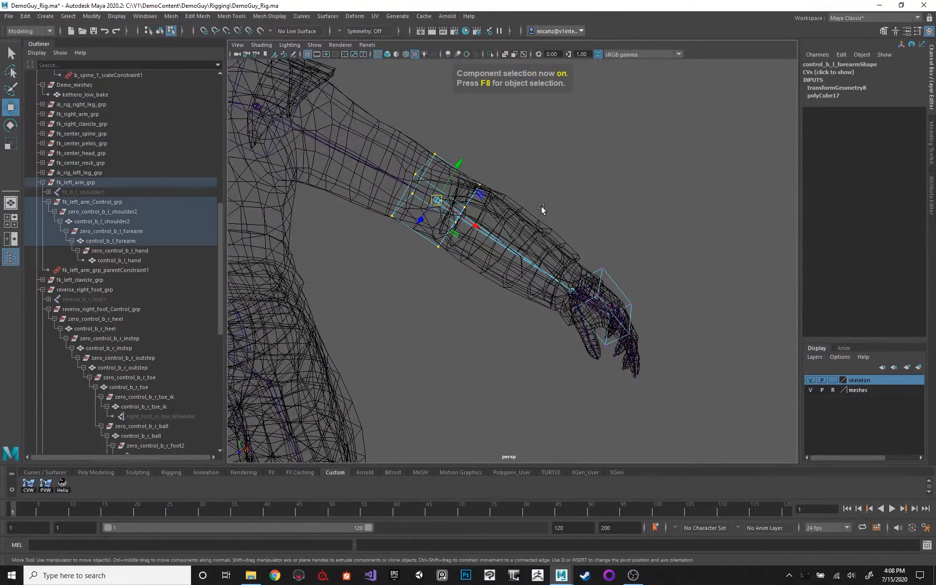
pyautogui.keyDown('alt'); pyautogui.moveTo(542, 208); pyautogui.dragTo(527, 190); pyautogui.keyUp('alt')
pyautogui.moveTo(478, 226); pyautogui.dragTo(550, 274)
pyautogui.press('r')
pyautogui.moveTo(585, 191)
pyautogui.keyDown('alt'); pyautogui.mouseDown()
pyautogui.moveTo(547, 251)
pyautogui.moveTo(603, 330)
pyautogui.mouseUp(); pyautogui.keyUp('alt')
pyautogui.press('6')
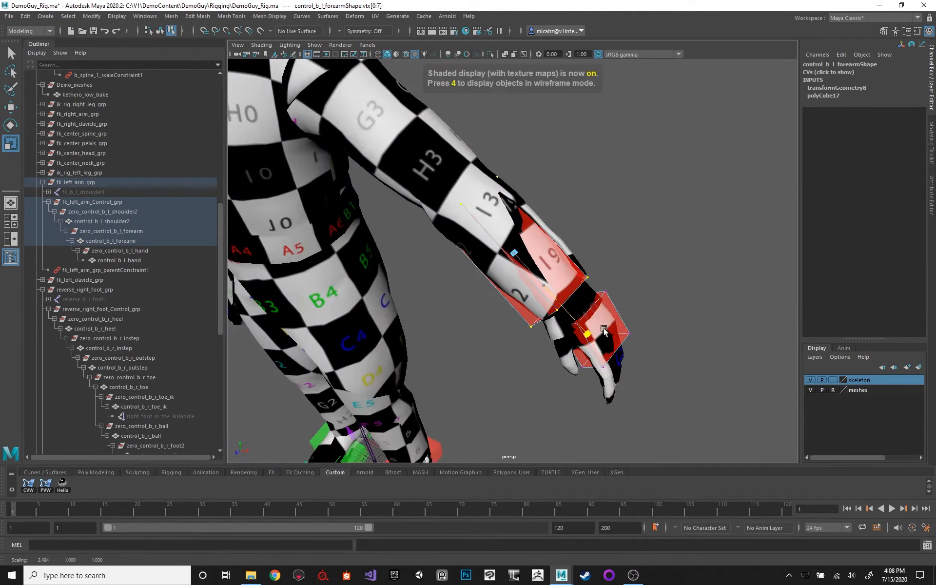
# Rotate the control_b_l_forearm vertices to follow the forearm and shift them sideways until the box encloses it.
pyautogui.keyDown('alt'); pyautogui.moveTo(639, 269); pyautogui.dragTo(594, 226); pyautogui.keyUp('alt')
pyautogui.moveTo(534, 213)
pyautogui.mouseDown()
pyautogui.moveTo(543, 202)
pyautogui.moveTo(548, 211)
pyautogui.moveTo(484, 190)
pyautogui.moveTo(436, 190)
pyautogui.mouseUp()
pyautogui.press('w')
pyautogui.press('4')
pyautogui.press('6')
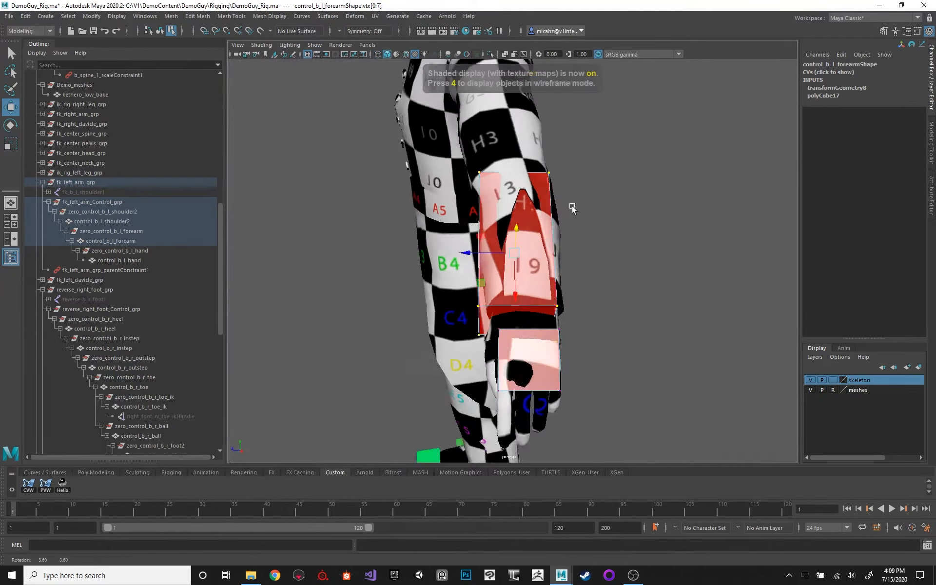
pyautogui.moveTo(572, 205)
pyautogui.keyDown('alt'); pyautogui.mouseDown()
pyautogui.moveTo(527, 273)
pyautogui.moveTo(544, 282)
pyautogui.mouseUp(); pyautogui.keyUp('alt')
pyautogui.moveTo(485, 251); pyautogui.dragTo(492, 252)
pyautogui.press('e')
pyautogui.moveTo(532, 301); pyautogui.dragTo(540, 298)
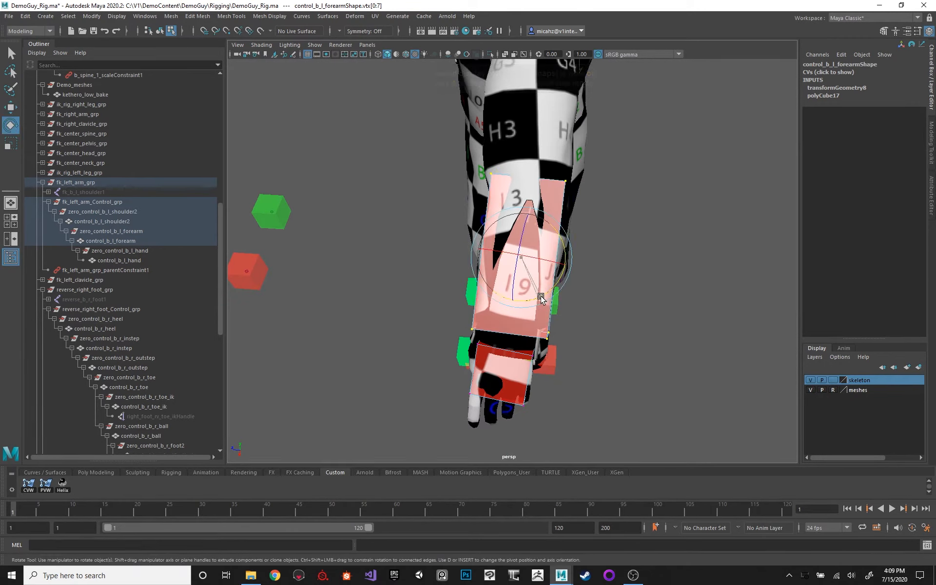
pyautogui.keyDown('alt'); pyautogui.moveTo(581, 248); pyautogui.dragTo(633, 178); pyautogui.keyUp('alt')
pyautogui.moveTo(486, 253); pyautogui.dragTo(478, 253)
pyautogui.keyDown('alt'); pyautogui.moveTo(397, 205); pyautogui.dragTo(441, 168); pyautogui.keyUp('alt')
# Move all control_b_l_shoulder2 vertices to the middle of the left upper arm, enlarge the box, and stretch it lengthwise about 2.2 times.
pyautogui.press('q')
pyautogui.press('4')
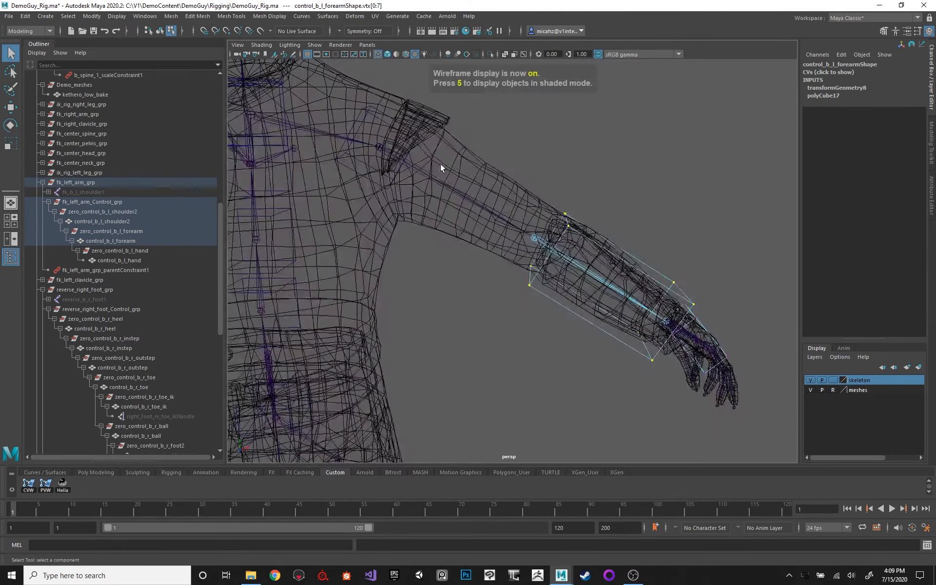
pyautogui.moveTo(344, 161); pyautogui.dragTo(308, 155, button='right')
pyautogui.moveTo(304, 72); pyautogui.dragTo(483, 234)
pyautogui.press('w')
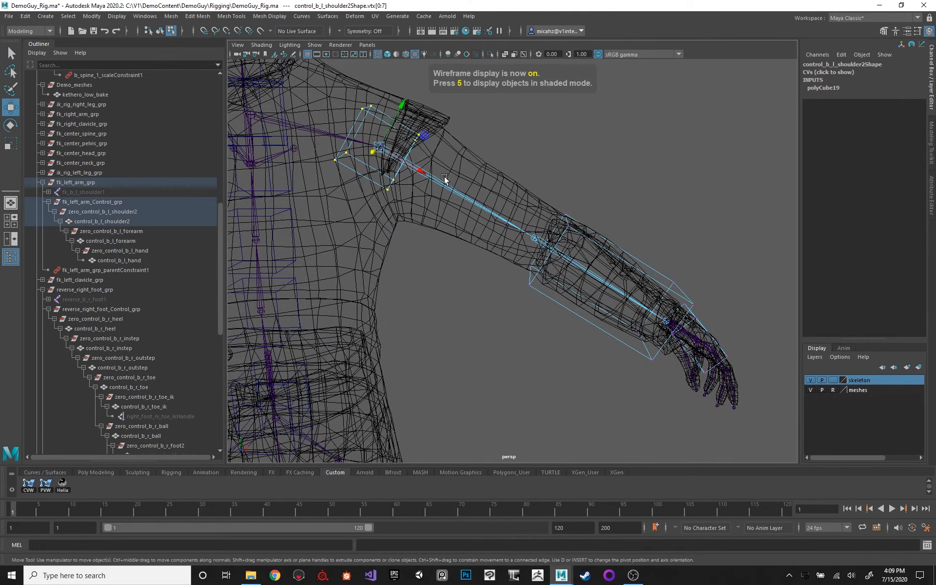
pyautogui.moveTo(423, 171); pyautogui.dragTo(452, 184)
pyautogui.press('r')
pyautogui.keyDown('alt'); pyautogui.moveTo(570, 194); pyautogui.dragTo(453, 208); pyautogui.keyUp('alt')
pyautogui.keyDown('alt'); pyautogui.moveTo(510, 216); pyautogui.dragTo(575, 177); pyautogui.keyUp('alt')
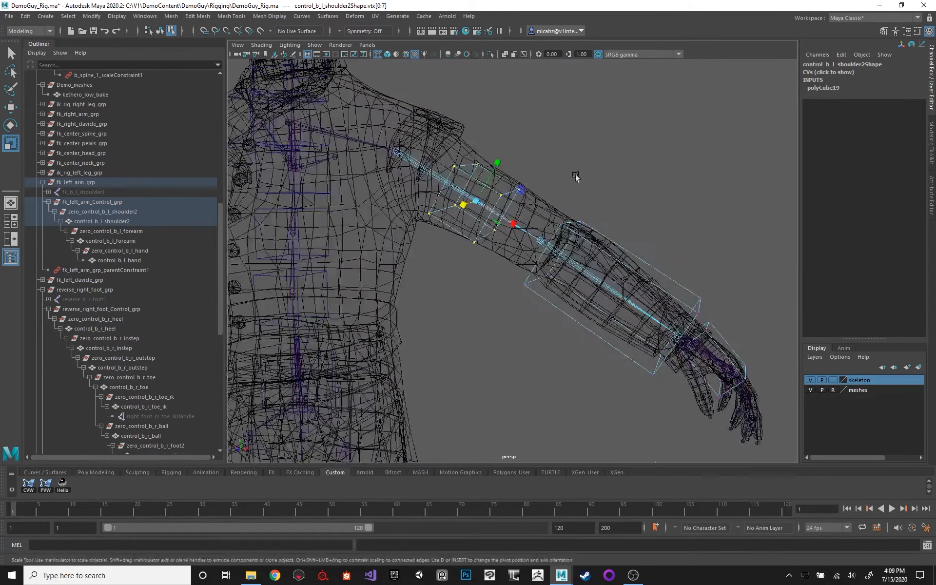
pyautogui.moveTo(493, 168); pyautogui.dragTo(507, 149)
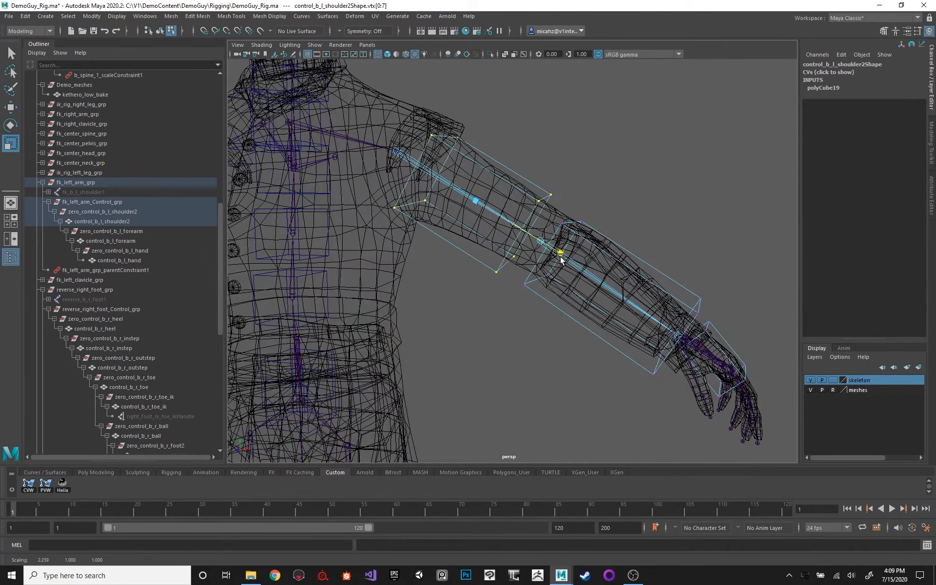
pyautogui.press('6')
pyautogui.keyDown('alt'); pyautogui.moveTo(591, 167); pyautogui.dragTo(527, 180); pyautogui.keyUp('alt')
# Move all control_b_l_clavicle2 vertices outward along the left collarbone and scale the box to fit between neck and shoulder.
pyautogui.press('4')
pyautogui.press('q')
pyautogui.click(432, 191)
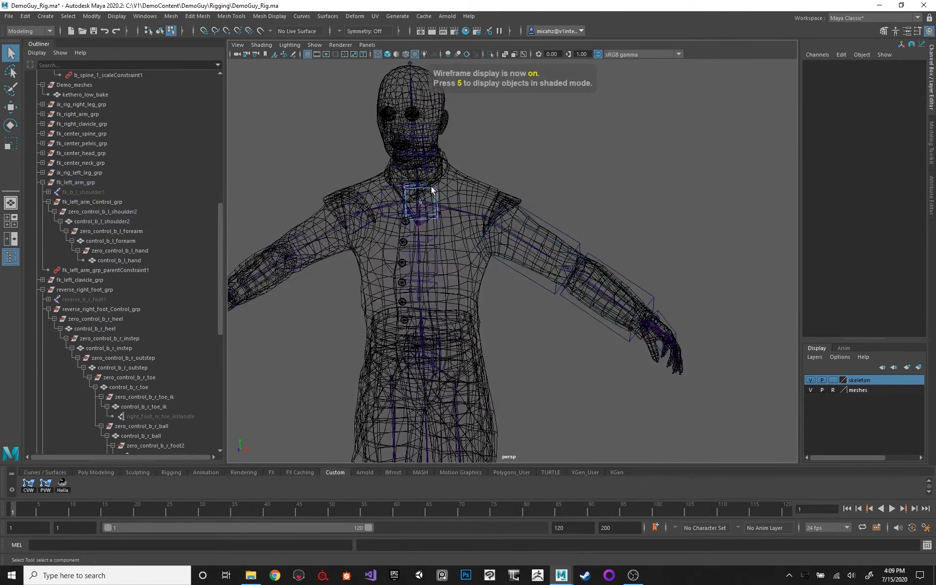
pyautogui.keyDown('alt'); pyautogui.moveTo(433, 191); pyautogui.dragTo(540, 229, button='right'); pyautogui.keyUp('alt')
pyautogui.keyDown('alt'); pyautogui.moveTo(541, 230); pyautogui.dragTo(445, 174); pyautogui.keyUp('alt')
pyautogui.moveTo(517, 224); pyautogui.dragTo(401, 134)
pyautogui.press('w')
pyautogui.keyDown('alt'); pyautogui.moveTo(526, 172); pyautogui.dragTo(581, 197); pyautogui.keyUp('alt')
pyautogui.press('r')
pyautogui.keyDown('alt'); pyautogui.moveTo(586, 190); pyautogui.dragTo(587, 139); pyautogui.keyUp('alt')
pyautogui.press('6')
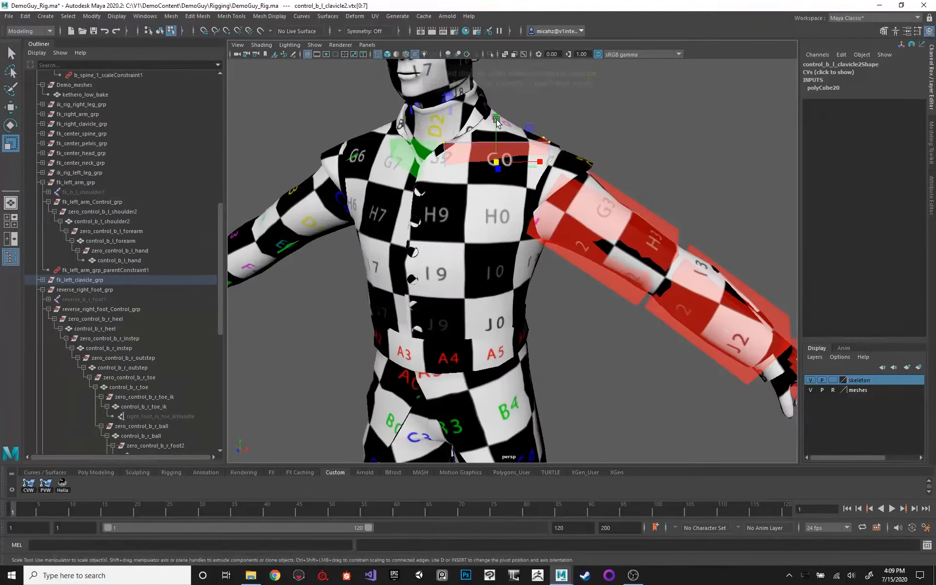
pyautogui.moveTo(496, 117)
pyautogui.mouseDown()
pyautogui.moveTo(502, 99)
pyautogui.moveTo(542, 200)
pyautogui.mouseUp()
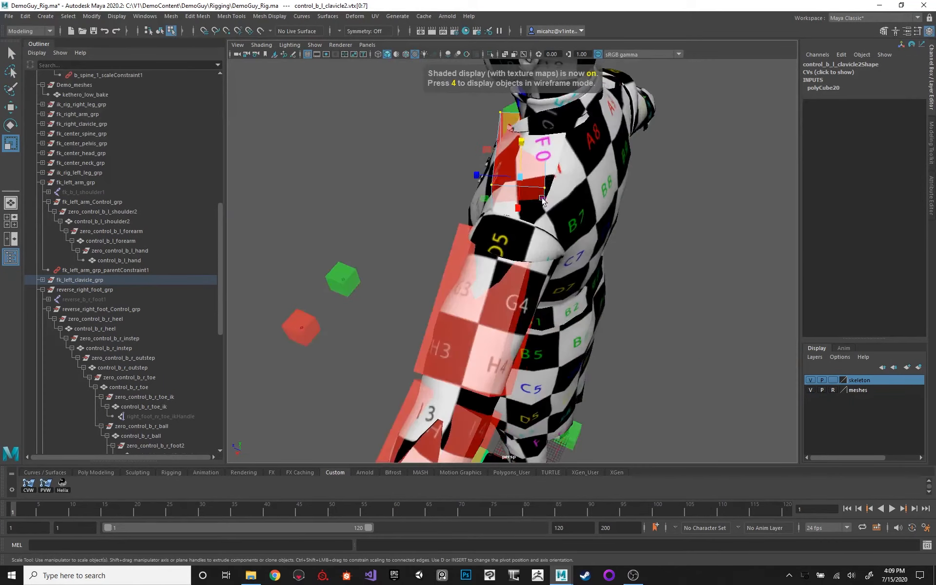
# Move the control_b_l_clavicle2 vertices forward, rotate them to follow the collarbone, and raise them towards the top of the shoulder.
pyautogui.press('w')
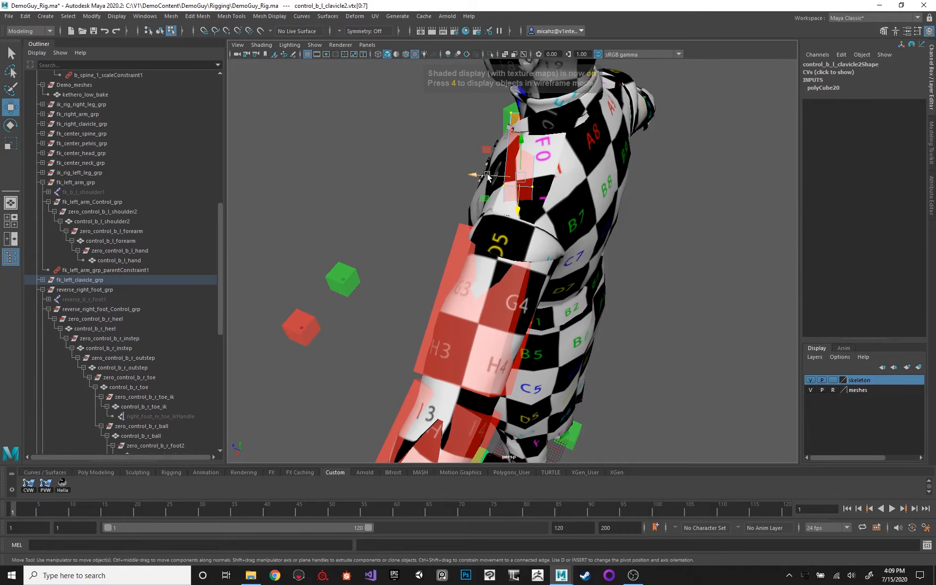
pyautogui.moveTo(488, 175); pyautogui.dragTo(467, 176)
pyautogui.press('e')
pyautogui.moveTo(513, 143); pyautogui.dragTo(489, 145)
pyautogui.press('w')
pyautogui.keyDown('alt'); pyautogui.moveTo(370, 177); pyautogui.dragTo(497, 120); pyautogui.keyUp('alt')
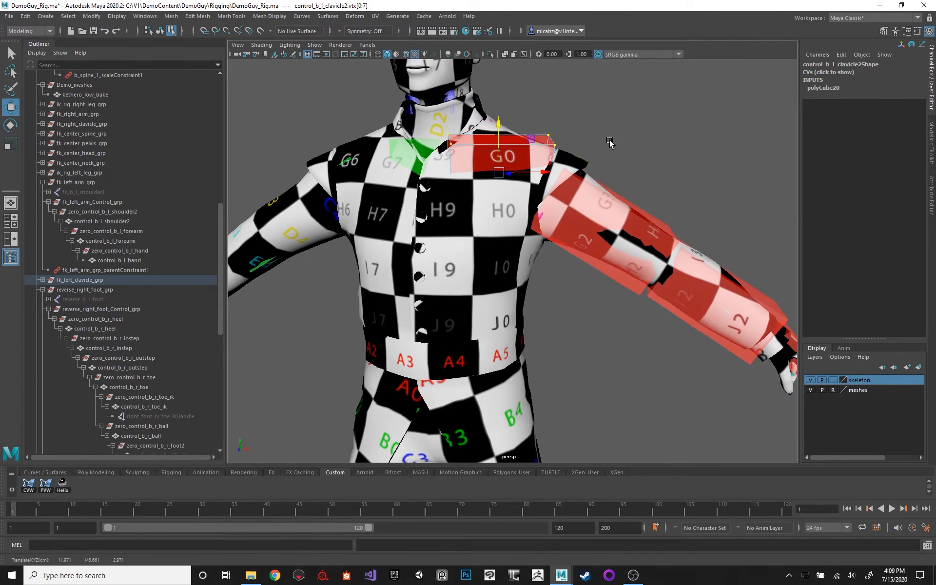
pyautogui.keyDown('alt'); pyautogui.moveTo(609, 142); pyautogui.dragTo(559, 160, button='right'); pyautogui.keyUp('alt')
pyautogui.keyDown('alt'); pyautogui.moveTo(559, 159); pyautogui.dragTo(473, 119, button='middle'); pyautogui.keyUp('alt')
pyautogui.keyDown('alt'); pyautogui.moveTo(472, 119); pyautogui.dragTo(499, 146, button='right'); pyautogui.keyUp('alt')
pyautogui.keyDown('alt'); pyautogui.moveTo(499, 147); pyautogui.dragTo(491, 151, button='middle'); pyautogui.keyUp('alt')
pyautogui.press('q')
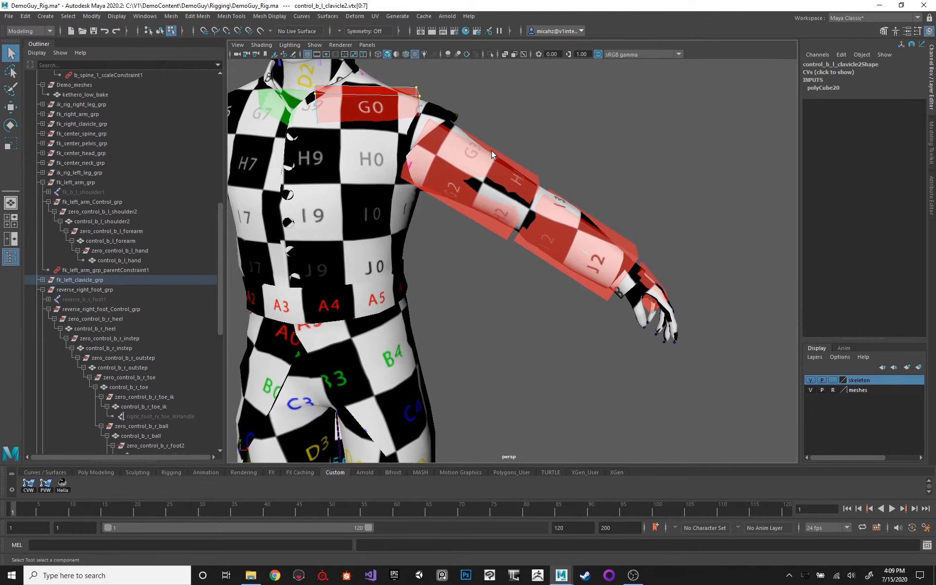
# Select control_b_l_shoulder2 and set the Insert Edge Loop tool to Multiple edge loops with 1 edge loop.
pyautogui.press('F8')
pyautogui.click(463, 151)
pyautogui.keyDown('alt'); pyautogui.moveTo(480, 150); pyautogui.dragTo(477, 178); pyautogui.keyUp('alt')
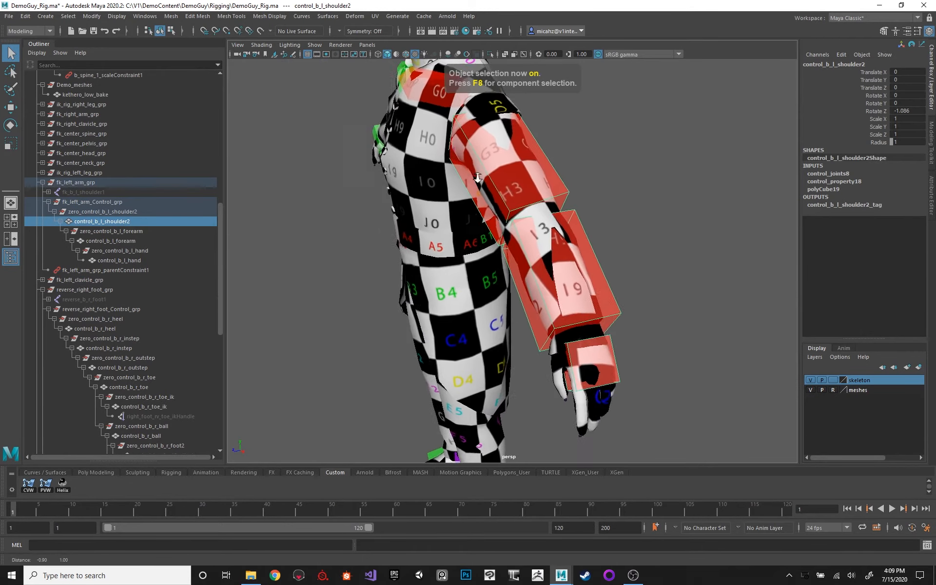
pyautogui.keyDown('alt'); pyautogui.moveTo(478, 178); pyautogui.dragTo(512, 205, button='right'); pyautogui.keyUp('alt')
pyautogui.press('space')
pyautogui.click(461, 221)
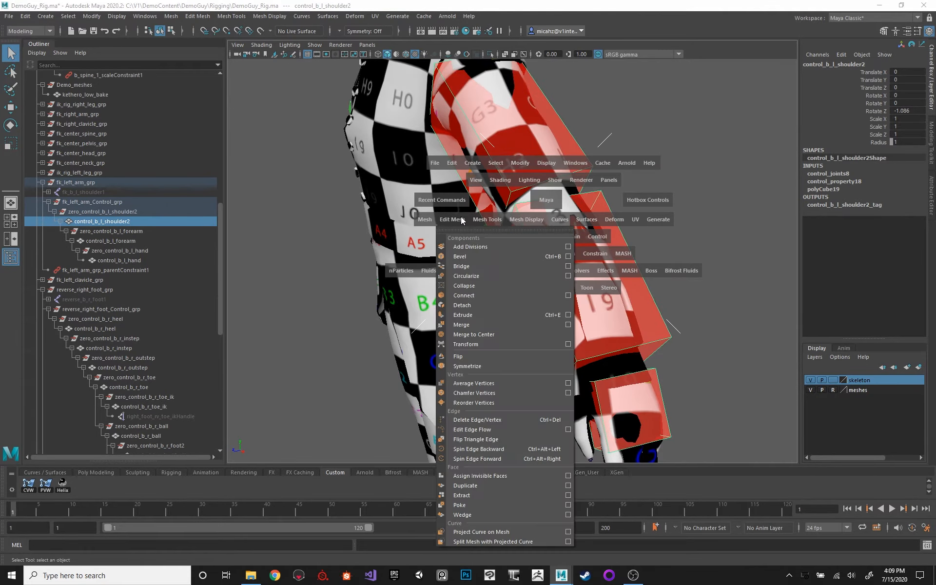
pyautogui.click(487, 220)
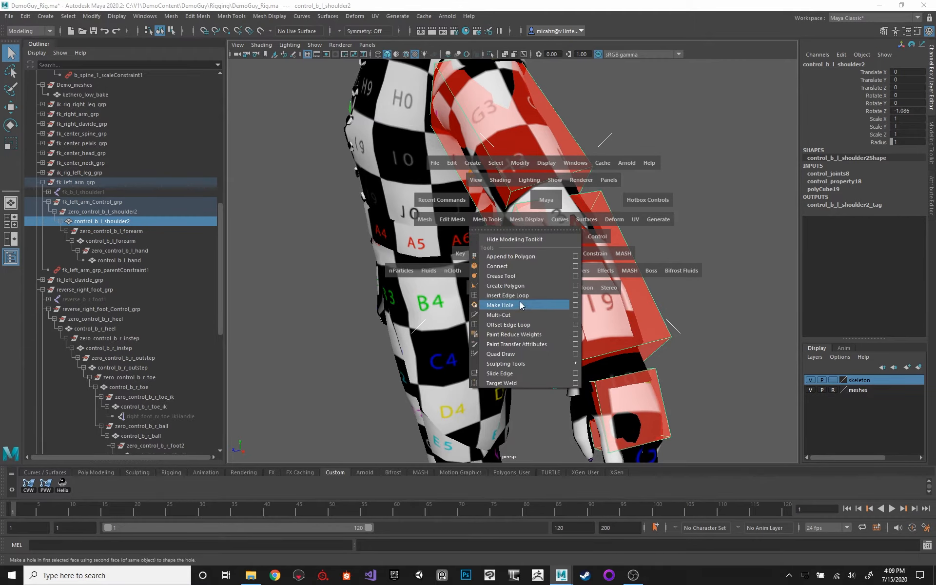
pyautogui.click(574, 296)
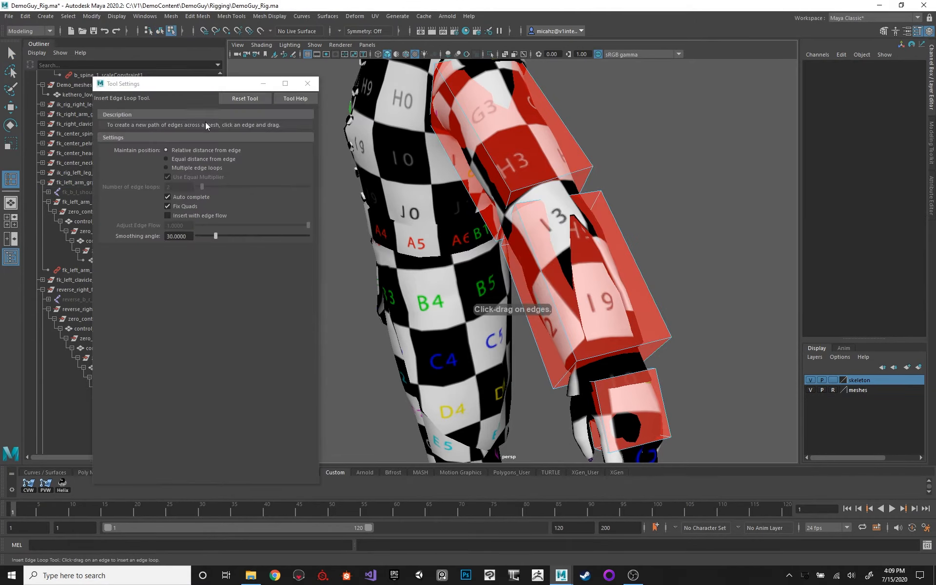
pyautogui.click(169, 167)
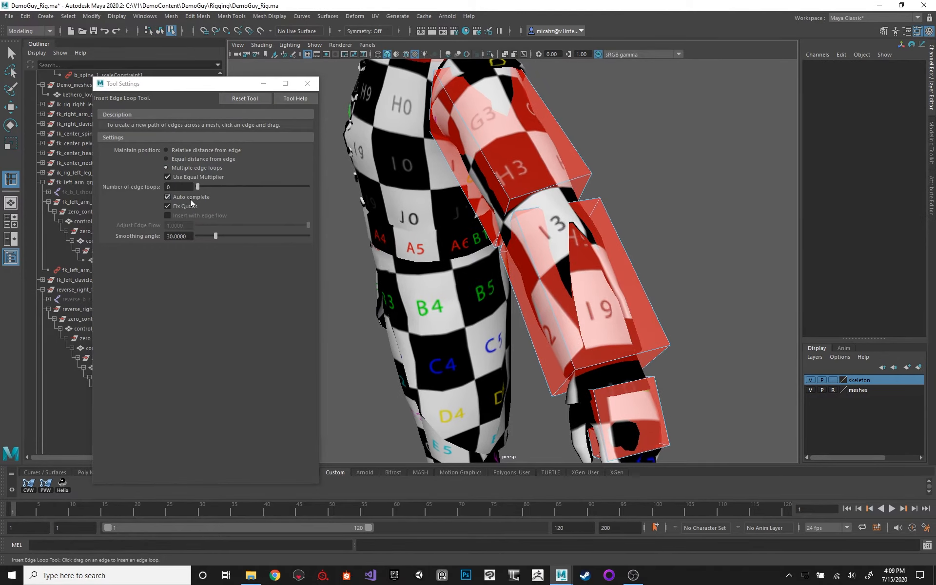
pyautogui.doubleClick(175, 187)
# Insert centred edge loops around the control_b_l_shoulder2 box, both across its length and through its sides.
pyautogui.moveTo(546, 193); pyautogui.dragTo(543, 191)
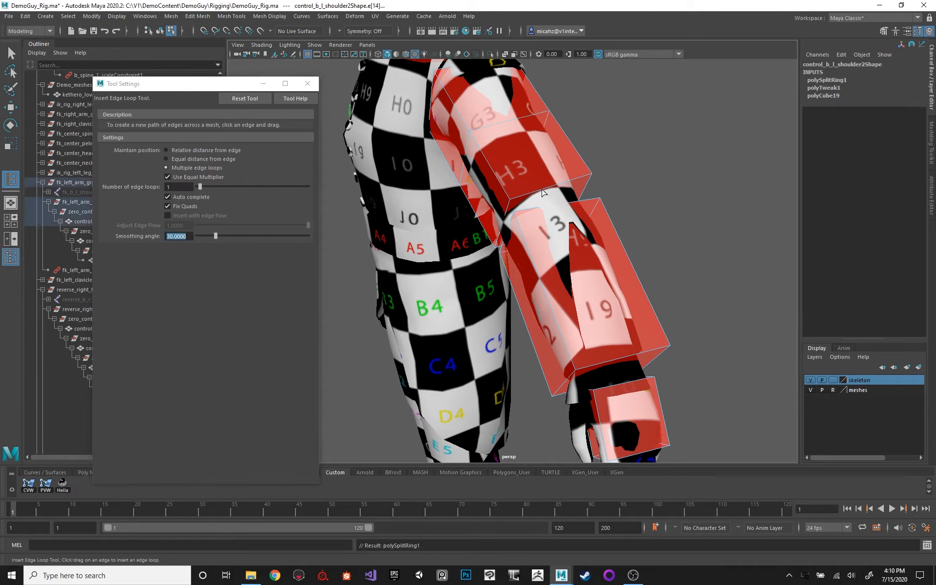
pyautogui.click(552, 185)
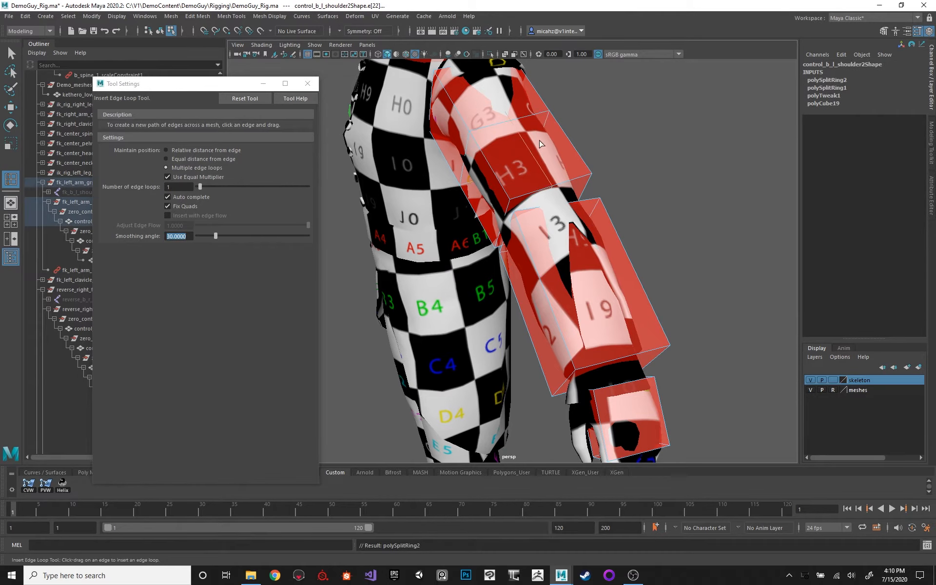
pyautogui.keyDown('alt'); pyautogui.moveTo(539, 140); pyautogui.dragTo(510, 228); pyautogui.keyUp('alt')
pyautogui.click(452, 136)
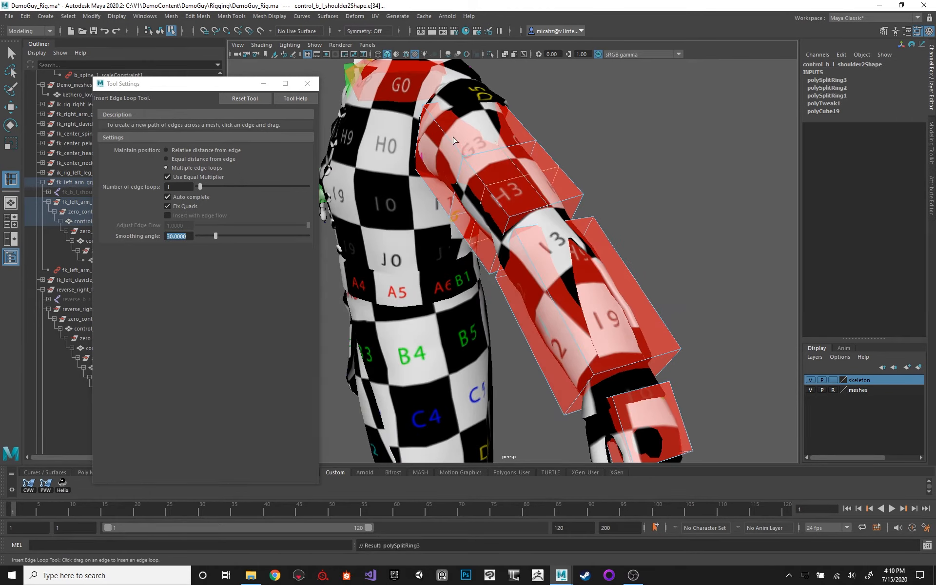
pyautogui.click(450, 138)
pyautogui.click(514, 159)
# Insert the remaining edge loops in the control_b_l_shoulder2 box and switch to component editing in wireframe display.
pyautogui.moveTo(515, 159)
pyautogui.keyDown('alt'); pyautogui.mouseDown()
pyautogui.moveTo(529, 146)
pyautogui.moveTo(481, 125)
pyautogui.mouseUp(); pyautogui.keyUp('alt')
pyautogui.press('q')
pyautogui.press('F8')
pyautogui.press('4')
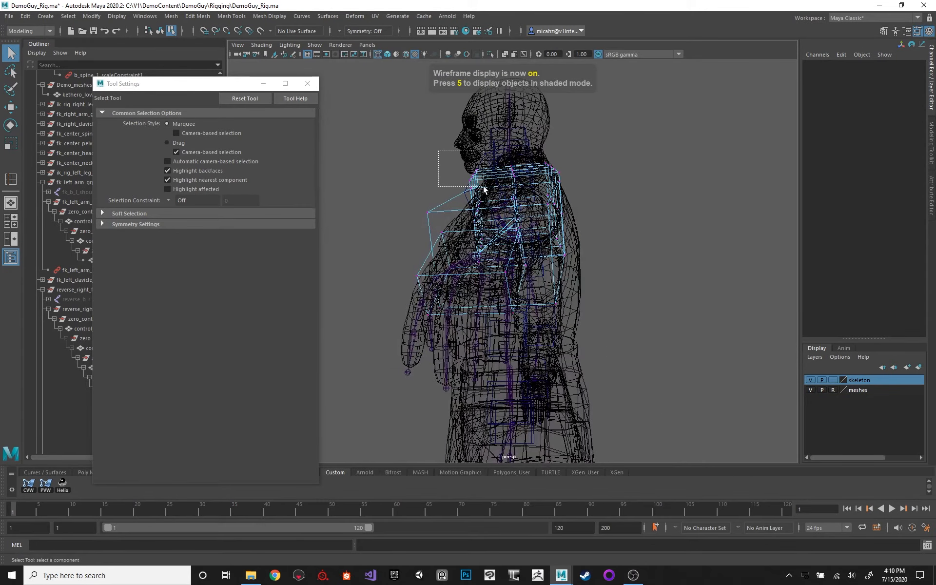
# Select the outer edge vertices along the length of control_b_l_shoulder2 and scale them inward to round the box around the upper arm.
pyautogui.moveTo(483, 186); pyautogui.dragTo(484, 187)
pyautogui.keyDown('alt'); pyautogui.moveTo(599, 181); pyautogui.dragTo(556, 247); pyautogui.keyUp('alt')
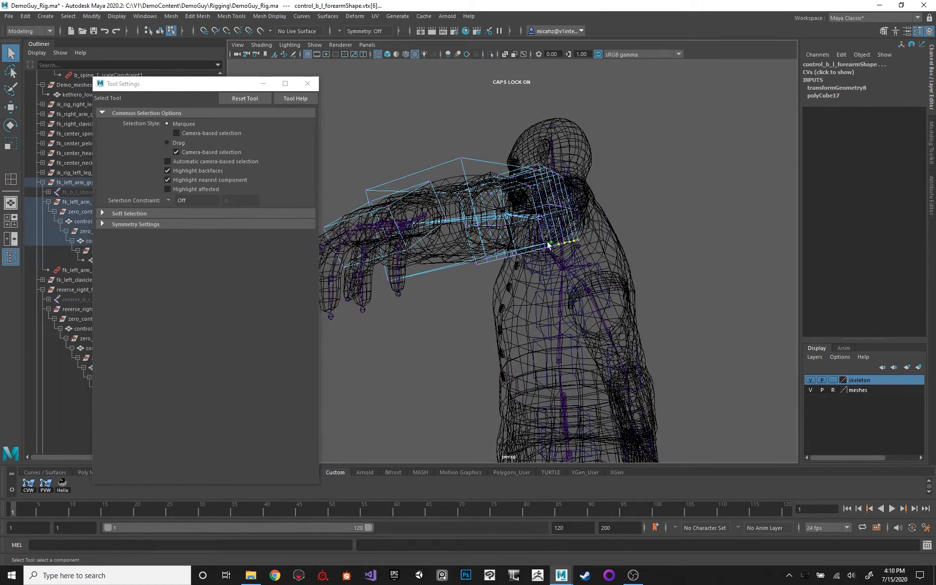
pyautogui.hotkey('ctrl', 'z')
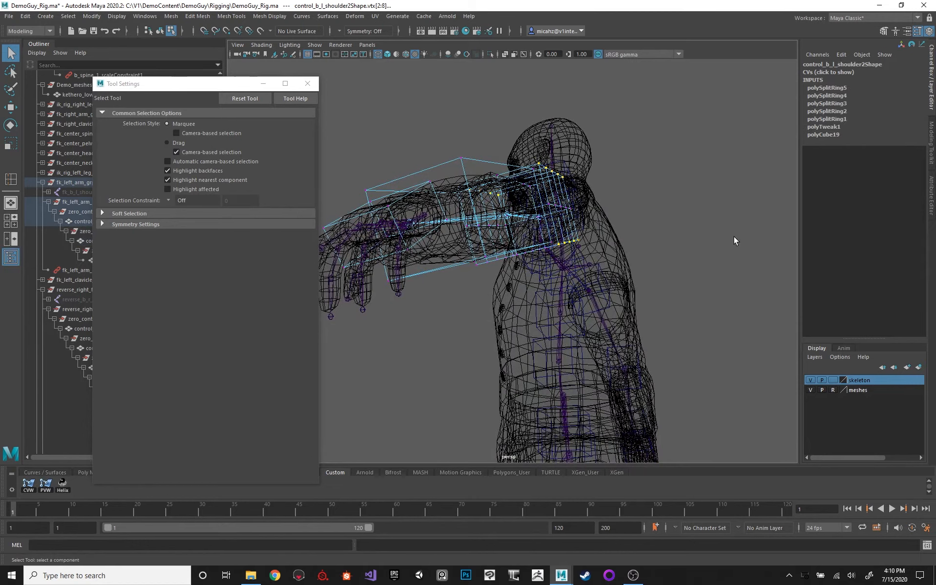
pyautogui.keyDown('alt'); pyautogui.moveTo(734, 240); pyautogui.dragTo(489, 273); pyautogui.keyUp('alt')
pyautogui.moveTo(489, 170)
pyautogui.keyDown('alt'); pyautogui.mouseDown()
pyautogui.moveTo(480, 222)
pyautogui.moveTo(517, 210)
pyautogui.moveTo(448, 141)
pyautogui.mouseUp(); pyautogui.keyUp('alt')
pyautogui.press('r')
pyautogui.press('6')
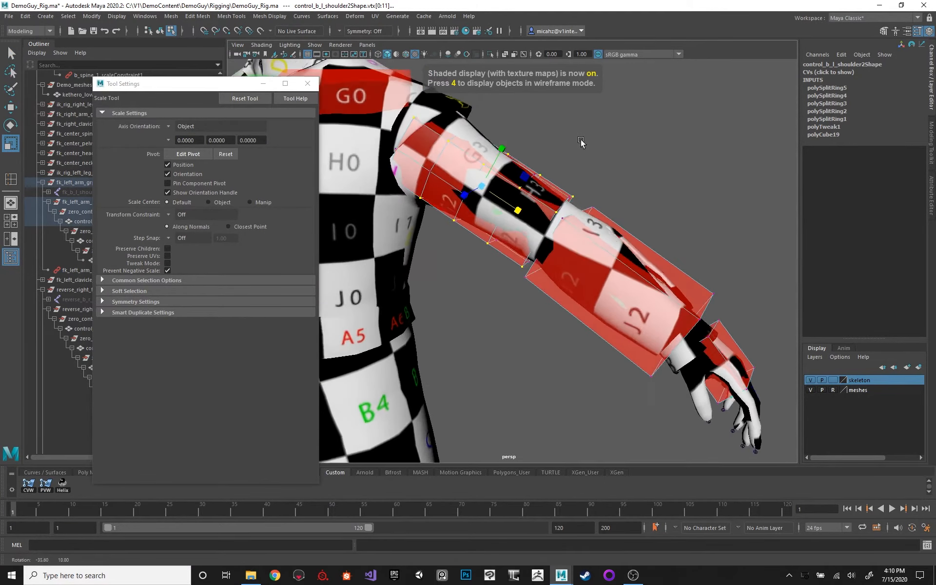
pyautogui.press('4')
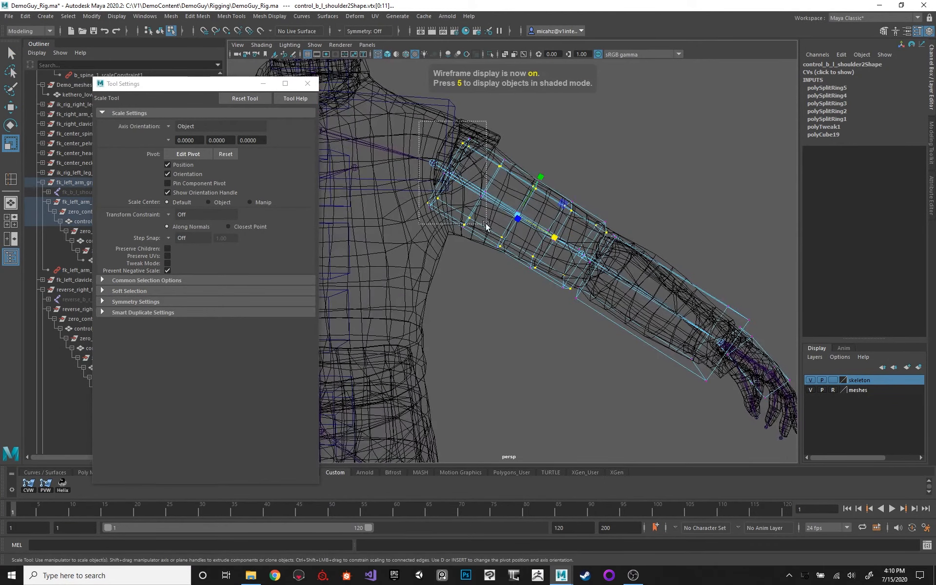
# Scale the vertex rings near the shoulder end of control_b_l_shoulder2 to fit around the mesh.
pyautogui.keyDown('alt'); pyautogui.moveTo(485, 225); pyautogui.dragTo(462, 162); pyautogui.keyUp('alt')
pyautogui.moveTo(624, 193)
pyautogui.keyDown('alt'); pyautogui.mouseDown()
pyautogui.moveTo(618, 206)
pyautogui.moveTo(560, 175)
pyautogui.mouseUp(); pyautogui.keyUp('alt')
pyautogui.press('5')
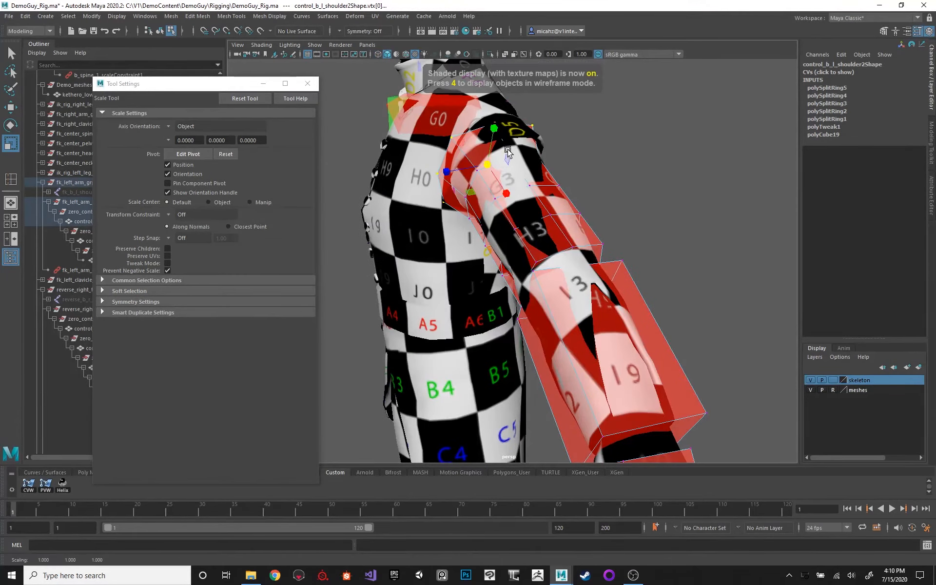
pyautogui.press('4')
pyautogui.moveTo(508, 151)
pyautogui.keyDown('alt'); pyautogui.mouseDown()
pyautogui.moveTo(607, 173)
pyautogui.moveTo(564, 196)
pyautogui.mouseUp(); pyautogui.keyUp('alt')
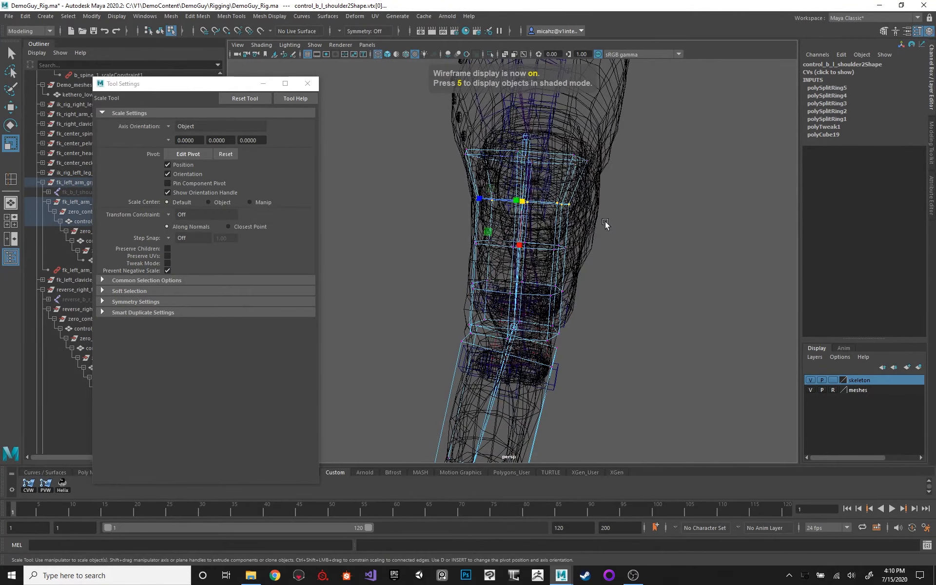
pyautogui.moveTo(605, 224)
pyautogui.keyDown('alt'); pyautogui.mouseDown()
pyautogui.moveTo(541, 200)
pyautogui.moveTo(514, 220)
pyautogui.mouseUp(); pyautogui.keyUp('alt')
pyautogui.press('5')
# Scale the middle and elbow-end vertex rings of control_b_l_shoulder2 to follow the arm and return to object selection.
pyautogui.press('4')
pyautogui.keyDown('alt'); pyautogui.moveTo(554, 253); pyautogui.dragTo(525, 213); pyautogui.keyUp('alt')
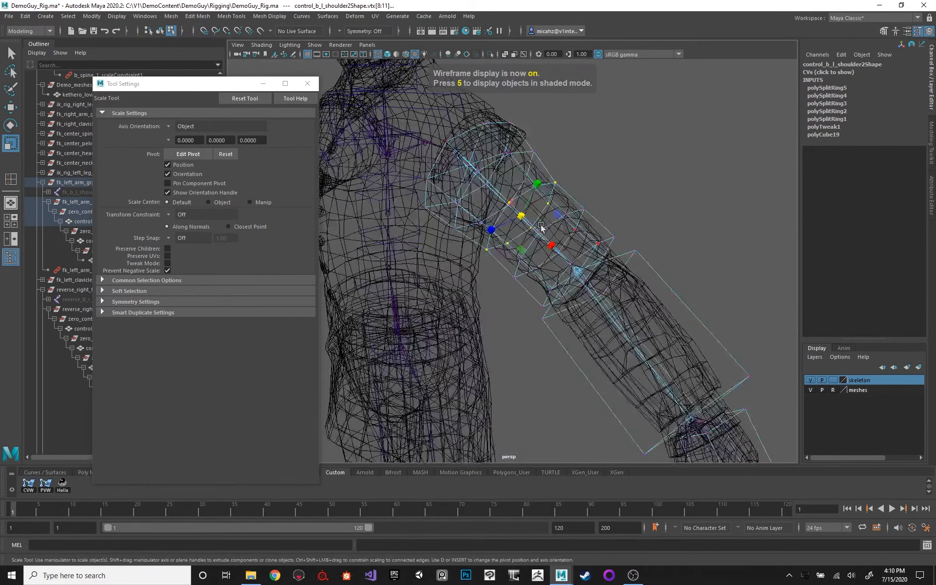
pyautogui.press('6')
pyautogui.keyDown('alt'); pyautogui.moveTo(623, 177); pyautogui.dragTo(575, 279); pyautogui.keyUp('alt')
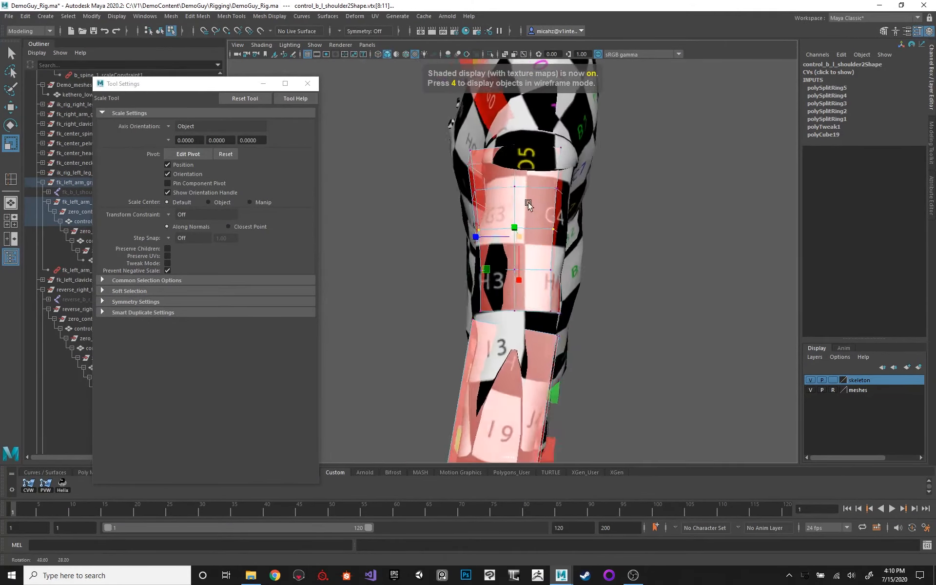
pyautogui.press('4')
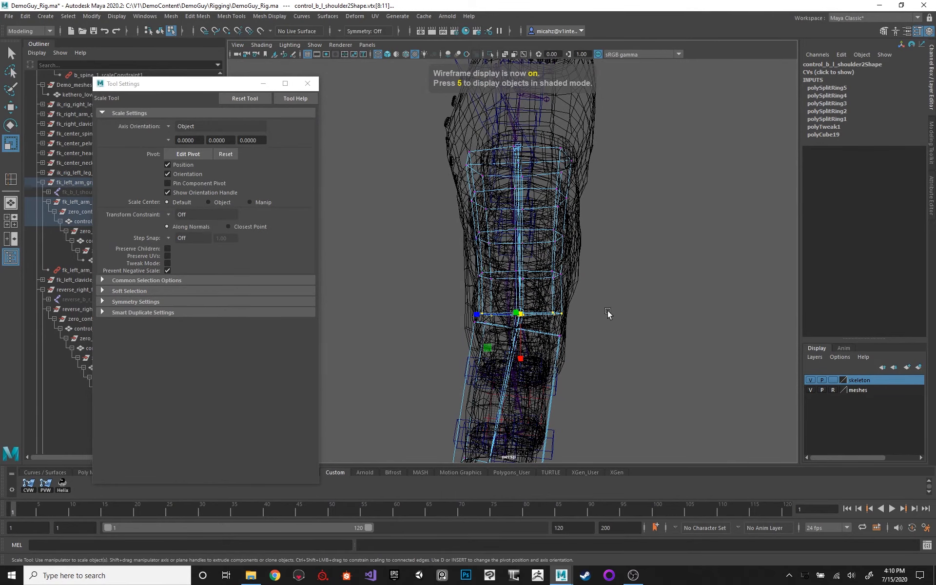
pyautogui.keyDown('alt'); pyautogui.moveTo(607, 313); pyautogui.dragTo(549, 190); pyautogui.keyUp('alt')
pyautogui.press('6')
pyautogui.press('q')
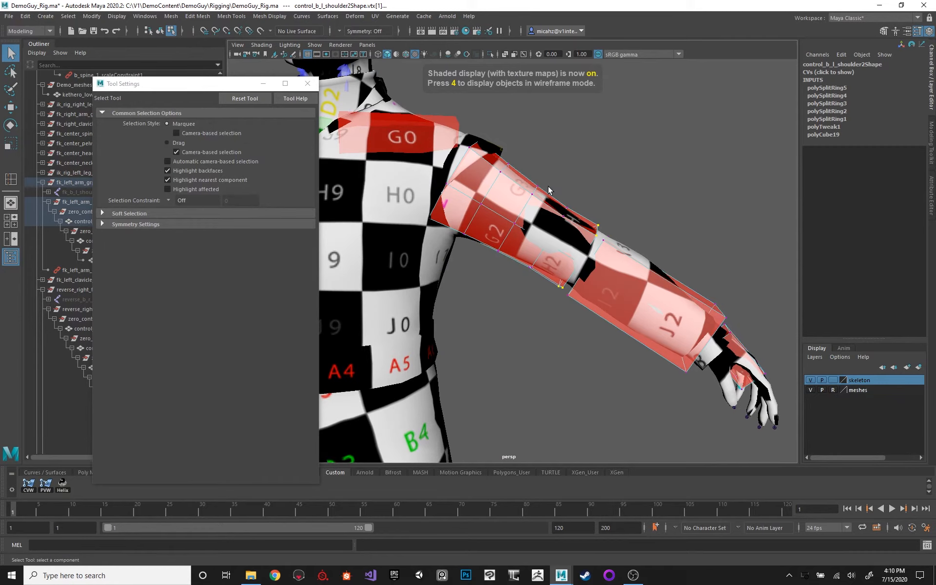
pyautogui.press('F8')
# Test-rotate the left arm with control_b_l_shoulder2 and undo the rotation.
pyautogui.scroll(-10, 590, 150)
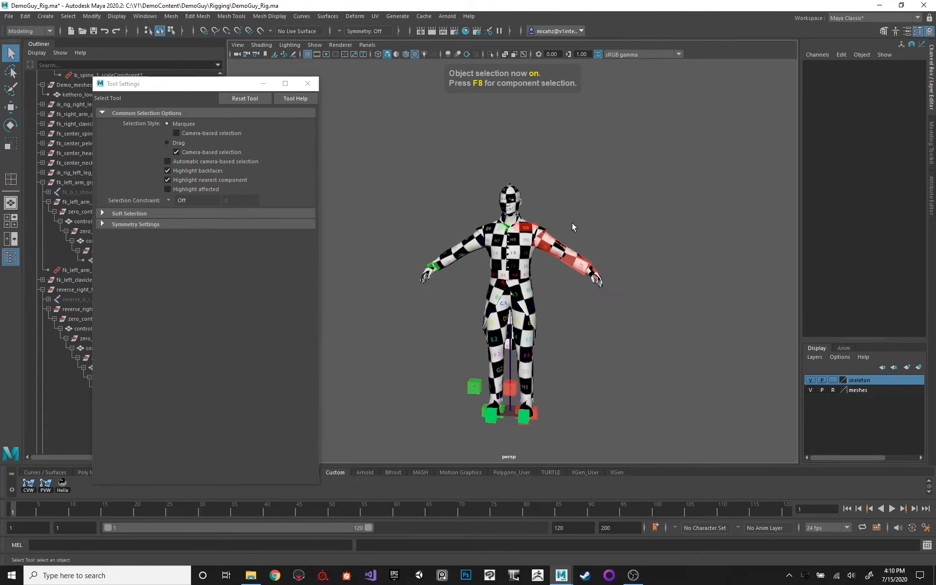
pyautogui.keyDown('alt'); pyautogui.moveTo(572, 223); pyautogui.dragTo(540, 210); pyautogui.keyUp('alt')
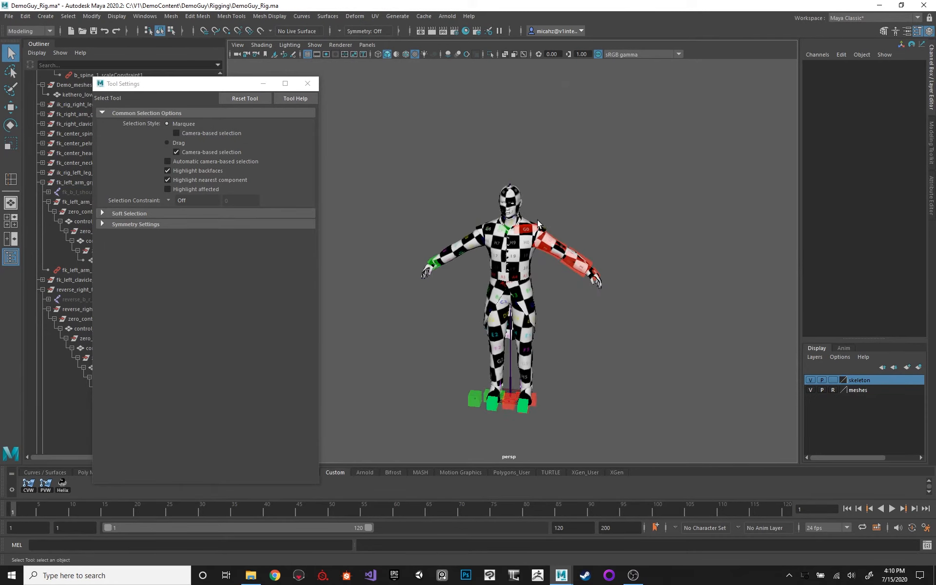
pyautogui.click(551, 245)
pyautogui.scroll(5, 578, 152)
pyautogui.scroll(-2, 558, 228)
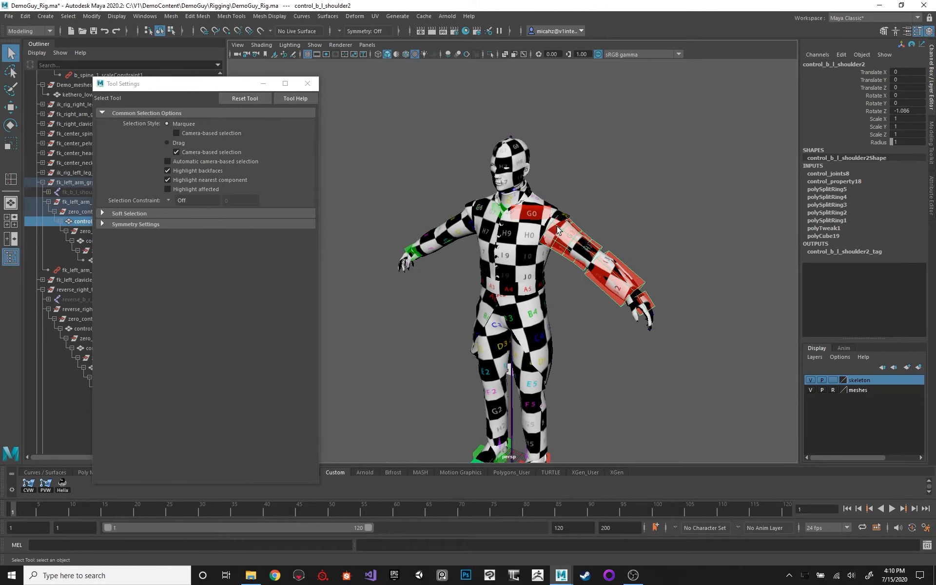
pyautogui.click(657, 274)
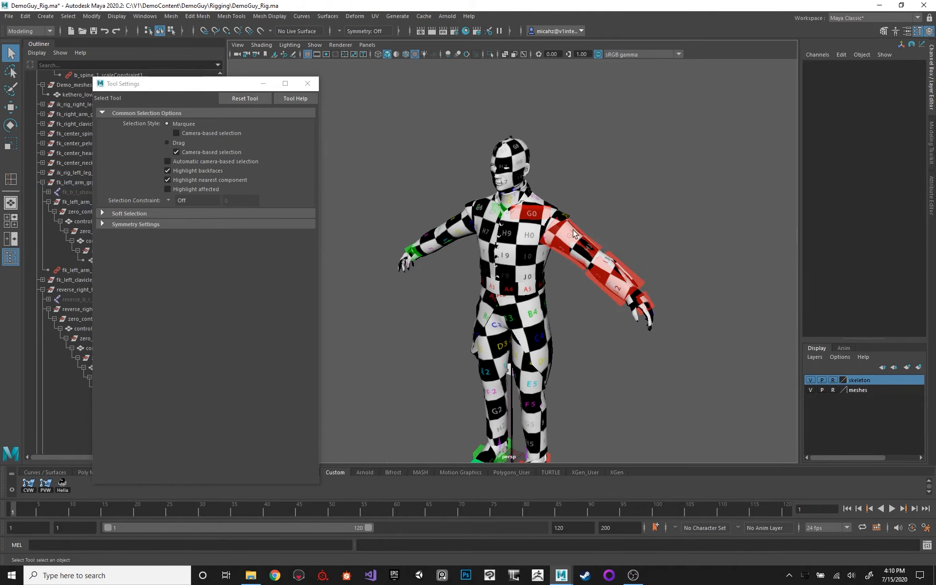
pyautogui.click(572, 229)
pyautogui.keyDown('alt'); pyautogui.moveTo(572, 229); pyautogui.dragTo(502, 208); pyautogui.keyUp('alt')
pyautogui.press('e')
pyautogui.moveTo(461, 268); pyautogui.dragTo(471, 241)
pyautogui.hotkey('ctrl', 'z')
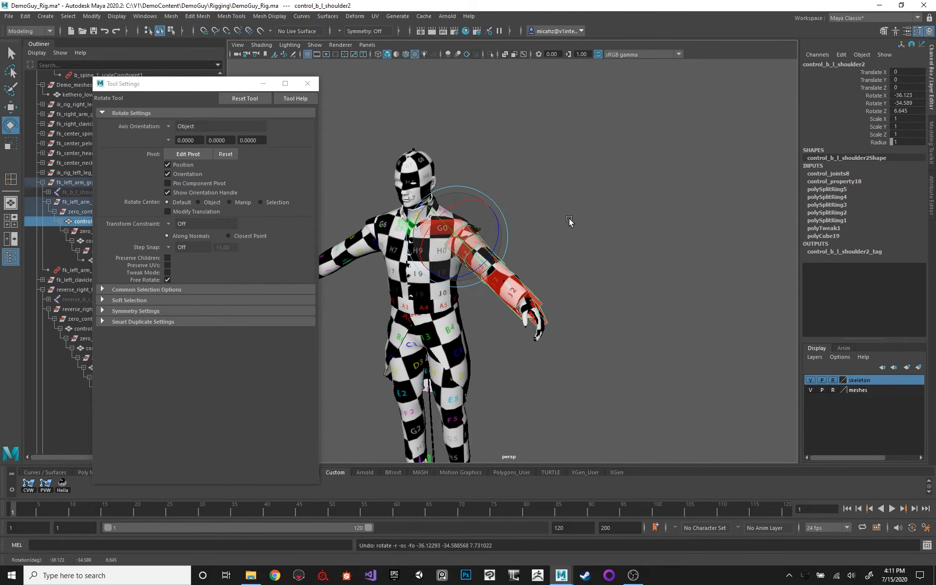
pyautogui.keyDown('alt'); pyautogui.moveTo(556, 185); pyautogui.dragTo(600, 155, button='middle'); pyautogui.keyUp('alt')
pyautogui.keyDown('alt'); pyautogui.moveTo(599, 154); pyautogui.dragTo(628, 224, button='right'); pyautogui.keyUp('alt')
pyautogui.keyDown('alt'); pyautogui.moveTo(629, 224); pyautogui.dragTo(591, 219); pyautogui.keyUp('alt')
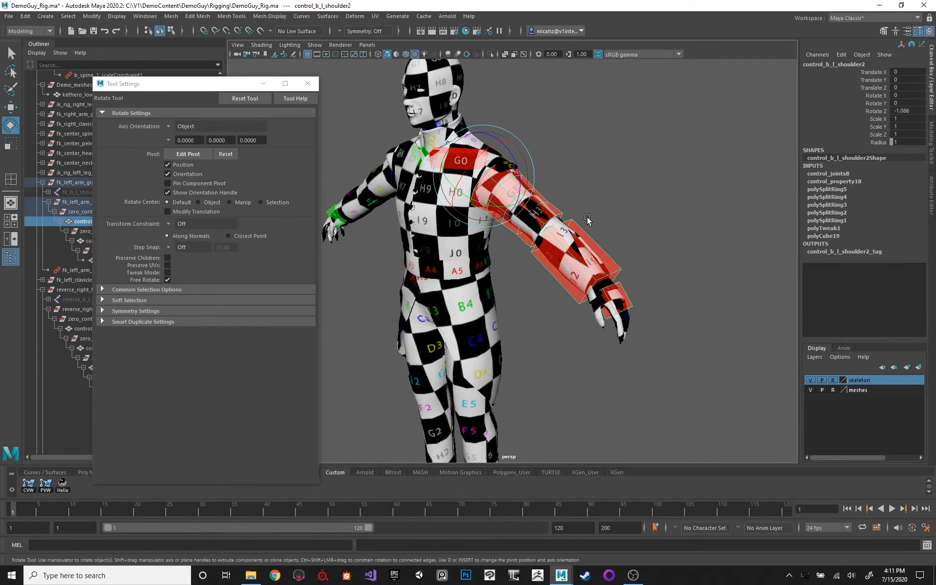
# Examine the fit of the control_b_l_shoulder2 box around the upper arm from close up and from several sides.
pyautogui.scroll(5, 507, 231)
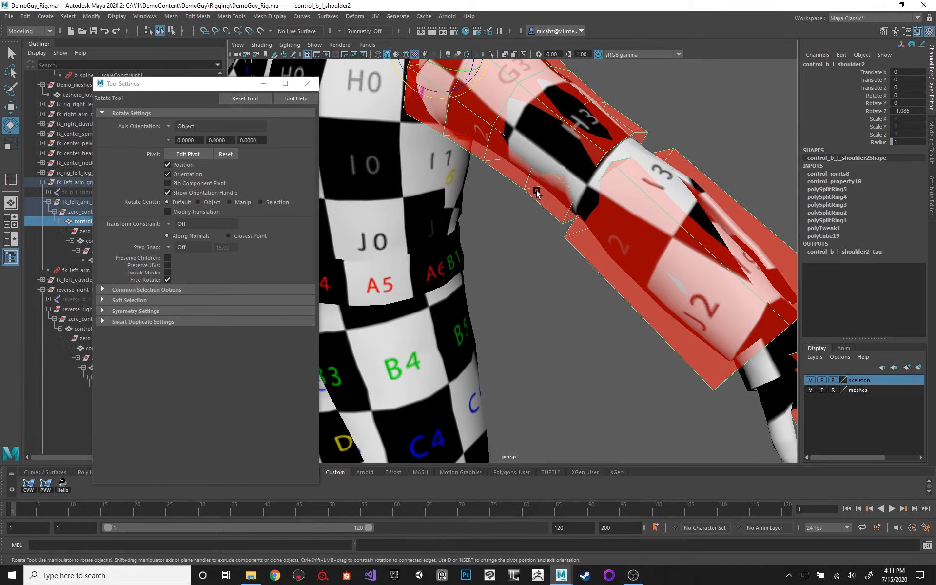
pyautogui.scroll(-5, 536, 191)
pyautogui.keyDown('alt'); pyautogui.moveTo(478, 197); pyautogui.dragTo(499, 178); pyautogui.keyUp('alt')
pyautogui.press('q')
pyautogui.click(560, 133)
pyautogui.hotkey('ctrl', 'z')
pyautogui.keyDown('alt'); pyautogui.moveTo(499, 179); pyautogui.dragTo(566, 167, button='middle'); pyautogui.keyUp('alt')
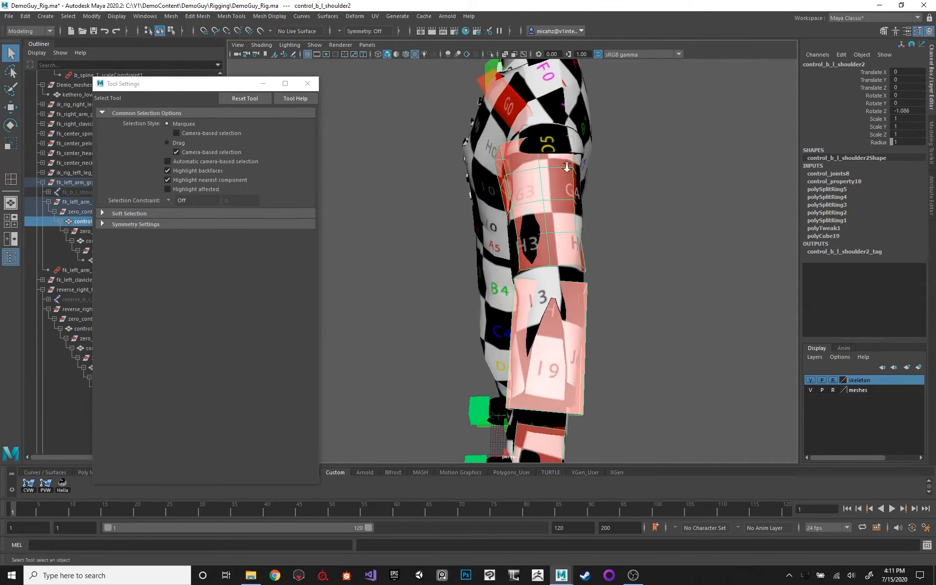
pyautogui.keyDown('alt'); pyautogui.moveTo(567, 167); pyautogui.dragTo(522, 235); pyautogui.keyUp('alt')
pyautogui.keyDown('alt'); pyautogui.moveTo(549, 158); pyautogui.dragTo(633, 203); pyautogui.keyUp('alt')
pyautogui.keyDown('alt'); pyautogui.moveTo(633, 202); pyautogui.dragTo(542, 146, button='right'); pyautogui.keyUp('alt')
pyautogui.keyDown('alt'); pyautogui.moveTo(543, 146); pyautogui.dragTo(607, 179, button='middle'); pyautogui.keyUp('alt')
pyautogui.keyDown('alt'); pyautogui.moveTo(607, 180); pyautogui.dragTo(584, 165, button='right'); pyautogui.keyUp('alt')
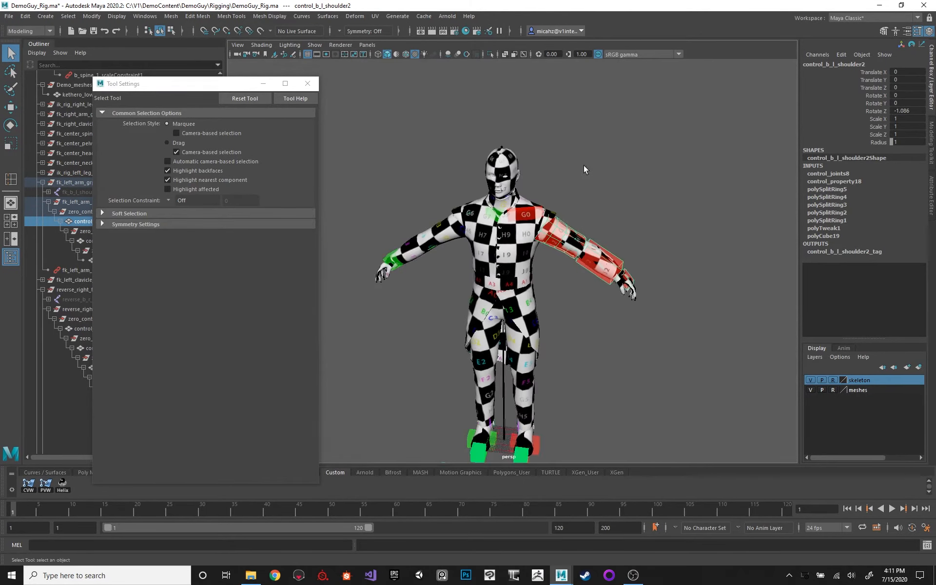
# Select control_b_l_forearm and control_b_l_shoulder2 in turn and compare how the two boxes sit on the left arm.
pyautogui.keyDown('alt'); pyautogui.moveTo(584, 165); pyautogui.dragTo(559, 128, button='middle'); pyautogui.keyUp('alt')
pyautogui.keyDown('alt'); pyautogui.moveTo(558, 128); pyautogui.dragTo(587, 156, button='right'); pyautogui.keyUp('alt')
pyautogui.click(594, 213)
pyautogui.click(600, 208)
pyautogui.keyDown('alt'); pyautogui.moveTo(619, 187); pyautogui.dragTo(575, 161, button='middle'); pyautogui.keyUp('alt')
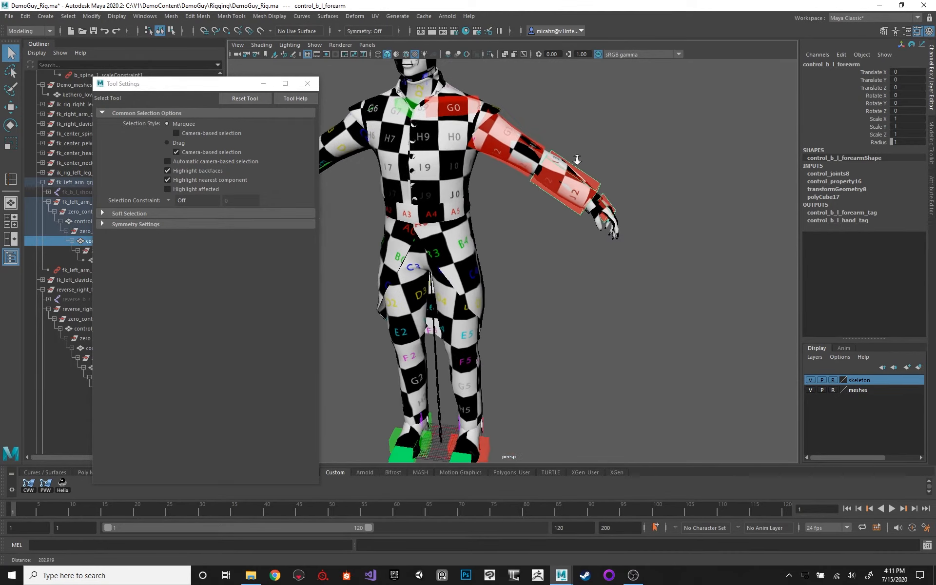
pyautogui.keyDown('alt'); pyautogui.moveTo(575, 161); pyautogui.dragTo(625, 195, button='right'); pyautogui.keyUp('alt')
pyautogui.moveTo(625, 195)
pyautogui.keyDown('alt'); pyautogui.mouseDown()
pyautogui.moveTo(576, 213)
pyautogui.moveTo(627, 182)
pyautogui.mouseUp(); pyautogui.keyUp('alt')
pyautogui.keyDown('alt'); pyautogui.moveTo(627, 182); pyautogui.dragTo(611, 156, button='middle'); pyautogui.keyUp('alt')
pyautogui.keyDown('alt'); pyautogui.moveTo(611, 155); pyautogui.dragTo(548, 171, button='right'); pyautogui.keyUp('alt')
pyautogui.click(548, 172)
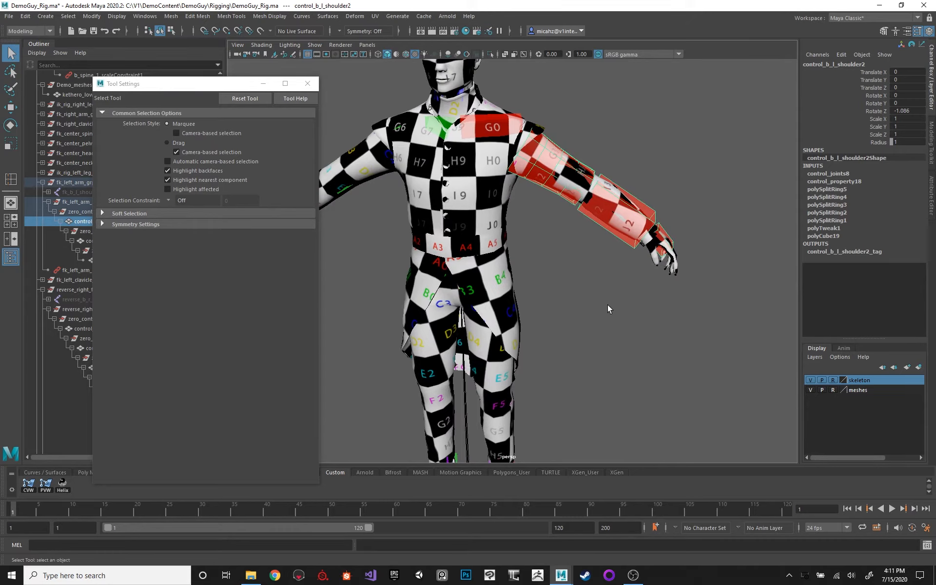
pyautogui.keyDown('alt'); pyautogui.moveTo(607, 304); pyautogui.dragTo(541, 254, button='right'); pyautogui.keyUp('alt')
pyautogui.keyDown('alt'); pyautogui.moveTo(541, 254); pyautogui.dragTo(563, 203, button='middle'); pyautogui.keyUp('alt')
pyautogui.keyDown('alt'); pyautogui.moveTo(564, 202); pyautogui.dragTo(598, 228, button='right'); pyautogui.keyUp('alt')
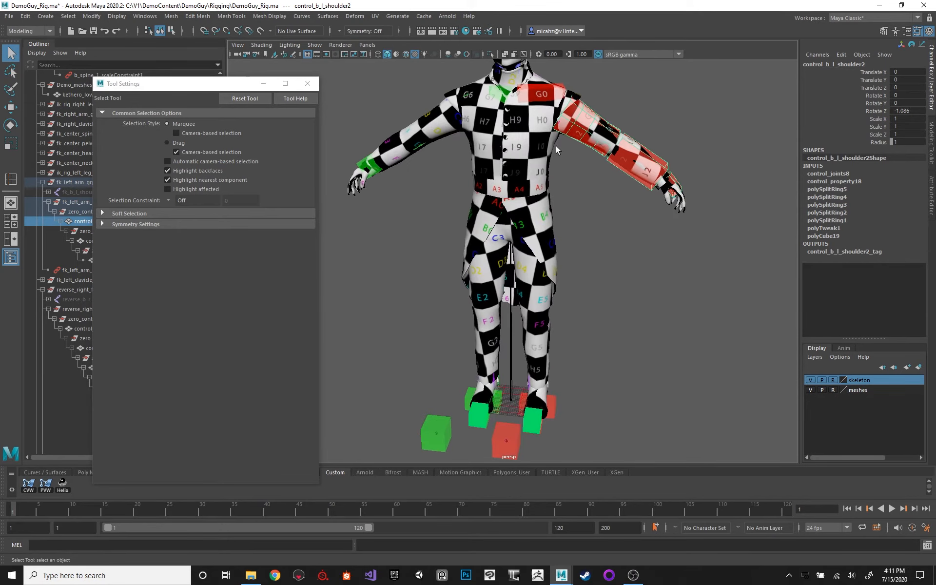
pyautogui.keyDown('alt'); pyautogui.moveTo(568, 167); pyautogui.dragTo(578, 185, button='middle'); pyautogui.keyUp('alt')
pyautogui.scroll(-1, 603, 183)
pyautogui.moveTo(578, 185)
pyautogui.keyDown('alt'); pyautogui.mouseDown()
pyautogui.moveTo(476, 167)
pyautogui.moveTo(590, 184)
pyautogui.mouseUp(); pyautogui.keyUp('alt')
pyautogui.keyDown('alt'); pyautogui.moveTo(589, 184); pyautogui.dragTo(529, 173, button='right'); pyautogui.keyUp('alt')
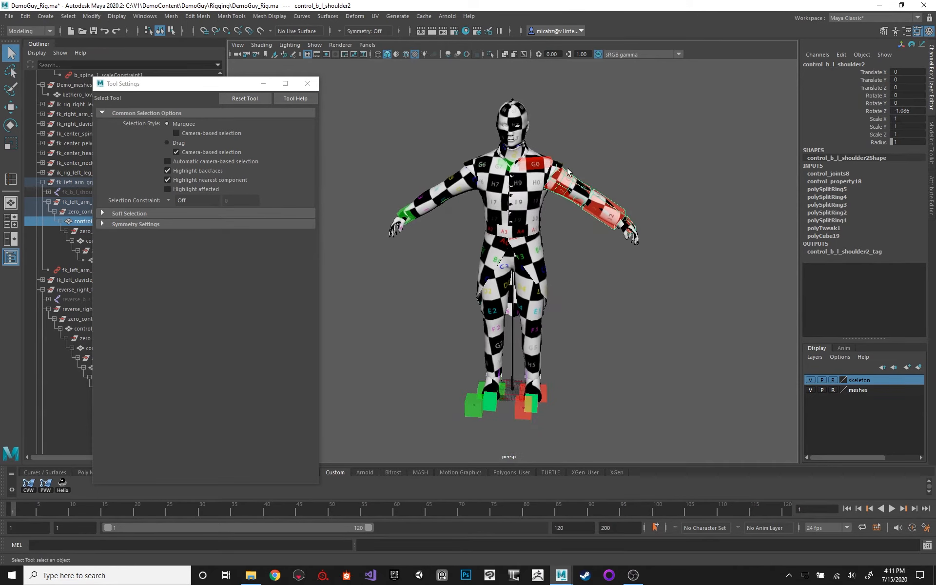
pyautogui.scroll(1, 560, 163)
pyautogui.keyDown('alt'); pyautogui.moveTo(562, 165); pyautogui.dragTo(577, 192); pyautogui.keyUp('alt')
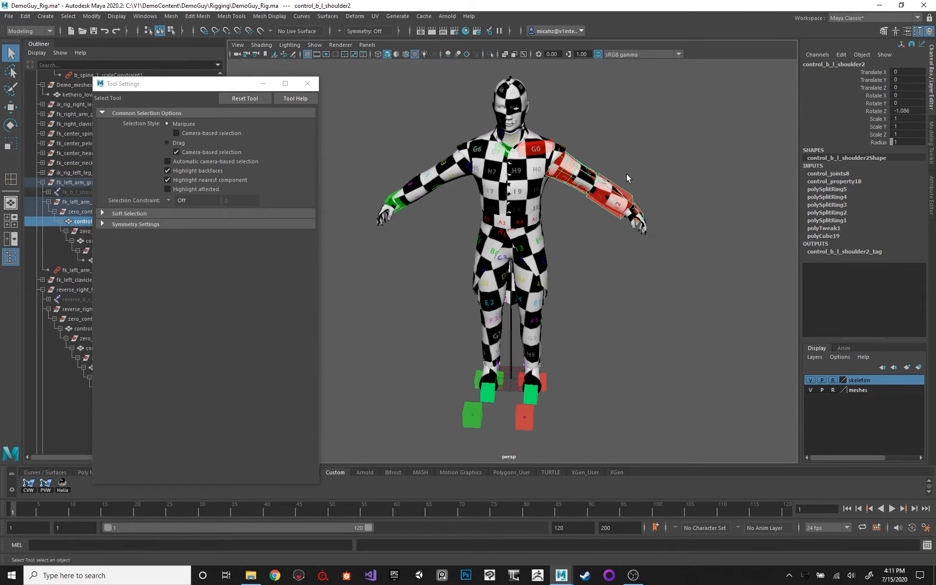
# Show the character in plain shaded display without textures.
pyautogui.press('4')
pyautogui.press('5')
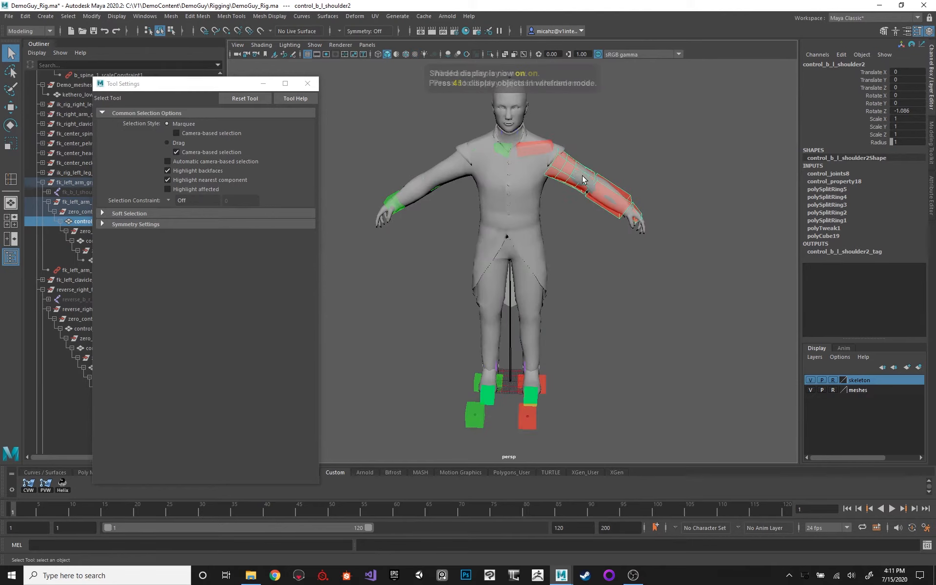
pyautogui.moveTo(584, 180)
pyautogui.keyDown('alt'); pyautogui.mouseDown(button='right')
pyautogui.moveTo(579, 213)
pyautogui.moveTo(606, 166)
pyautogui.mouseUp(button='right'); pyautogui.keyUp('alt')
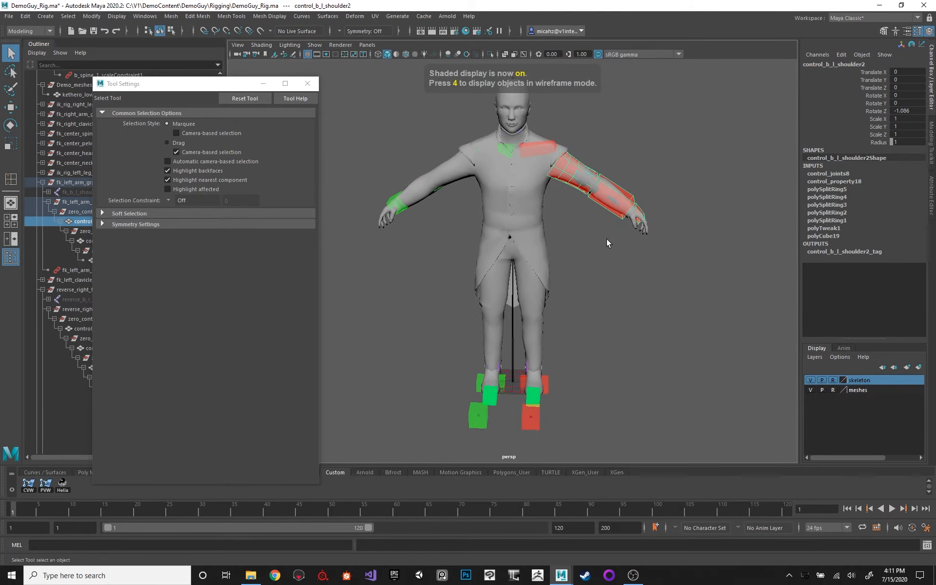
pyautogui.keyDown('alt'); pyautogui.moveTo(607, 238); pyautogui.dragTo(564, 159); pyautogui.keyUp('alt')
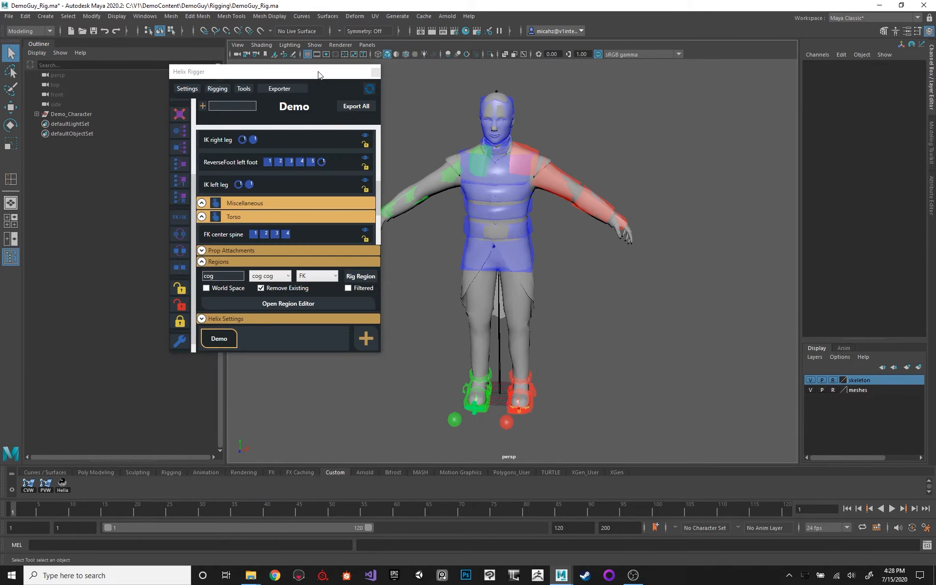
# Select control_b_l_shoulder2 on the fully shaped Demo rig and examine the custom control shapes on the body.
pyautogui.moveTo(318, 74); pyautogui.dragTo(305, 72)
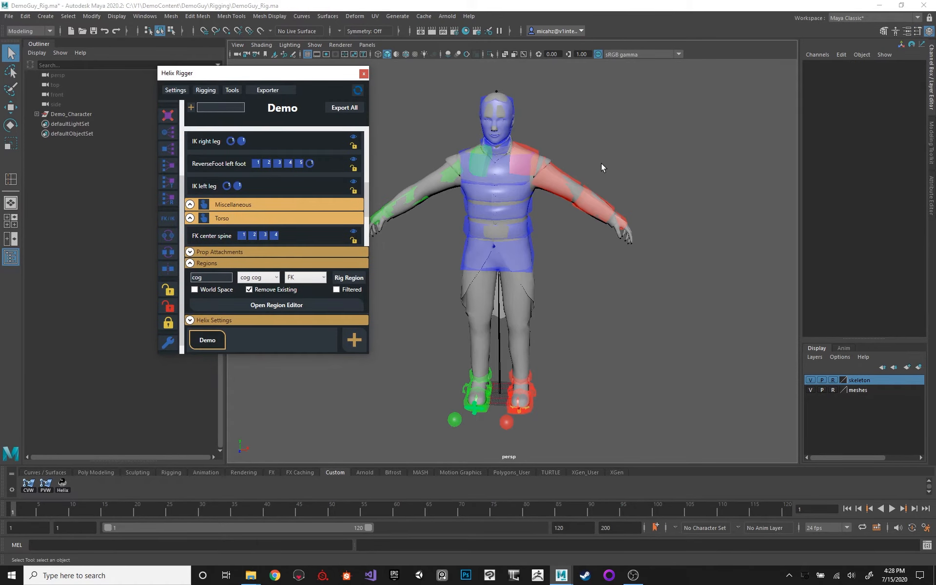
pyautogui.keyDown('alt'); pyautogui.moveTo(600, 163); pyautogui.dragTo(552, 149); pyautogui.keyUp('alt')
pyautogui.click(563, 176)
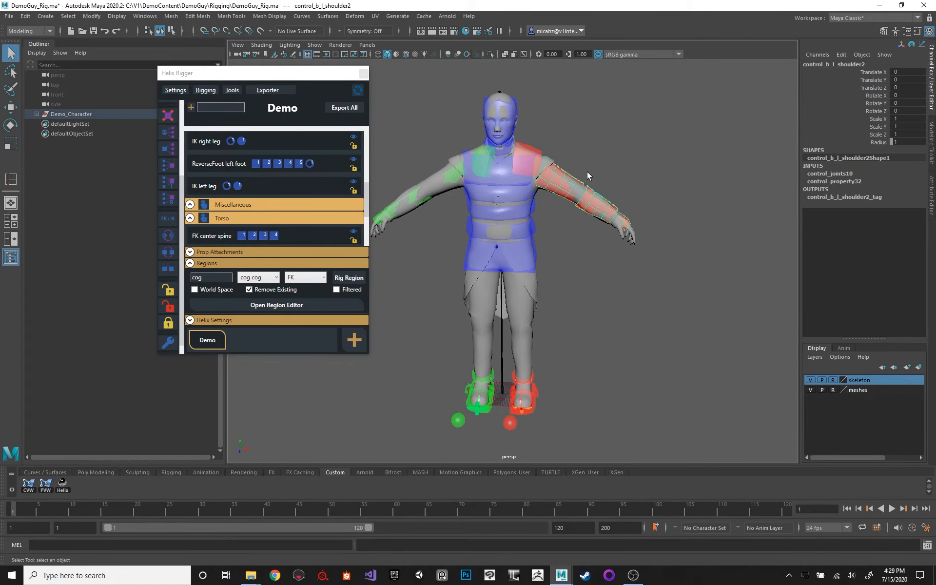
pyautogui.keyDown('alt'); pyautogui.moveTo(603, 173); pyautogui.dragTo(602, 221, button='middle'); pyautogui.keyUp('alt')
pyautogui.scroll(1, 600, 219)
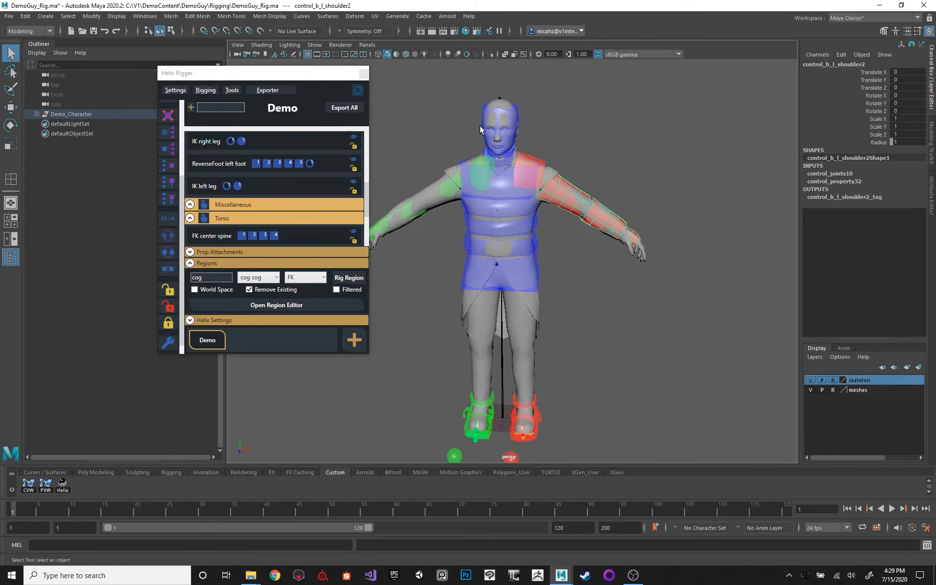
# Check the Control_Shapes file in the DemoGuy Rigging folder in File Explorer and return to Maya.
pyautogui.moveTo(251, 575)
pyautogui.click(223, 536)
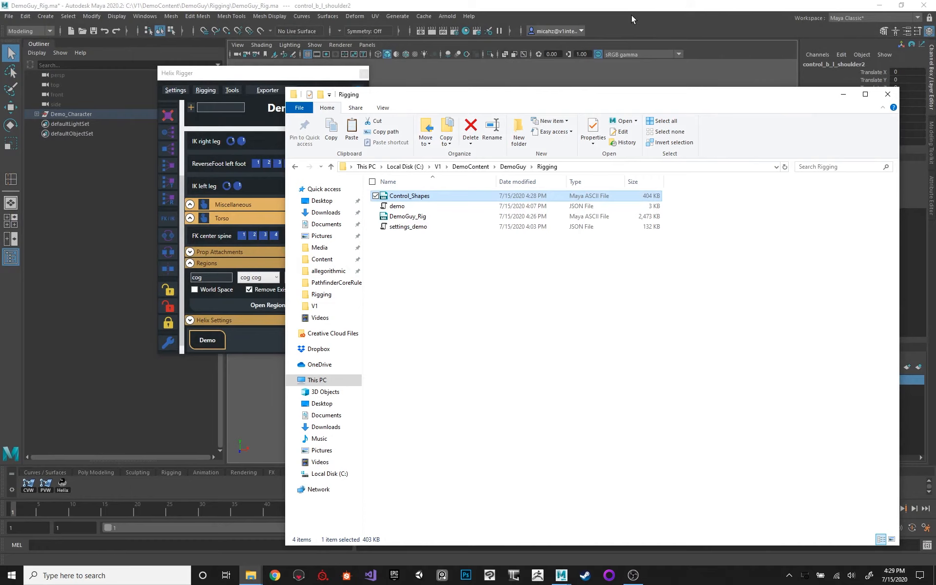
pyautogui.click(632, 20)
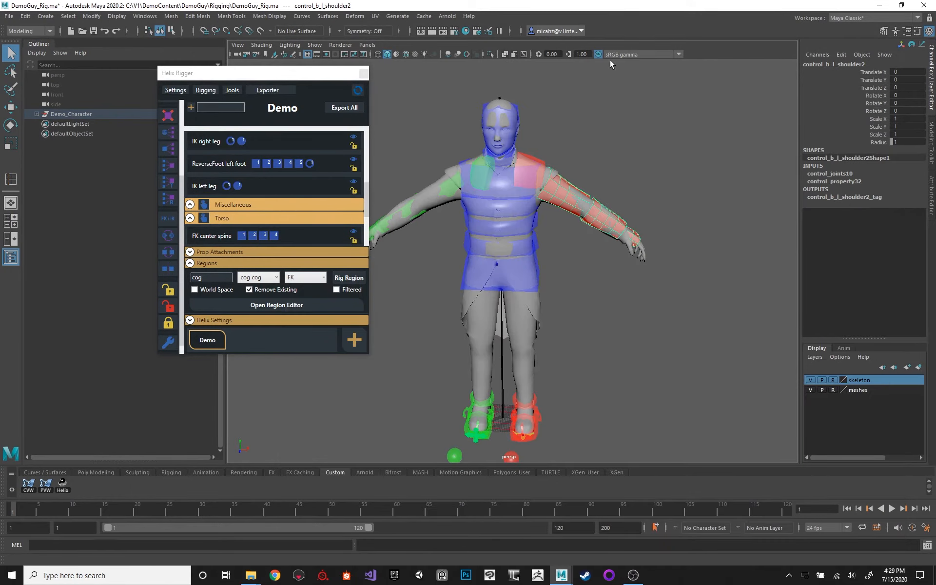
# Frame control_b_l_clavicle2 and examine how its shape wraps the left side of the chest and shoulder.
pyautogui.click(518, 159)
pyautogui.press('f')
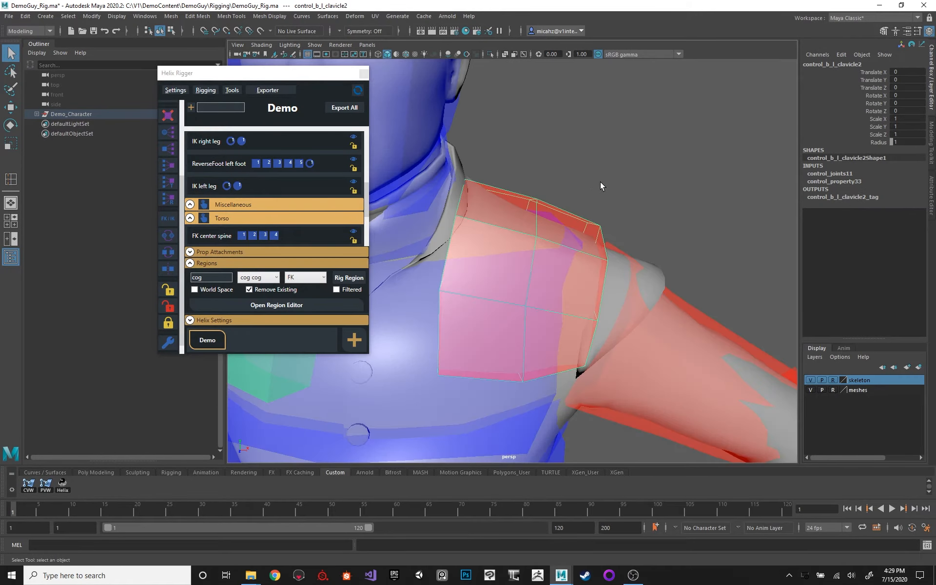
pyautogui.keyDown('alt'); pyautogui.moveTo(601, 186); pyautogui.dragTo(495, 182); pyautogui.keyUp('alt')
pyautogui.keyDown('alt'); pyautogui.moveTo(495, 182); pyautogui.dragTo(505, 204, button='right'); pyautogui.keyUp('alt')
pyautogui.keyDown('alt'); pyautogui.moveTo(505, 205); pyautogui.dragTo(546, 179); pyautogui.keyUp('alt')
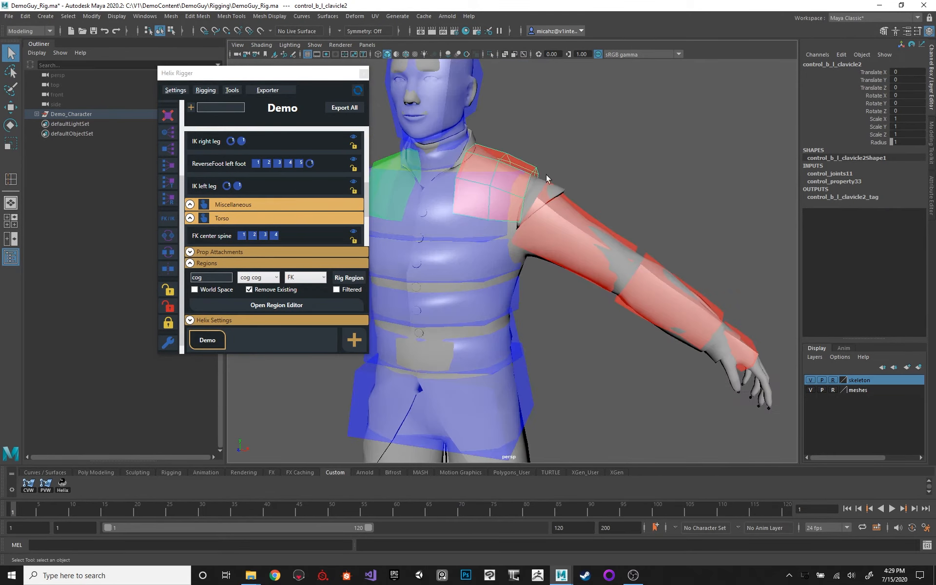
# Select control_b_spine_2 and examine the torso control shapes, viewing the full character down to the feet.
pyautogui.click(554, 252)
pyautogui.keyDown('alt'); pyautogui.moveTo(622, 176); pyautogui.dragTo(674, 131, button='middle'); pyautogui.keyUp('alt')
pyautogui.click(545, 264)
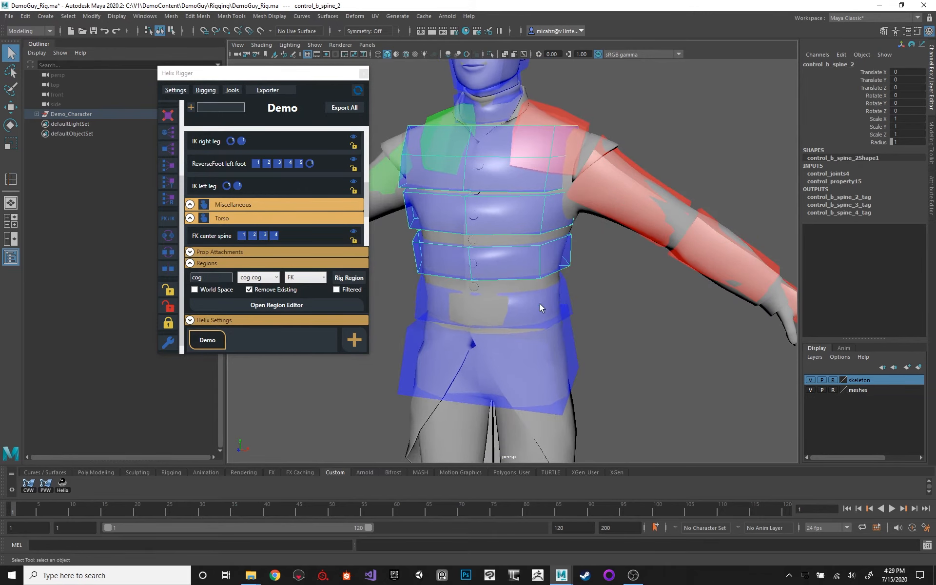
pyautogui.click(540, 306)
pyautogui.click(577, 323)
pyautogui.keyDown('alt'); pyautogui.moveTo(616, 281); pyautogui.dragTo(522, 271, button='right'); pyautogui.keyUp('alt')
pyautogui.keyDown('alt'); pyautogui.moveTo(521, 272); pyautogui.dragTo(551, 273); pyautogui.keyUp('alt')
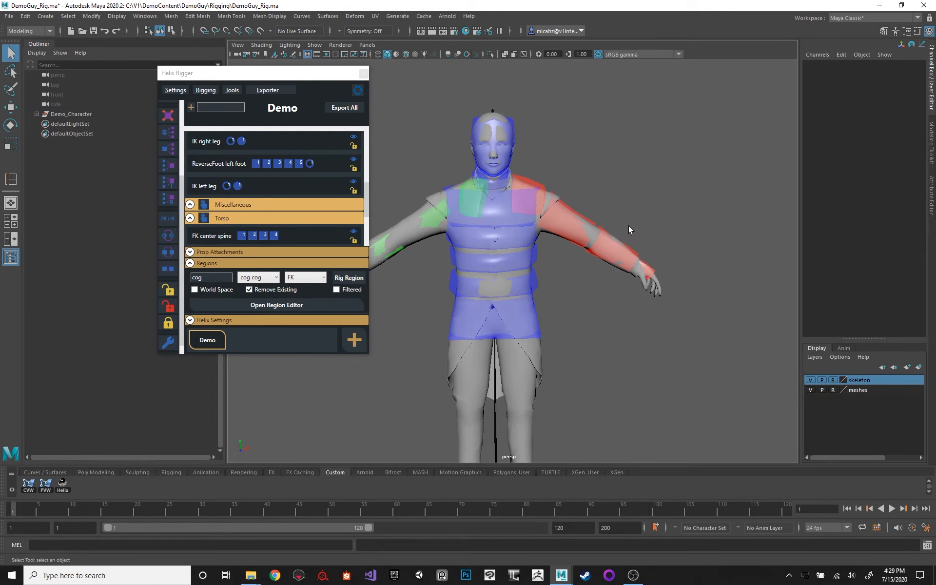
pyautogui.keyDown('alt'); pyautogui.moveTo(575, 256); pyautogui.dragTo(560, 149, button='middle'); pyautogui.keyUp('alt')
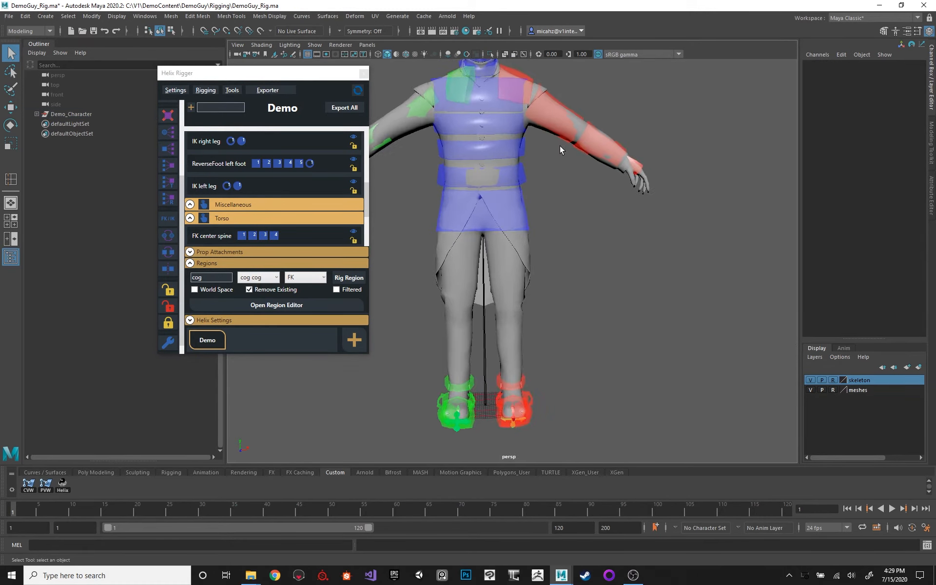
# Frame control_left_leg_ik_pv and control_b_l_ball and examine the control shapes around the feet.
pyautogui.click(529, 414)
pyautogui.press('f')
pyautogui.keyDown('alt'); pyautogui.moveTo(582, 336); pyautogui.dragTo(541, 330); pyautogui.keyUp('alt')
pyautogui.keyDown('alt'); pyautogui.moveTo(540, 330); pyautogui.dragTo(516, 334, button='right'); pyautogui.keyUp('alt')
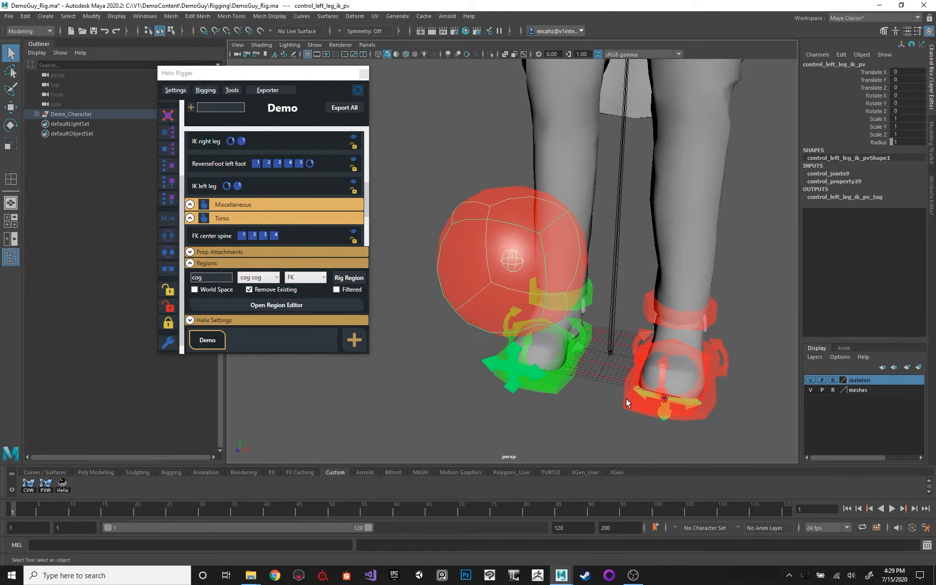
pyautogui.click(653, 403)
pyautogui.press('f')
pyautogui.keyDown('alt'); pyautogui.moveTo(628, 355); pyautogui.dragTo(570, 350); pyautogui.keyUp('alt')
pyautogui.keyDown('alt'); pyautogui.moveTo(570, 351); pyautogui.dragTo(544, 355, button='right'); pyautogui.keyUp('alt')
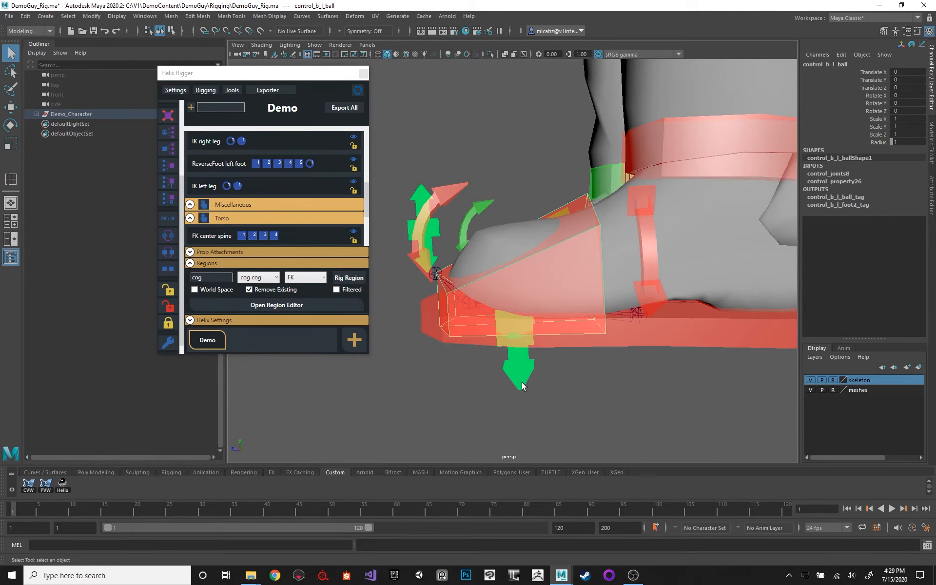
# Move all vertices of the control_b_r_toe_ik1 arrow shape from beneath the foot to in front of the toes.
pyautogui.click(522, 381)
pyautogui.keyDown('alt'); pyautogui.moveTo(534, 323); pyautogui.dragTo(524, 376); pyautogui.keyUp('alt')
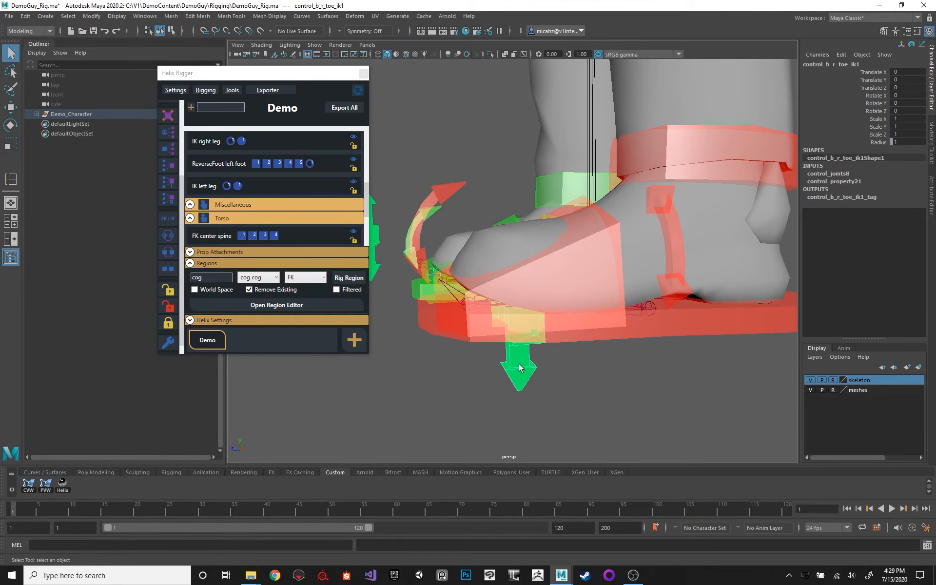
pyautogui.press('F8')
pyautogui.moveTo(614, 454); pyautogui.dragTo(615, 456)
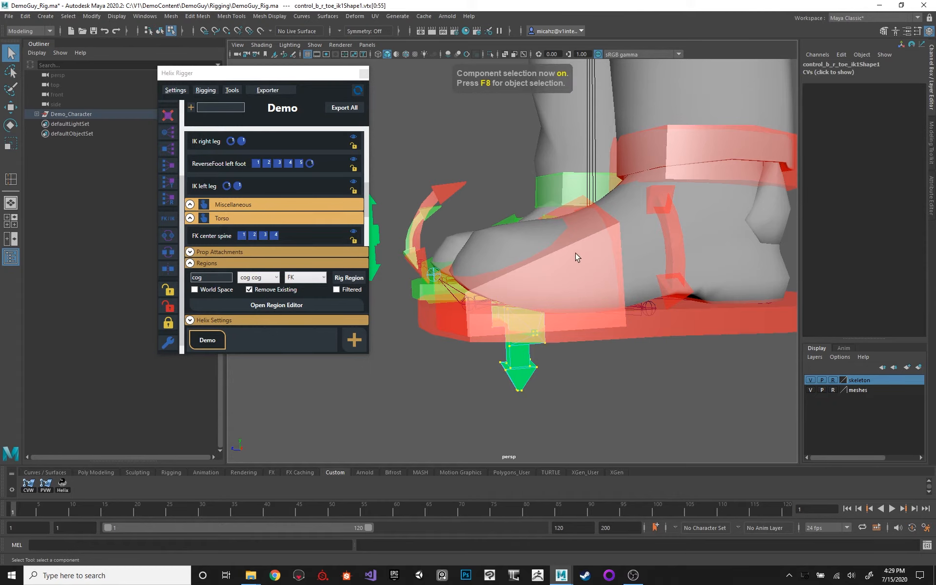
pyautogui.press('w')
pyautogui.keyDown('alt'); pyautogui.moveTo(580, 246); pyautogui.dragTo(508, 282); pyautogui.keyUp('alt')
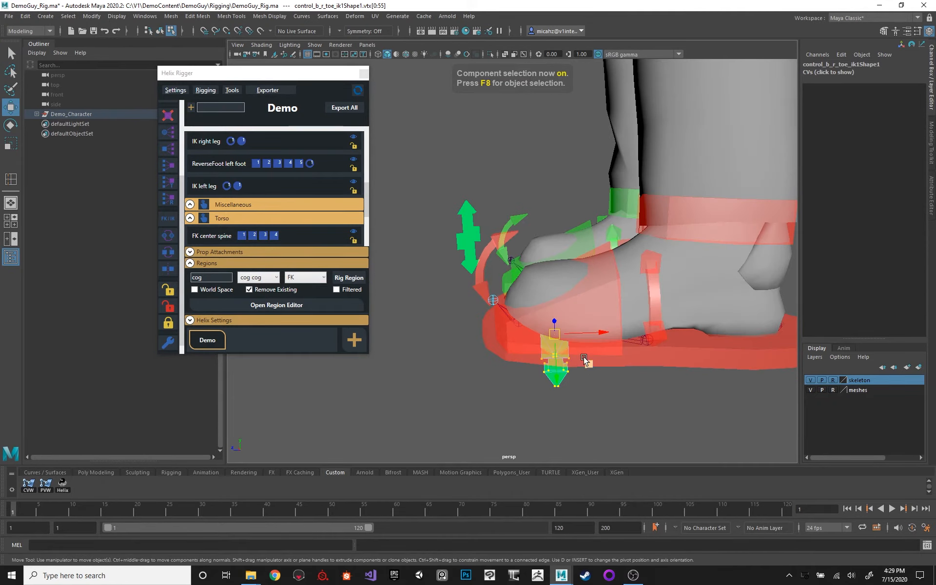
pyautogui.moveTo(586, 362); pyautogui.dragTo(487, 306)
pyautogui.moveTo(524, 228)
pyautogui.keyDown('alt'); pyautogui.mouseDown()
pyautogui.moveTo(546, 249)
pyautogui.moveTo(527, 227)
pyautogui.mouseUp(); pyautogui.keyUp('alt')
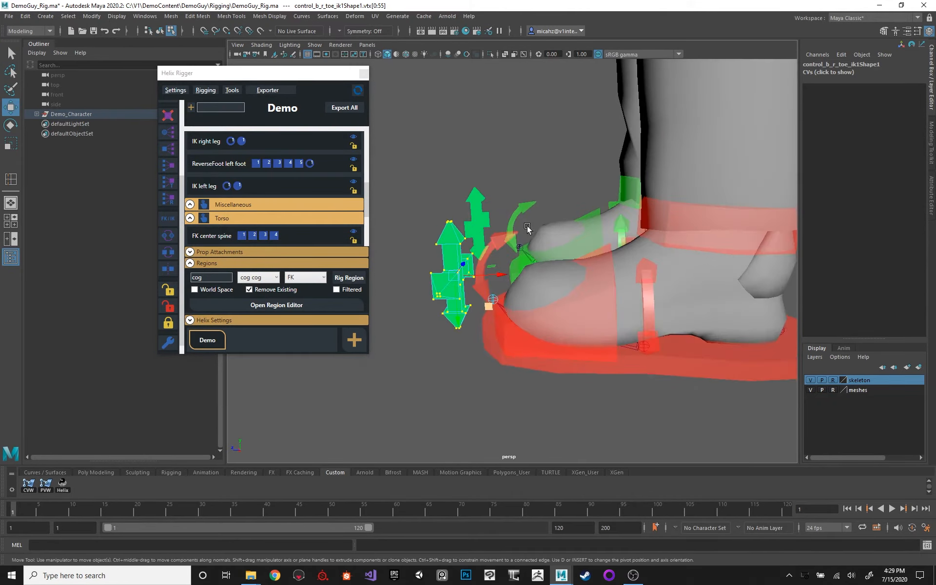
# Using the side view, shift the control_b_r_toe_ik1 arrow vertices farther forward and up from the toes.
pyautogui.press('space')
pyautogui.keyDown('alt'); pyautogui.moveTo(505, 274); pyautogui.dragTo(580, 263); pyautogui.keyUp('alt')
pyautogui.press('f')
pyautogui.keyDown('alt'); pyautogui.moveTo(492, 101); pyautogui.dragTo(521, 102, button='middle'); pyautogui.keyUp('alt')
pyautogui.scroll(-5, 493, 234)
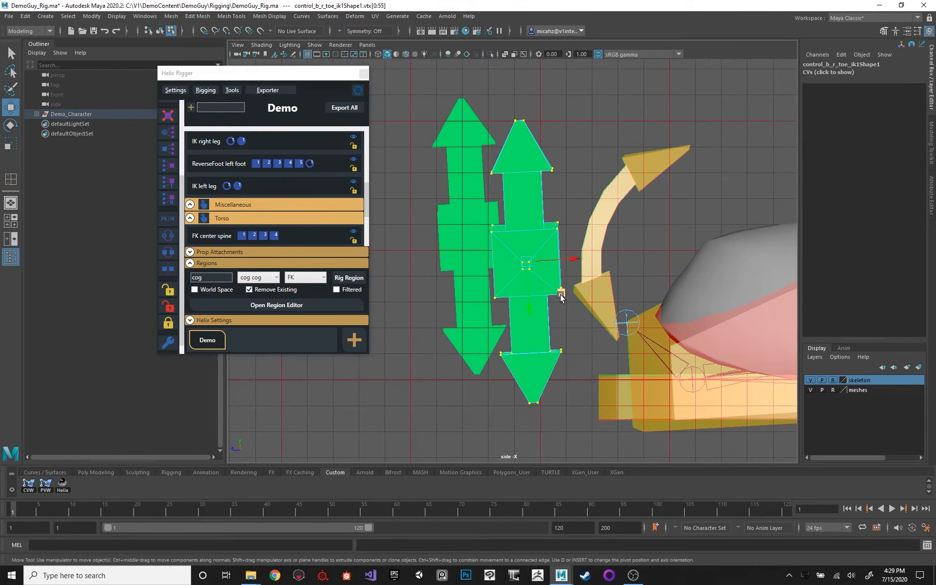
pyautogui.keyDown('alt'); pyautogui.moveTo(560, 296); pyautogui.dragTo(476, 244); pyautogui.keyUp('alt')
pyautogui.press('space')
pyautogui.moveTo(560, 244); pyautogui.dragTo(510, 224)
# Move the curved-arrow vertices of both toe controls slightly forward and down from the toe tips, and return to object selection.
pyautogui.click(531, 232)
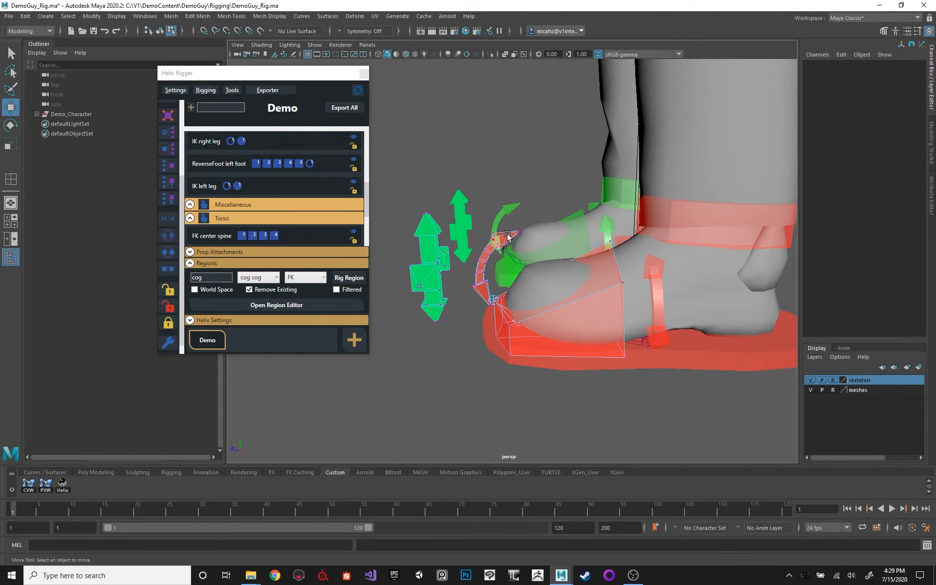
pyautogui.click(508, 209)
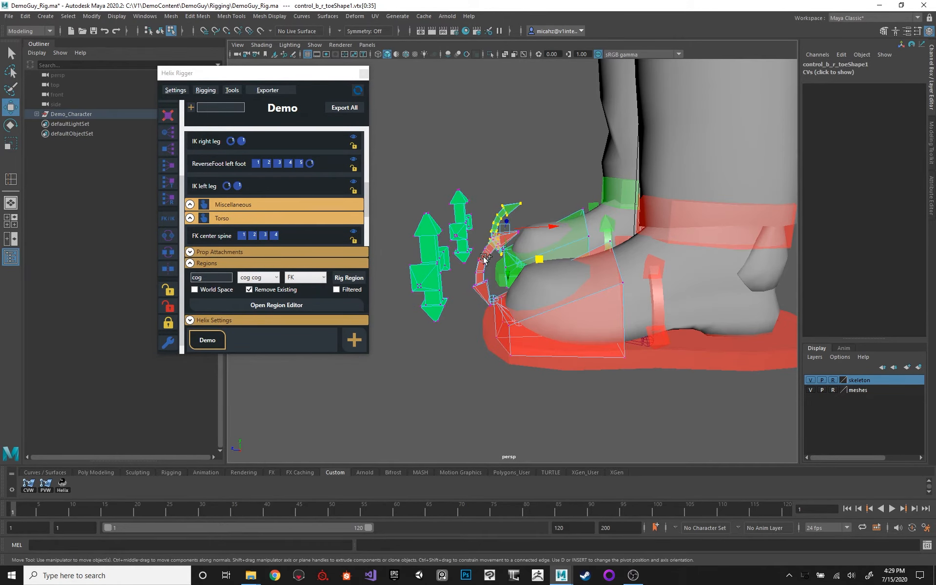
pyautogui.keyDown('alt'); pyautogui.moveTo(550, 220); pyautogui.dragTo(445, 238); pyautogui.keyUp('alt')
pyautogui.keyDown('ctrl'); pyautogui.keyDown('shift'); pyautogui.moveTo(511, 191); pyautogui.dragTo(481, 196, button='right'); pyautogui.keyUp('shift'); pyautogui.keyUp('ctrl')
pyautogui.keyDown('alt'); pyautogui.moveTo(505, 194); pyautogui.dragTo(637, 227); pyautogui.keyUp('alt')
pyautogui.click(679, 242)
pyautogui.keyDown('alt'); pyautogui.moveTo(679, 242); pyautogui.dragTo(331, 216, button='right'); pyautogui.keyUp('alt')
pyautogui.keyDown('alt'); pyautogui.moveTo(471, 177); pyautogui.dragTo(483, 227, button='middle'); pyautogui.keyUp('alt')
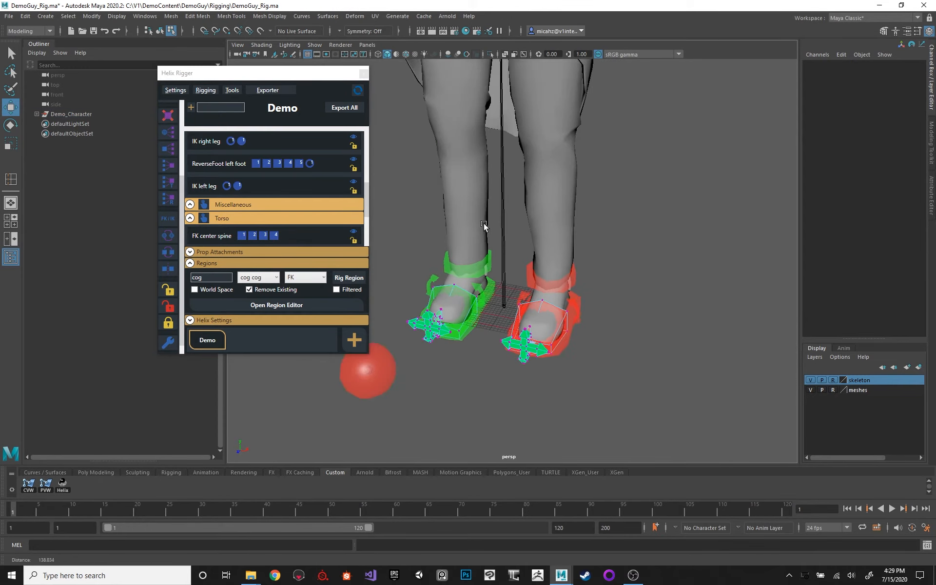
pyautogui.keyDown('alt'); pyautogui.moveTo(422, 209); pyautogui.dragTo(491, 229); pyautogui.keyUp('alt')
pyautogui.press('F8')
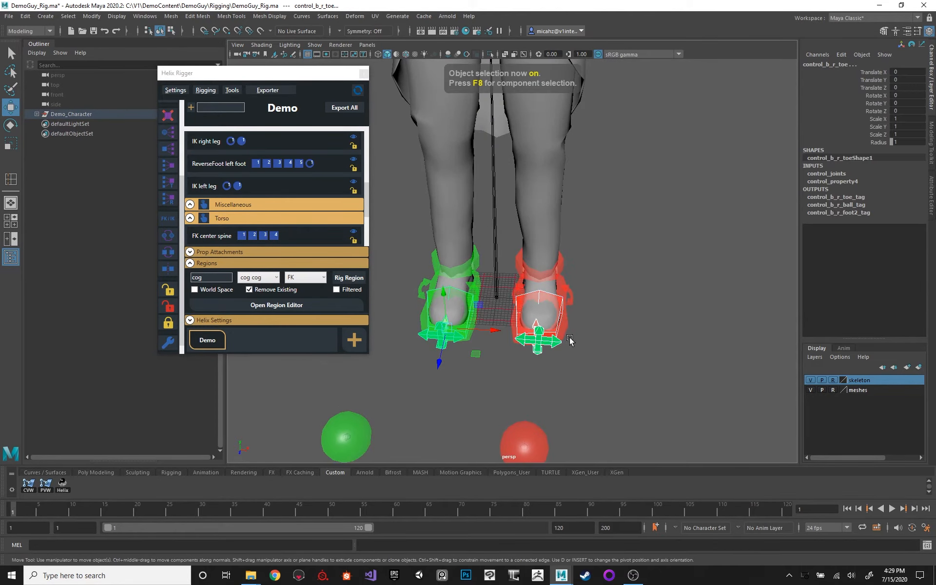
# Select control_b_r_toe_ik1, control_b_l_heel and control_b_l_foot1 in turn and examine the reshaped foot controls.
pyautogui.keyDown('alt'); pyautogui.moveTo(625, 288); pyautogui.dragTo(511, 266); pyautogui.keyUp('alt')
pyautogui.keyDown('alt'); pyautogui.moveTo(511, 267); pyautogui.dragTo(504, 304, button='right'); pyautogui.keyUp('alt')
pyautogui.press('q')
pyautogui.keyDown('alt'); pyautogui.moveTo(456, 286); pyautogui.dragTo(484, 236, button='middle'); pyautogui.keyUp('alt')
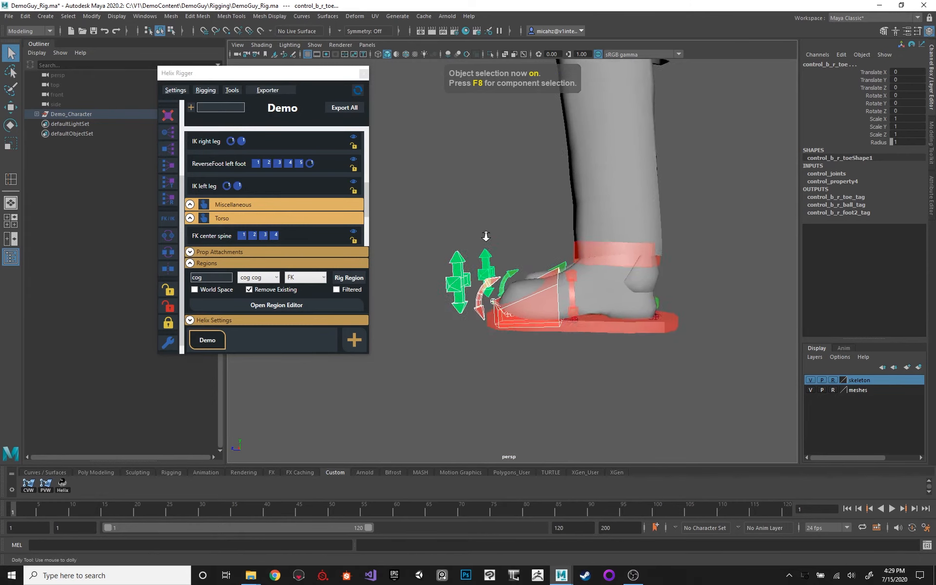
pyautogui.keyDown('alt'); pyautogui.moveTo(484, 236); pyautogui.dragTo(468, 325, button='right'); pyautogui.keyUp('alt')
pyautogui.click(443, 278)
pyautogui.keyDown('alt'); pyautogui.moveTo(480, 224); pyautogui.dragTo(599, 290); pyautogui.keyUp('alt')
pyautogui.click(600, 291)
pyautogui.keyDown('alt'); pyautogui.moveTo(597, 160); pyautogui.dragTo(580, 231, button='middle'); pyautogui.keyUp('alt')
pyautogui.keyDown('alt'); pyautogui.moveTo(641, 232); pyautogui.dragTo(568, 253, button='right'); pyautogui.keyUp('alt')
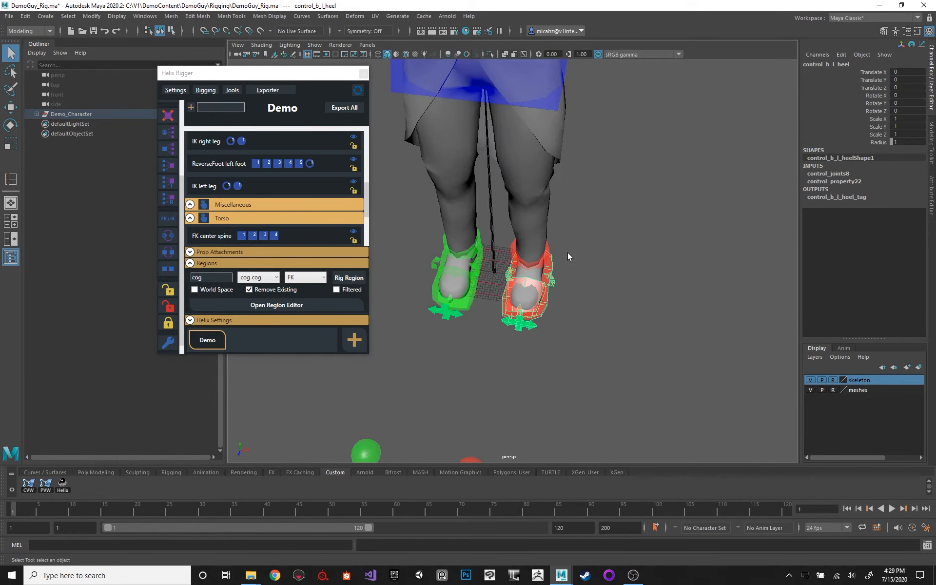
pyautogui.keyDown('alt'); pyautogui.moveTo(567, 253); pyautogui.dragTo(540, 243); pyautogui.keyUp('alt')
pyautogui.click(540, 271)
pyautogui.keyDown('alt'); pyautogui.moveTo(577, 171); pyautogui.dragTo(574, 267, button='middle'); pyautogui.keyUp('alt')
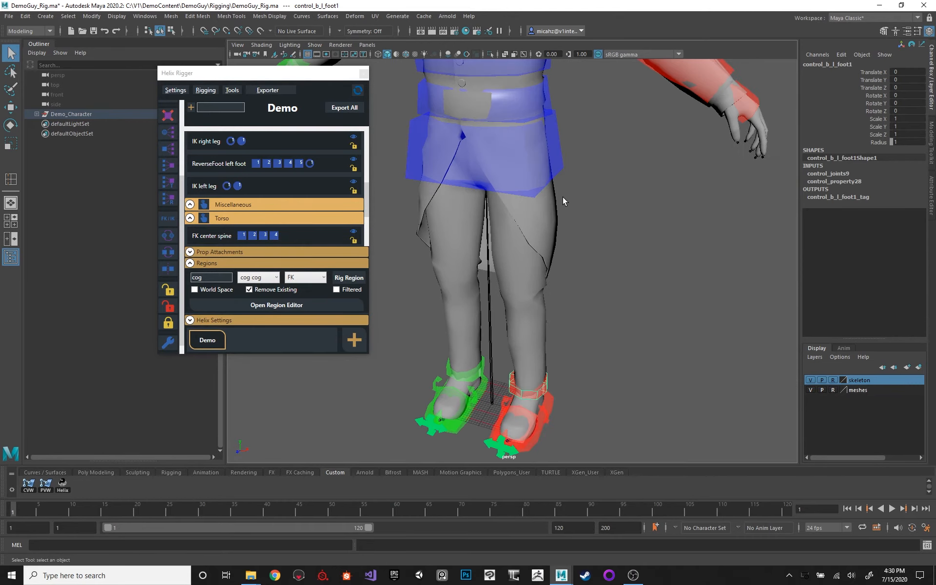
# Select control_b_l_shoulder2, control_b_l_clavicle2, control_b_pelvis2 and control_b_l_outstep in turn and examine how their shapes fit the body.
pyautogui.keyDown('alt'); pyautogui.moveTo(563, 197); pyautogui.dragTo(565, 220, button='middle'); pyautogui.keyUp('alt')
pyautogui.click(551, 152)
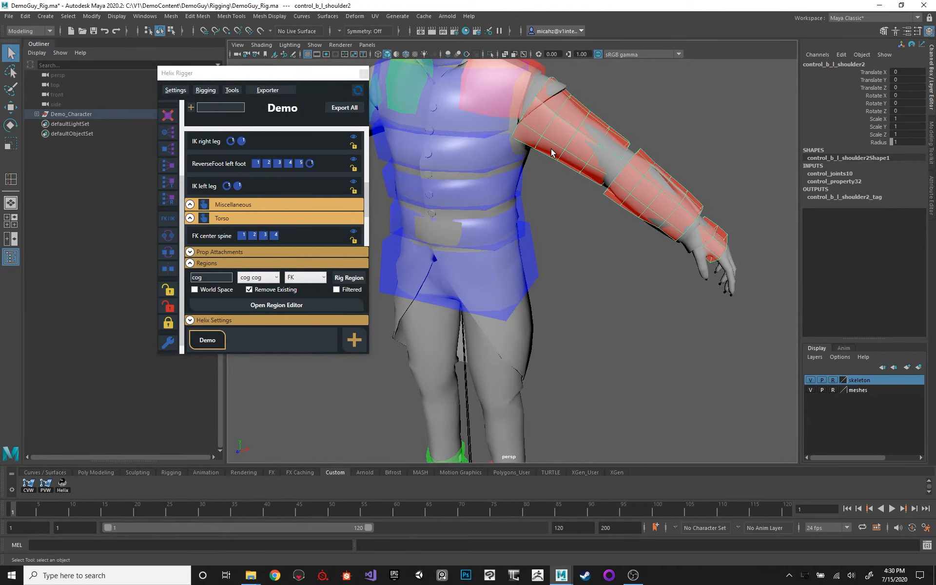
pyautogui.keyDown('alt'); pyautogui.moveTo(548, 151); pyautogui.dragTo(544, 197); pyautogui.keyUp('alt')
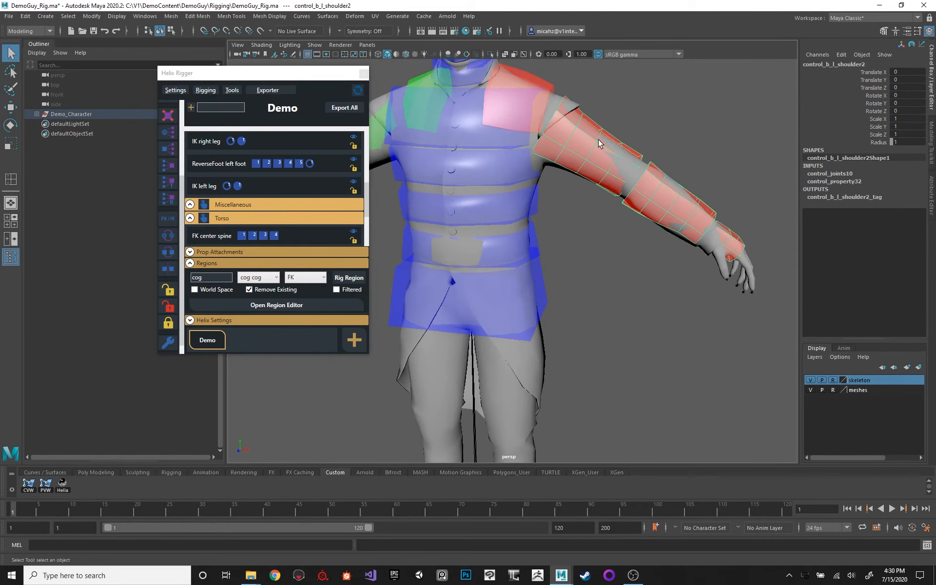
pyautogui.keyDown('alt'); pyautogui.moveTo(599, 143); pyautogui.dragTo(595, 177, button='right'); pyautogui.keyUp('alt')
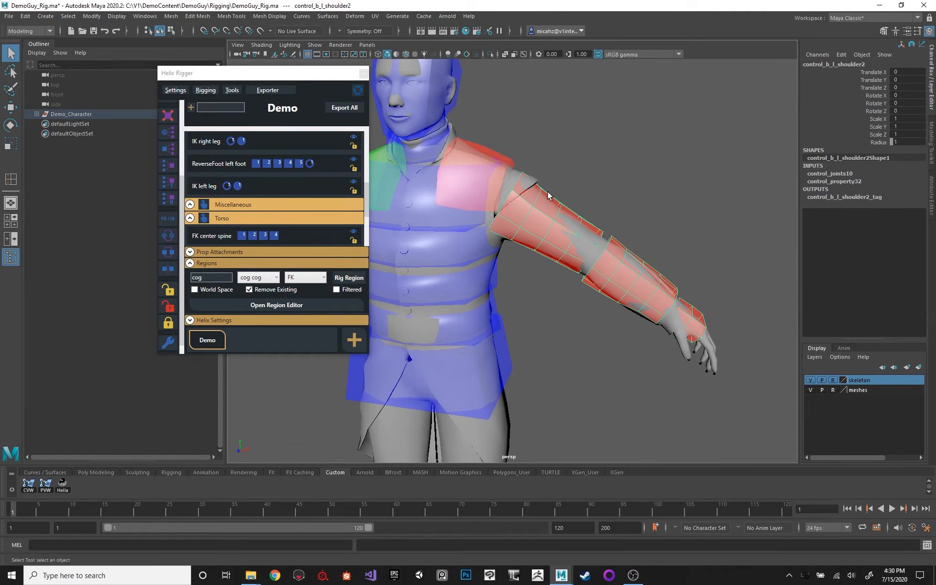
pyautogui.click(478, 157)
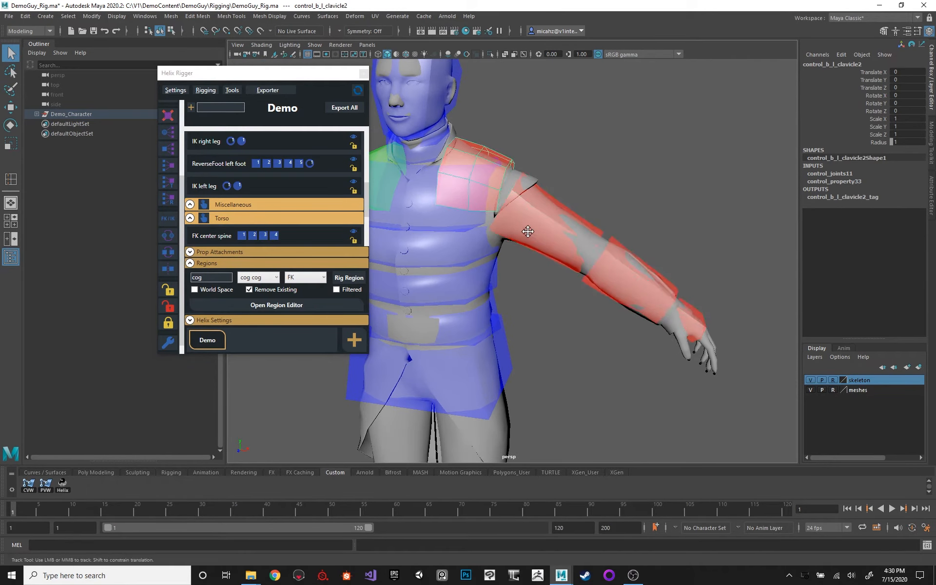
pyautogui.keyDown('alt'); pyautogui.moveTo(523, 227); pyautogui.dragTo(449, 247, button='right'); pyautogui.keyUp('alt')
pyautogui.click(507, 291)
pyautogui.keyDown('alt'); pyautogui.moveTo(506, 292); pyautogui.dragTo(509, 265, button='right'); pyautogui.keyUp('alt')
pyautogui.keyDown('alt'); pyautogui.moveTo(509, 264); pyautogui.dragTo(523, 150, button='middle'); pyautogui.keyUp('alt')
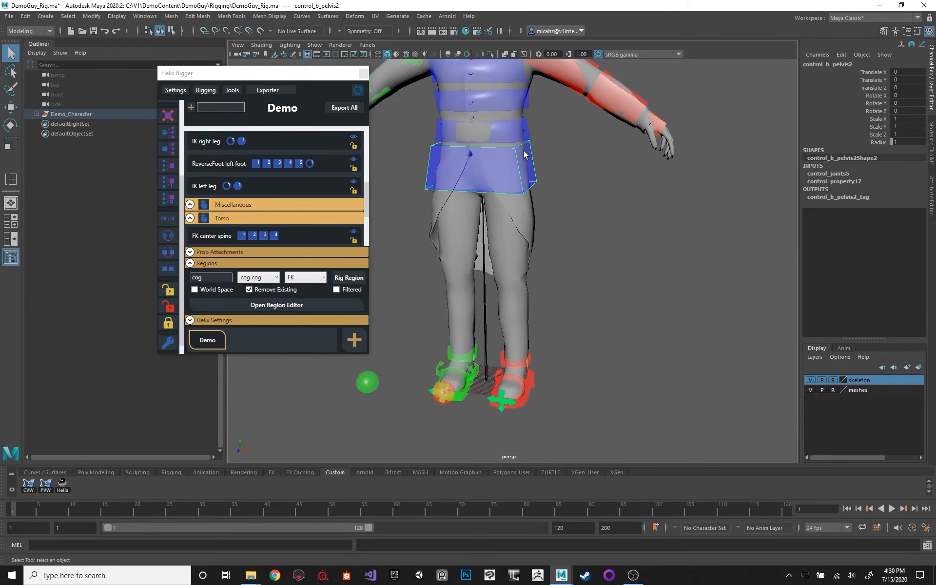
pyautogui.click(531, 364)
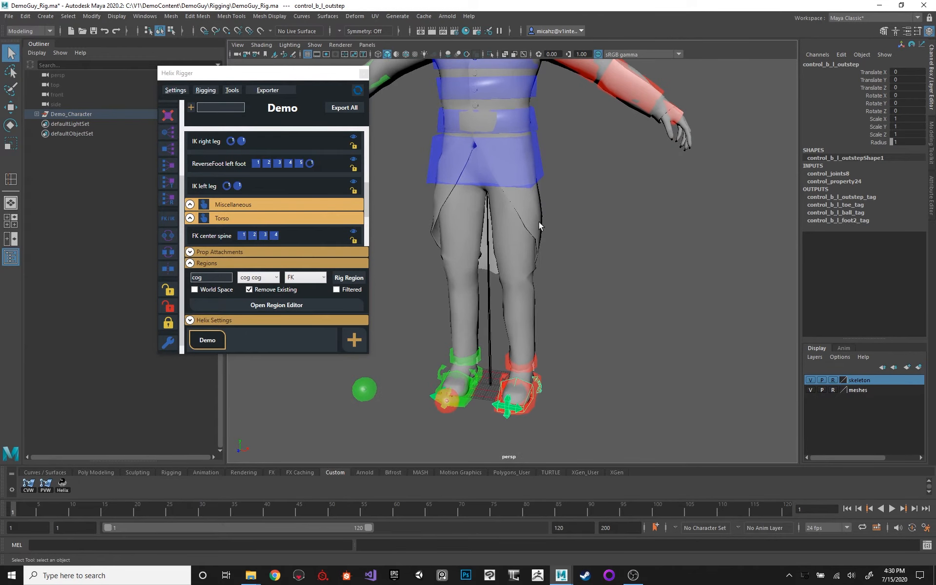
# Rig the cog region as an FK component with Remove Existing enabled, and show the whole rig in shaded display.
pyautogui.press('4')
pyautogui.scroll(2, 554, 178)
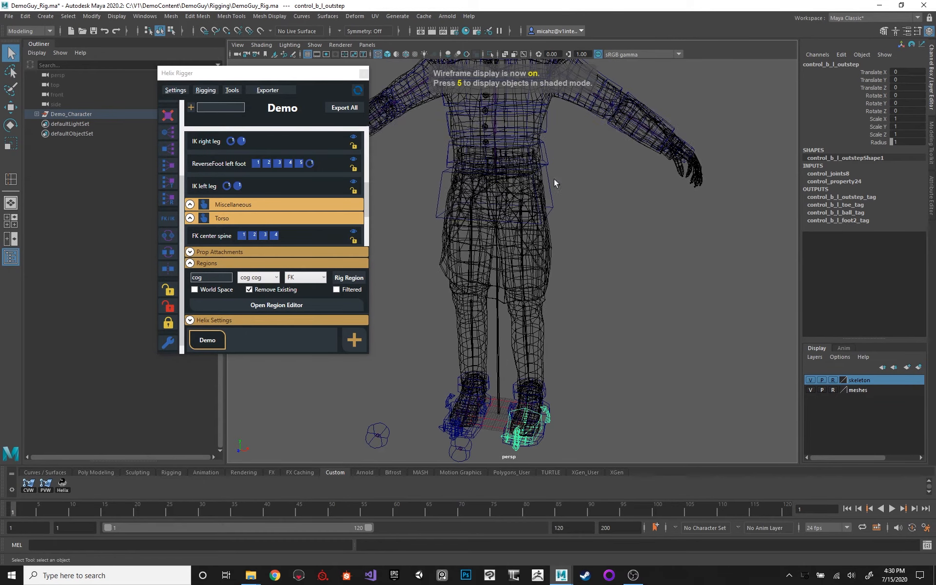
pyautogui.click(349, 277)
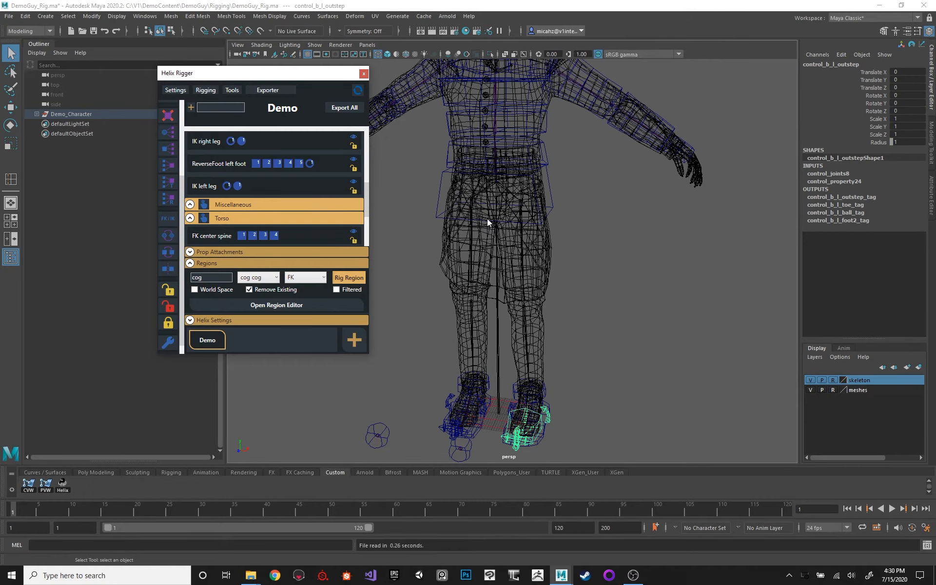
pyautogui.press('6')
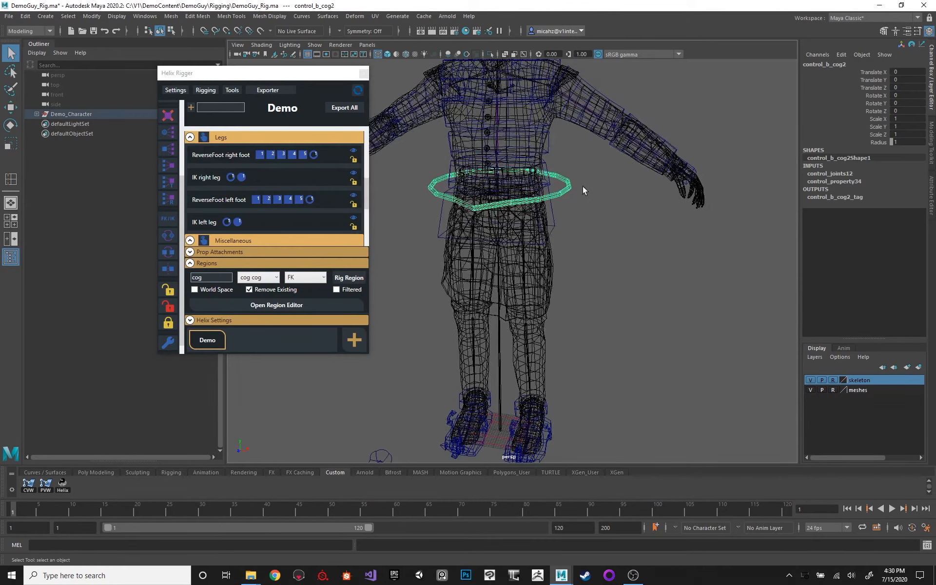
pyautogui.press('5')
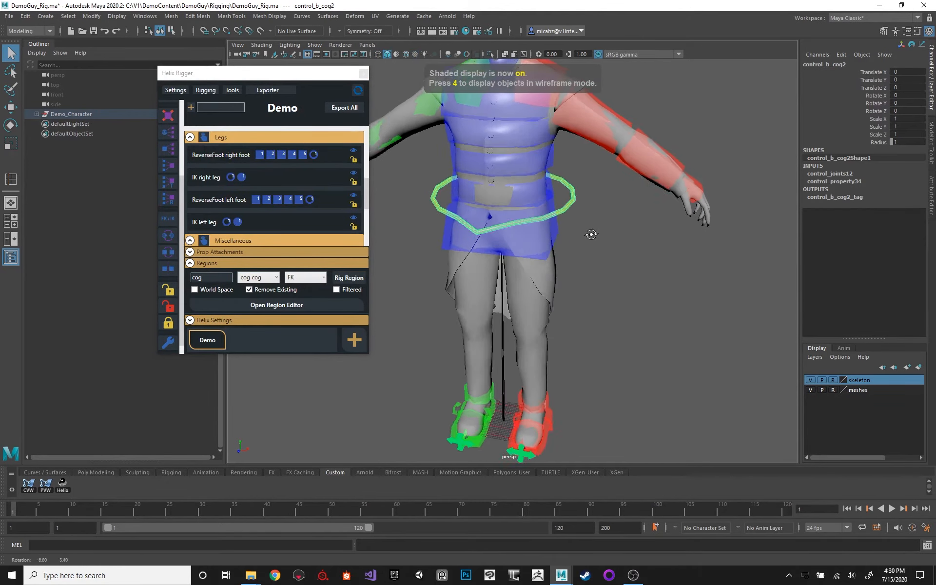
pyautogui.click(607, 218)
pyautogui.keyDown('alt'); pyautogui.moveTo(606, 218); pyautogui.dragTo(551, 176); pyautogui.keyUp('alt')
pyautogui.keyDown('alt'); pyautogui.moveTo(551, 177); pyautogui.dragTo(512, 205, button='right'); pyautogui.keyUp('alt')
pyautogui.keyDown('alt'); pyautogui.moveTo(512, 205); pyautogui.dragTo(546, 198, button='middle'); pyautogui.keyUp('alt')
pyautogui.keyDown('alt'); pyautogui.moveTo(546, 197); pyautogui.dragTo(602, 225); pyautogui.keyUp('alt')
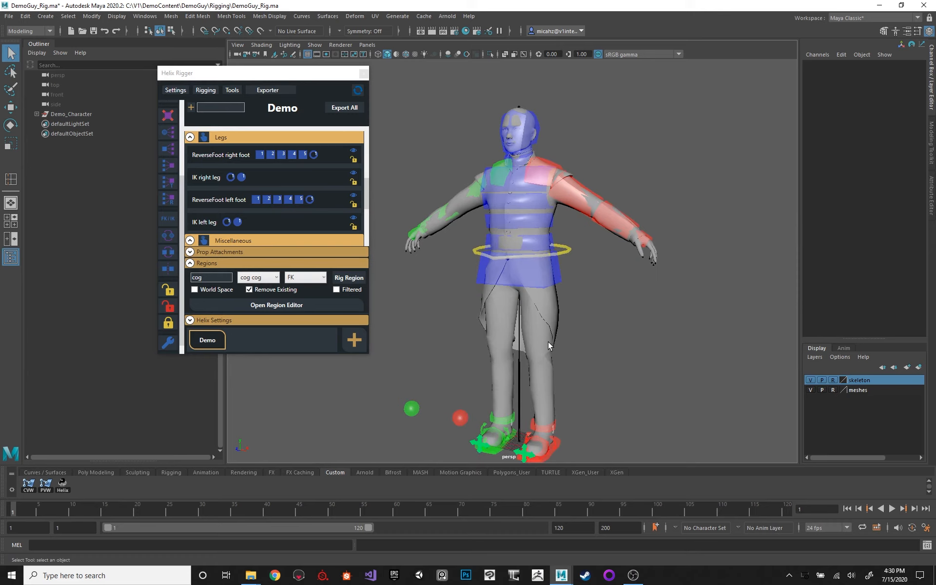
pyautogui.keyDown('alt'); pyautogui.moveTo(547, 342); pyautogui.dragTo(498, 209); pyautogui.keyUp('alt')
# Check the Control_Shapes file in the DemoGuy Rigging folder in File Explorer and return to Maya.
pyautogui.click(250, 575)
pyautogui.click(216, 527)
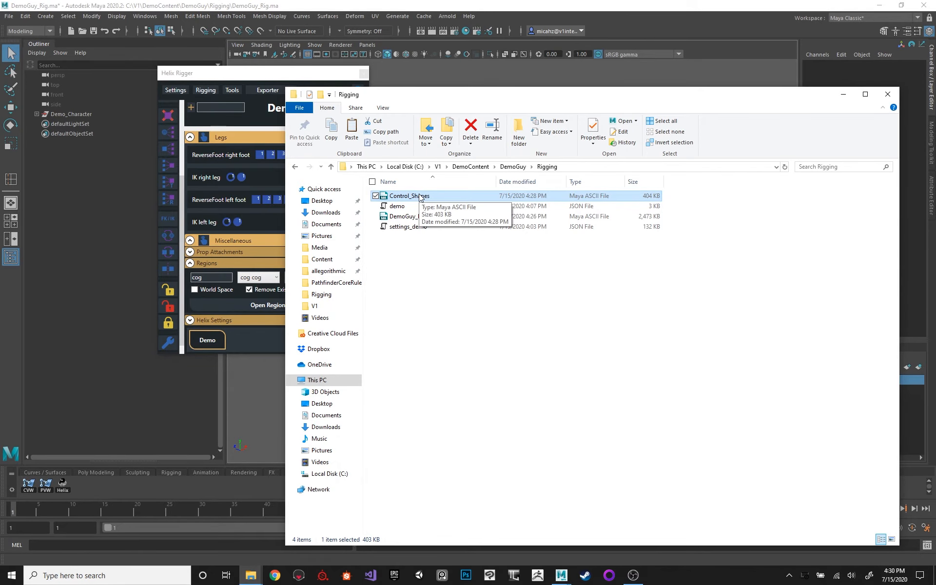
pyautogui.click(503, 251)
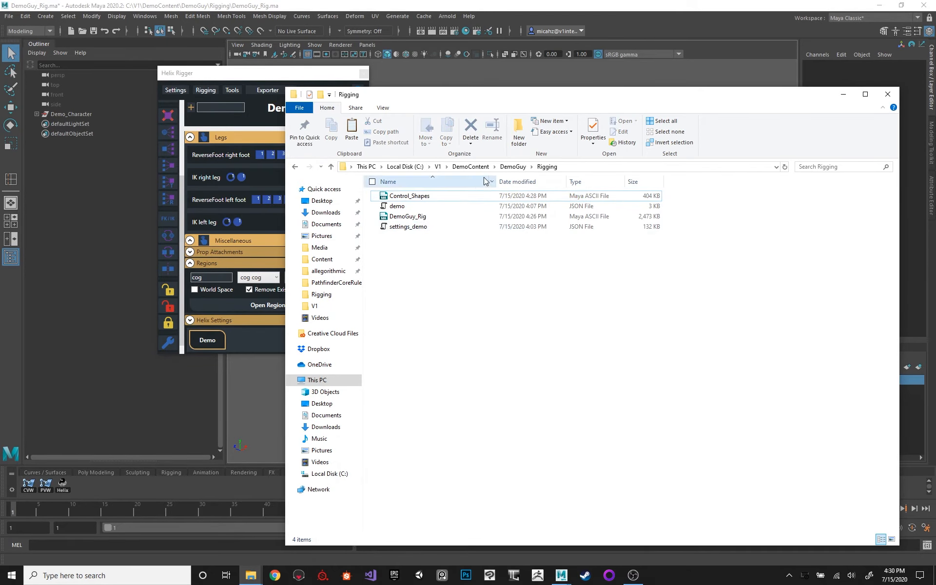
pyautogui.click(632, 5)
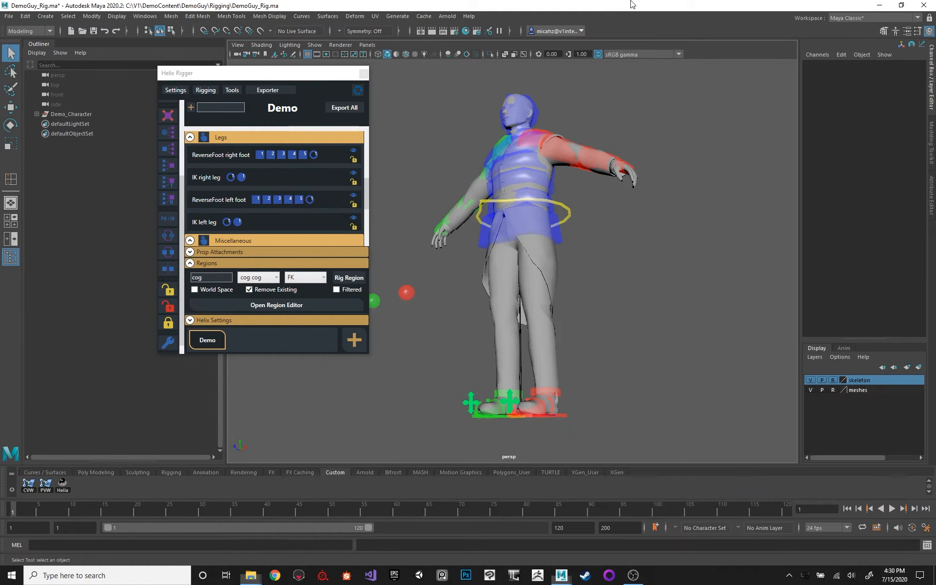
# Select control_b_l_clavicle2 and examine the complete rig from the front.
pyautogui.keyDown('alt'); pyautogui.moveTo(561, 114); pyautogui.dragTo(593, 139); pyautogui.keyUp('alt')
pyautogui.keyDown('alt'); pyautogui.moveTo(594, 139); pyautogui.dragTo(590, 166, button='middle'); pyautogui.keyUp('alt')
pyautogui.scroll(2, 589, 167)
pyautogui.keyDown('alt'); pyautogui.moveTo(590, 167); pyautogui.dragTo(586, 161); pyautogui.keyUp('alt')
pyautogui.click(581, 164)
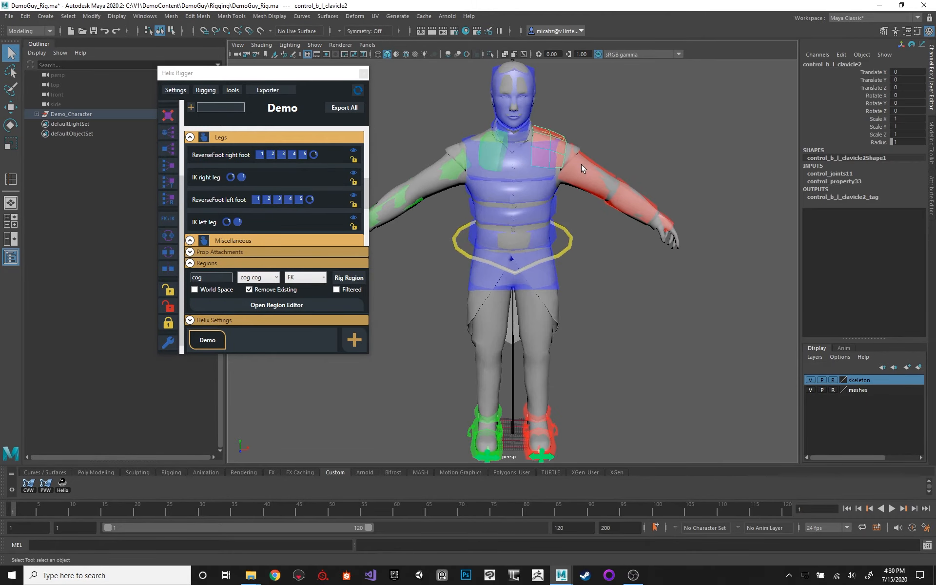
pyautogui.click(632, 196)
pyautogui.click(547, 140)
pyautogui.keyDown('alt'); pyautogui.moveTo(557, 116); pyautogui.dragTo(592, 118); pyautogui.keyUp('alt')
# Close the Helix Rigger window and open the Script Editor, placing it over the viewport.
pyautogui.click(364, 74)
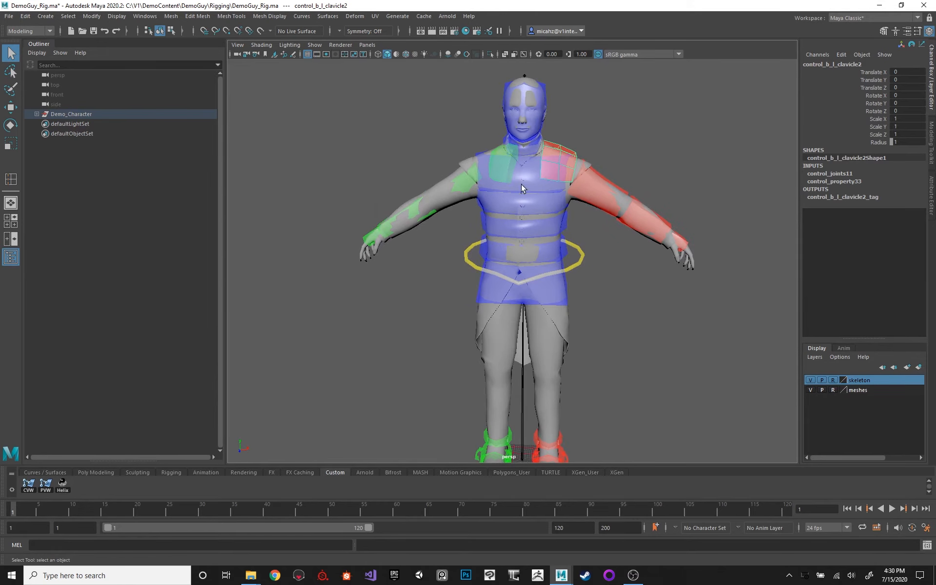
pyautogui.click(927, 545)
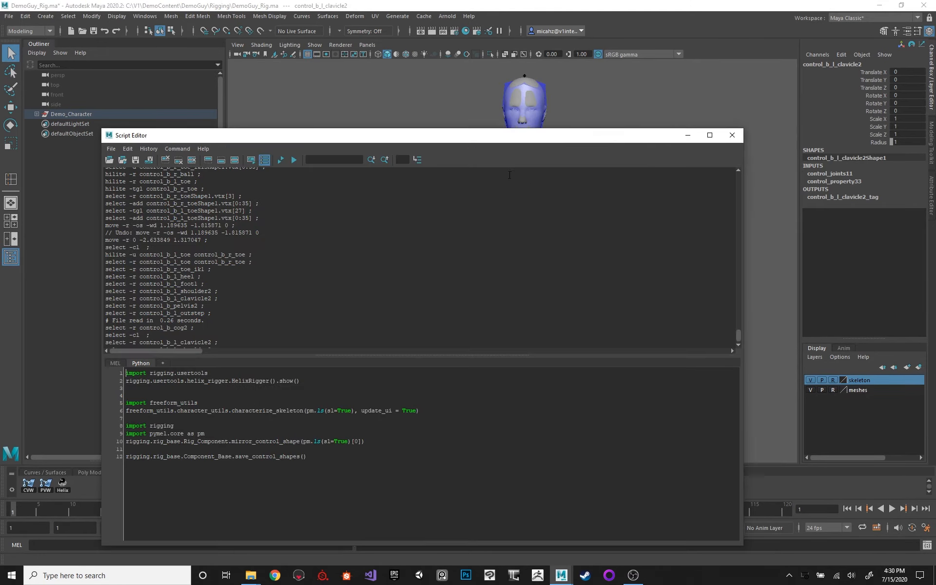
pyautogui.moveTo(505, 136); pyautogui.dragTo(490, 117)
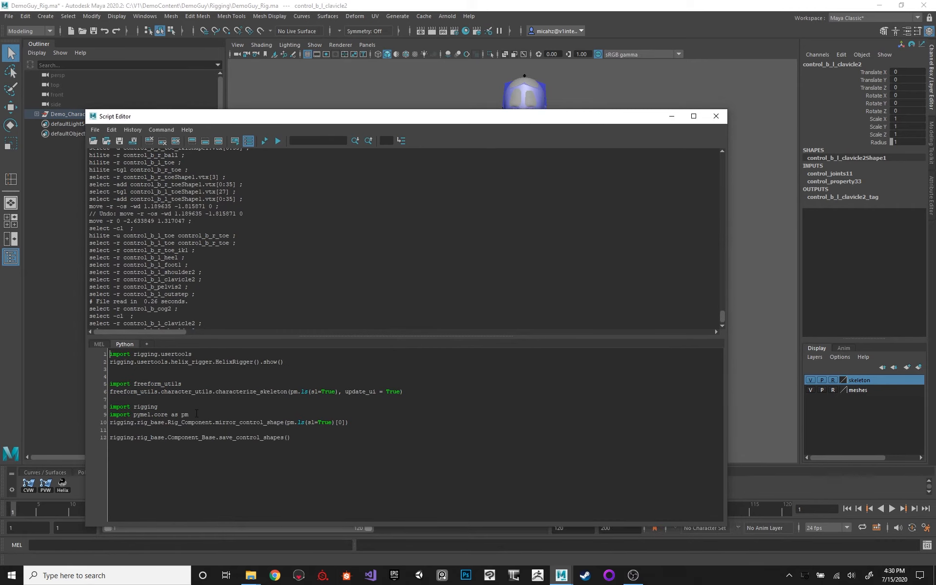
# Cut the import pymel.core as pm line from the mirroring script and put it back below import rigging.
pyautogui.moveTo(197, 414); pyautogui.dragTo(272, 425)
pyautogui.moveTo(353, 422); pyautogui.dragTo(110, 406)
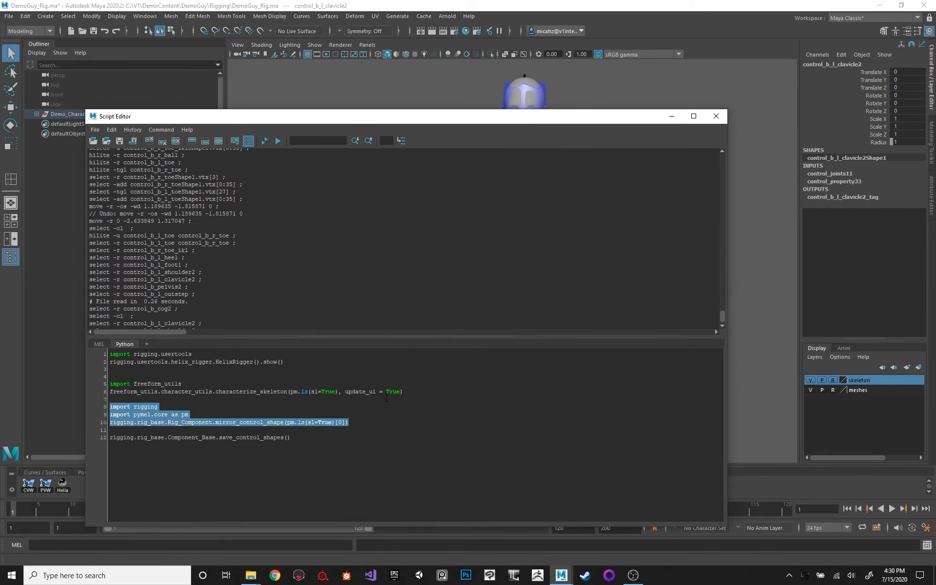
pyautogui.moveTo(189, 414); pyautogui.dragTo(90, 415)
pyautogui.hotkey('ctrl', 'c')
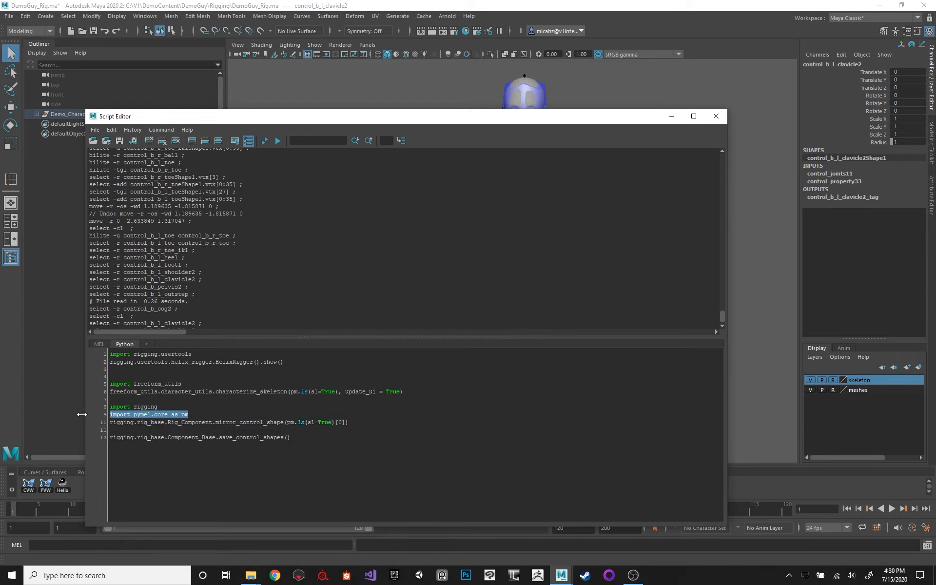
pyautogui.press('BackSpace')
pyautogui.press('BackSpace')
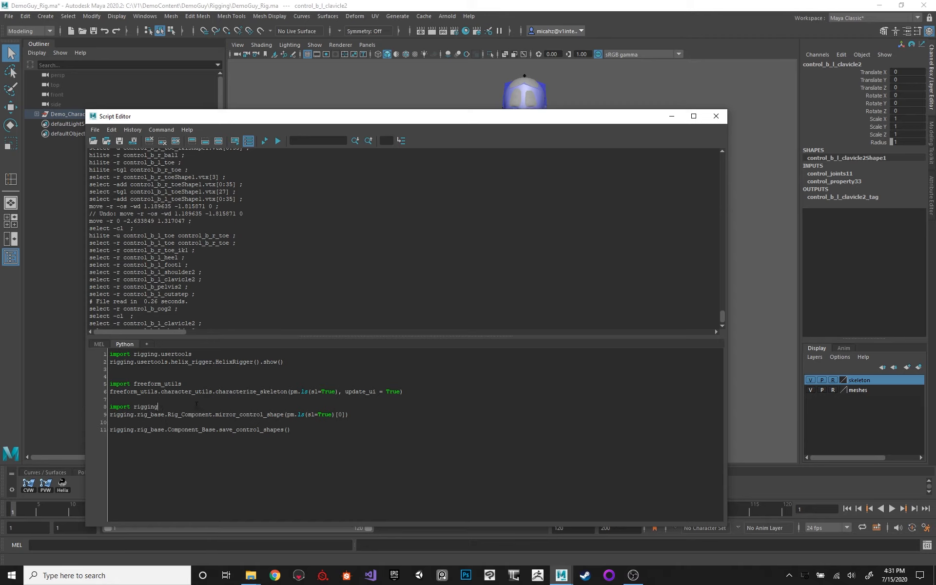
pyautogui.press('Return')
pyautogui.hotkey('ctrl', 'v')
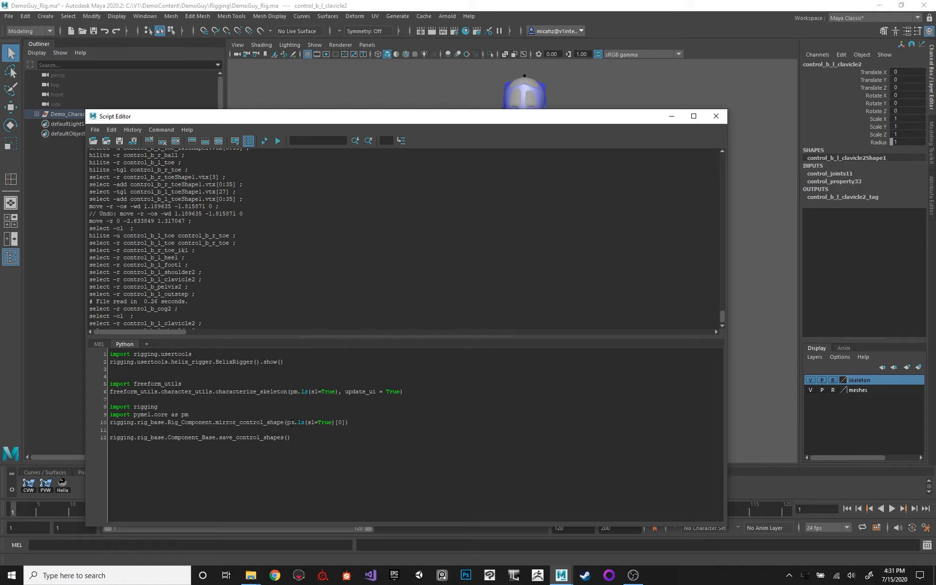
# Examine the mirror_control_shape call in the Python script, including its module path and selection argument.
pyautogui.moveTo(287, 422); pyautogui.dragTo(330, 422)
pyautogui.doubleClick(250, 422)
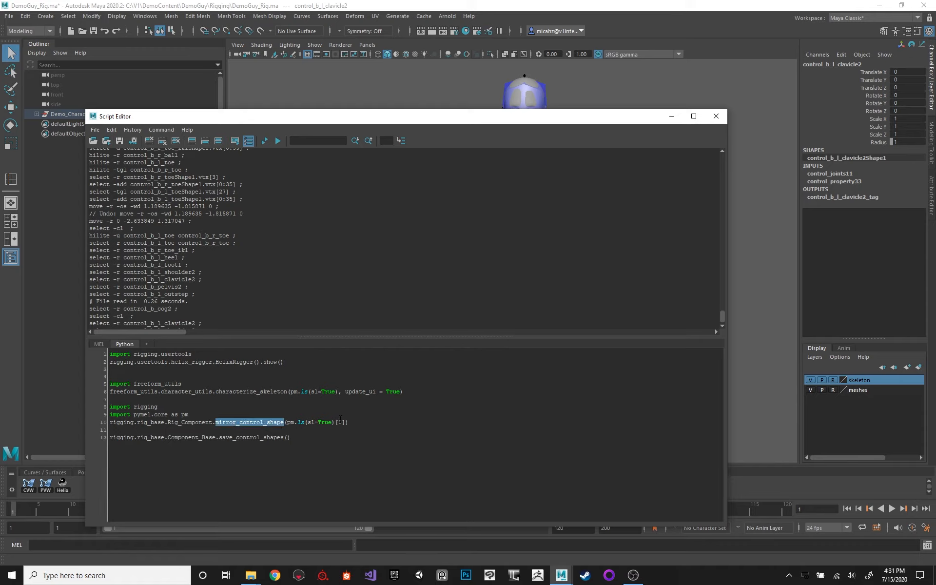
pyautogui.doubleClick(122, 422)
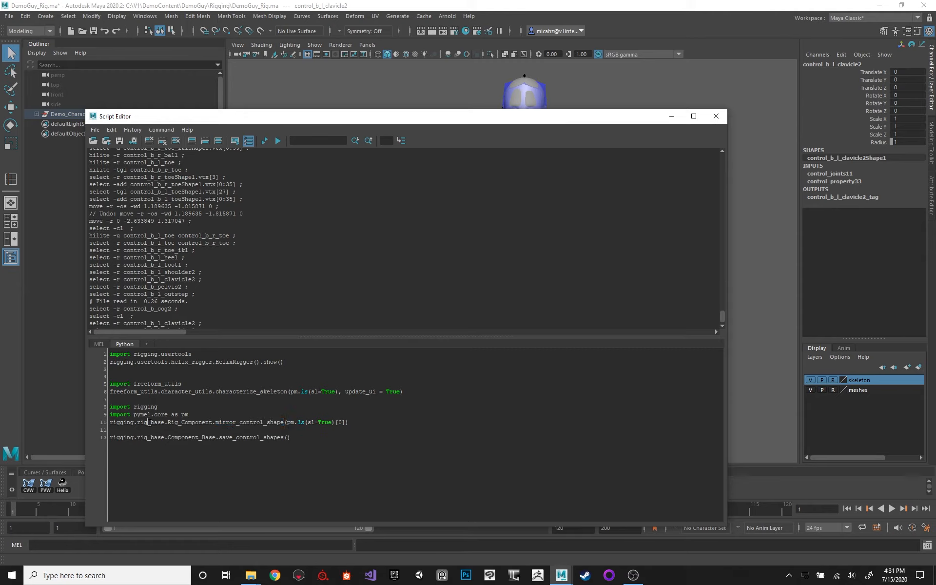
pyautogui.doubleClick(151, 422)
pyautogui.doubleClick(202, 422)
pyautogui.doubleClick(265, 422)
# Run the three-line mirror_control_shape script on the selected control_b_l_clavicle2 and close the Script Editor.
pyautogui.moveTo(348, 422); pyautogui.dragTo(88, 409)
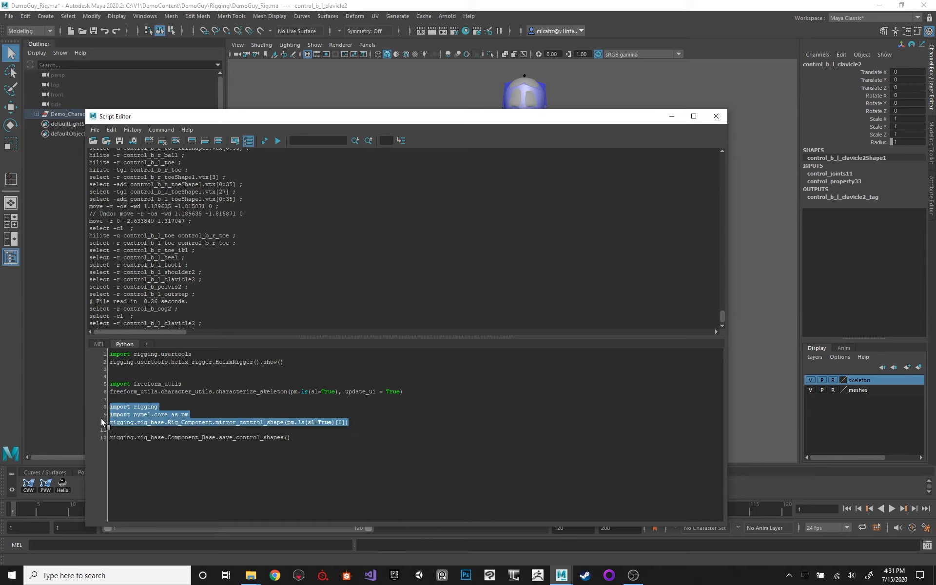
pyautogui.hotkey('ctrl', 'Return')
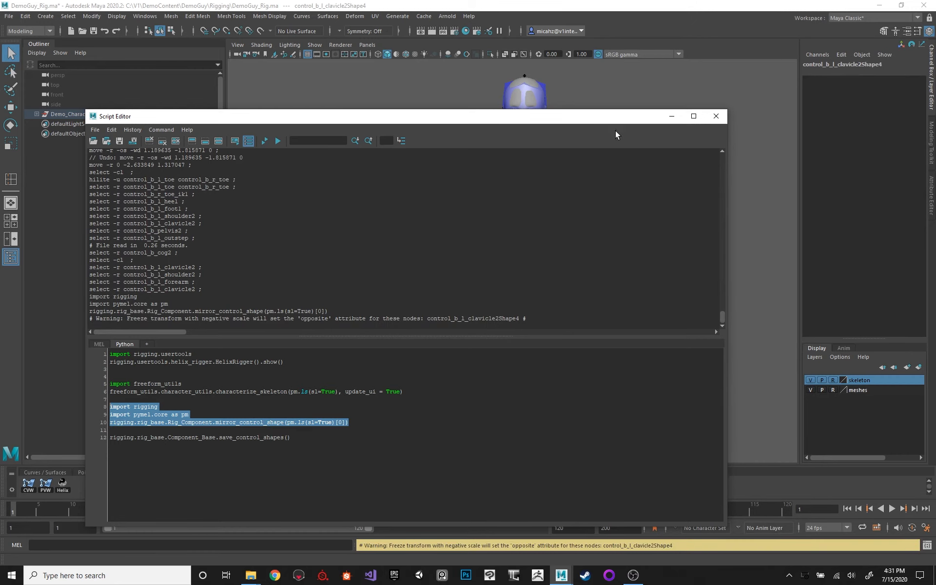
pyautogui.click(716, 116)
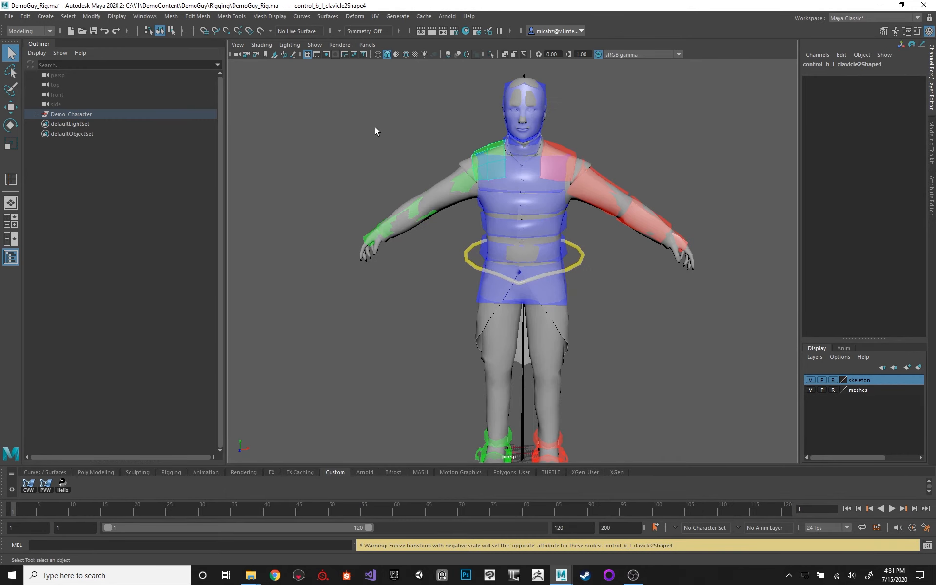
# Mirror the control_b_l_shoulder2 shape to the opposite arm by repeating the mirroring script.
pyautogui.keyDown('alt'); pyautogui.moveTo(376, 131); pyautogui.dragTo(504, 161); pyautogui.keyUp('alt')
pyautogui.click(605, 172)
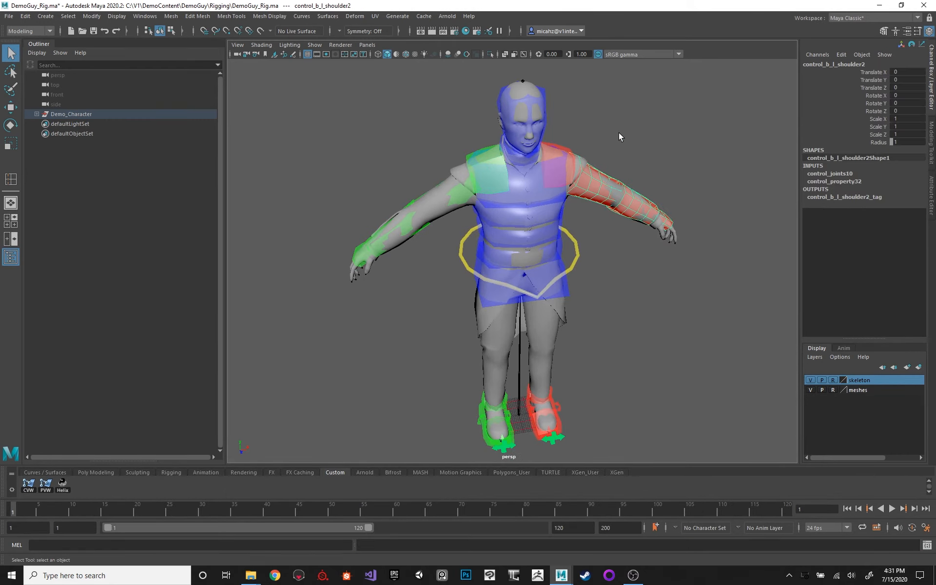
pyautogui.press('g')
pyautogui.keyDown('alt'); pyautogui.moveTo(607, 133); pyautogui.dragTo(598, 156); pyautogui.keyUp('alt')
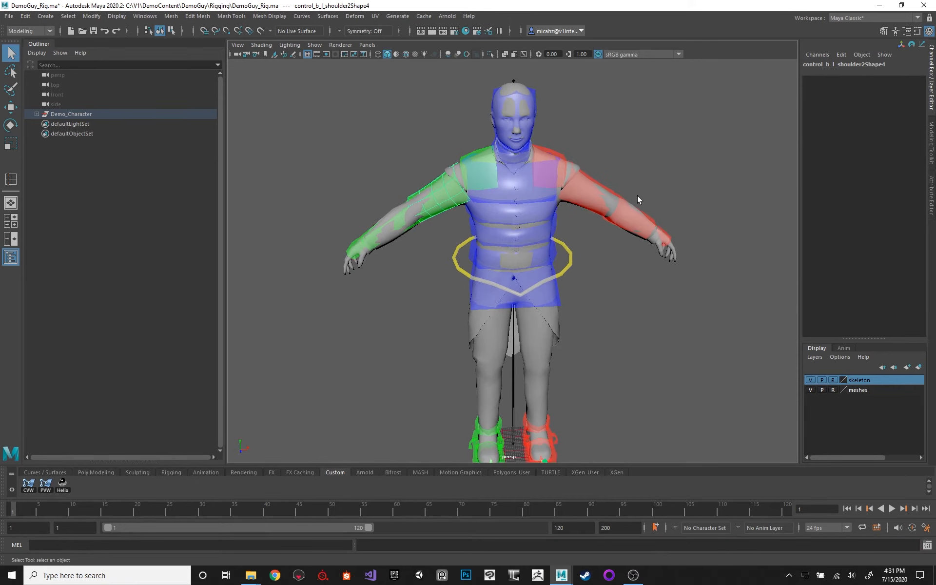
# Mirror the control_b_l_forearm and control_b_l_hand shapes to the opposite arm by repeating the mirroring script on each.
pyautogui.click(631, 200)
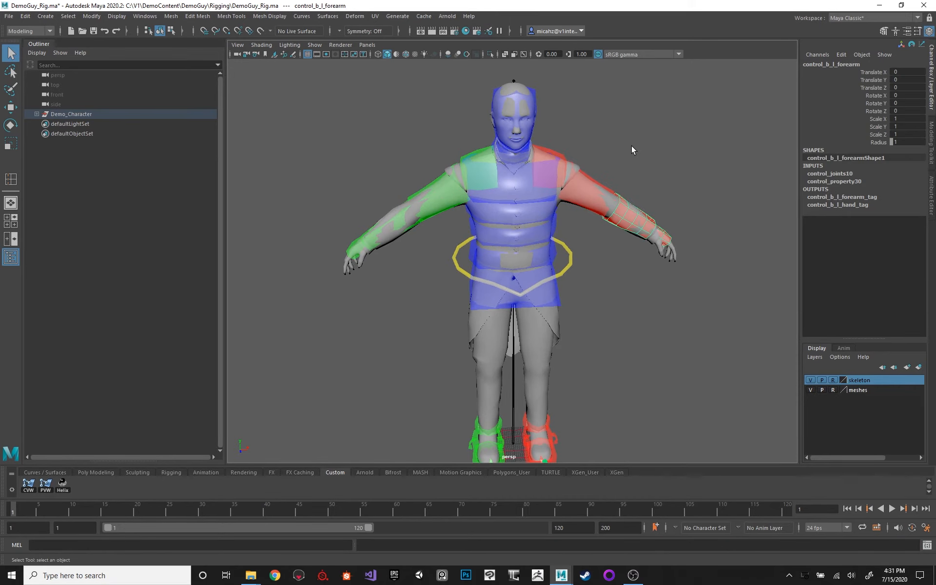
pyautogui.press('g')
pyautogui.click(667, 230)
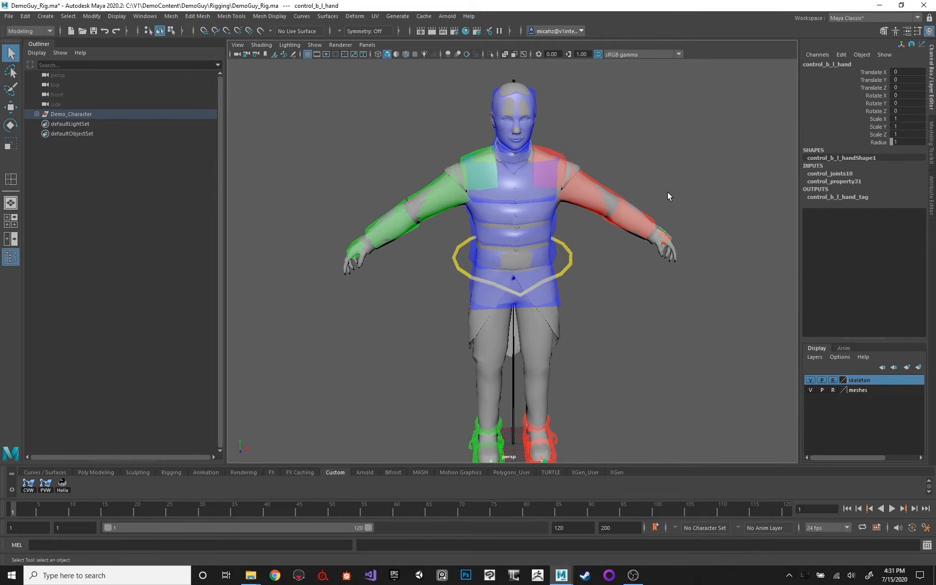
pyautogui.press('g')
# Check the mirrored arm controls on the whole rig and reopen the Script Editor.
pyautogui.moveTo(379, 150)
pyautogui.keyDown('alt'); pyautogui.mouseDown()
pyautogui.moveTo(407, 155)
pyautogui.moveTo(384, 156)
pyautogui.mouseUp(); pyautogui.keyUp('alt')
pyautogui.keyDown('alt'); pyautogui.moveTo(489, 257); pyautogui.dragTo(501, 224, button='middle'); pyautogui.keyUp('alt')
pyautogui.scroll(-2, 492, 195)
pyautogui.keyDown('alt'); pyautogui.moveTo(580, 212); pyautogui.dragTo(547, 209); pyautogui.keyUp('alt')
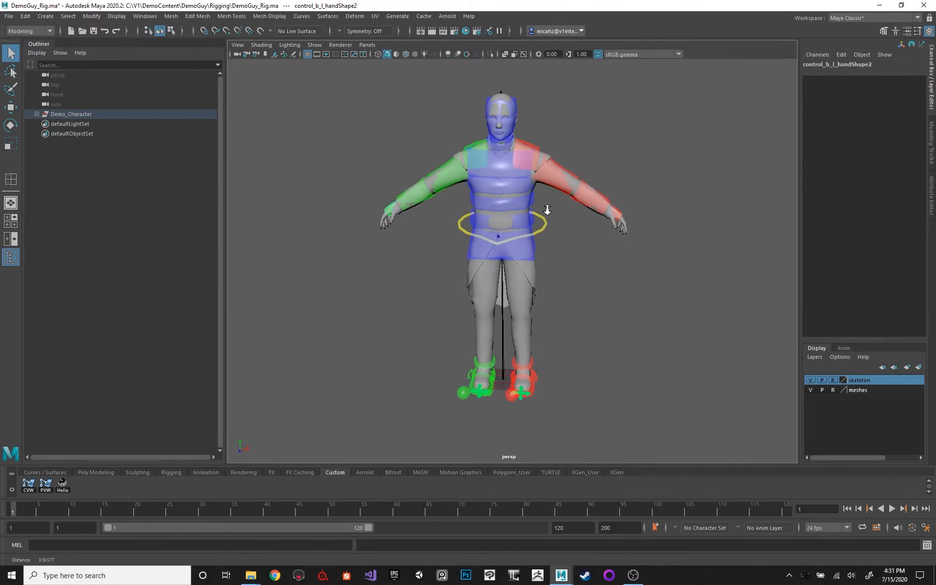
pyautogui.scroll(1, 547, 208)
pyautogui.click(927, 544)
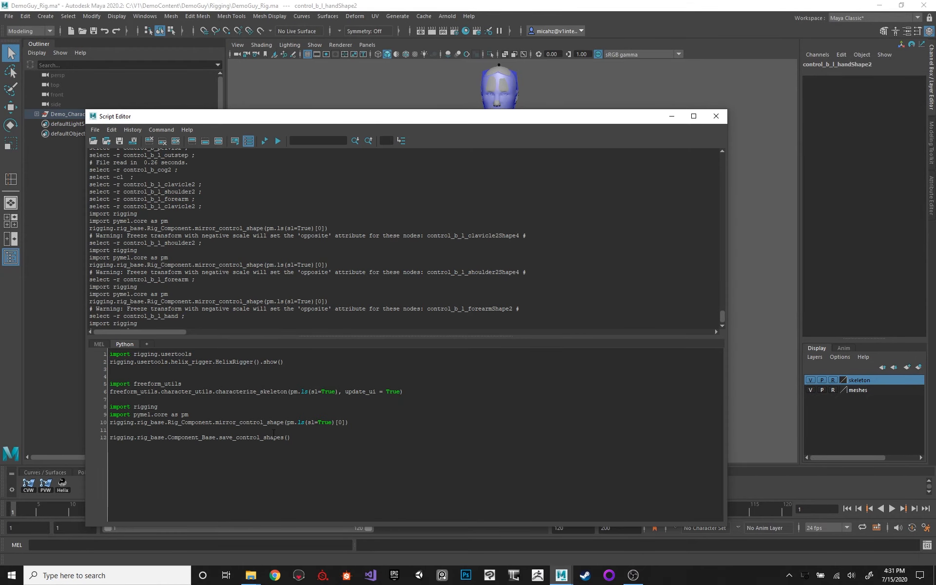